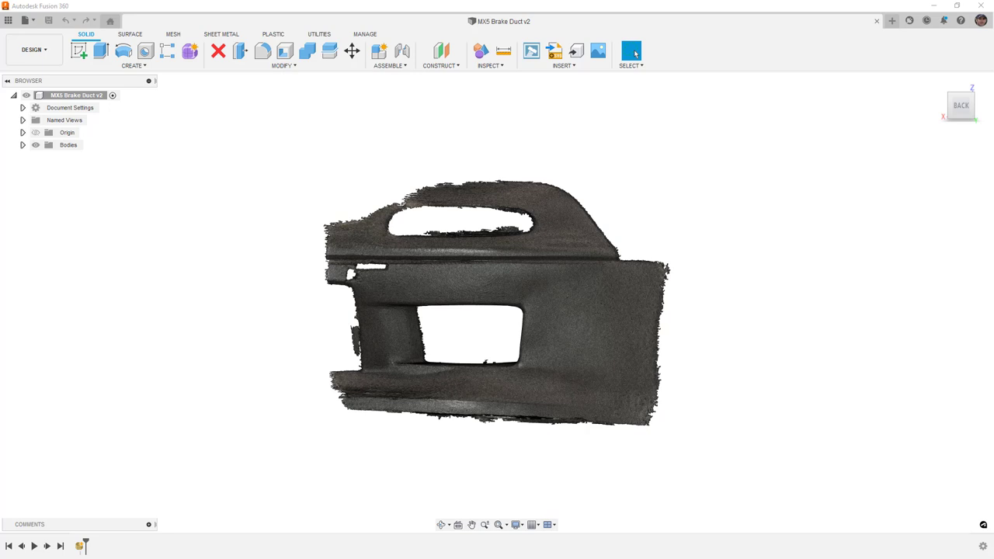
Look at the reference photo of the bumper's duct opening and return to the Fusion 360 design.
key("alt+Tab")
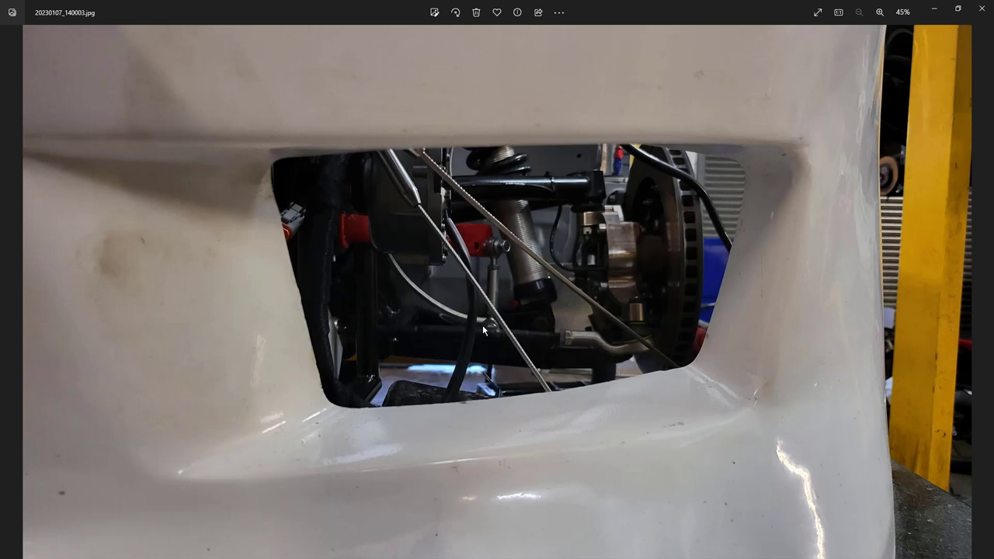
left_click(933, 9)
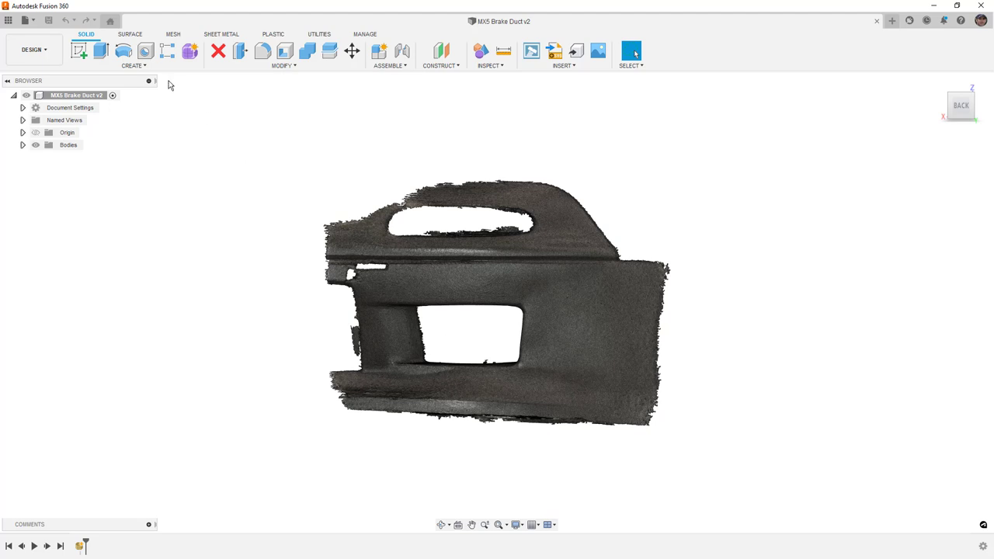
Start a sketch on the XZ plane and draw a 63.5 mm (2.5 in) diameter circle below the bumper scan.
left_click(130, 34)
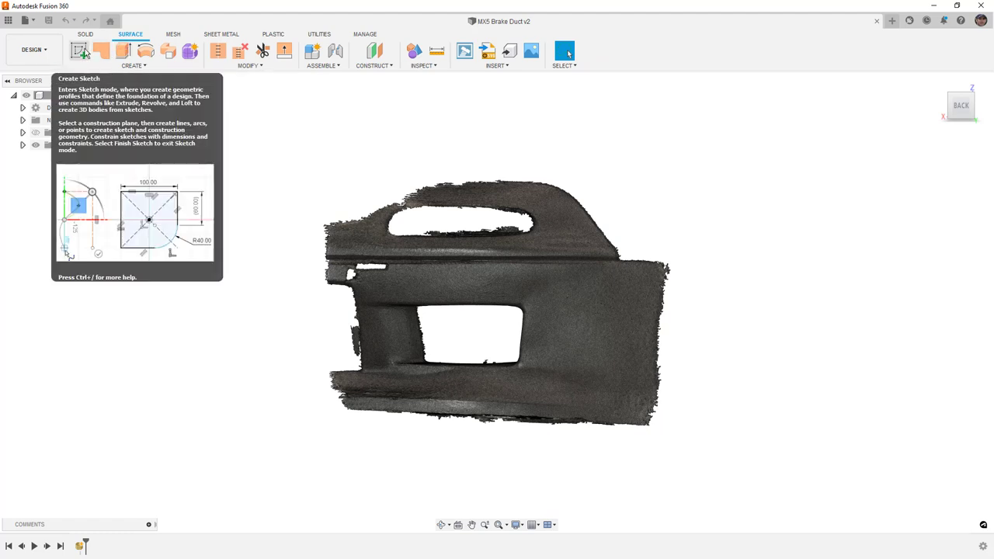
left_click(81, 51)
left_click(469, 461)
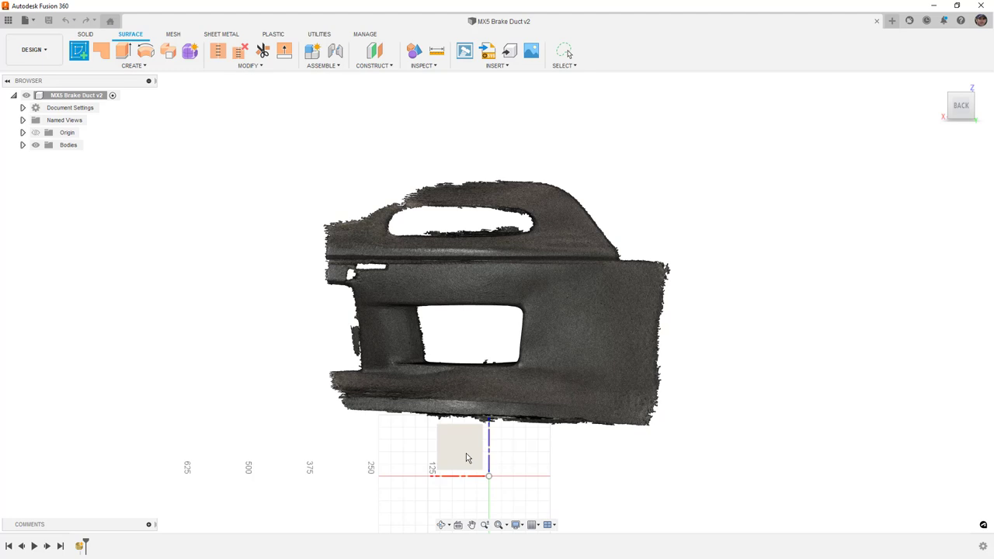
key("c")
left_click(460, 244)
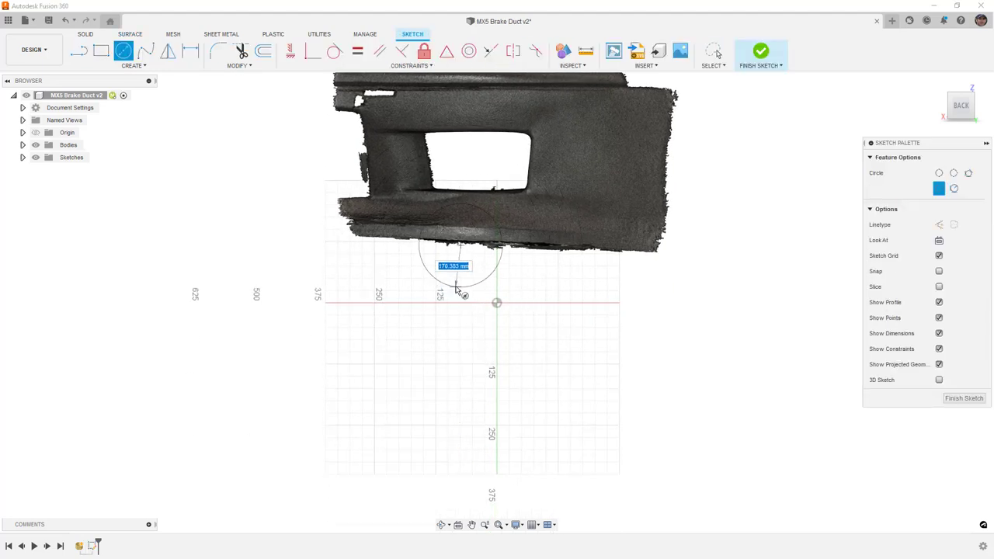
type("60")
key("Return")
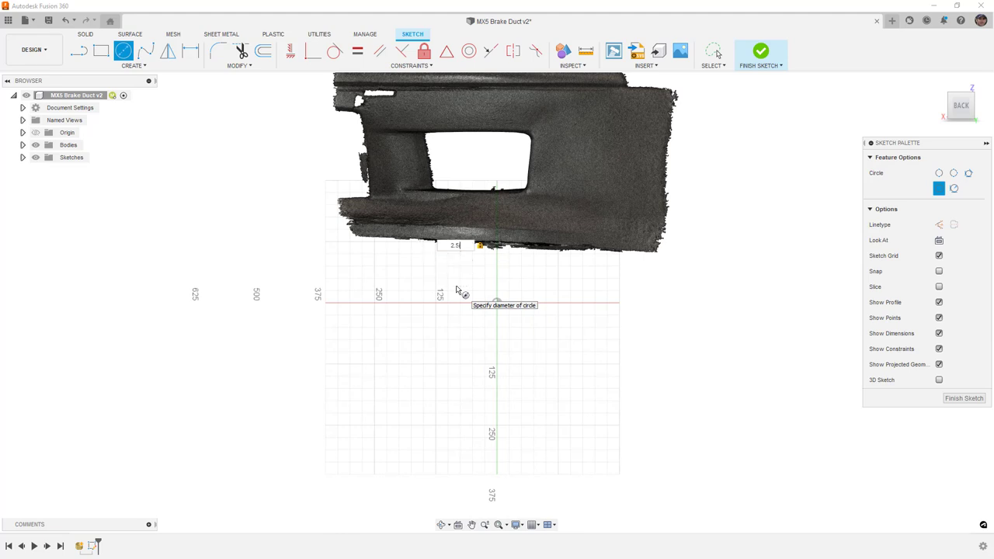
key("Escape")
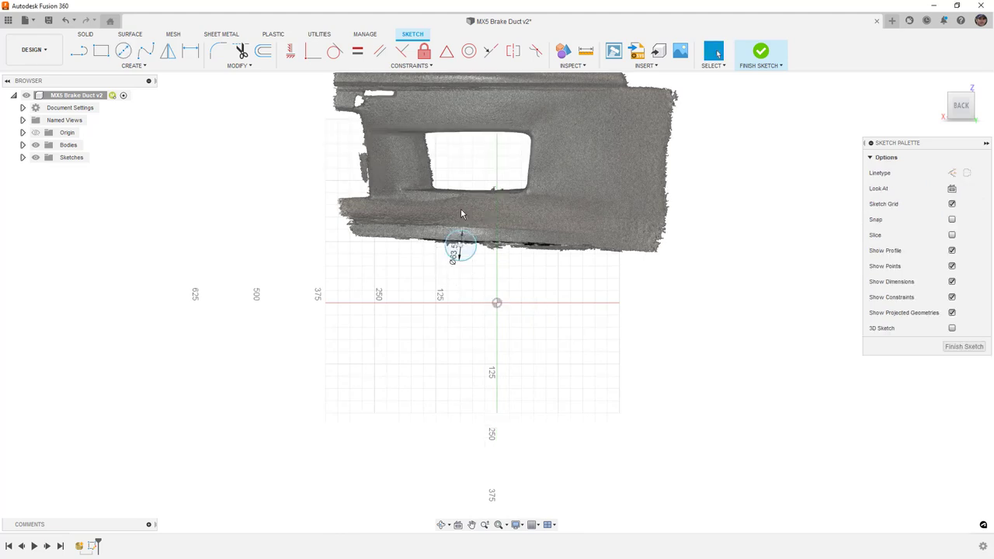
Move the circle by its centre into the inner half of the bumper's duct opening and finish the sketch.
scroll(473, 170, "up", 2)
middle_click_drag(473, 170, 476, 319)
left_click_drag(460, 408, 447, 304)
scroll(447, 305, "up", 4)
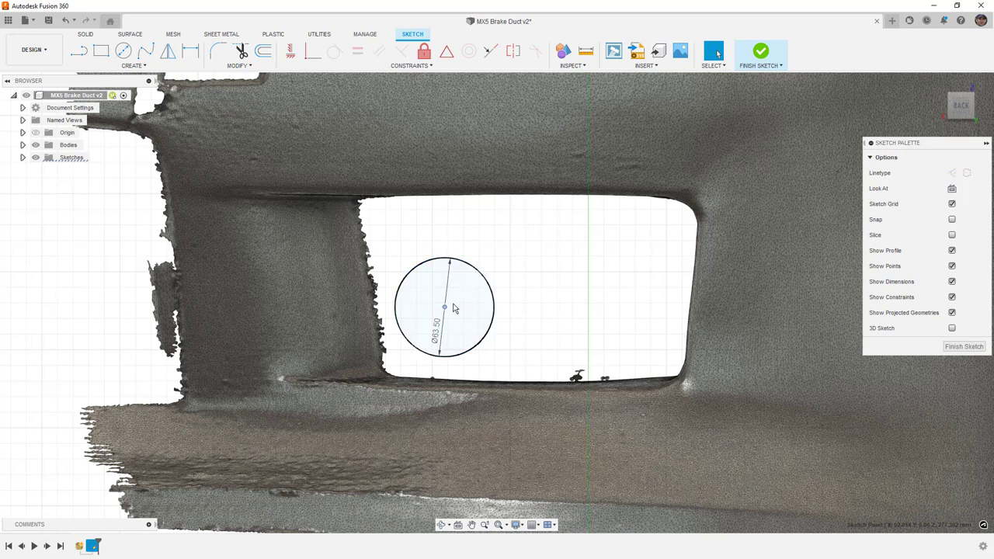
left_click_drag(444, 306, 453, 305)
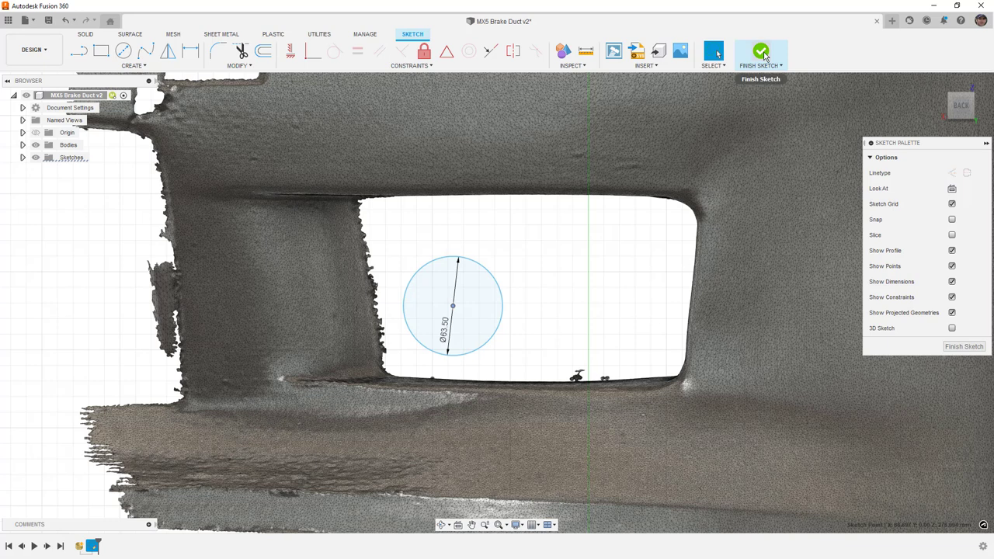
left_click(761, 53)
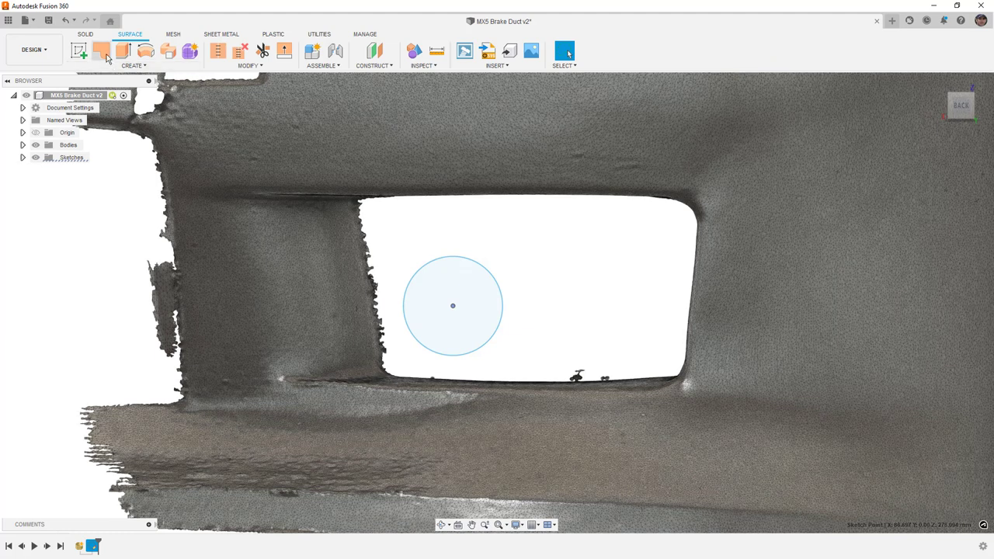
Extrude the circle as a surface to form a short open tube.
left_click(123, 51)
left_click(443, 261)
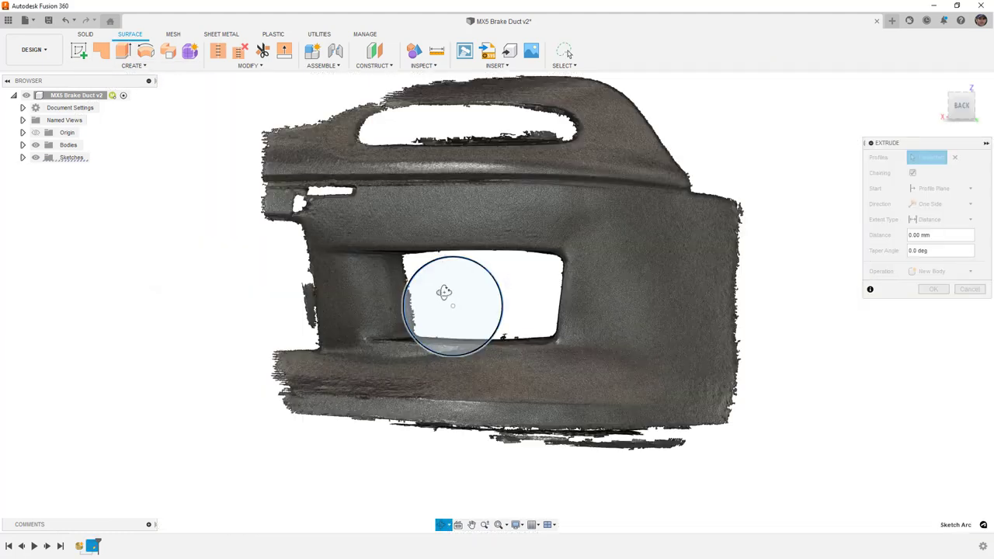
left_click_drag(449, 256, 390, 258)
left_click(933, 289)
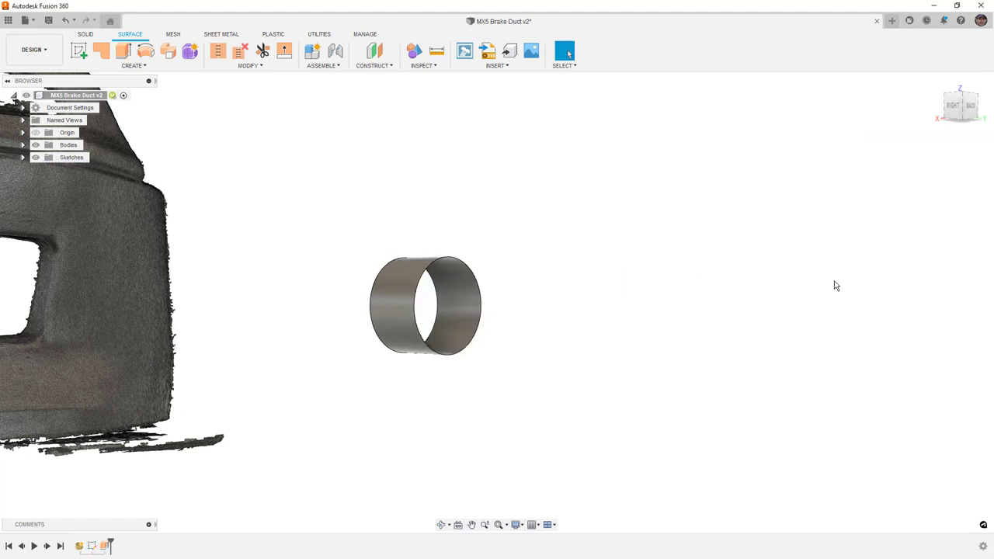
Move the tube body -900 mm in Y so that it sits behind the bumper scan.
scroll(610, 260, "down", 5)
middle_click_drag(573, 291, 532, 321, "shift")
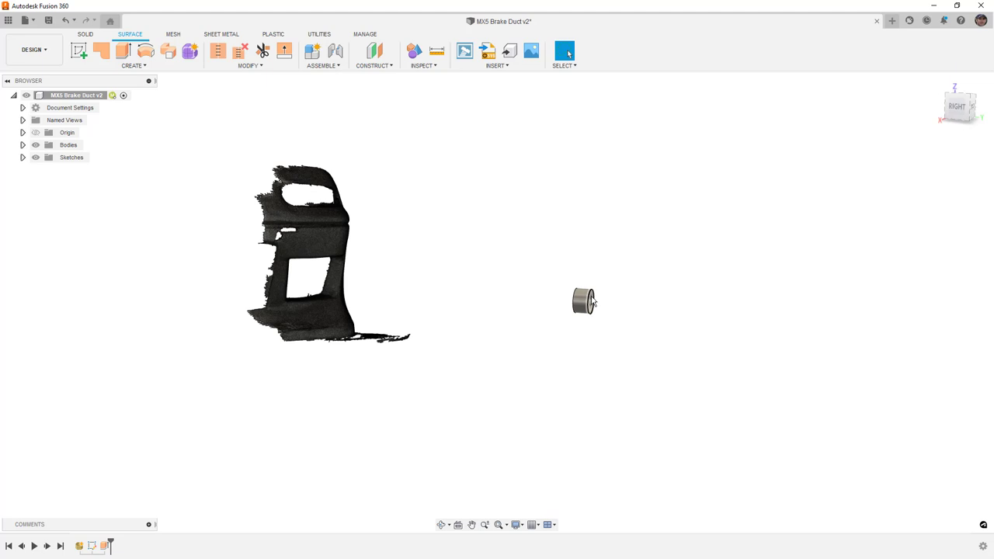
left_click(958, 108)
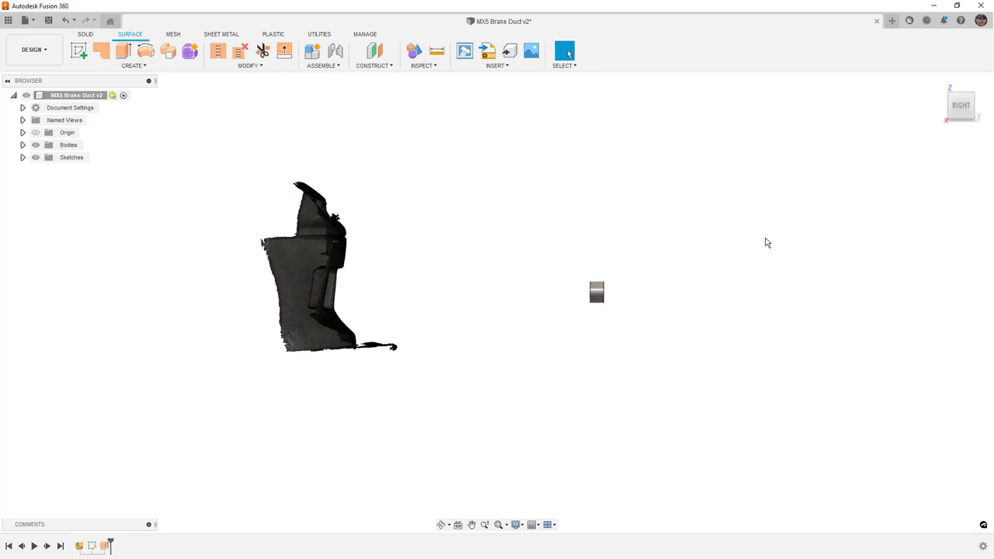
left_click(262, 50)
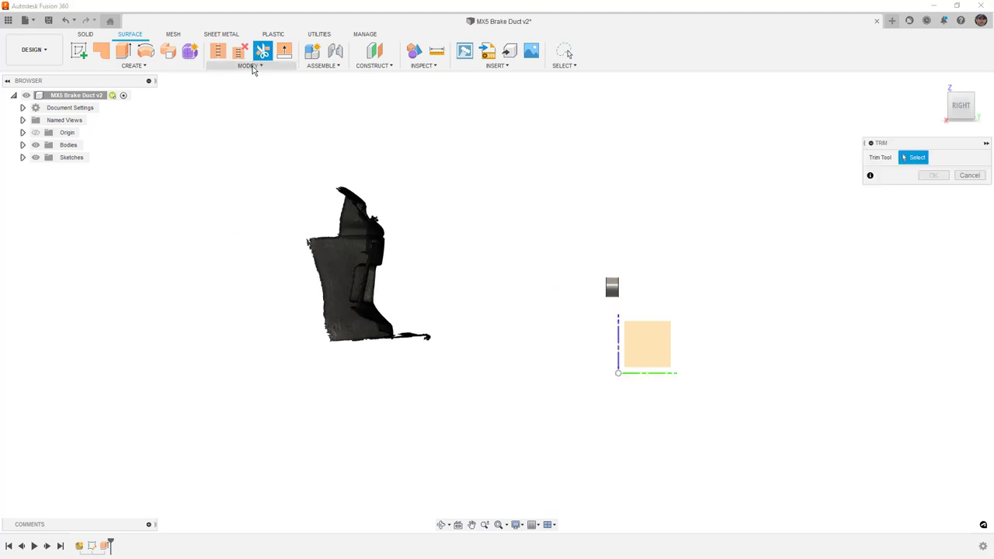
key("Escape")
left_click(22, 144)
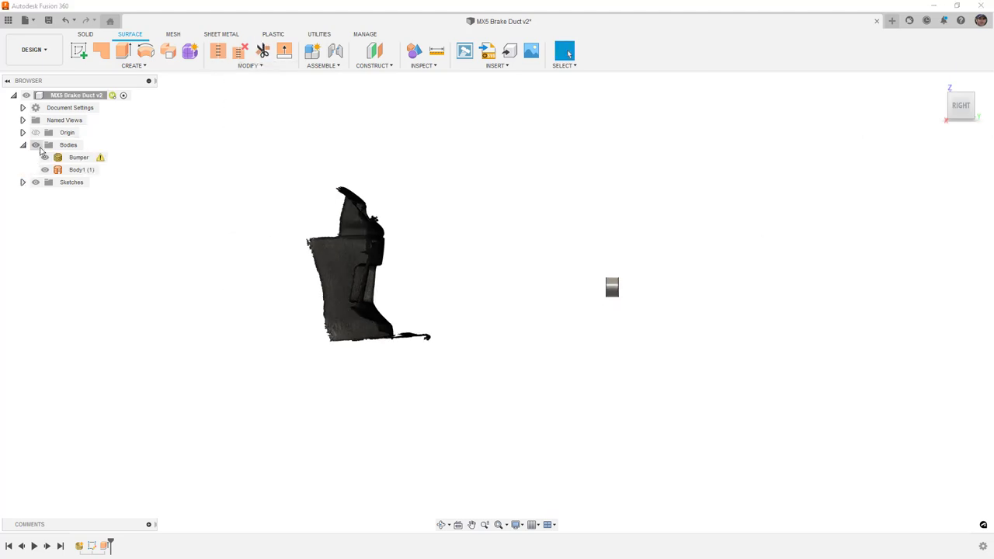
left_click(76, 170)
left_click(250, 65)
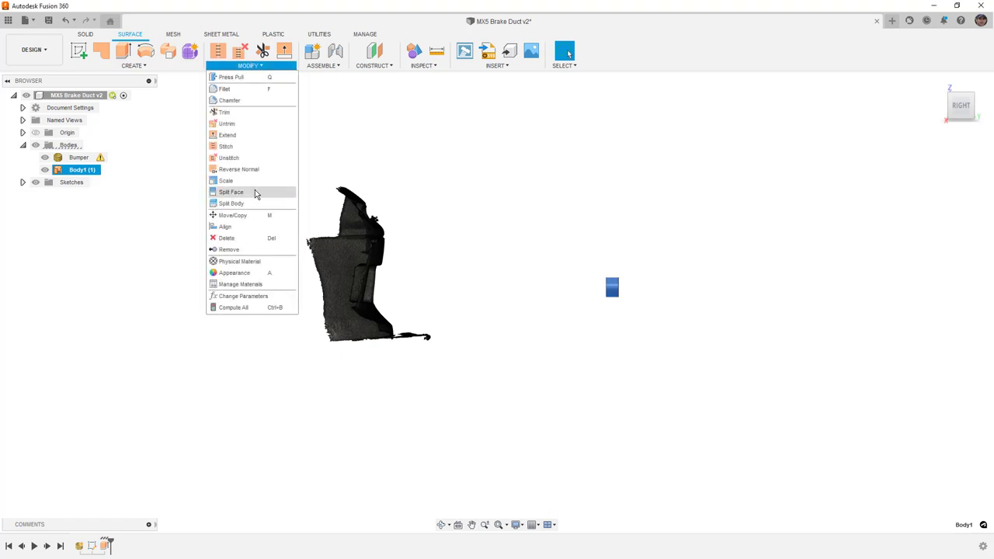
left_click(254, 215)
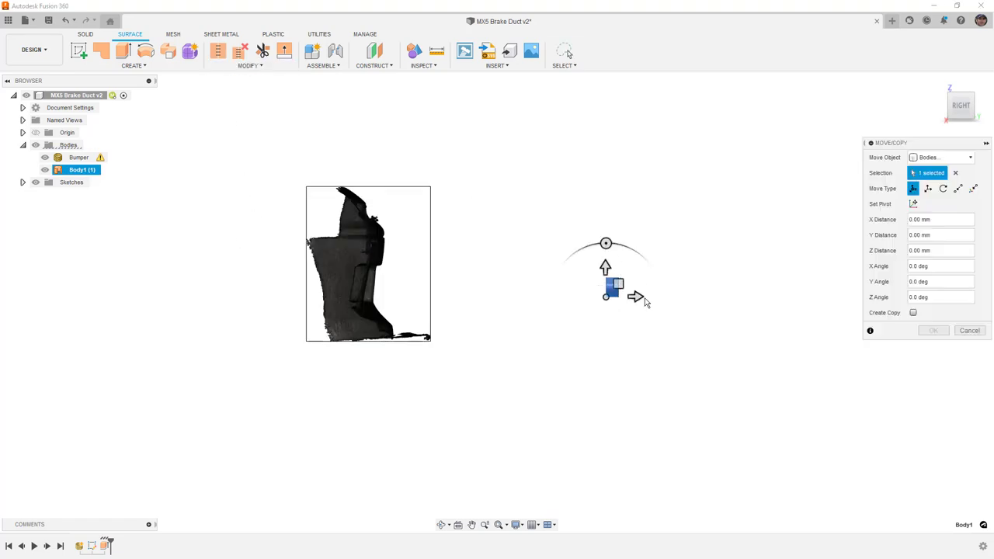
left_click_drag(635, 296, 353, 300)
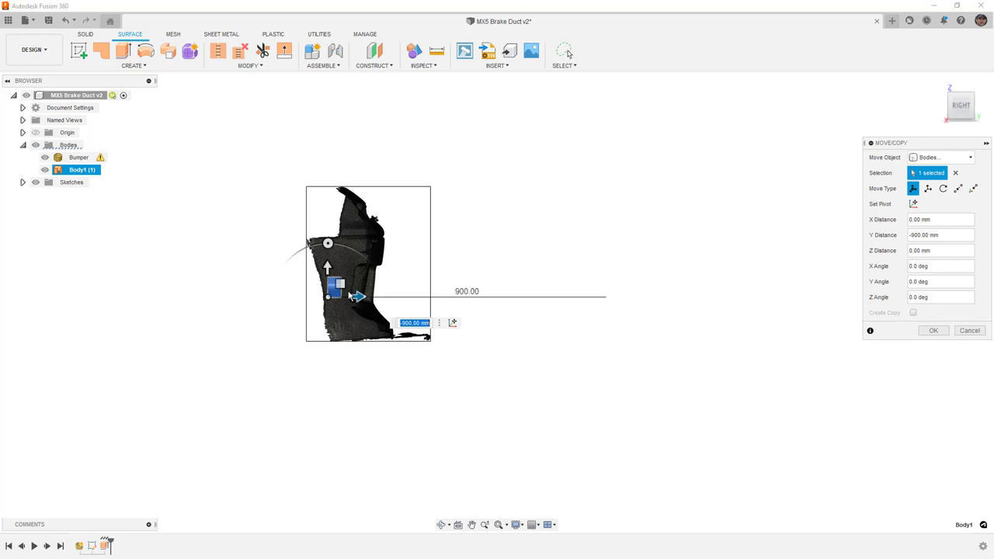
Tilt the tube behind the duct opening, shift it about -10.7 mm in Y and -17.8 mm in Z, and apply the move.
scroll(344, 296, "up", 5)
left_click_drag(267, 263, 268, 333)
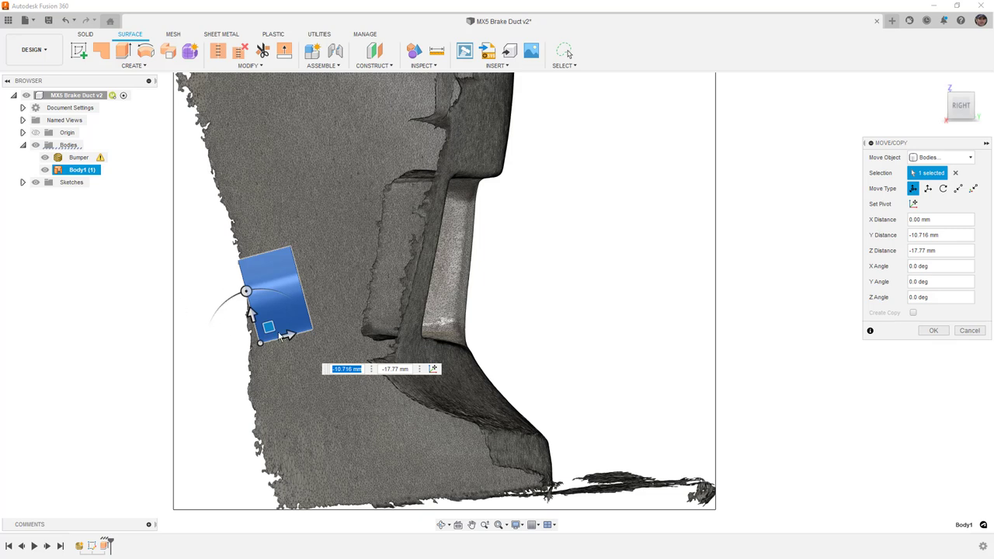
left_click(934, 331)
Inspect the tube's position inside the bumper's duct opening from several angles.
middle_click_drag(907, 349, 665, 324, "shift")
key("Escape")
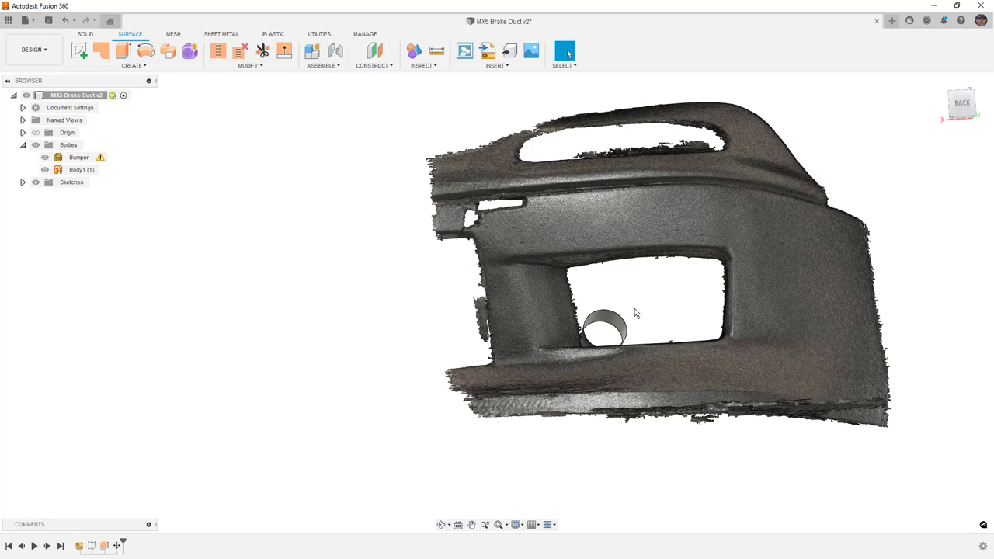
scroll(634, 312, "up", 5)
scroll(622, 309, "up", 3)
middle_click_drag(656, 329, 658, 319, "shift")
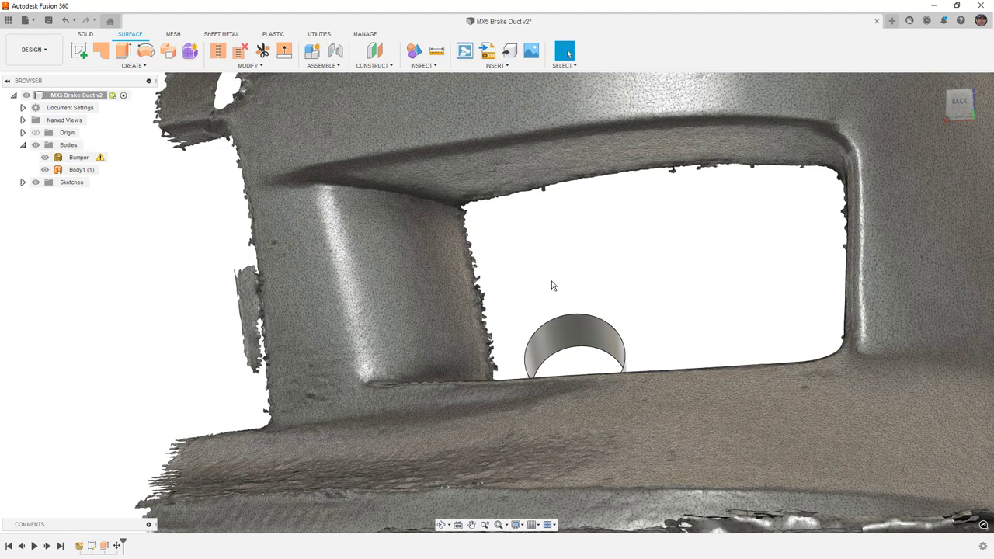
scroll(552, 280, "down", 1)
left_click(469, 204)
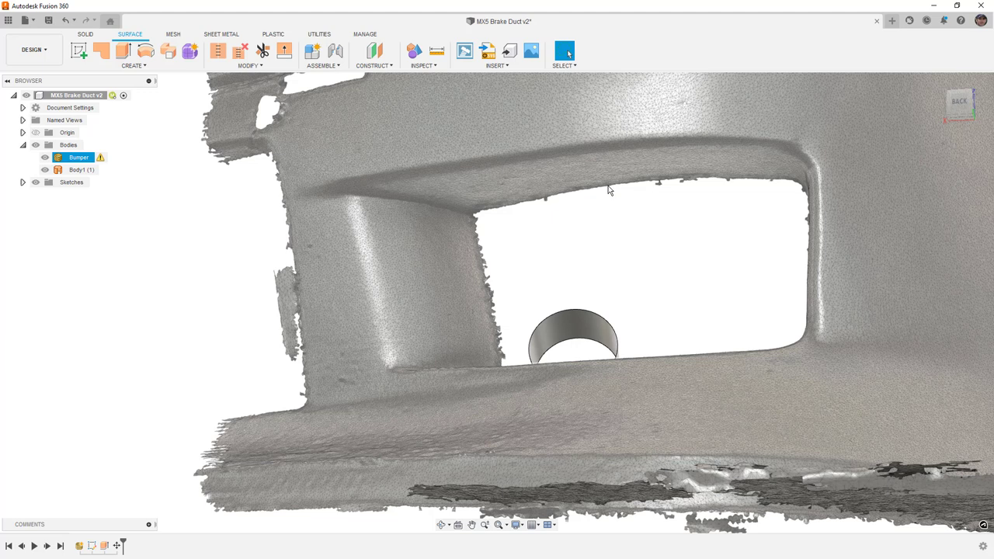
left_click(536, 277)
middle_click_drag(536, 277, 580, 334, "shift")
scroll(567, 335, "down", 2)
scroll(533, 361, "up", 4)
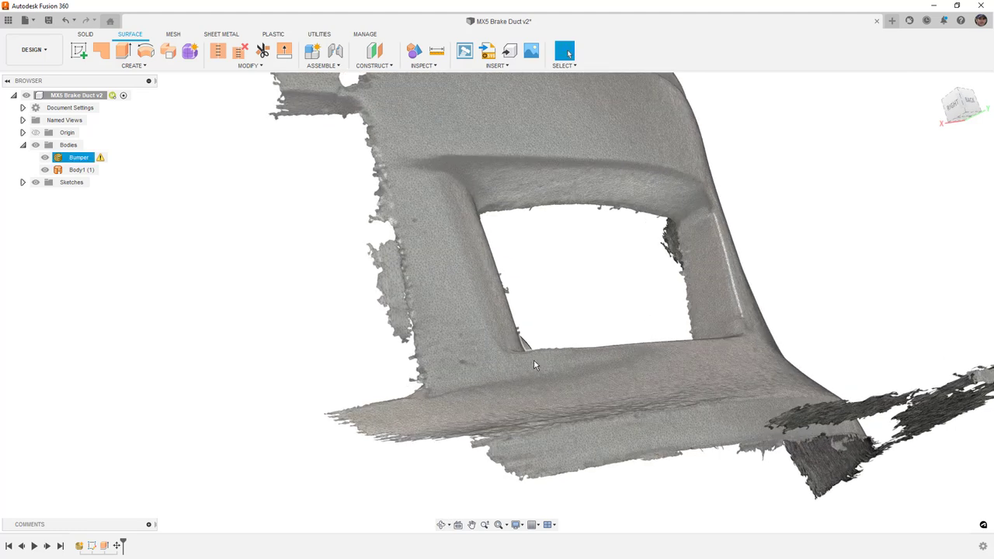
Examine the scan's lower inner corner at the duct opening up close, and check the tube's placement behind it.
scroll(541, 357, "up", 5)
middle_click_drag(541, 354, 535, 404, "shift")
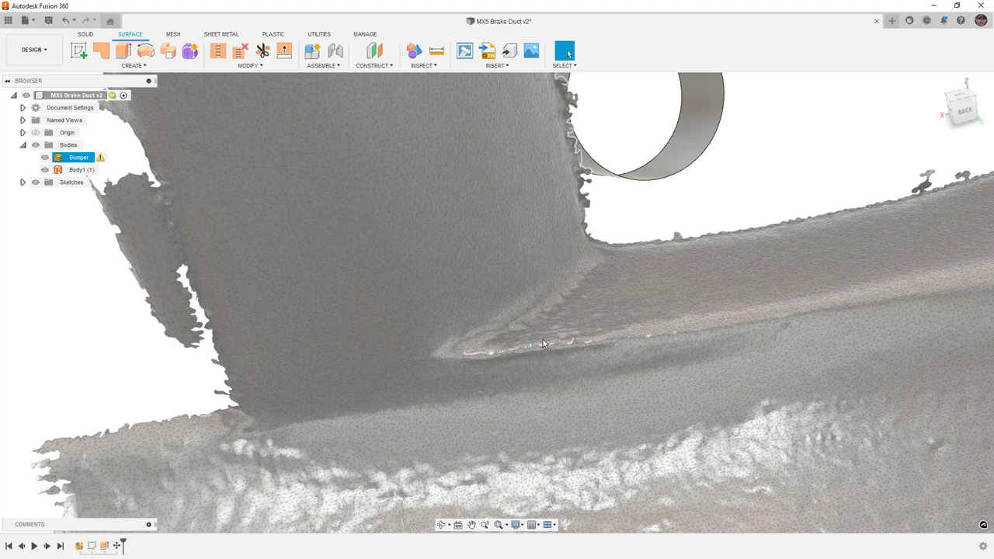
scroll(542, 343, "down", 5)
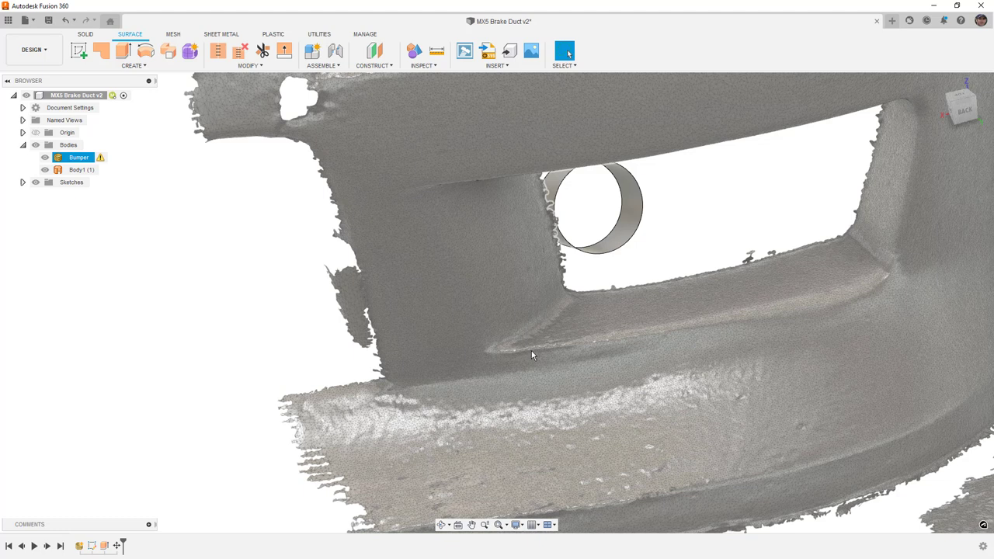
scroll(540, 339, "up", 6)
mouse_move(577, 340)
middle_mouse_down("shift")
mouse_move(564, 336)
mouse_move(570, 325)
middle_mouse_up("shift")
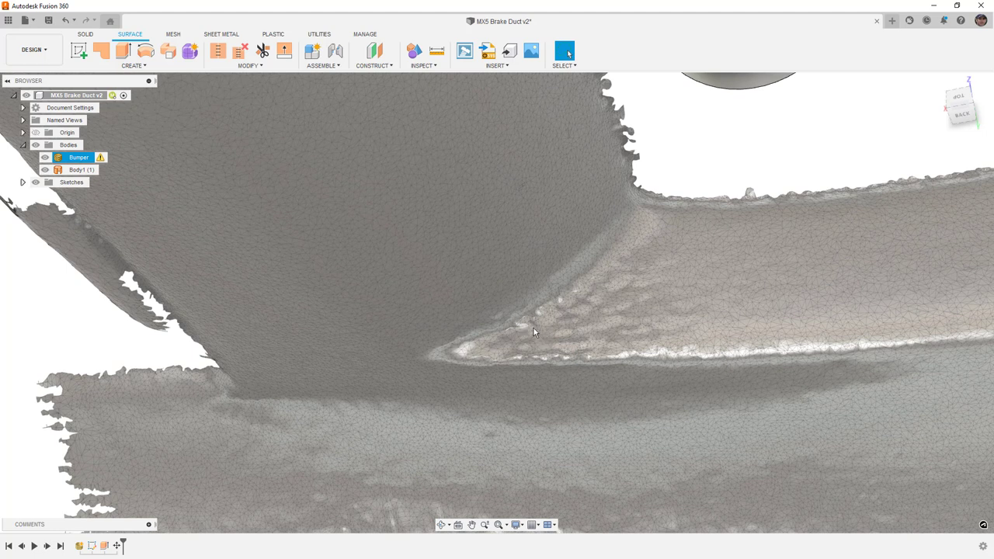
scroll(591, 323, "down", 10)
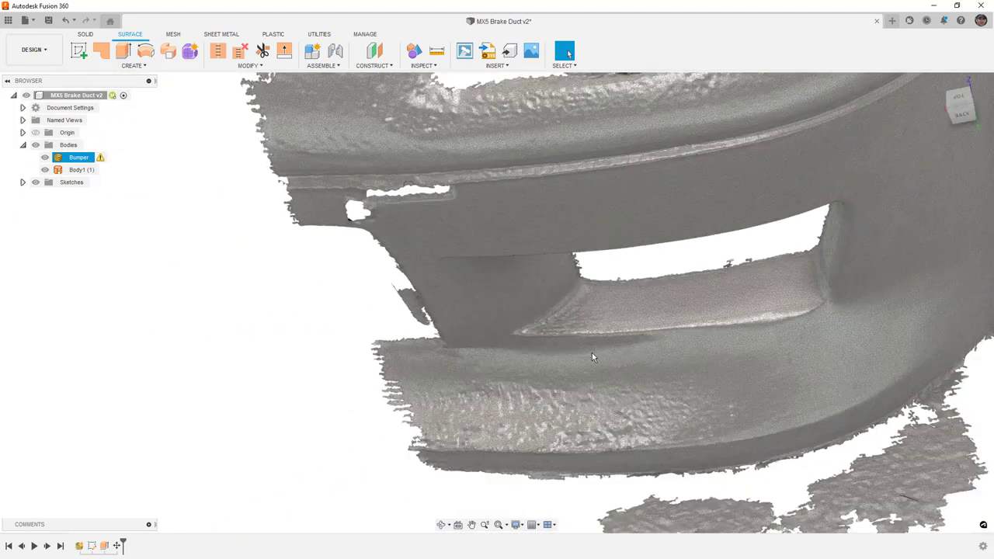
middle_click_drag(591, 352, 590, 320, "shift")
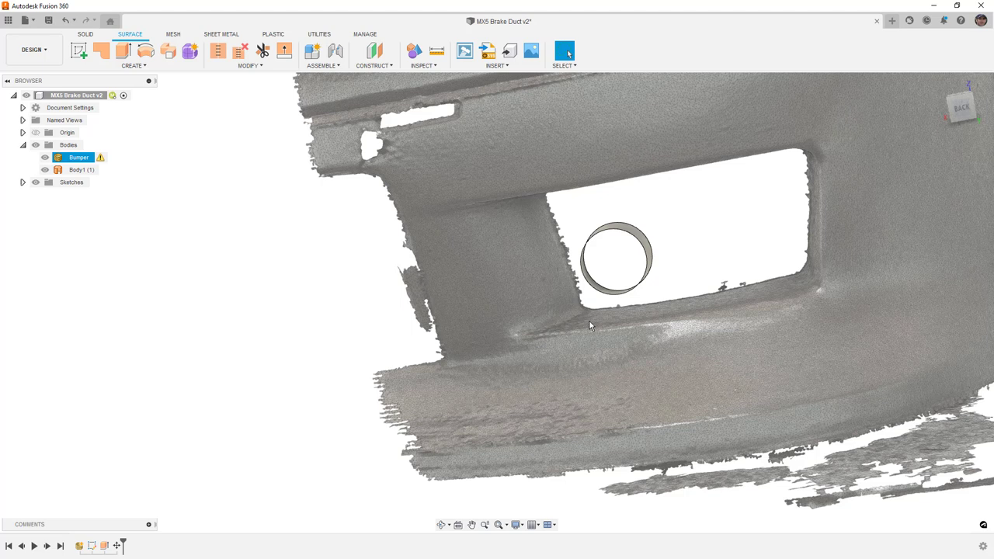
left_click(642, 295)
left_click(645, 300)
left_click(695, 244)
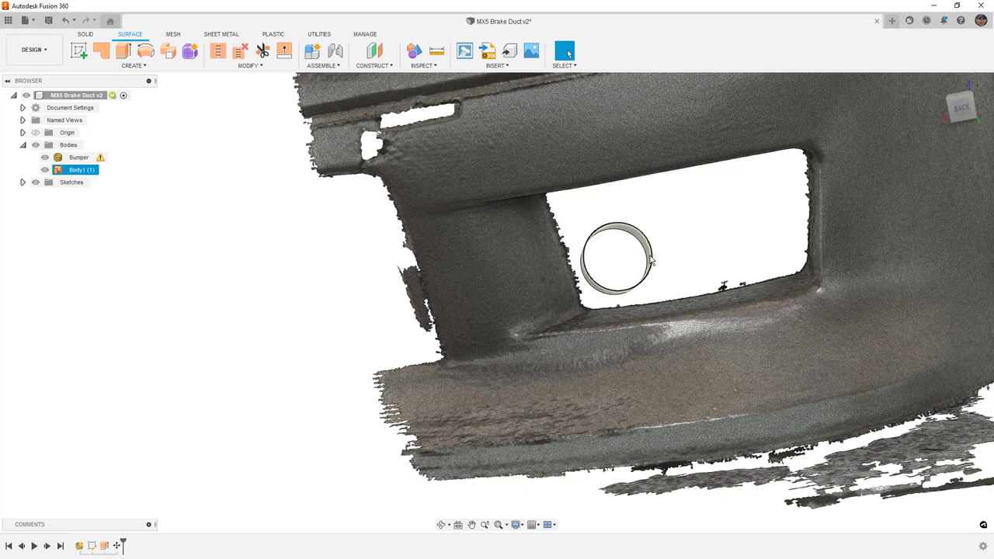
scroll(658, 267, "down", 2)
middle_click_drag(660, 268, 680, 259, "shift")
Create a construction plane offset from the YZ plane and positioned in line with the tube.
left_click(960, 111)
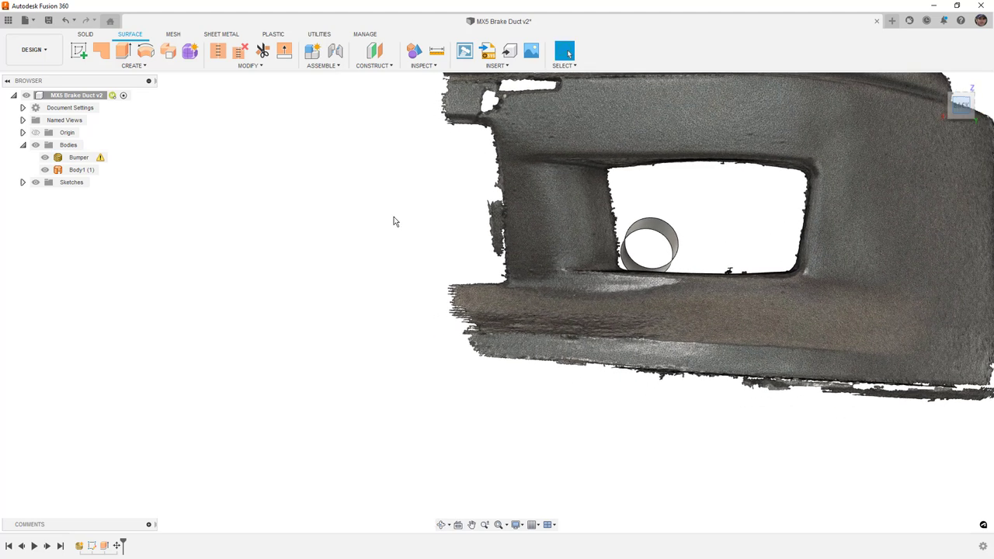
left_click(375, 52)
middle_click_drag(553, 323, 505, 324, "shift")
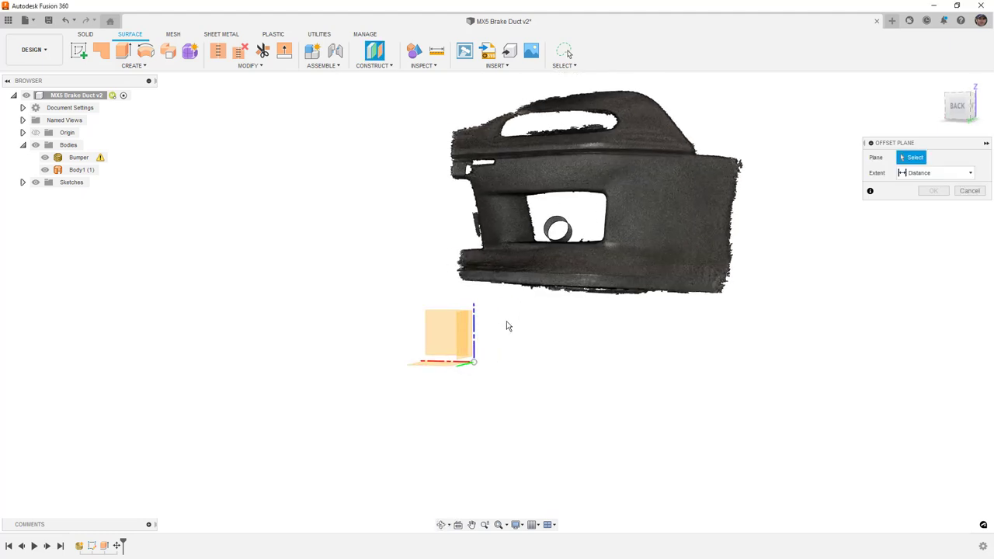
left_click(466, 334)
left_click(956, 106)
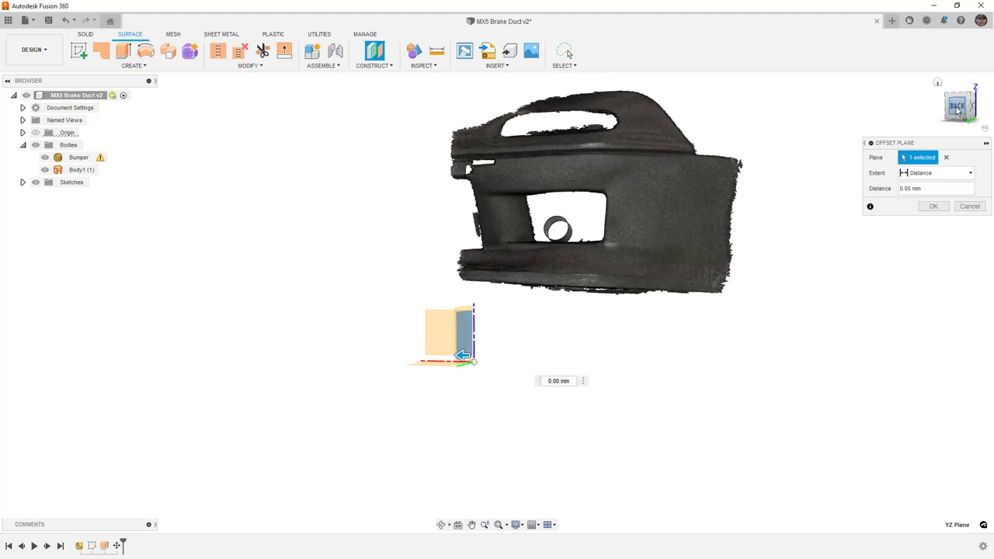
left_click_drag(536, 339, 481, 339)
left_click(932, 207)
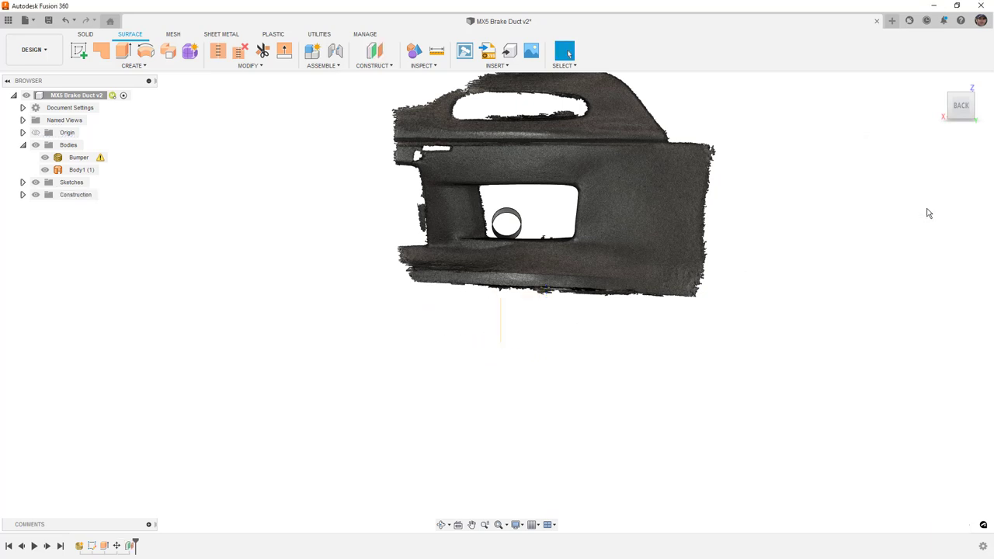
Create a construction plane offset 275 mm from the XY plane, level with the tube in the duct opening.
right_click(835, 323)
left_click(837, 286)
middle_click_drag(743, 284, 721, 309, "shift")
left_click(491, 435)
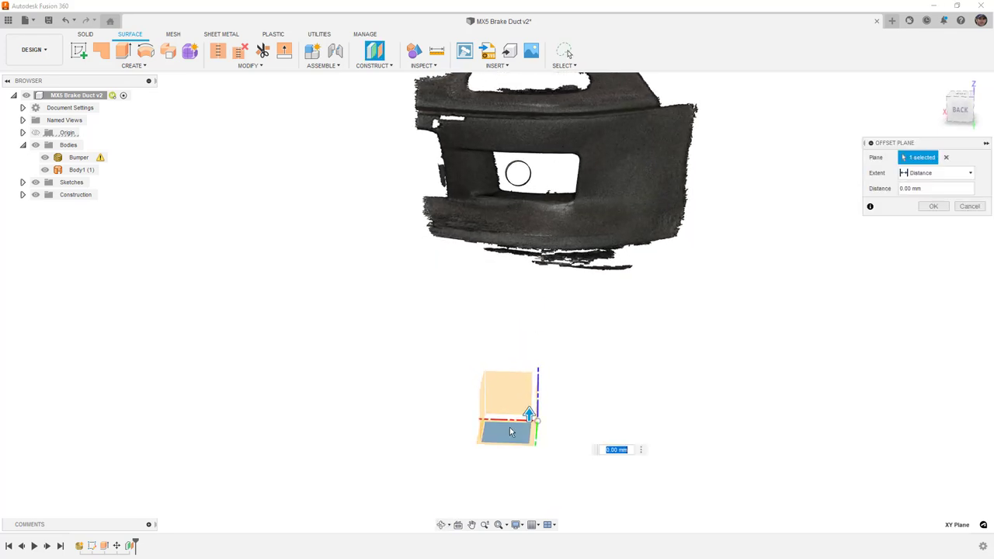
left_click(960, 110)
left_click_drag(539, 345, 538, 211)
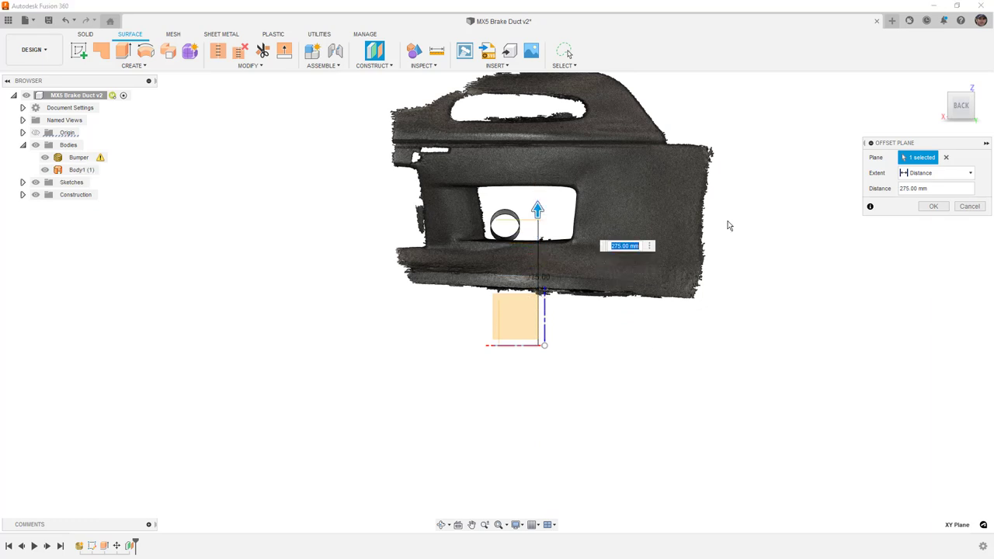
left_click(930, 207)
scroll(658, 223, "down", 2)
middle_click_drag(656, 249, 626, 278, "shift")
left_click(624, 278)
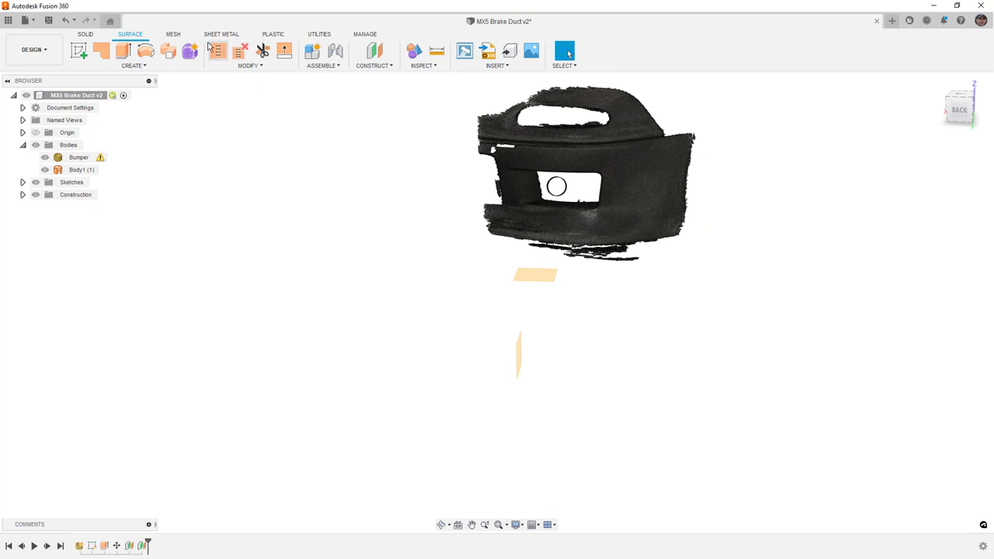
Create a mesh section sketch of the bumper on the horizontal plane offset from XY.
left_click(178, 35)
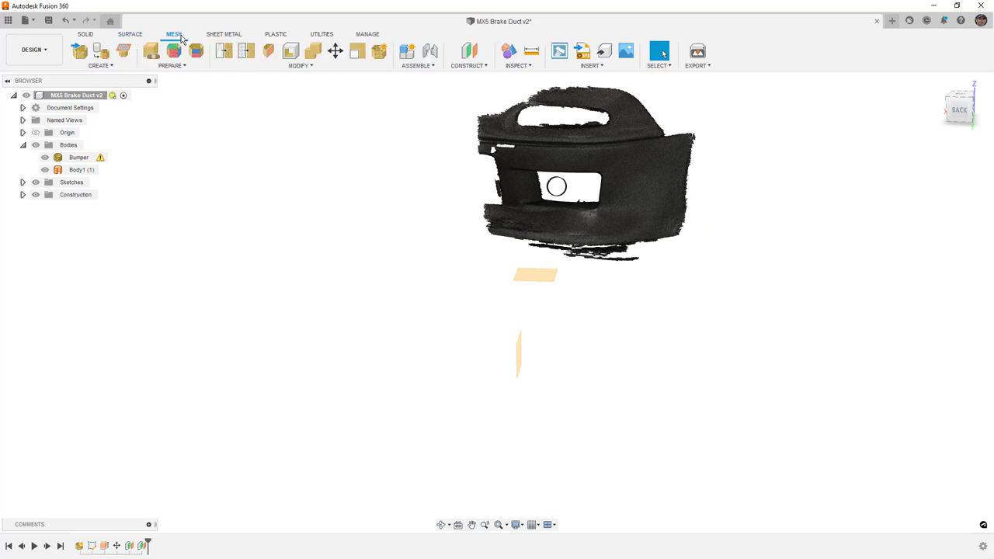
left_click(122, 54)
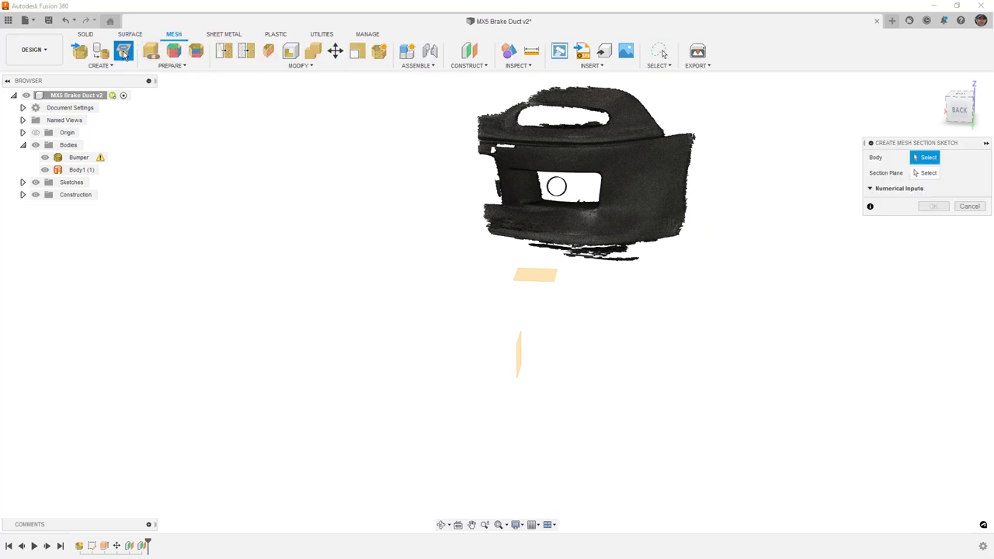
left_click(540, 216)
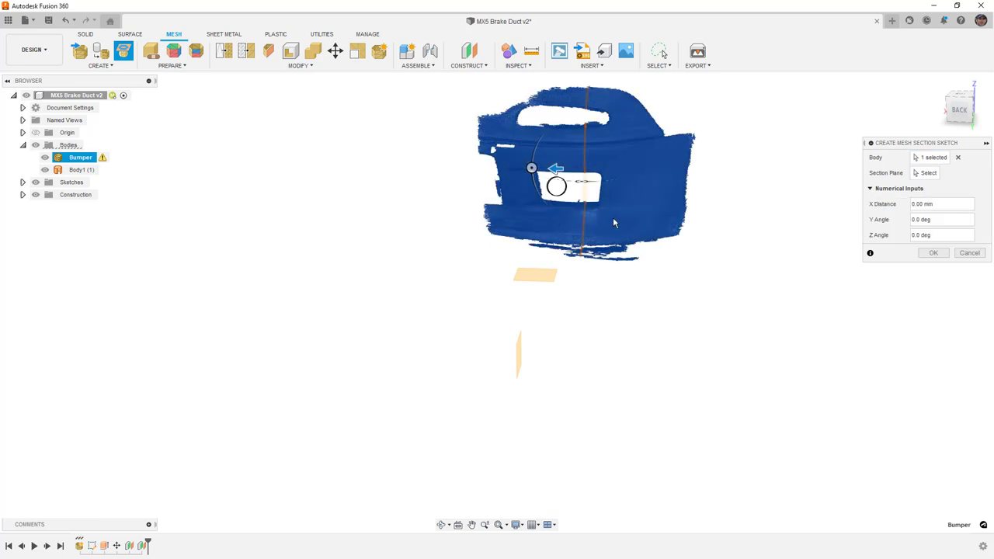
left_click(535, 273)
scroll(564, 186, "up", 5)
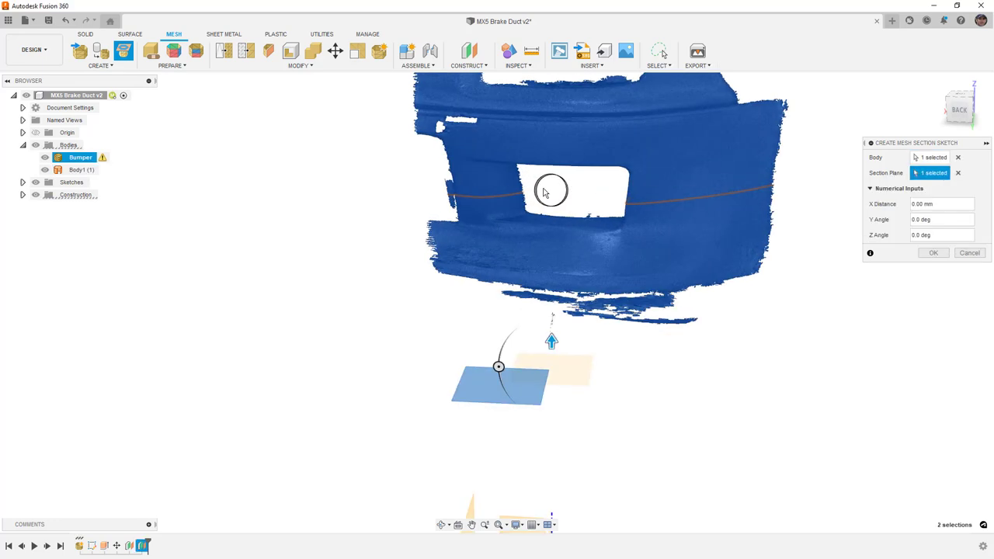
left_click(934, 254)
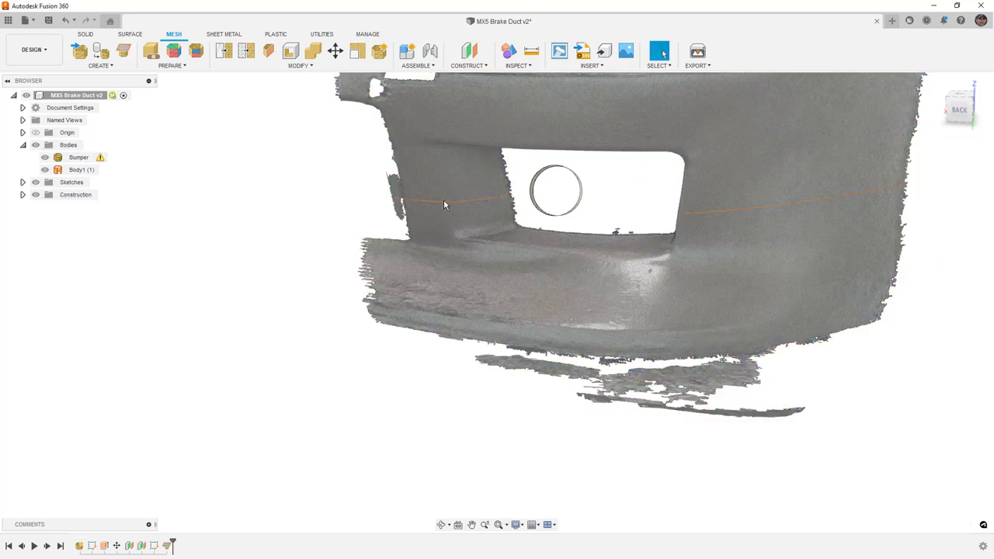
Create a second mesh section sketch of the bumper on the vertical plane offset from YZ.
scroll(582, 195, "down", 4)
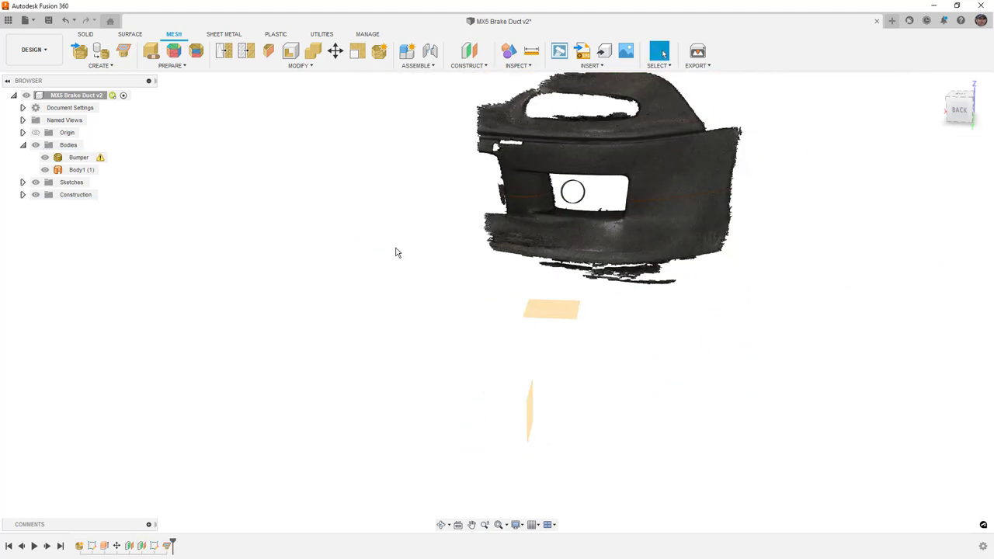
left_click(124, 50)
left_click(683, 239)
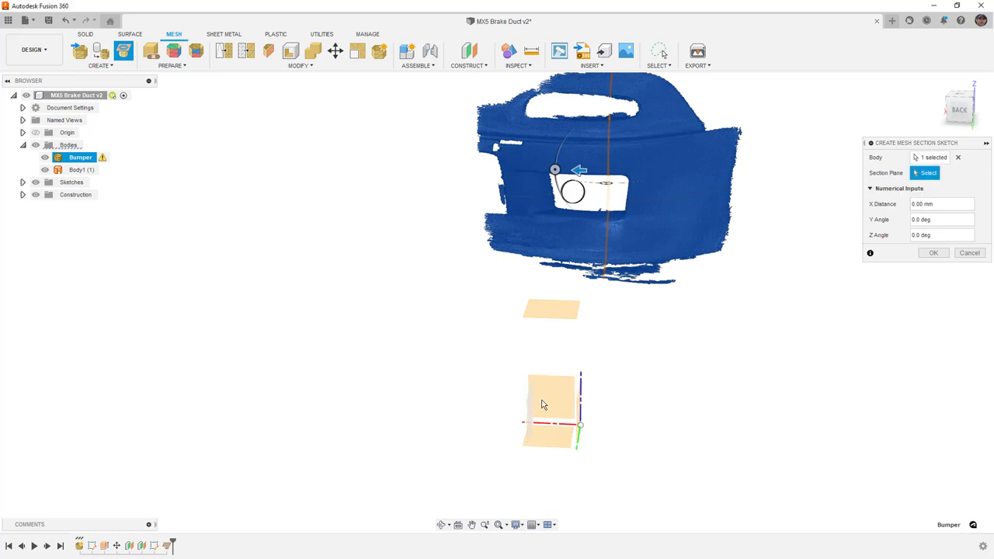
left_click(543, 403)
left_click(933, 253)
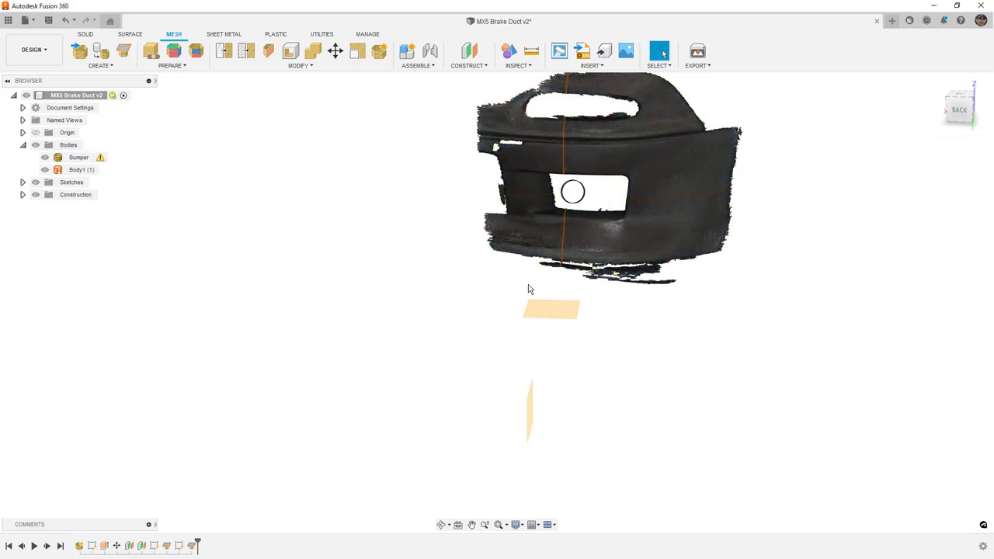
Hide the construction planes, expand both section sketches in the browser, and toggle the horizontal mesh section's visibility to identify it.
left_click(35, 195)
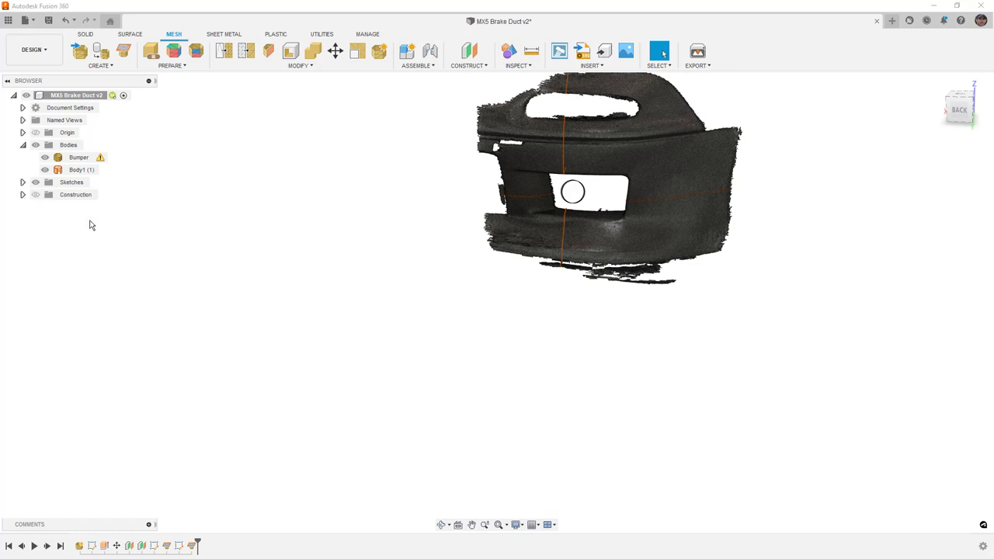
left_click(22, 182)
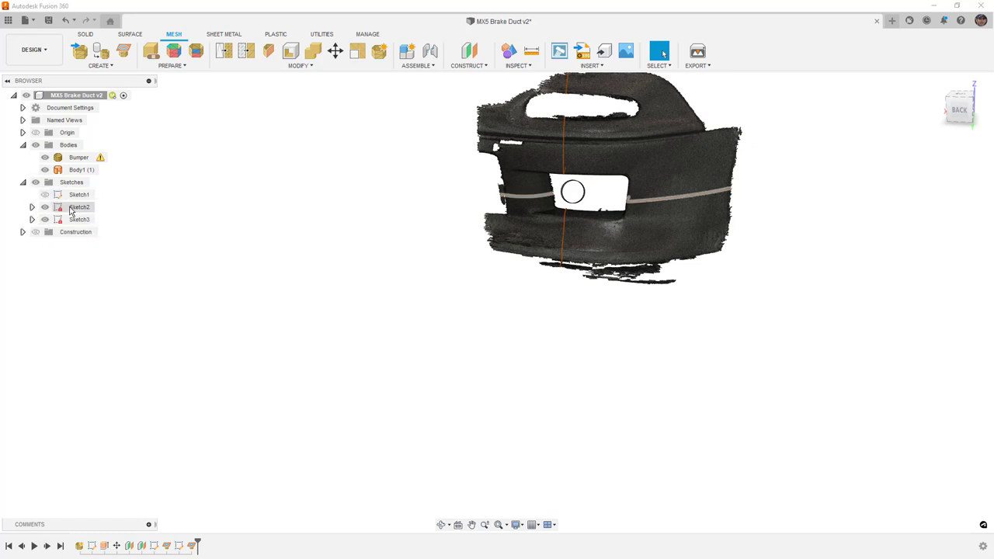
left_click(32, 206)
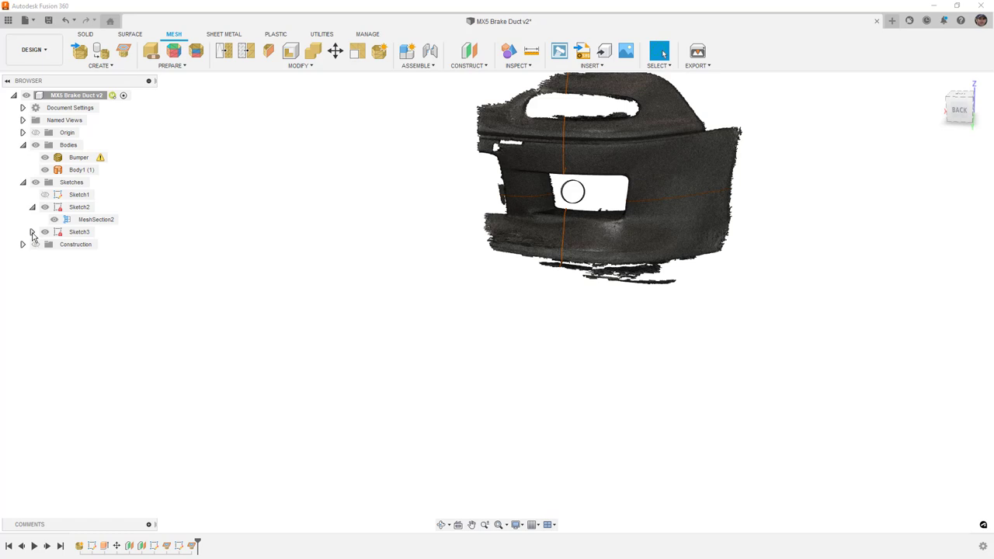
left_click(32, 231)
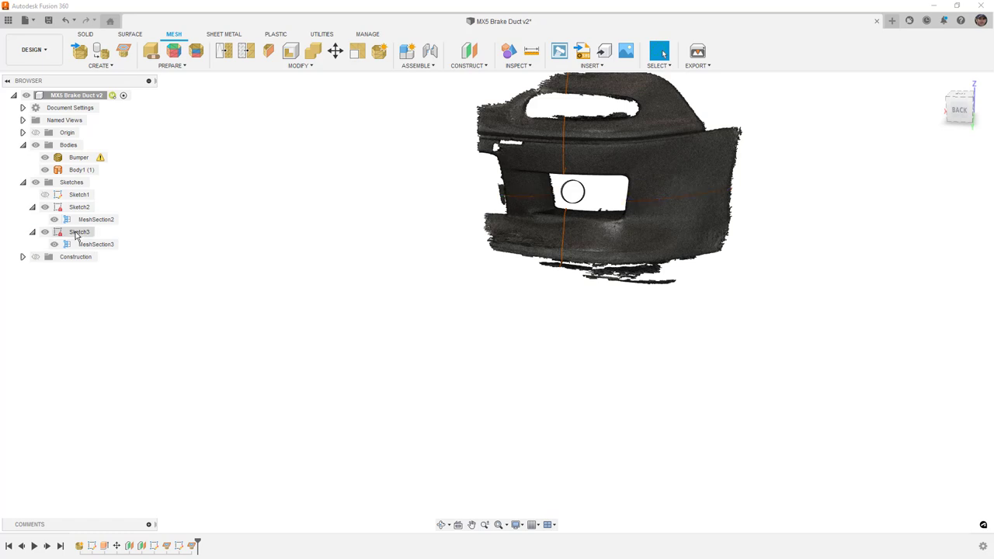
left_click(75, 220)
left_click(54, 221)
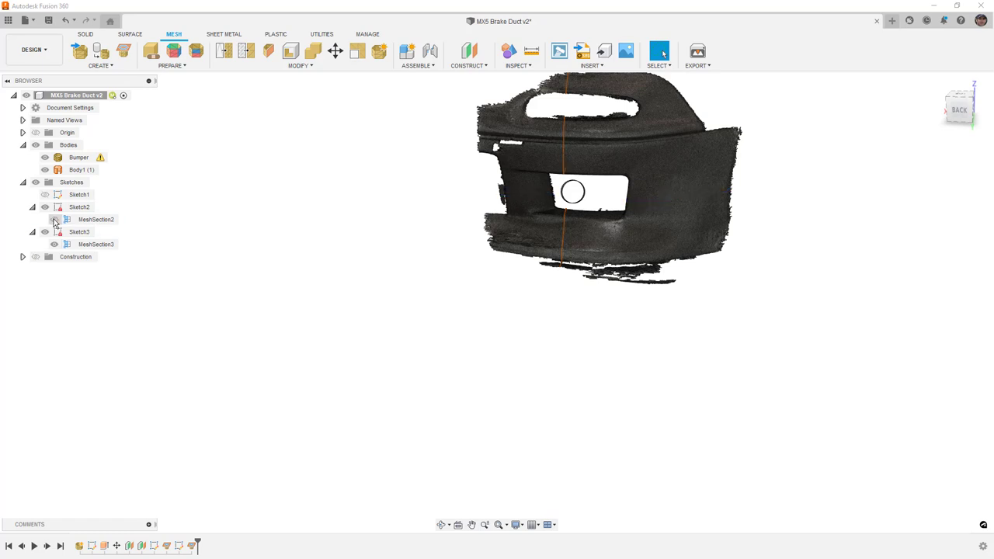
left_click(54, 221)
Open the horizontal mesh section's sketch for editing and hide the bumper mesh.
right_click(76, 208)
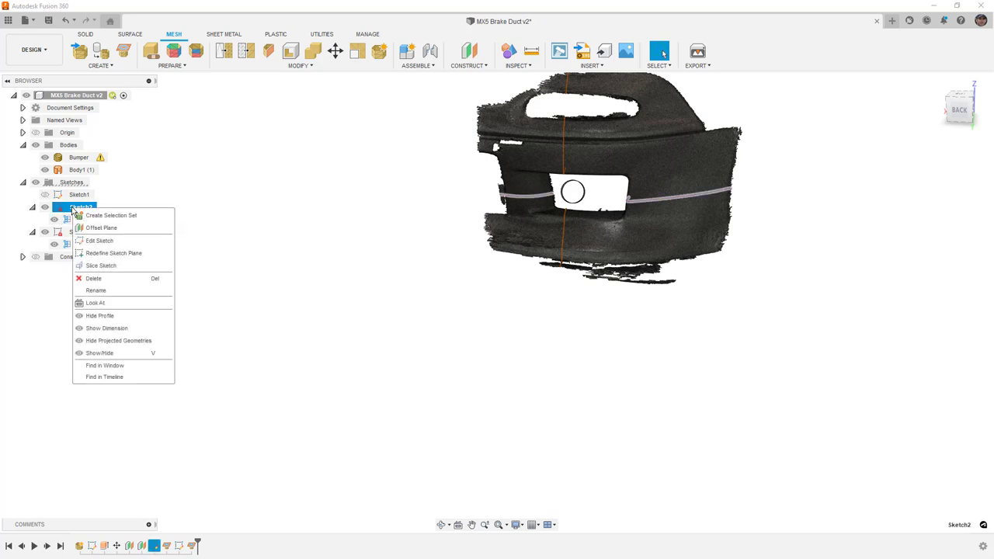
left_click(98, 241)
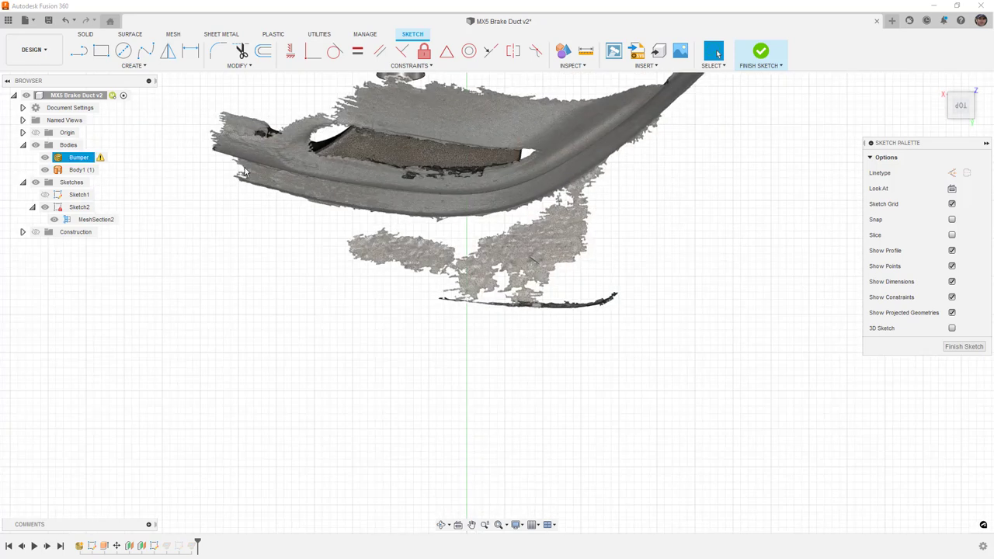
left_click(45, 169)
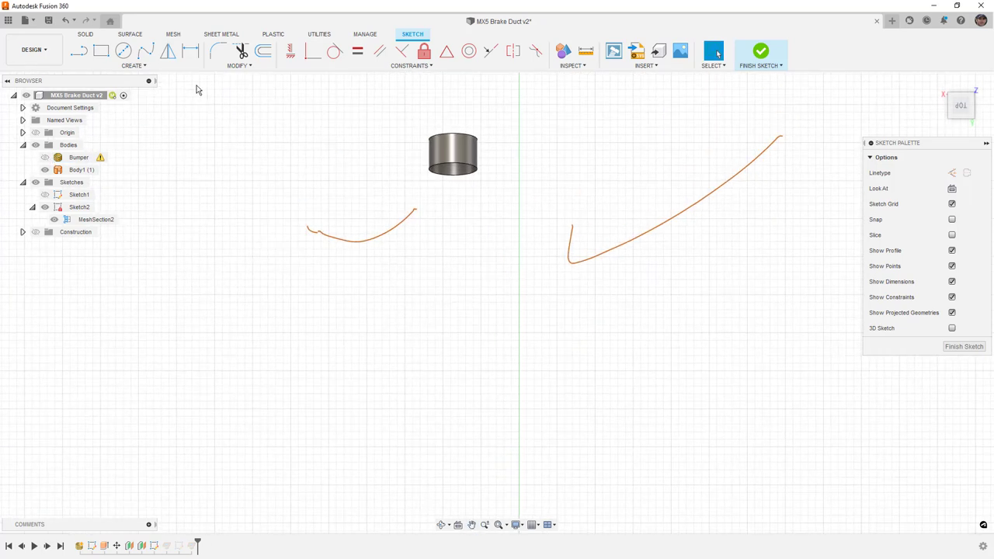
Fit a spline with 0.01 mm tolerance to the hooked mesh section curve, from its short leg to near its far end.
left_click(156, 66)
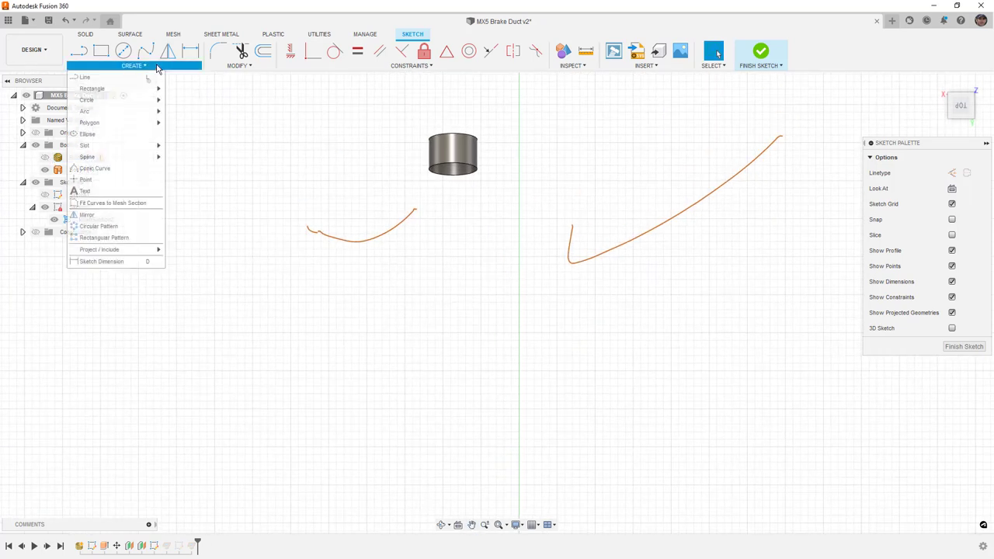
left_click(135, 203)
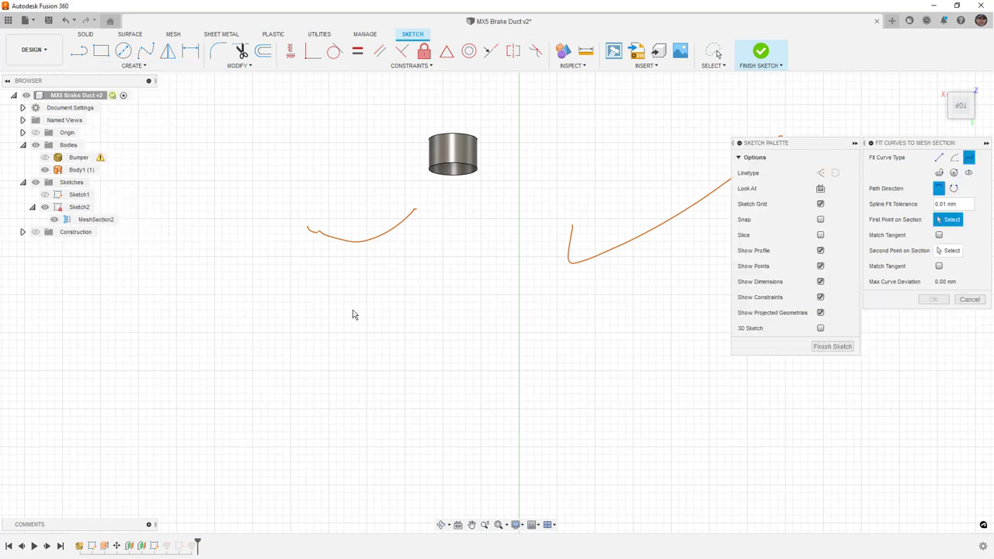
middle_click_drag(583, 275, 463, 286)
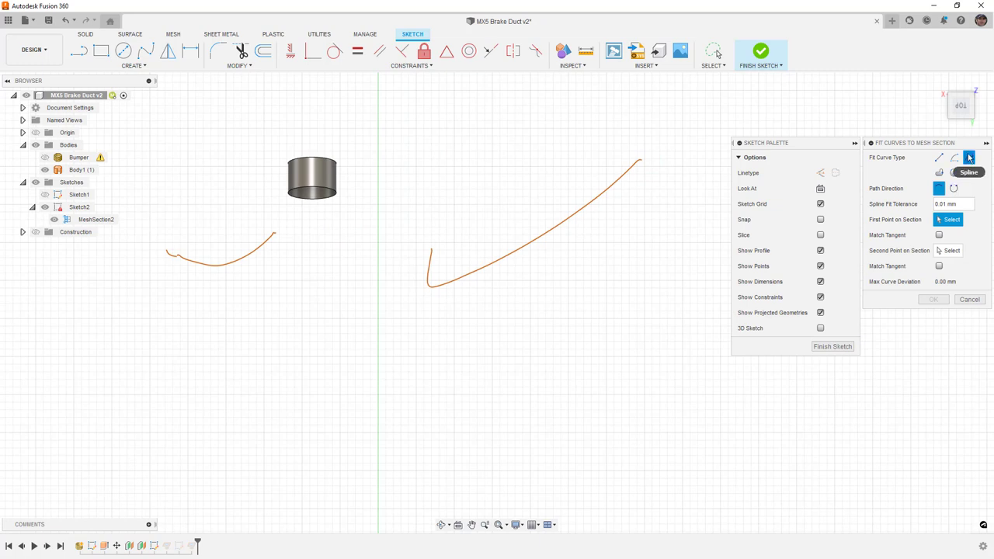
left_click(431, 261)
scroll(431, 271, "up", 3)
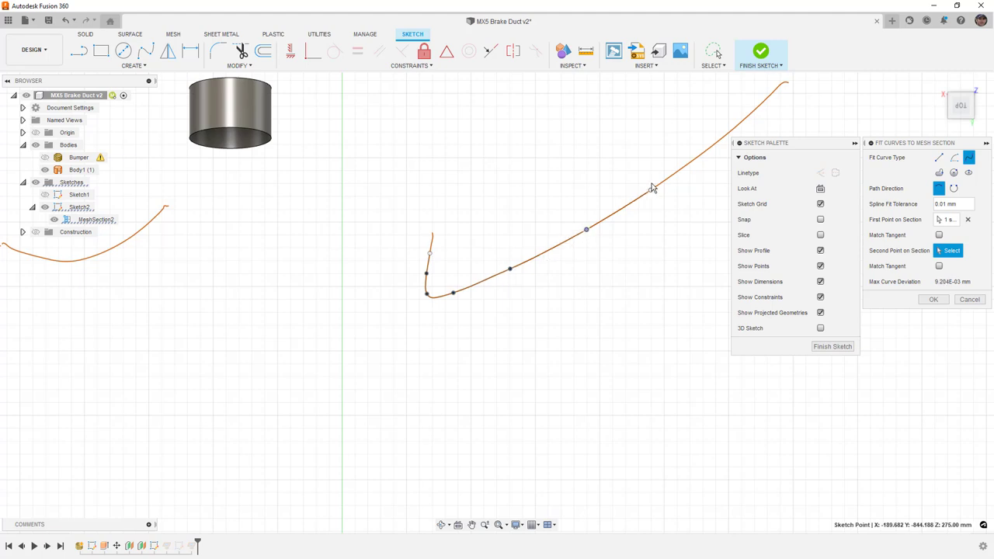
left_click(770, 102)
right_click(818, 104)
left_click(848, 105)
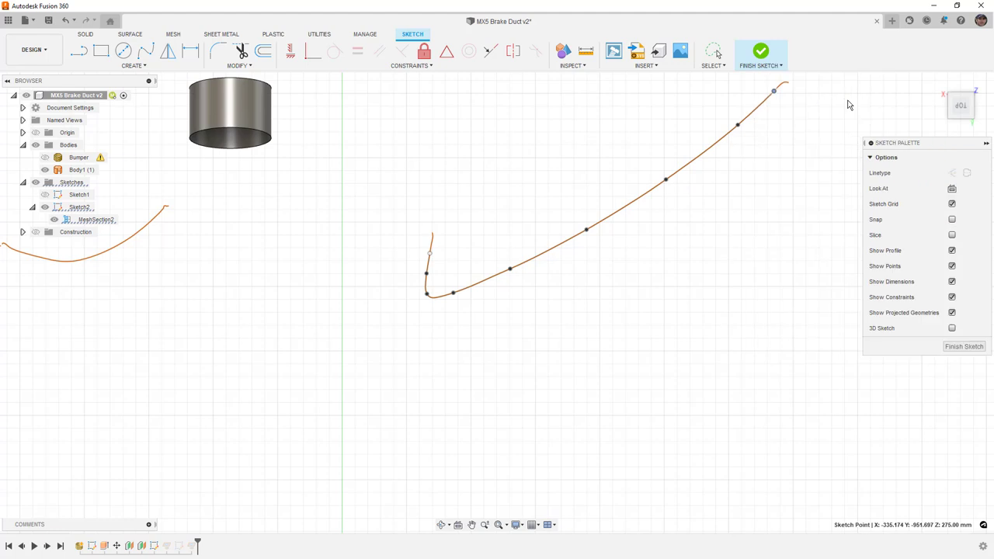
Toggle the mesh section's visibility off and on to inspect the fitted curve alone and against the scan outline.
middle_click_drag(694, 293, 693, 271, "shift")
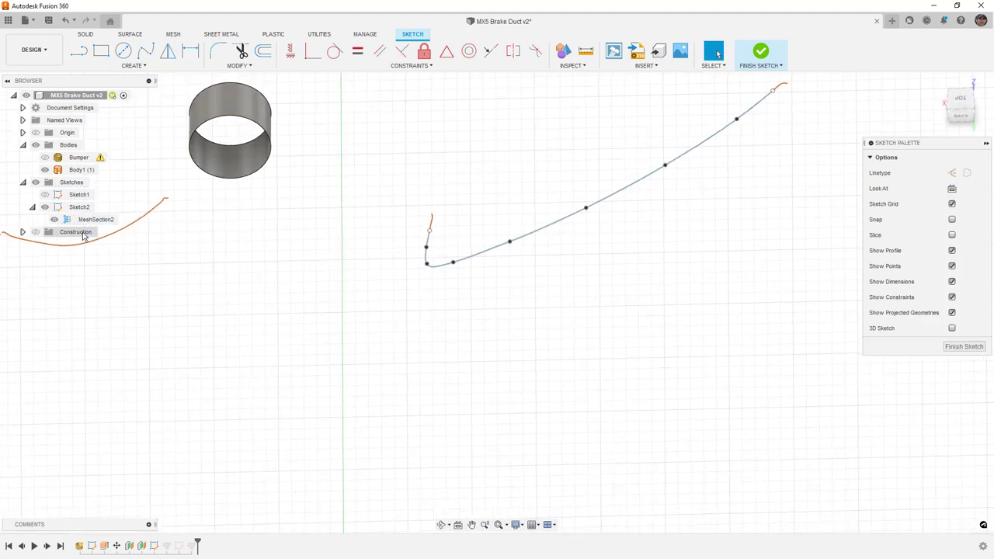
left_click(54, 219)
scroll(318, 299, "down", 3)
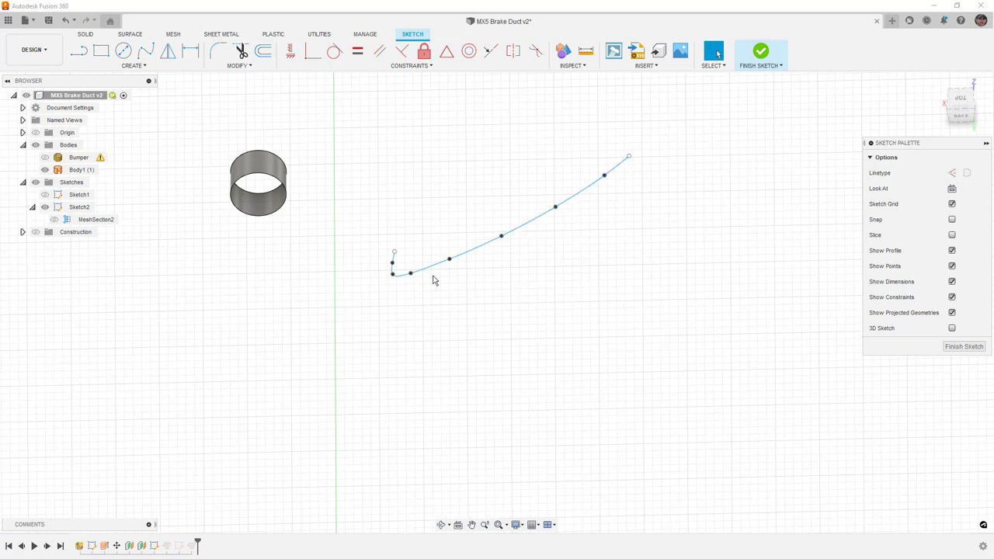
left_click(54, 219)
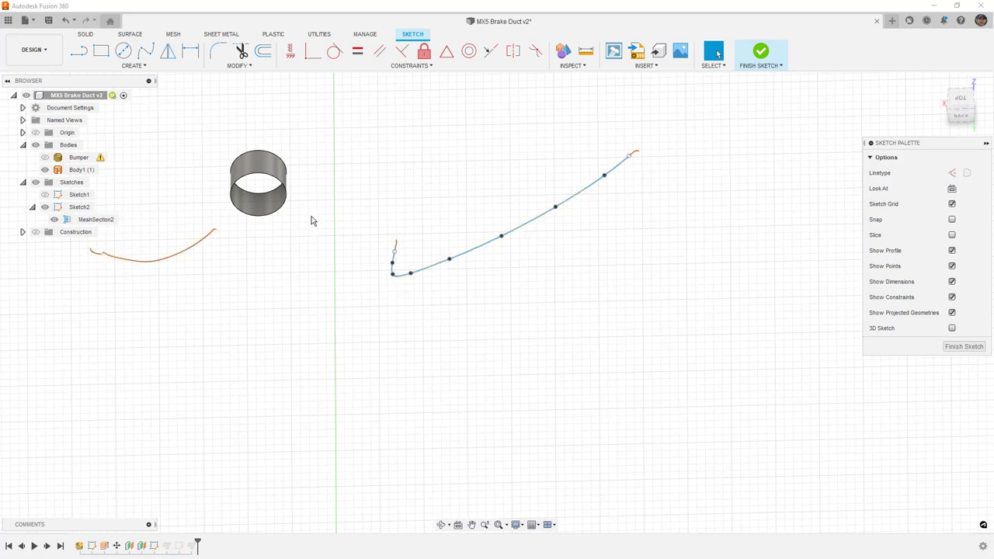
Delete the fitted curve and all its points from the sketch.
mouse_move(748, 196)
left_mouse_down()
mouse_move(704, 157)
mouse_move(380, 289)
mouse_move(390, 313)
left_mouse_up()
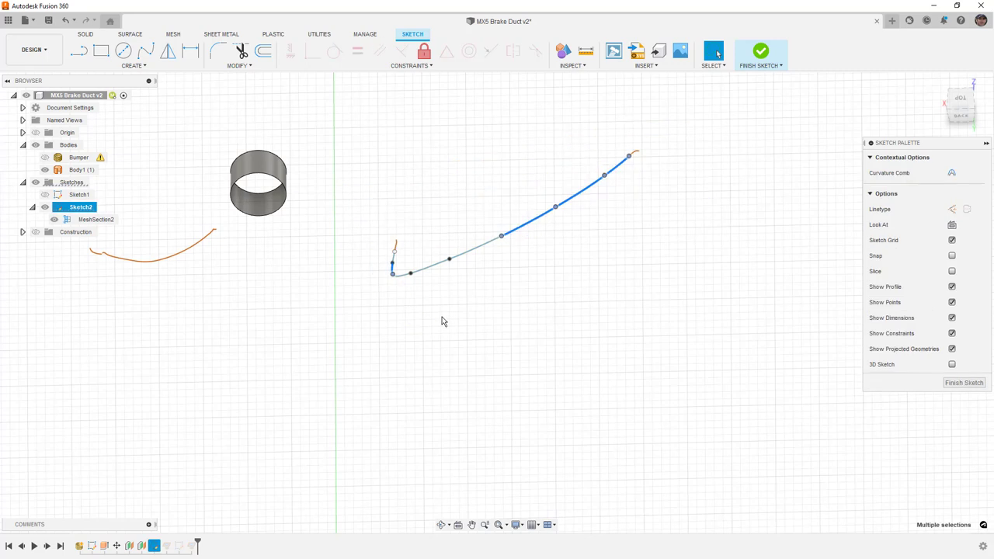
key("Delete")
left_click(718, 65)
left_click_drag(350, 211, 565, 298)
key("Delete")
left_click(133, 65)
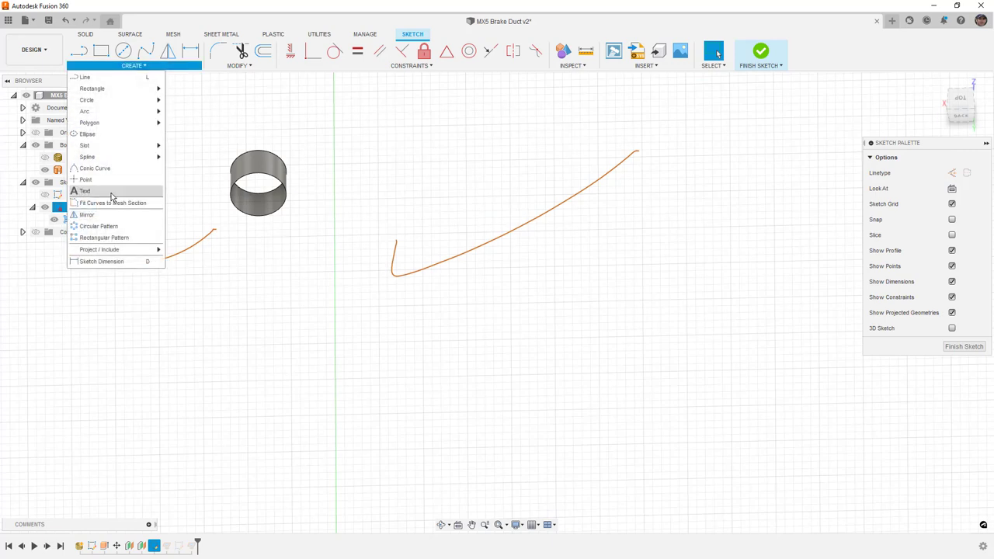
left_click(94, 194)
key("Escape")
Fit a new single spline at 0.01 mm tolerance between the hooked curve's short leg and far end, and hide the mesh section.
left_click(135, 65)
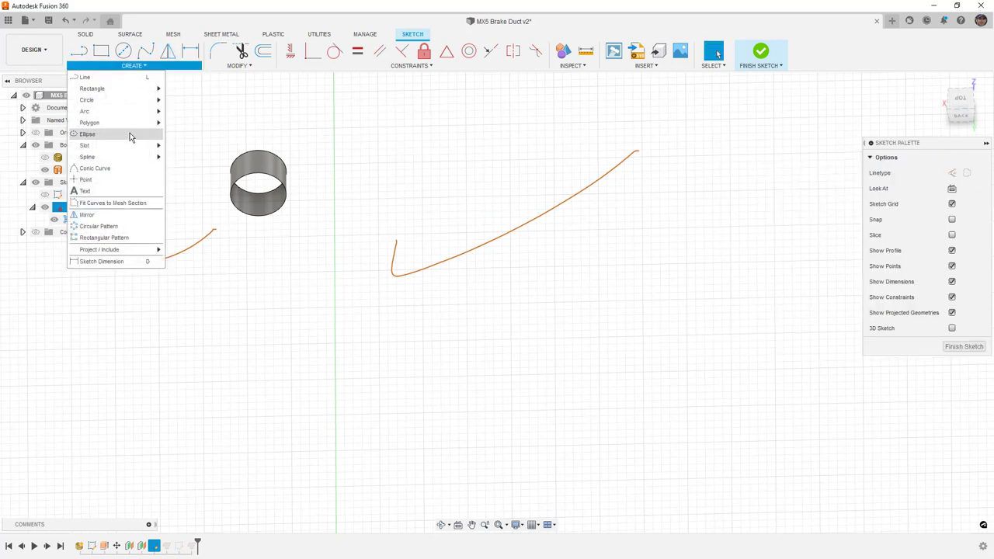
left_click(128, 202)
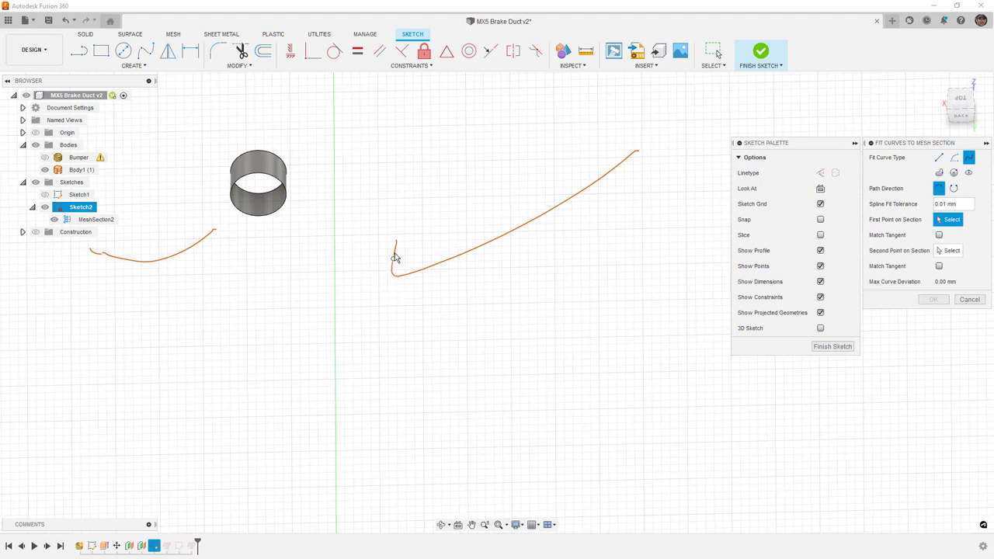
left_click(395, 249)
left_click(630, 155)
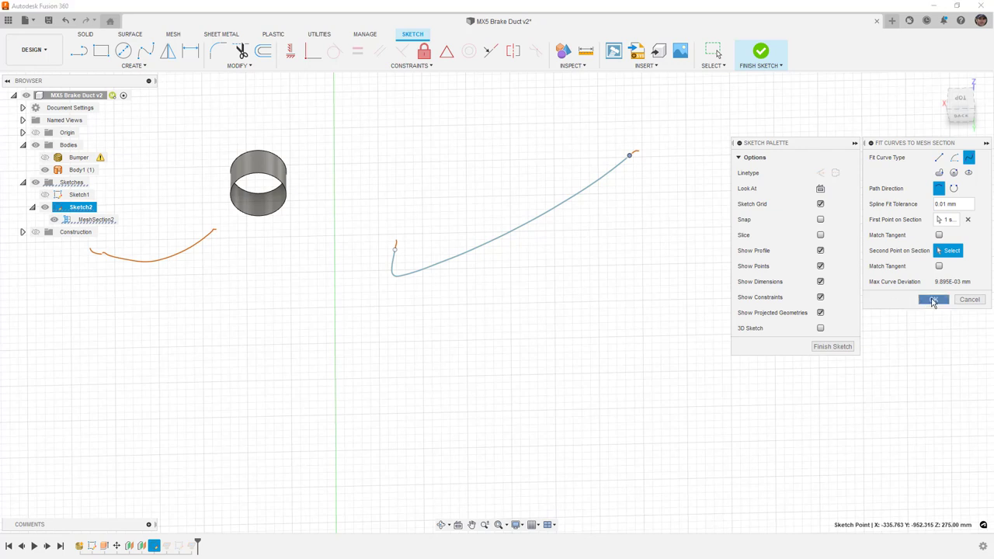
left_click(934, 299)
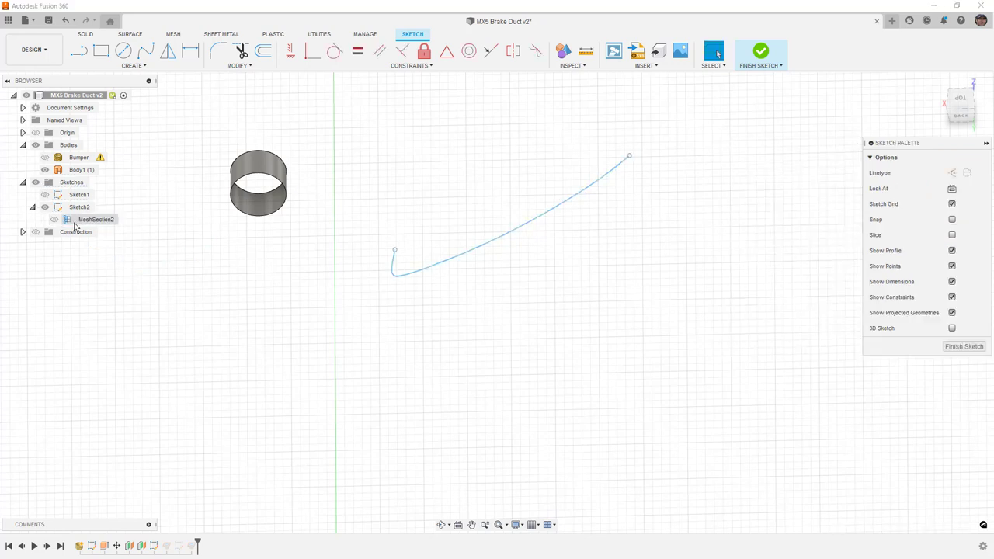
Inspect the hooked spline's curvature comb at density 53 and scale 3, and discard the comb display.
left_click(445, 264)
mouse_move(458, 288)
middle_mouse_down("shift")
mouse_move(472, 284)
mouse_move(474, 297)
middle_mouse_up("shift")
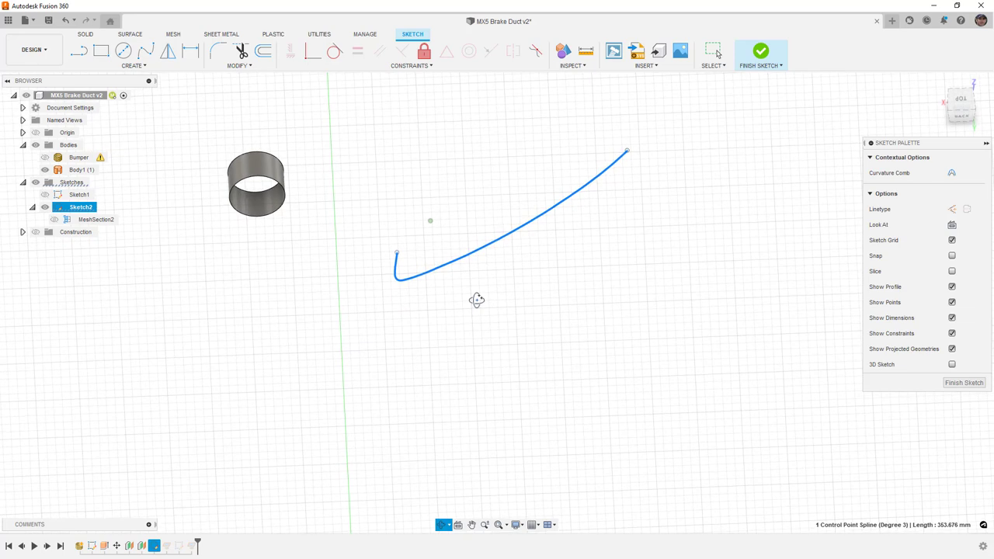
left_click(951, 173)
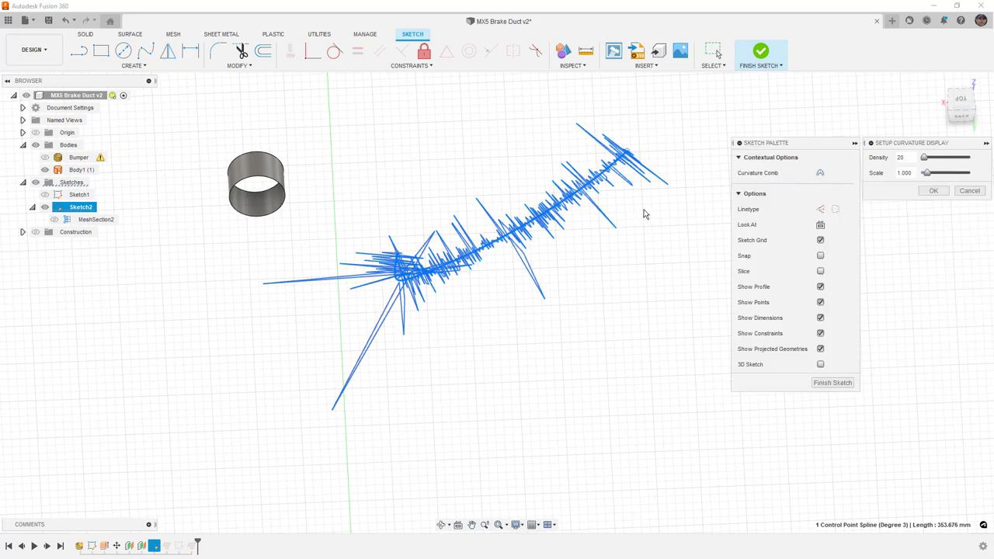
scroll(515, 230, "up", 3)
mouse_move(933, 177)
left_mouse_down()
mouse_move(941, 177)
mouse_move(932, 163)
left_mouse_up()
middle_click_drag(572, 226, 521, 233, "shift")
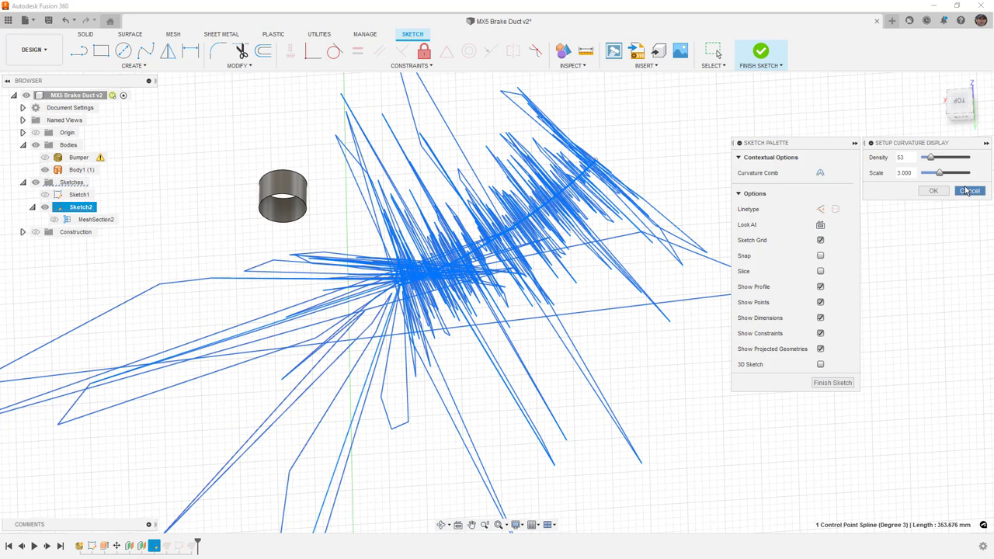
left_click(934, 190)
scroll(423, 282, "up", 3)
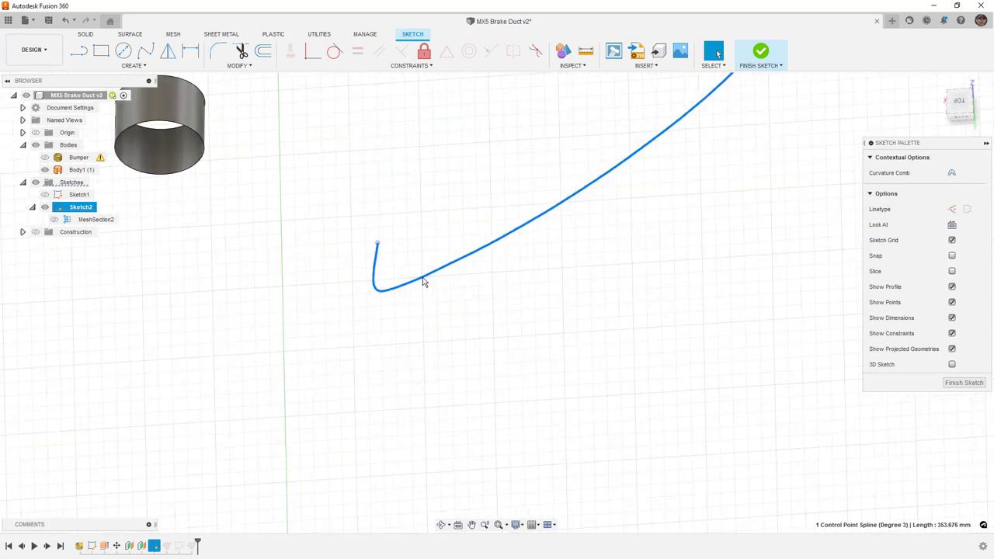
Show MeshSection2 again with both of its scanned curves in view.
scroll(423, 281, "down", 4)
left_click(53, 219)
scroll(516, 281, "down", 1)
scroll(516, 281, "down", 2)
scroll(292, 279, "up", 3)
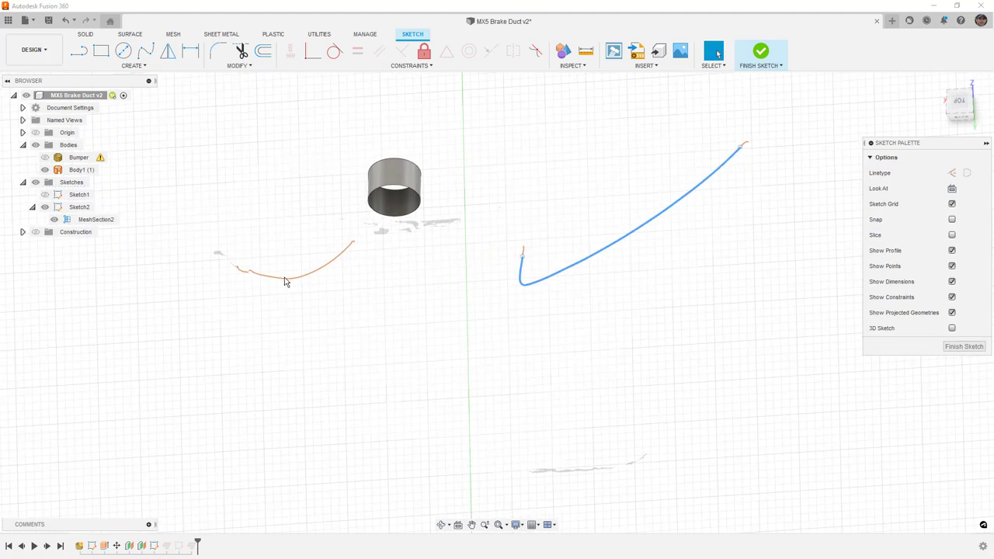
Fit a spline with 0.1 mm tolerance to the smooth middle of the shallow mesh section curve beside the tube.
left_click(138, 68)
left_click(128, 205)
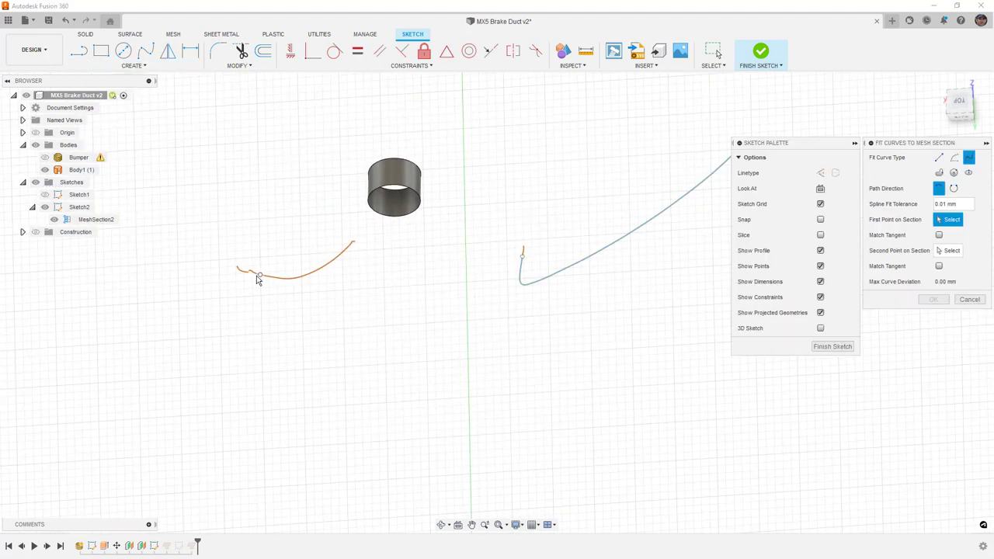
left_click(261, 274)
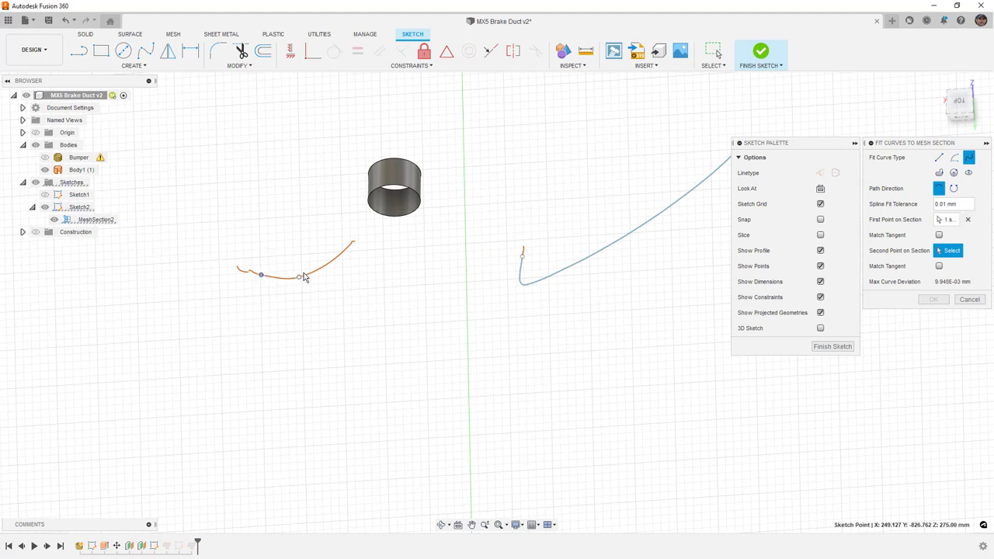
left_click(345, 250)
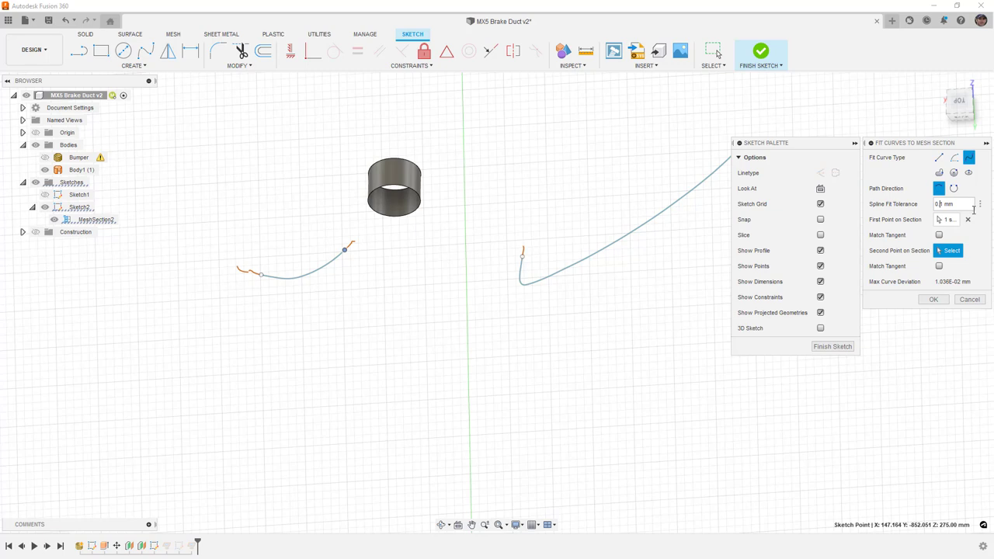
left_click(935, 299)
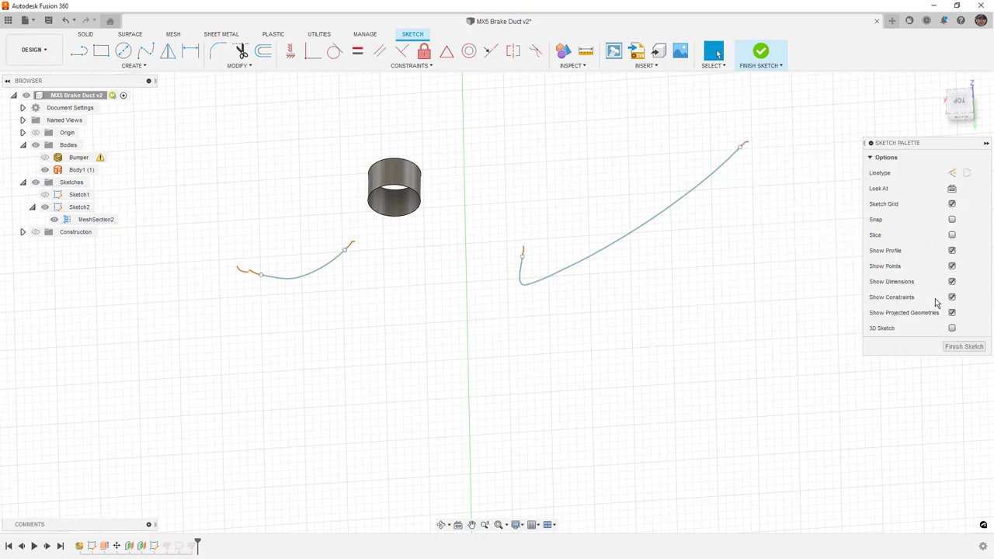
Display the shallow spline's curvature comb at density 20 and scale 1, and delete the spline.
left_click(294, 278)
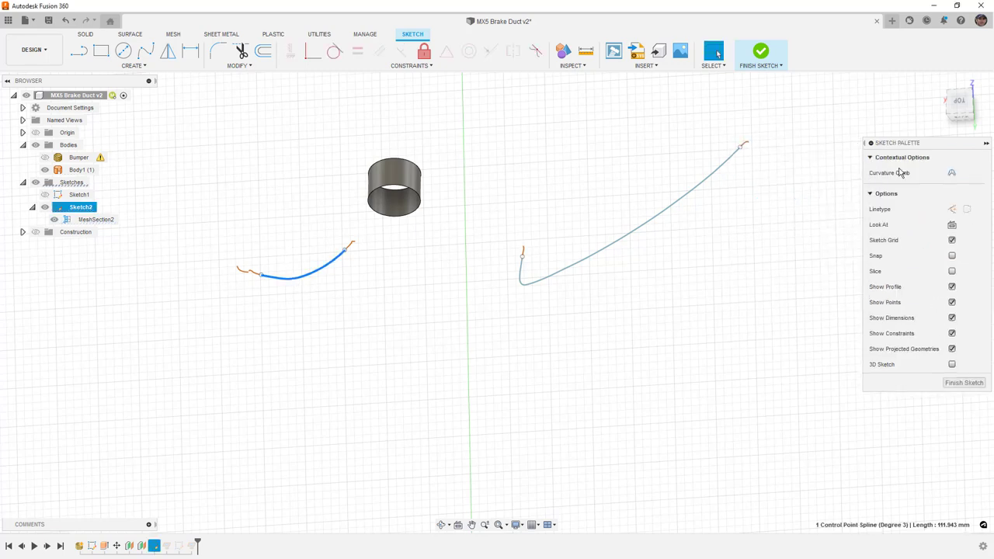
left_click(951, 172)
scroll(306, 277, "up", 4)
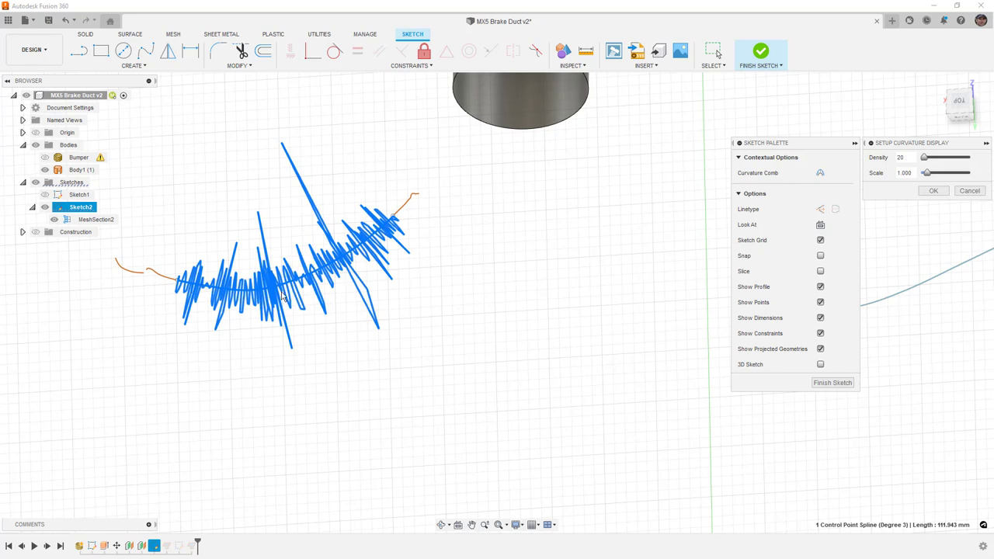
left_click(933, 191)
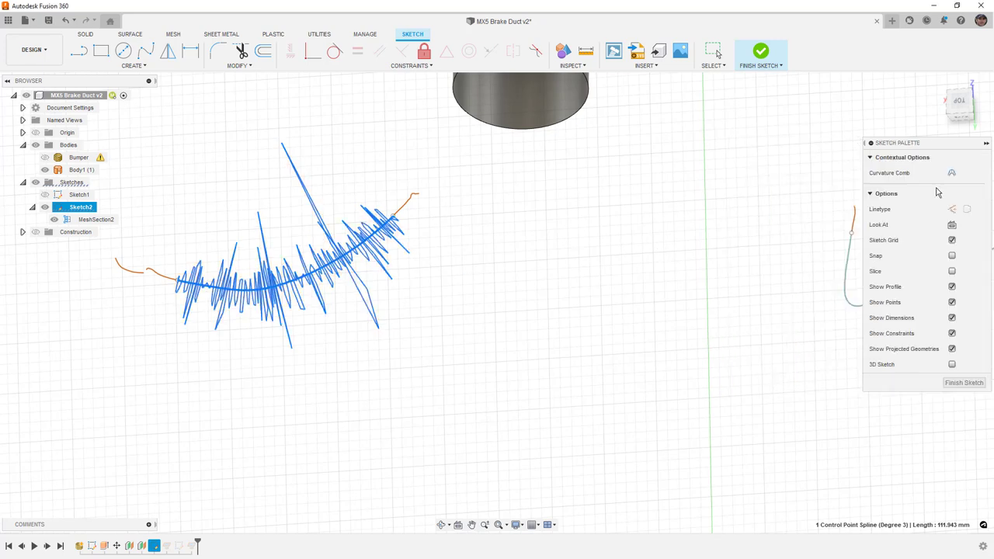
left_click(579, 263)
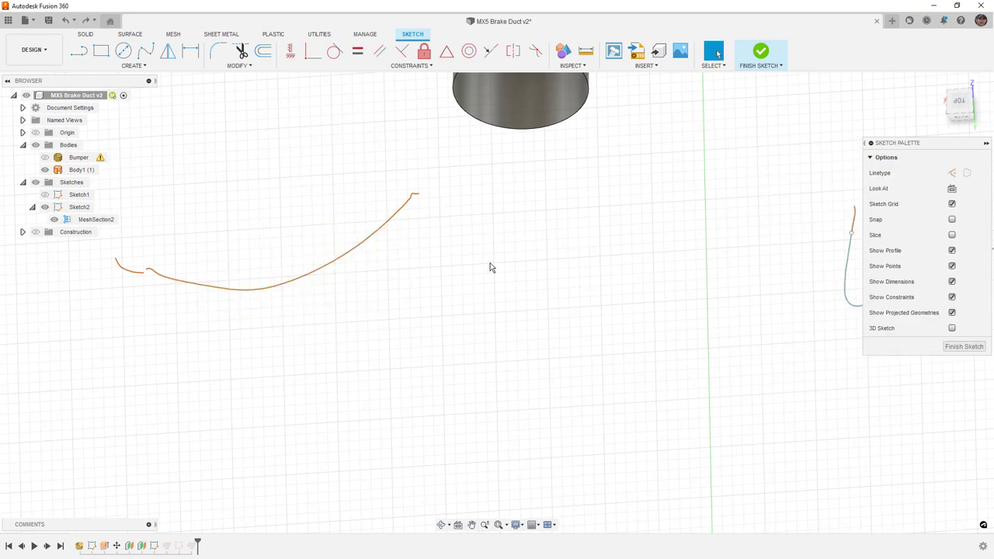
Fit a new spline with 1.0 mm tolerance to the shallow mesh section curve, leaving out its rough ends.
left_click(133, 65)
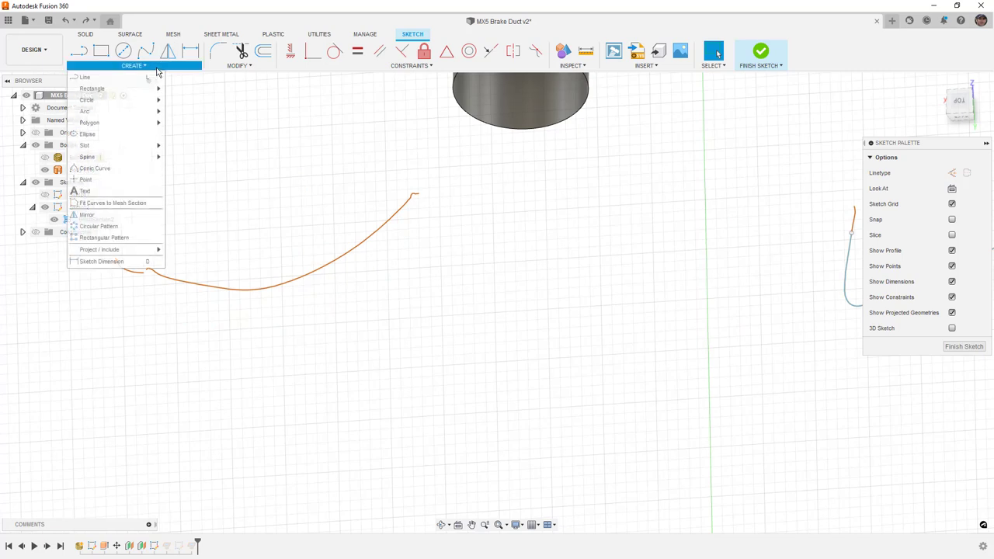
left_click(116, 201)
left_click(163, 277)
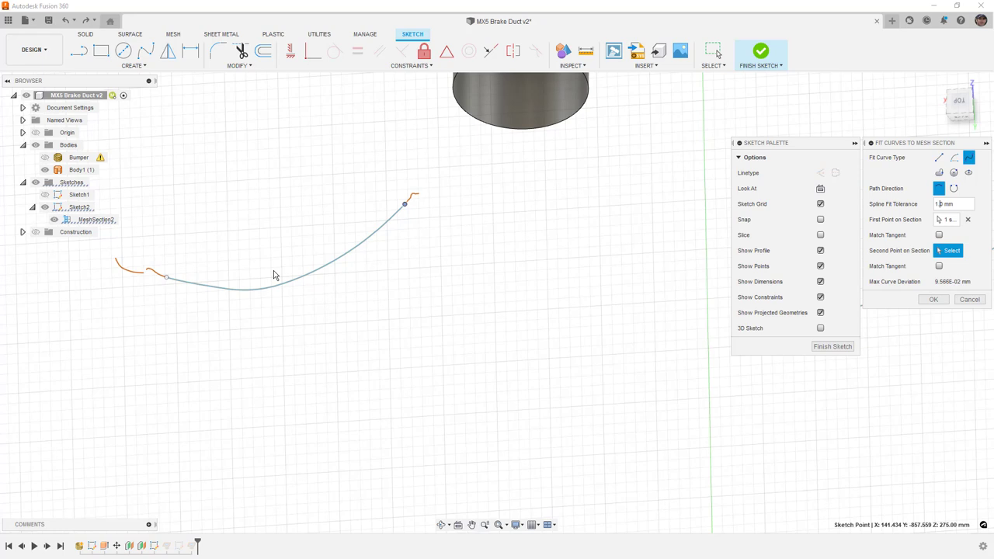
left_click(937, 304)
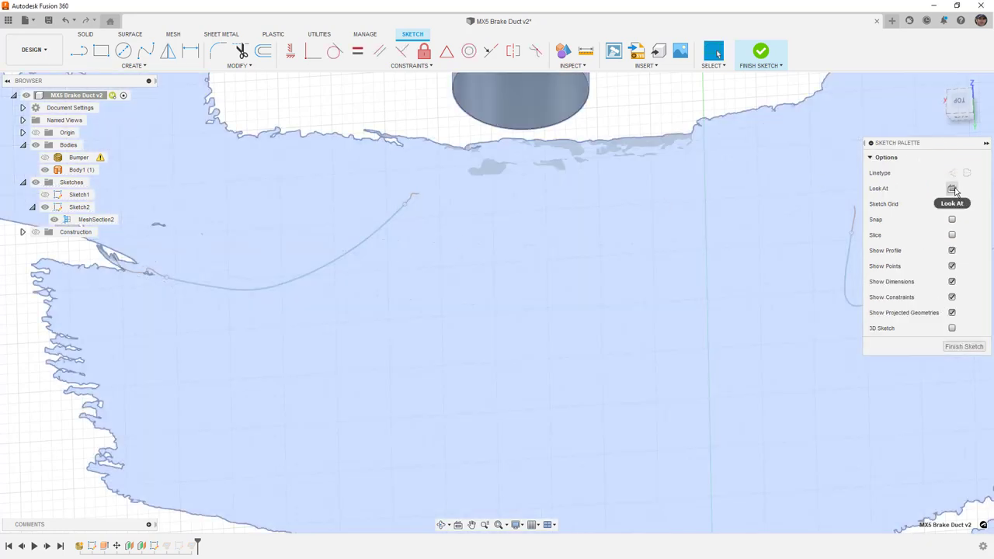
Inspect the refitted shallow spline's curvature comb at density 20 and scale 1 without keeping the display.
left_click(952, 189)
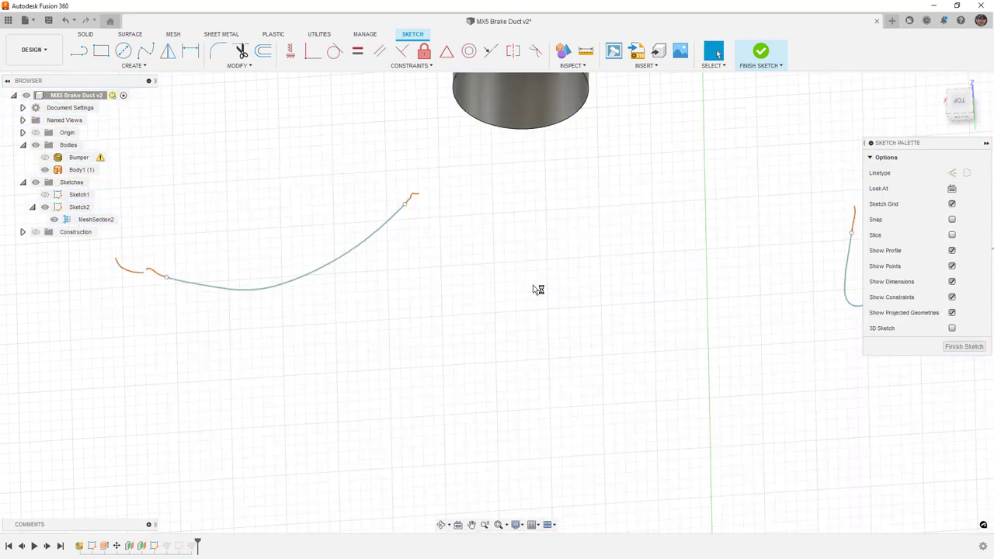
left_click(390, 230)
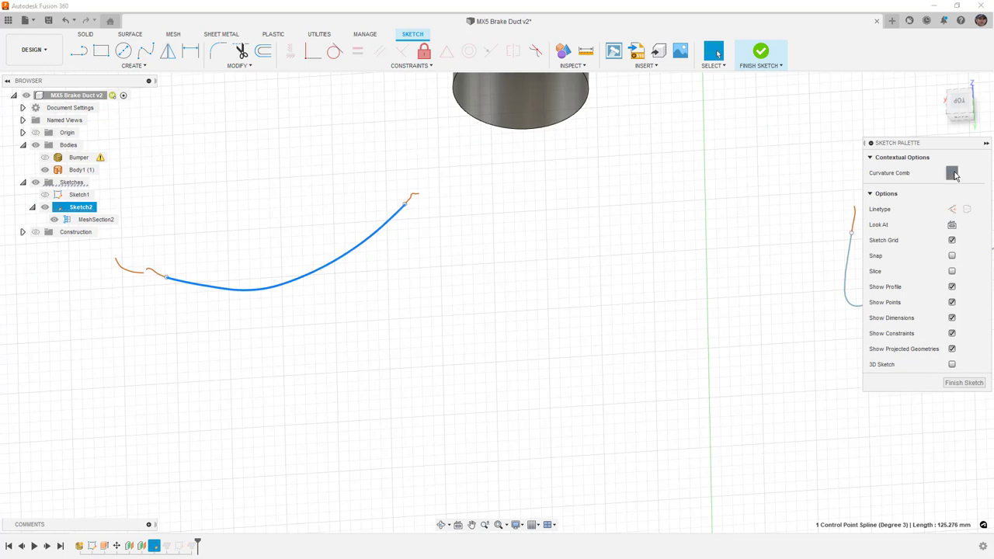
left_click(952, 173)
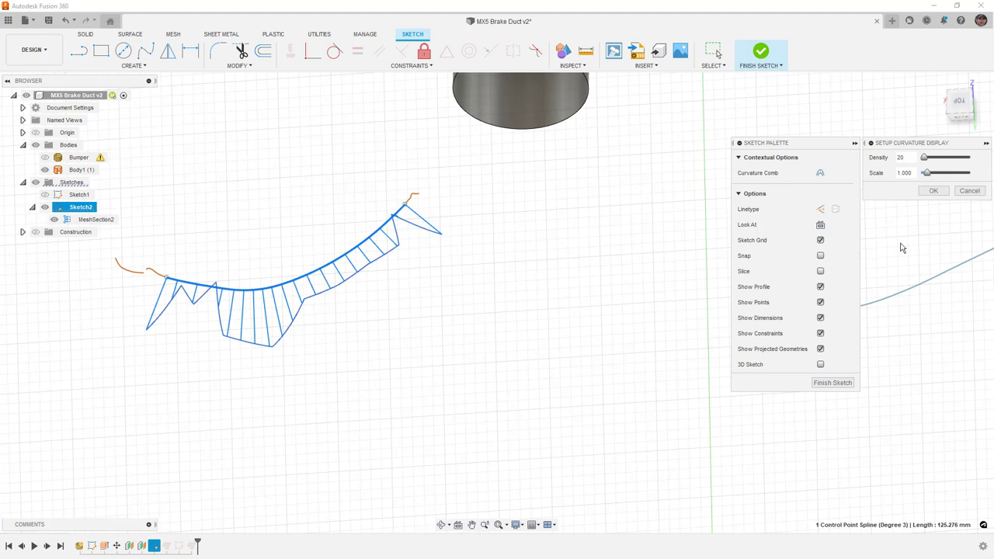
left_click(969, 191)
scroll(412, 301, "down", 5)
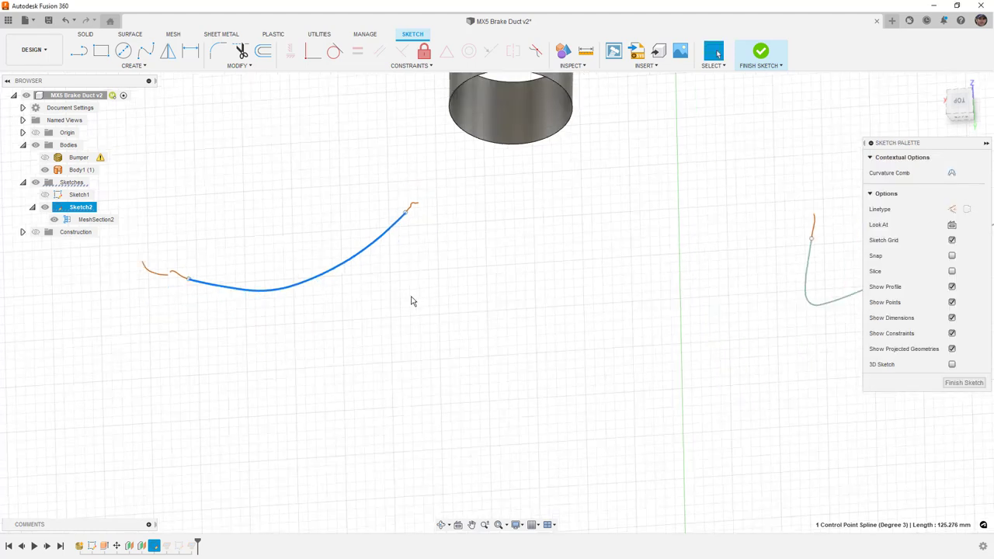
scroll(412, 301, "down", 3)
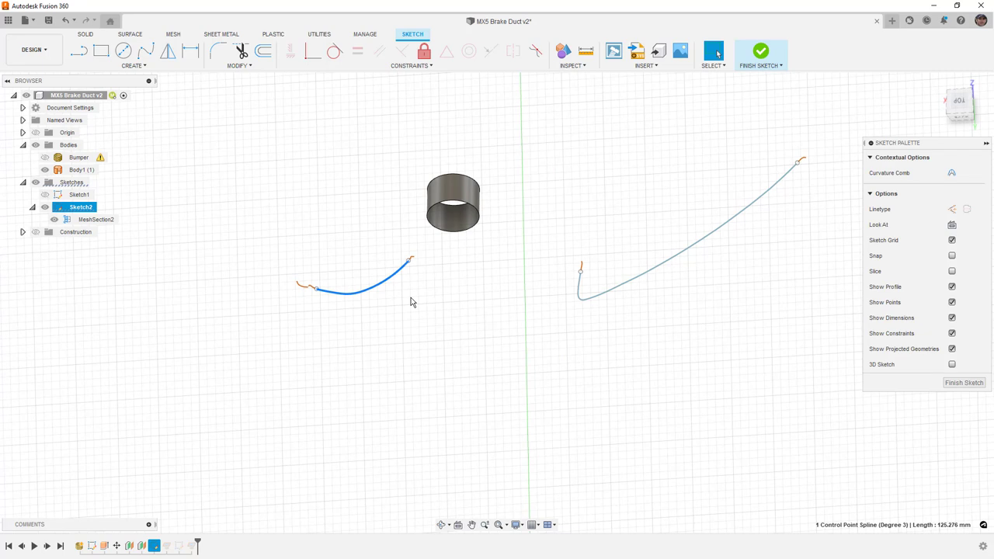
Finish the sketch and hide MeshSection2 in Sketch2.
left_click(760, 52)
middle_click_drag(603, 248, 575, 239, "shift")
left_click(33, 208)
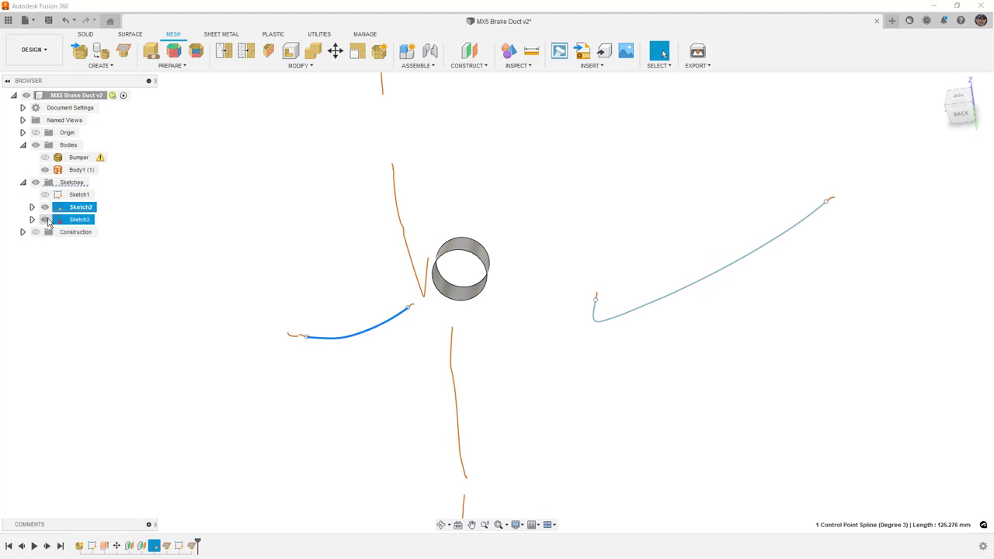
left_click(32, 207)
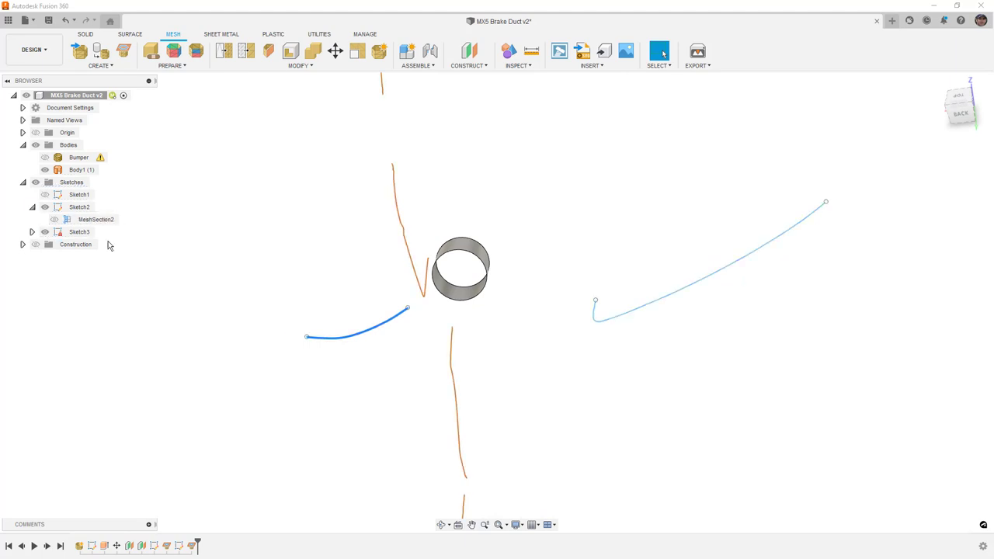
Edit Sketch3 and fit a spline with 1.00 mm tolerance along the upper mesh section curve, from its rounded top to the notch.
middle_click_drag(185, 262, 452, 283, "shift")
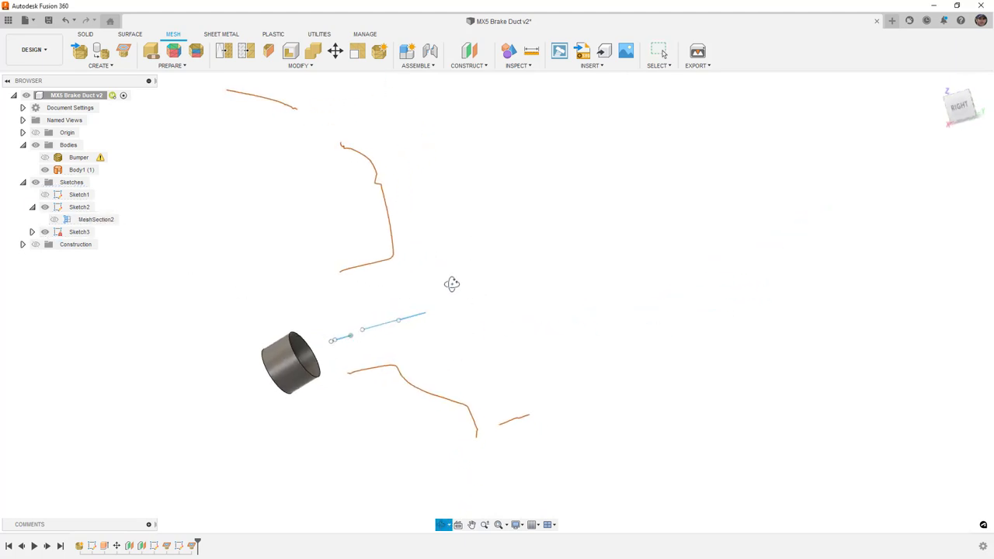
right_click(68, 236)
left_click(93, 253)
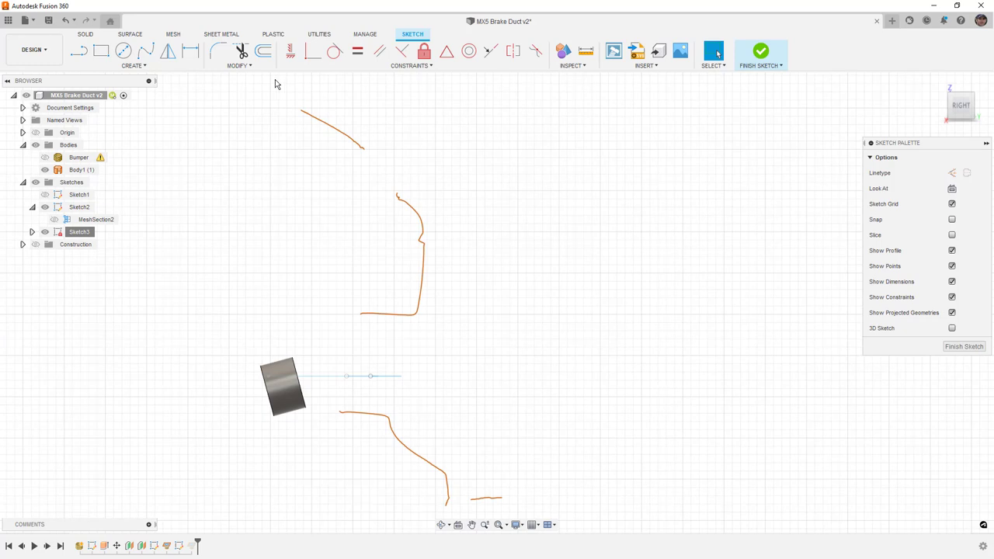
left_click(172, 66)
left_click(124, 204)
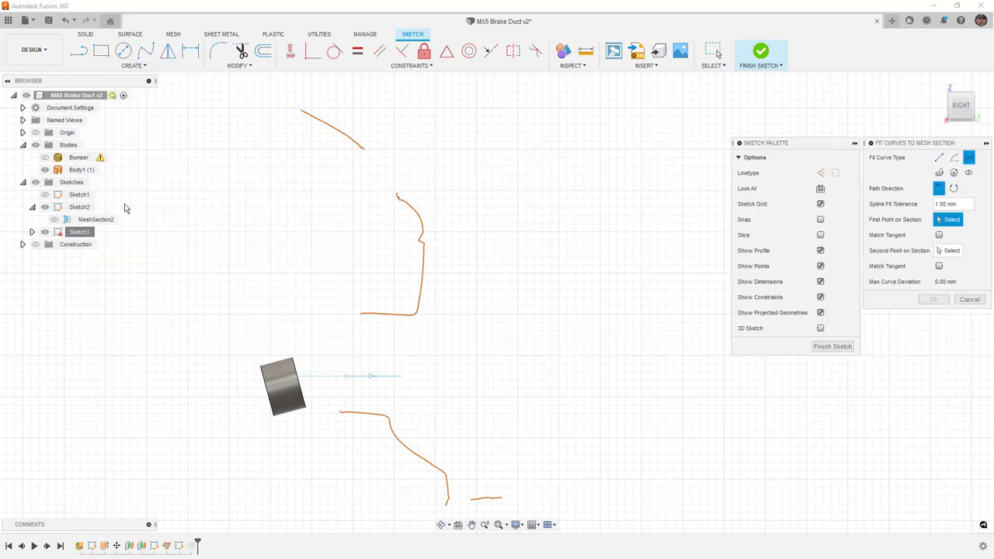
left_click(409, 200)
scroll(424, 237, "up", 5)
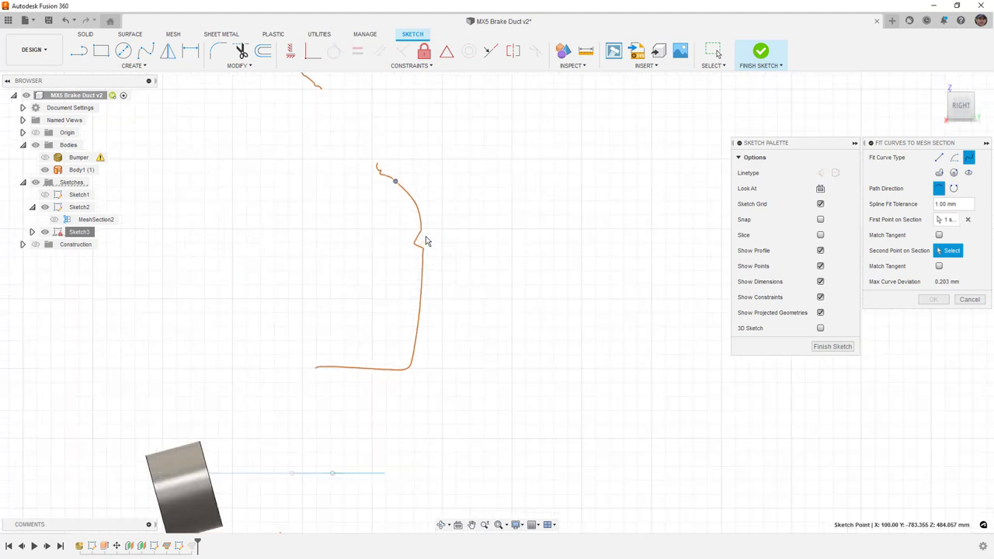
scroll(424, 236, "up", 3)
scroll(416, 228, "up", 4)
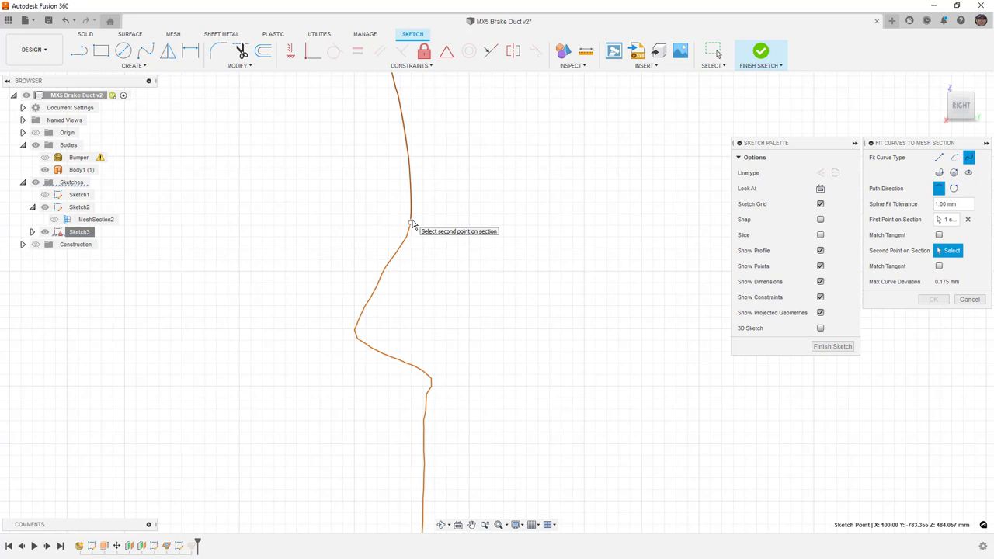
left_click(411, 224)
Fit connected splines with 1.00 mm tolerance through the notch, from its upper edge past the recess to its lower edge.
left_click(360, 316)
scroll(354, 336, "up", 4)
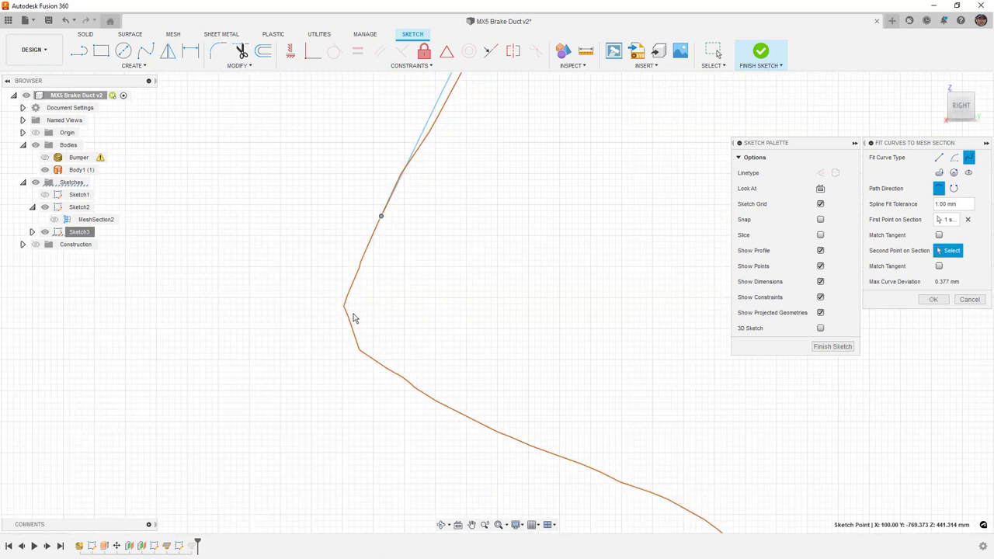
left_click(347, 310)
scroll(347, 313, "down", 3)
left_click(408, 368)
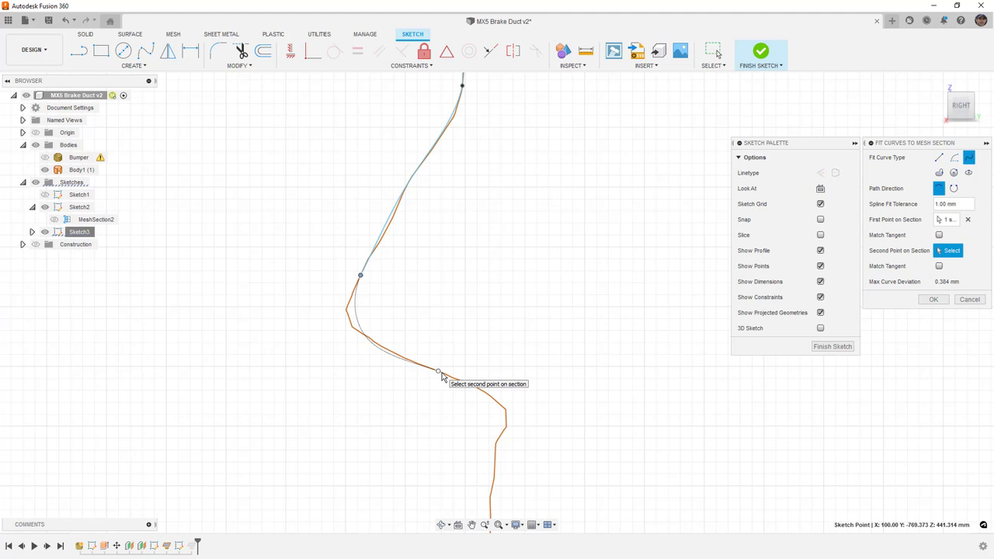
left_click(441, 374)
scroll(410, 331, "down", 2)
left_click(481, 393)
left_click(477, 414)
left_click(471, 466)
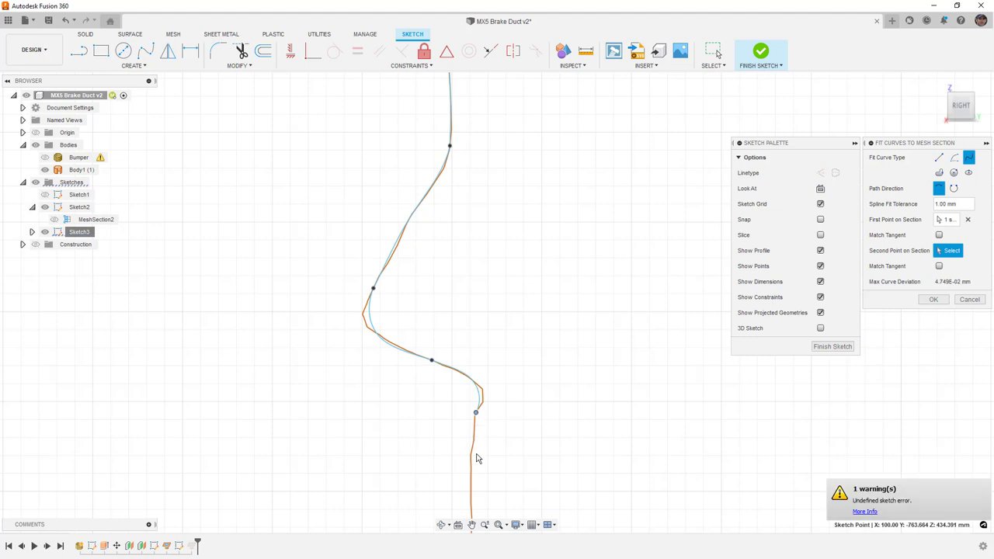
Continue the fitted splines down the long wall, around the corner and along the lower leg, and hide MeshSection3.
middle_click_drag(471, 465, 437, 264)
scroll(440, 383, "down", 2)
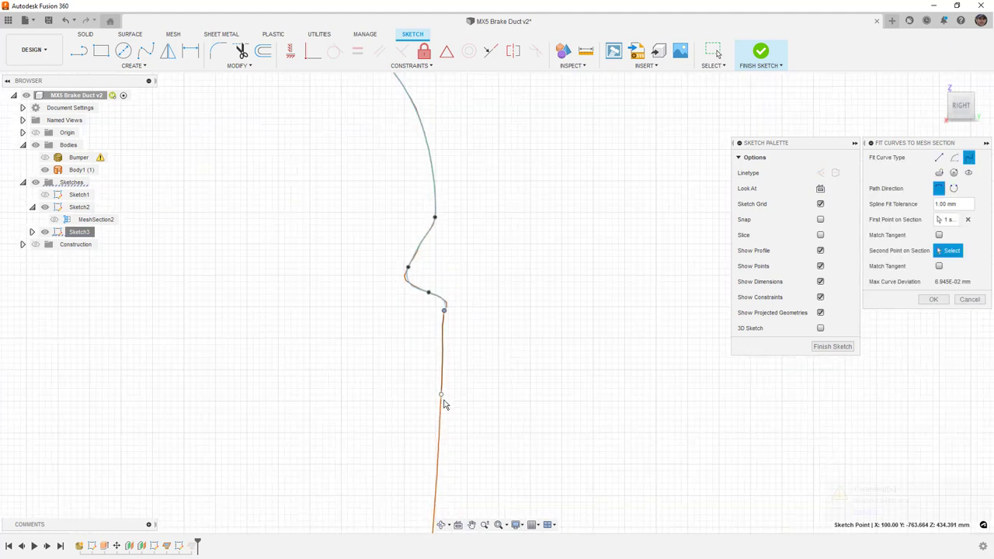
middle_click_drag(437, 434, 425, 262)
middle_click_drag(423, 469, 437, 293)
scroll(434, 396, "down", 2)
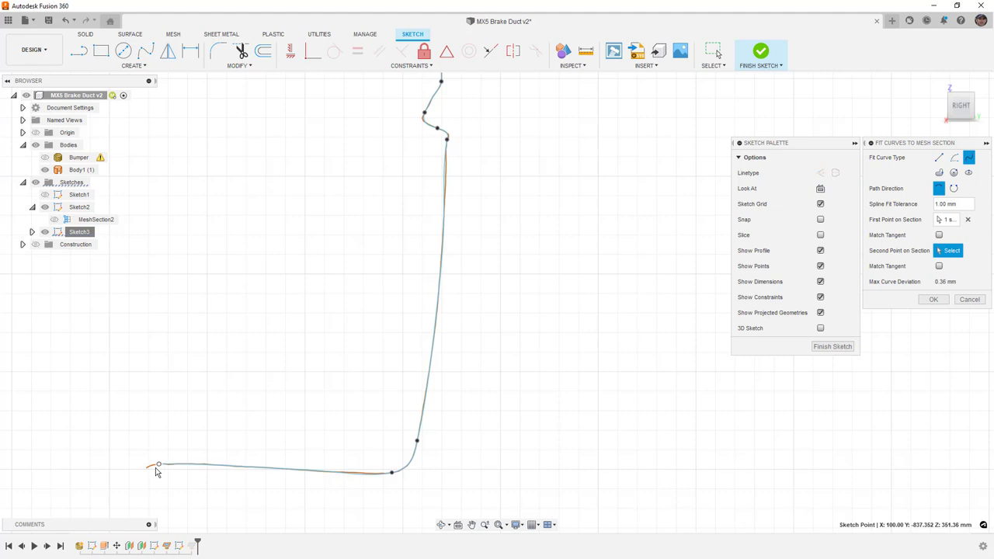
right_click(207, 440)
left_click(238, 440)
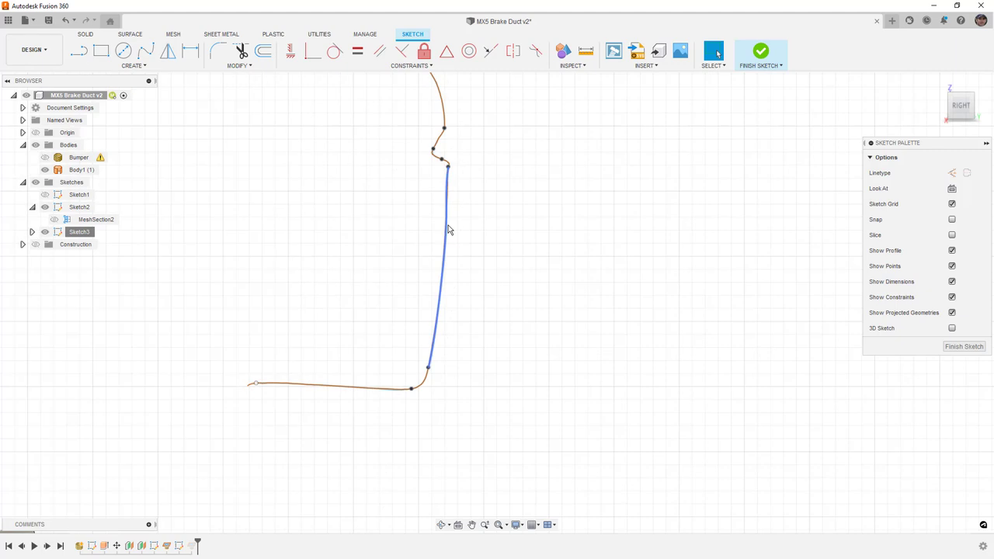
left_click(32, 232)
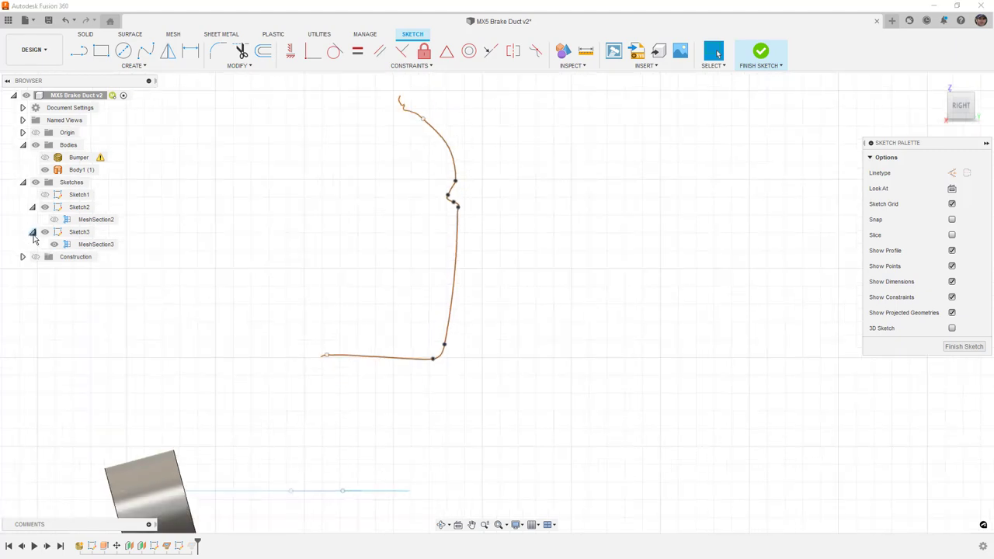
left_click(54, 244)
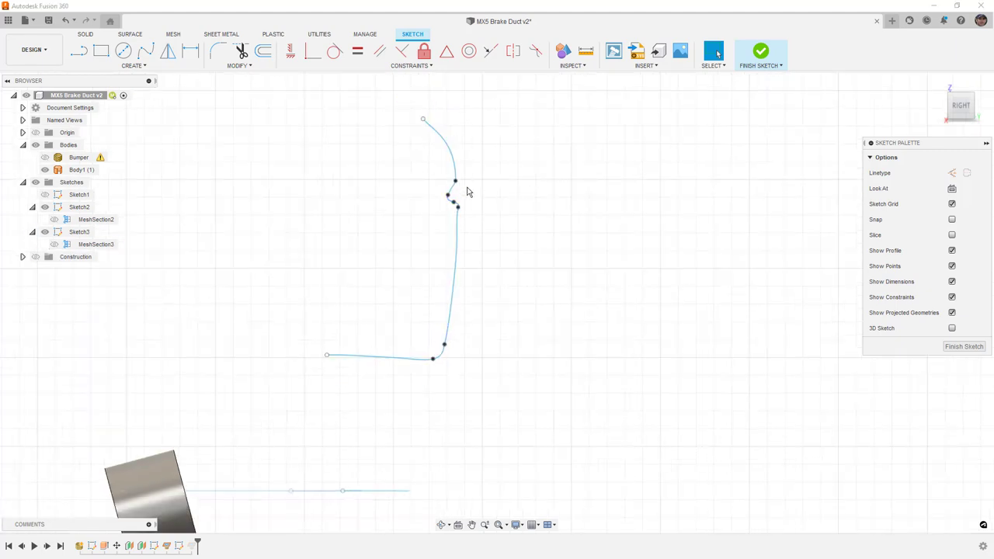
Inspect the curvature combs of the spline on the notch's upper flank and the spline above the notch.
scroll(467, 192, "up", 10)
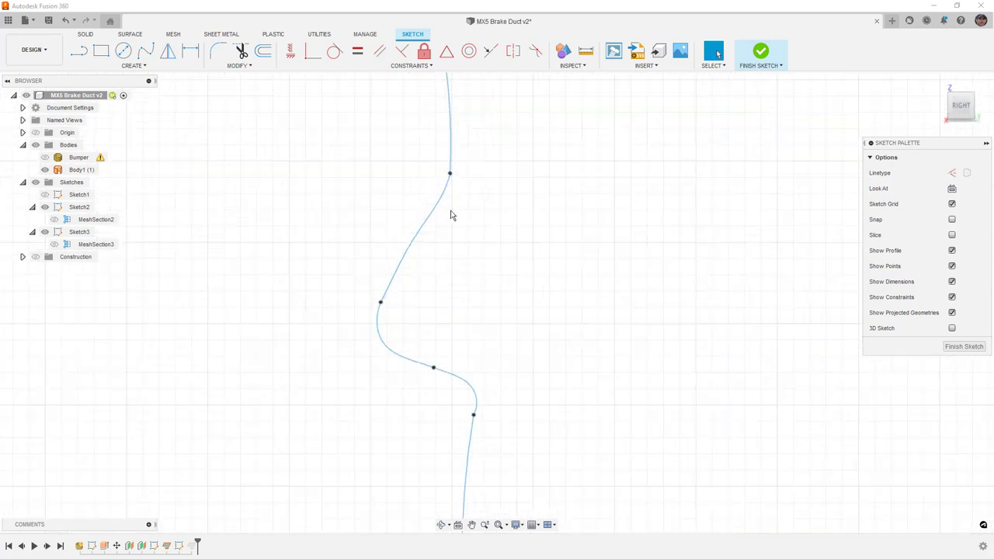
left_click(417, 240)
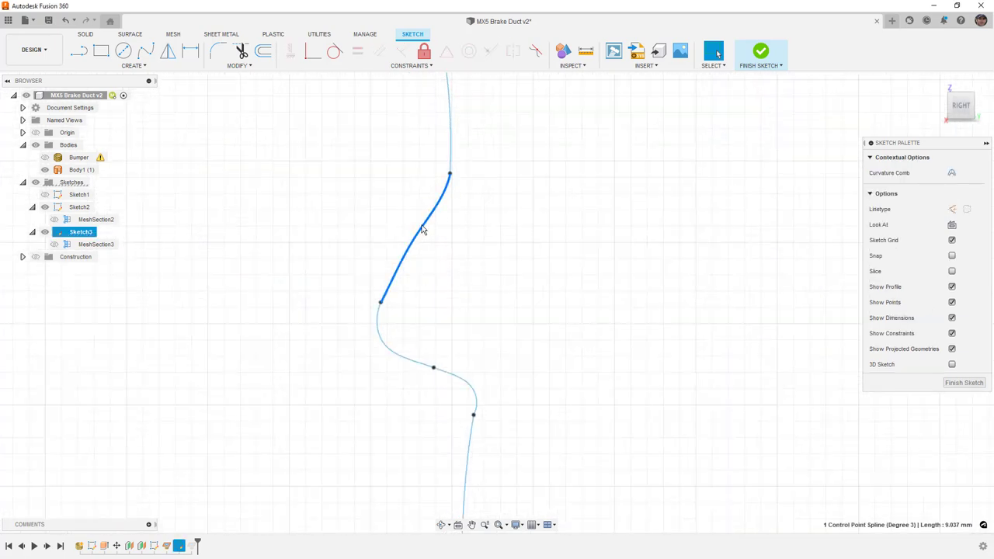
left_click(951, 172)
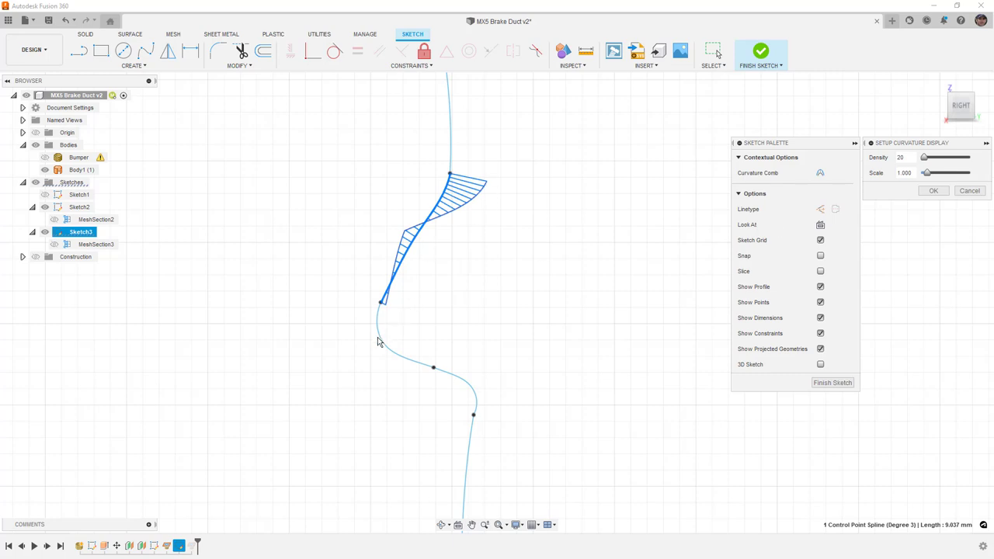
left_click(934, 190)
left_click(451, 152)
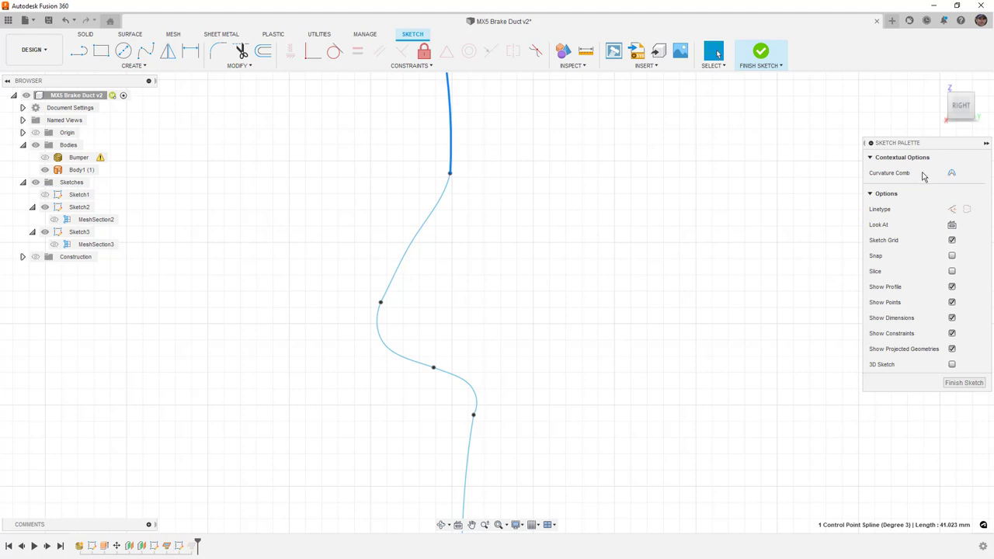
left_click(951, 172)
scroll(543, 308, "down", 8)
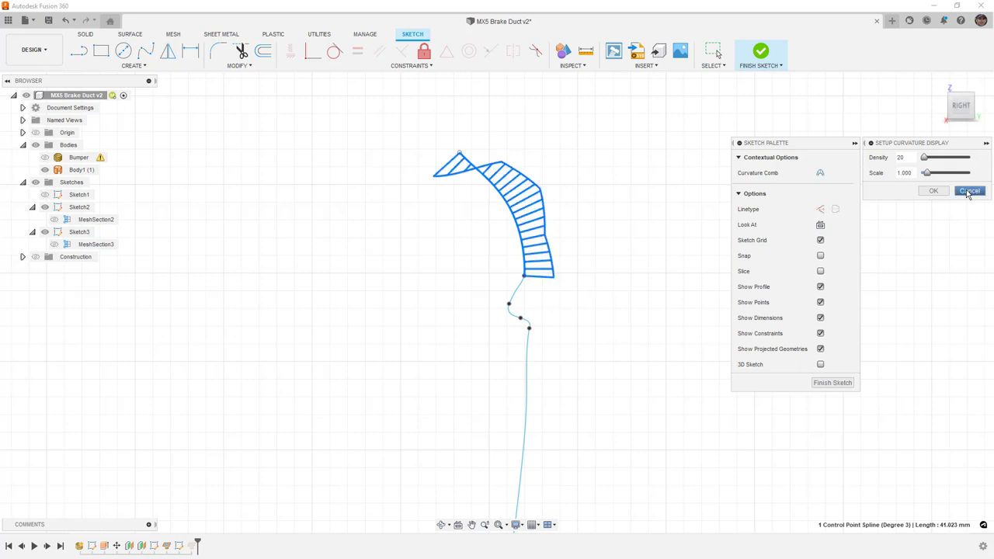
left_click(967, 194)
Finish Sketch3 and show the Bumper mesh body.
scroll(547, 234, "down", 5)
left_click(574, 290)
scroll(576, 290, "down", 2)
middle_click_drag(580, 294, 548, 300, "shift")
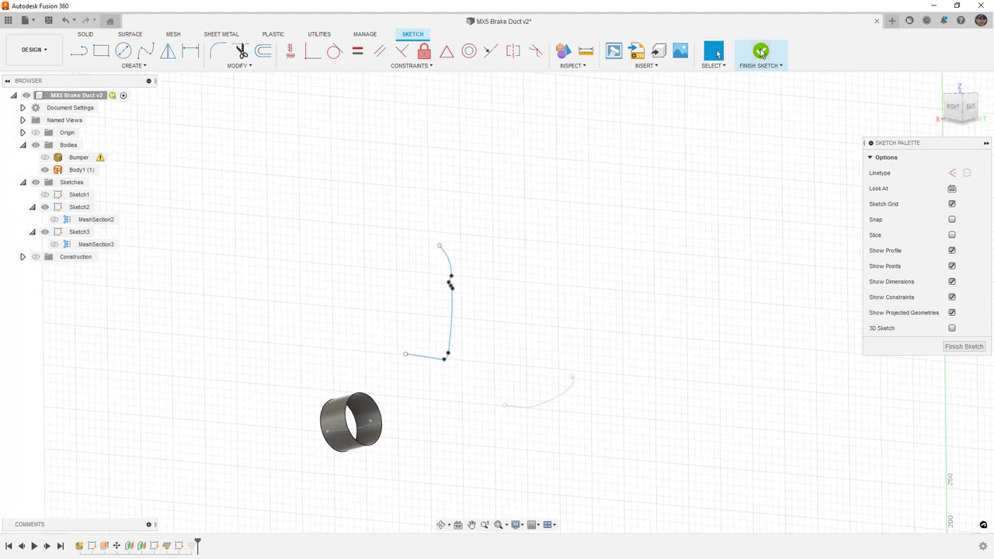
left_click(760, 52)
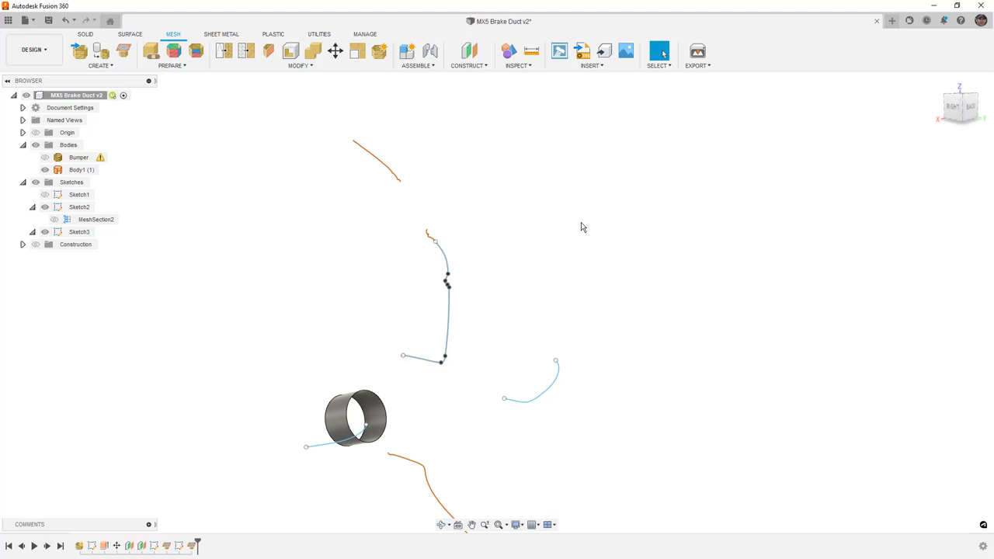
scroll(461, 226, "down", 4)
middle_click_drag(523, 291, 499, 272, "shift")
left_click(44, 157)
middle_click_drag(407, 329, 382, 340, "shift")
left_click(248, 306)
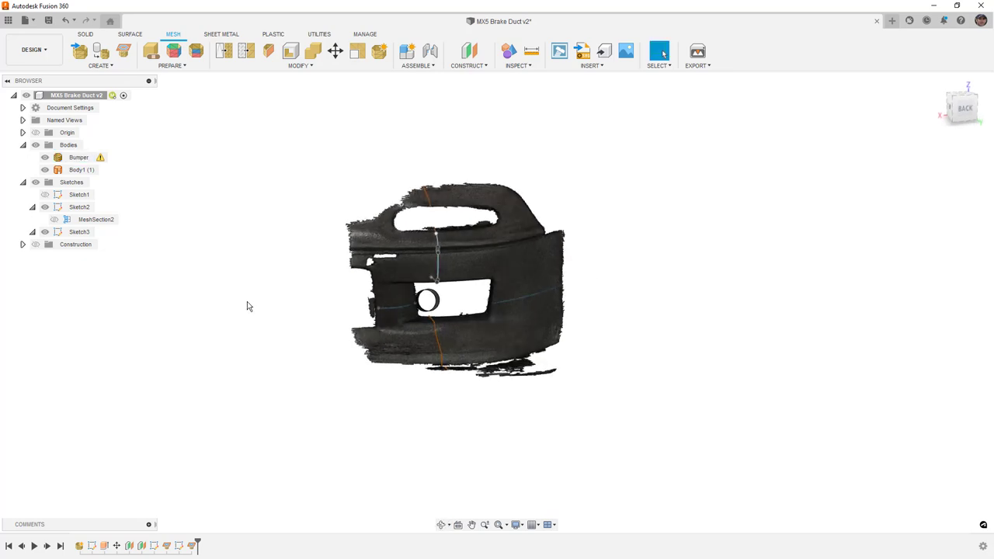
Show the construction planes and create a plane offset -100.00 mm from the vertical section plane, Plane1.
left_click(35, 244)
middle_click_drag(412, 378, 542, 441, "shift")
left_click(527, 456)
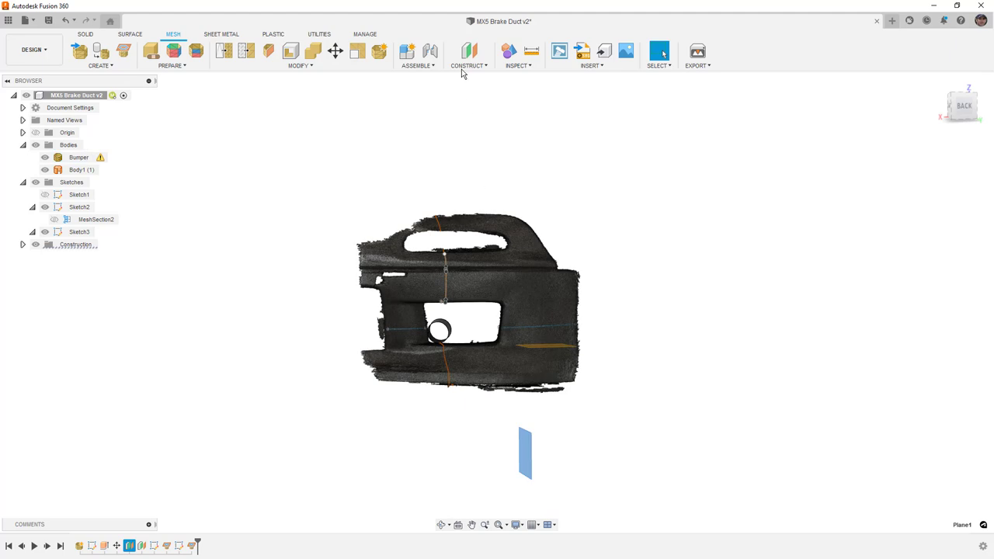
left_click(469, 51)
left_click(964, 108)
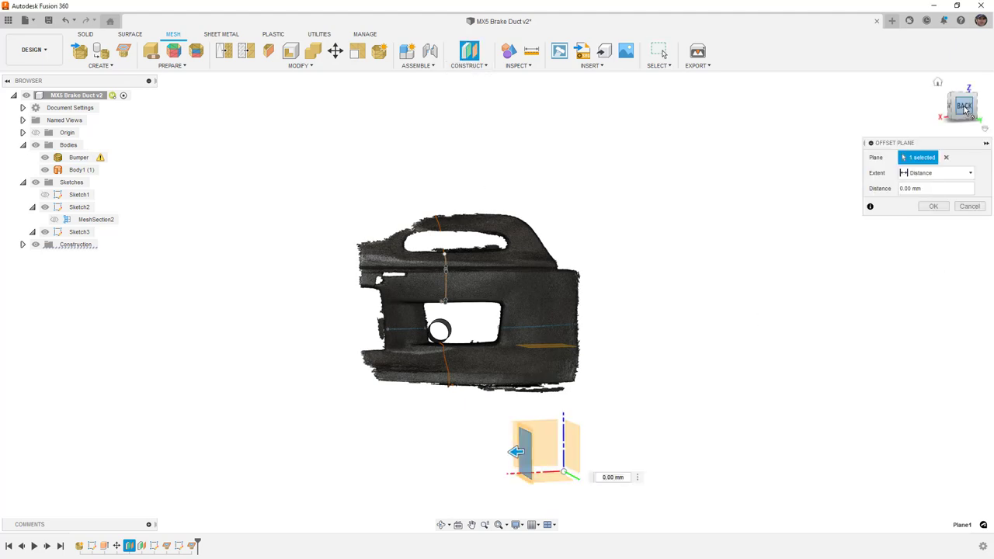
left_click_drag(435, 416, 479, 413)
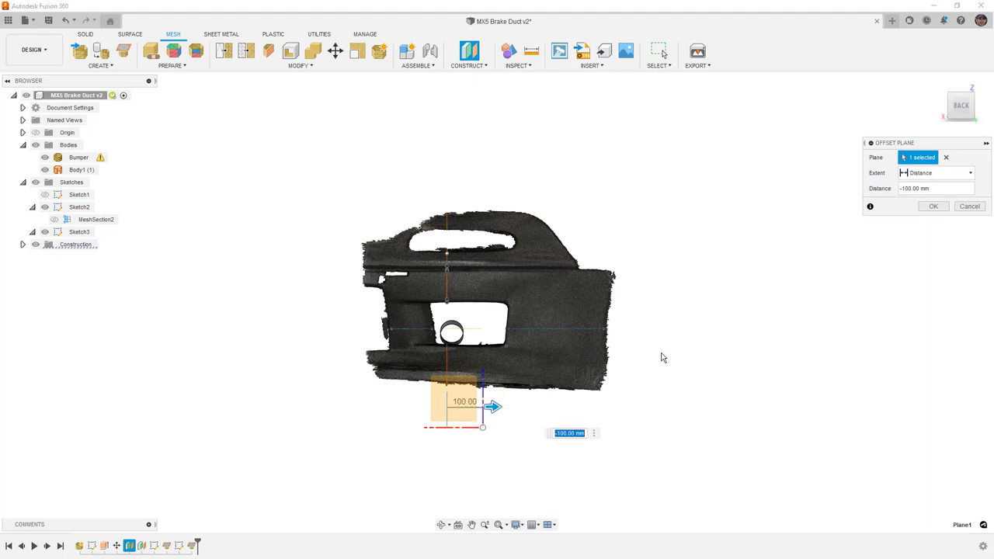
left_click(933, 206)
Create a mesh section sketch of the Bumper on the new vertical offset plane.
middle_click_drag(627, 377, 607, 415, "shift")
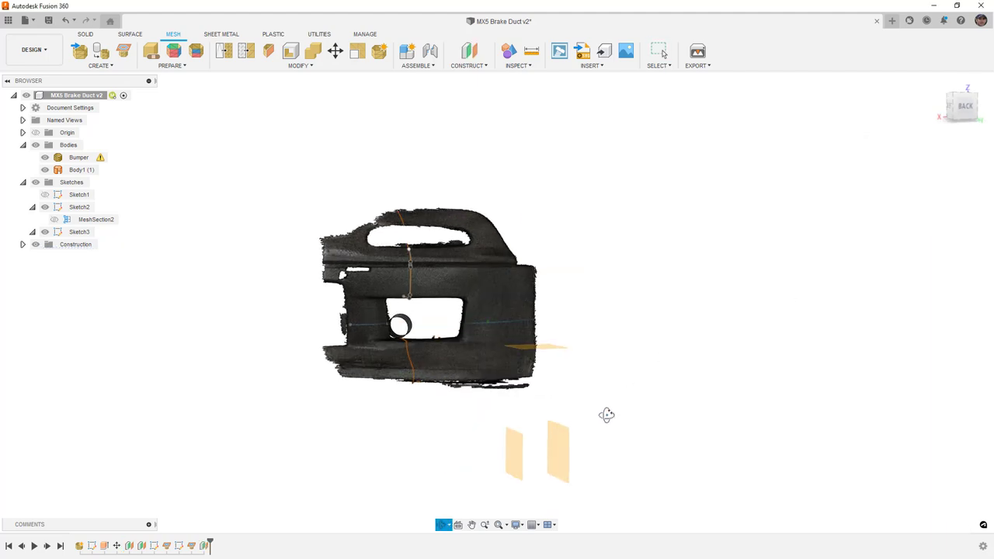
left_click(557, 447)
left_click(124, 51)
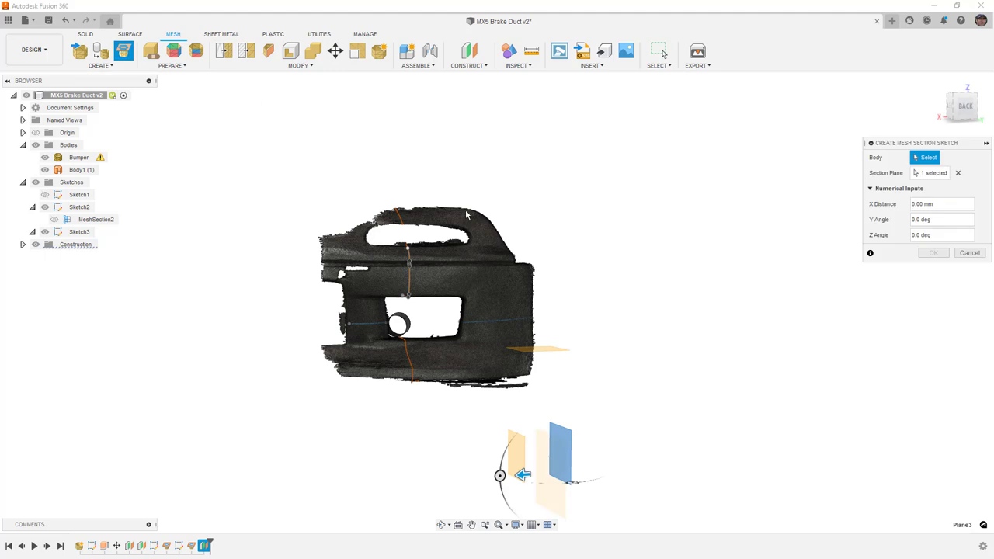
left_click(460, 274)
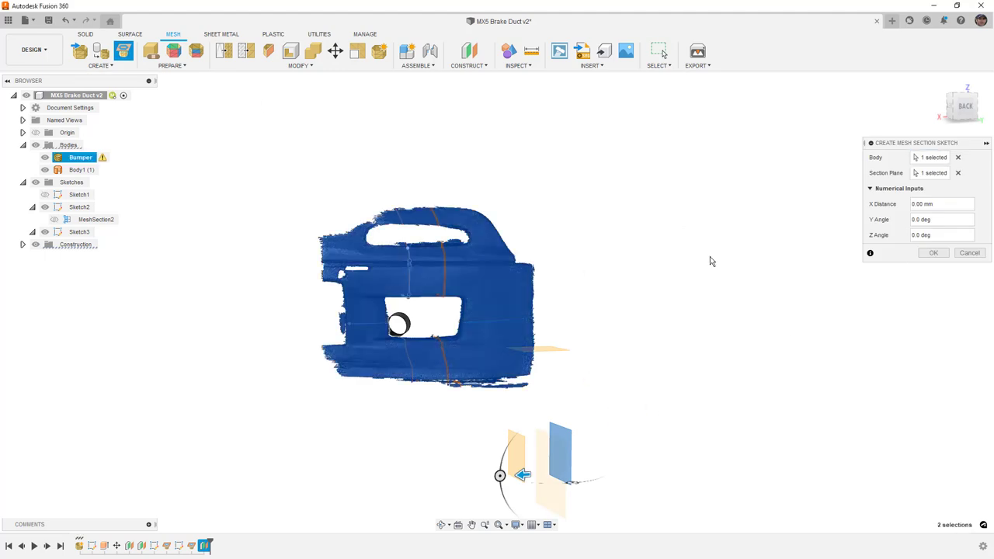
left_click(933, 253)
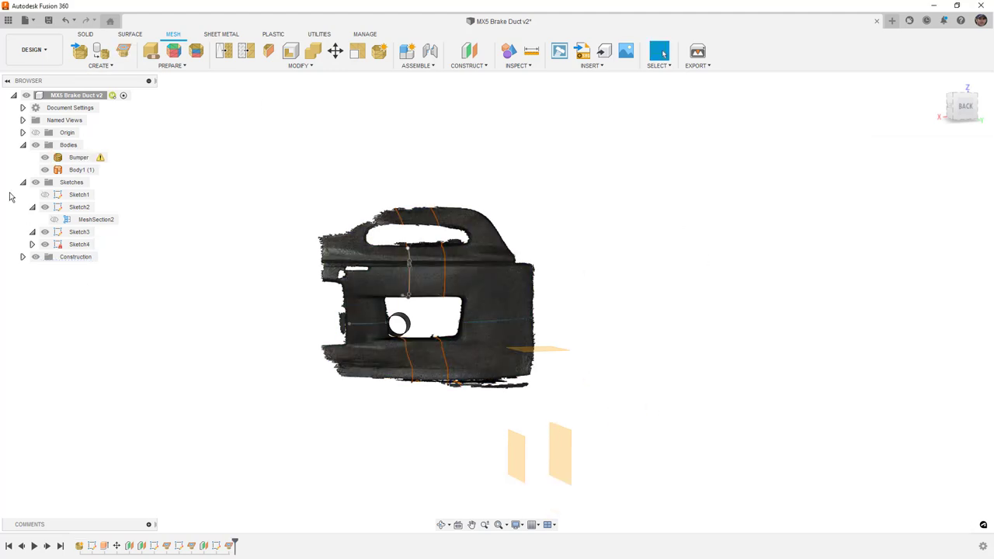
Open Sketch4 for editing and hide the Bumper mesh.
right_click(80, 244)
left_click(109, 261)
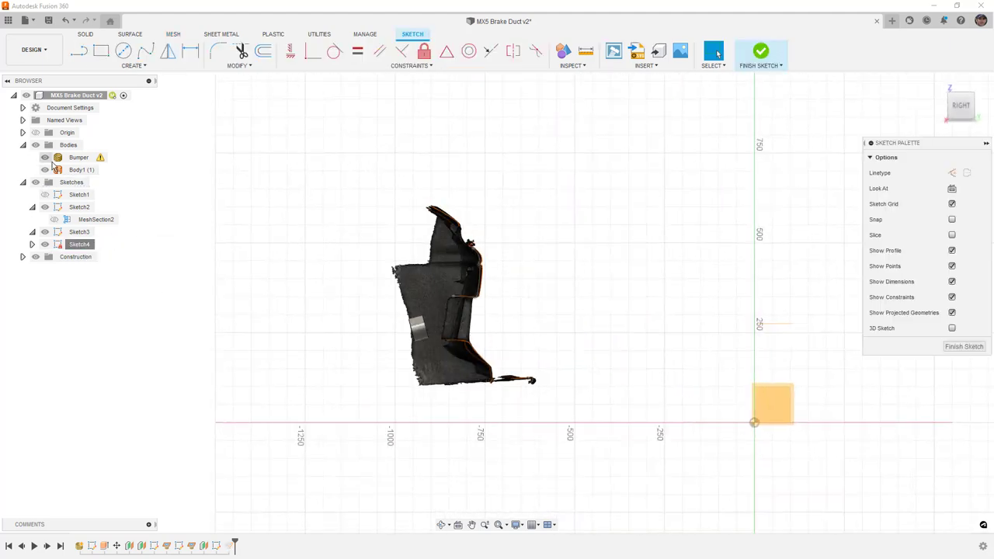
left_click(44, 156)
scroll(491, 293, "up", 10)
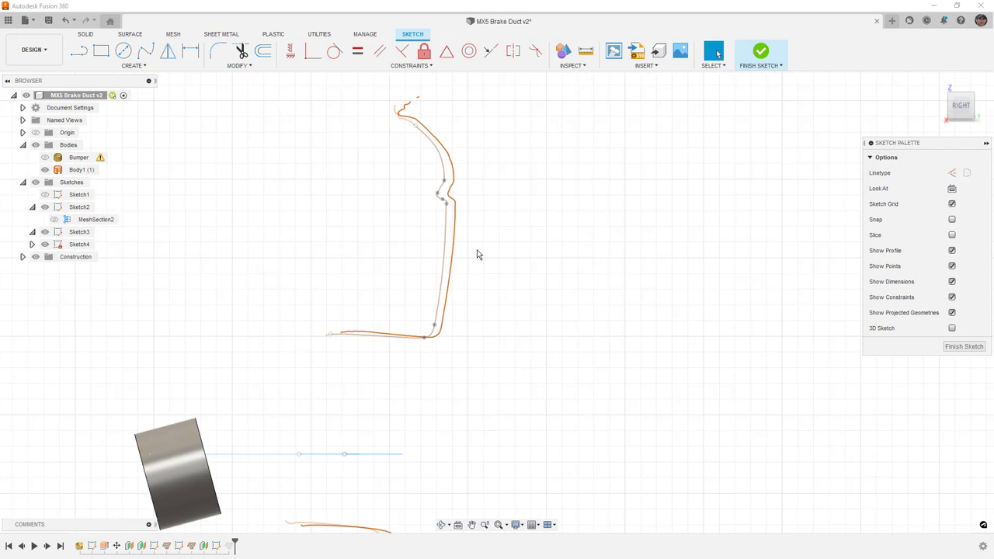
Fit connected splines with 1.00 mm tolerance to the mesh section, from its rounded top down through the notch.
left_click(134, 65)
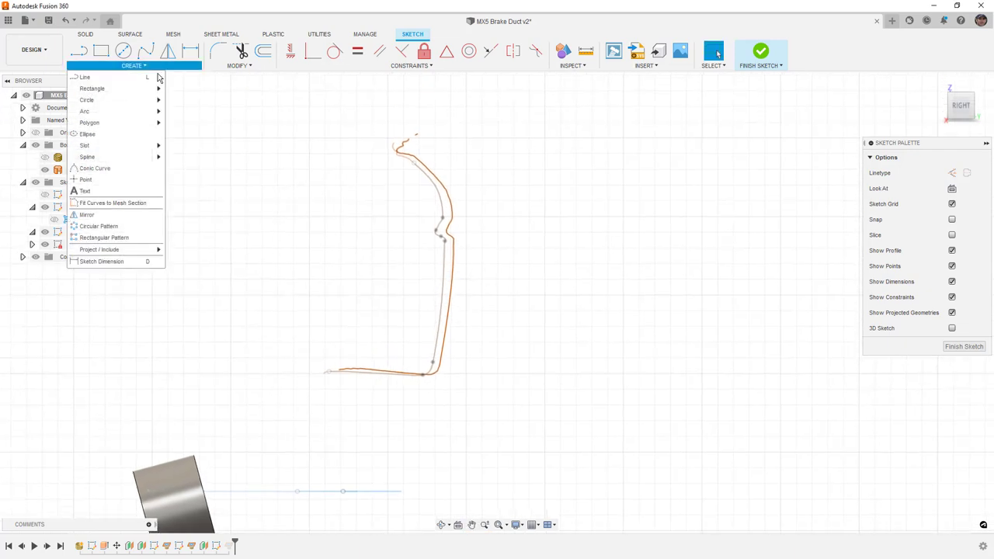
left_click(116, 202)
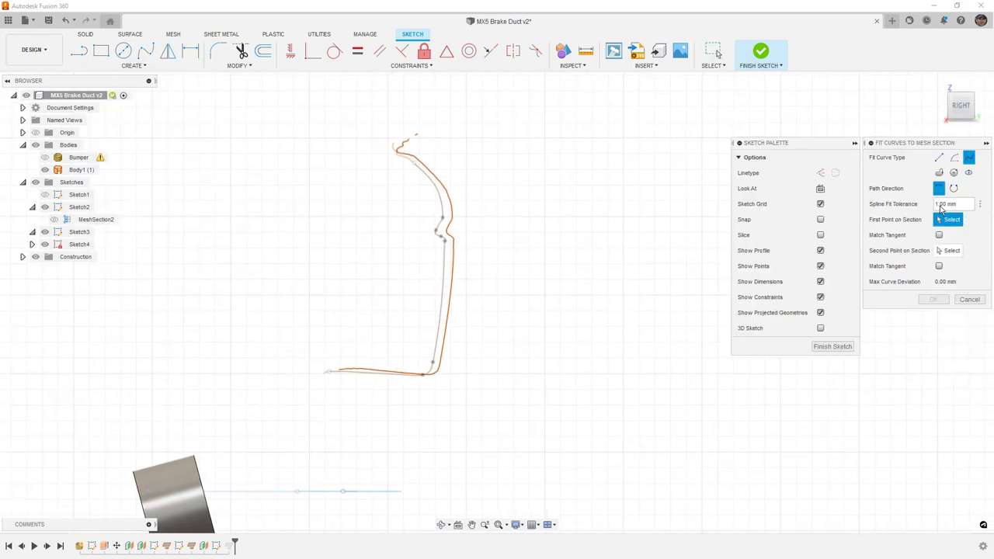
scroll(419, 166, "up", 4)
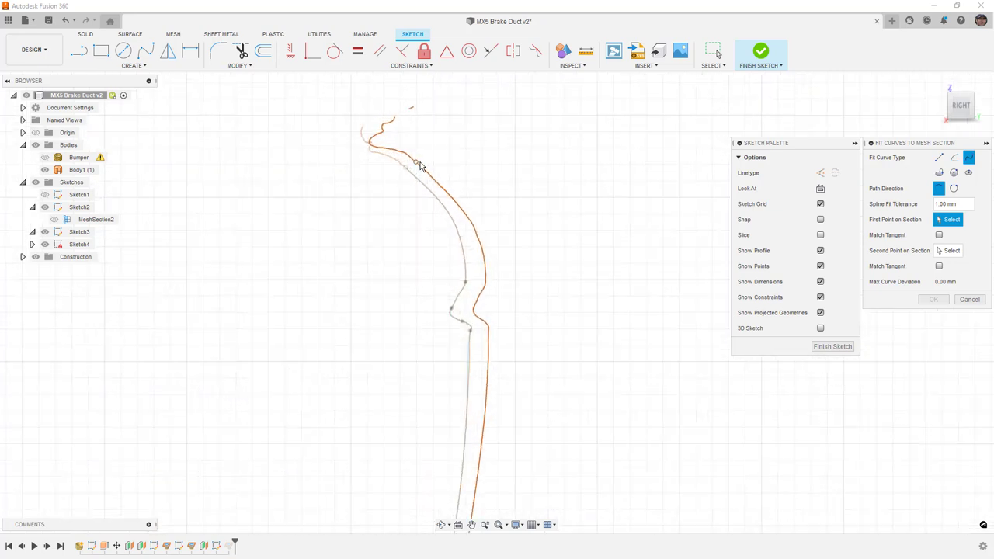
left_click(418, 165)
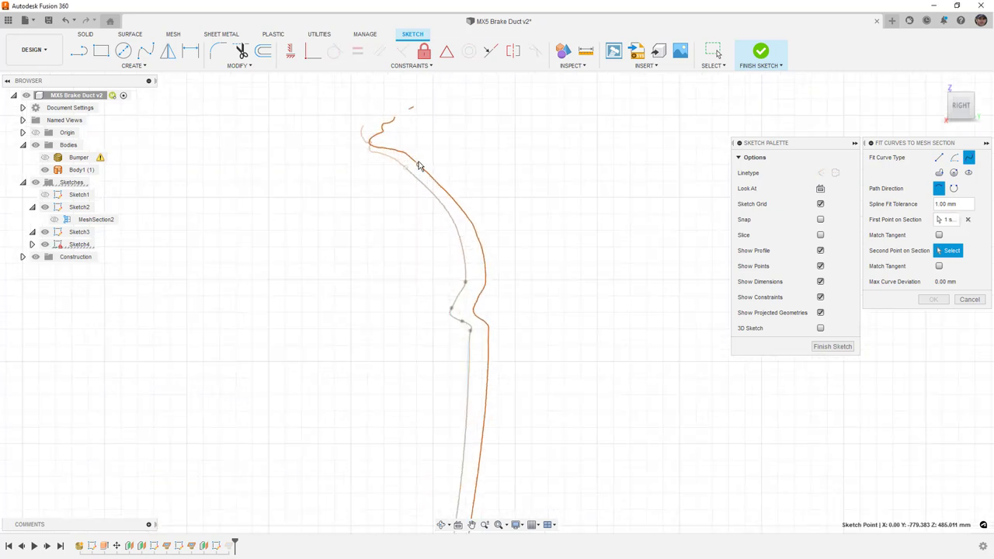
left_click(485, 281)
left_click(483, 320)
left_click(489, 330)
Continue the fitted splines with 1.00 mm tolerance down the long wall, around the corner and along the lower leg.
middle_click_drag(508, 425, 532, 99)
left_click(485, 264)
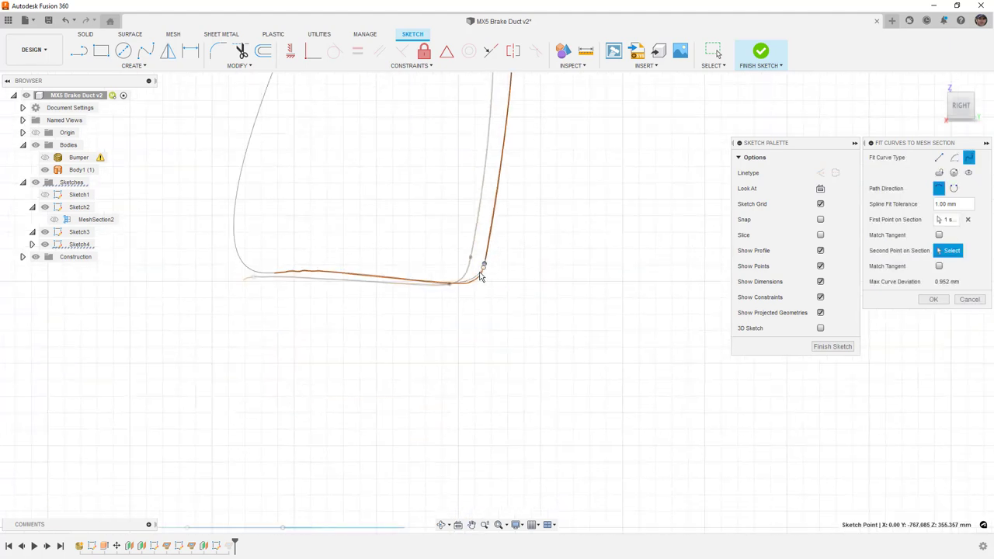
left_click(449, 284)
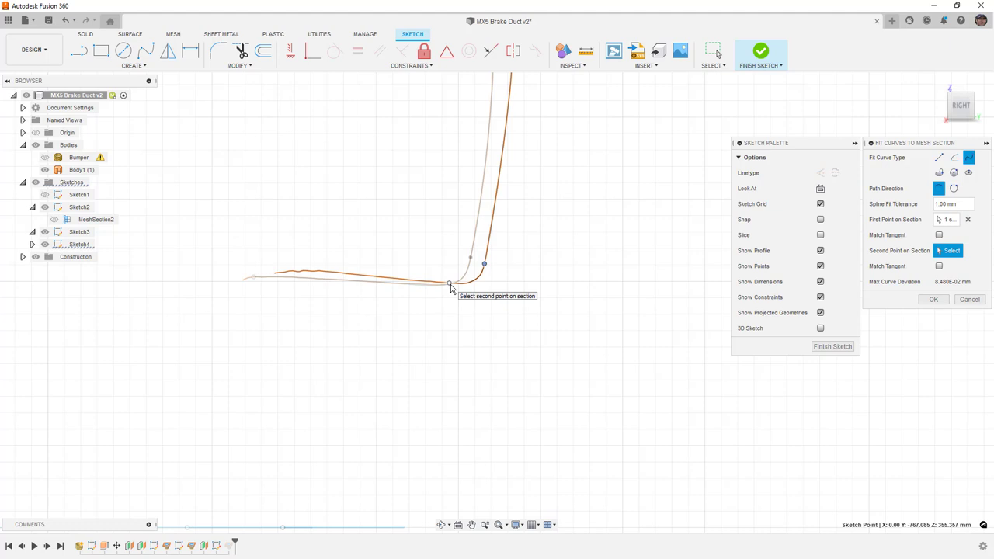
left_click(289, 273)
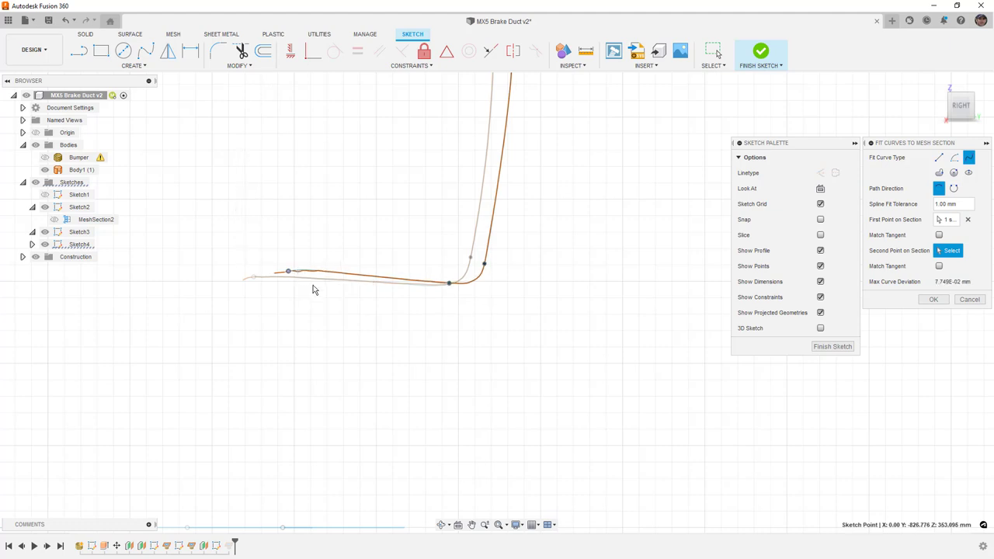
scroll(312, 283, "up", 5)
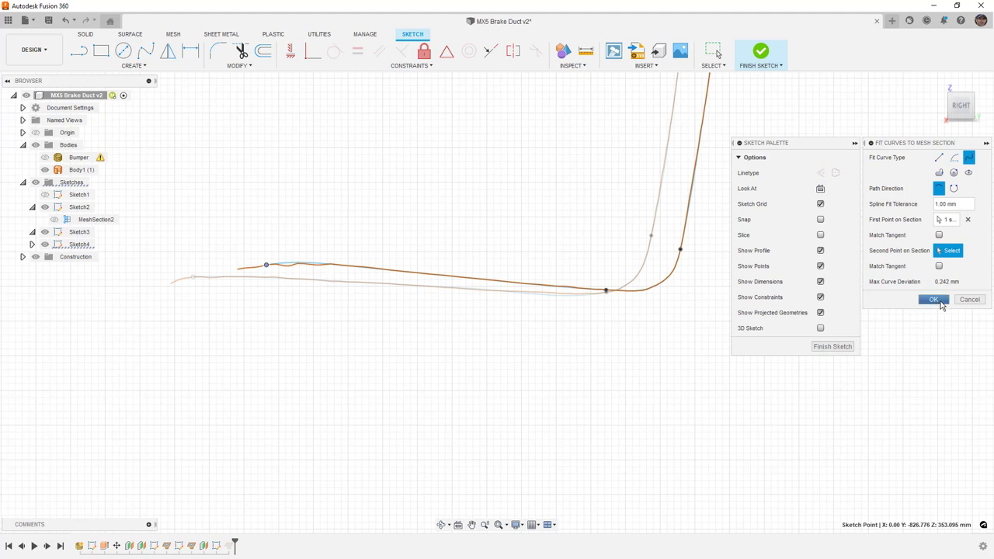
left_click(940, 300)
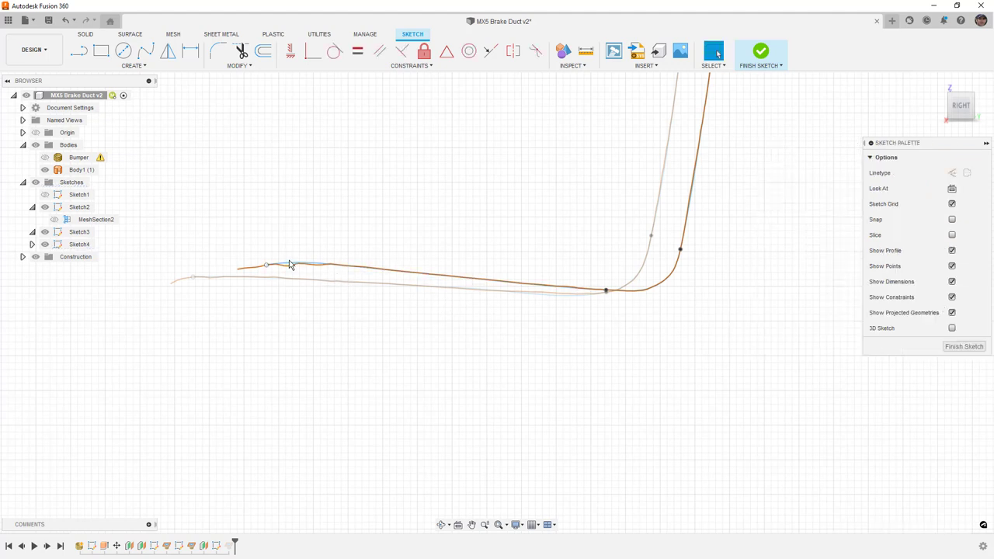
Finish Sketch4 and hide MeshSection3 in Sketch3.
scroll(386, 302, "down", 5)
mouse_move(465, 277)
middle_mouse_down("shift")
mouse_move(497, 217)
mouse_move(508, 251)
mouse_move(474, 253)
mouse_move(567, 168)
middle_mouse_up("shift")
left_click(767, 51)
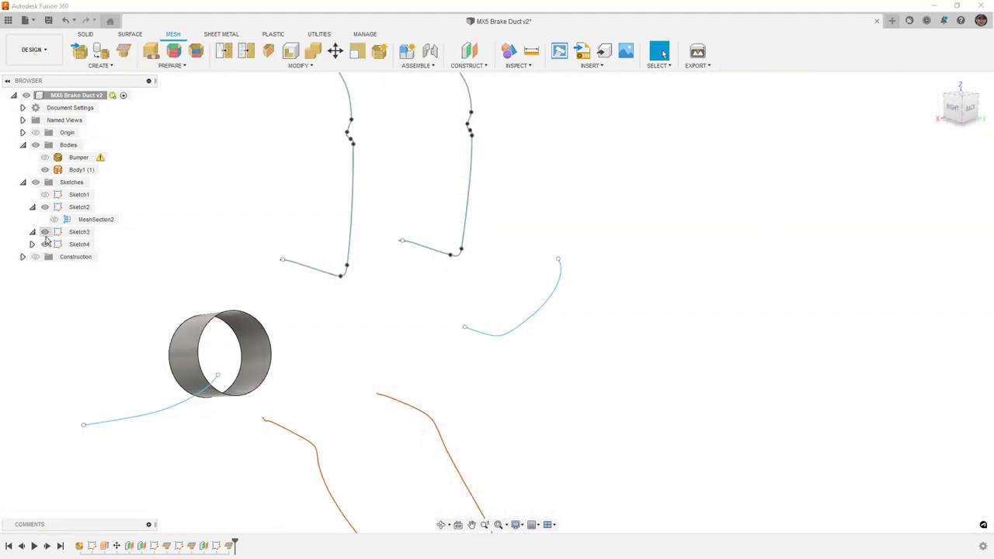
left_click(32, 233)
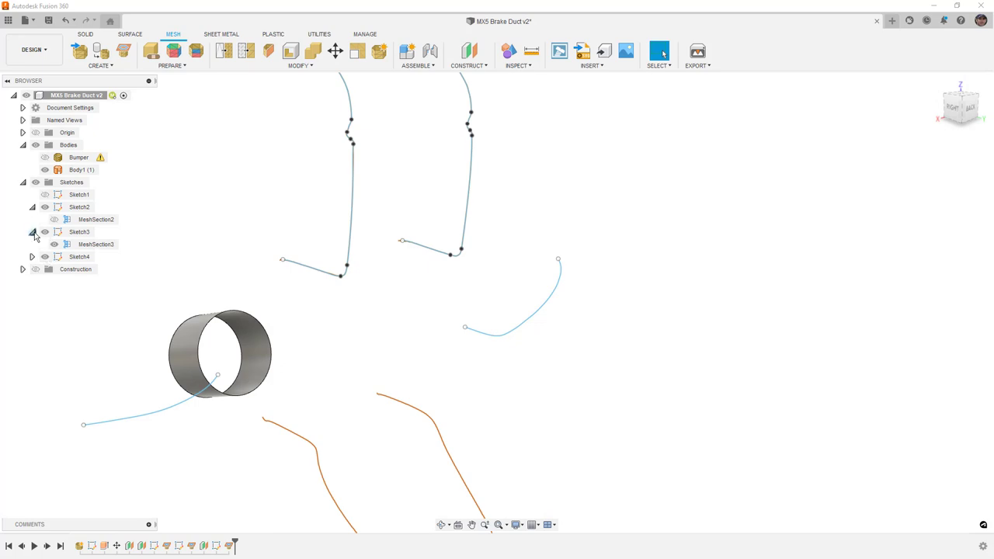
left_click(55, 244)
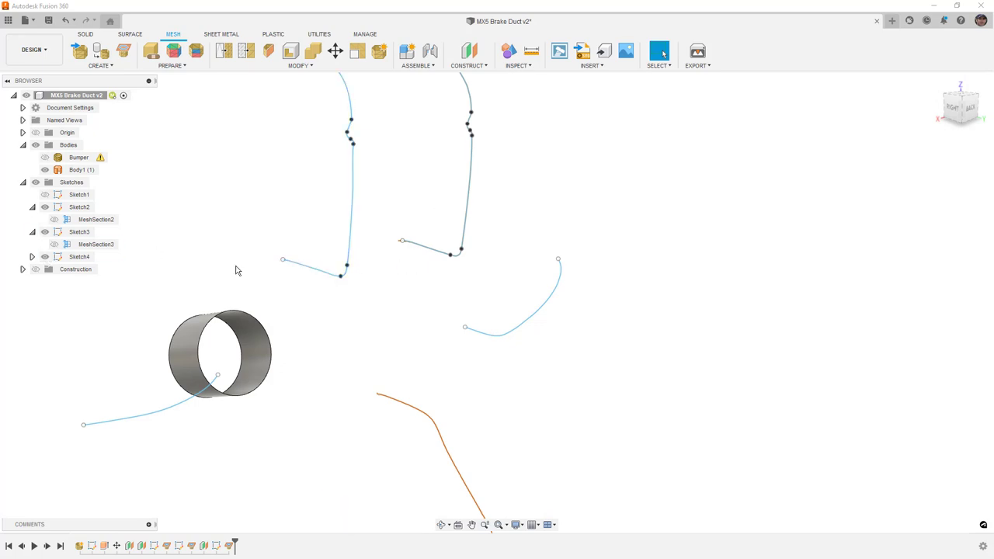
Hide Sketch2 and MeshSection4, leaving only the fitted splines of Sketch3 and Sketch4 beside the tube.
left_click(45, 208)
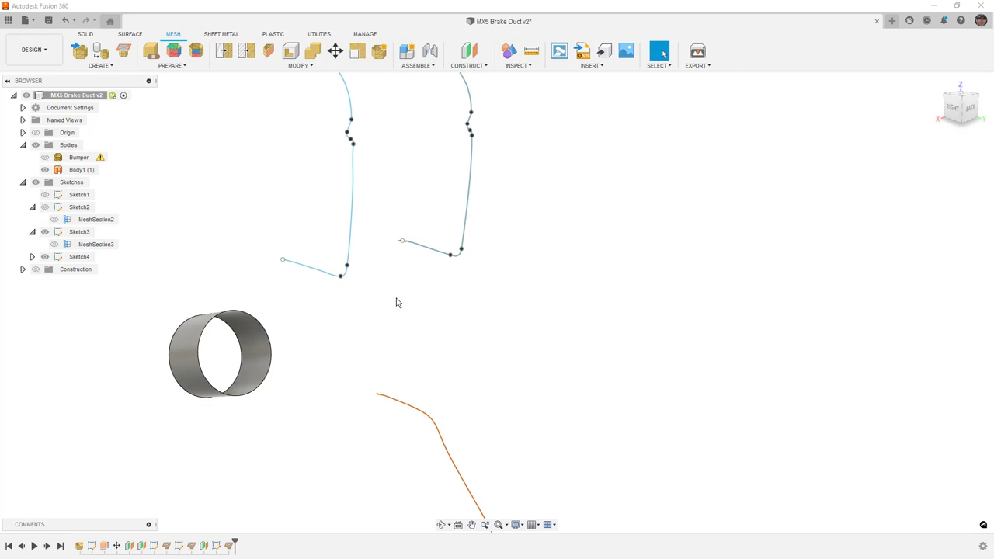
scroll(396, 303, "down", 2)
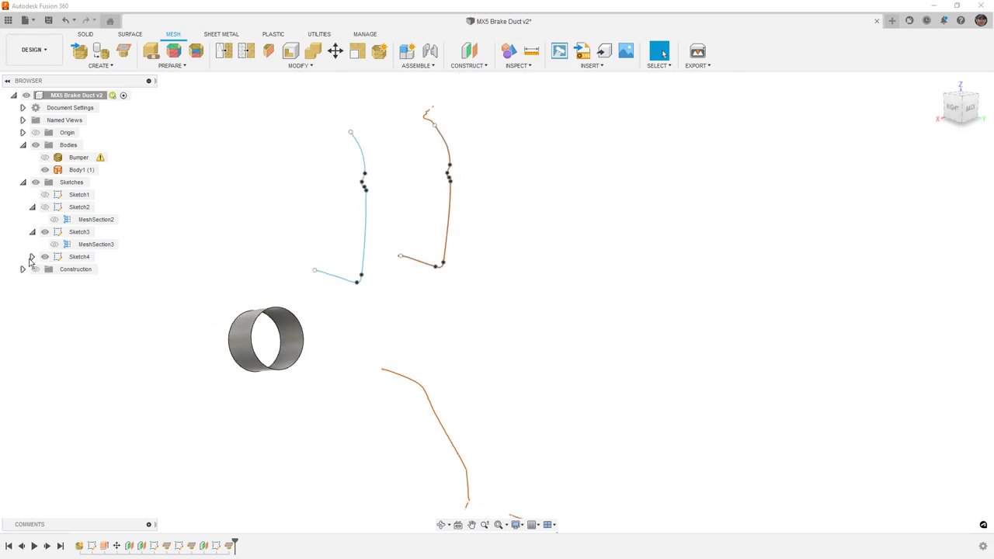
left_click(32, 257)
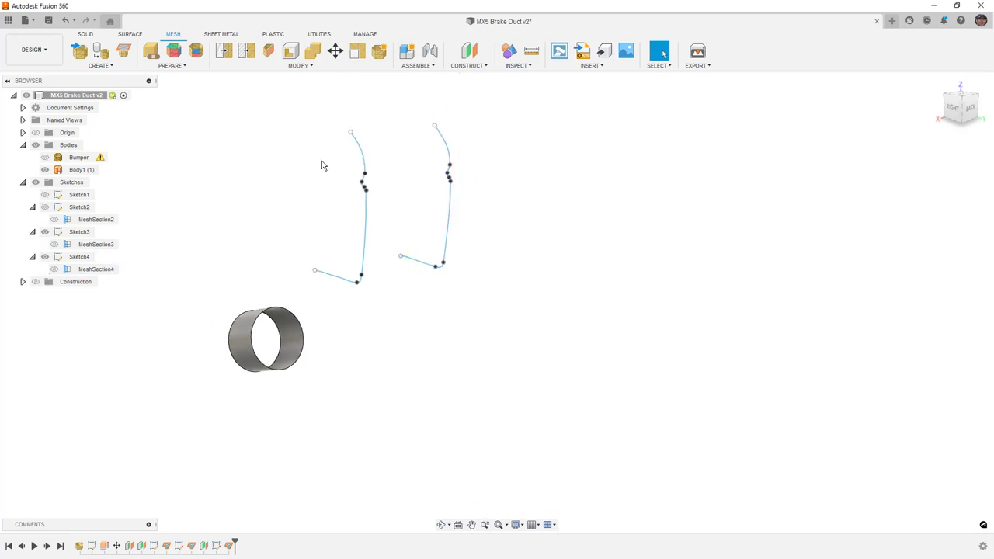
Start a surface Loft with Sketch3's connected splines, from the rounded top through the notch to the lower leg, as the first profile.
left_click(136, 35)
left_click(138, 63)
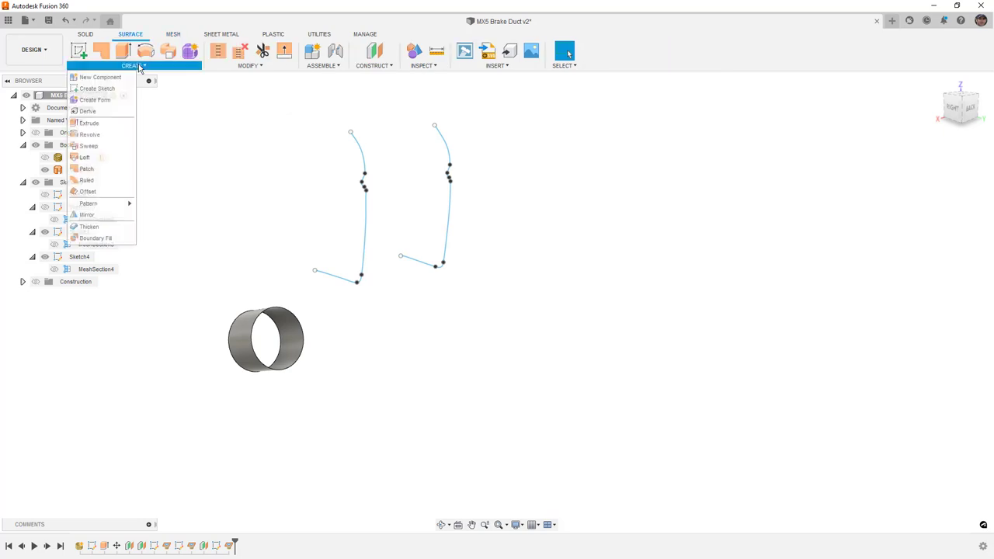
left_click(113, 160)
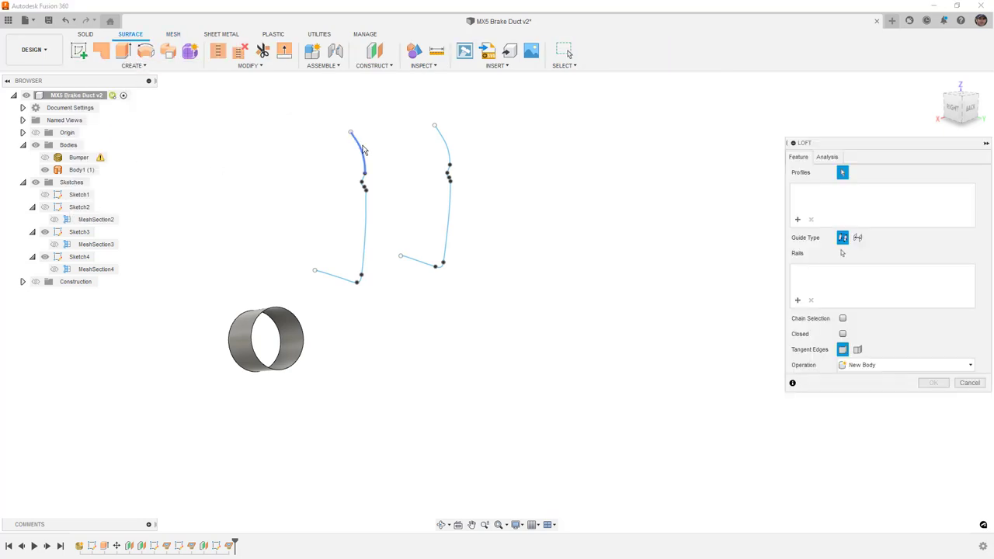
left_click(360, 144)
scroll(368, 183, "up", 4)
scroll(368, 185, "up", 3)
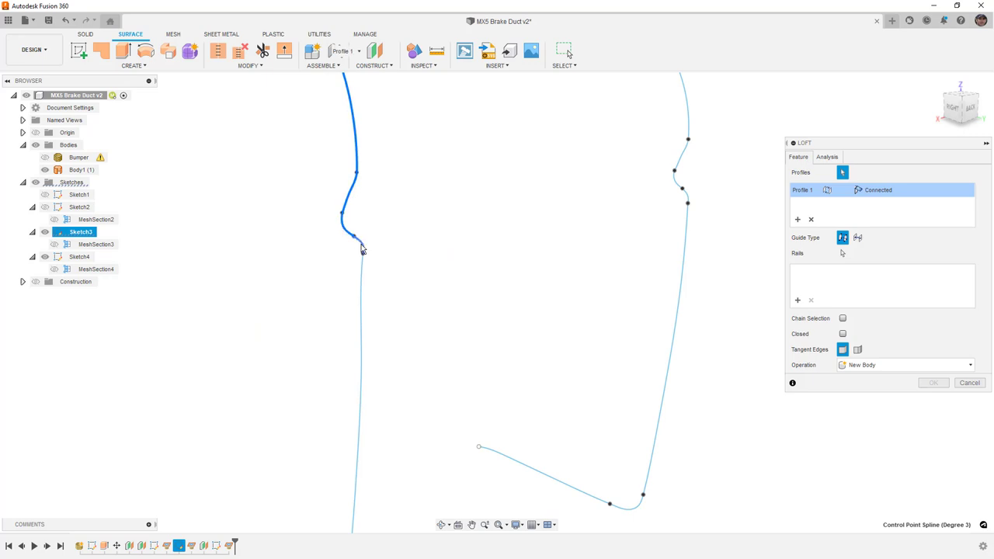
scroll(370, 275, "down", 4)
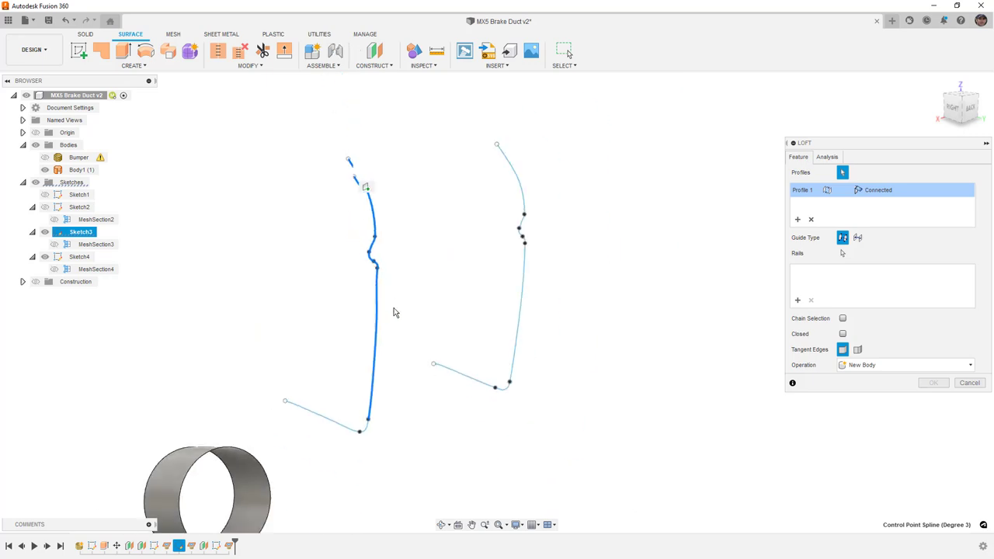
left_click(348, 409)
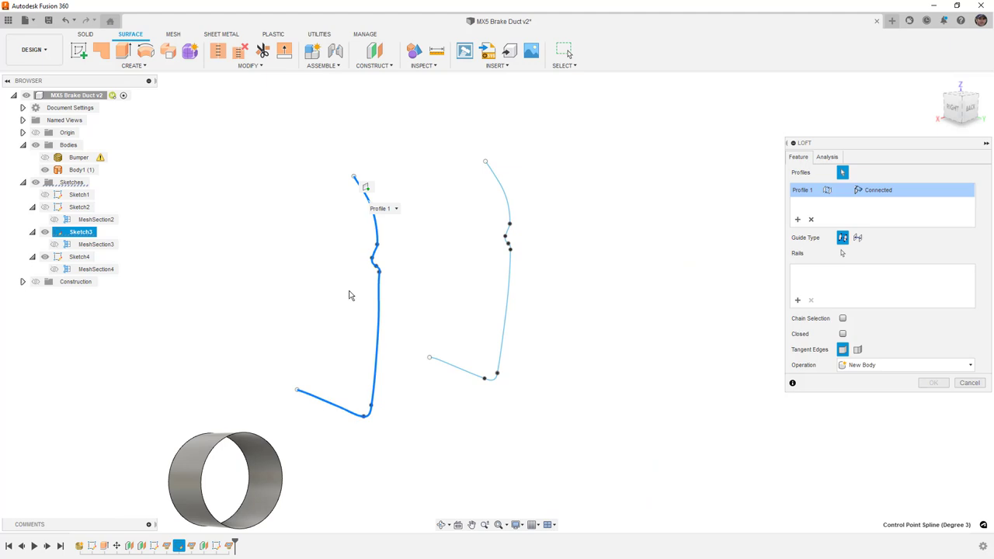
Add Sketch4's complete chain of connected splines as the second profile and finish the Loft as a new body.
left_click(505, 186)
scroll(509, 208, "up", 5)
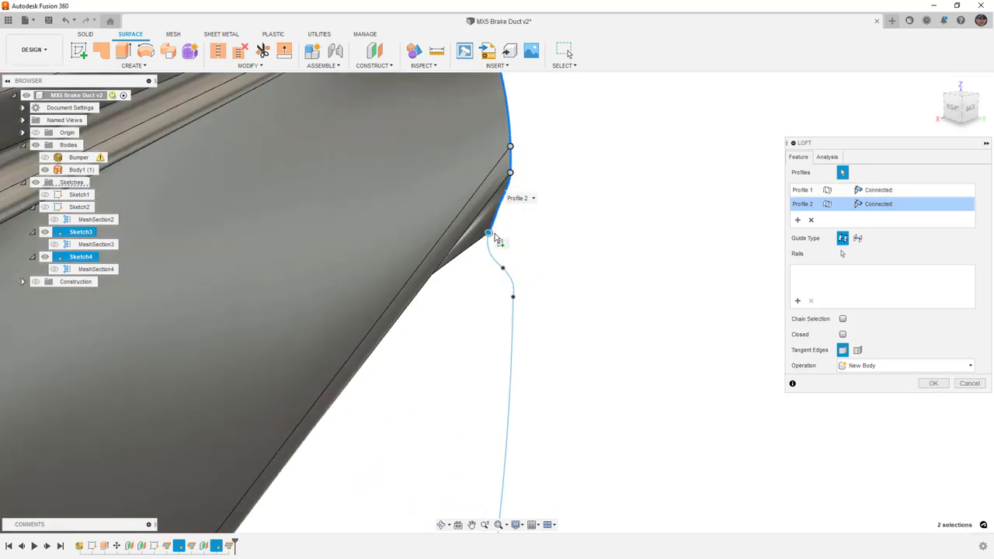
left_click(495, 253)
left_click(510, 283)
left_click(516, 318)
scroll(530, 275, "down", 5)
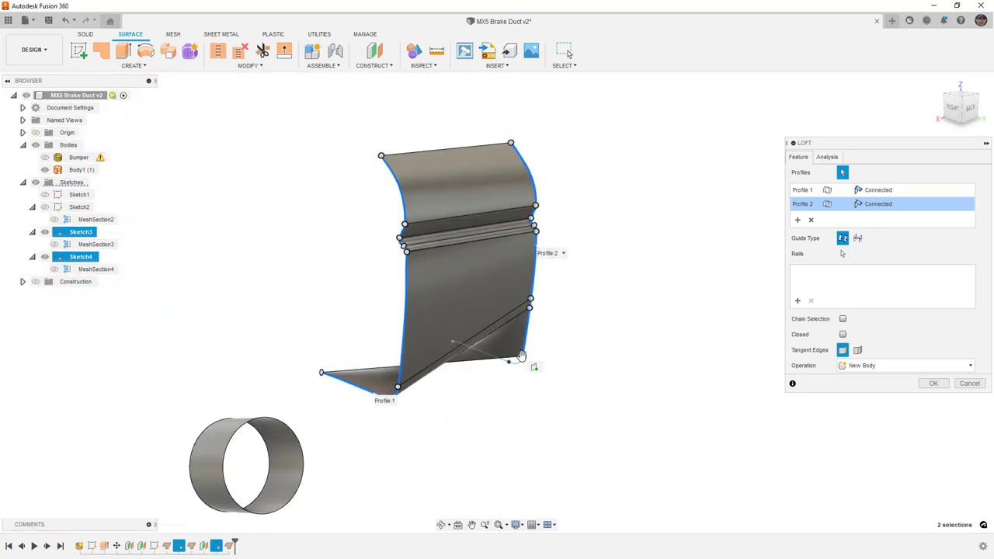
scroll(521, 357, "up", 6)
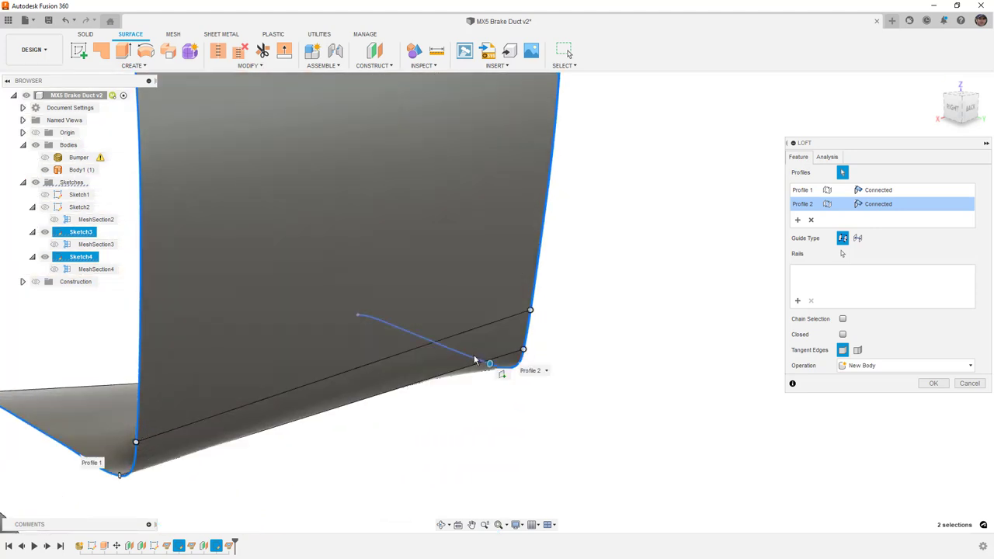
scroll(538, 290, "down", 5)
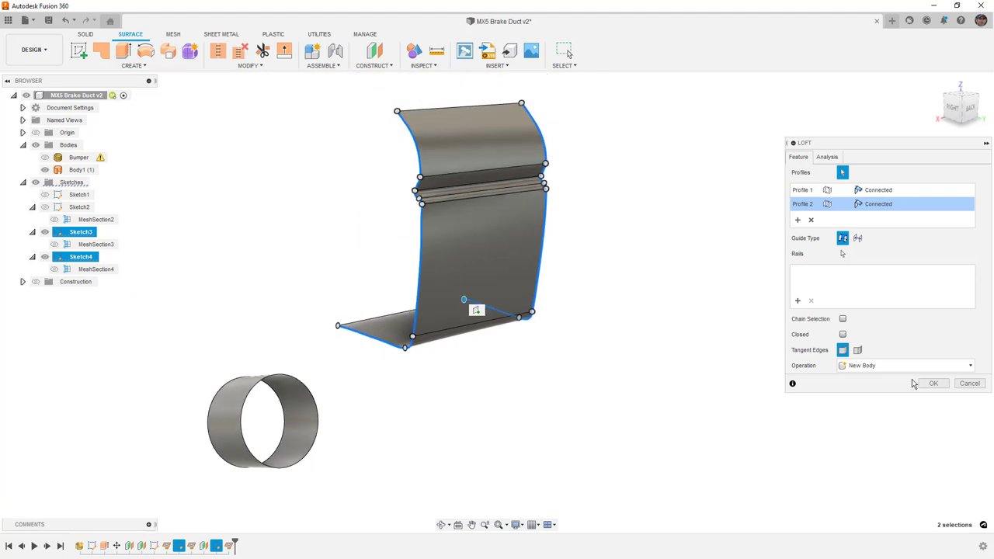
left_click(934, 382)
Show the Bumper scan and compare the lofted surface with the mesh above the opening.
middle_click_drag(712, 343, 481, 288, "shift")
left_click(45, 157)
scroll(461, 243, "down", 3)
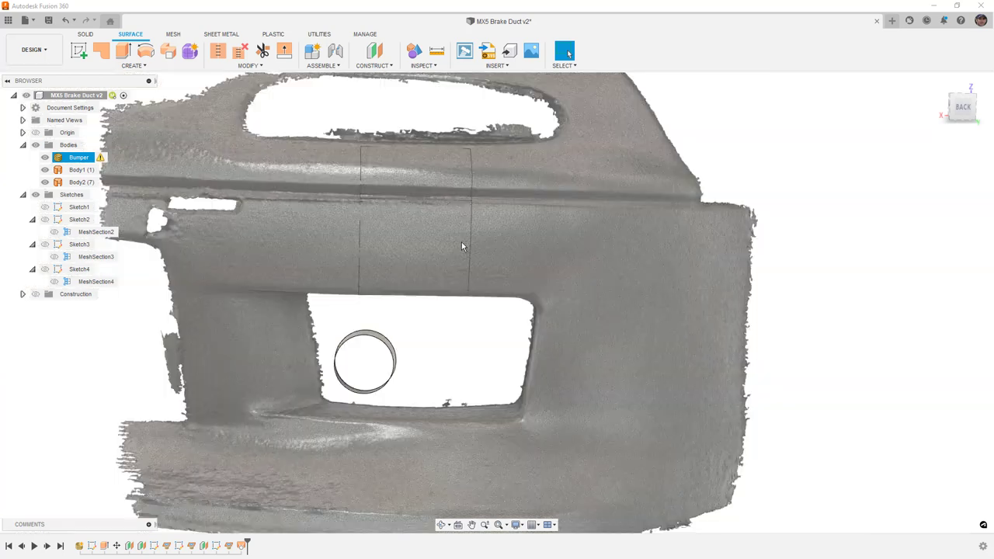
scroll(461, 242, "down", 3)
middle_click_drag(449, 257, 490, 227, "shift")
scroll(485, 214, "up", 4)
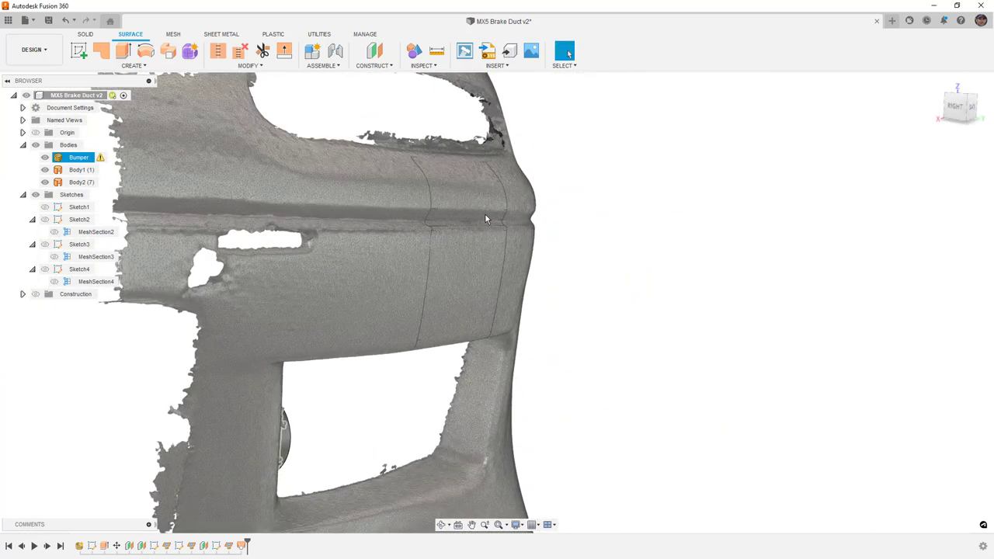
scroll(484, 219, "up", 3)
Hide the Bumper scan and inspect the lofted surface on its own from the back.
left_click(80, 182)
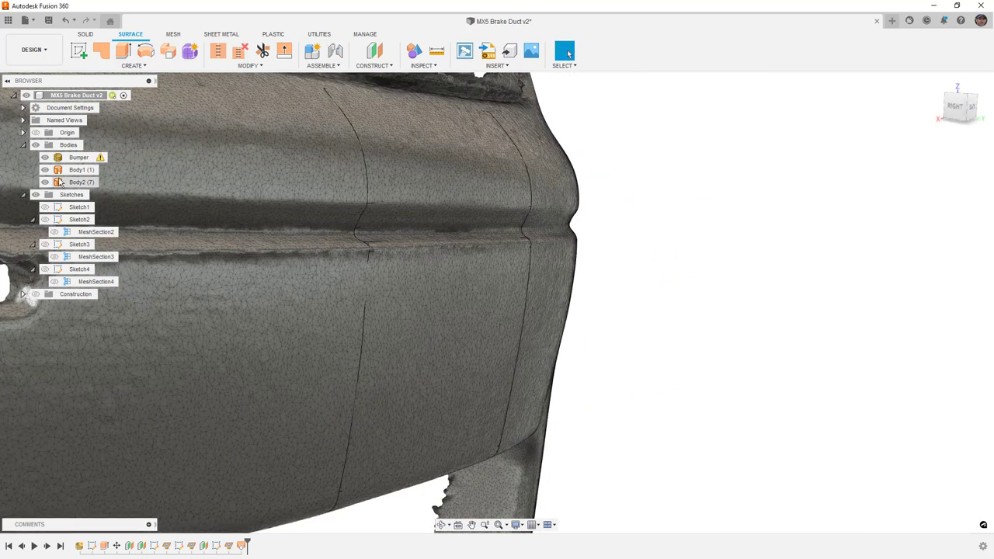
left_click(44, 157)
left_click(581, 275)
middle_click_drag(581, 275, 204, 201, "shift")
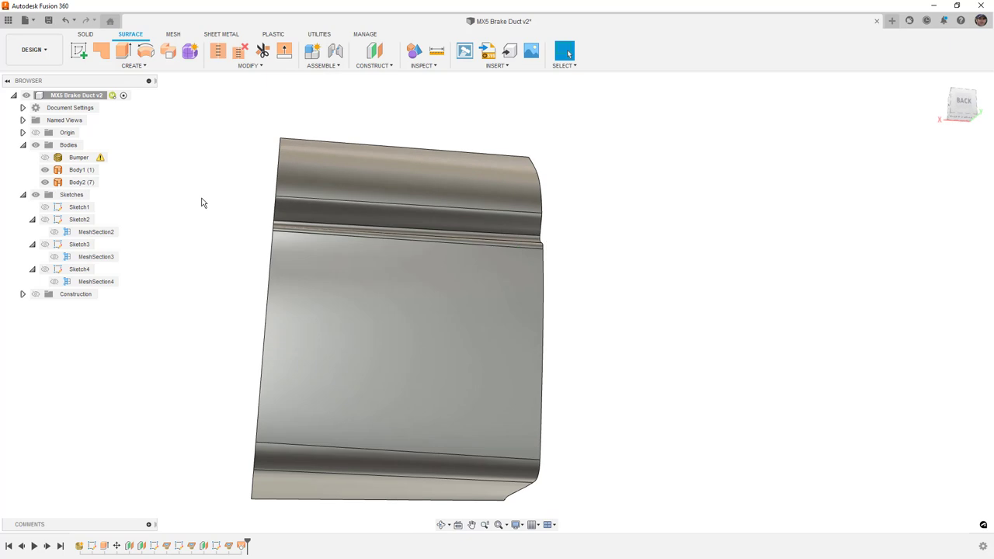
Show the Bumper scan again and examine its curvature around the upper slot and the lofted section.
left_click(44, 156)
scroll(505, 262, "down", 5)
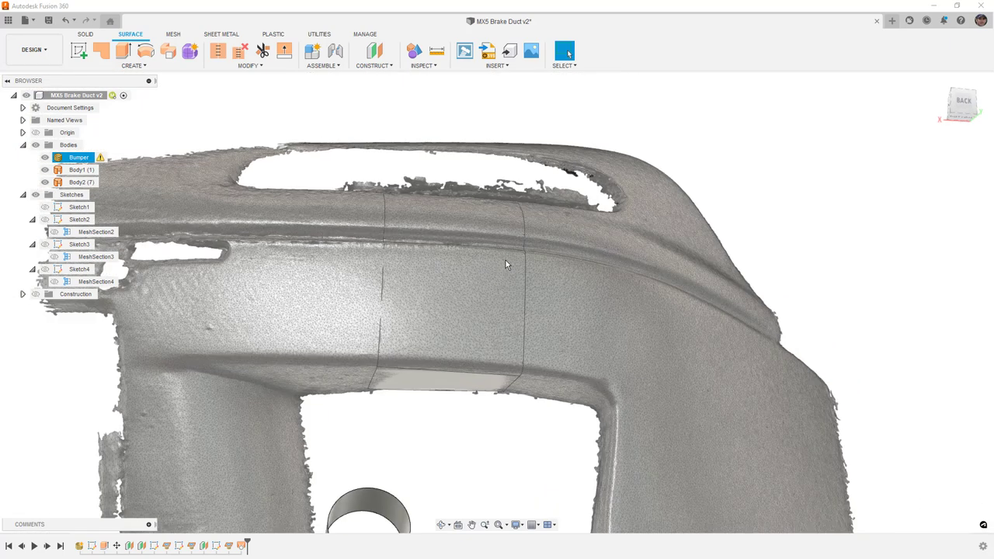
key("Escape")
middle_click_drag(769, 183, 751, 261, "shift")
scroll(579, 251, "up", 5)
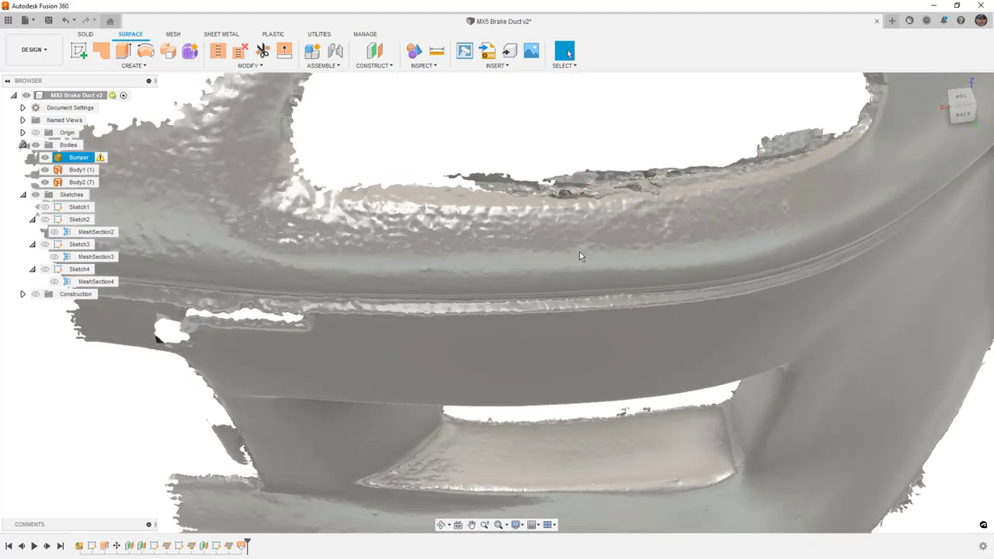
middle_click_drag(508, 256, 513, 225, "shift")
middle_click_drag(660, 253, 687, 229, "shift")
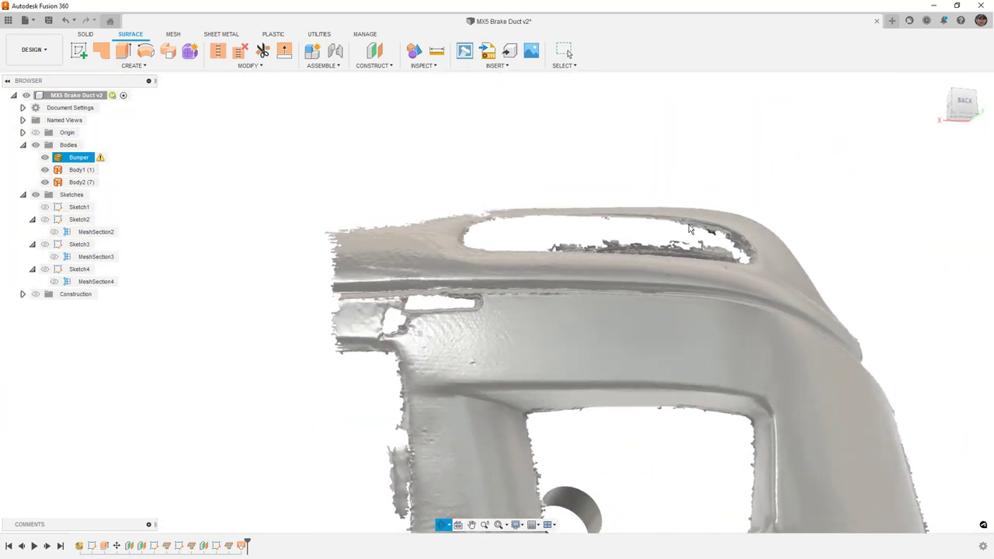
key("Escape")
scroll(239, 195, "down", 5)
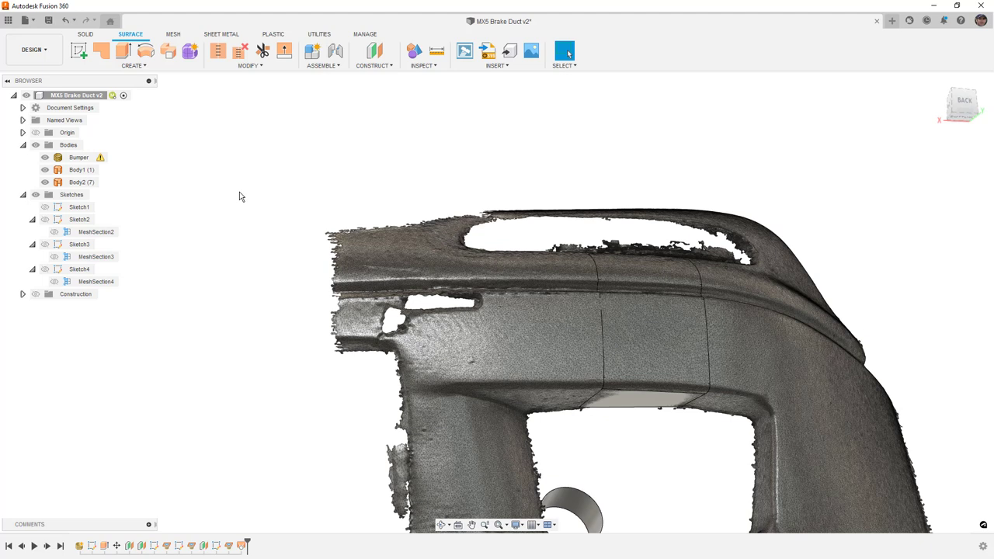
Examine how the lofted surface's lower leg fits the mesh along the upper edge of the opening.
scroll(505, 332, "up", 6)
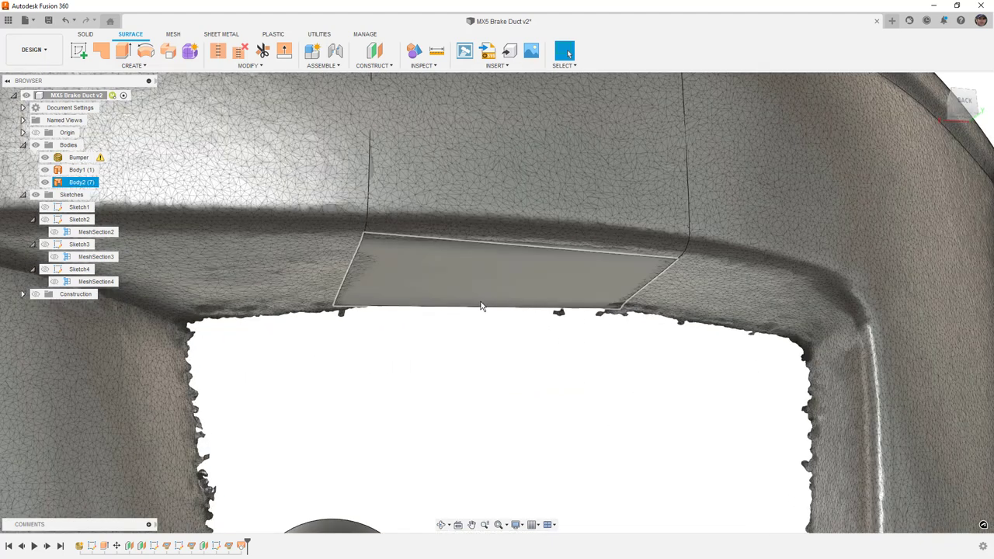
left_click(480, 274)
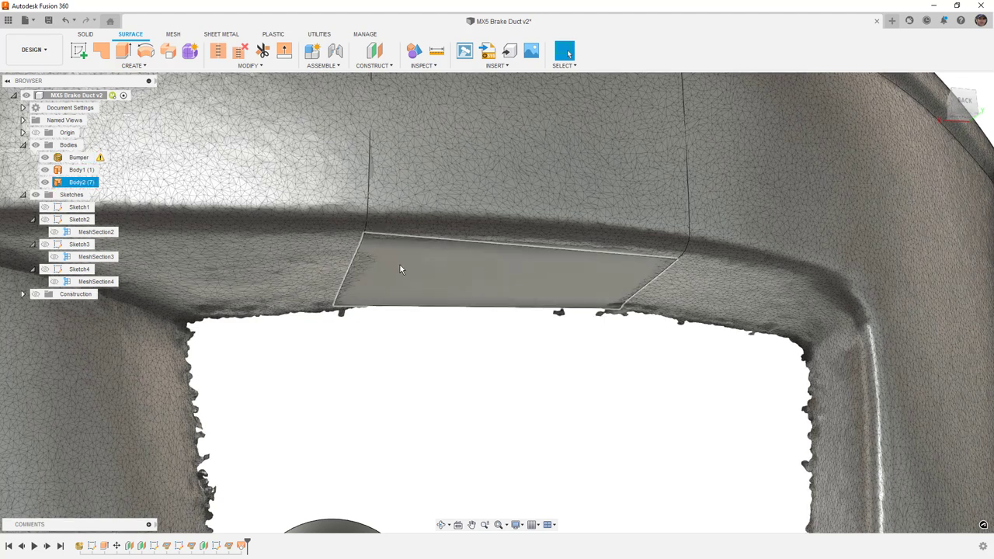
scroll(401, 269, "down", 6)
middle_click_drag(413, 266, 364, 290, "shift")
middle_click_drag(506, 293, 415, 309, "shift")
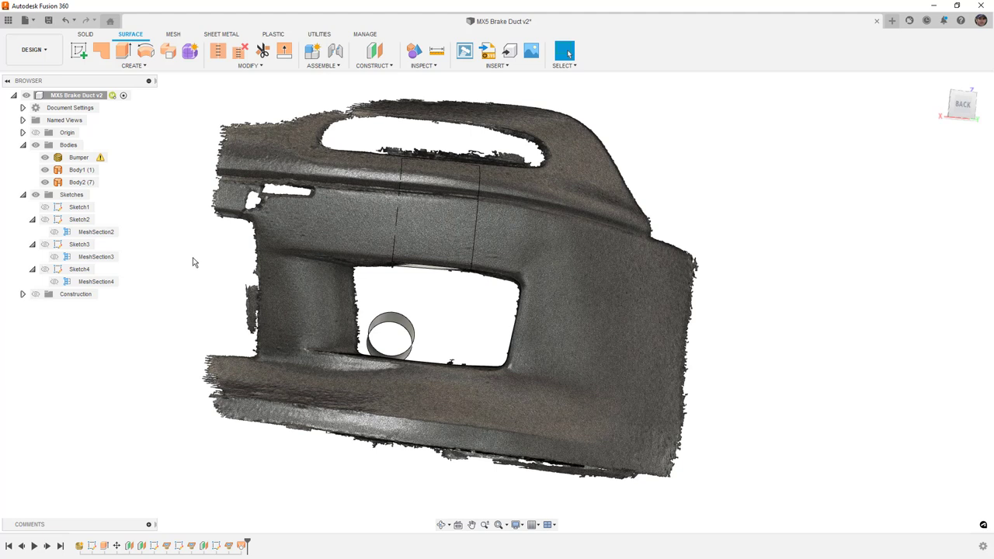
Hide the lofted body, collapse Sketch2, Sketch3 and Sketch4 in the browser, and view the bumper from the back.
left_click(45, 182)
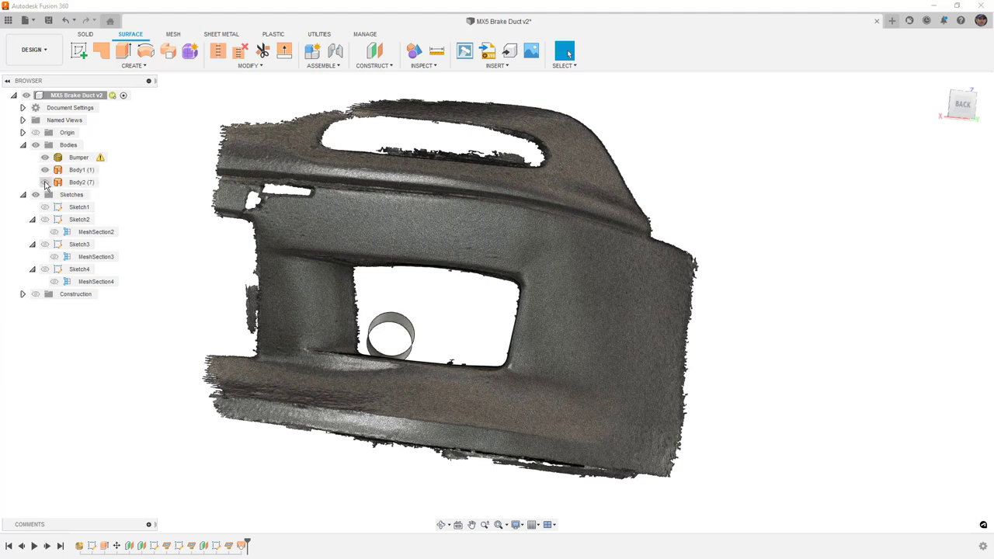
left_click(32, 219)
left_click(32, 231)
left_click(32, 244)
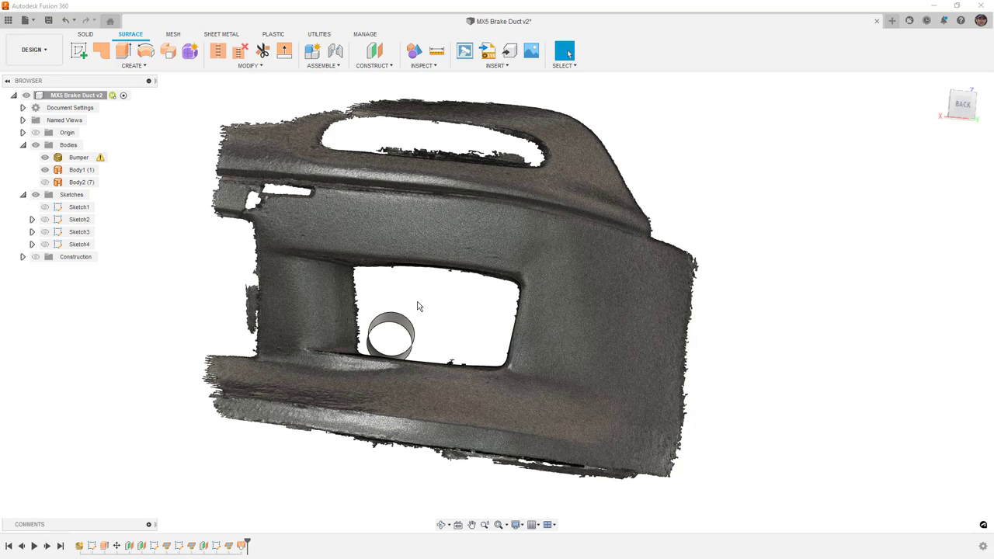
left_click(959, 102)
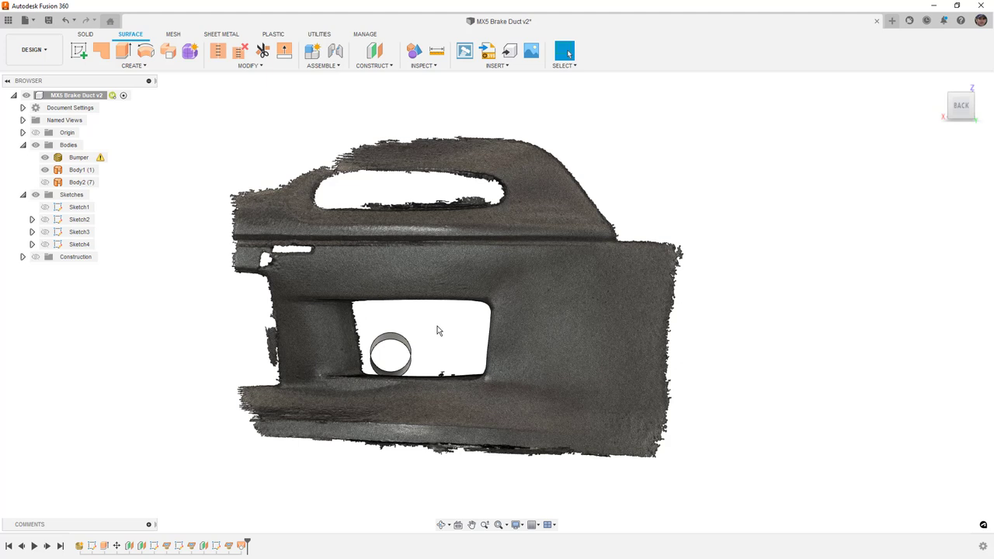
Create a form and, with Object Snap enabled, draw a four-sided face along the lower edge of the bumper opening.
left_click(191, 53)
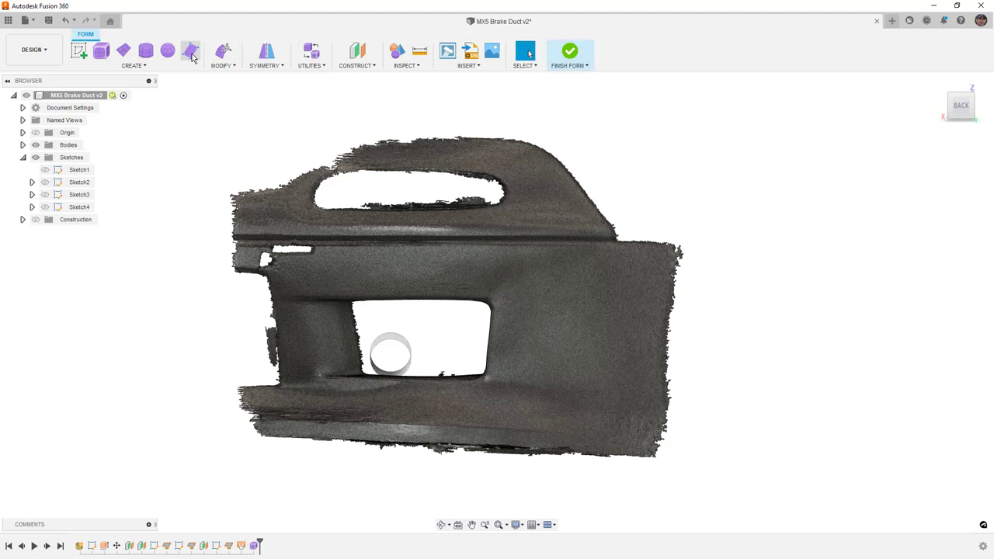
left_click(191, 52)
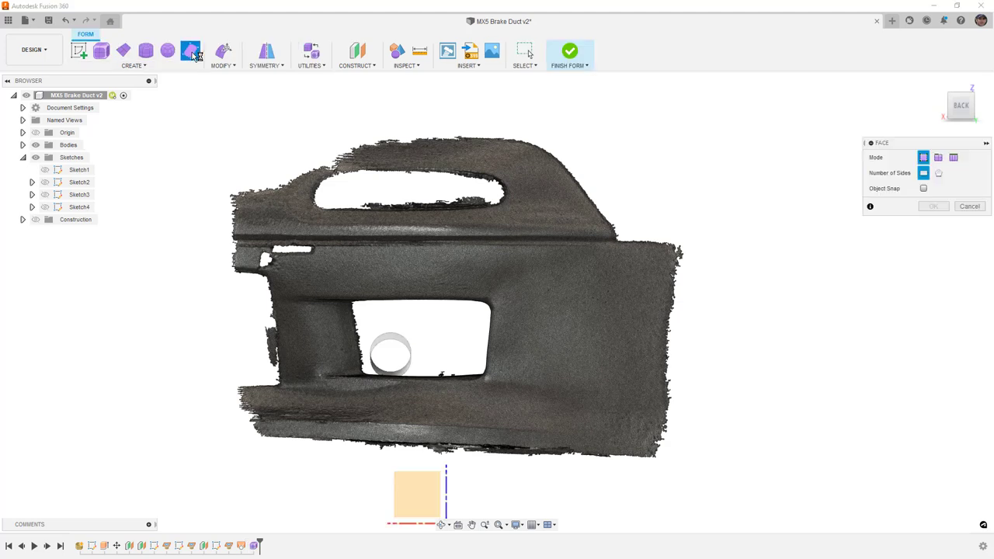
left_click(923, 189)
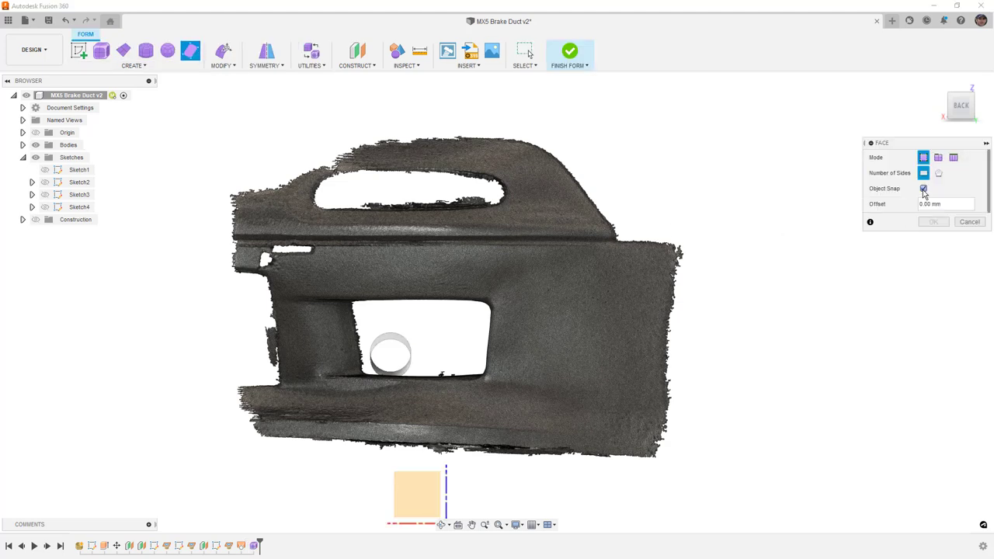
middle_click_drag(468, 308, 333, 378, "shift")
scroll(333, 378, "up", 6)
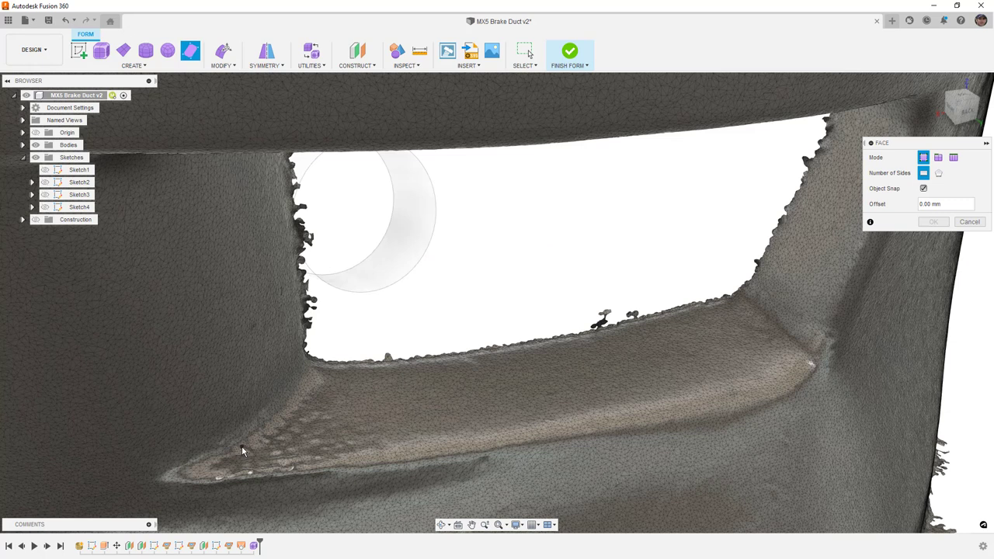
left_click(311, 370)
left_click(286, 410)
left_click(768, 325)
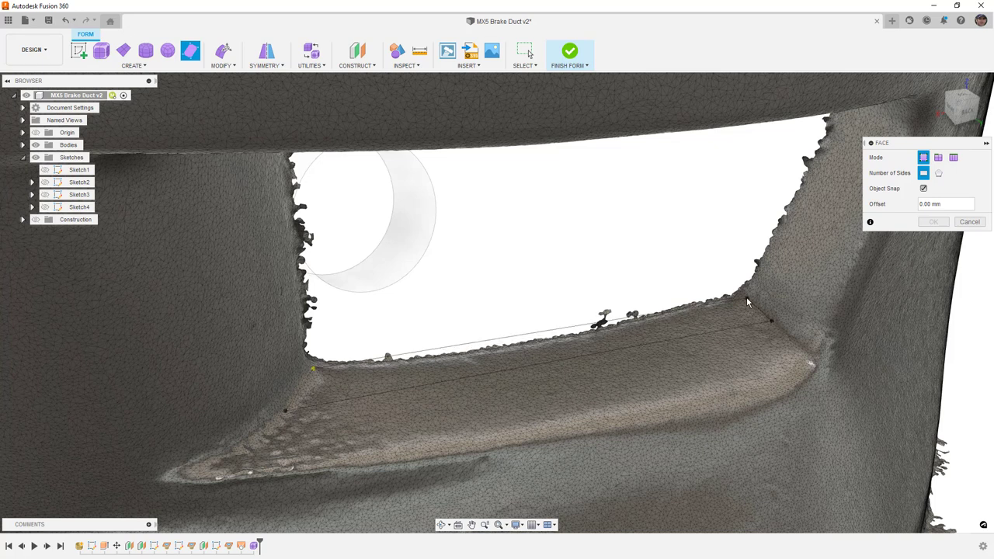
left_click(745, 300)
Add a second connected face from the first one's end up the outer side edge of the opening, and finish the Face command.
middle_click_drag(746, 360, 698, 382)
scroll(698, 382, "down", 1)
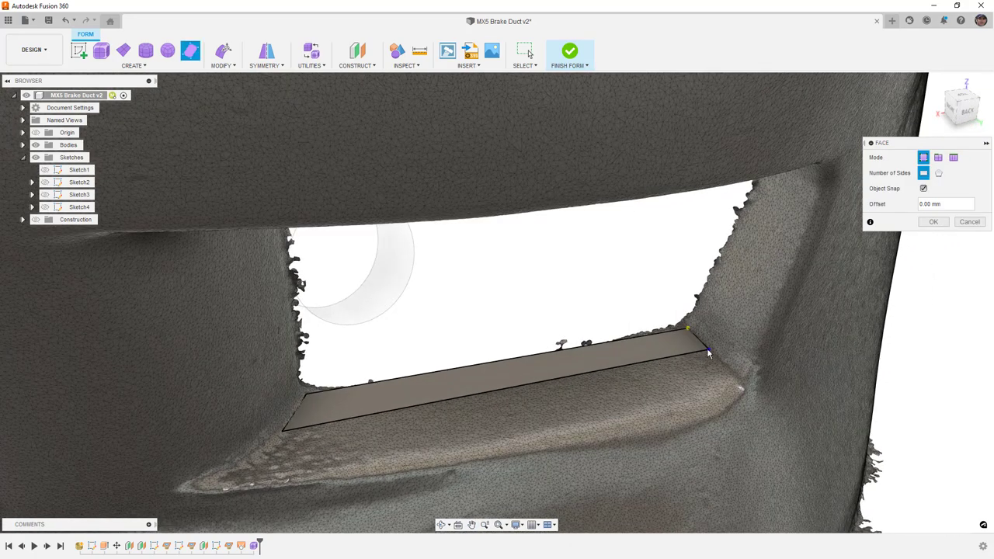
middle_click_drag(721, 329, 726, 307, "shift")
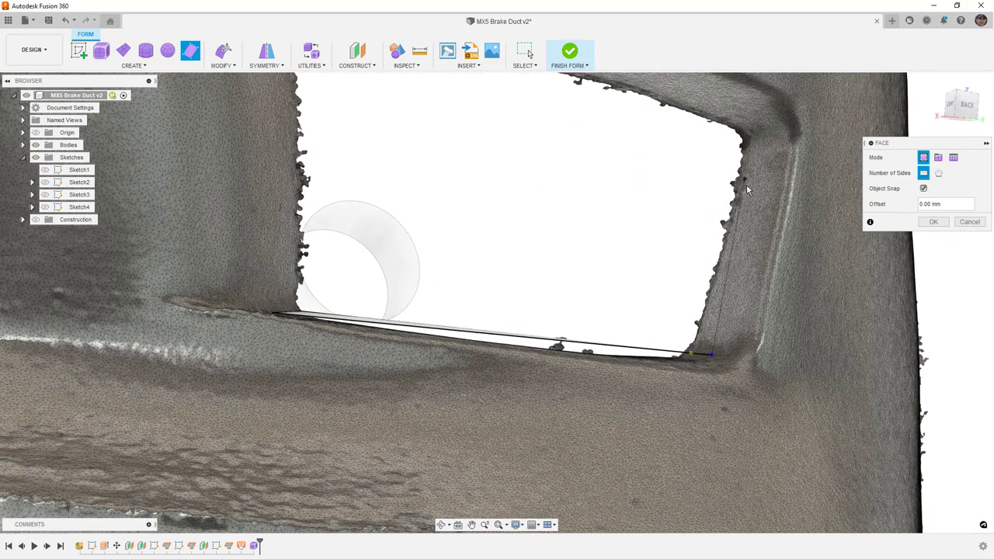
left_click(768, 131)
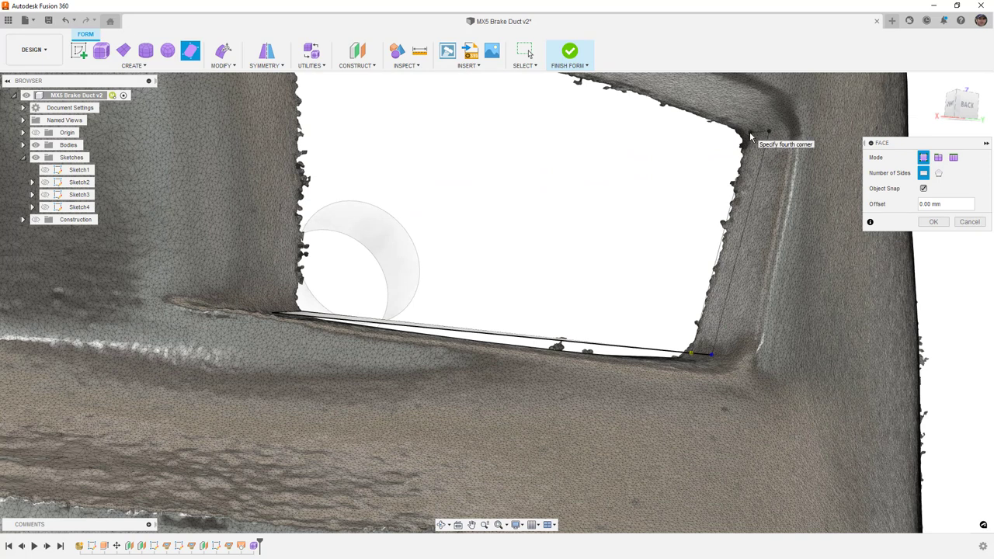
left_click(742, 141)
middle_click_drag(743, 157, 661, 186, "shift")
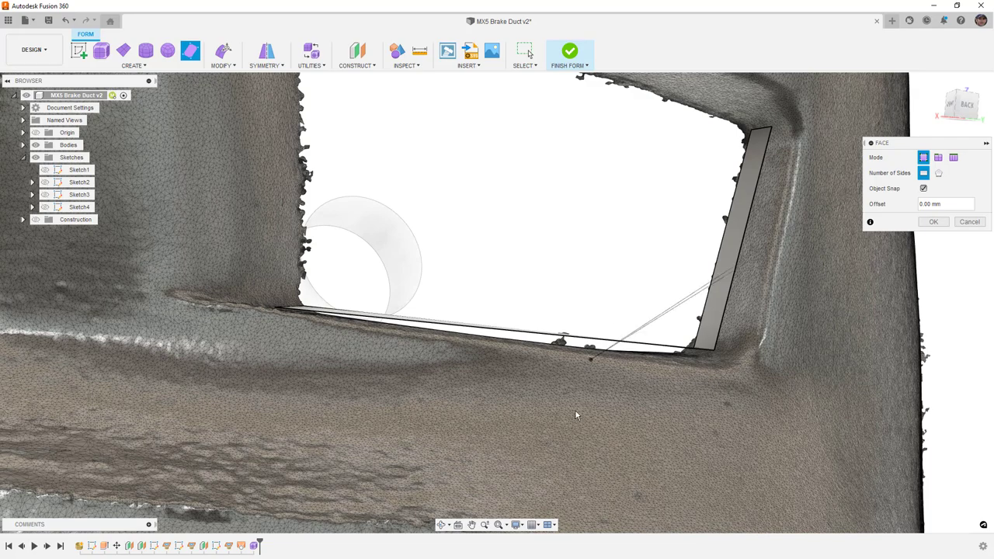
key("Return")
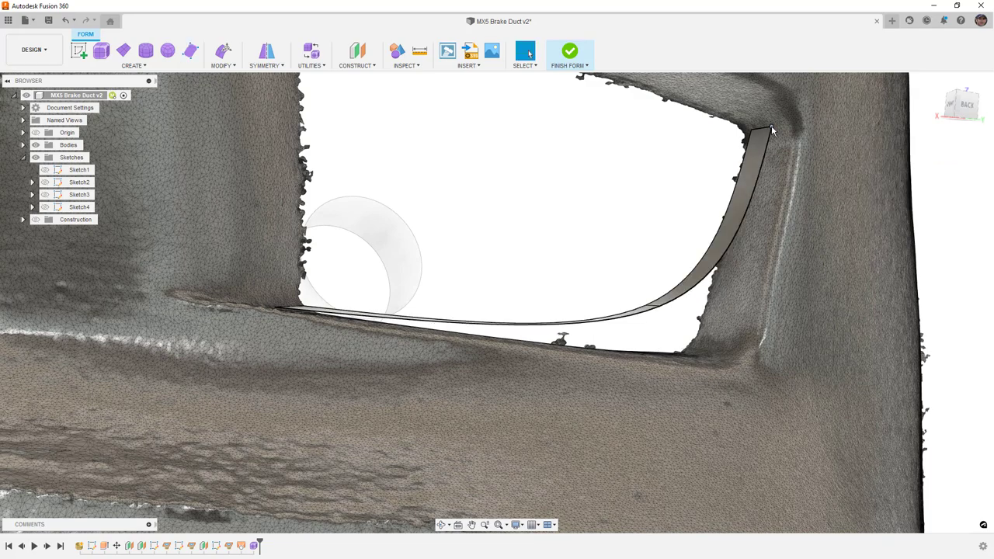
Select the side face of the form and switch the form to box display.
middle_click_drag(671, 231, 654, 298, "shift")
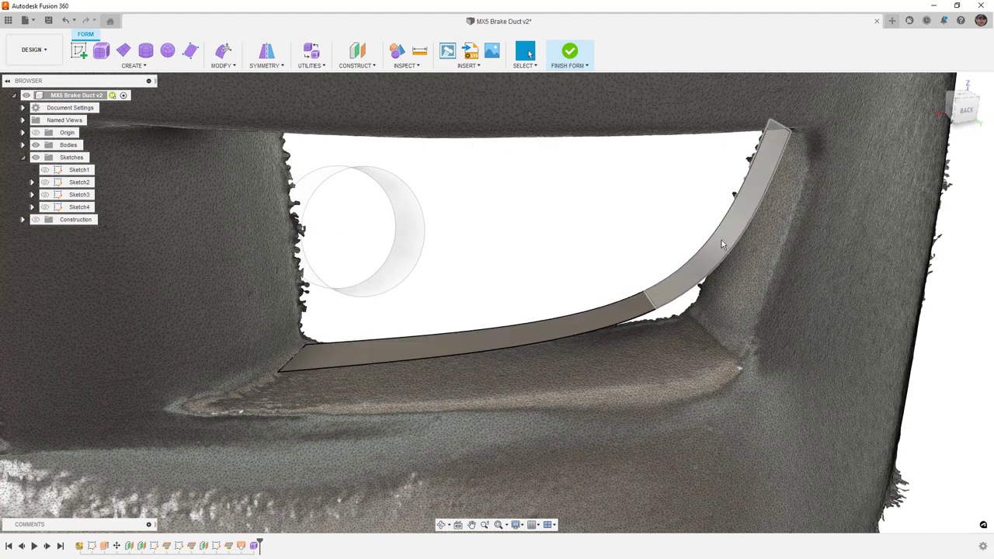
left_click(675, 285)
key("alt+1")
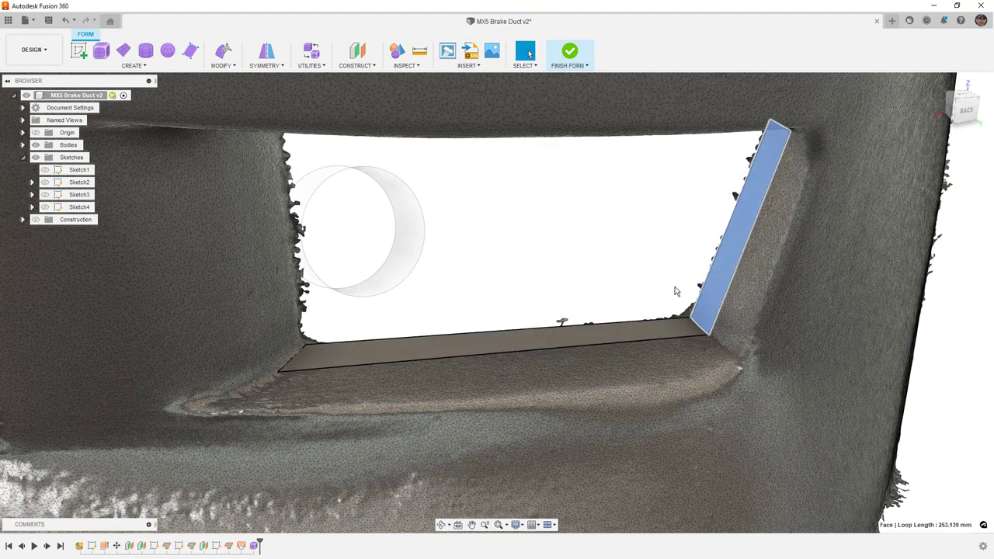
Extrude the upper end edge of the form's side face across the top of the bumper opening with Edit Form.
left_click(606, 243)
middle_click_drag(608, 246, 715, 260, "shift")
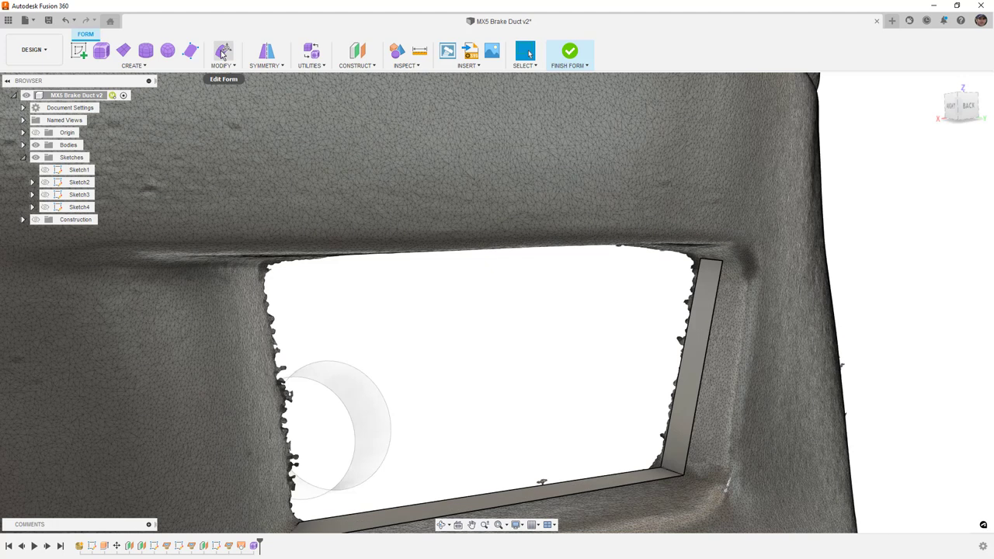
left_click(223, 52)
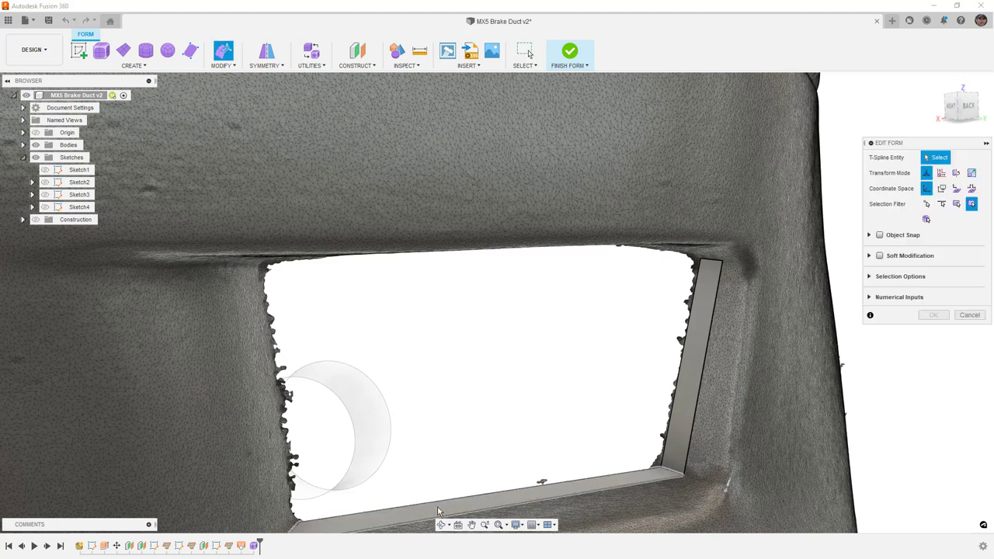
left_click(710, 261)
left_click(967, 107)
middle_click_drag(516, 295, 673, 308)
left_click_drag(605, 270, 273, 263)
middle_click_drag(408, 359, 408, 327, "shift")
middle_click_drag(198, 161, 222, 160, "shift")
left_click_drag(222, 160, 216, 204)
scroll(270, 176, "down", 6)
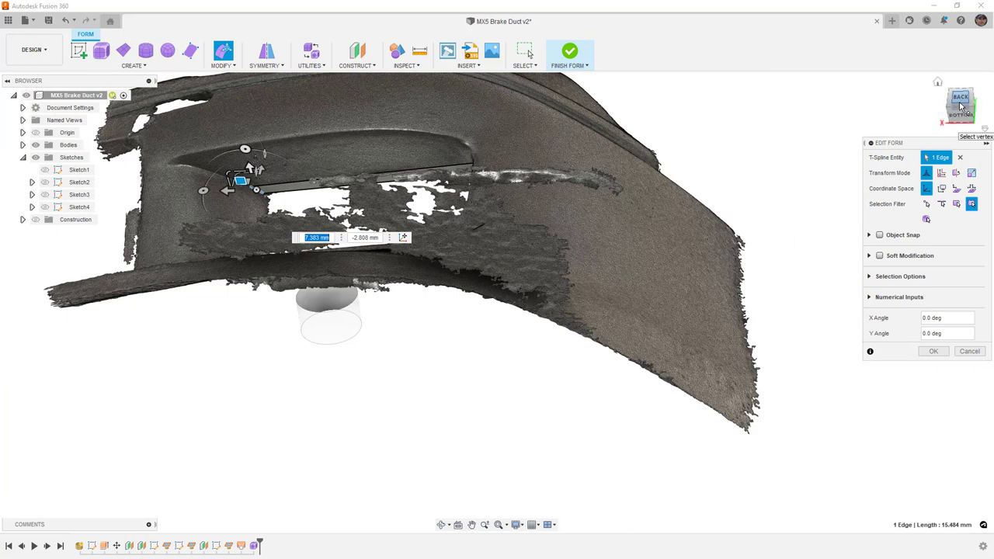
Extrude the selected end edge about 107 mm down the inner side of the opening to the lower face, and finish Edit Form.
left_click(961, 105)
scroll(302, 341, "up", 3)
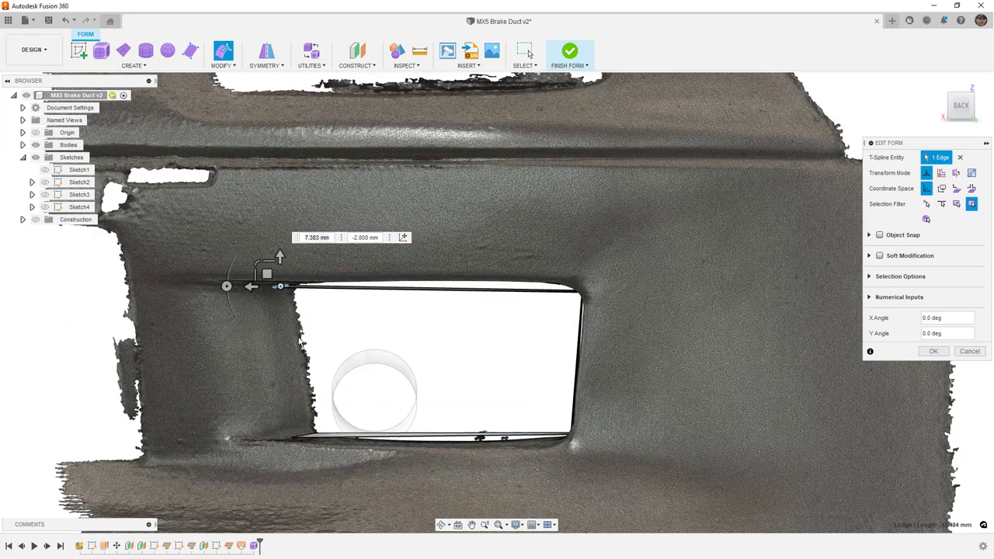
left_click_drag(266, 270, 289, 415)
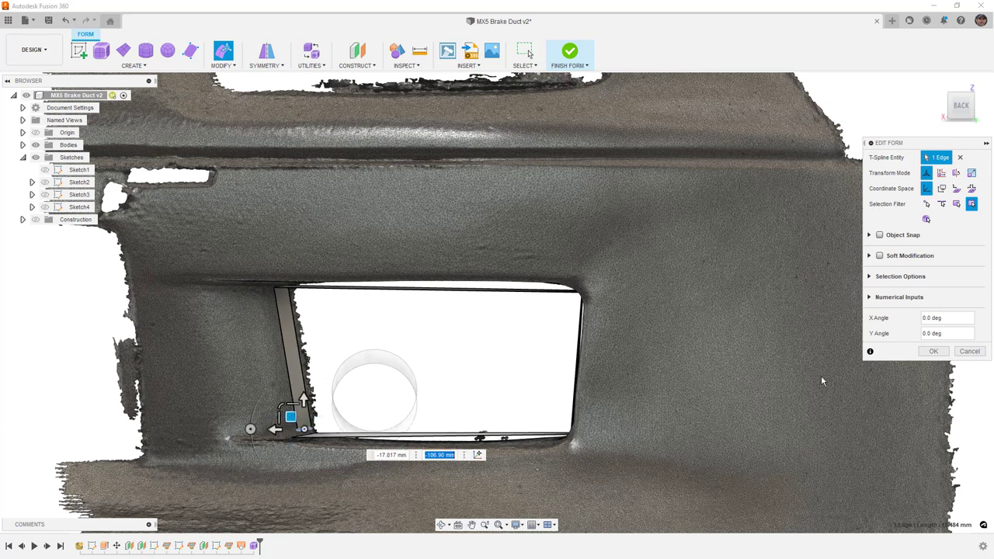
left_click(933, 351)
scroll(318, 388, "up", 2)
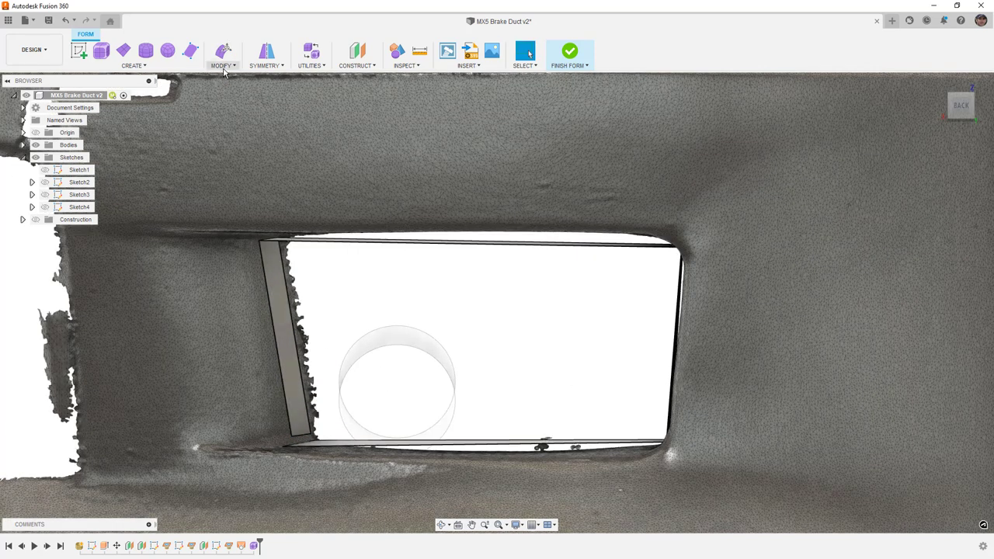
Weld the two lower end vertices of the inner side face to the corner vertices of the lower face, using Vertex to Vertex mode.
left_click(223, 65)
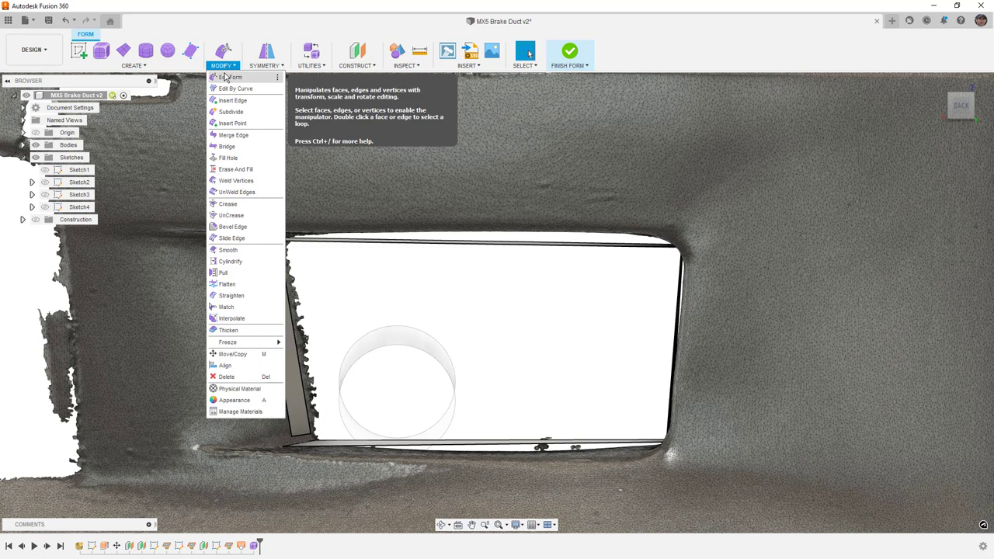
left_click(236, 180)
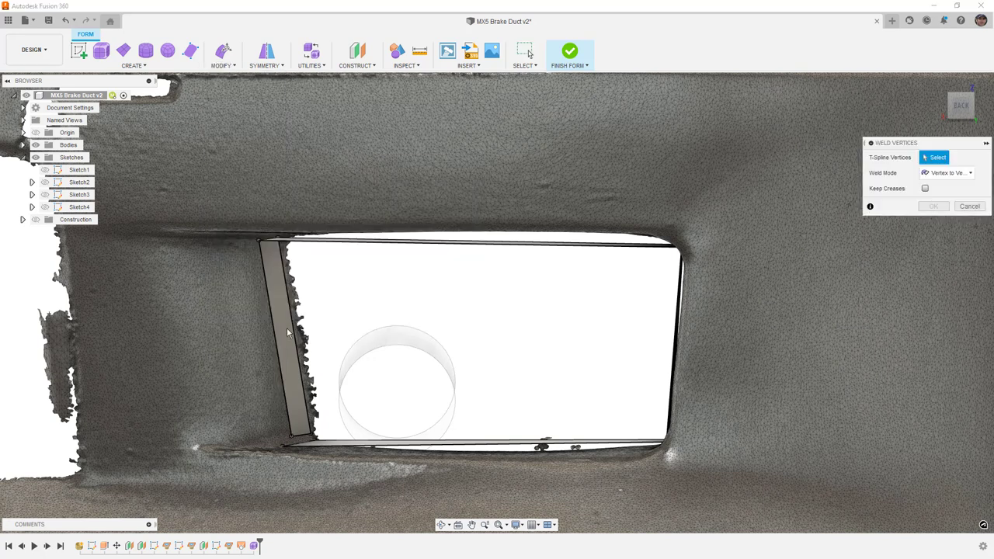
scroll(292, 441, "up", 3)
left_click(292, 438)
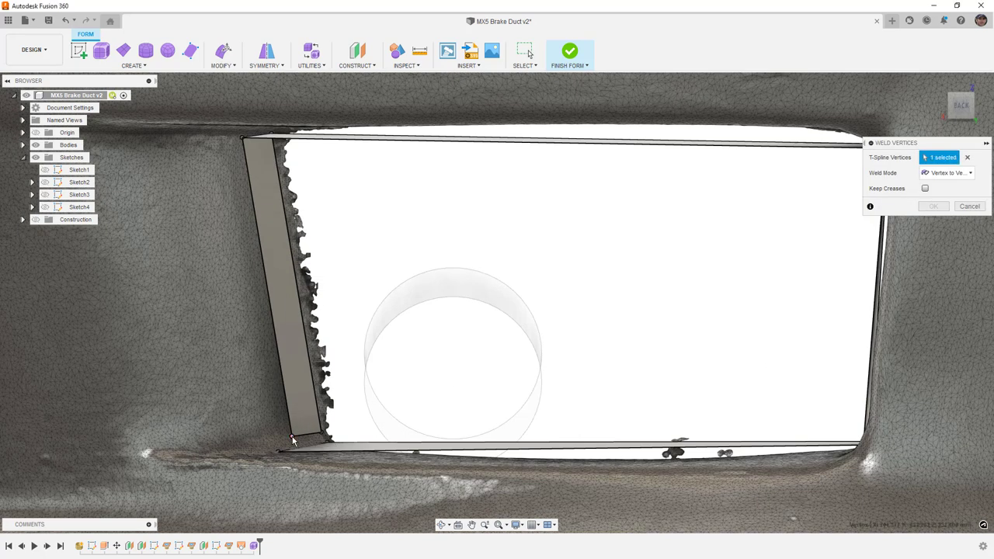
left_click(280, 454)
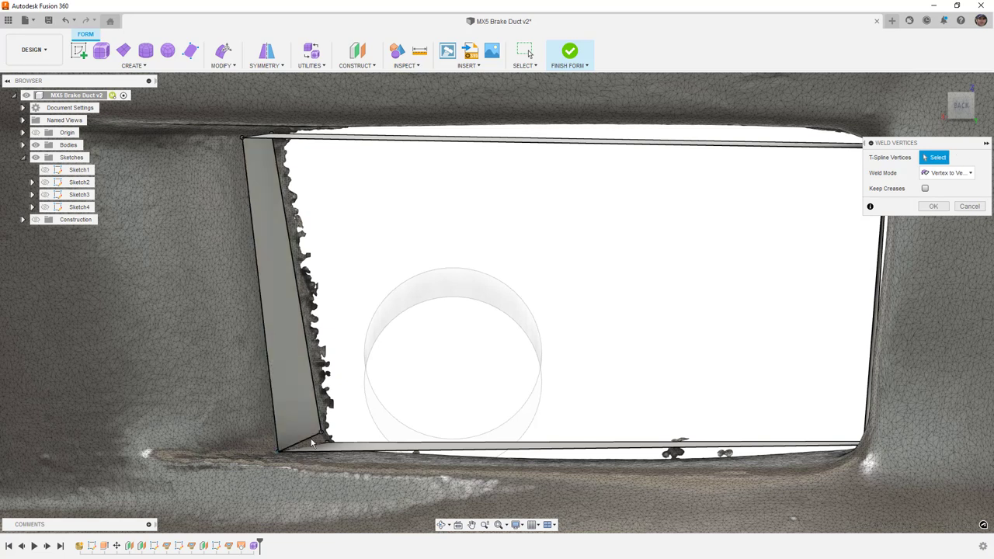
left_click(330, 446)
scroll(344, 433, "down", 3)
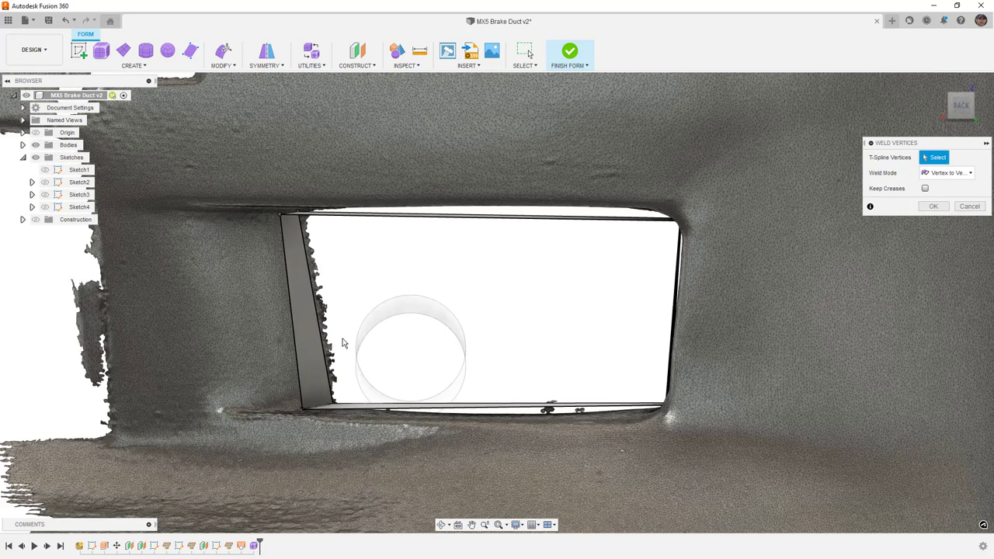
left_click(933, 208)
Preview the closed frame in smooth display, return to box display, and examine how its lower inner corner sits on the scan.
mouse_move(464, 326)
middle_mouse_down("shift")
mouse_move(472, 304)
mouse_move(478, 315)
middle_mouse_up("shift")
scroll(477, 315, "down", 3)
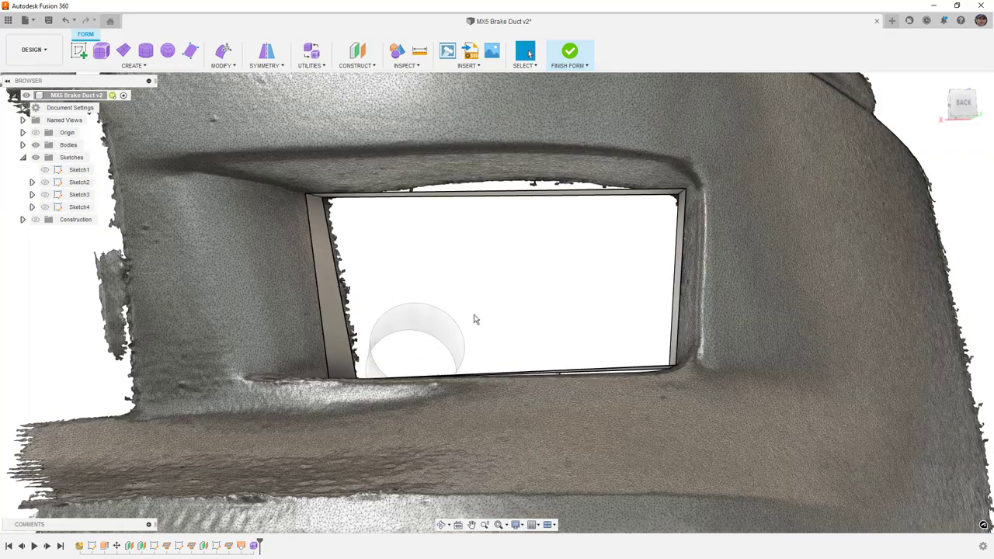
key("alt+3")
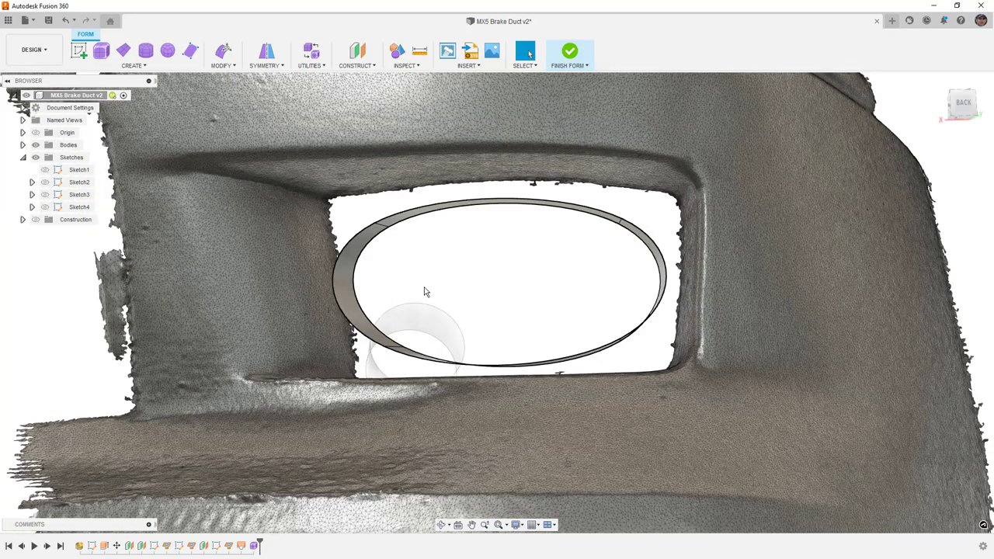
key("alt+1")
scroll(423, 289, "down", 3)
middle_click_drag(422, 287, 456, 262, "shift")
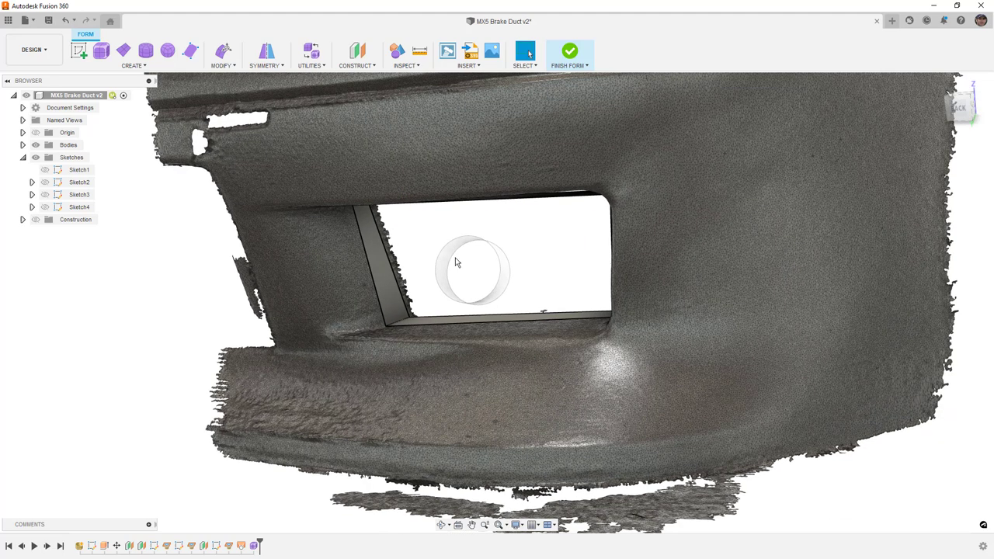
scroll(362, 340, "up", 5)
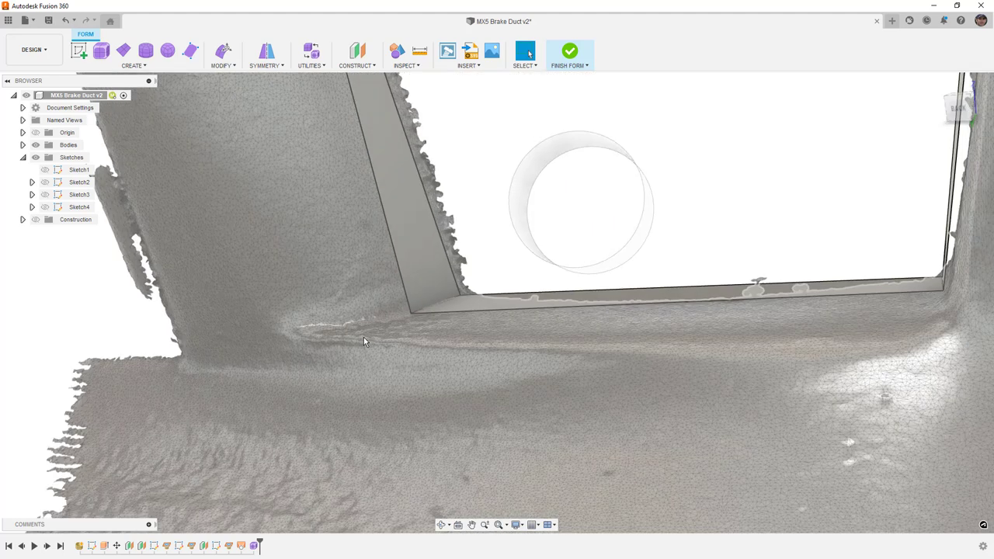
scroll(362, 335, "up", 2)
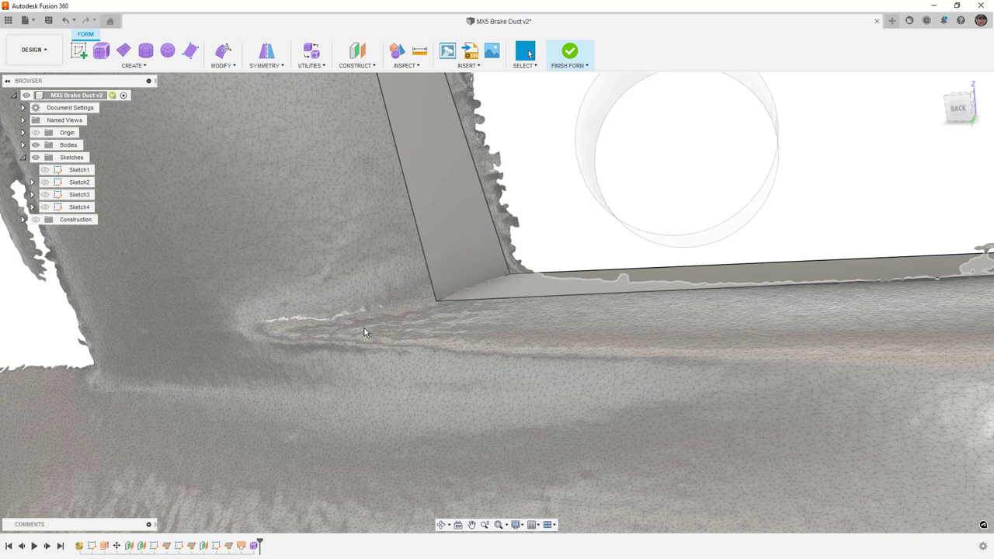
scroll(364, 328, "down", 8)
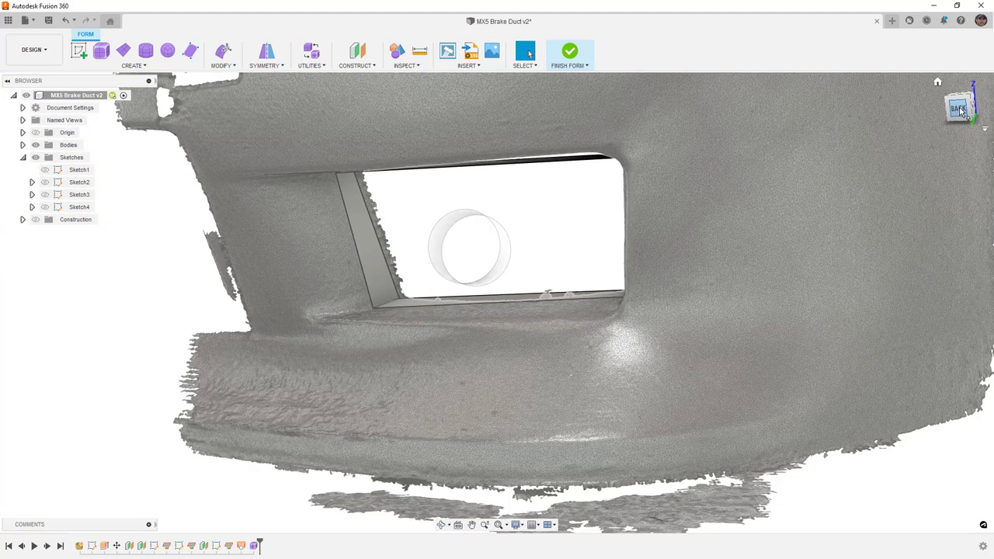
Select the form's rear loop of four edges and extrude it back from the bumper opening with Edit Form.
left_click(960, 110)
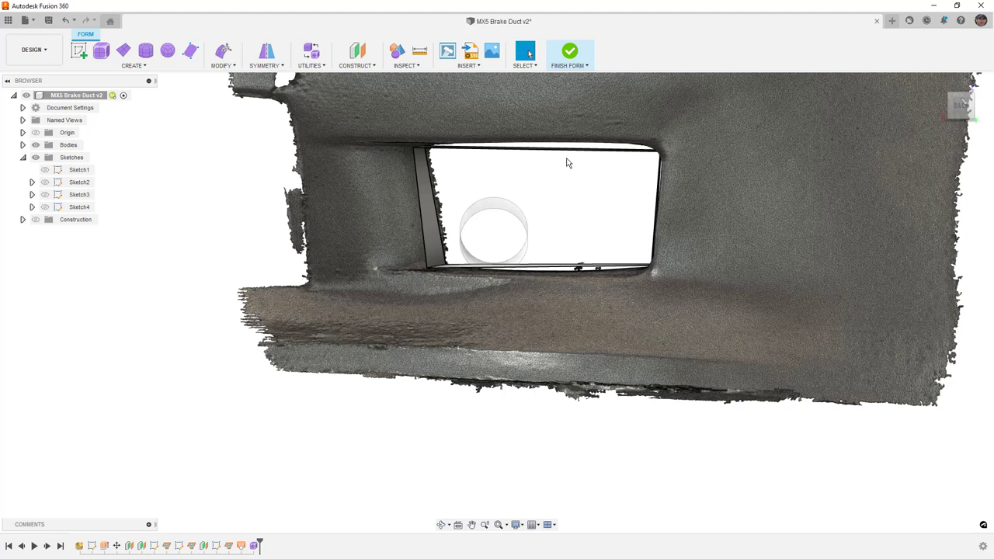
scroll(531, 160, "up", 2)
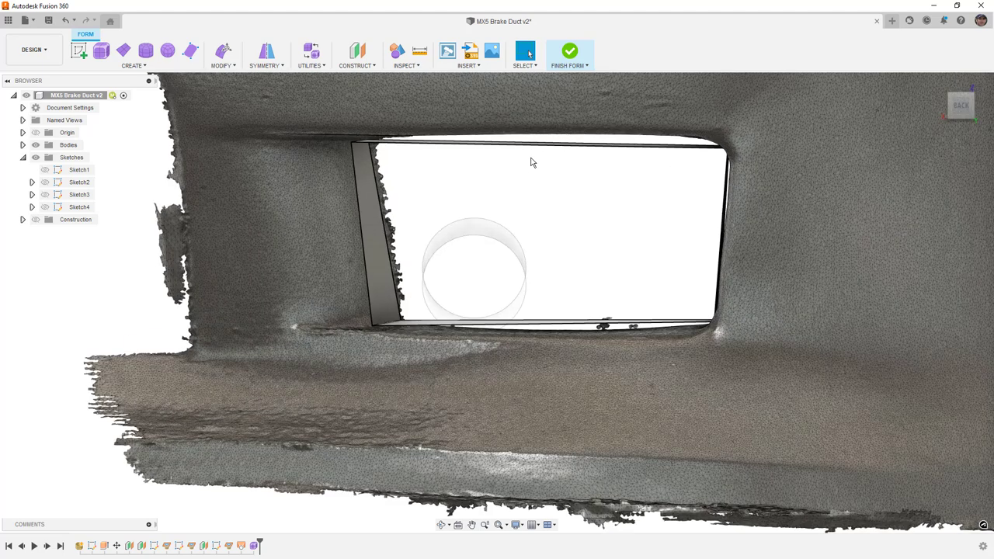
left_click(385, 210)
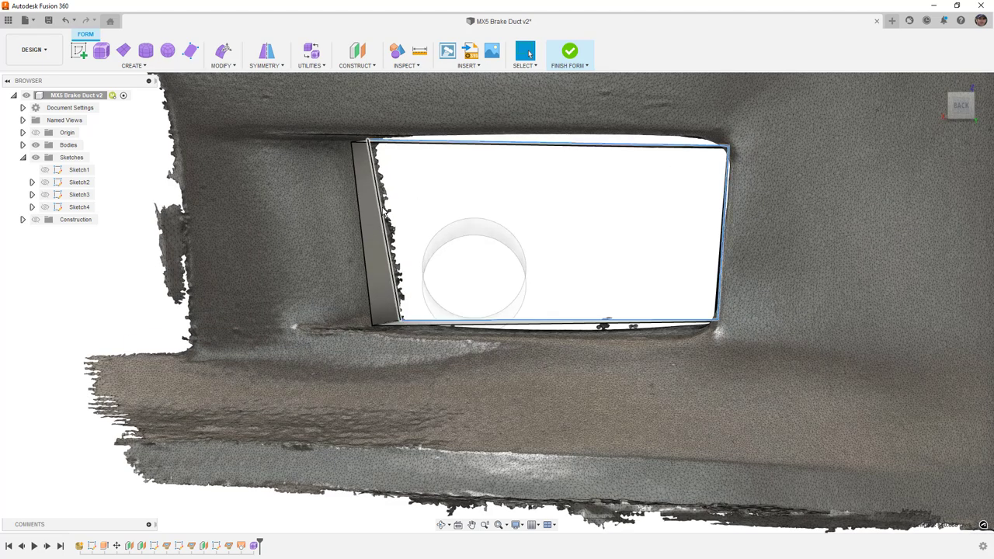
left_click(226, 52)
scroll(440, 223, "down", 4)
middle_click_drag(440, 233, 639, 210, "shift")
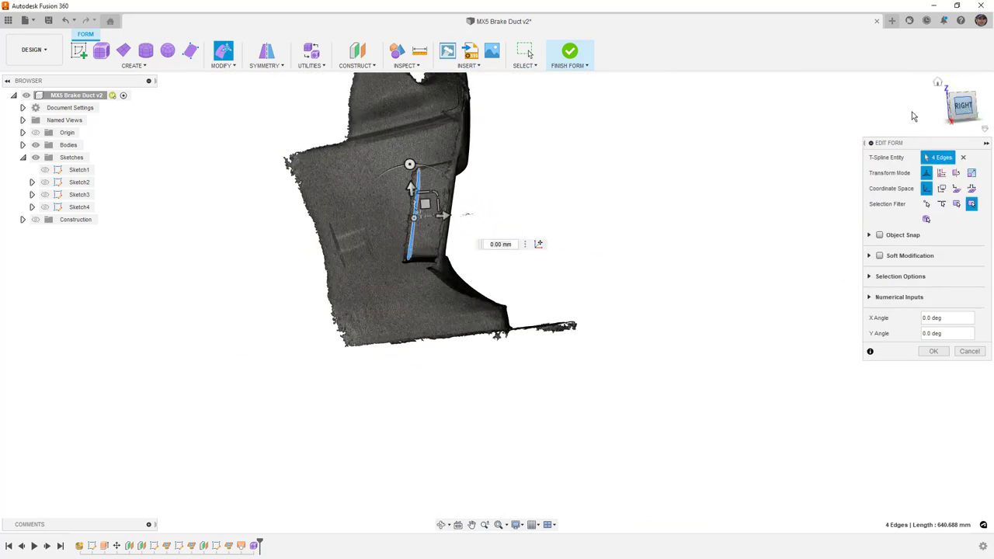
left_click(962, 106)
middle_click_drag(402, 215, 462, 237)
scroll(468, 240, "up", 2)
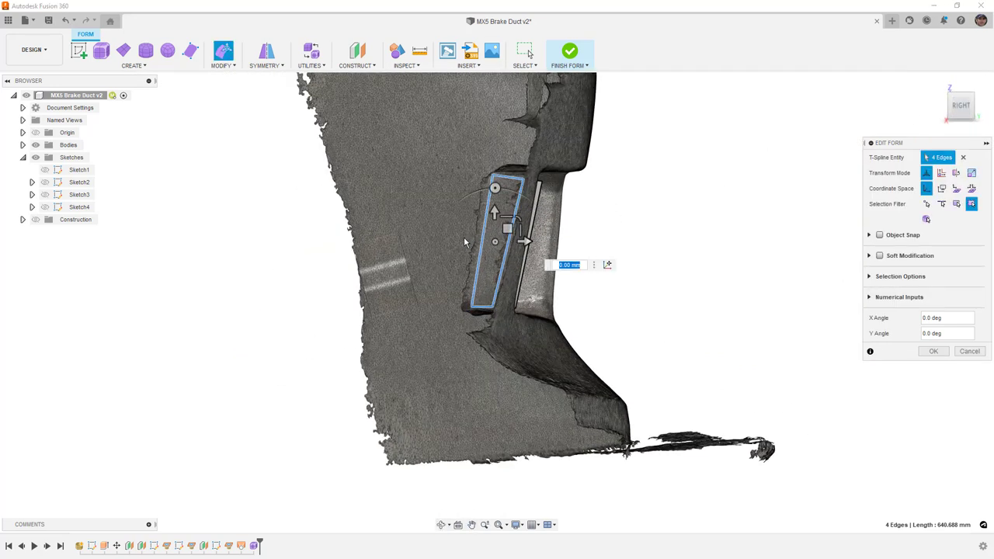
left_click_drag(507, 227, 443, 228)
Shrink the extruded rear edge loop and shift it about 39 mm sideways toward the round tube, and finish Edit Form.
left_click_drag(428, 190, 441, 241)
middle_click_drag(429, 244, 553, 268, "shift")
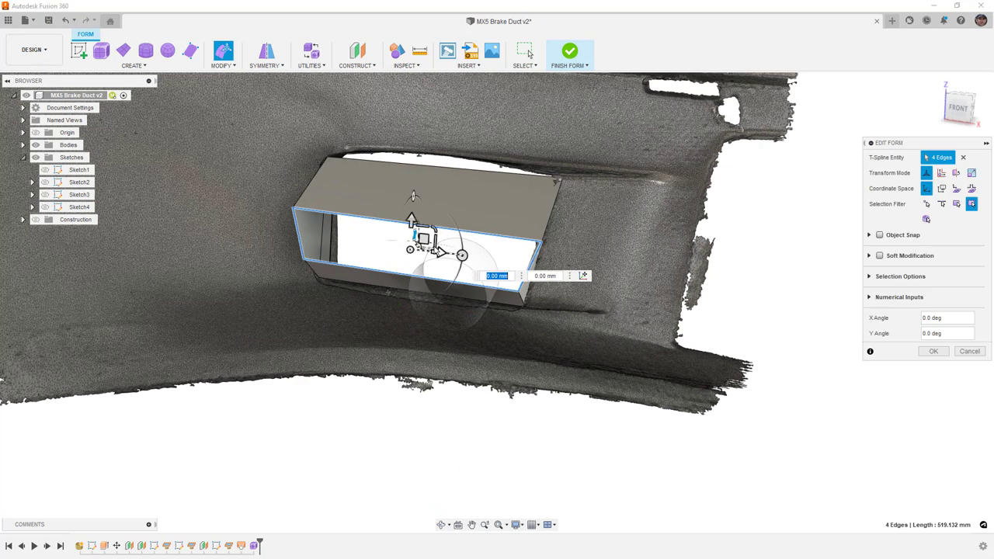
left_click_drag(423, 236, 468, 246)
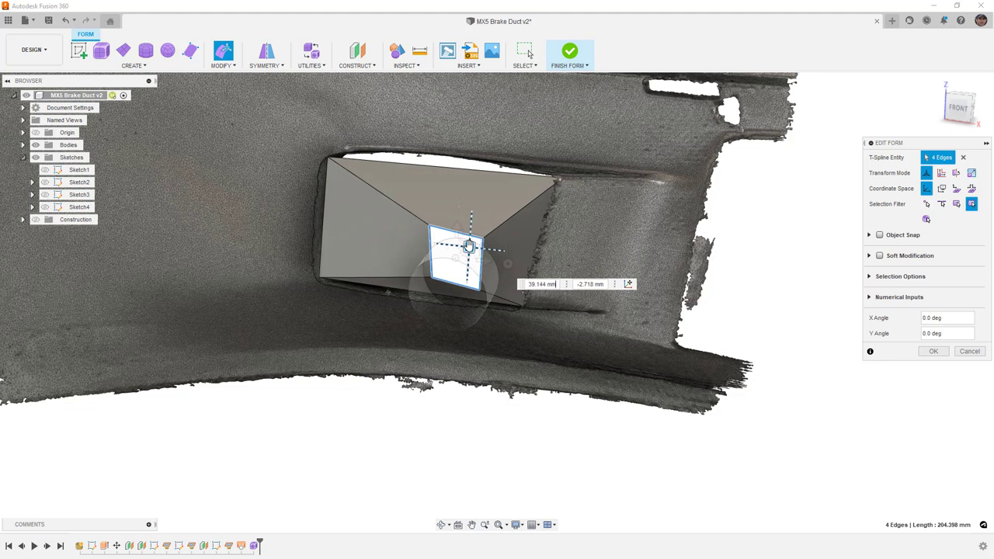
left_click(934, 352)
Check the tapered duct form in smooth display and switch back to box display.
mouse_move(792, 295)
middle_mouse_down("shift")
mouse_move(729, 284)
mouse_move(774, 286)
mouse_move(784, 299)
middle_mouse_up("shift")
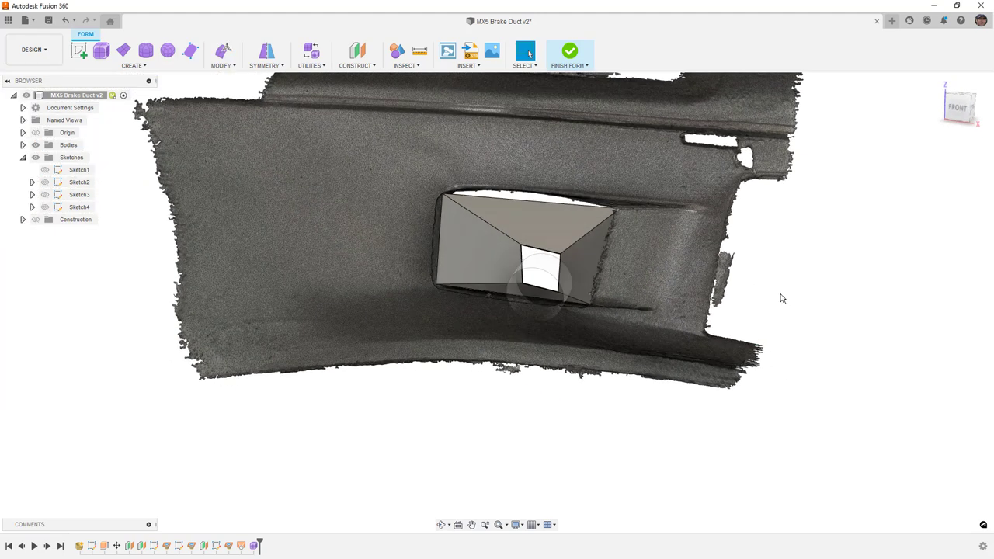
key("alt+3")
key("alt+1")
scroll(553, 271, "up", 5)
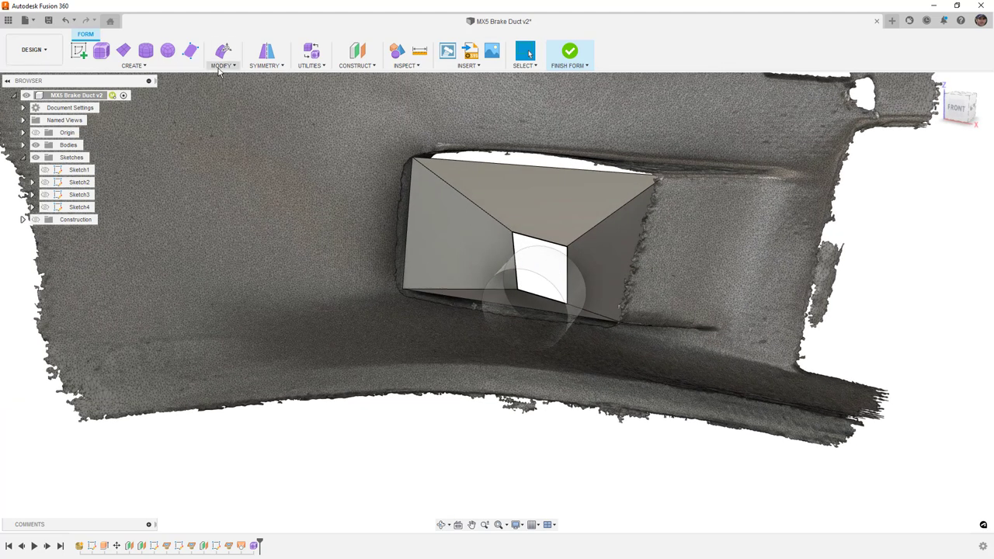
Match the form's four rear edges to the round tube's end edge, with Tolerance turned off.
left_click(221, 65)
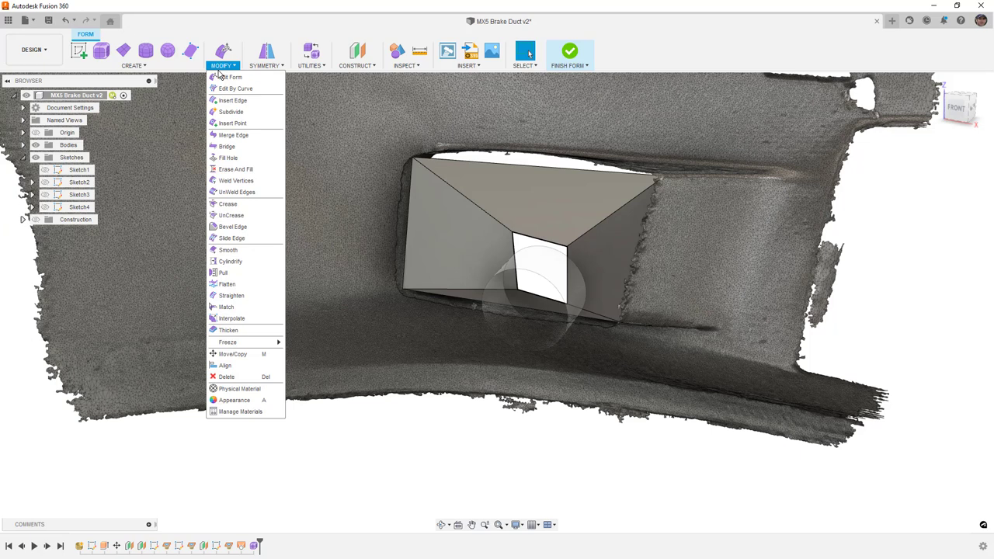
left_click(227, 308)
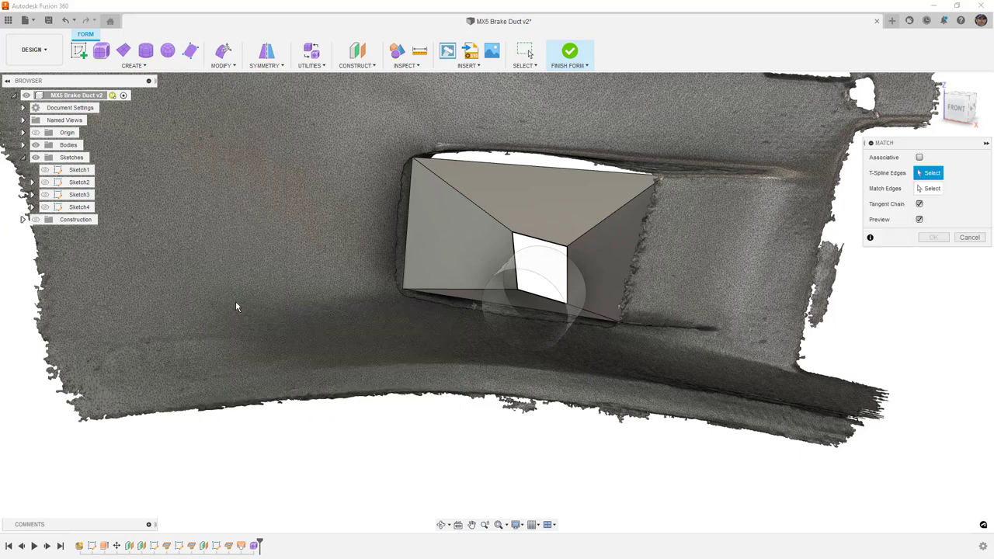
double_click(543, 242)
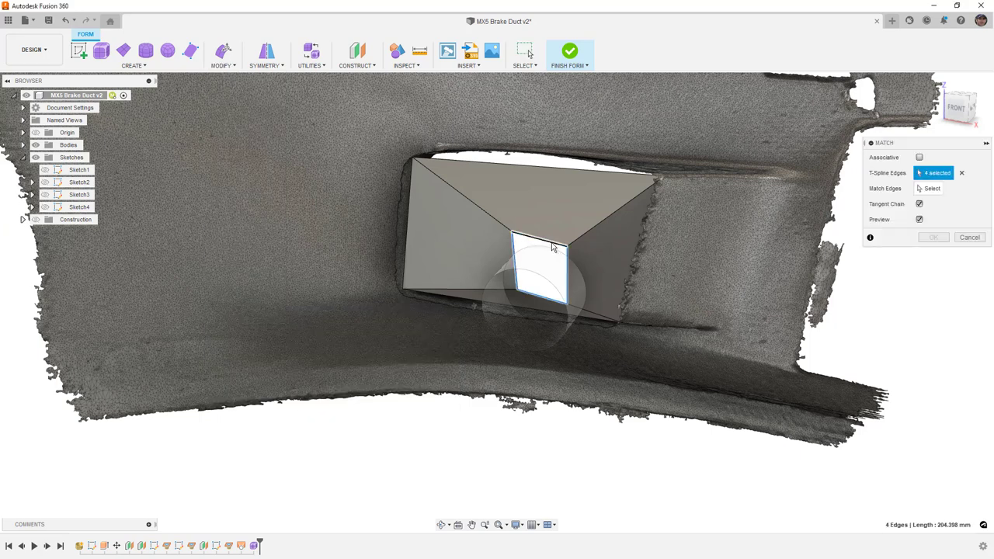
left_click(929, 188)
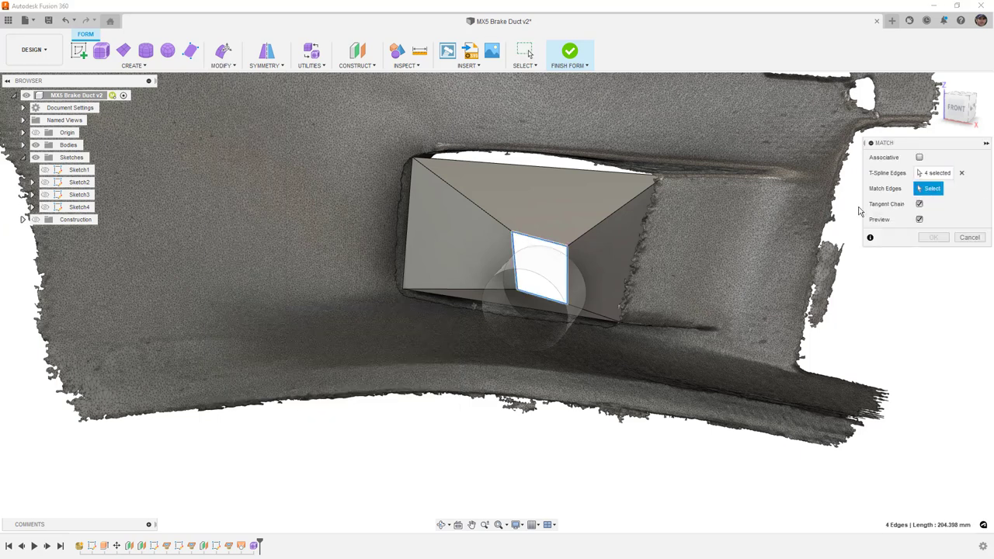
left_click(538, 247)
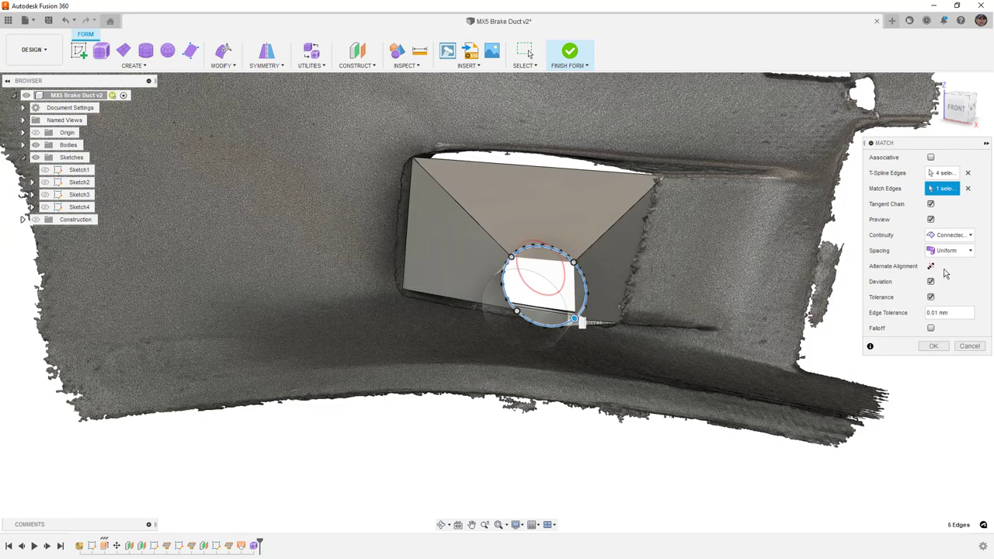
left_click(931, 297)
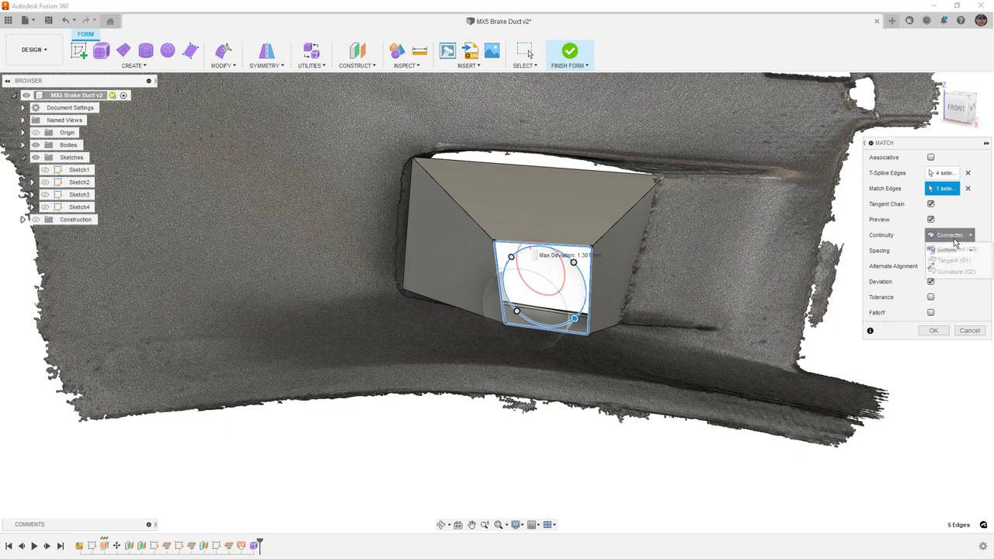
Try Tangent (G1) continuity for the match, inspect the transition to the tube, and set the continuity to Curvature (G2).
left_click(951, 263)
middle_click_drag(800, 260, 655, 241, "shift")
middle_click_drag(553, 320, 536, 291, "shift")
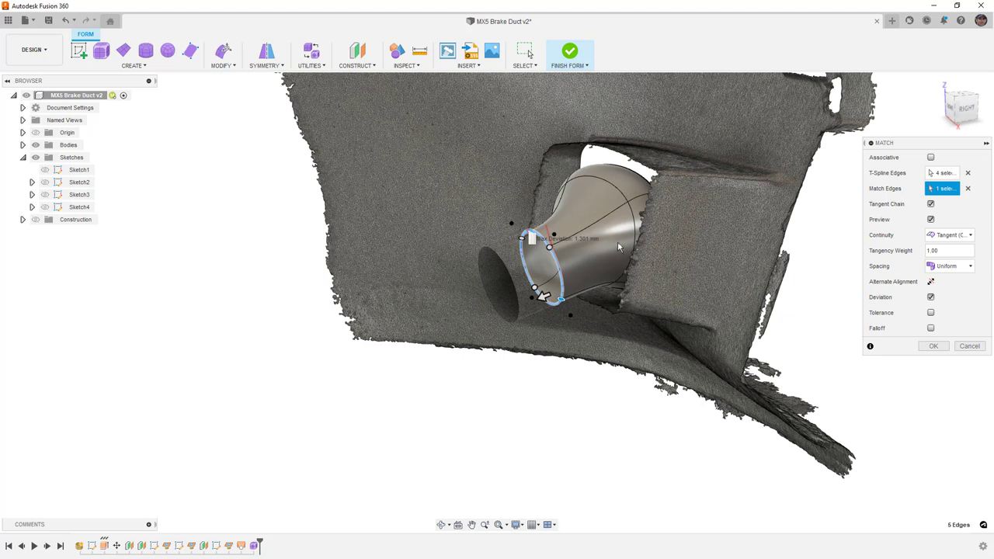
middle_click_drag(610, 253, 556, 259, "shift")
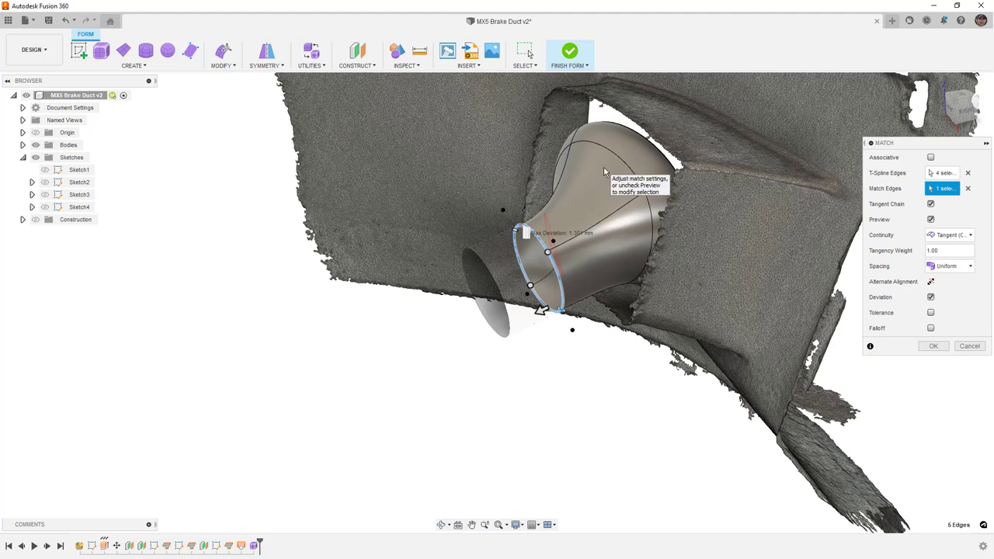
left_click(964, 237)
left_click(956, 272)
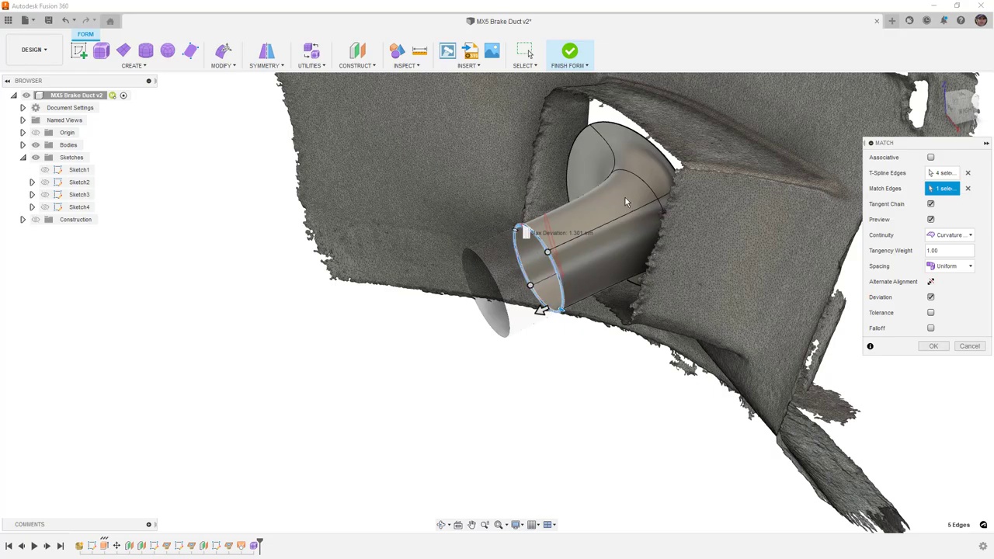
Apply the curvature match to the tube, and slide the duct's middle edge loop along the form with Slide Edge.
middle_click_drag(541, 309, 536, 349, "shift")
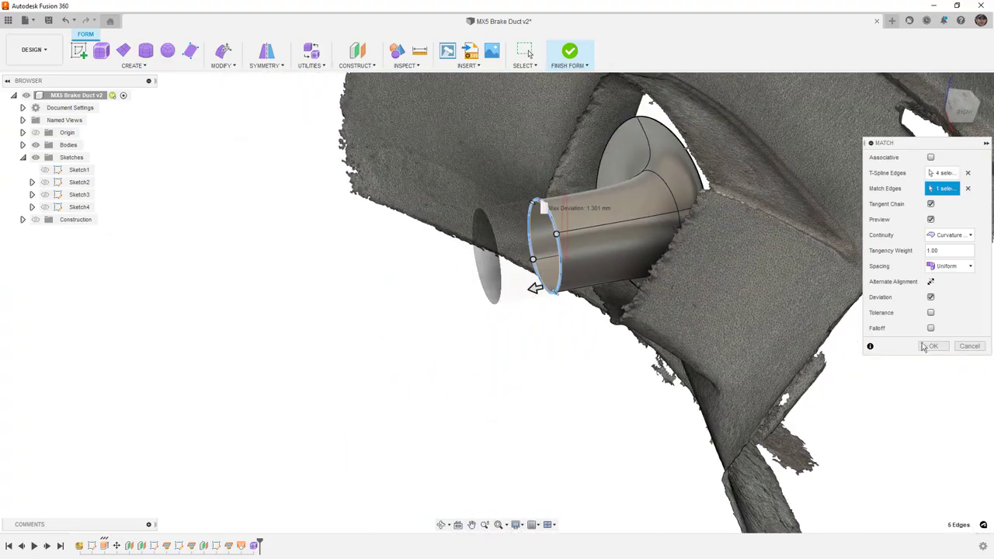
left_click(932, 346)
double_click(661, 186)
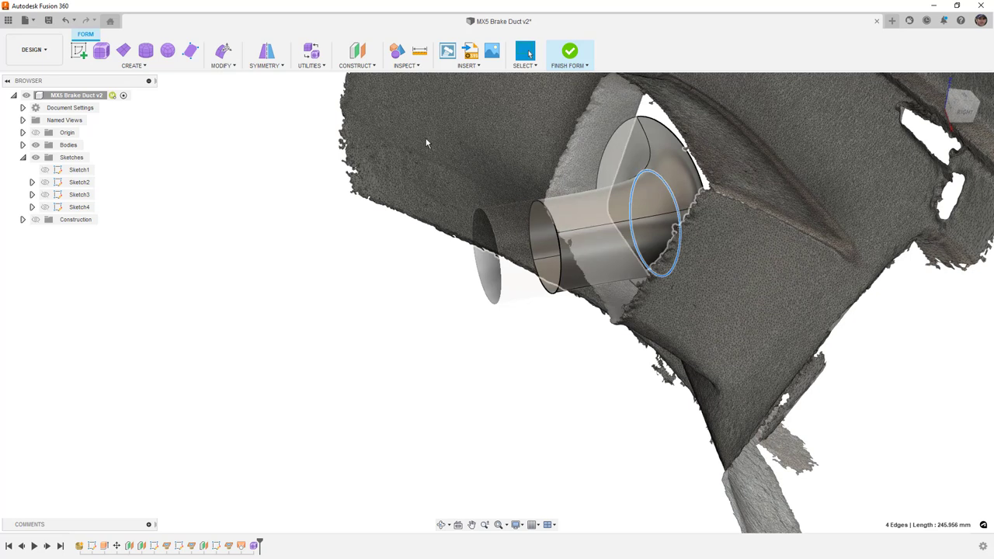
left_click(222, 66)
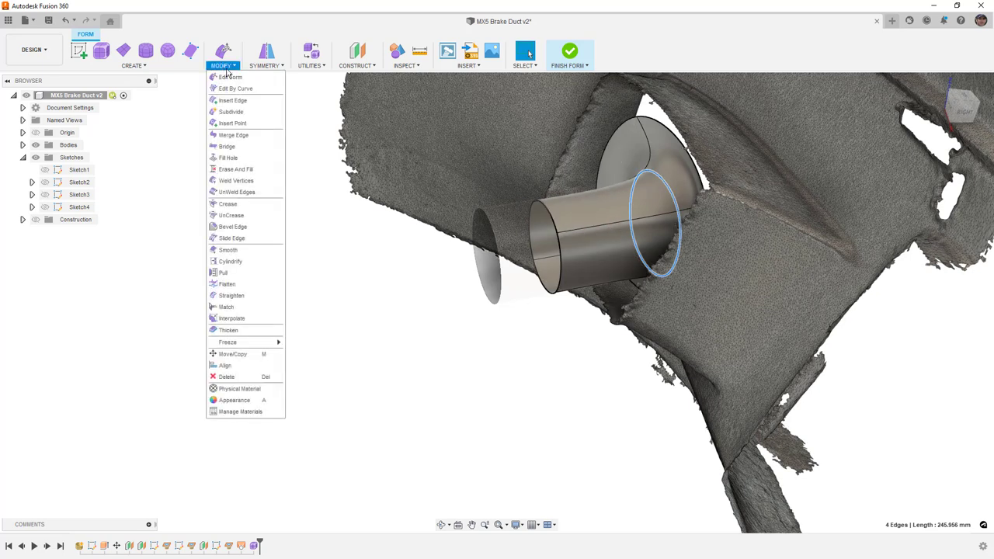
left_click(240, 230)
left_click_drag(647, 266, 608, 269)
left_click(938, 191)
Inspect the duct through the front of the bumper opening and switch the form to box display.
mouse_move(754, 235)
middle_mouse_down("shift")
mouse_move(645, 228)
mouse_move(755, 252)
middle_mouse_up("shift")
middle_click(751, 249)
middle_click(751, 248)
middle_click_drag(726, 285, 752, 258, "shift")
scroll(454, 320, "up", 3)
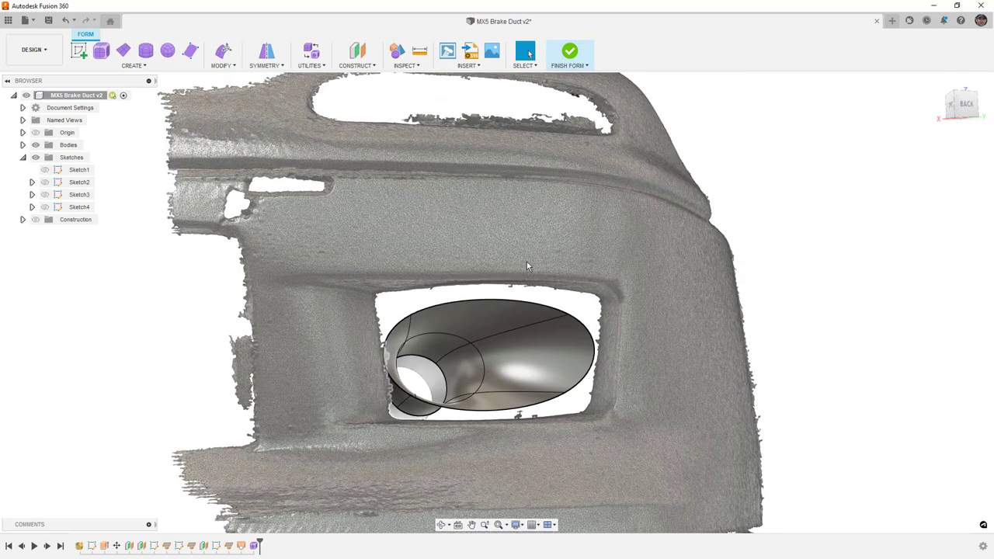
middle_click_drag(413, 377, 472, 349, "shift")
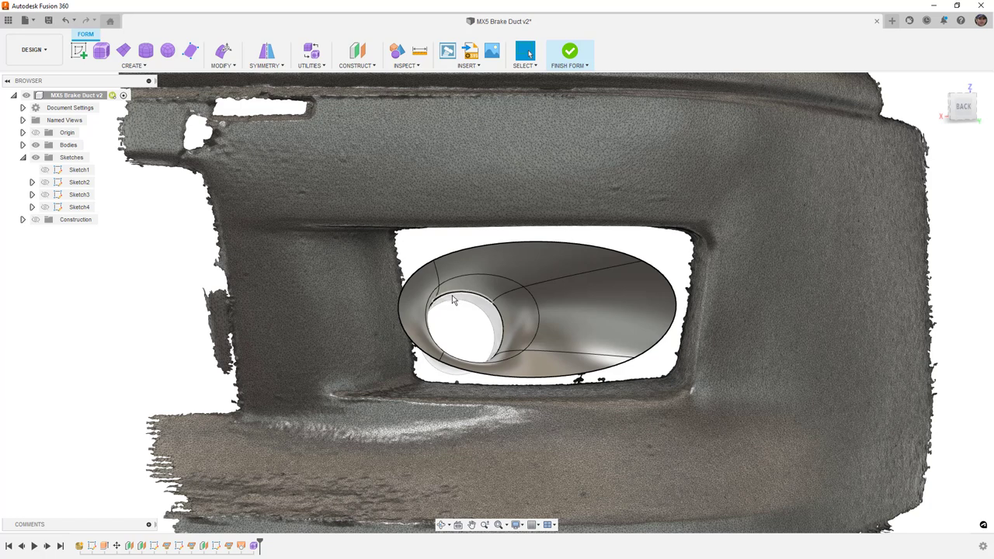
left_click(487, 253)
key("alt+1")
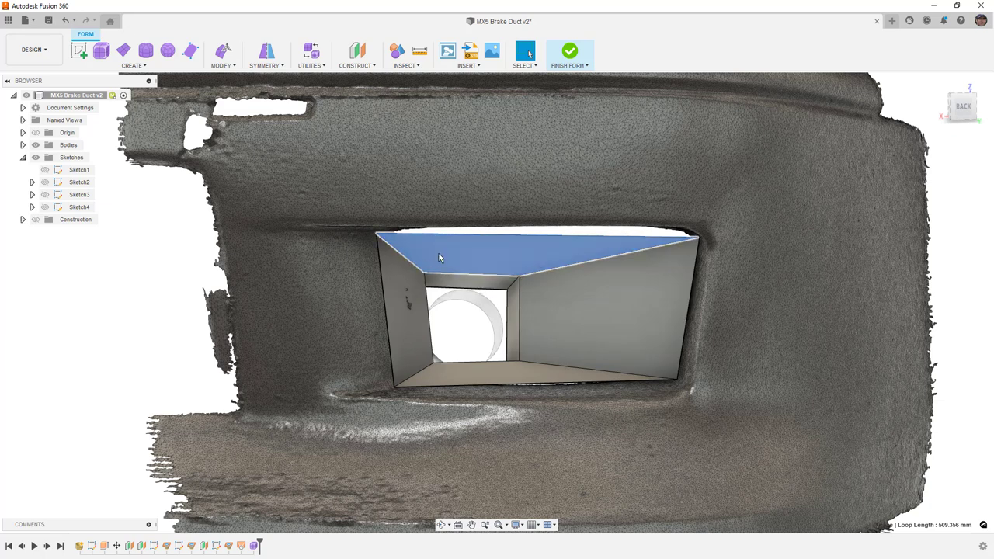
Insert a simple, single-sided edge across the duct's upper face at insert location 0.50.
middle_click_drag(479, 334, 505, 269, "shift")
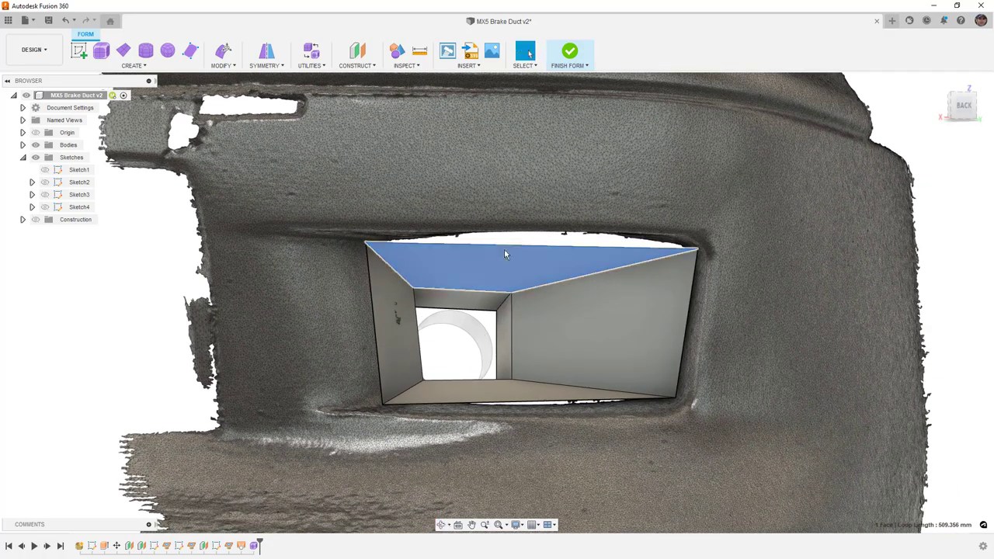
left_click(395, 275)
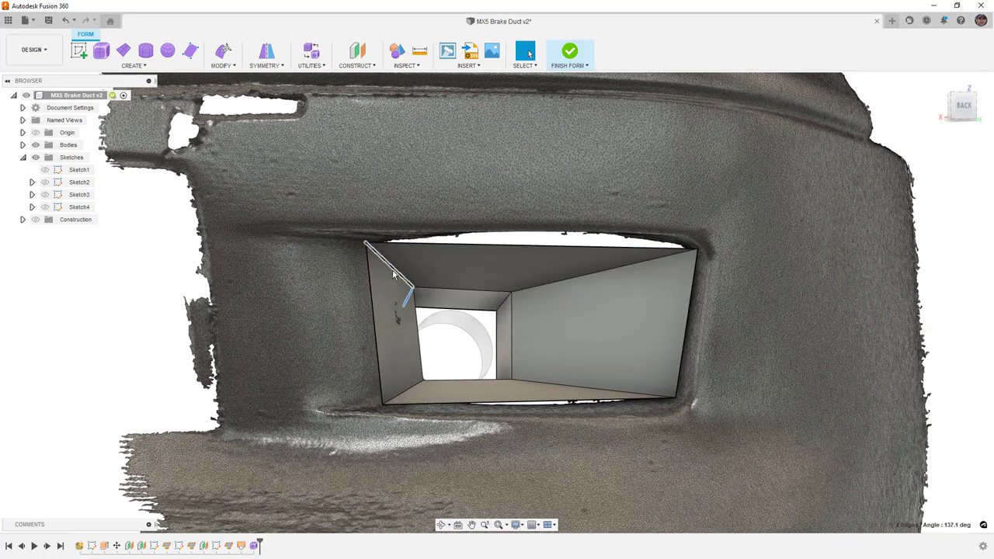
left_click(223, 66)
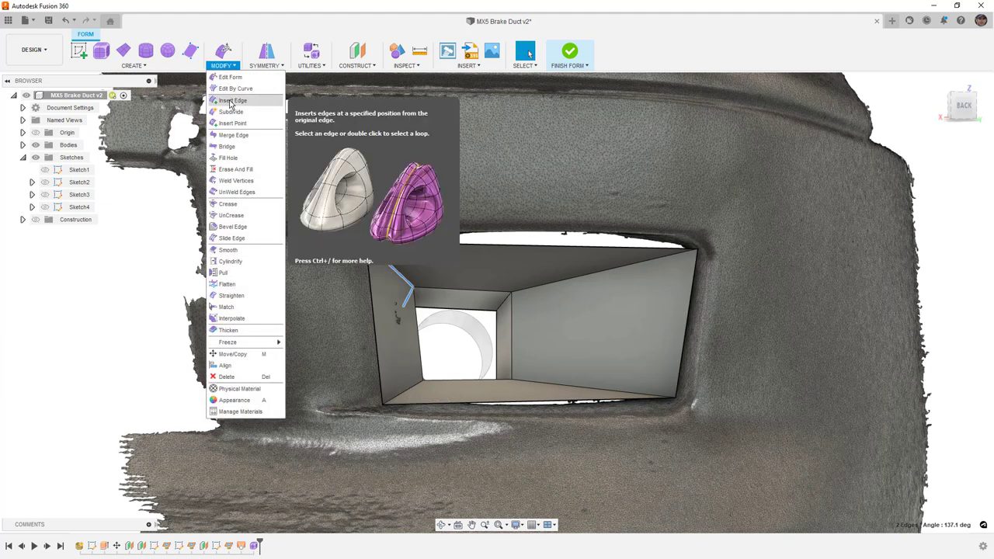
left_click(230, 101)
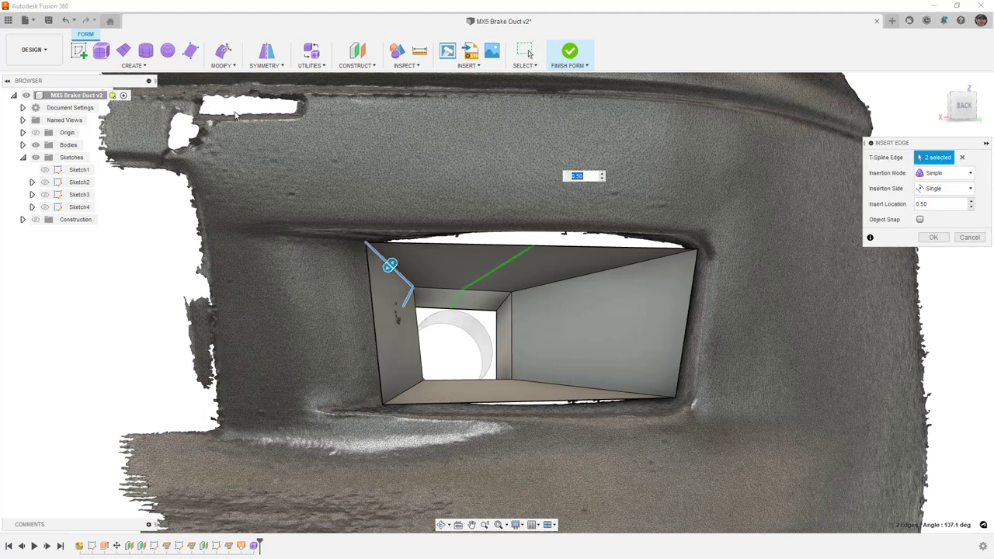
left_click(933, 237)
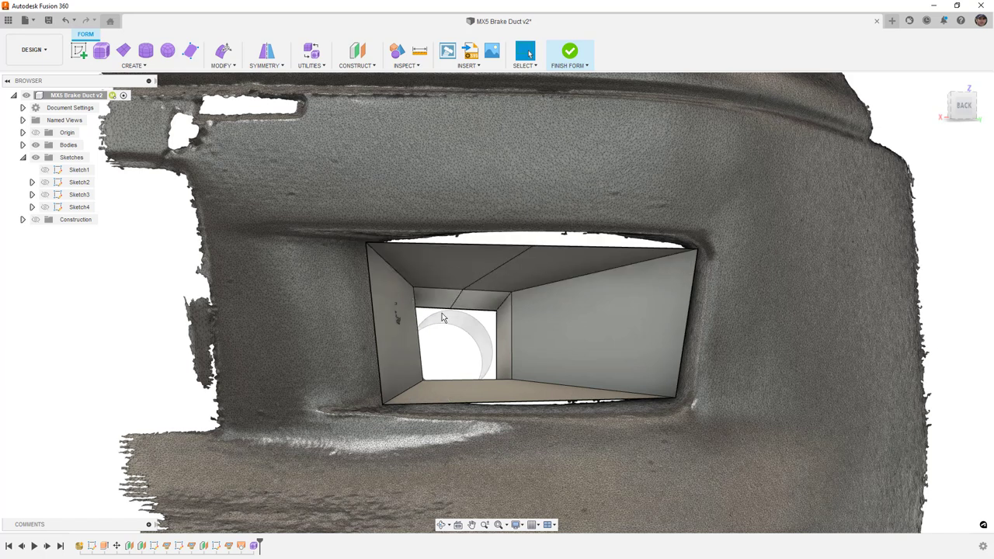
Raise the new upper edge's front vertex to the top of the bumper opening with Edit Form, checking it in smooth display.
left_click(532, 245)
left_click(971, 109)
left_click(229, 53)
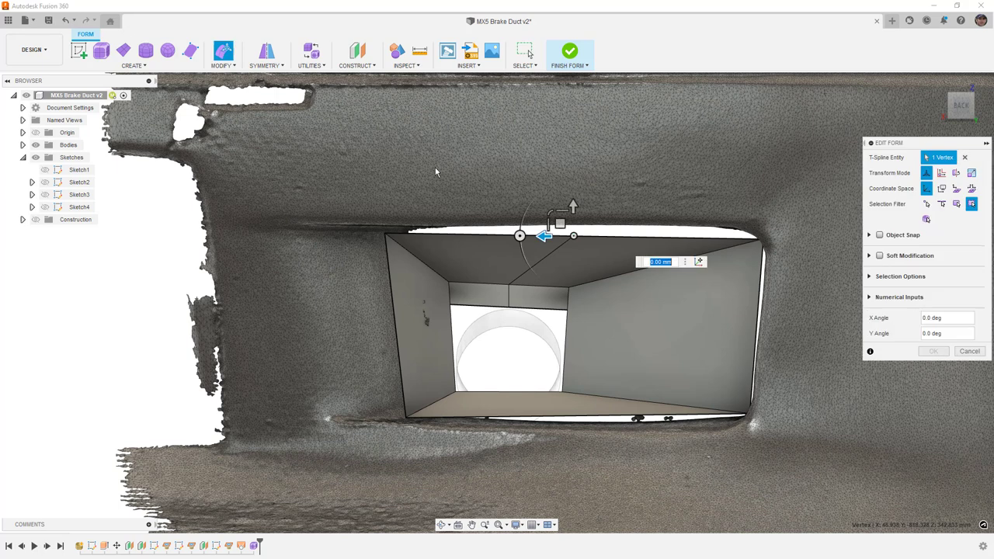
left_click_drag(560, 224, 561, 208)
key("alt+3")
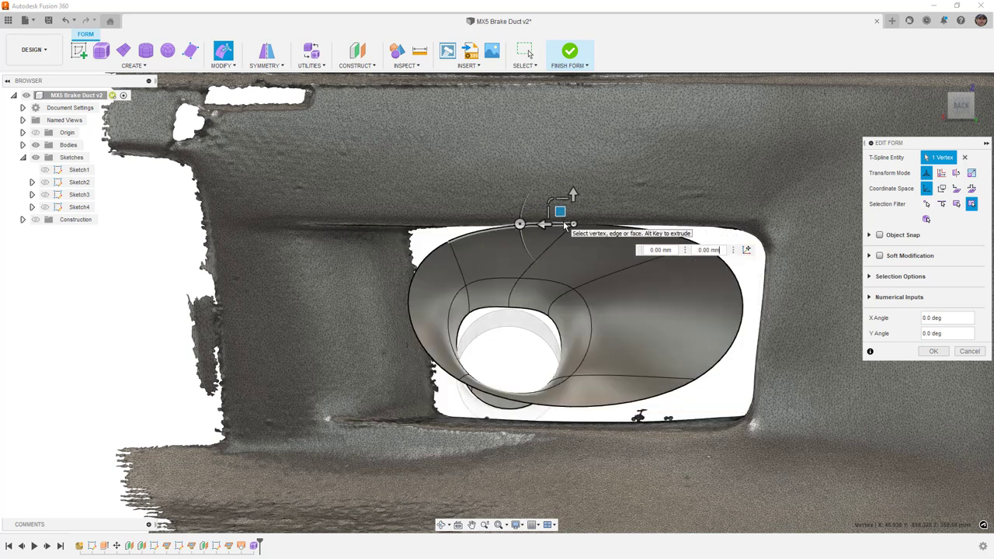
key("alt+1")
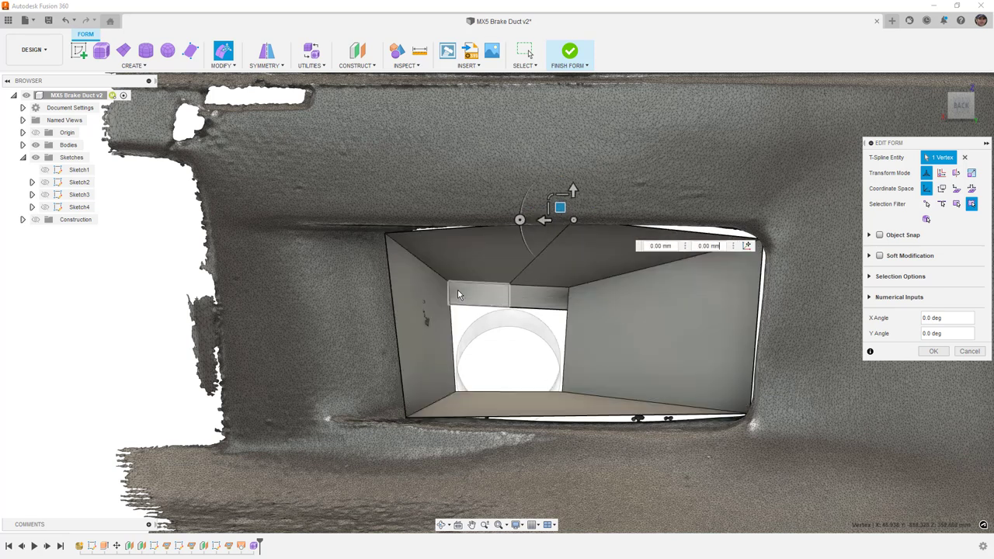
left_click(930, 351)
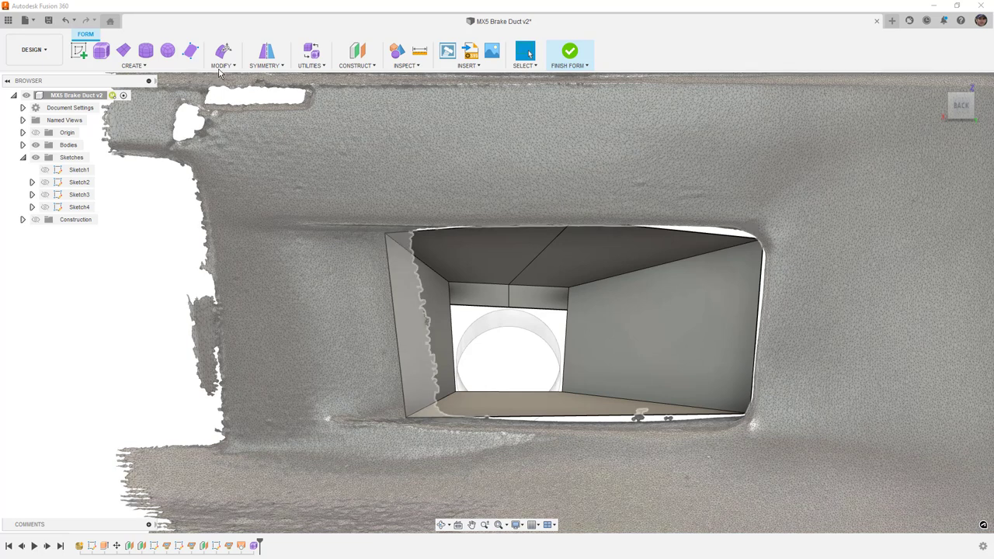
Insert a simple, single-sided edge across the duct's lower face at insert location 0.50.
left_click(222, 64)
left_click(233, 100)
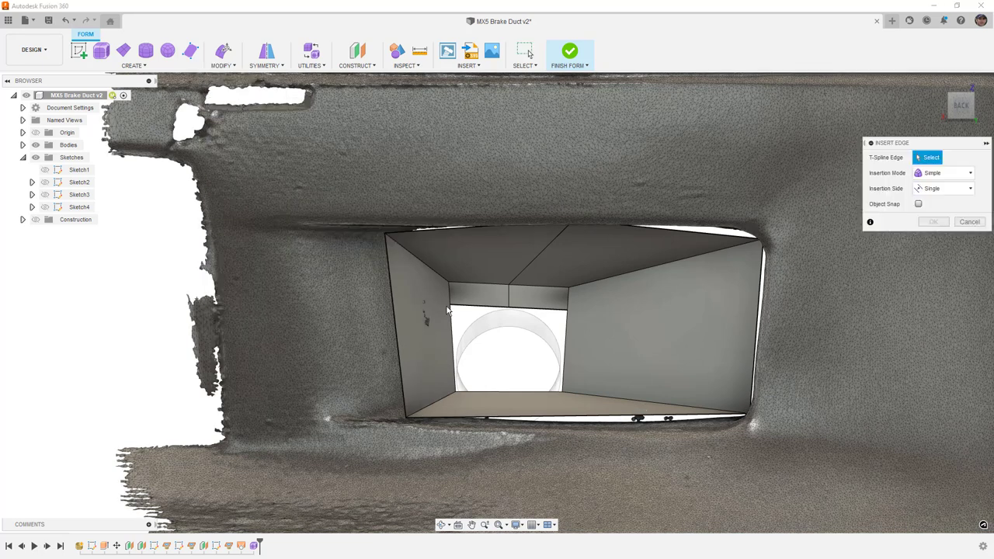
left_click(431, 404)
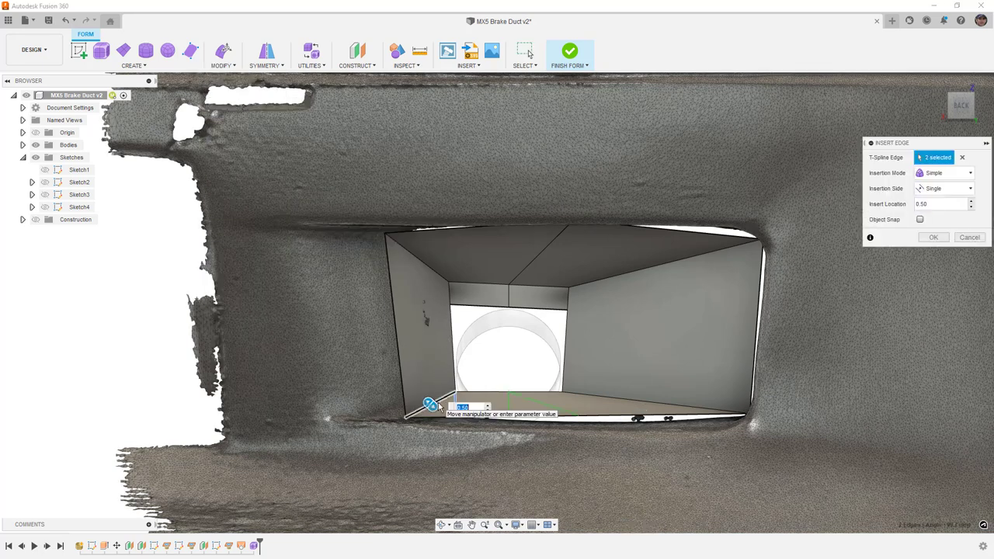
left_click(970, 238)
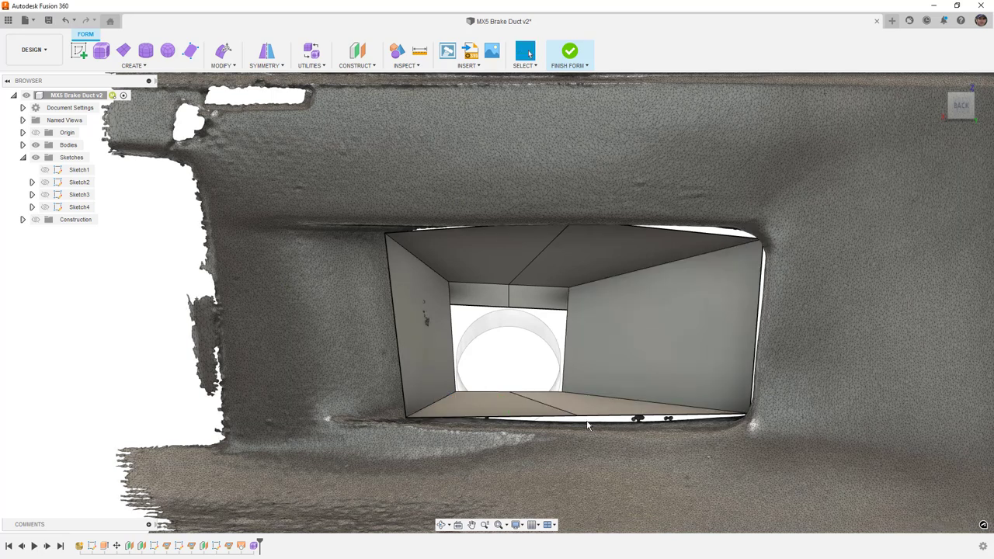
Lower the new bottom edge toward the base of the bumper opening with Edit Form, and check the fit from below.
left_click(576, 416)
left_click(223, 51)
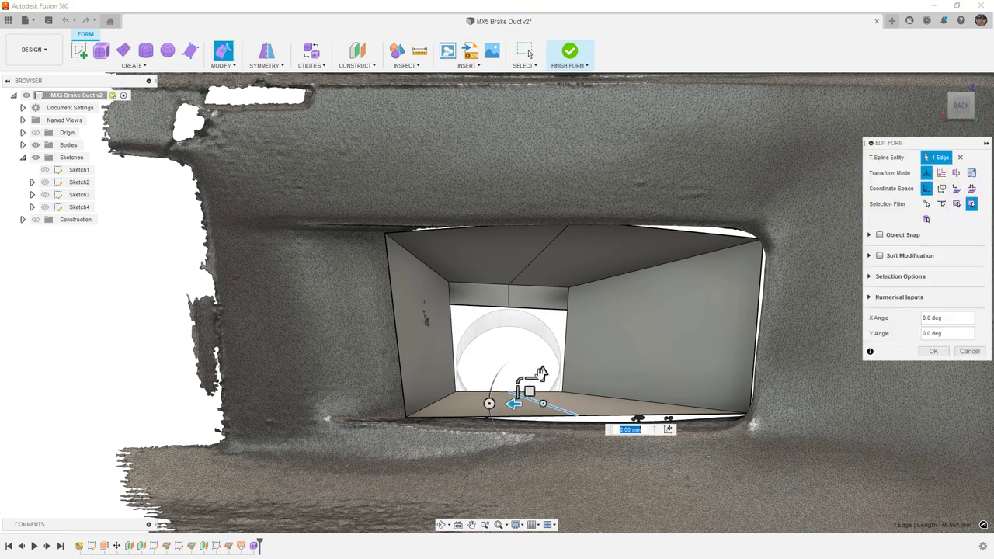
left_click_drag(530, 399, 532, 402)
middle_click_drag(565, 364, 609, 401, "shift")
mouse_move(613, 400)
middle_mouse_down("shift")
mouse_move(611, 381)
mouse_move(610, 396)
middle_mouse_up("shift")
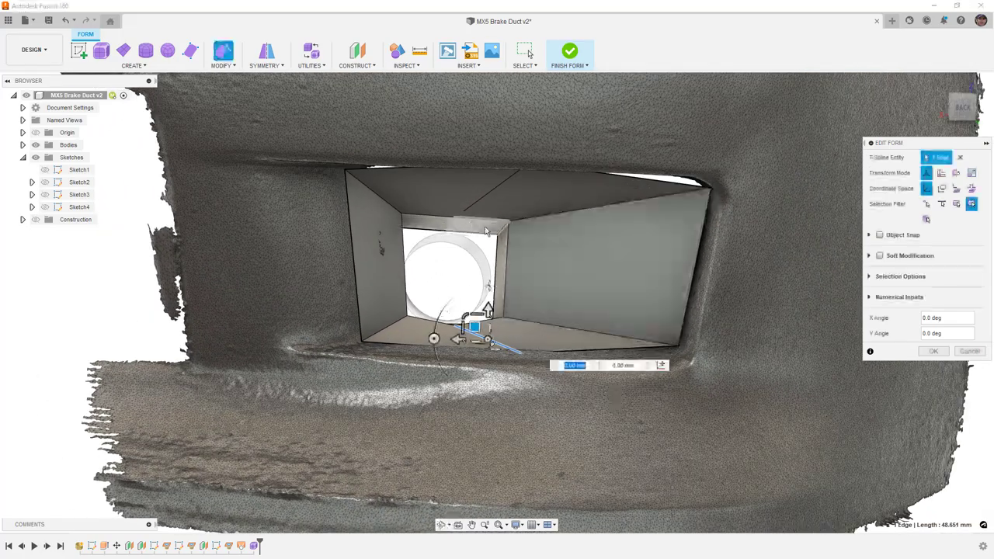
middle_click_drag(503, 290, 489, 194, "shift")
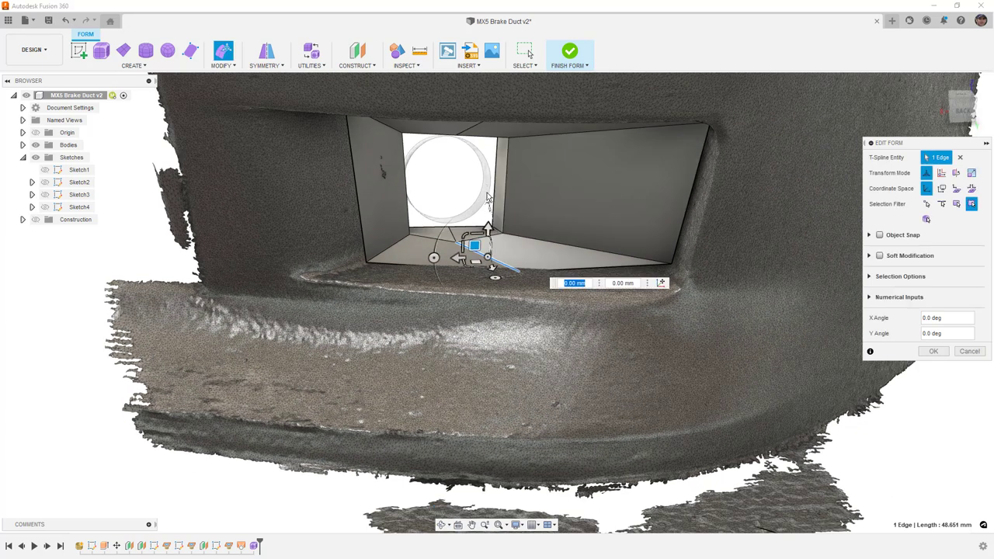
scroll(488, 200, "up", 2)
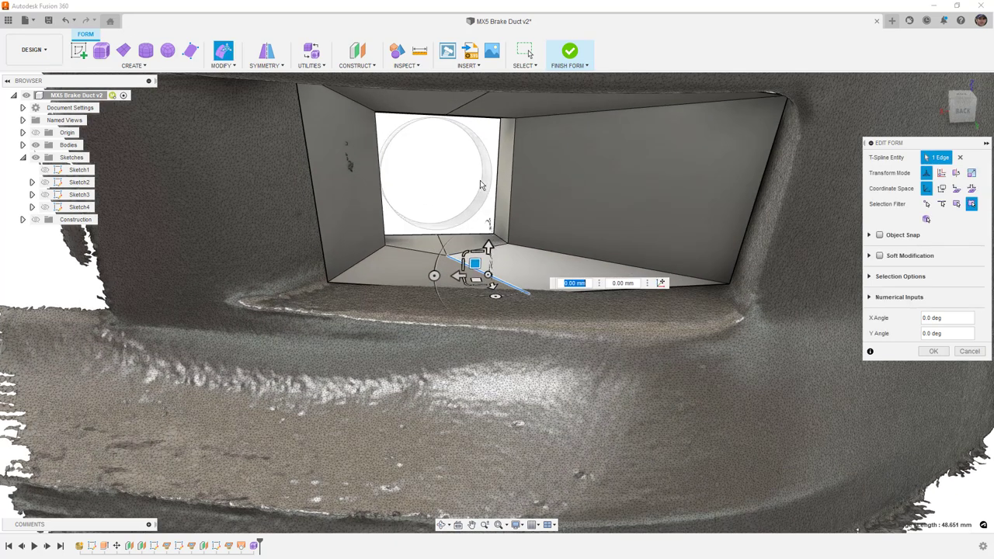
left_click(461, 188)
middle_click_drag(460, 189, 459, 175, "shift")
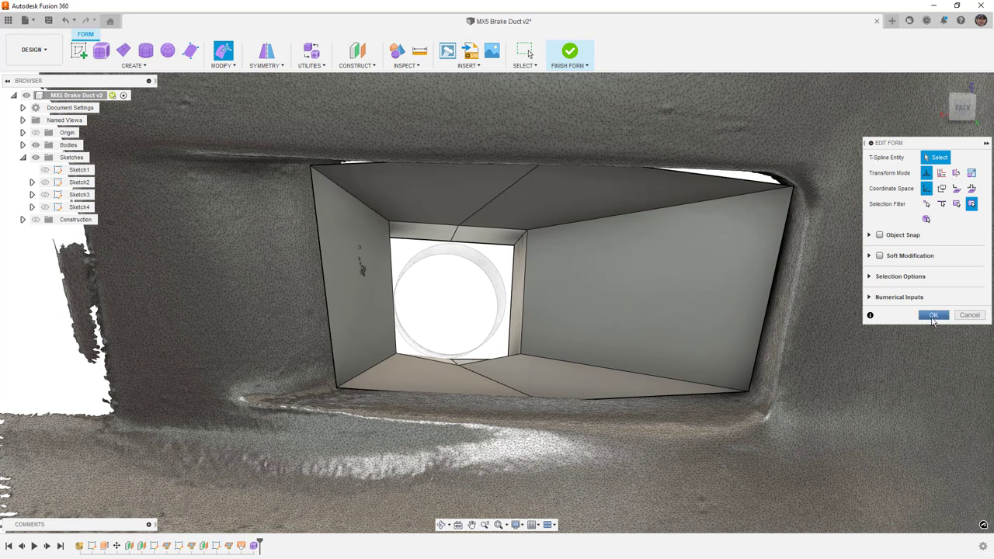
left_click(933, 316)
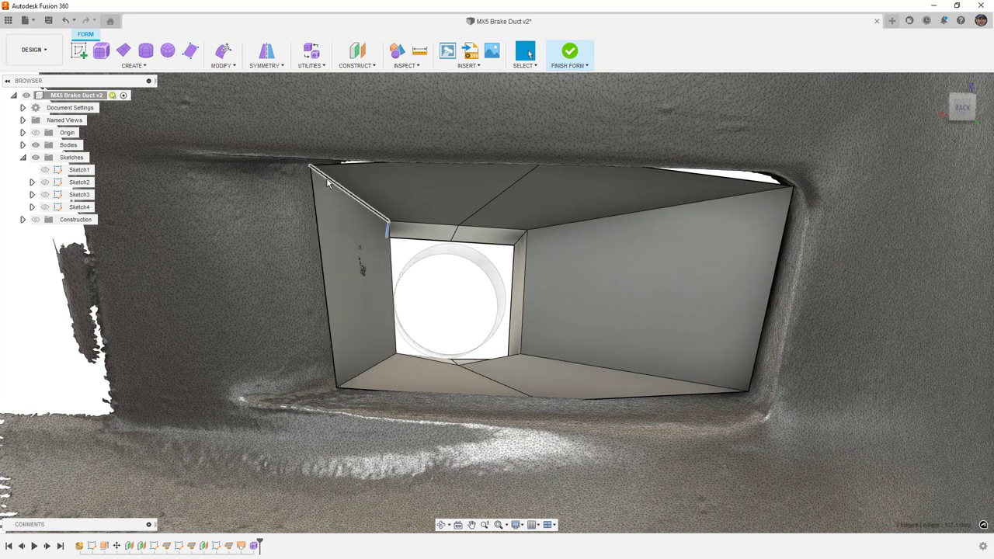
Insert an edge across the duct's narrow side wall, measured from its upper corner edge, at insert location -0.5.
left_click(223, 54)
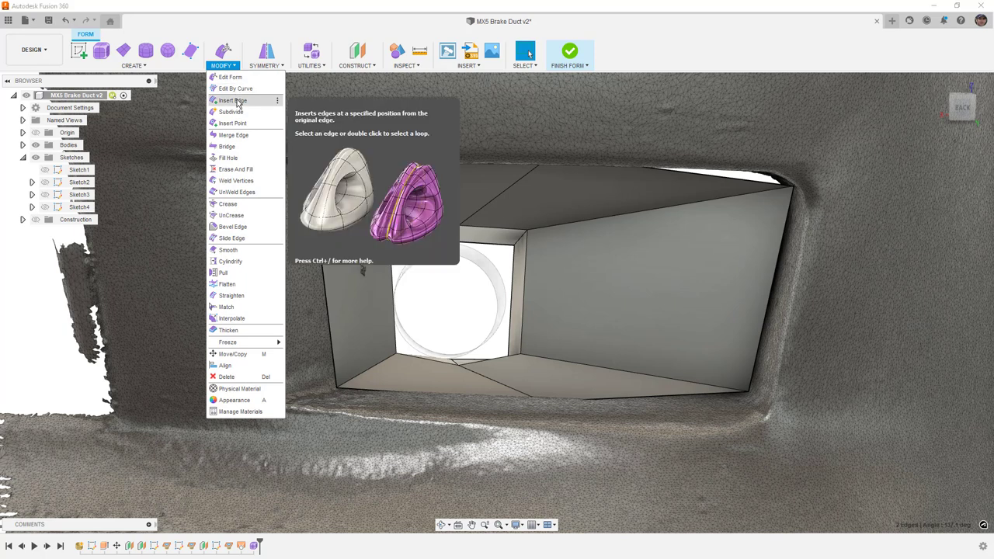
left_click(233, 101)
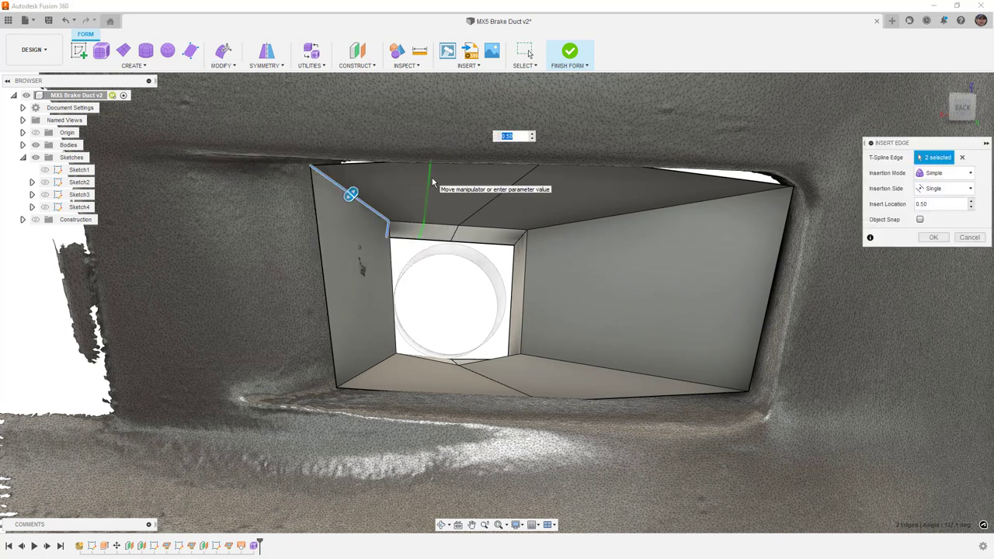
left_click_drag(364, 190, 341, 423)
type("-")
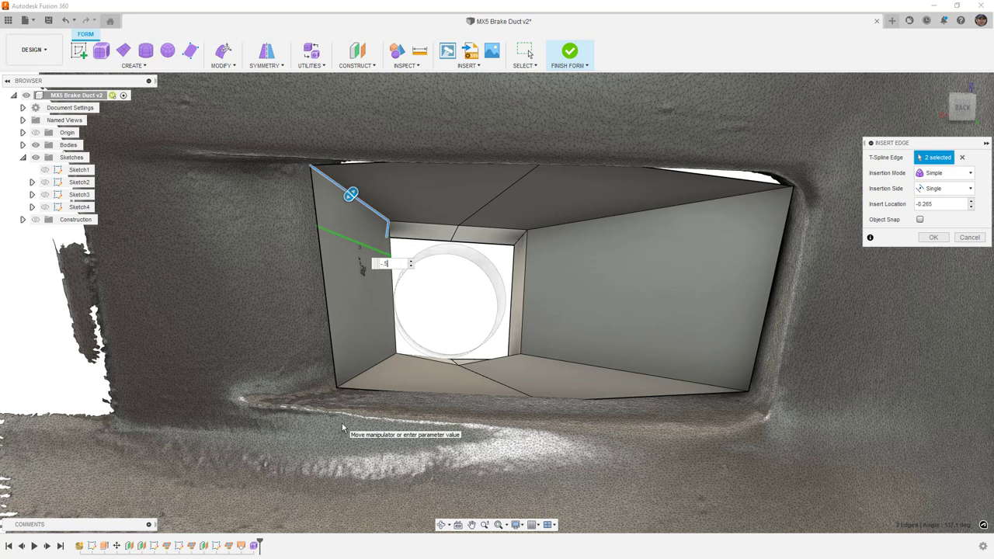
type(".5")
key("Return")
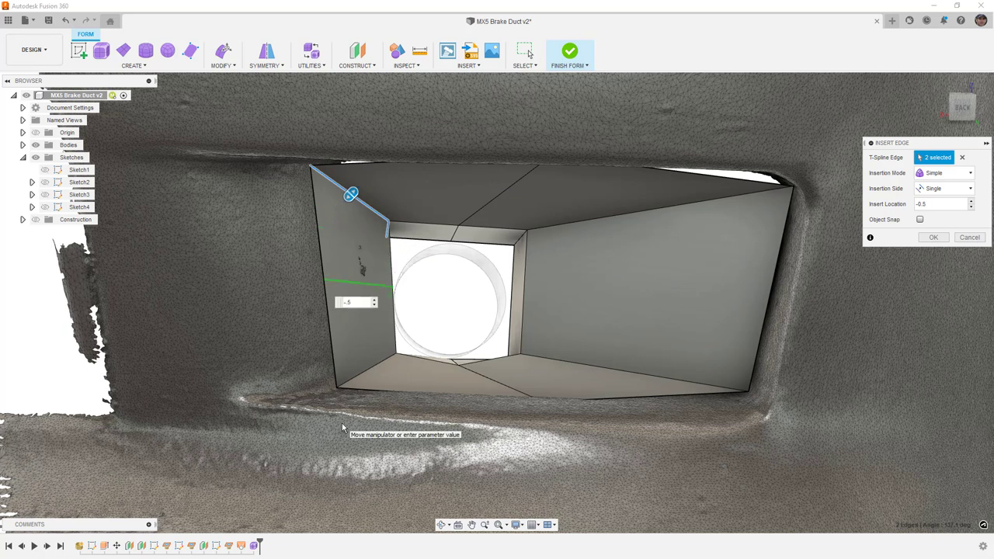
left_click(933, 237)
Insert another edge across the opposite, longer side wall of the duct at insert location -0.50.
right_click(458, 299)
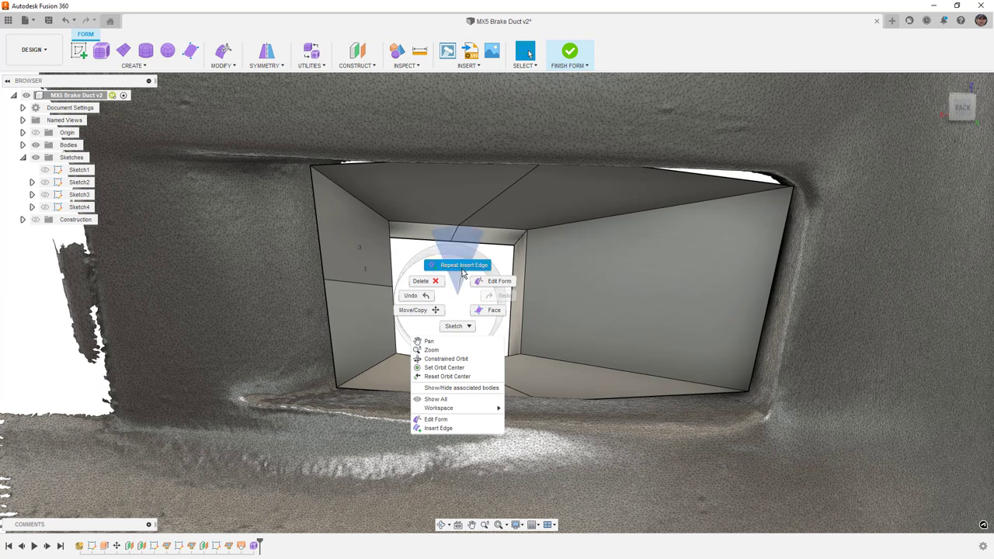
left_click(462, 265)
left_click(549, 362)
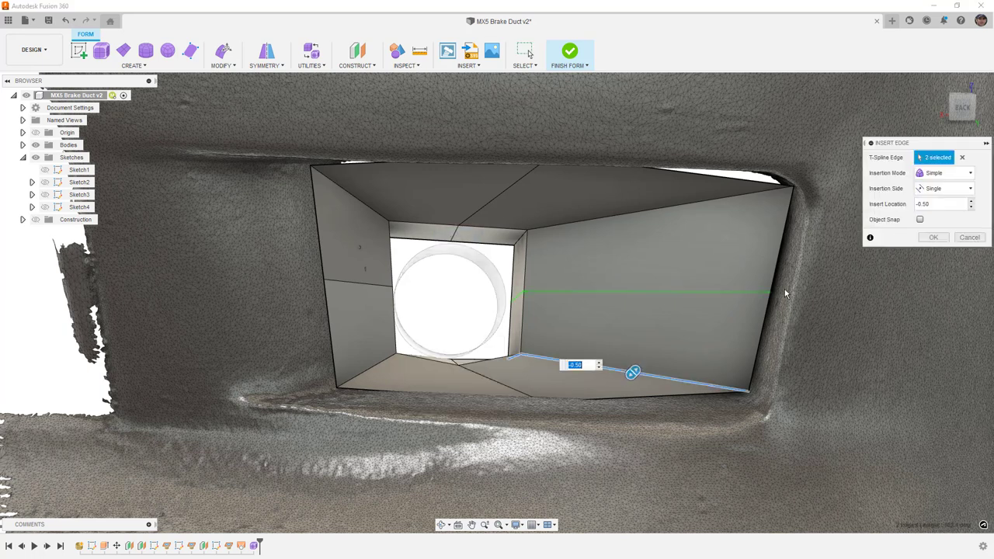
left_click(933, 239)
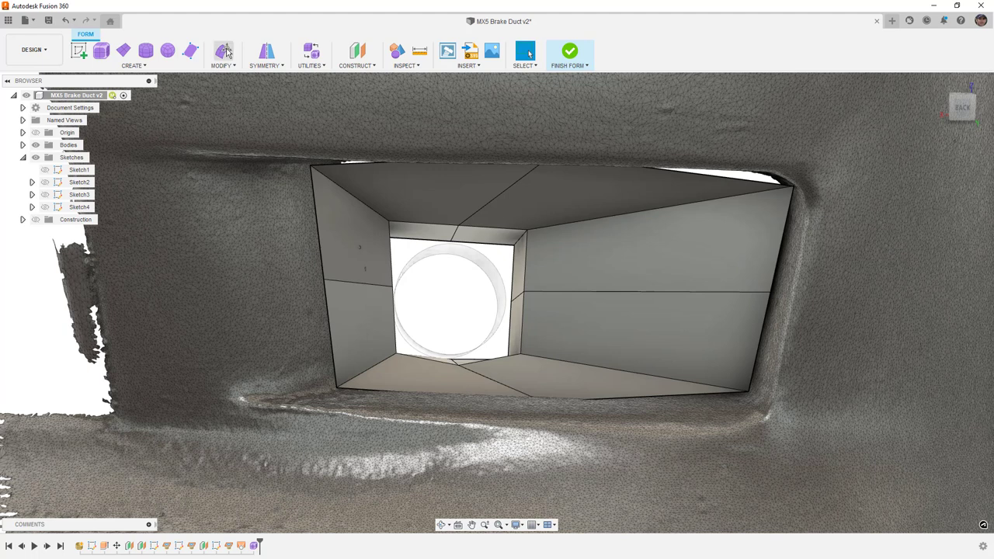
Move the two new side edges outward by about 4 mm and 3 mm with Edit Form, and check the duct in smooth display.
left_click(223, 52)
left_click(368, 285)
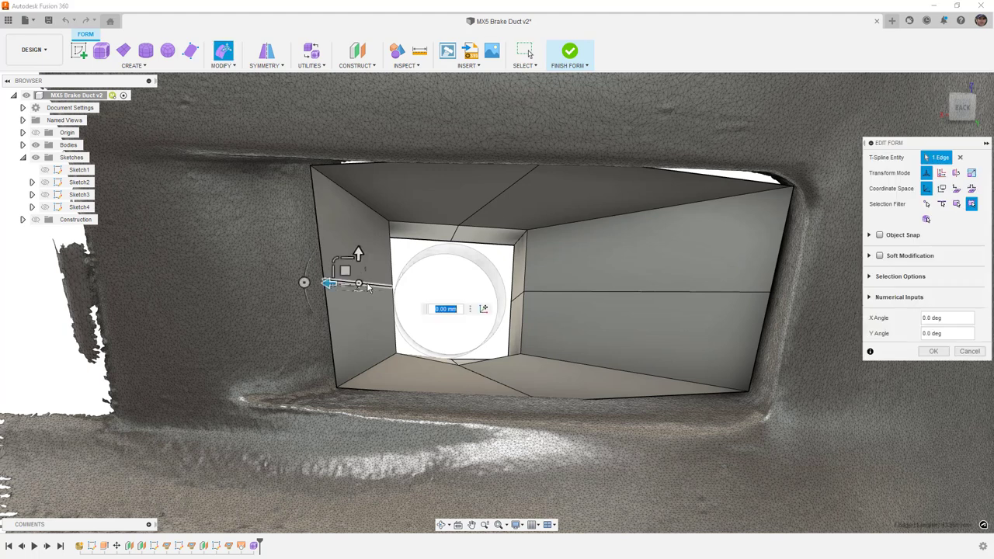
left_click_drag(339, 281, 339, 270)
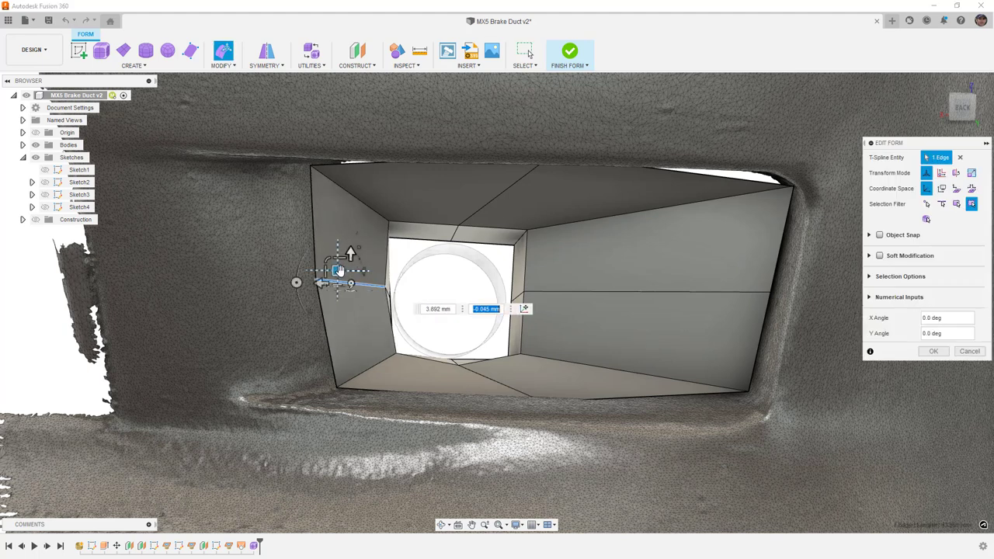
left_click(590, 291)
left_click_drag(632, 278, 637, 281)
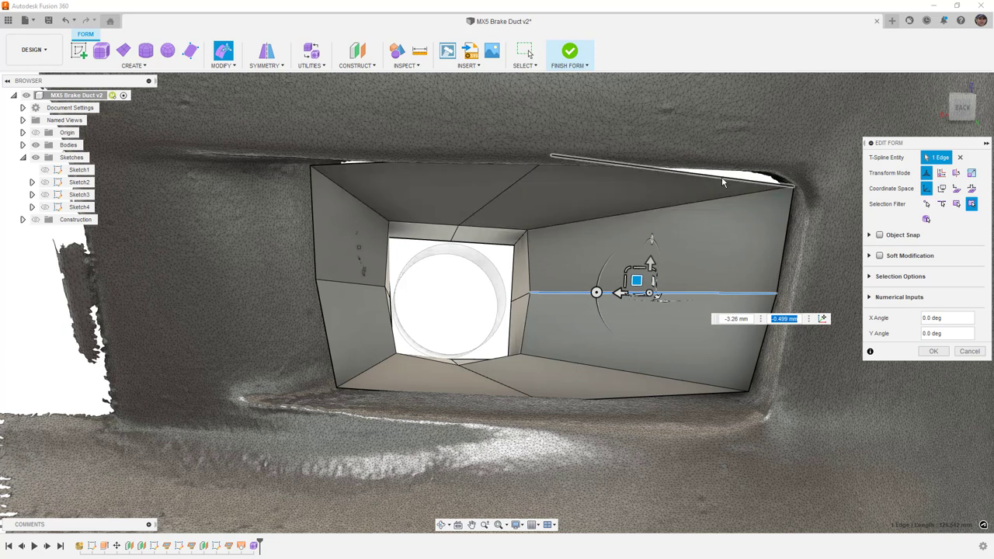
key("alt+3")
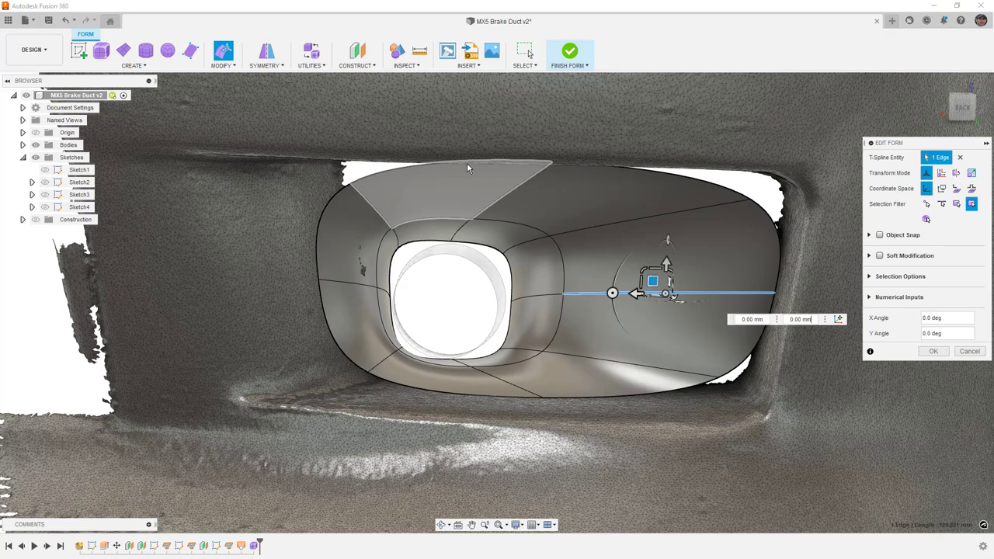
Deselect the side wall edge, finish the Edit Form changes, and switch the duct to box display.
middle_click_drag(488, 305, 377, 267, "shift")
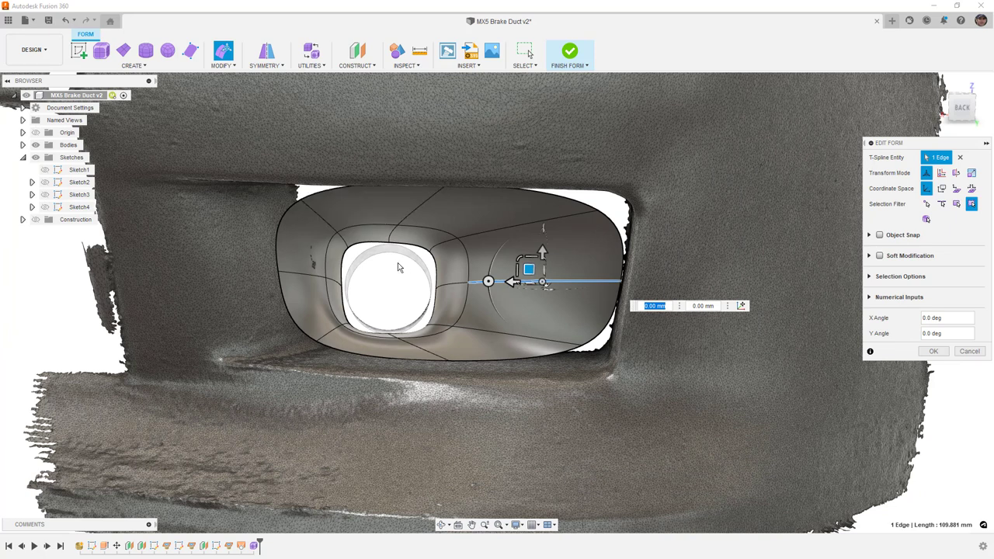
left_click(635, 215)
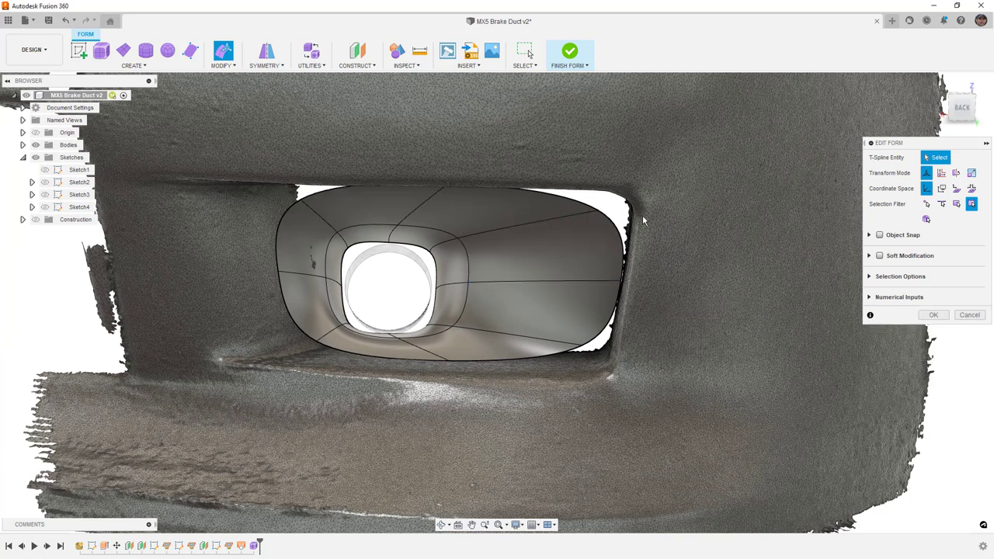
left_click(929, 314)
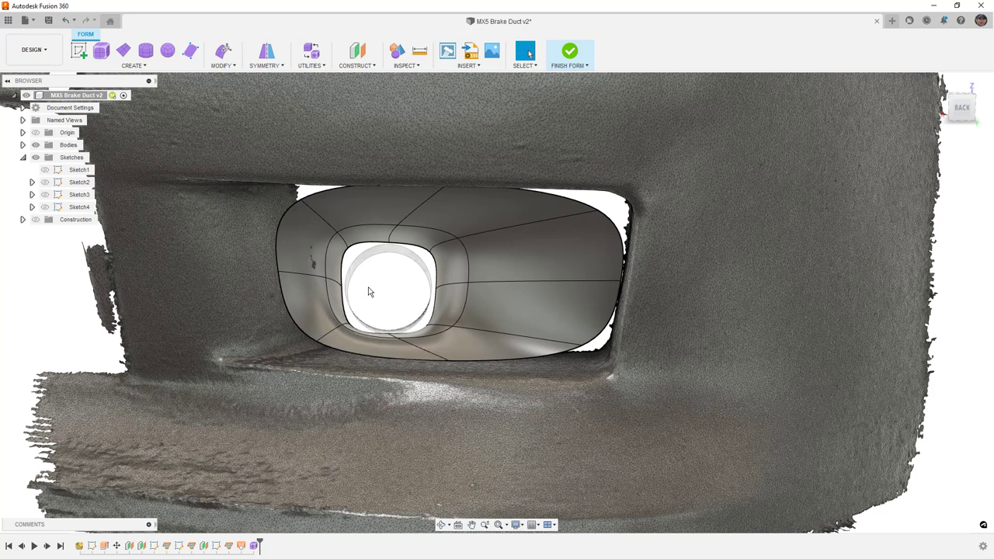
key("ctrl+1")
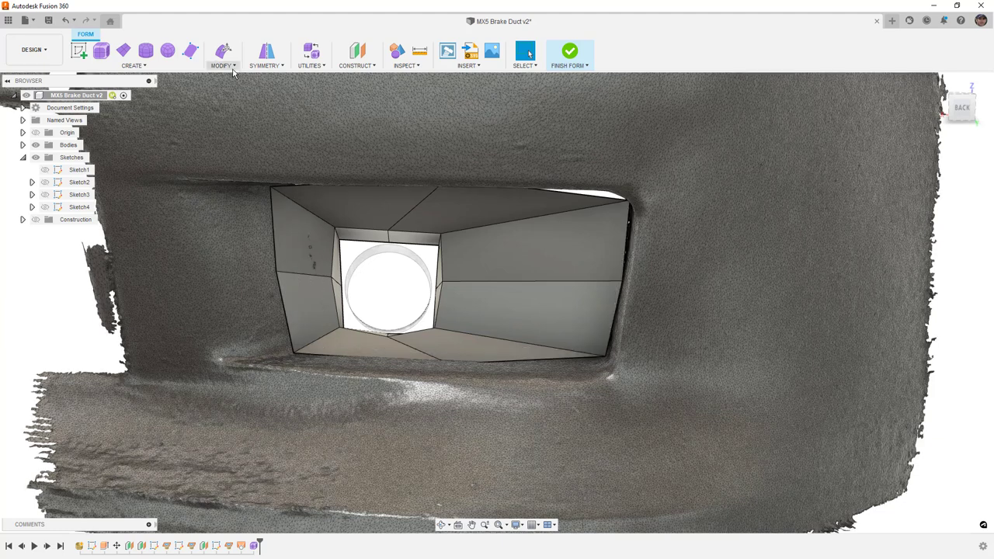
left_click(223, 62)
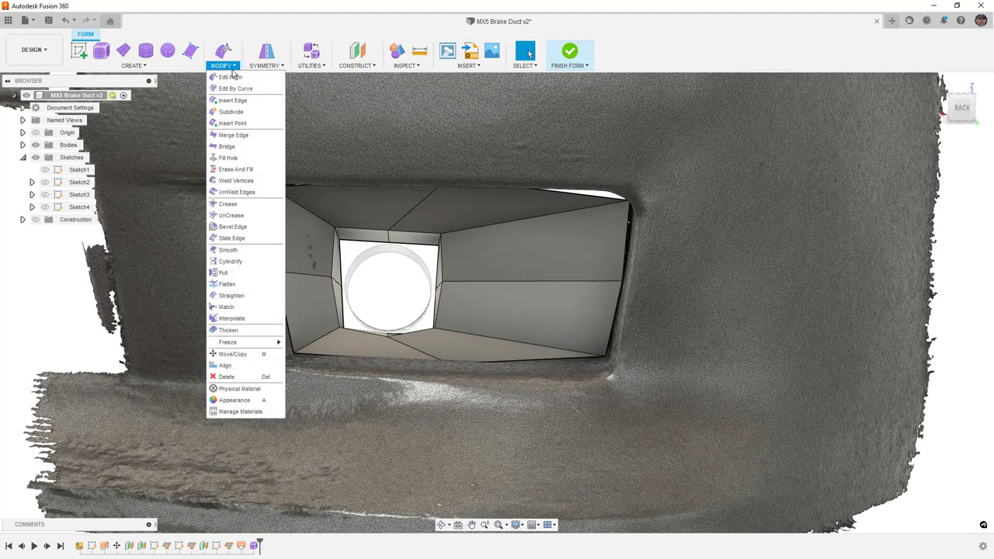
left_click(247, 229)
left_click(299, 208)
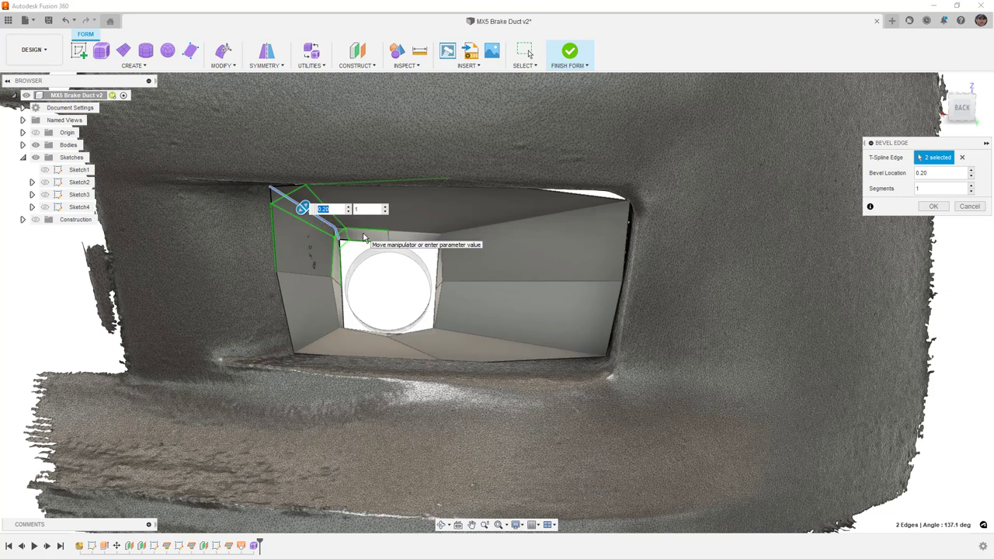
left_click_drag(364, 237, 338, 233)
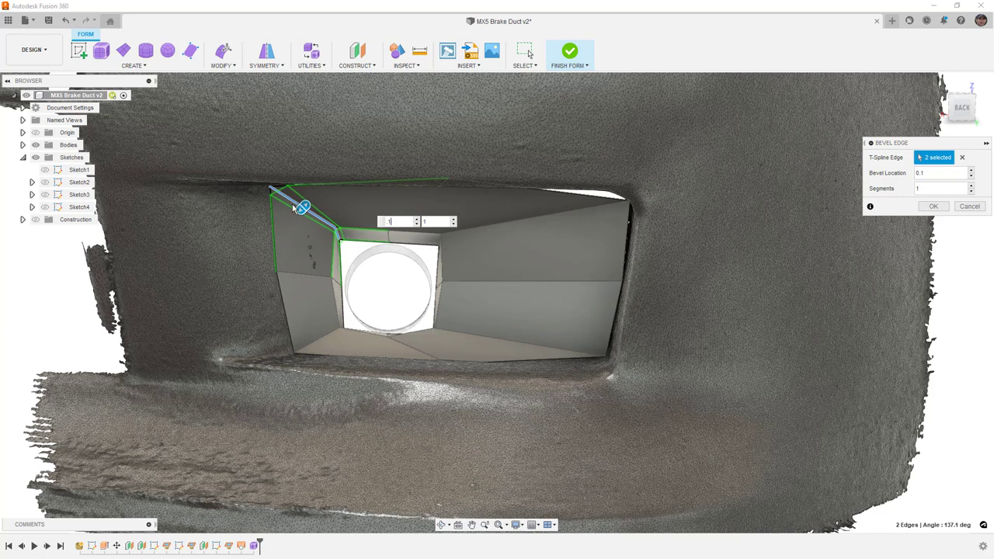
scroll(297, 207, "up", 5)
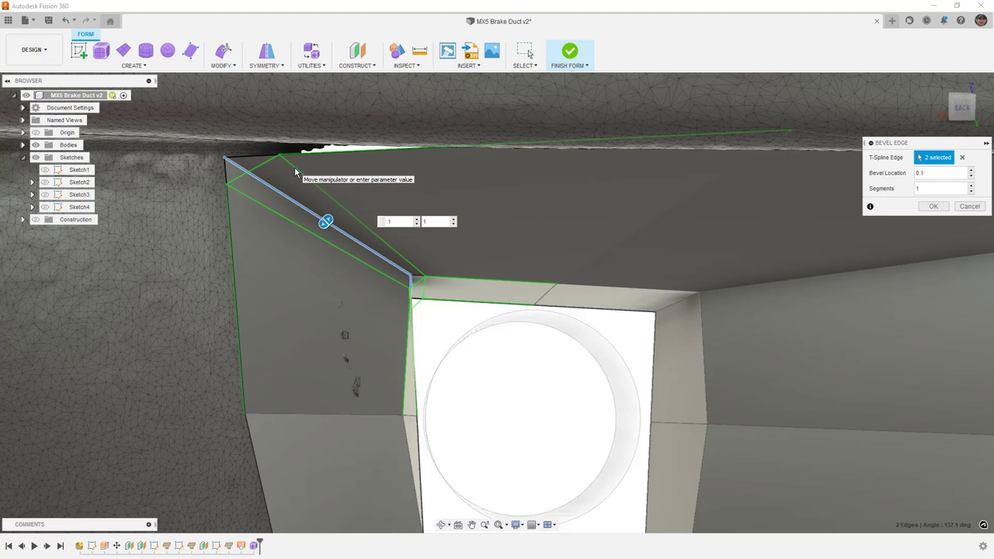
left_click(970, 206)
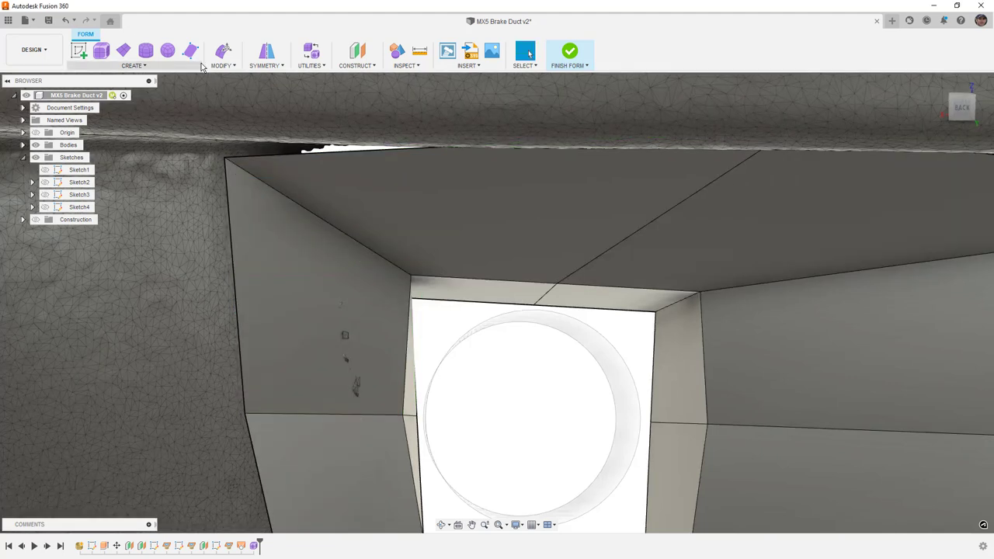
Try inserting a single-sided edge beside the narrow side's upper corner edge at insert location -0.093, and check it in smooth display.
left_click(222, 65)
left_click(234, 101)
left_click(253, 180)
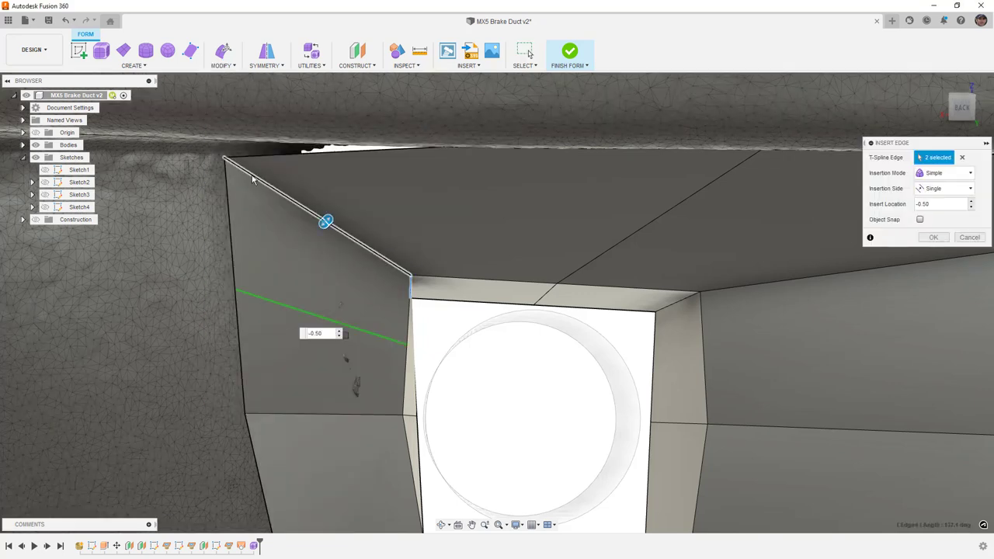
left_click_drag(324, 222, 415, 162)
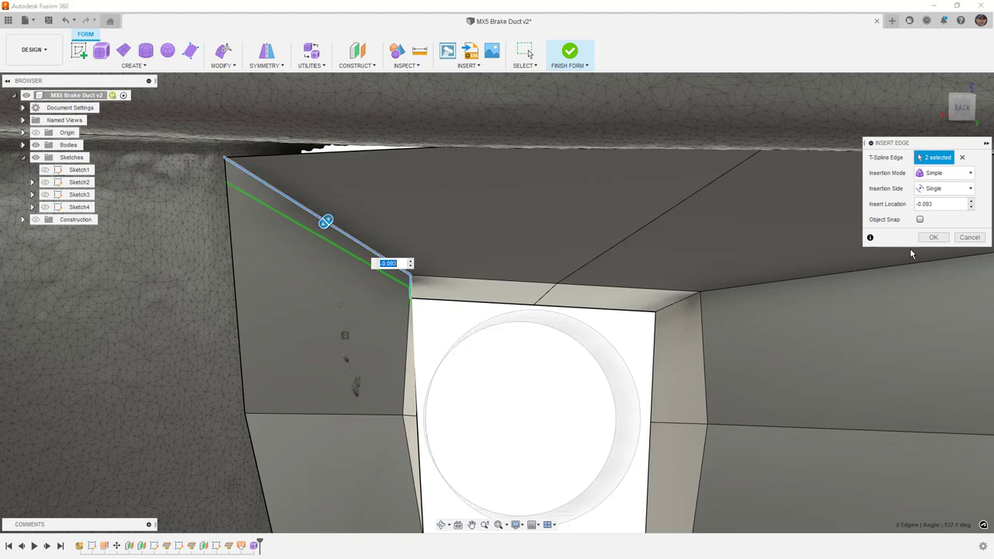
left_click(933, 237)
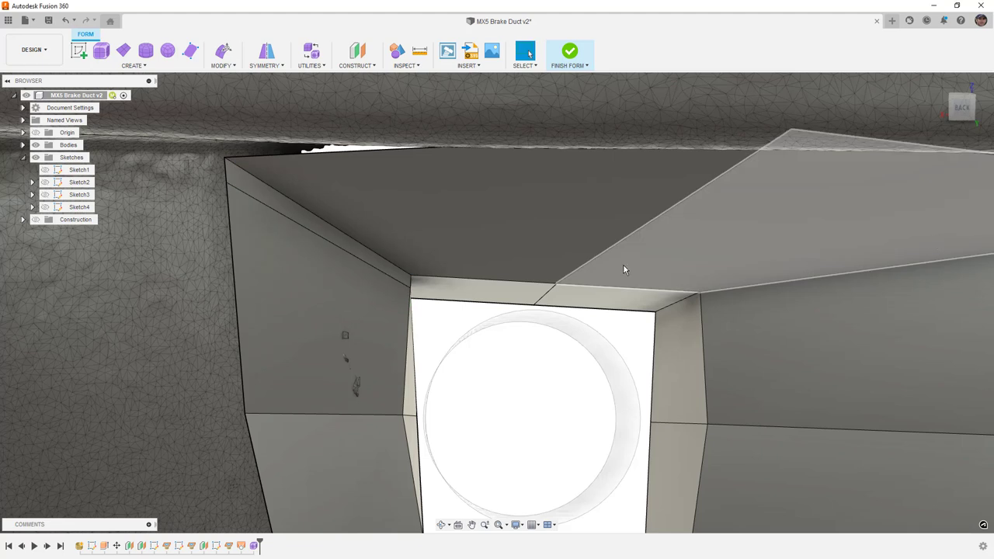
key("alt+3")
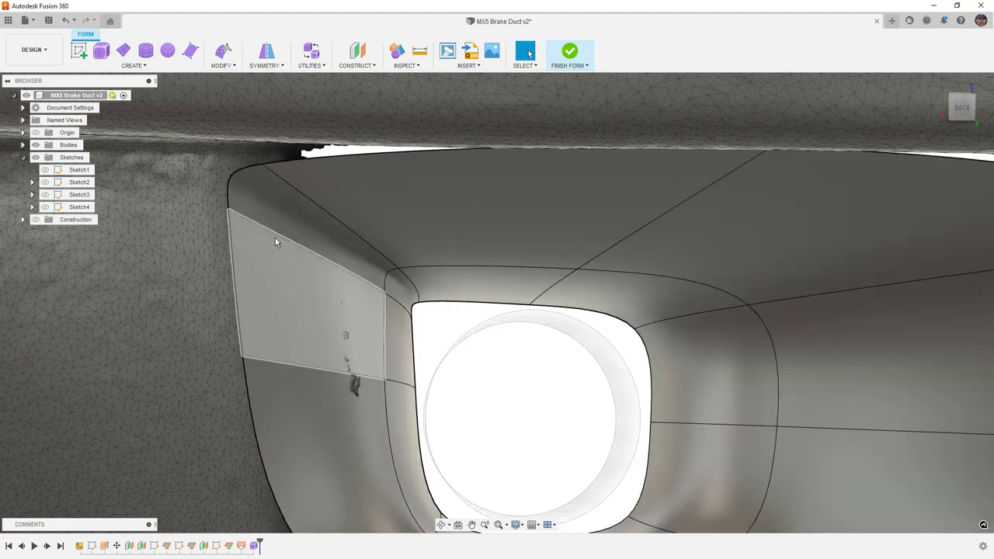
key("alt+1")
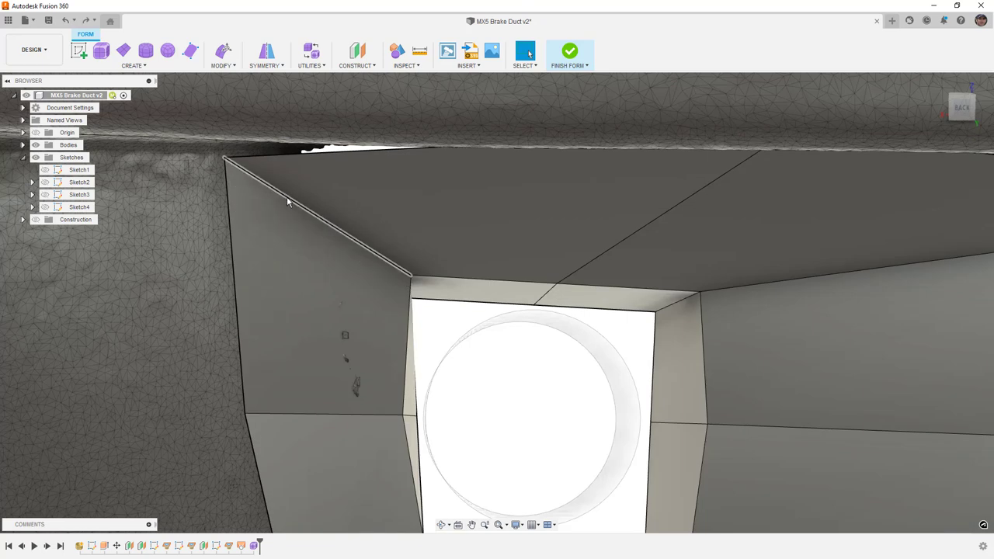
Bevel the upper corner edge on the duct's narrow side at bevel location 0.1 with 1 segment, and check it in smooth display.
left_click(288, 201)
left_click(222, 66)
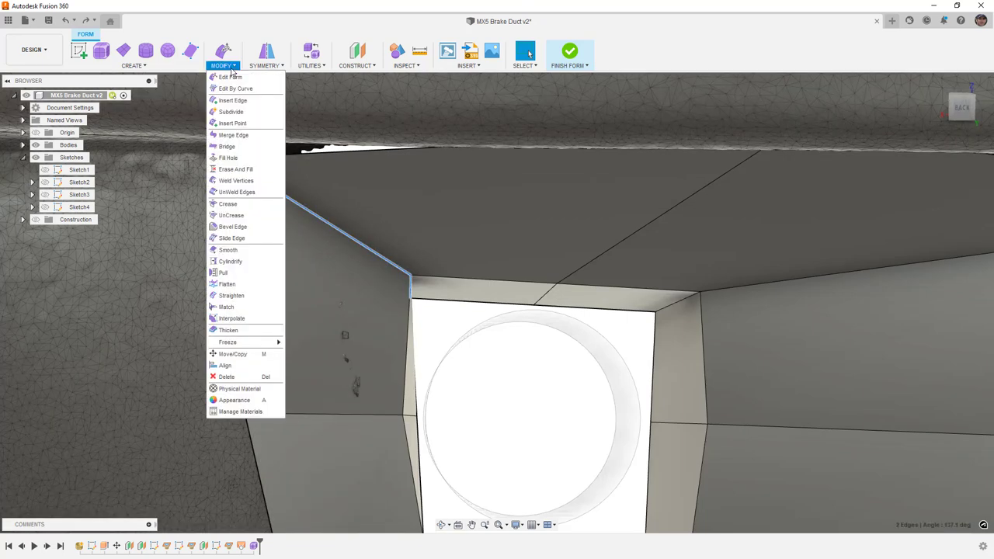
left_click(233, 226)
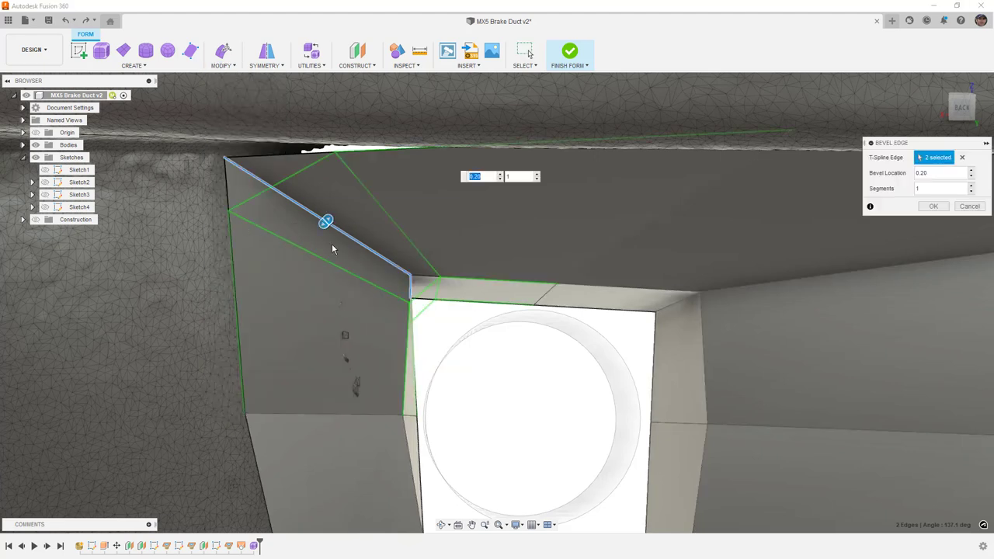
key("BackSpace")
type(".1")
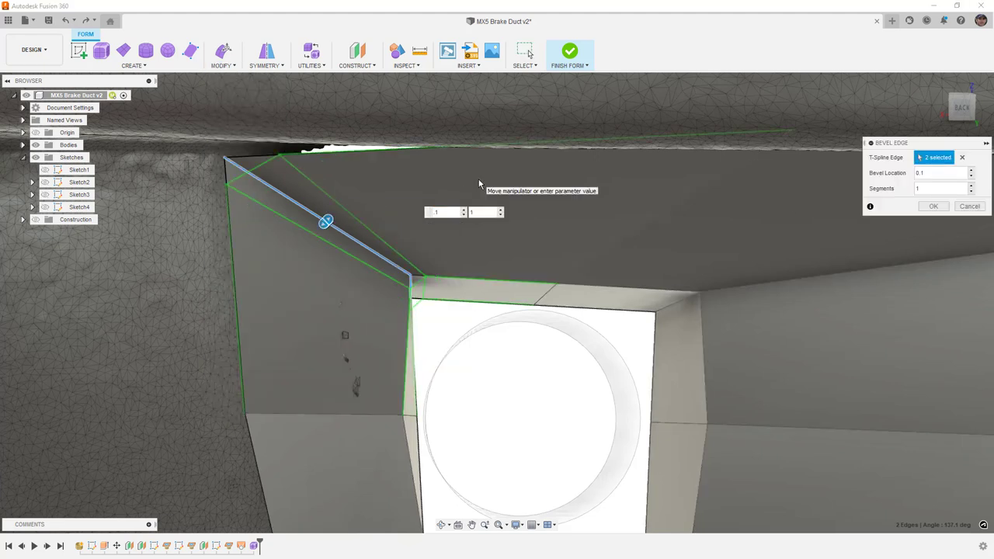
left_click(933, 206)
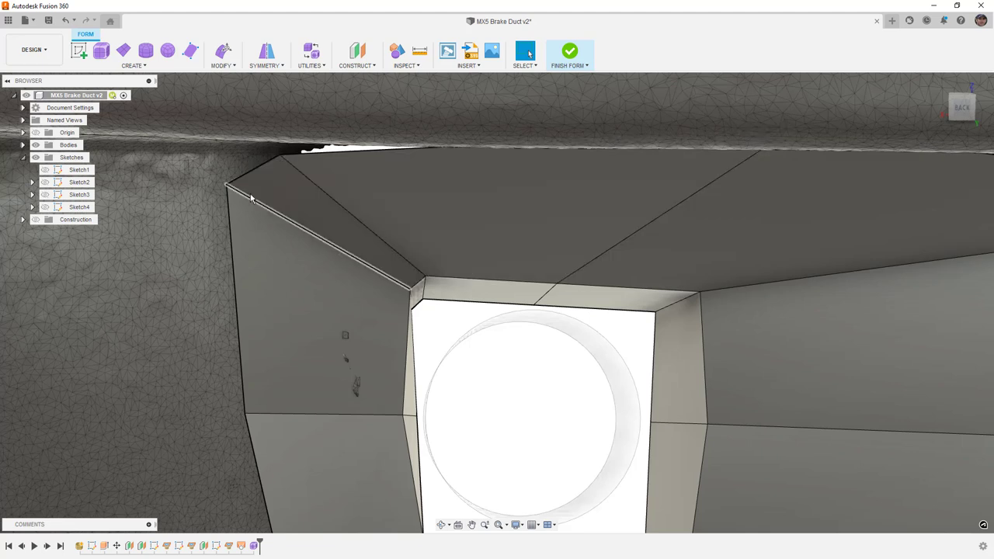
key("ctrl+3")
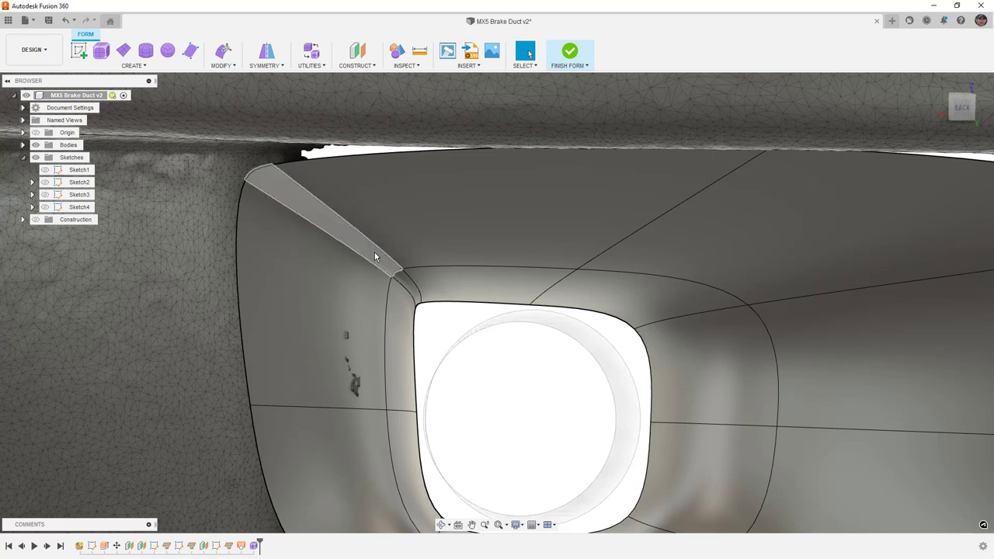
Bevel the lower corner edge on the duct's narrow side at bevel location 0.10, previewing 2 and 4 segments but applying 1.
scroll(373, 251, "down", 5)
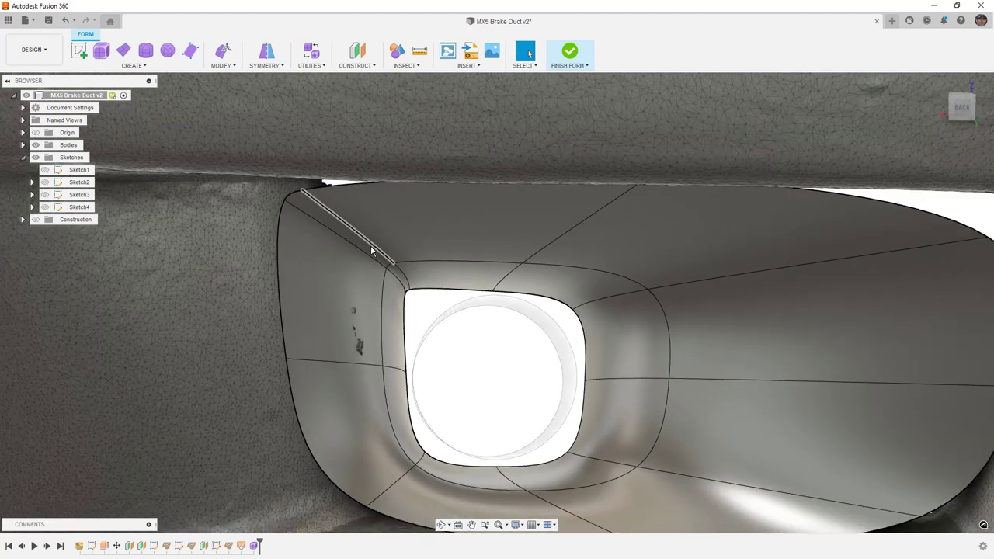
left_click(382, 441)
left_click(222, 65)
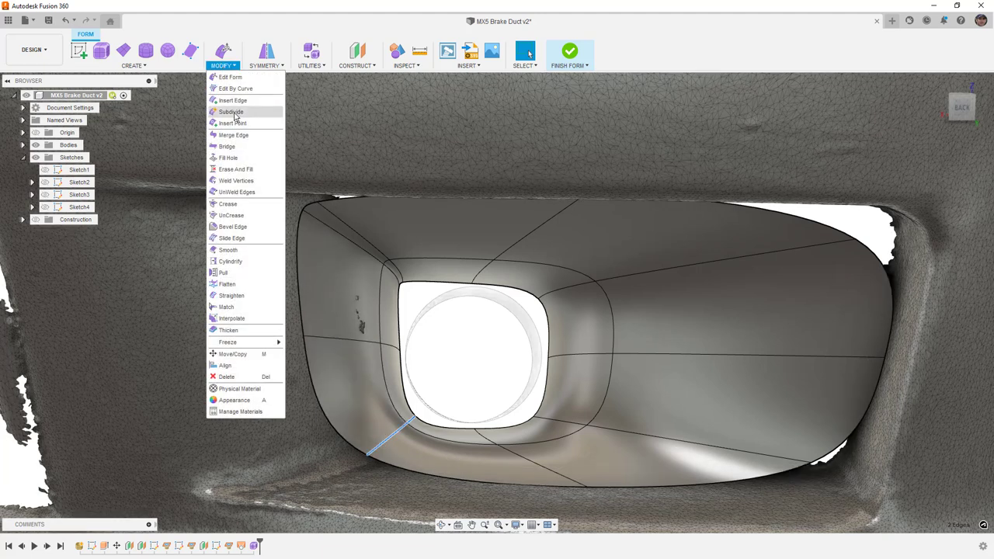
left_click(240, 230)
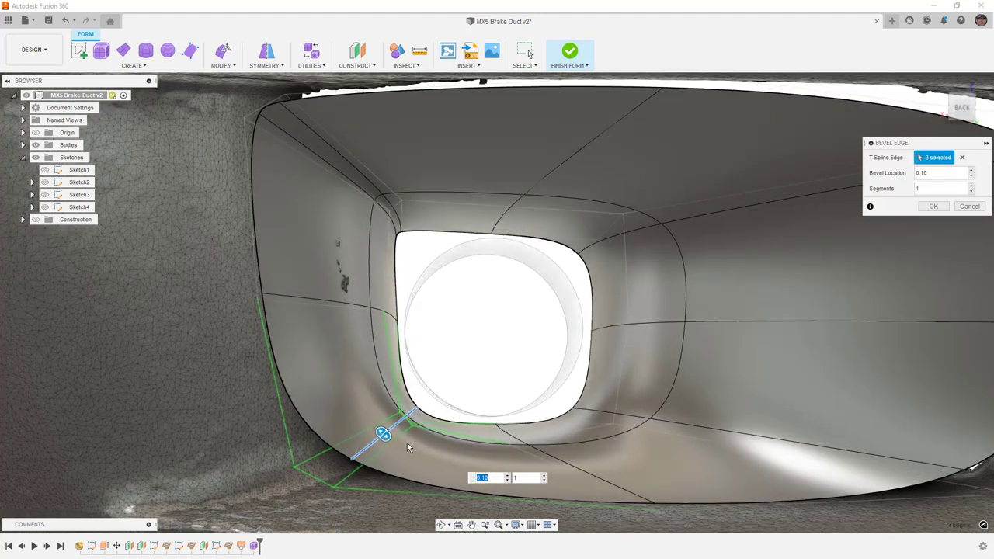
scroll(406, 438, "up", 5)
left_click(545, 476)
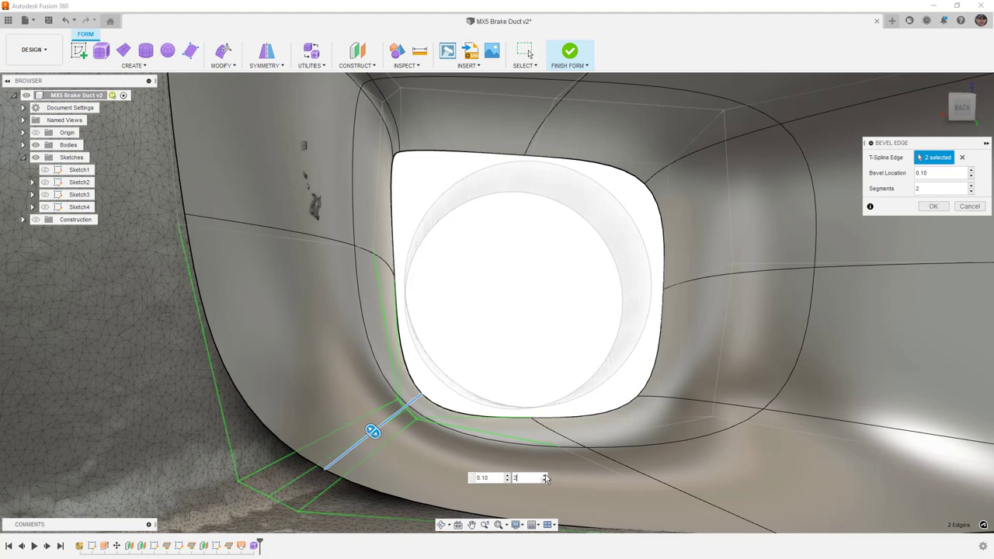
scroll(386, 444, "up", 2)
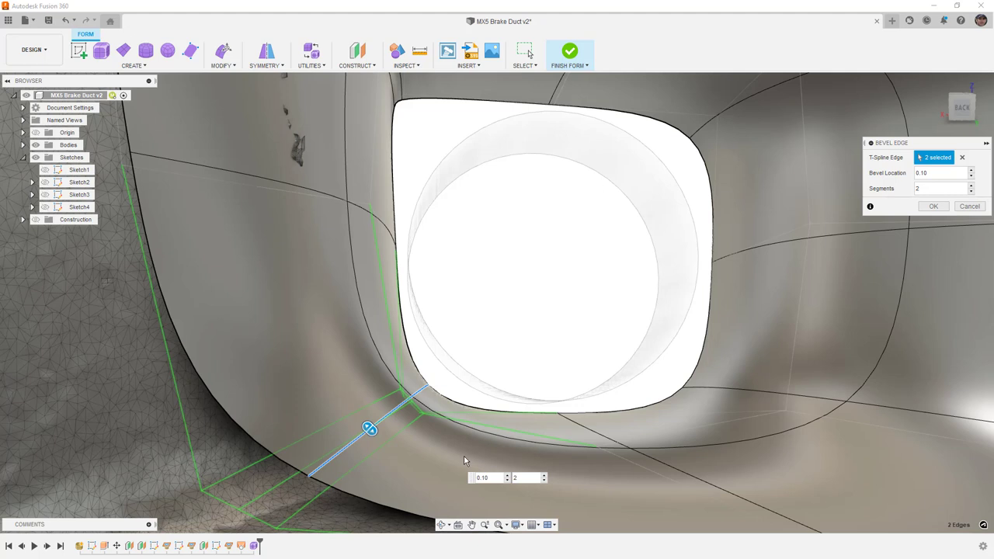
left_click(545, 476)
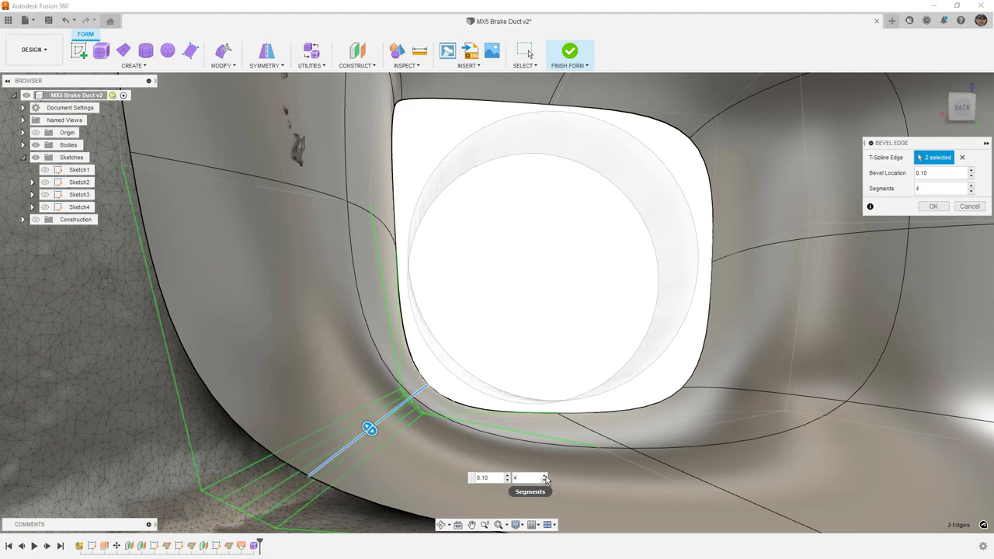
left_click(544, 480)
left_click(544, 481)
left_click(544, 481)
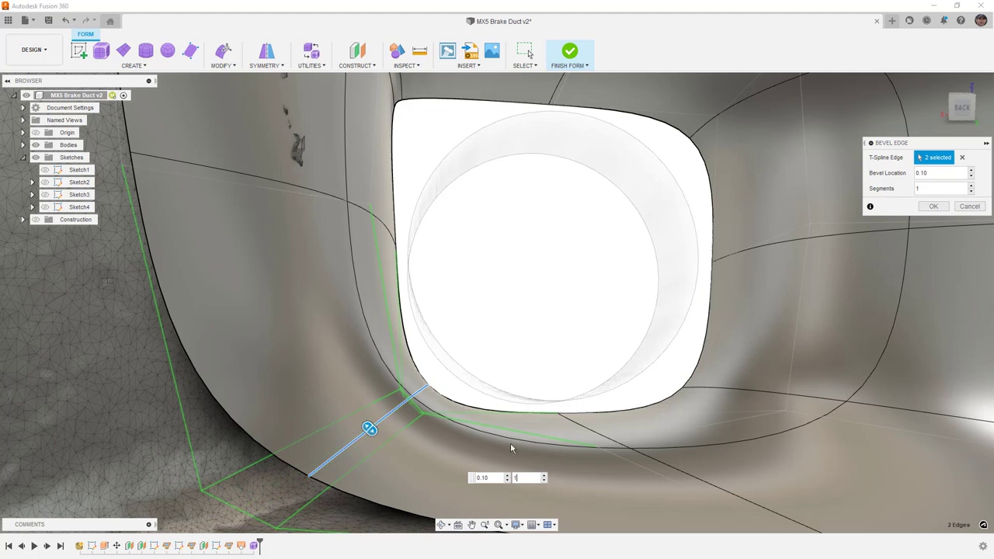
left_click(932, 208)
Repeat Bevel Edge on the lower corner edge of the duct's longer side wall.
middle_click_drag(334, 350, 768, 400, "shift")
left_click(768, 401)
right_click(472, 301)
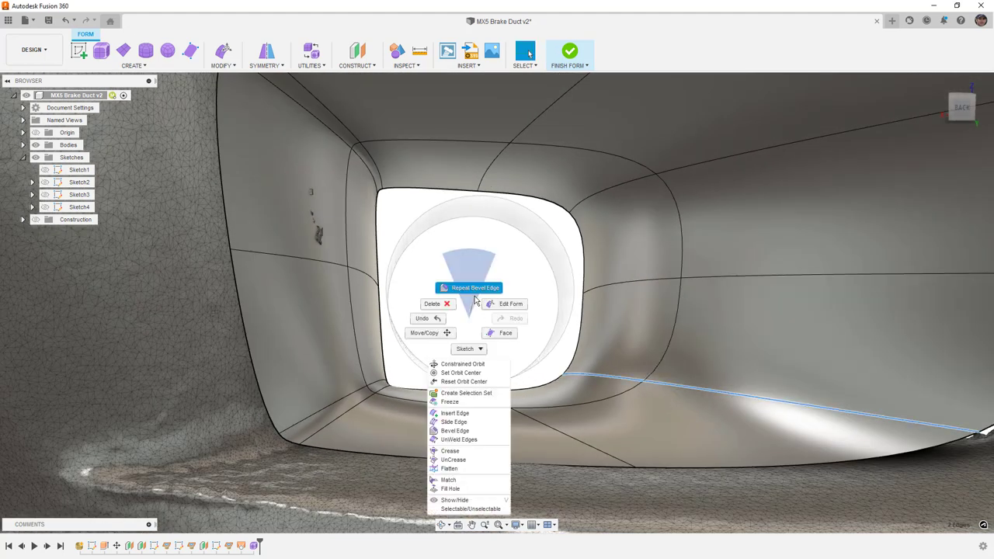
left_click(933, 205)
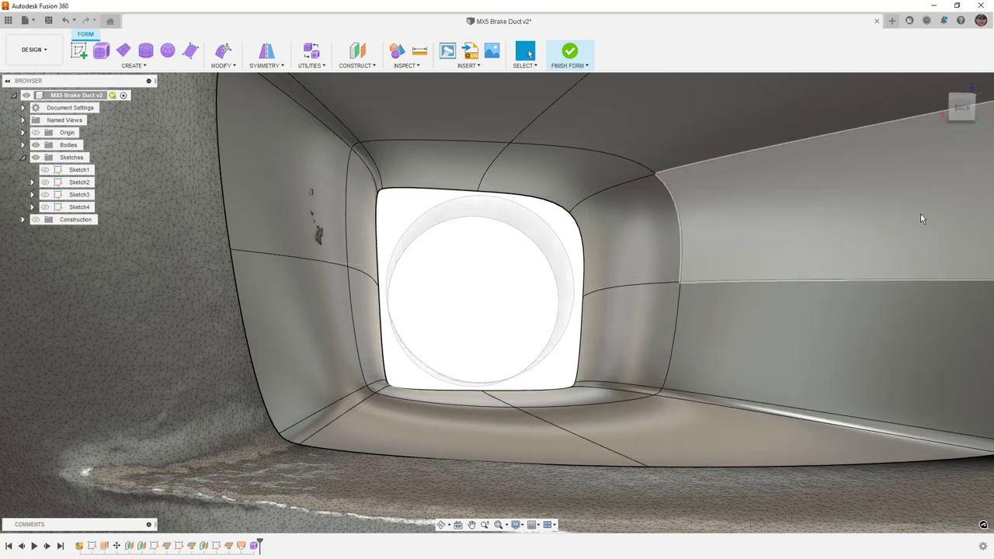
Bevel the upper corner edge of the duct's longer side wall at bevel location 0.10 with 1 segment.
scroll(565, 316, "down", 3)
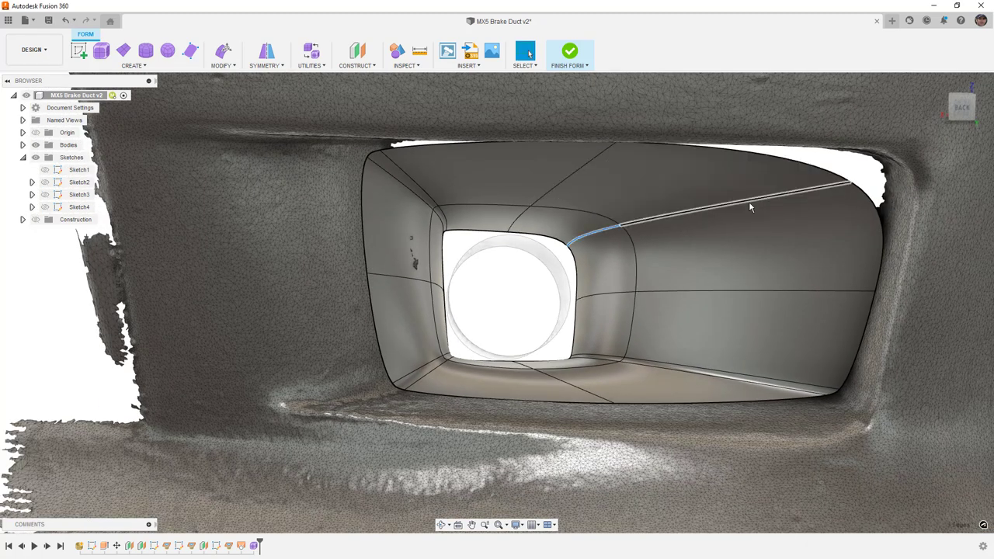
left_click(749, 202)
right_click(509, 305)
left_click(518, 269)
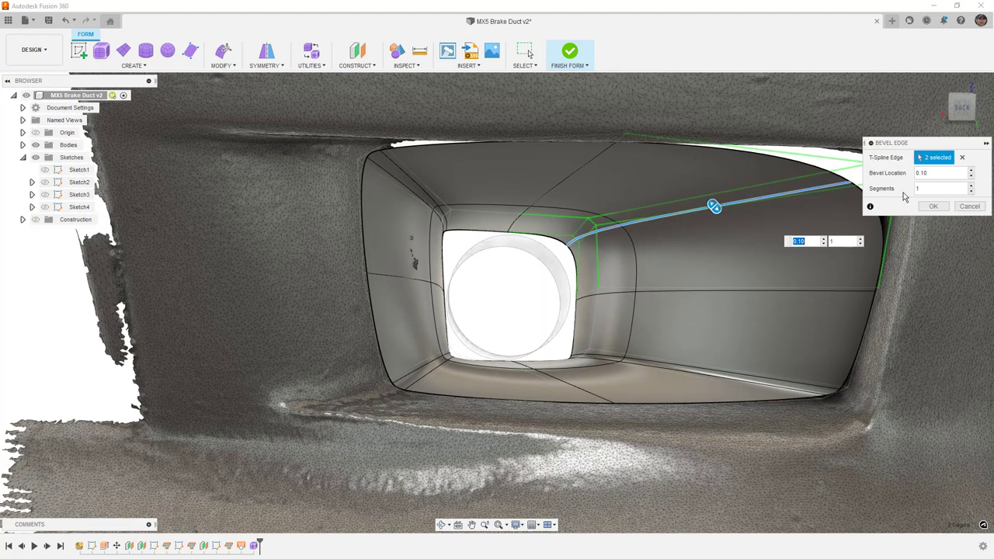
left_click(932, 206)
Examine how the four bevelled corners fit the bumper opening in both smooth and box display.
scroll(668, 251, "down", 3)
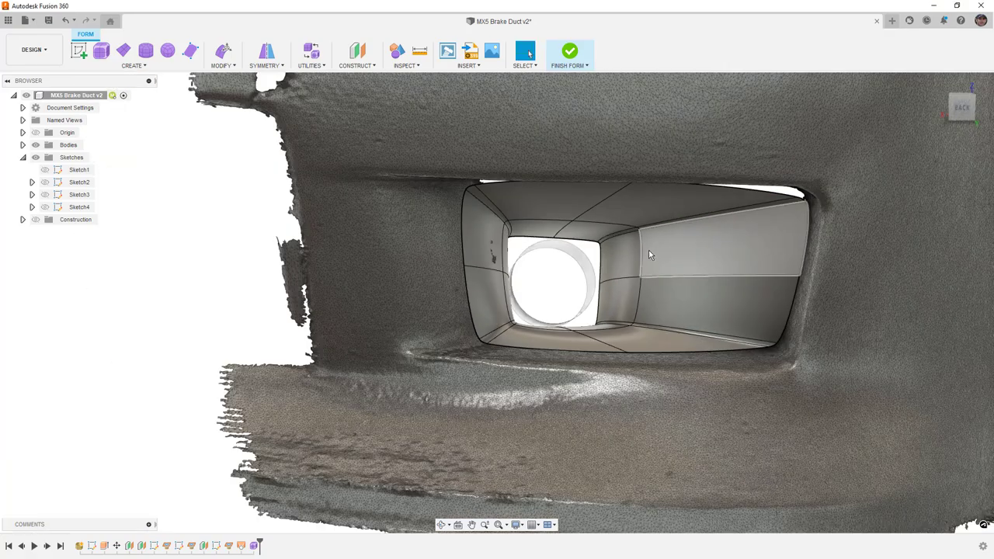
middle_click_drag(673, 265, 640, 275, "shift")
scroll(629, 243, "up", 3)
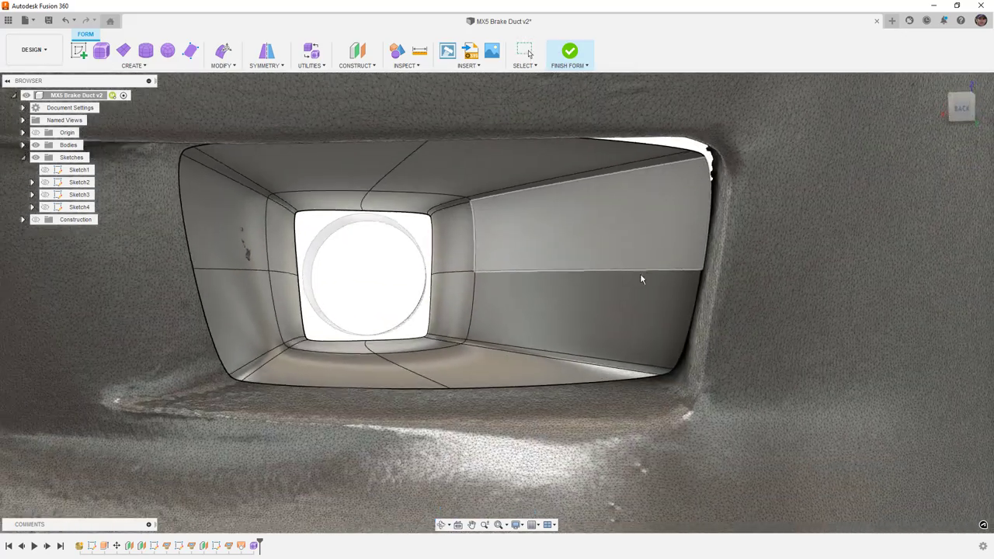
key("alt+1")
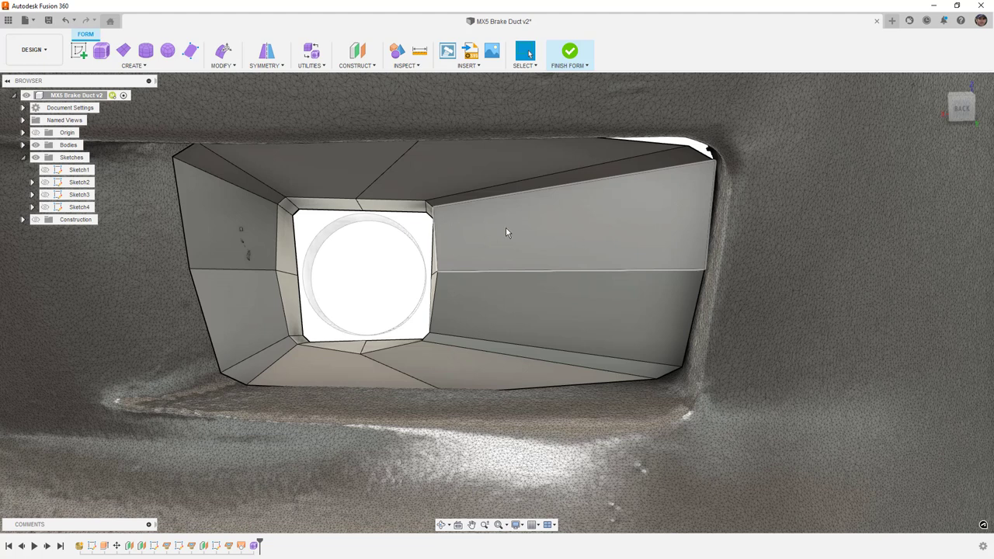
mouse_move(538, 315)
middle_mouse_down("shift")
mouse_move(538, 275)
mouse_move(539, 315)
mouse_move(557, 317)
mouse_move(536, 316)
middle_mouse_up("shift")
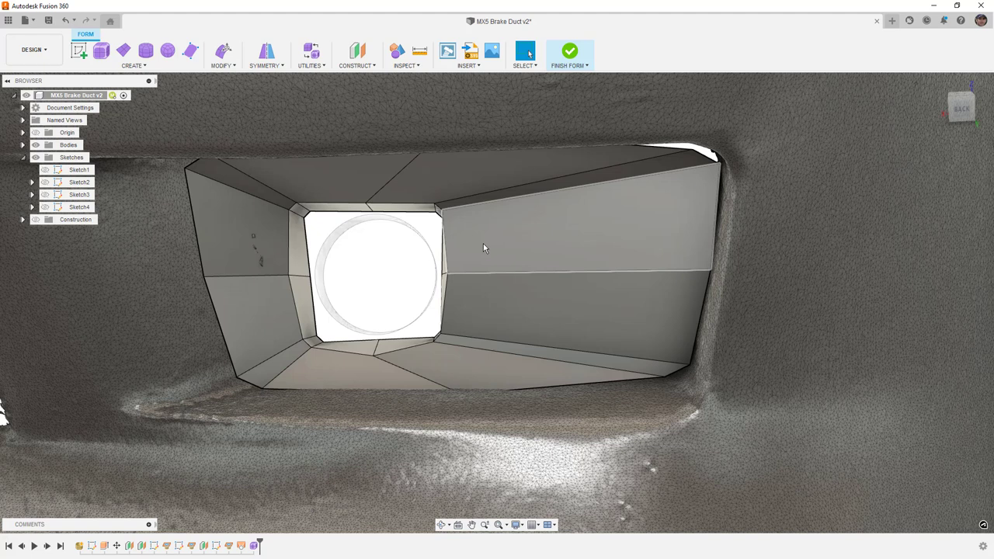
scroll(484, 245, "down", 3)
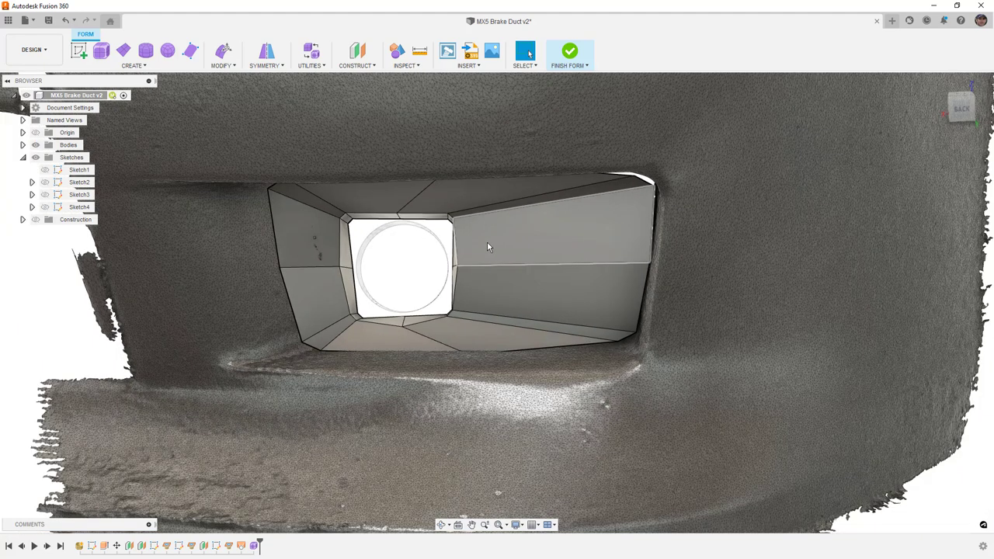
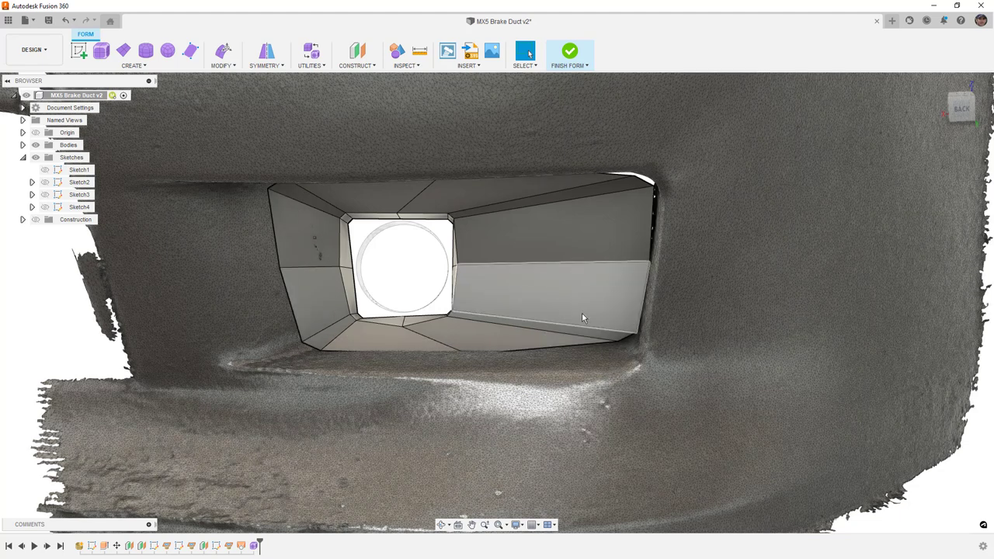
Insert an edge loop on the duct walls in front of the loop around the square rear section.
middle_click_drag(510, 268, 523, 258, "shift")
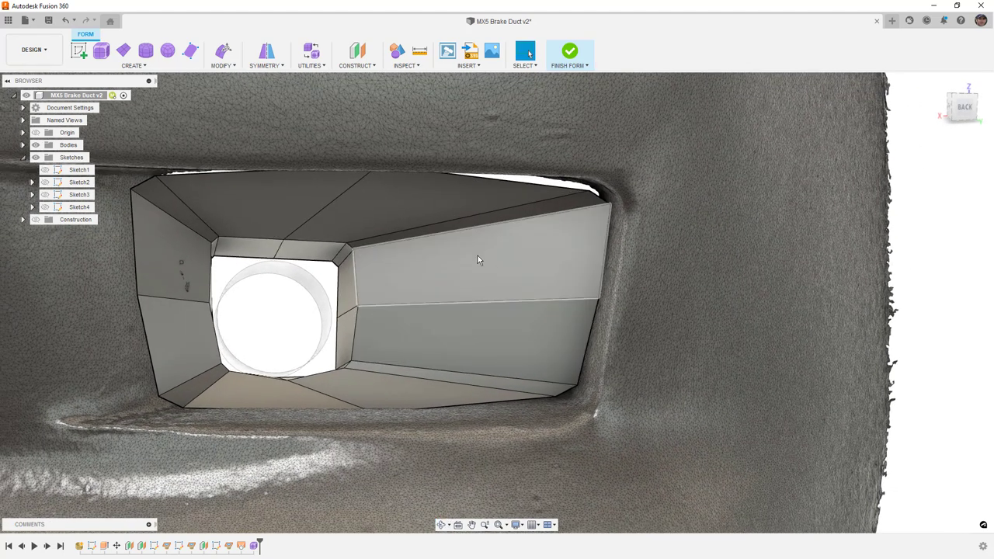
double_click(322, 246)
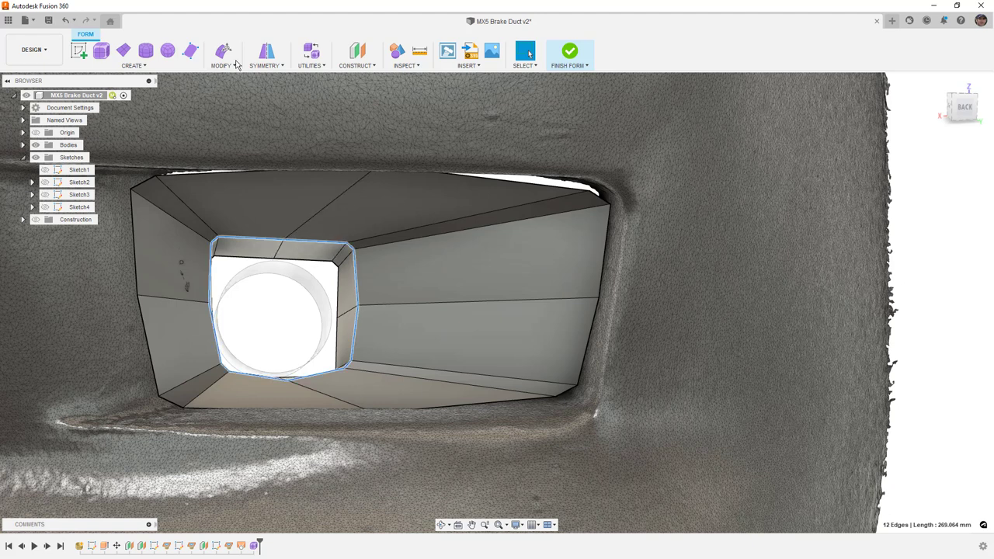
left_click(222, 65)
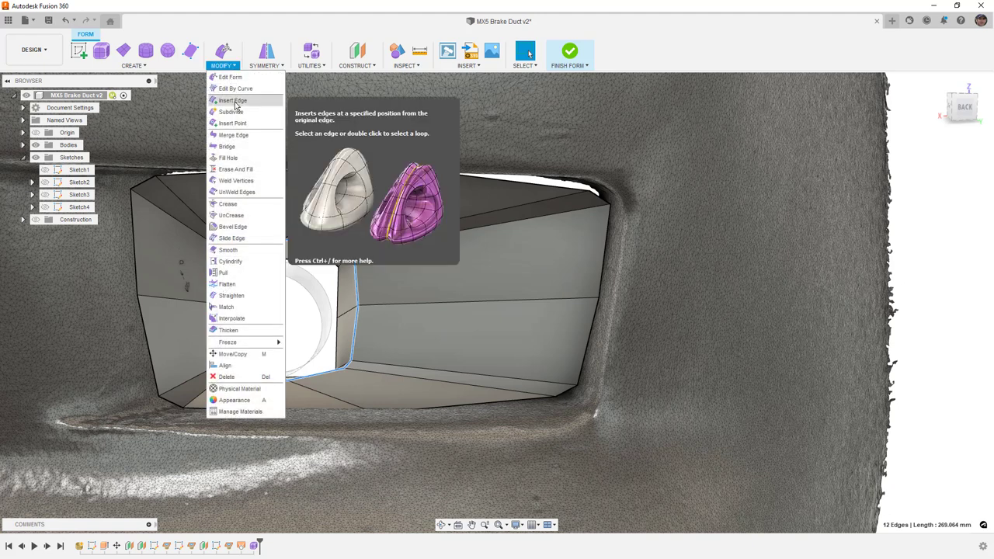
left_click(233, 100)
left_click(931, 238)
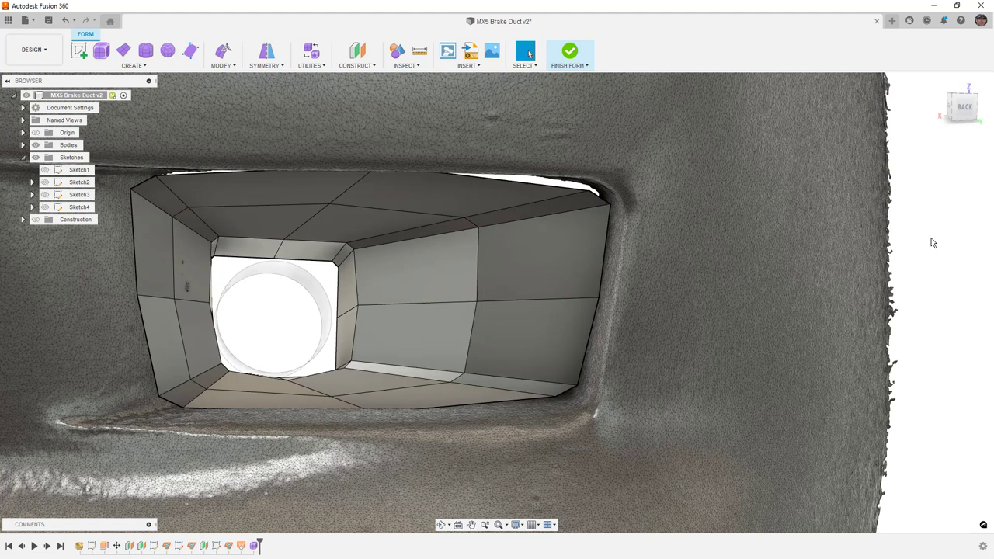
Scale the inserted 12-edge loop with Edit Form by a factor of about 0.723.
double_click(293, 207)
left_click(223, 51)
left_click(455, 326)
left_click(174, 301)
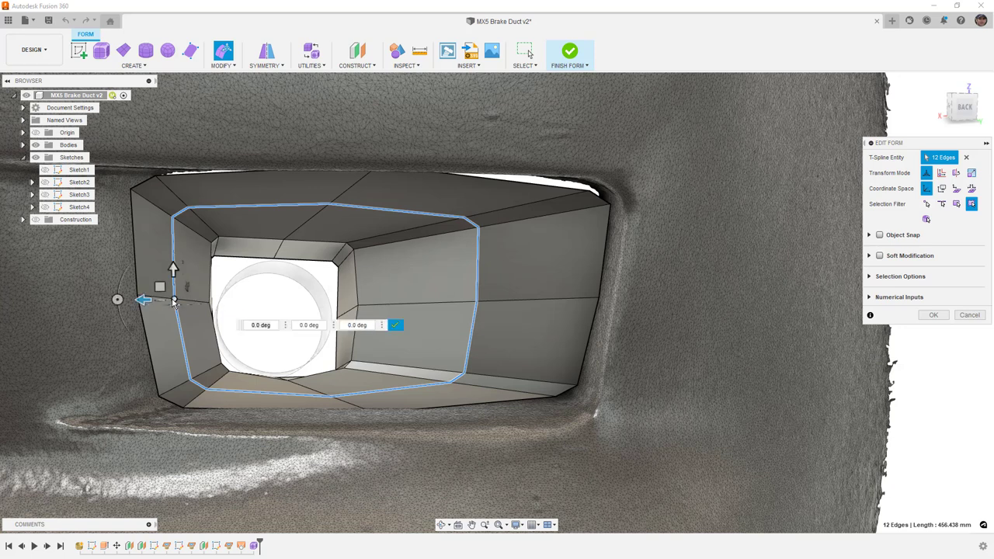
left_click(445, 326)
left_click_drag(160, 285, 154, 288)
left_click(967, 109)
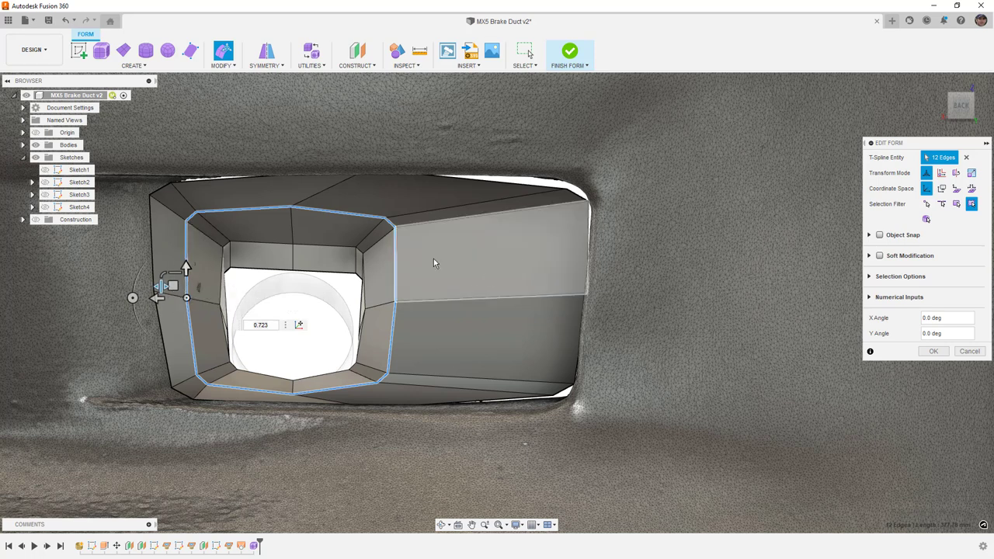
scroll(225, 285, "up", 1)
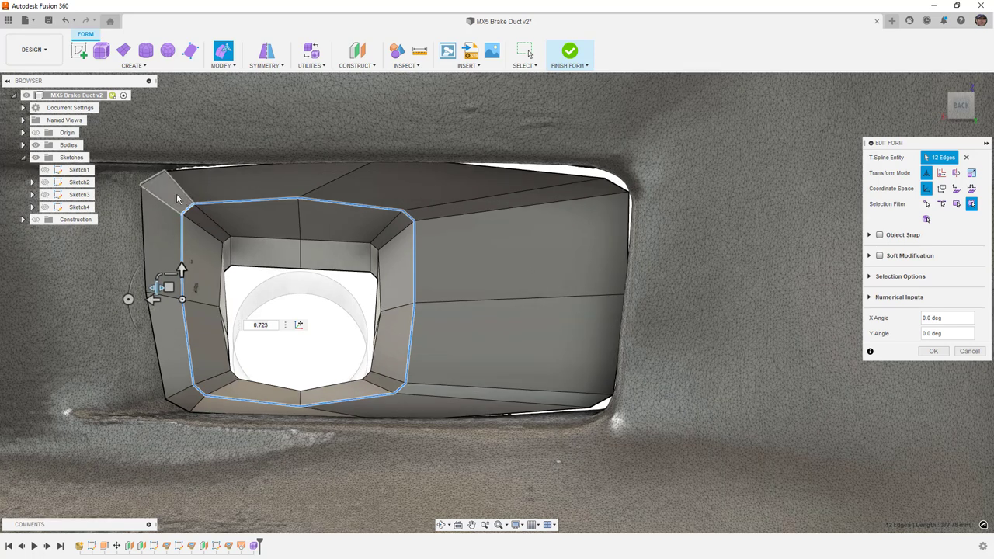
Adjust the scaled loop's position between the bumper opening and the square rear section in smooth display, then clear the selection.
left_click_drag(168, 287, 173, 285)
scroll(350, 287, "down", 5)
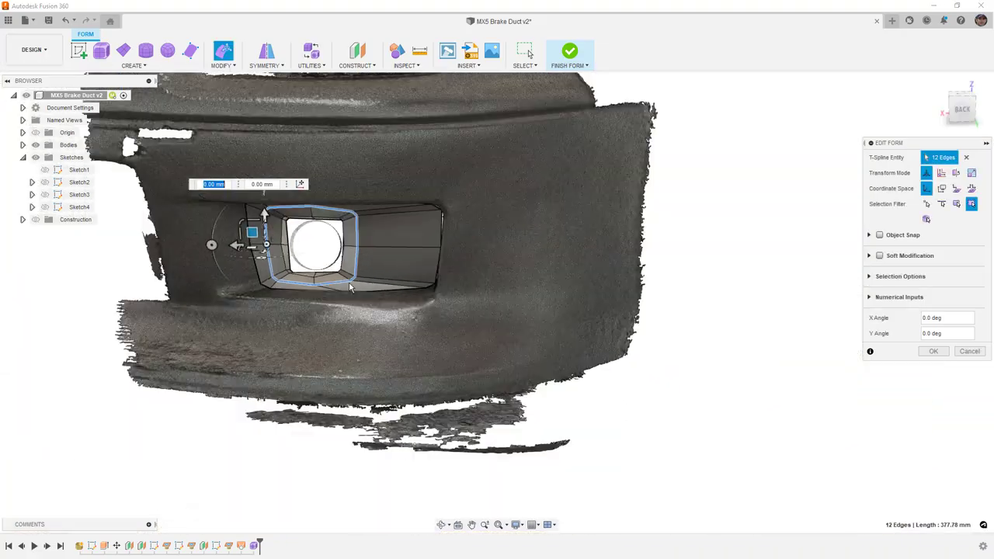
middle_click_drag(349, 287, 349, 271, "shift")
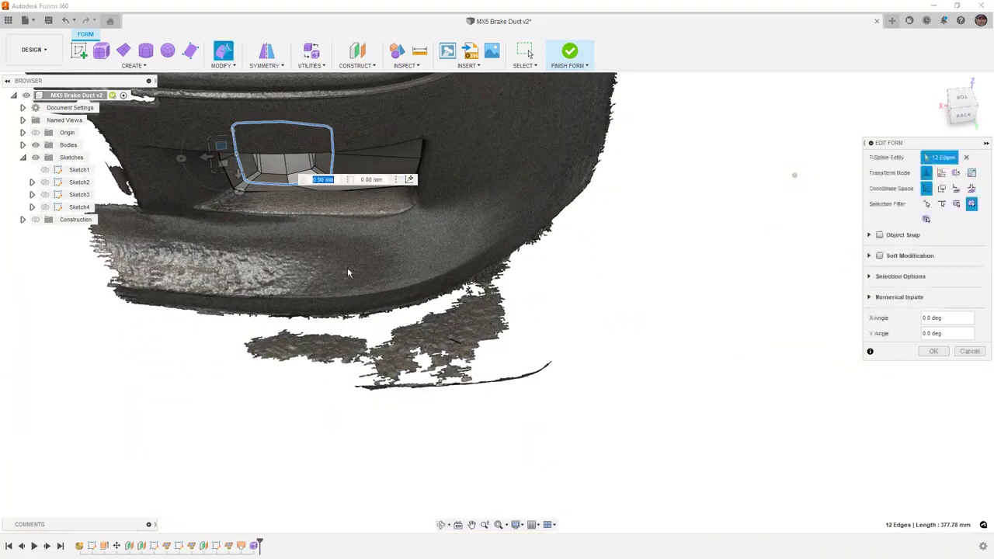
scroll(303, 195, "up", 5)
middle_click_drag(303, 195, 313, 202, "shift")
middle_click_drag(333, 243, 364, 211)
scroll(353, 236, "down", 2)
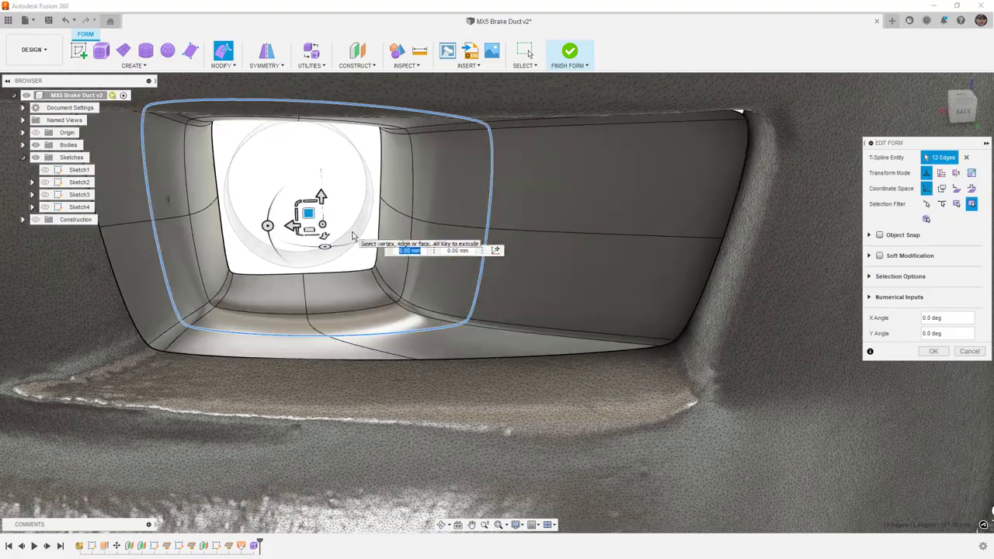
scroll(354, 237, "down", 5)
mouse_move(380, 326)
middle_mouse_down("shift")
mouse_move(426, 301)
mouse_move(477, 304)
mouse_move(401, 291)
mouse_move(375, 304)
mouse_move(380, 313)
middle_mouse_up("shift")
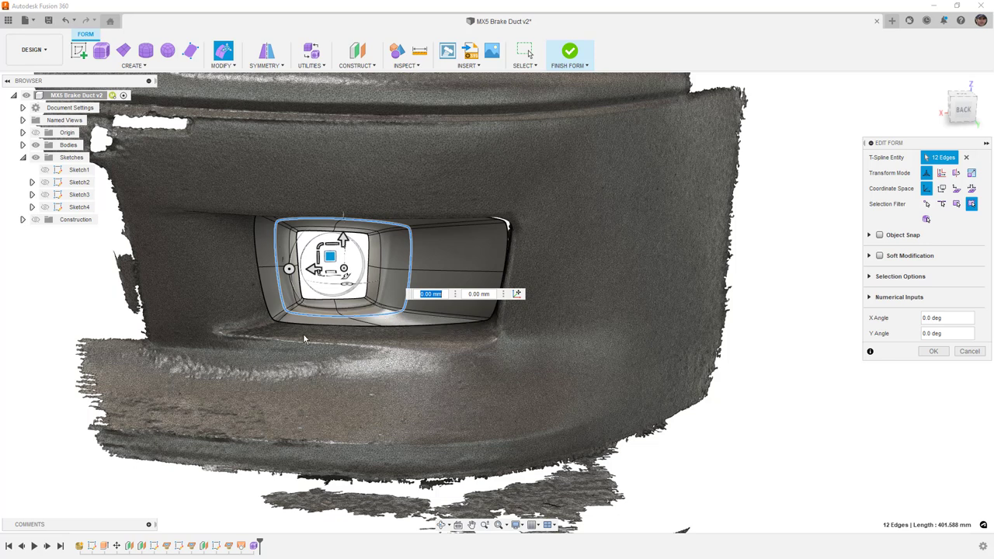
left_click(91, 302)
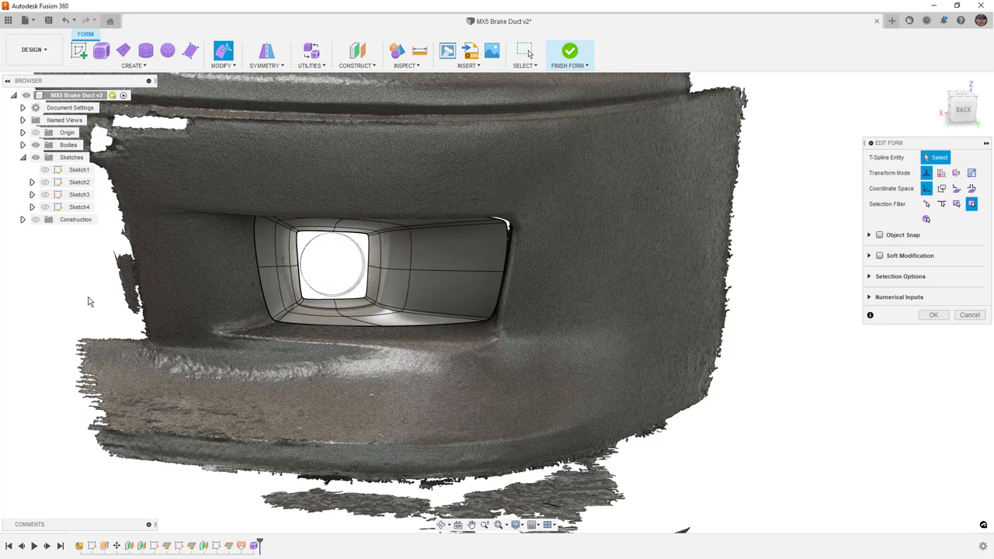
scroll(351, 298, "up", 3)
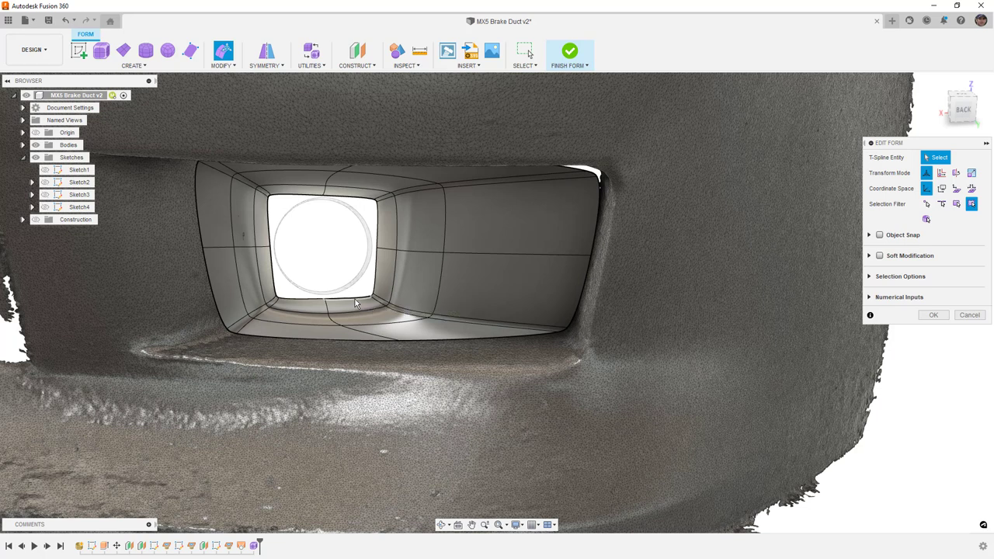
Show the form in box display, hide the Bumper body and finish the Edit Form command.
left_click(390, 337)
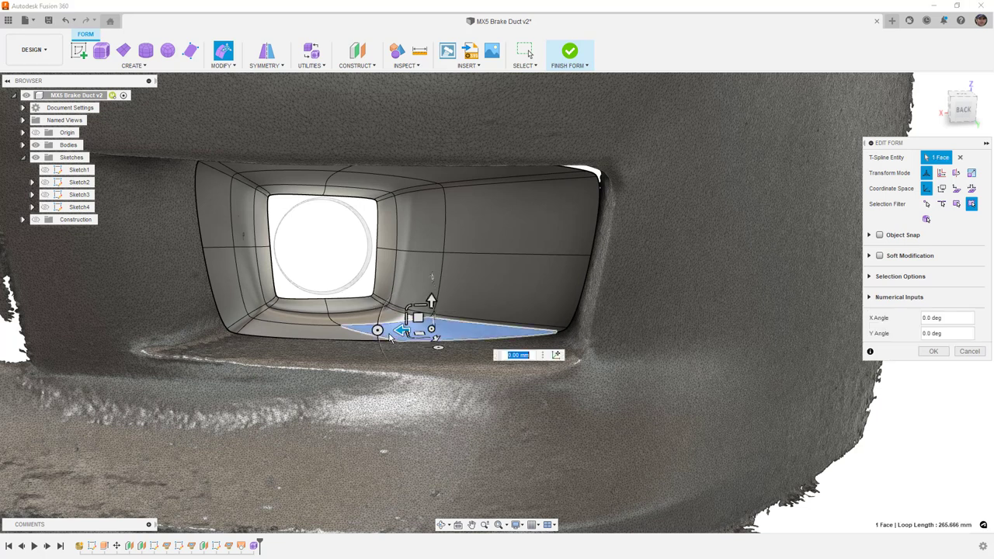
key("alt+1")
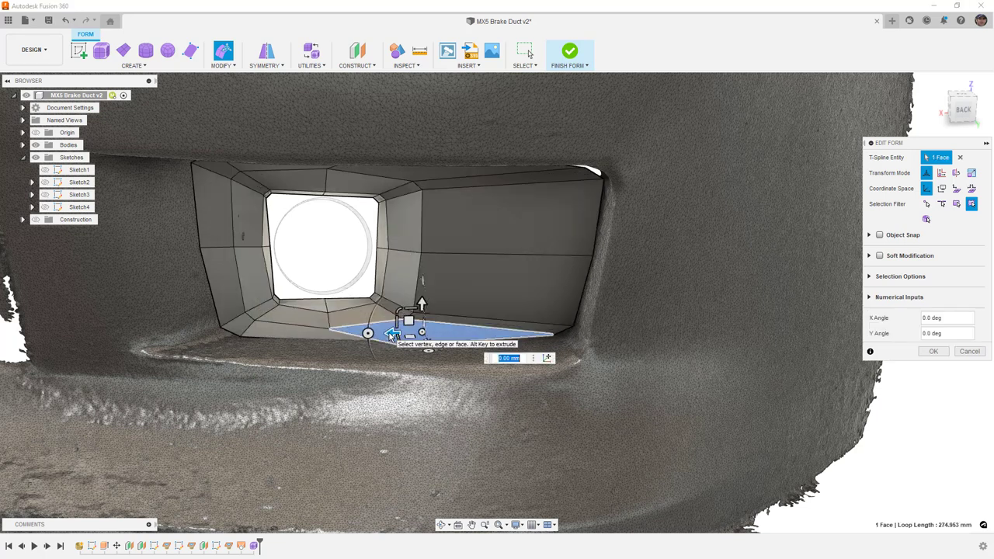
left_click(23, 145)
left_click(45, 158)
scroll(358, 287, "down", 3)
middle_click_drag(542, 288, 549, 324, "shift")
left_click(935, 354)
left_click(934, 352)
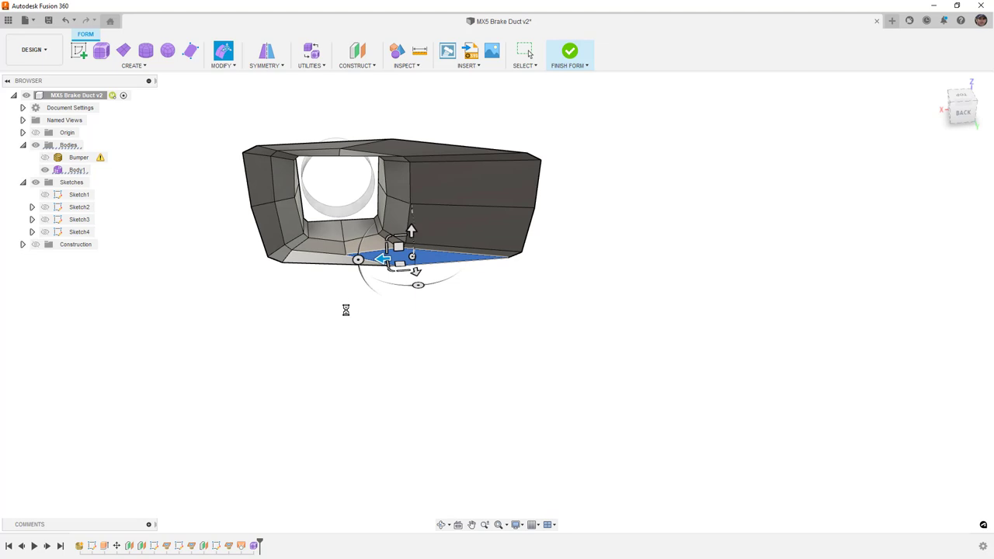
Insert an edge from the lower middle vertex straight to the duct's front rim with Insert Point, and delete the old diagonal edge.
left_click(347, 260)
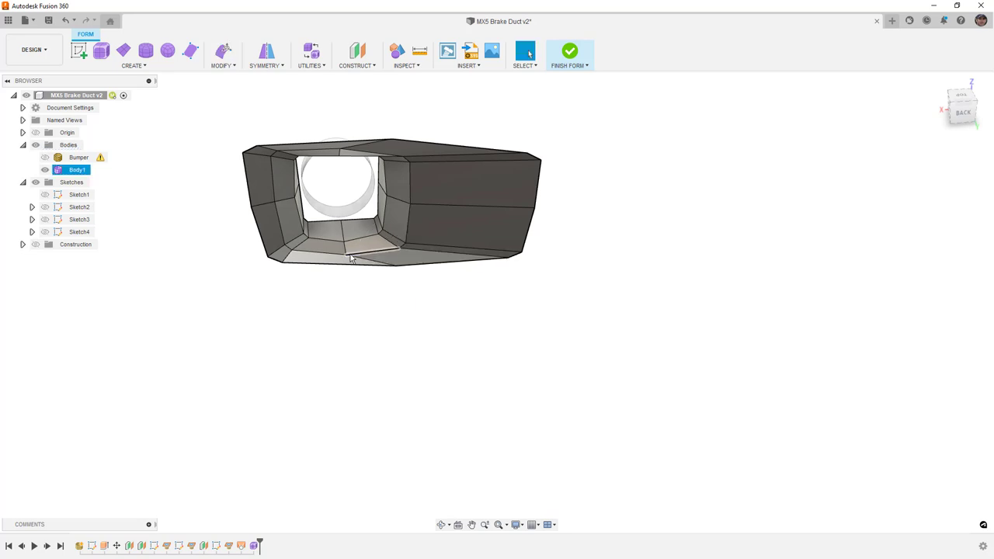
scroll(337, 237, "up", 5)
left_click(336, 206)
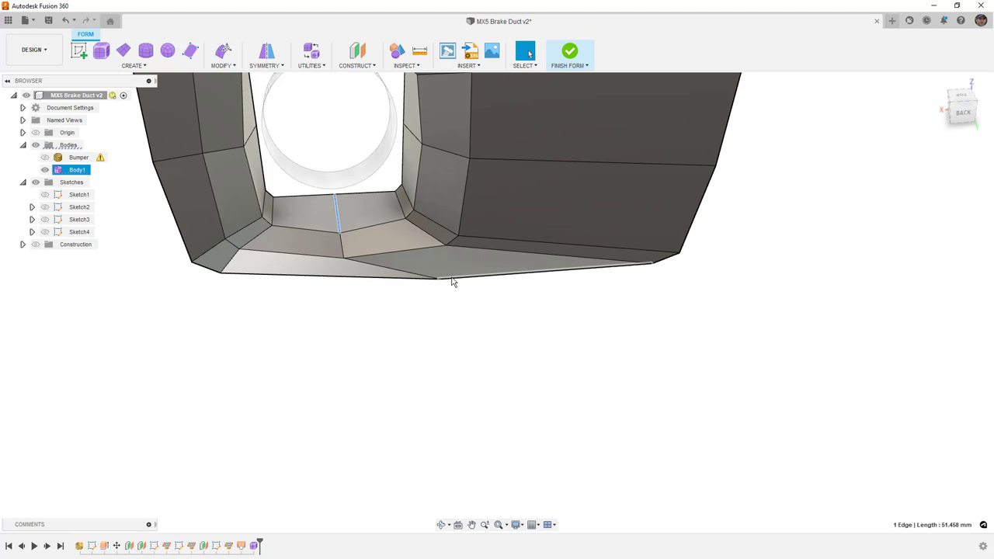
left_click(399, 291)
left_click(226, 66)
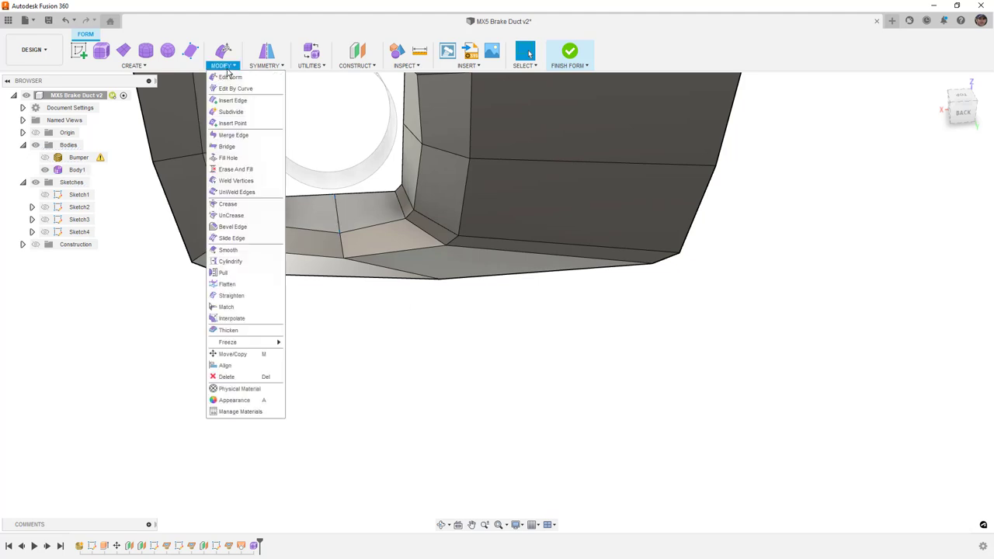
left_click(233, 124)
left_click(343, 258)
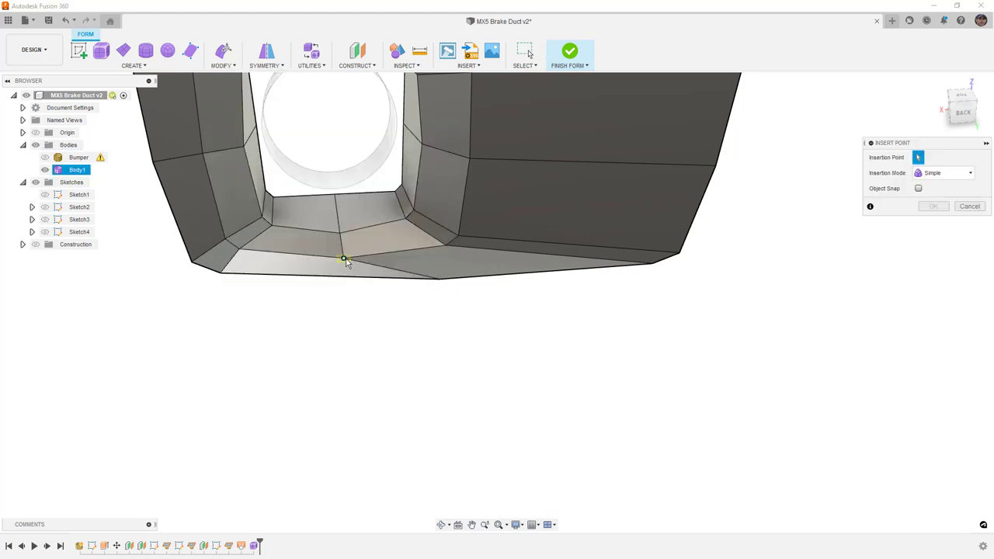
left_click(349, 275)
key("Return")
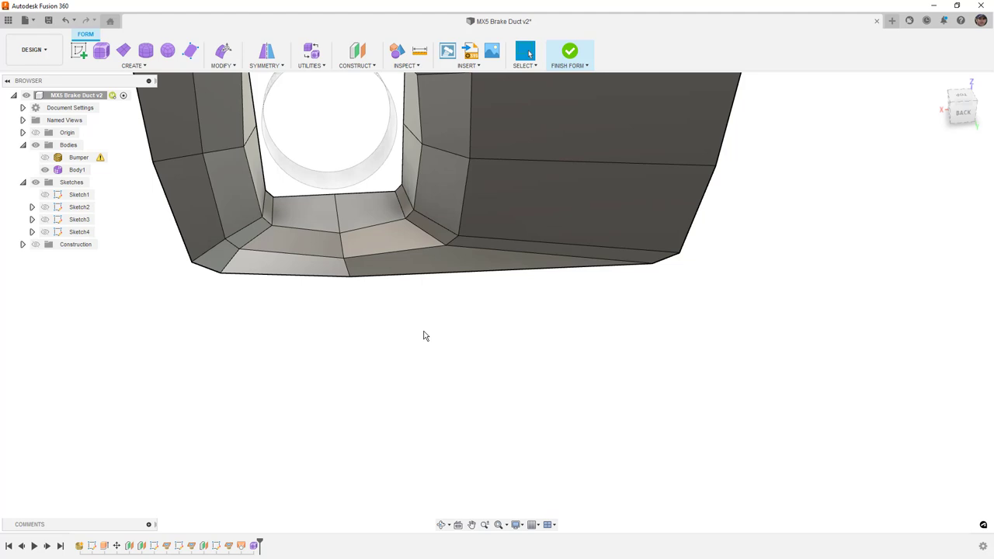
Examine the duct's lower wall and corners in smooth and box display.
middle_click_drag(409, 299, 423, 292, "shift")
scroll(423, 293, "down", 3)
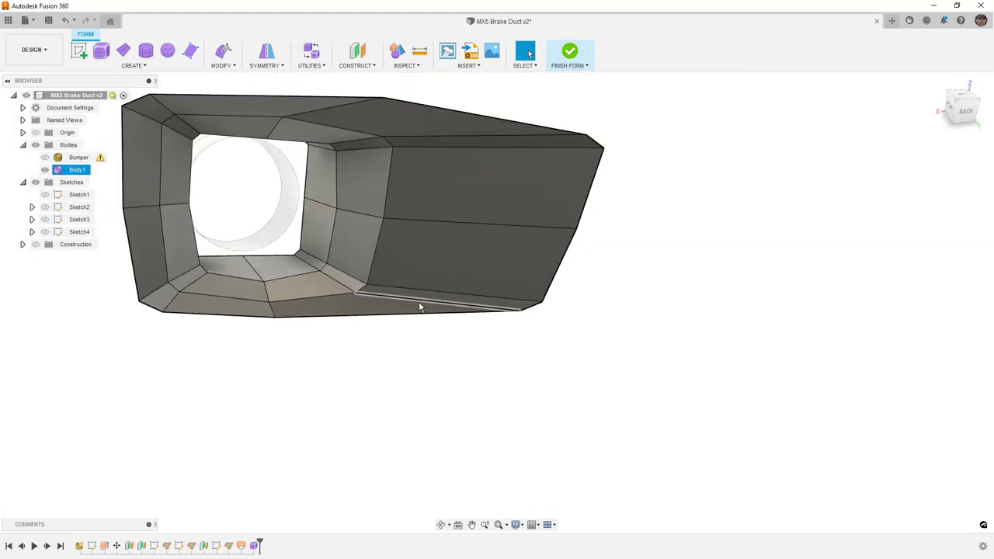
key("alt+3")
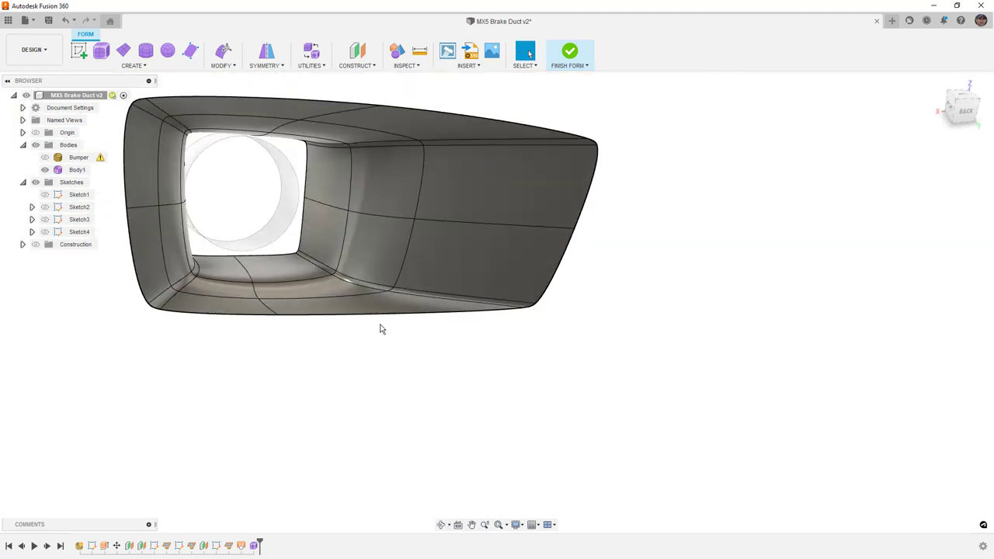
mouse_move(381, 328)
middle_mouse_down("shift")
mouse_move(365, 335)
mouse_move(359, 355)
mouse_move(368, 318)
mouse_move(365, 326)
middle_mouse_up("shift")
scroll(372, 332, "up", 4)
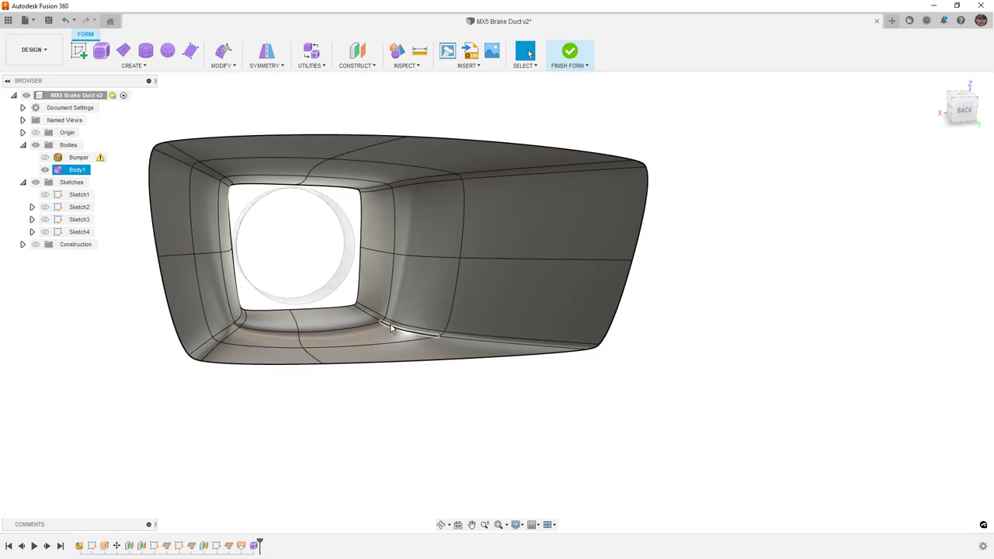
key("alt+1")
middle_click_drag(423, 335, 423, 332, "shift")
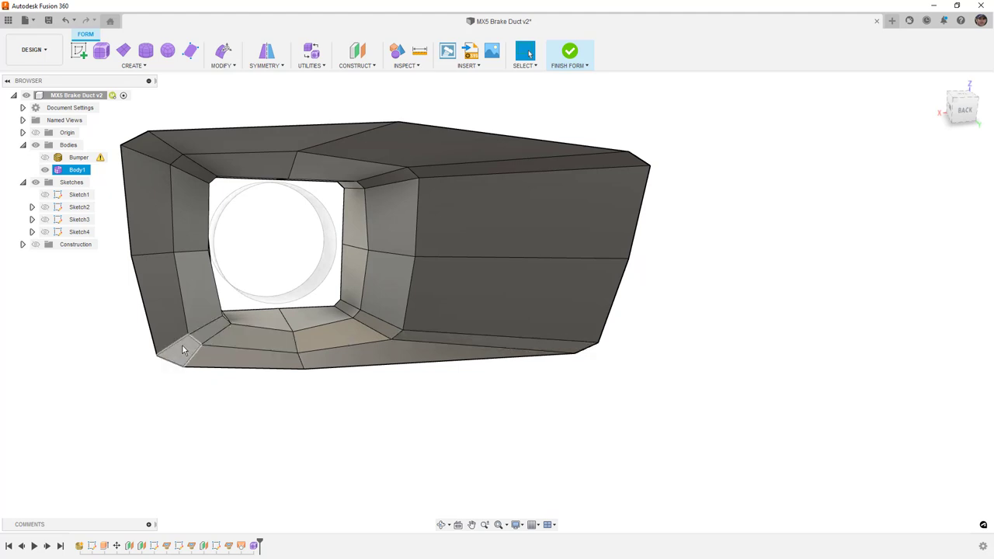
middle_click_drag(264, 326, 380, 332, "shift")
Insert wider edges on the side wall at the narrow side's lower rear corner with Insert Point, and delete the old corner edges.
left_click(222, 65)
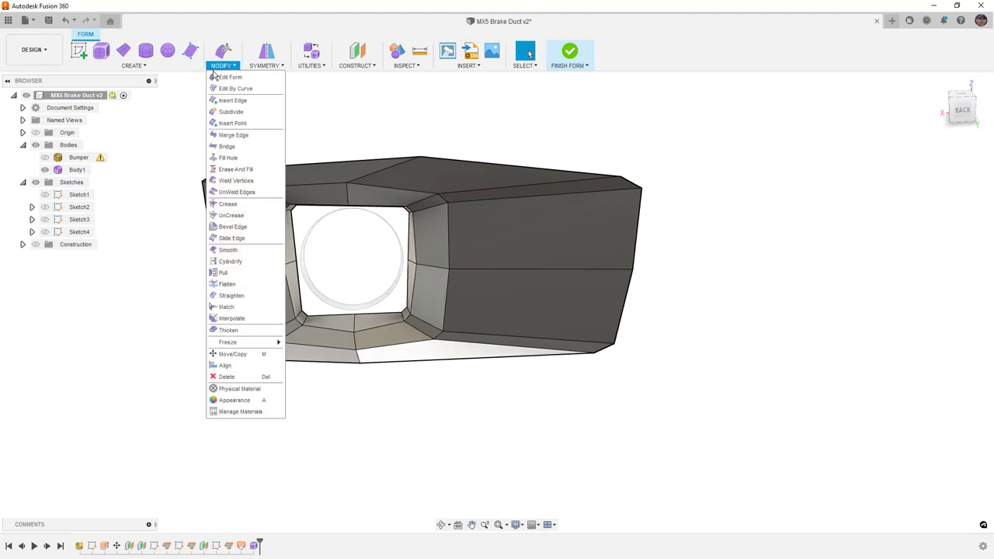
left_click(237, 123)
scroll(328, 299, "up", 4)
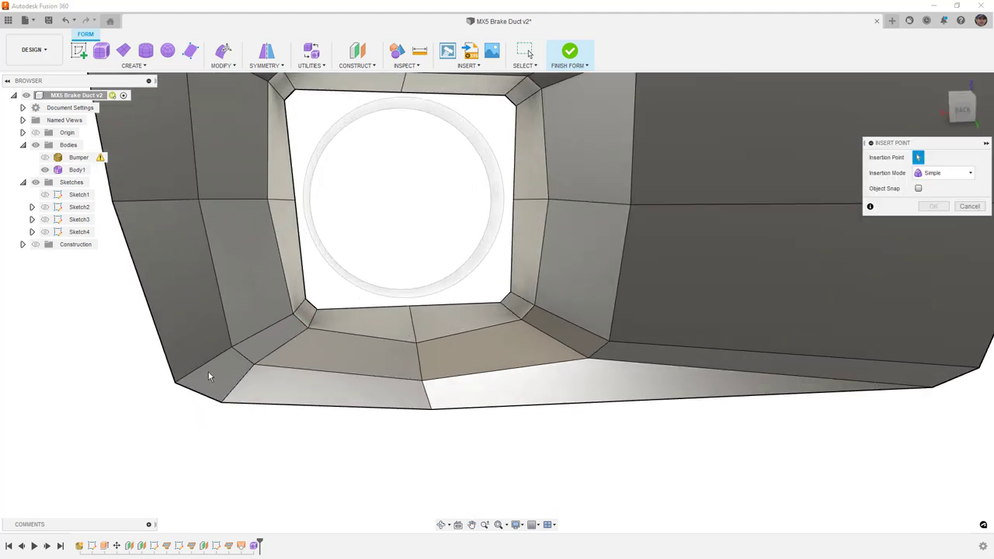
left_click(231, 346)
left_click(289, 298)
key("Return")
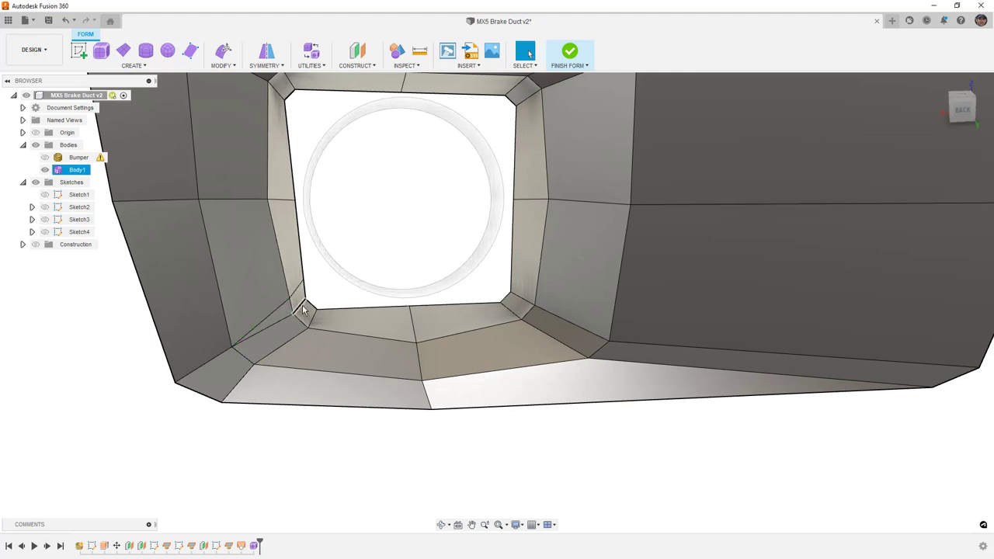
key("Escape")
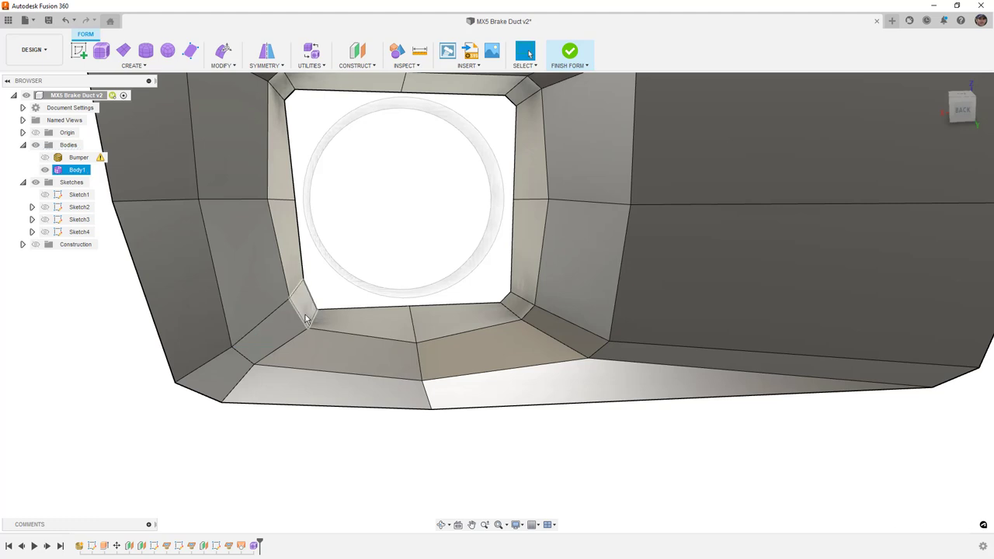
Insert matching edges along the floor at the same lower rear corner, and select the old corner edges for deletion.
left_click(225, 63)
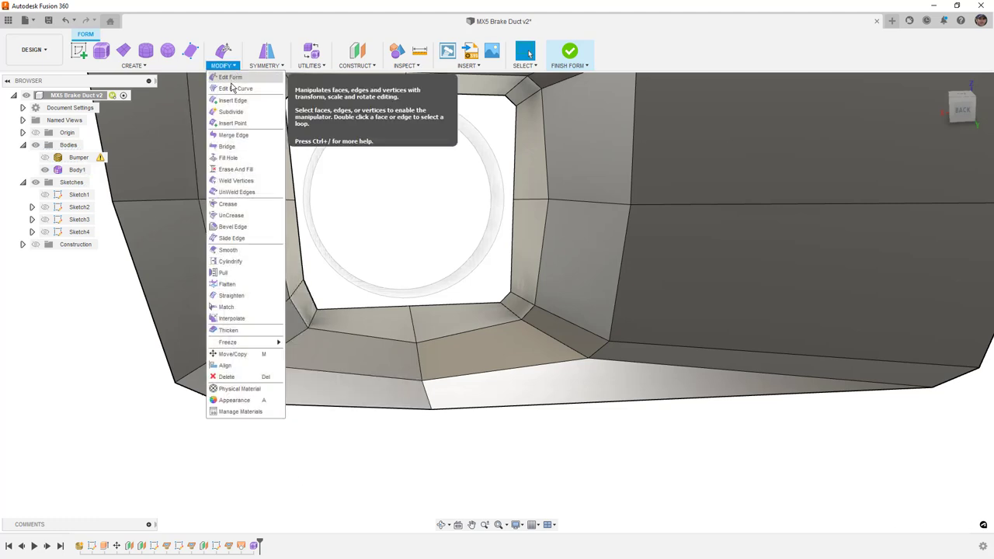
left_click(232, 122)
left_click(254, 364)
left_click(321, 329)
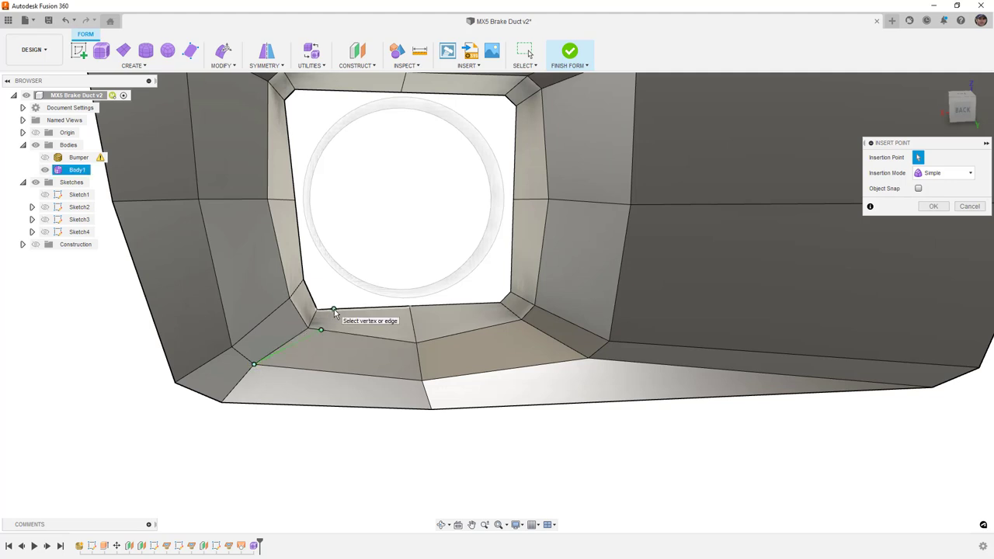
key("Return")
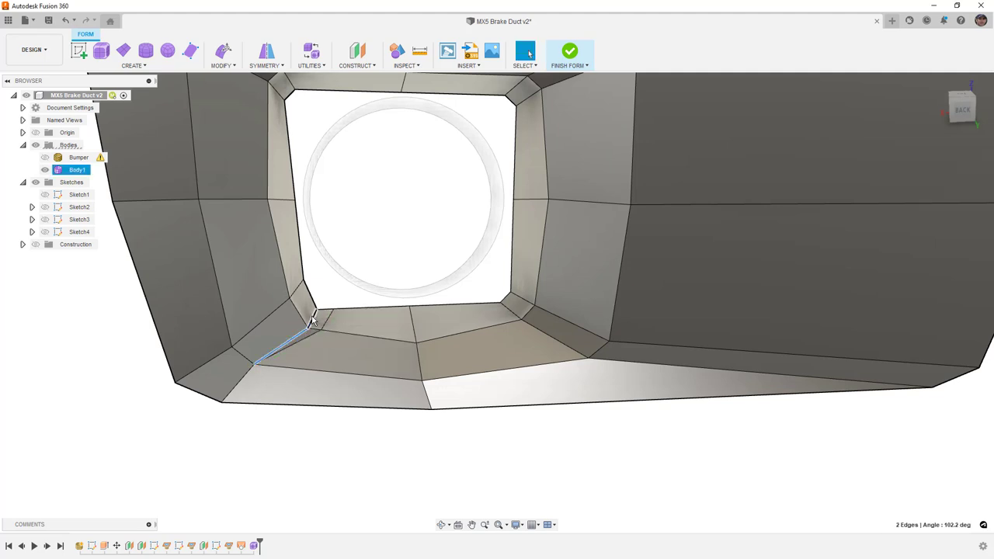
Check the widened lower corner in smooth display, with the edges hidden and shown.
key("alt+3")
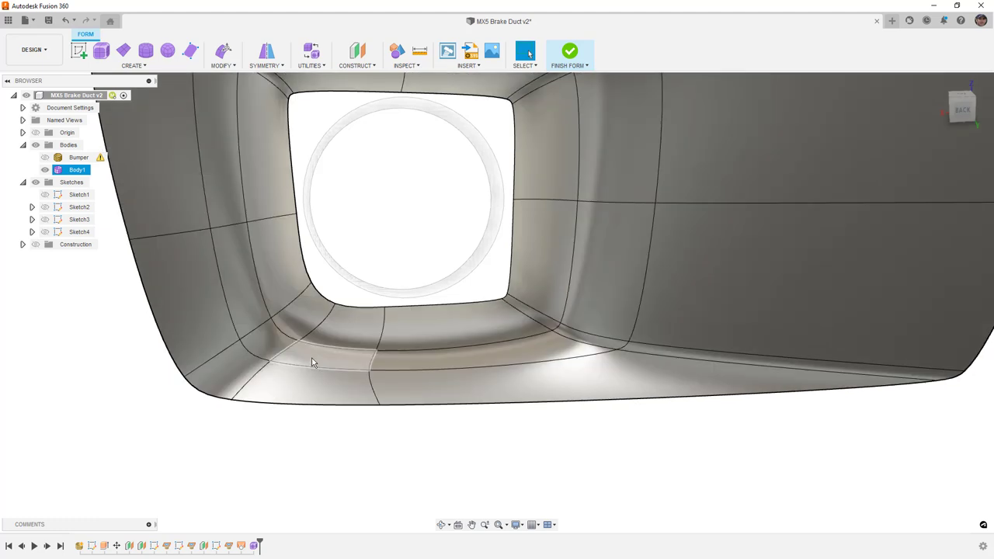
key("ctrl+4")
scroll(295, 369, "down", 2)
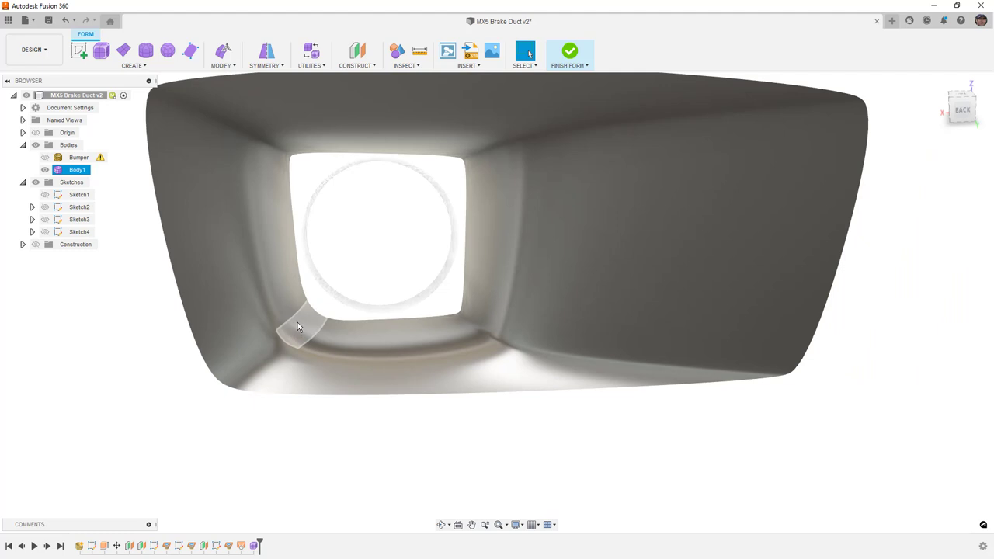
key("ctrl+6")
scroll(268, 356, "down", 2)
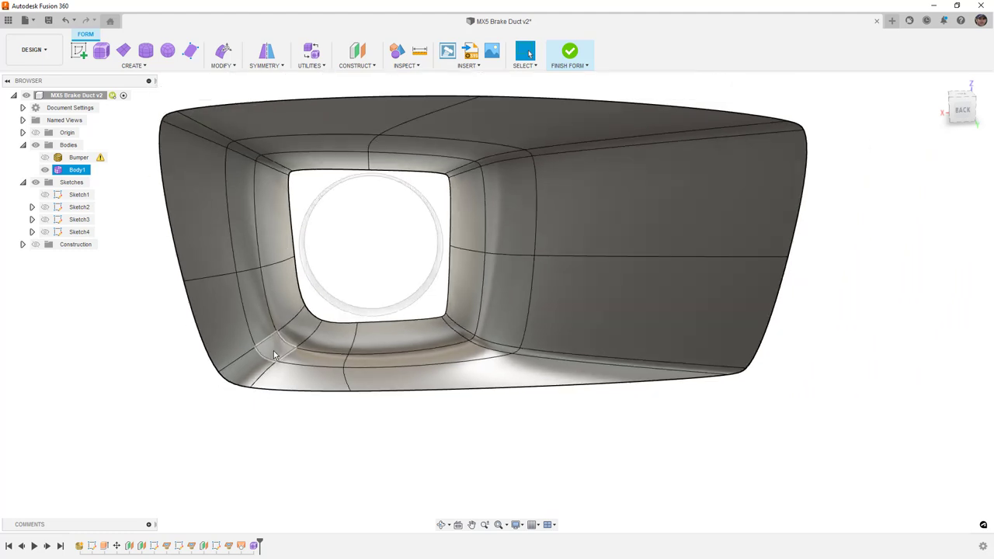
Apply Make Uniform to the whole duct body without converting T-points, and check the surface with the edges hidden and shown.
left_click(316, 72)
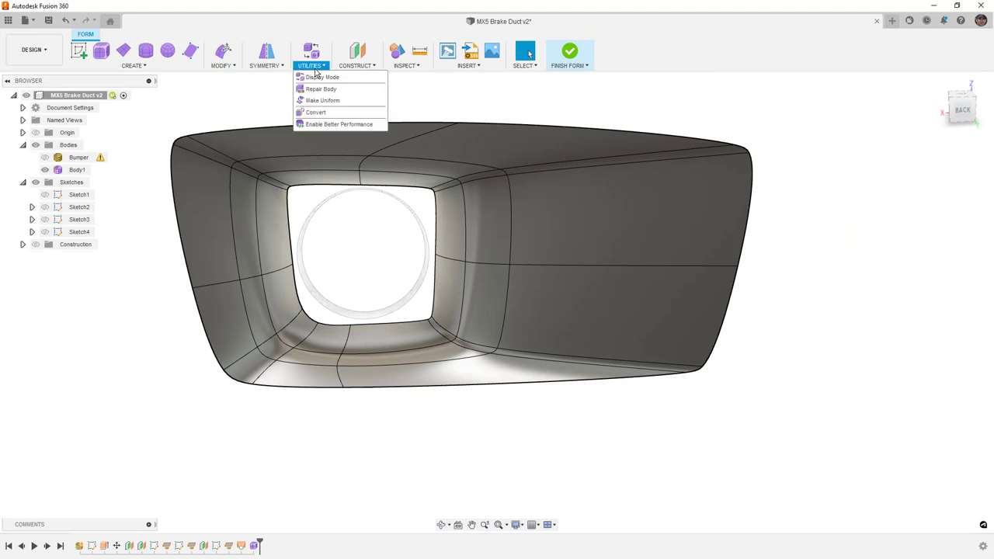
left_click(315, 100)
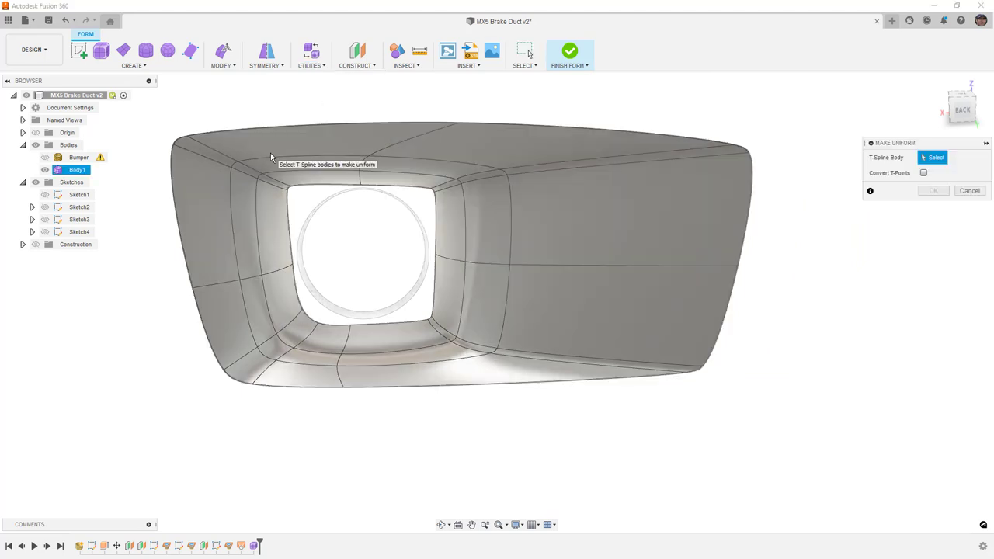
left_click(270, 153)
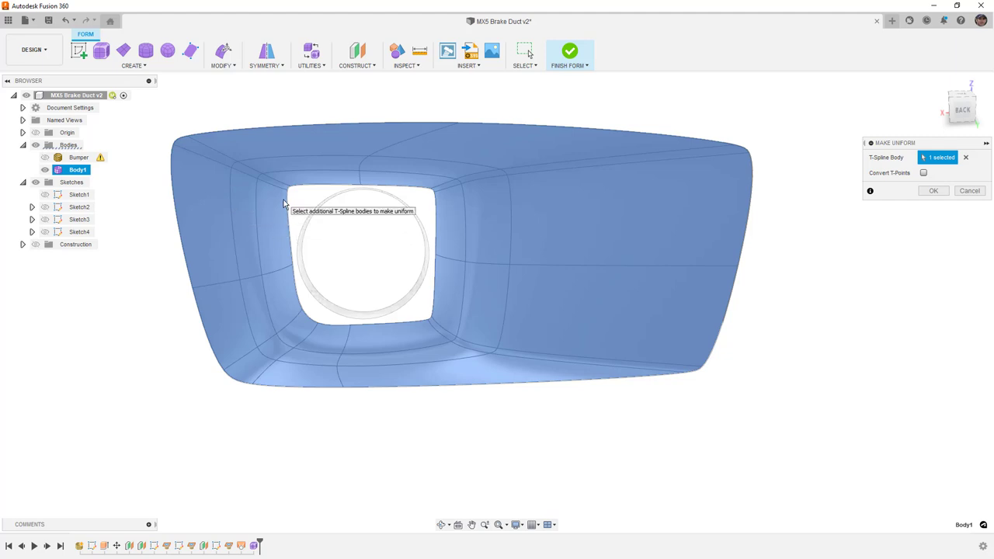
key("alt+1")
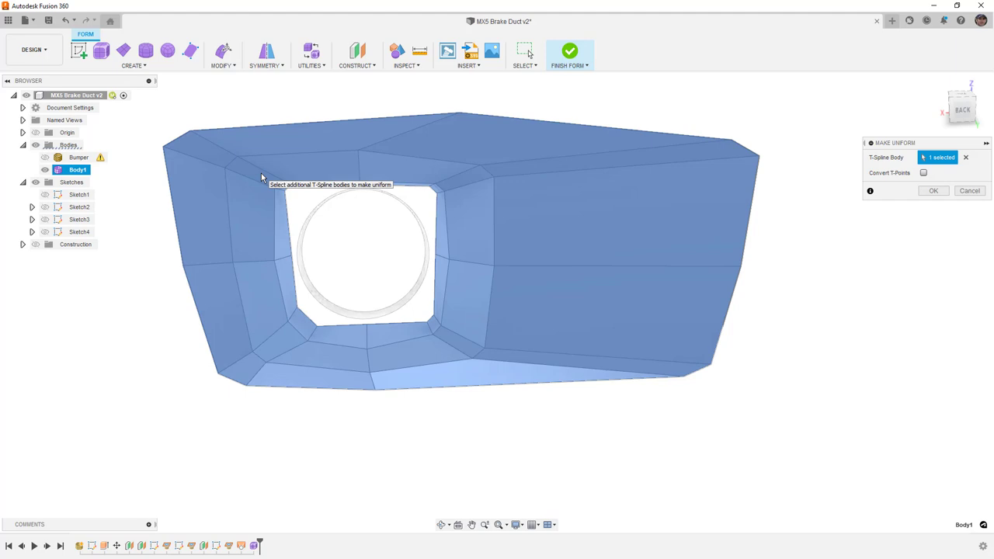
key("alt+3")
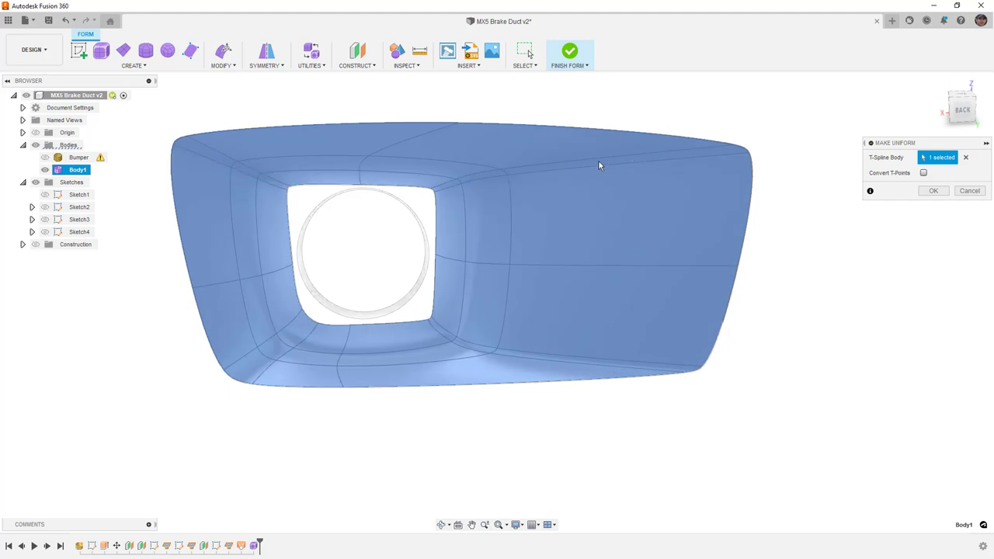
key("alt+1")
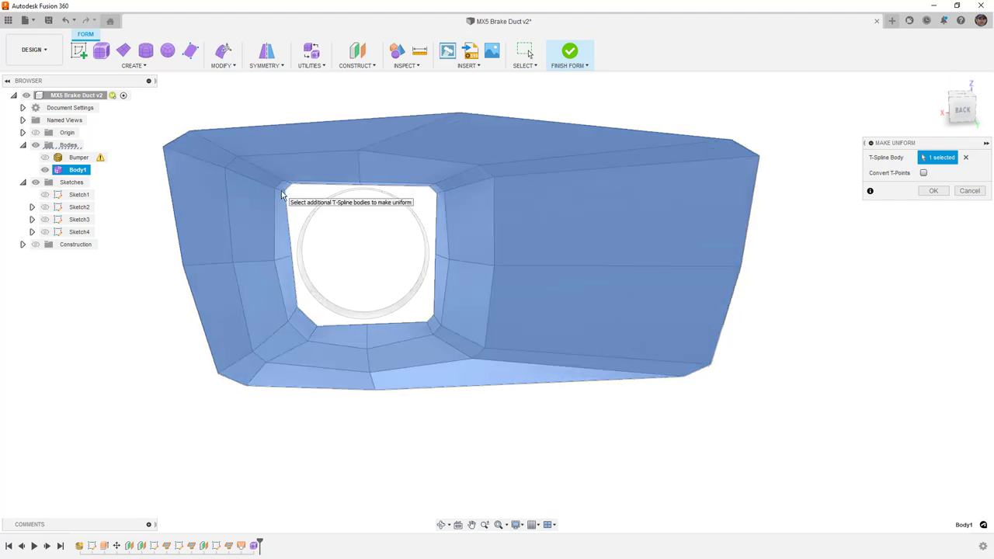
key("alt+3")
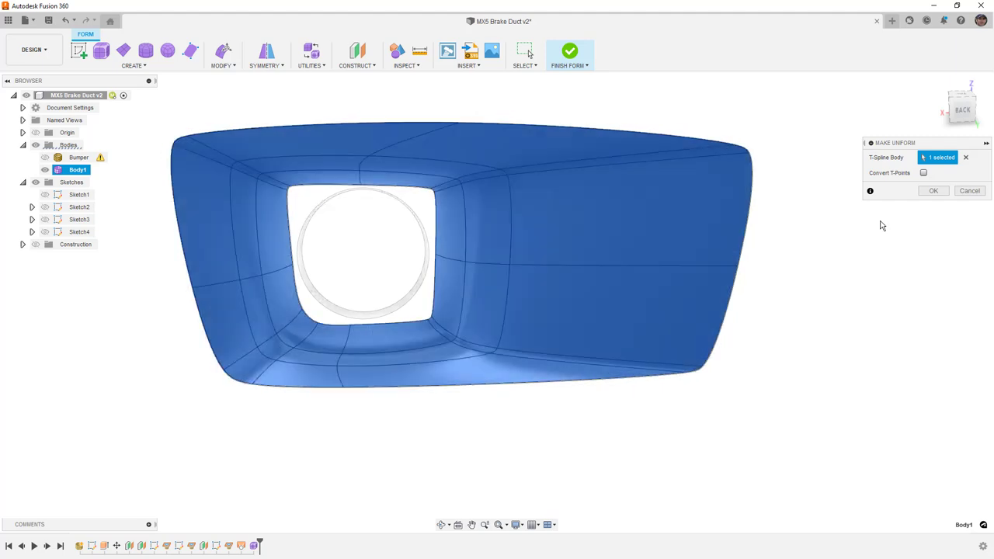
left_click(934, 191)
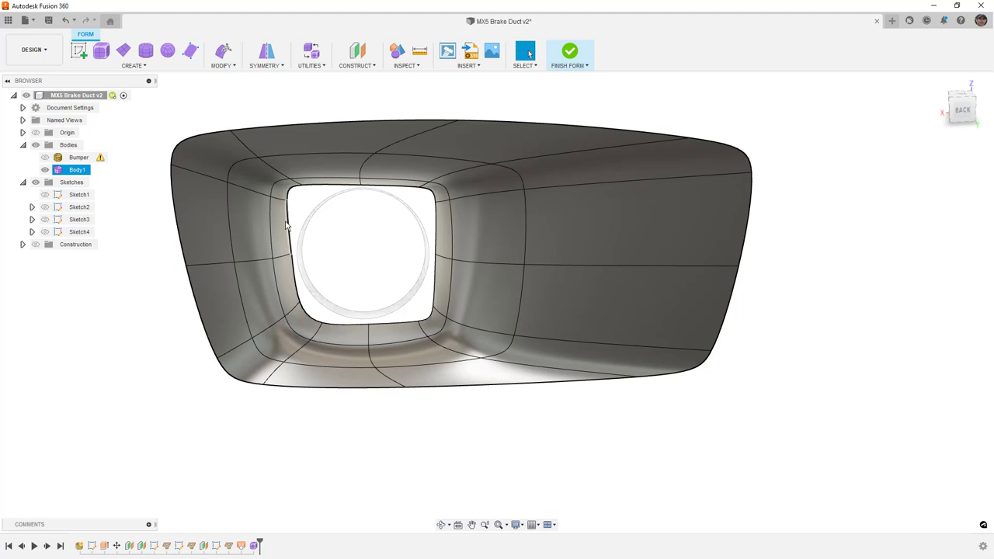
key("ctrl+4")
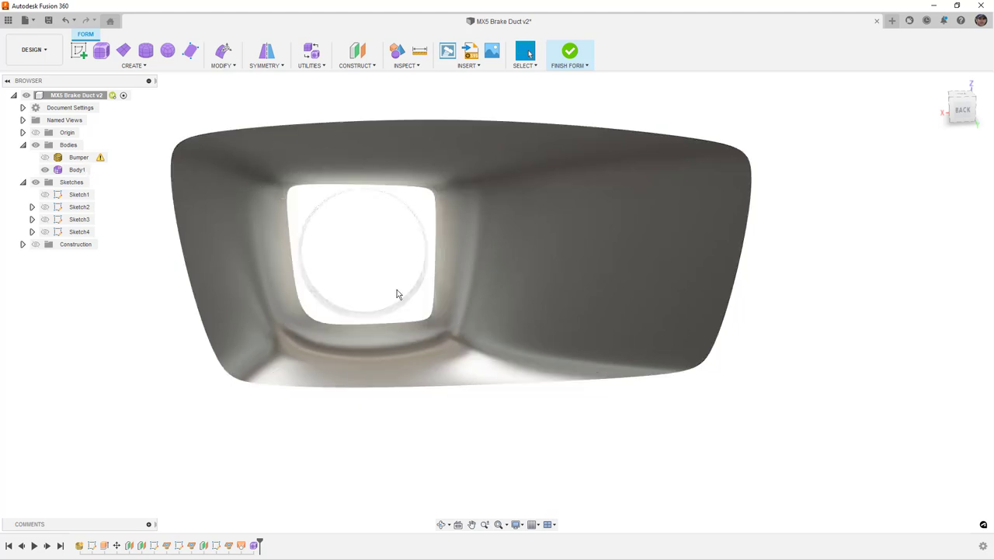
mouse_move(478, 394)
middle_mouse_down("shift")
mouse_move(487, 391)
mouse_move(476, 400)
middle_mouse_up("shift")
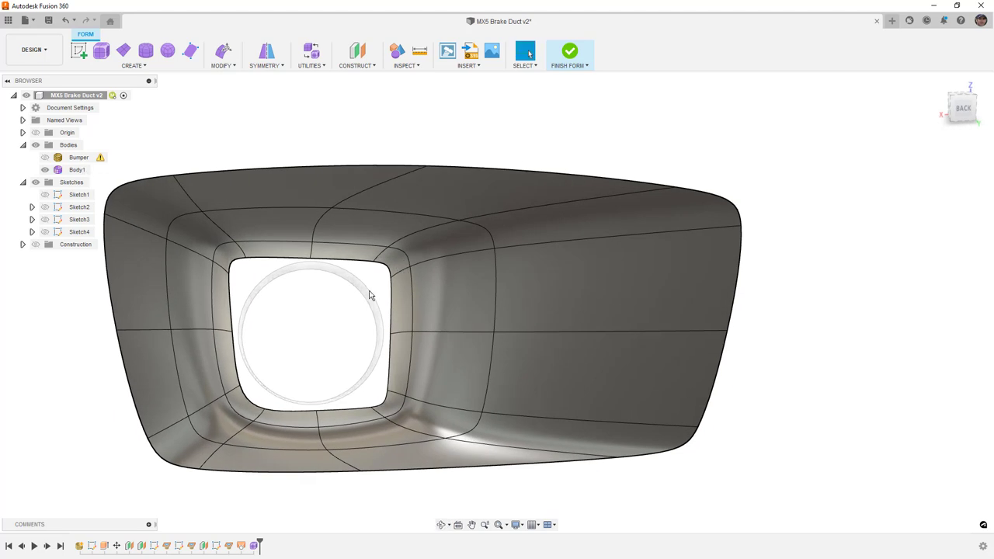
Match the edge loop of the duct's square rear opening to the round tube's edge with Curvature (G2) continuity.
left_click(225, 65)
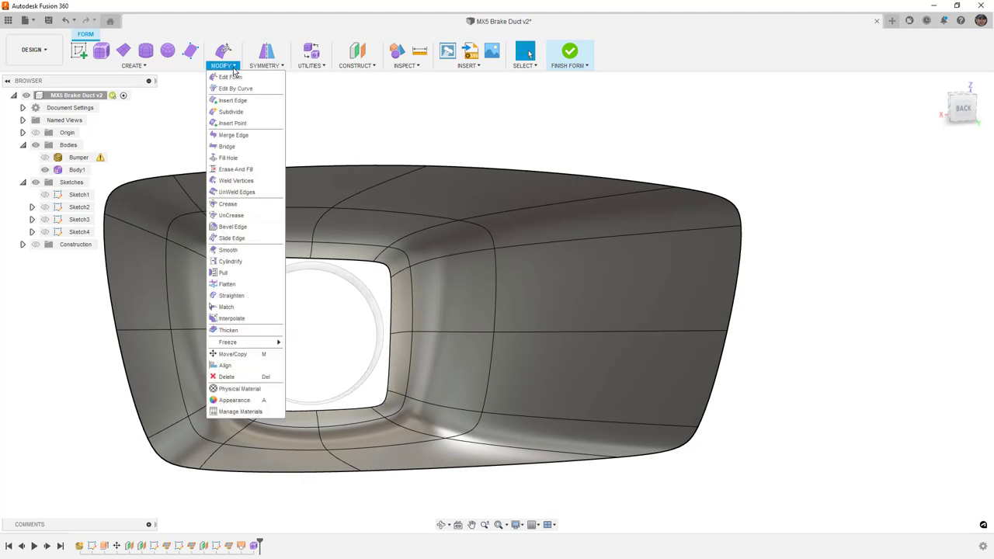
left_click(251, 307)
left_click(254, 260)
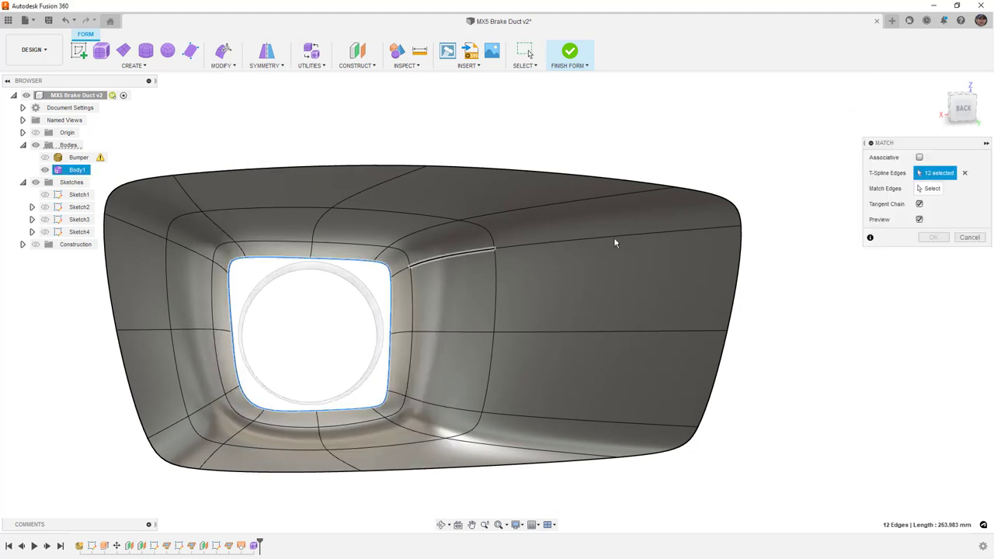
left_click(940, 190)
scroll(346, 282, "up", 2)
middle_click_drag(346, 283, 417, 299, "shift")
scroll(417, 300, "down", 6)
middle_click_drag(331, 308, 335, 304, "shift")
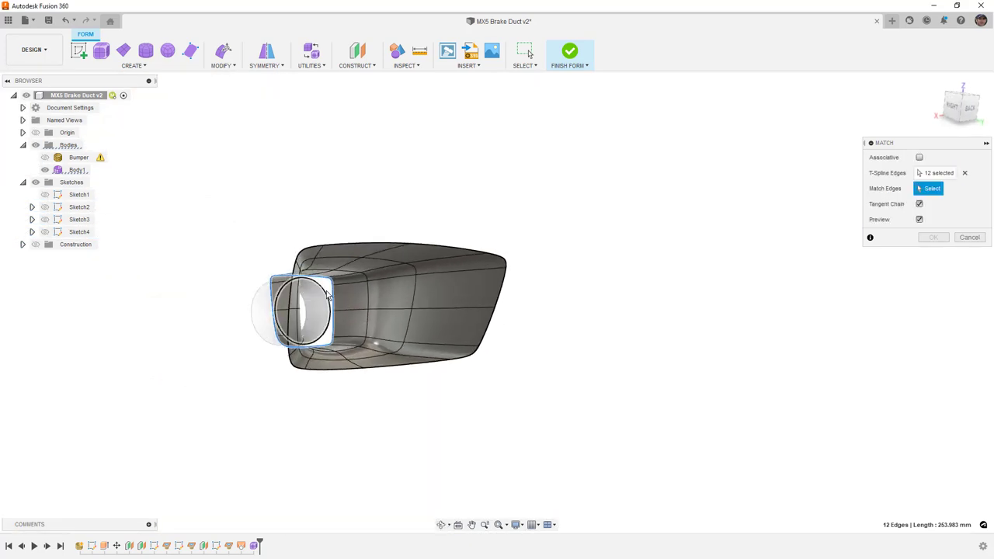
left_click(327, 295)
left_click(948, 234)
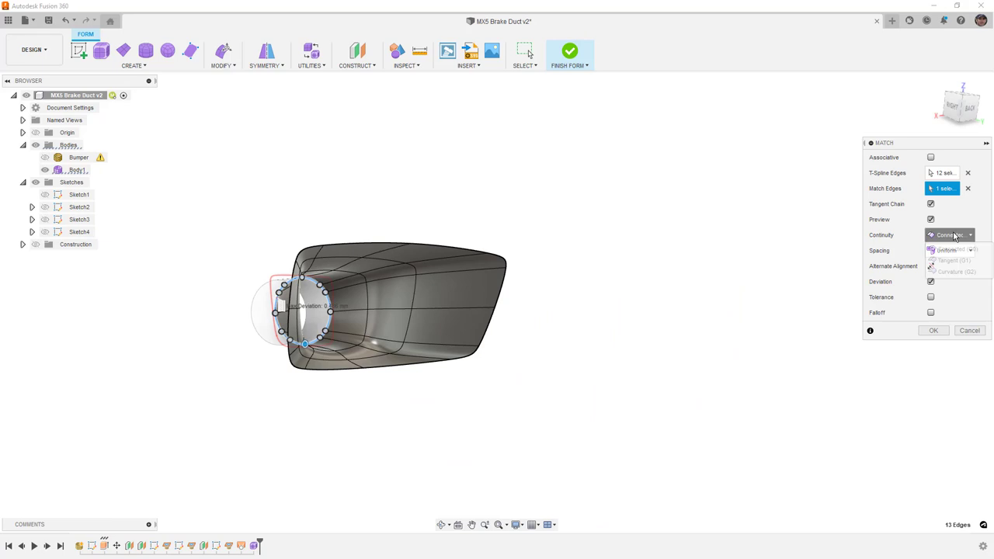
left_click(948, 270)
Set the match's tangency weight to 0.5 and apply it to the rear opening.
mouse_move(619, 283)
middle_mouse_down("shift")
mouse_move(639, 277)
mouse_move(619, 288)
middle_mouse_up("shift")
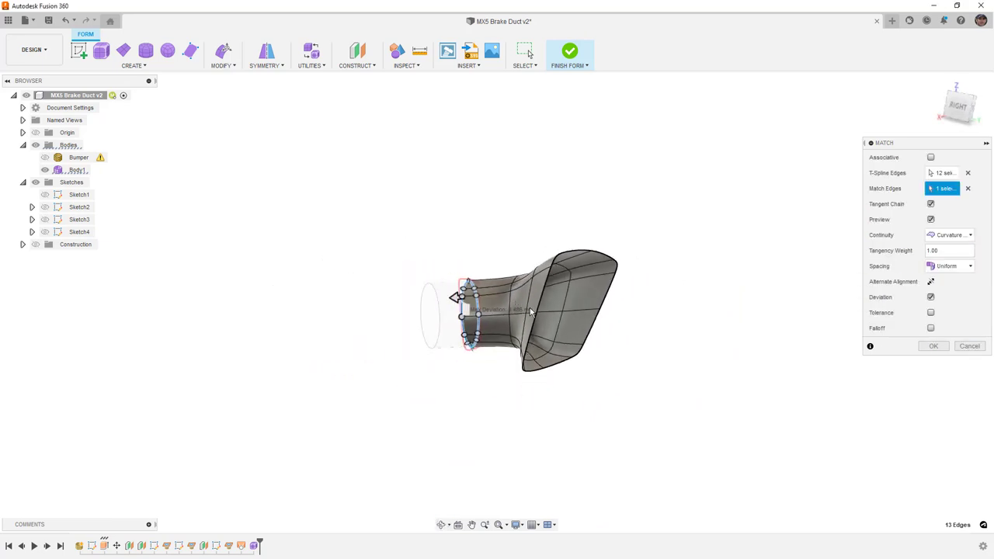
scroll(582, 317, "up", 5)
scroll(393, 370, "up", 5)
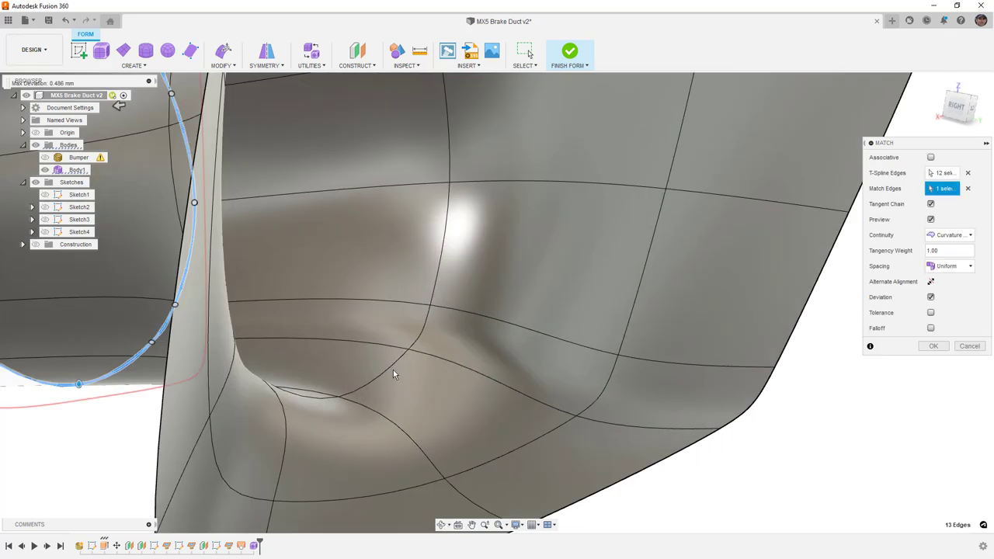
scroll(334, 276, "down", 4)
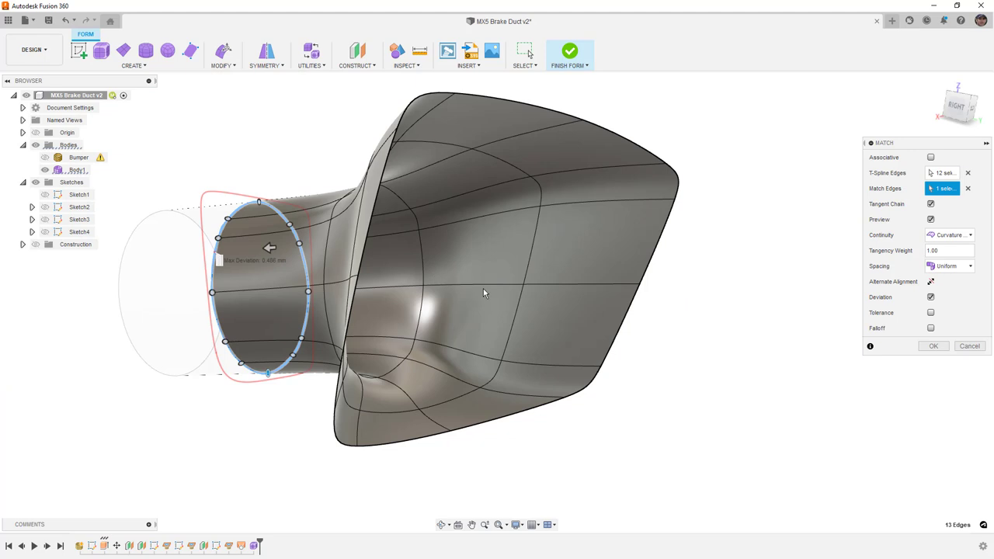
left_click_drag(945, 251, 889, 255)
type("5")
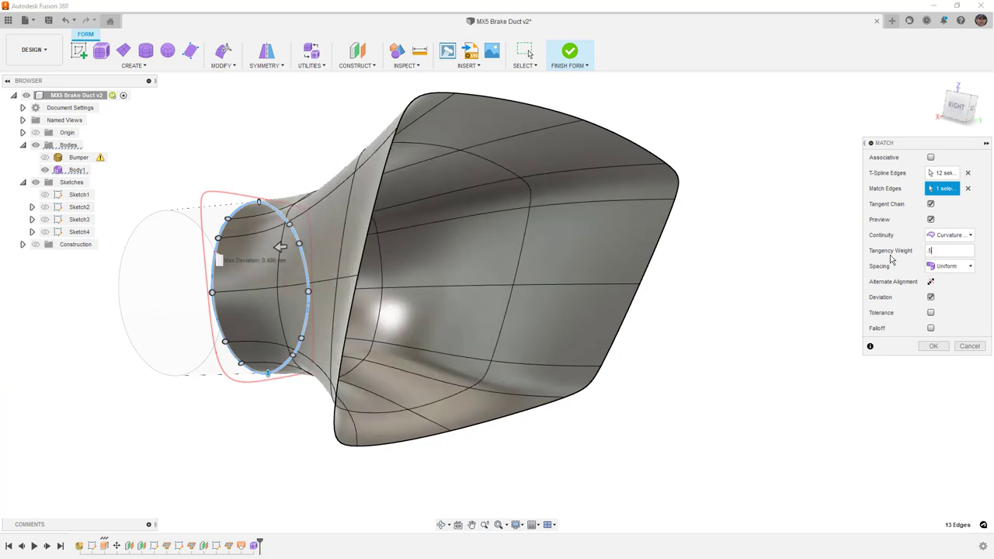
scroll(610, 308, "down", 3)
mouse_move(550, 306)
middle_mouse_down("shift")
mouse_move(564, 307)
mouse_move(554, 295)
middle_mouse_up("shift")
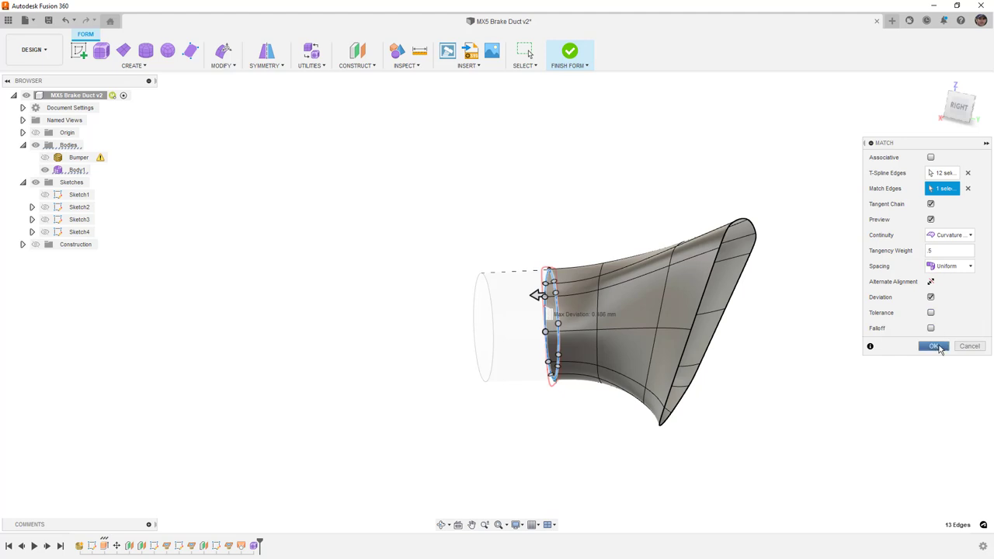
left_click(933, 346)
Examine the matched round opening and the loops and corner edges around it.
middle_click_drag(676, 328, 679, 298, "shift")
scroll(427, 308, "up", 6)
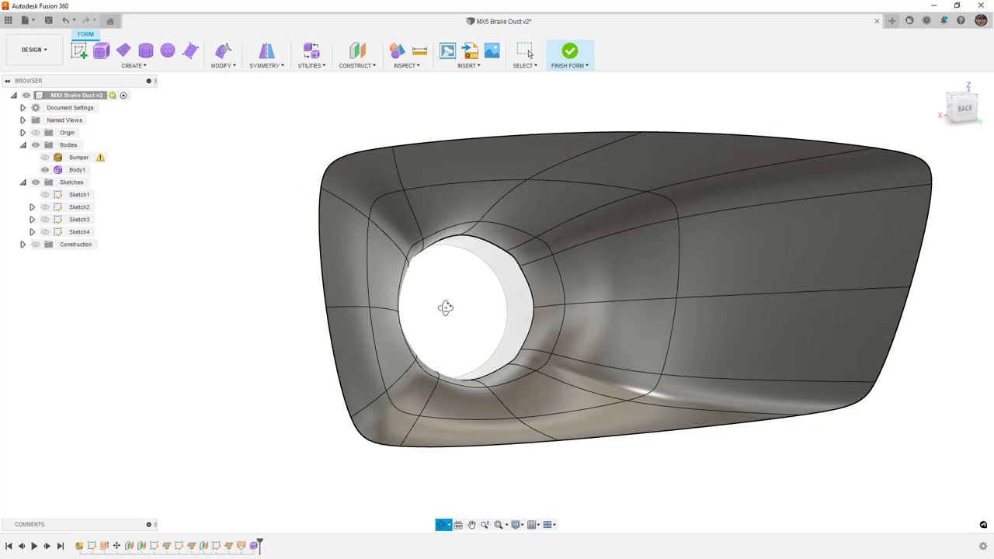
middle_click_drag(440, 308, 561, 270, "shift")
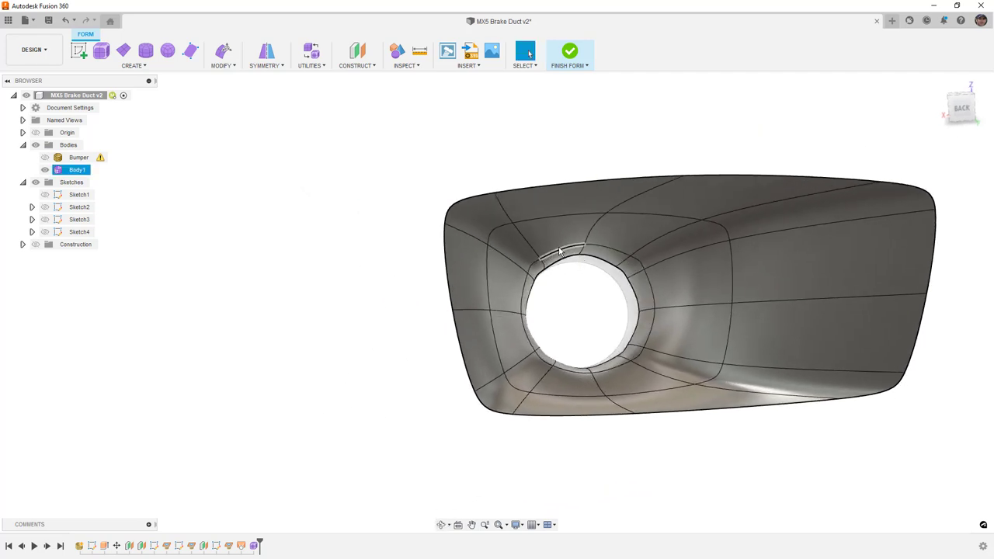
scroll(638, 274, "up", 8)
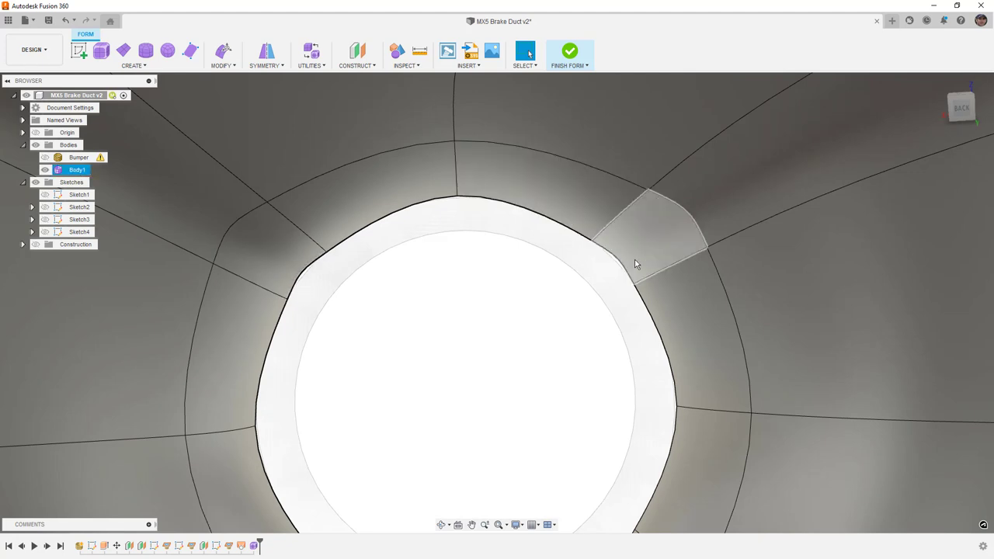
scroll(628, 256, "down", 4)
scroll(628, 253, "down", 3)
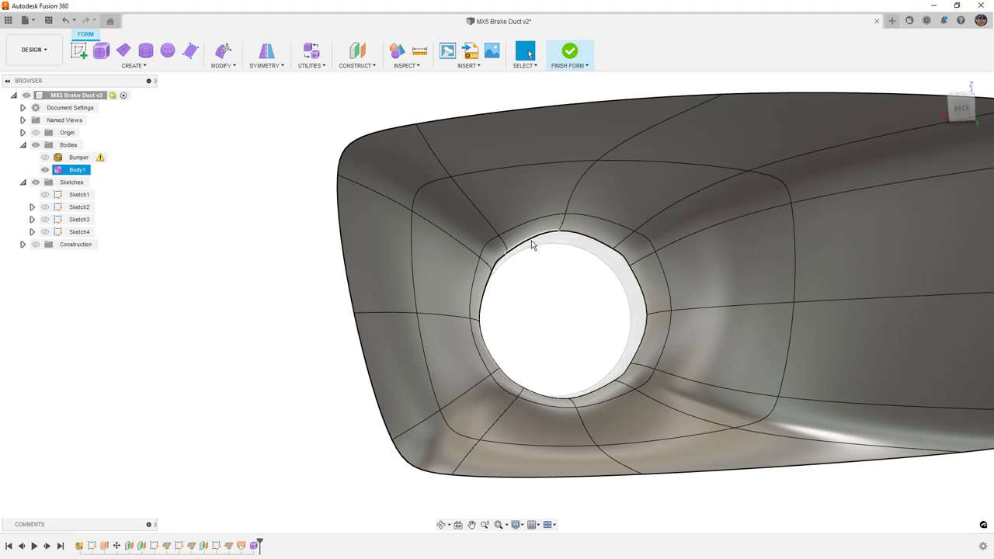
scroll(466, 233, "down", 2)
Show the scanned bumper and view how the duct's outer rim fits its opening.
left_click(45, 158)
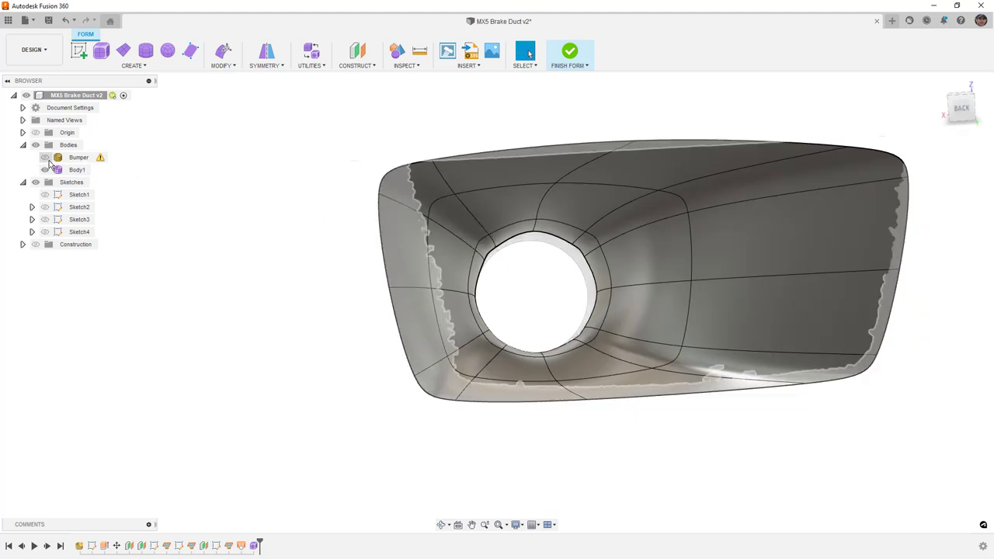
scroll(233, 171, "down", 4)
left_click_drag(409, 197, 412, 184, "shift")
middle_click_drag(411, 185, 461, 179, "shift")
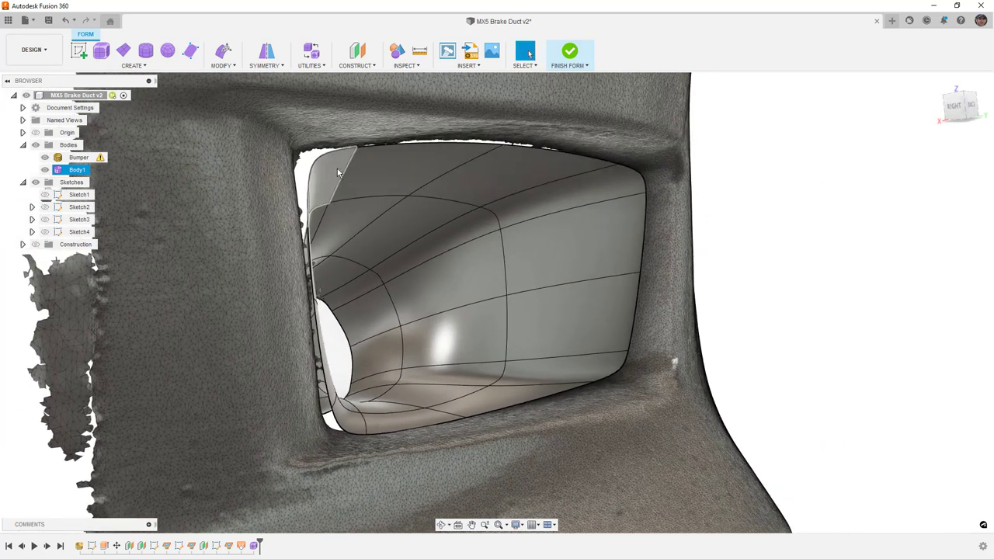
Start Edit Form on the top wall's outer edge at the narrow side's upper corner, with soft modification over 75 mm.
scroll(365, 147, "up", 4)
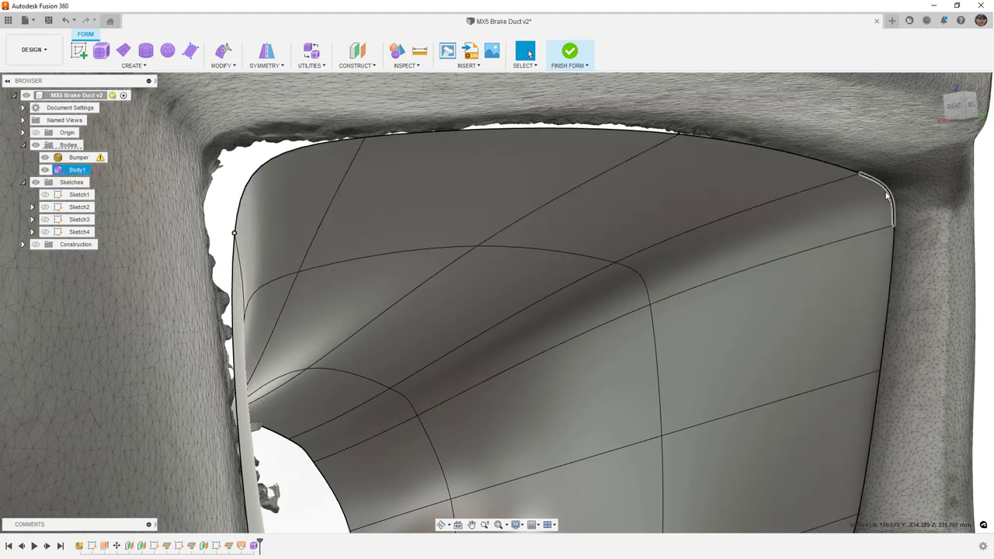
left_click(360, 158)
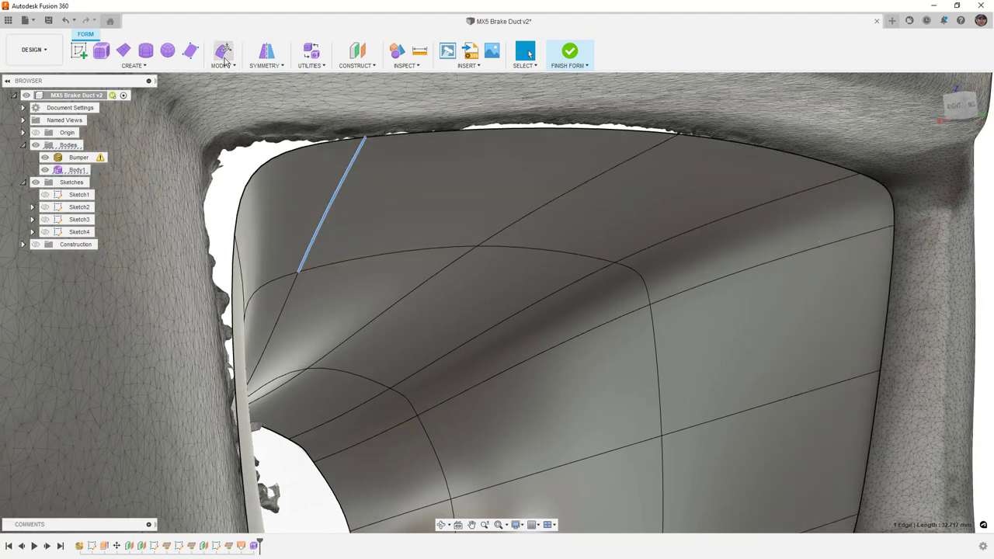
left_click(224, 53)
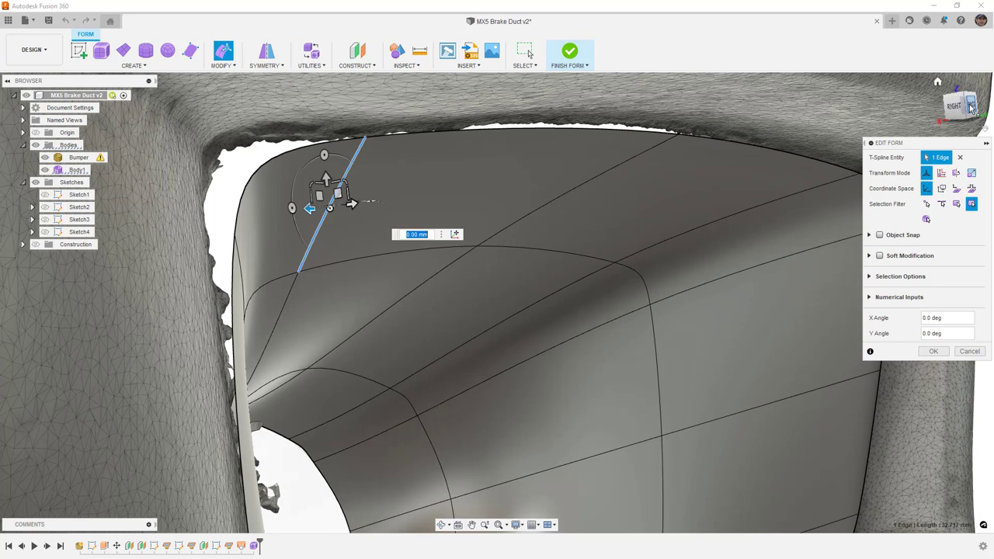
left_click(970, 107)
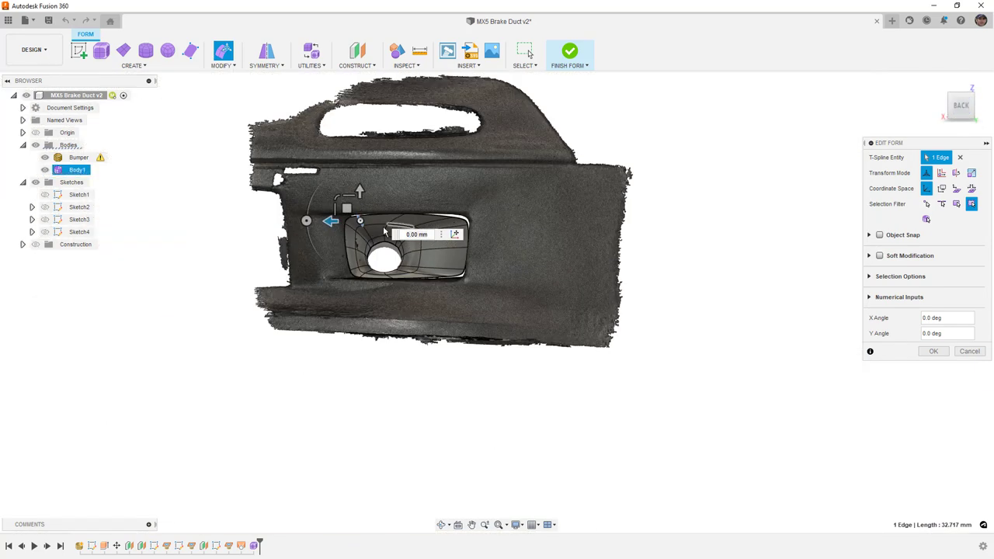
scroll(383, 231, "up", 5)
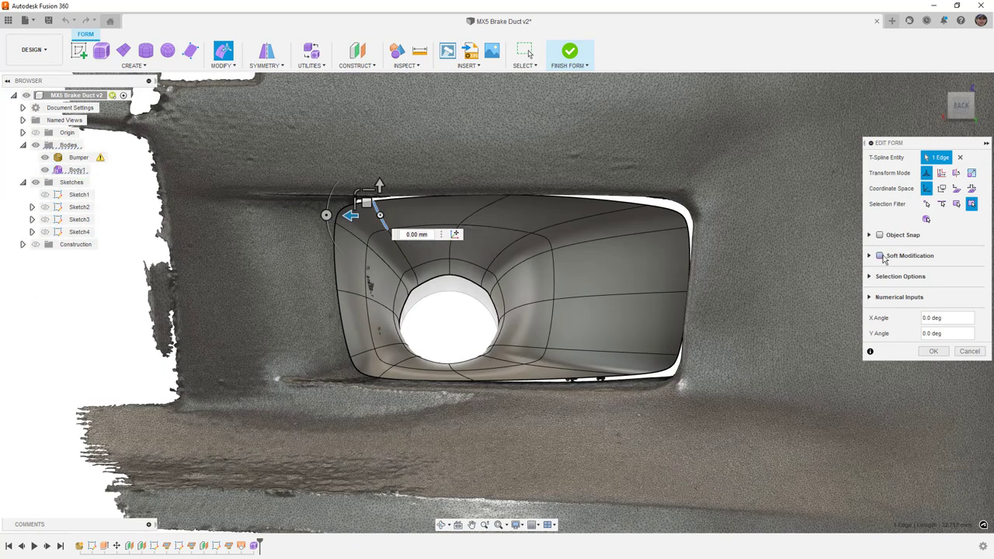
left_click(879, 256)
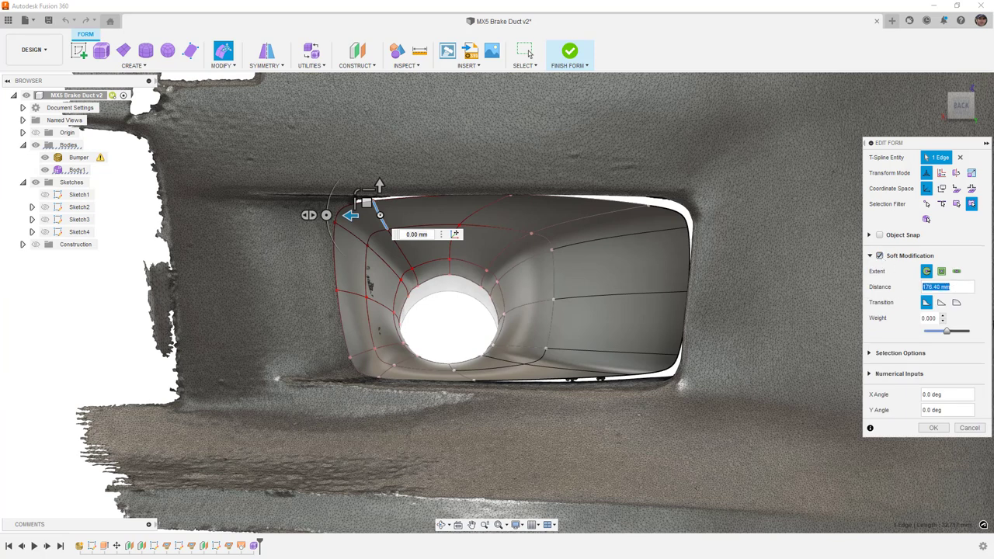
key("Return")
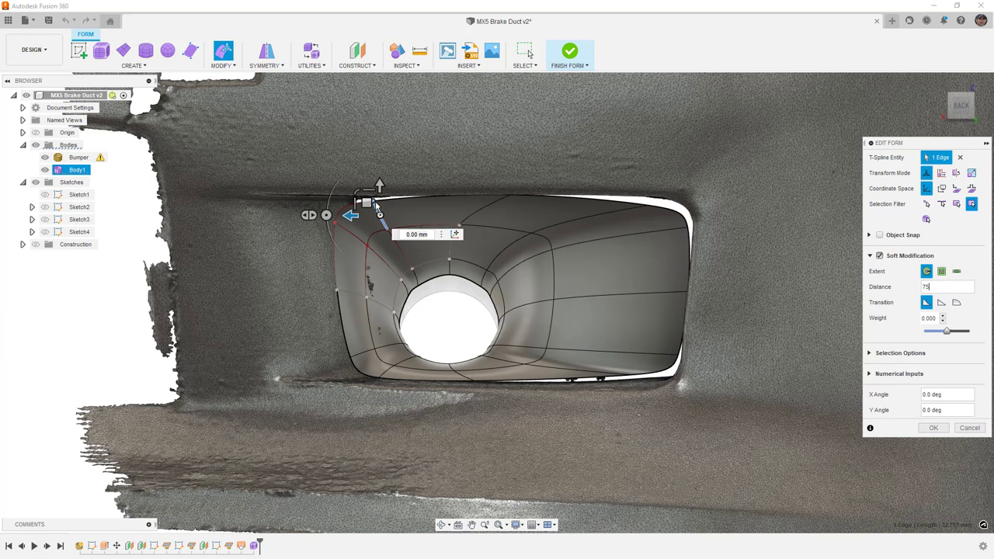
Raise the upper corner edge about 5 mm and move the adjacent side rim vertex about 8 mm outward toward the bumper.
scroll(379, 223, "up", 3)
scroll(379, 223, "up", 3)
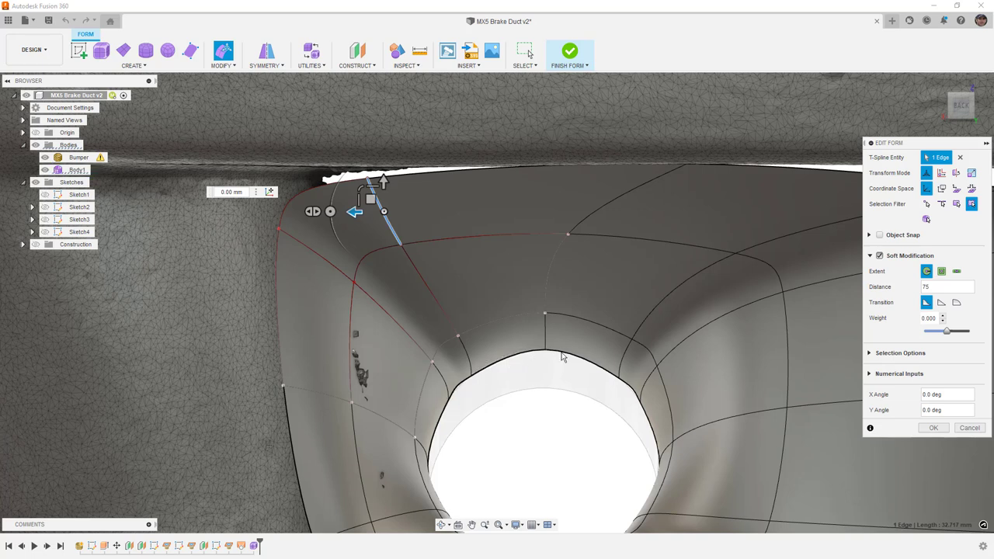
left_click_drag(370, 196, 368, 178)
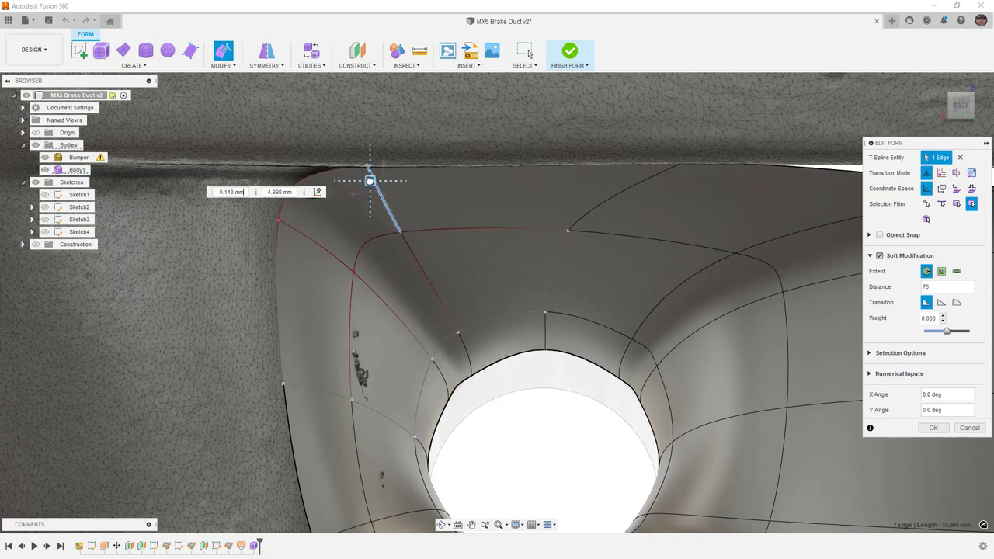
left_click(279, 220)
left_click_drag(265, 208, 237, 205)
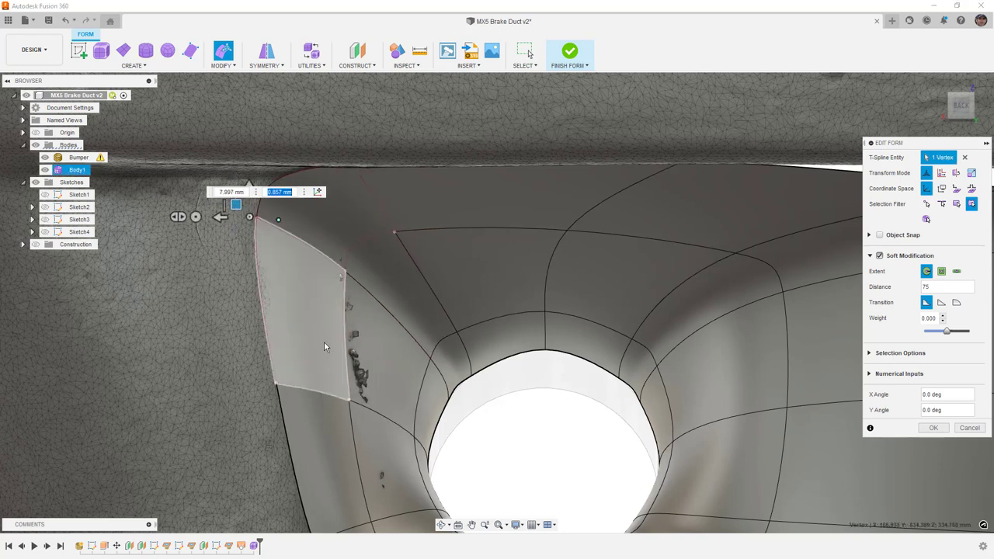
Move the side rim vertex at the narrow side's lower corner outward to the bumper and nudge the adjacent bottom rim vertex slightly down.
scroll(338, 408, "down", 3)
middle_click_drag(359, 387, 362, 271)
scroll(315, 374, "up", 2)
scroll(316, 375, "up", 1)
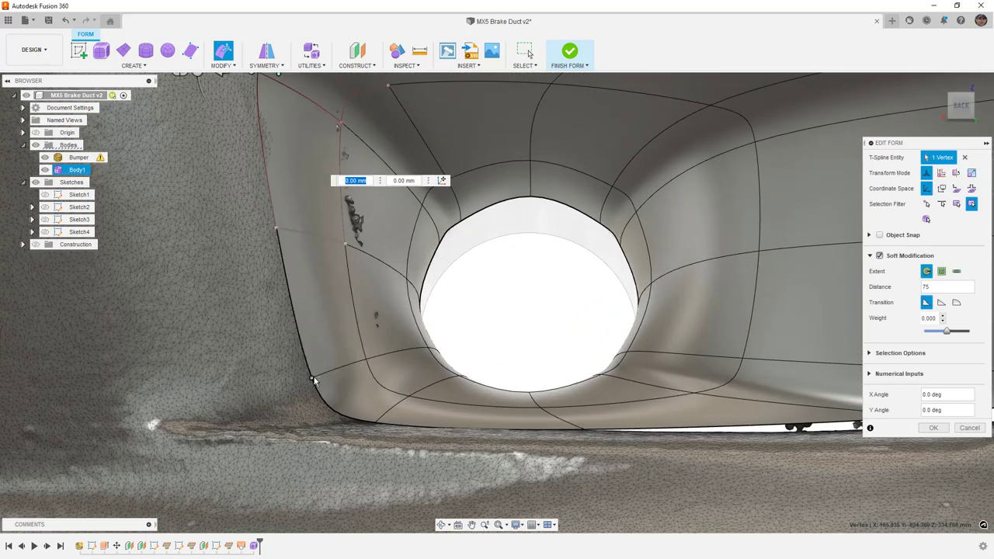
left_click(312, 378)
left_click_drag(299, 366, 271, 368)
left_click(362, 422)
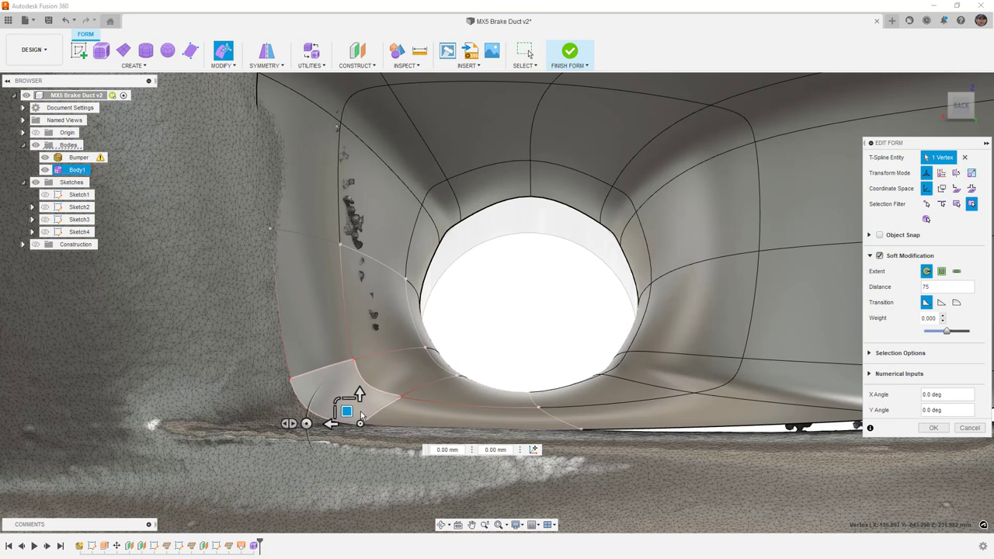
mouse_move(351, 412)
left_mouse_down()
mouse_move(351, 421)
mouse_move(353, 413)
left_mouse_up()
Move the bottom rim vertex near the wide side's corner down and outward, and nudge the adjacent side rim vertex toward the bumper.
middle_click_drag(573, 413, 215, 381)
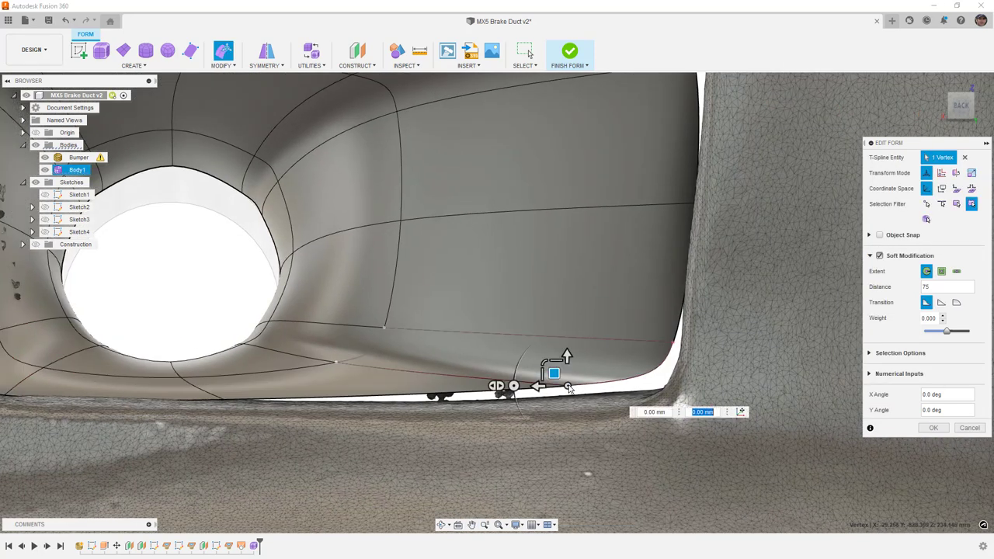
left_click_drag(554, 373, 571, 394)
left_click(679, 351)
left_click_drag(664, 338, 667, 338)
At the wide side's upper corner, move the side rim vertex about 4.3 mm outward and 1.8 mm up, and raise the adjacent top rim vertex.
middle_click_drag(750, 155, 712, 380)
scroll(655, 260, "down", 1)
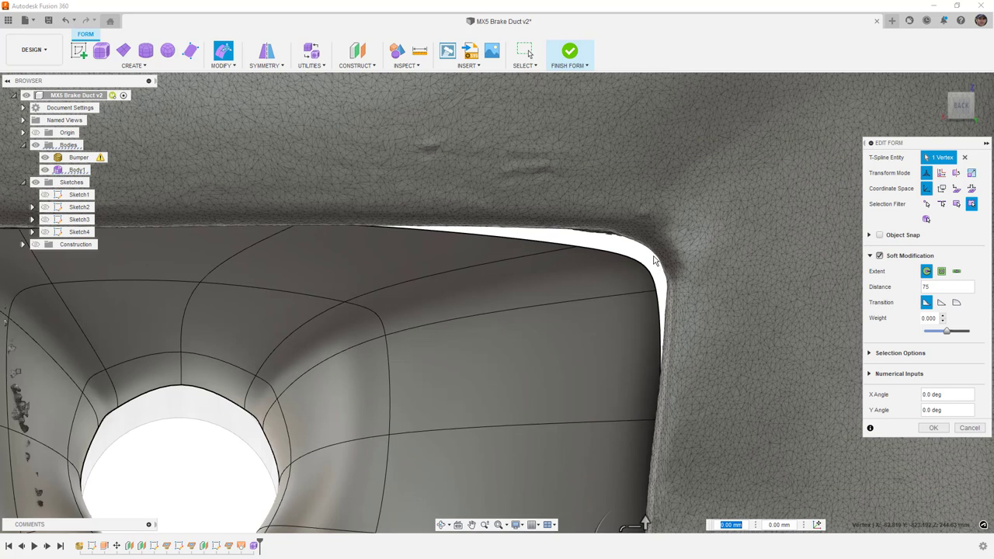
left_click(655, 290)
left_click_drag(642, 278, 655, 271)
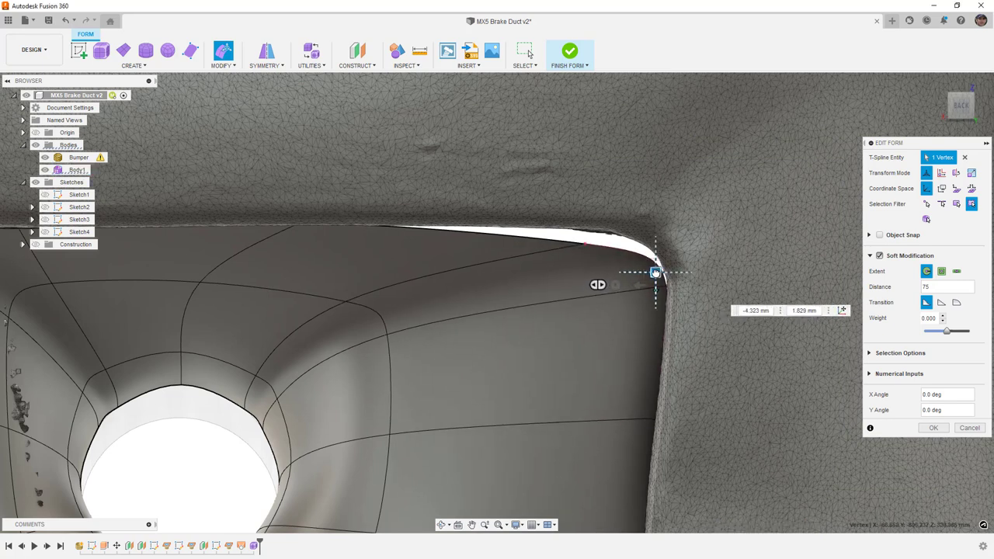
left_click(578, 239)
left_click_drag(577, 241, 584, 222)
Turn off soft modification, select the whole outer rim edge loop, and shift it slightly toward the bumper's outer face in the right view.
scroll(646, 271, "down", 5)
scroll(610, 313, "up", 5)
middle_click_drag(610, 313, 651, 283, "shift")
scroll(651, 285, "down", 5)
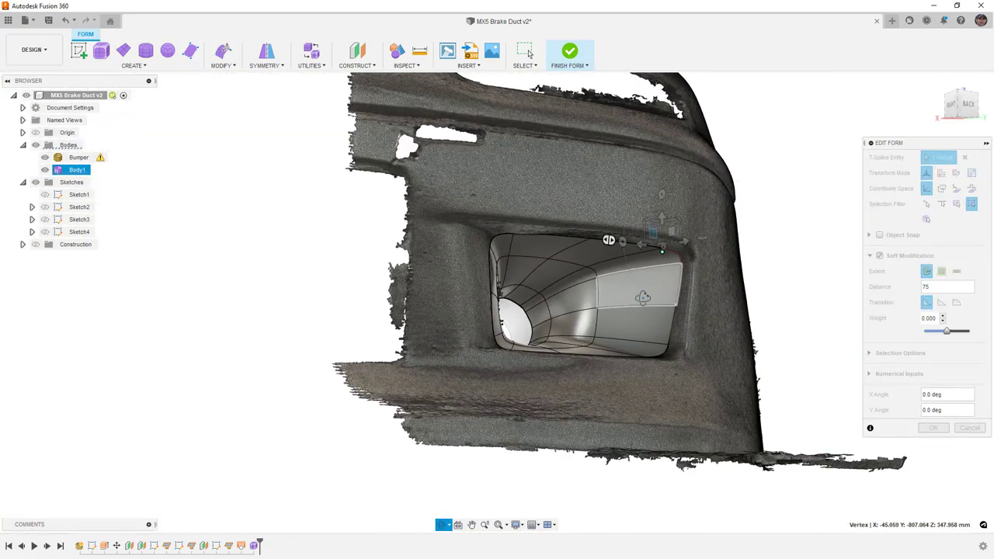
scroll(553, 227, "up", 3)
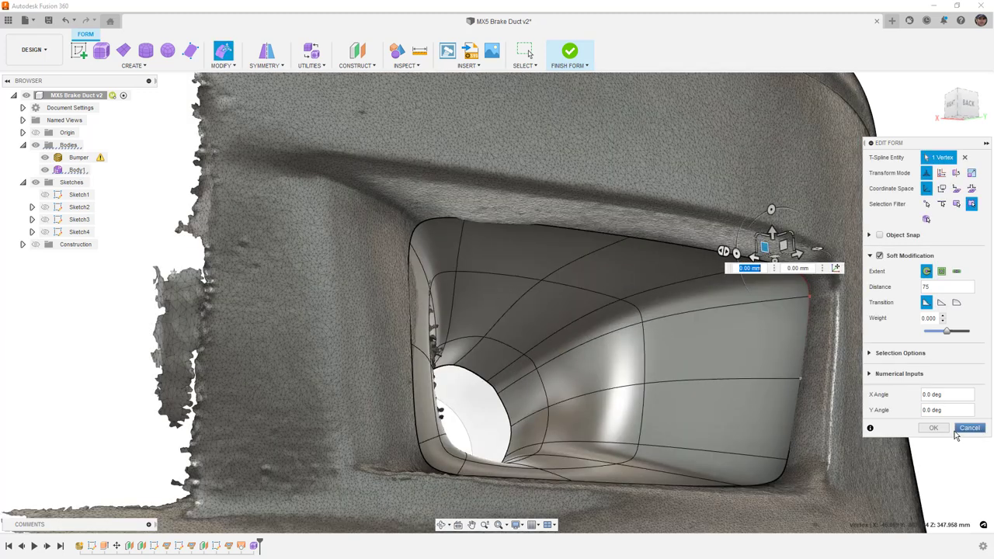
left_click(879, 256)
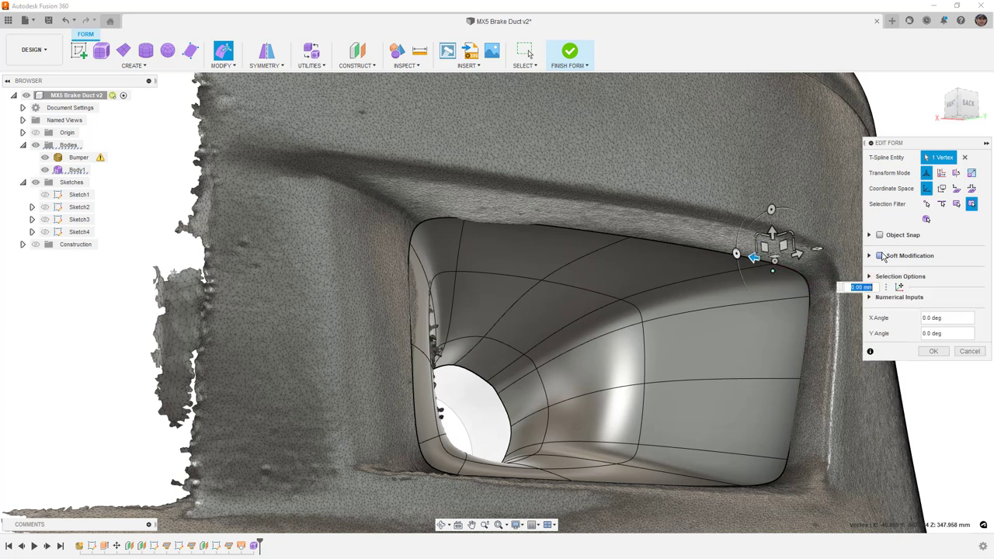
double_click(663, 244)
scroll(664, 248, "down", 5)
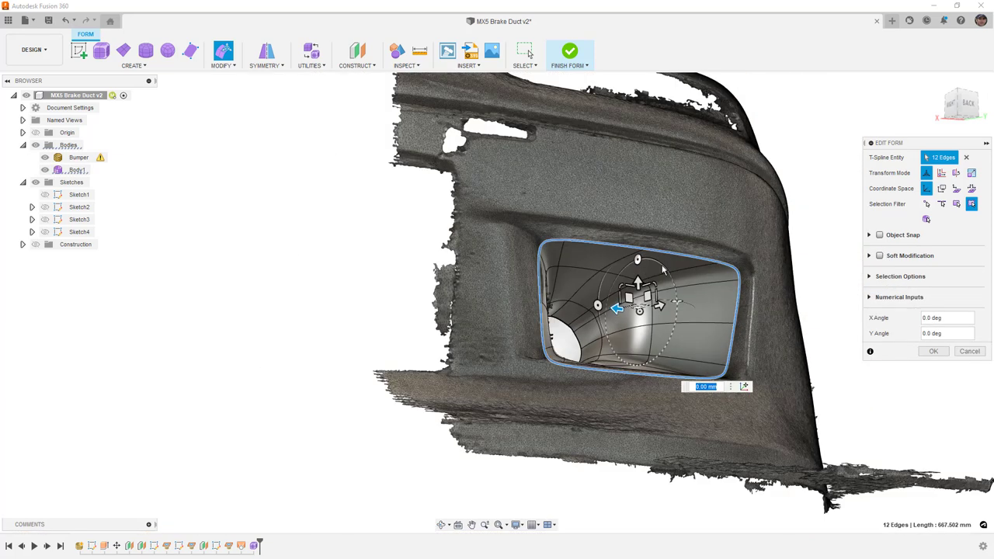
middle_click_drag(690, 285, 752, 291, "shift")
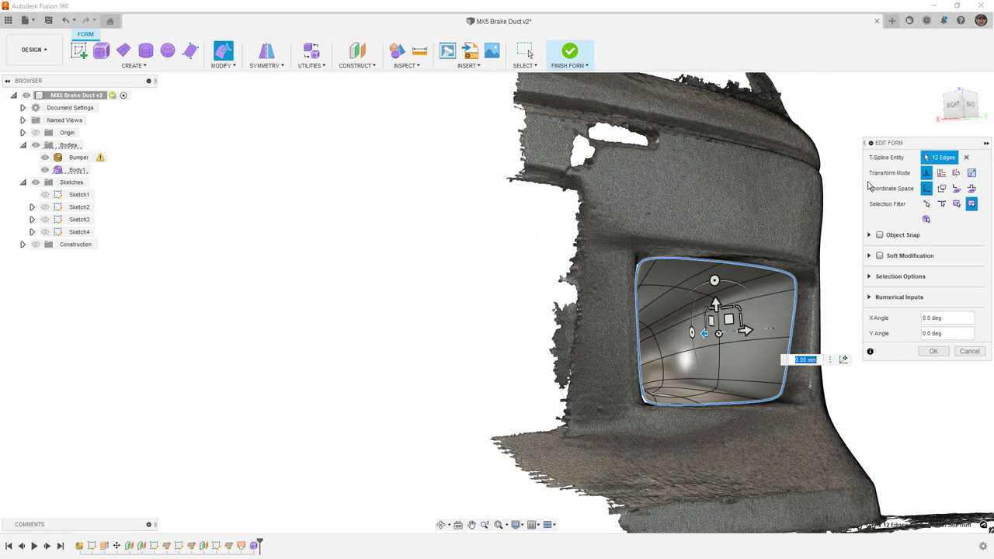
left_click(953, 108)
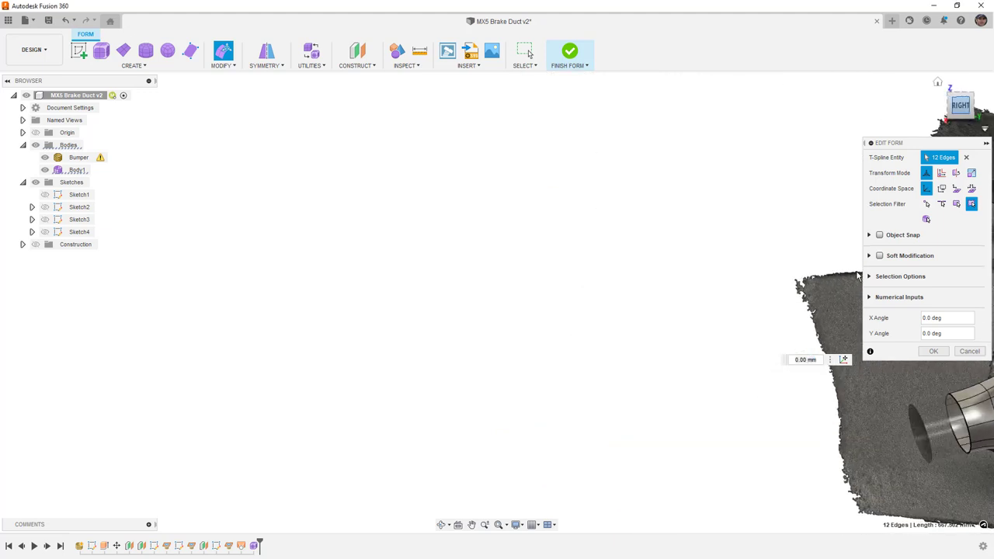
scroll(609, 331, "up", 3)
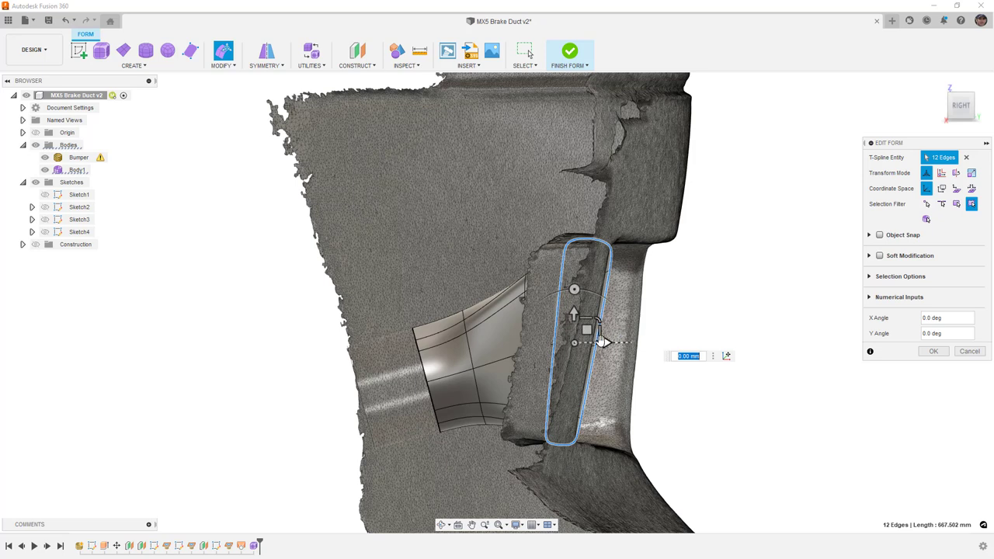
left_click_drag(586, 330, 600, 331)
Examine how the shifted outer rim meets the bumper opening, especially at the wide side's upper and lower corners.
scroll(734, 322, "up", 5)
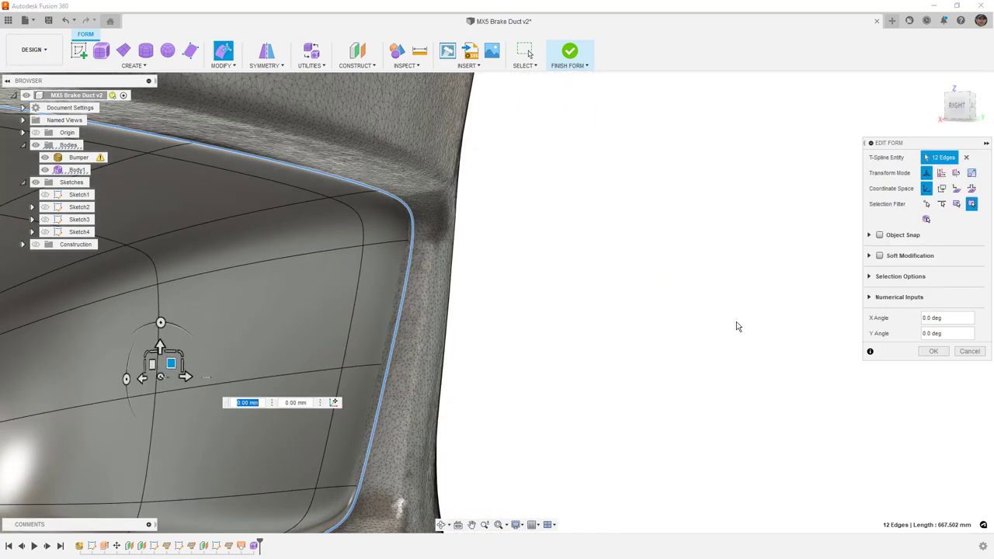
scroll(735, 321, "down", 5)
middle_click_drag(531, 322, 515, 324, "shift")
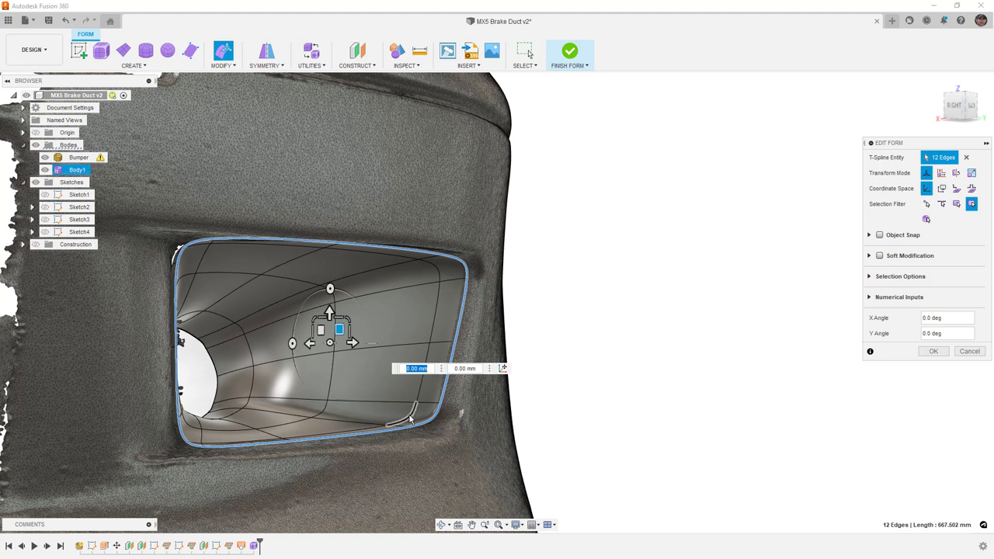
scroll(410, 419, "up", 5)
scroll(463, 421, "down", 5)
scroll(460, 415, "up", 8)
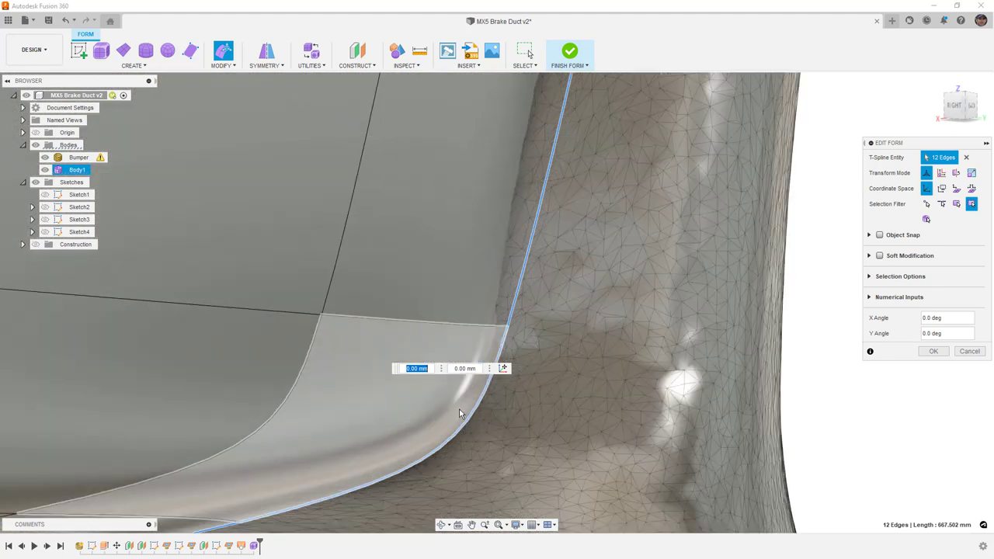
Hide the Bumper body to expose the duct's outer rim, and restrict the Edit Form selection filter to vertices.
left_click(46, 158)
scroll(373, 261, "down", 5)
mouse_move(426, 288)
middle_mouse_down("shift")
mouse_move(452, 289)
mouse_move(399, 295)
mouse_move(406, 328)
mouse_move(423, 292)
middle_mouse_up("shift")
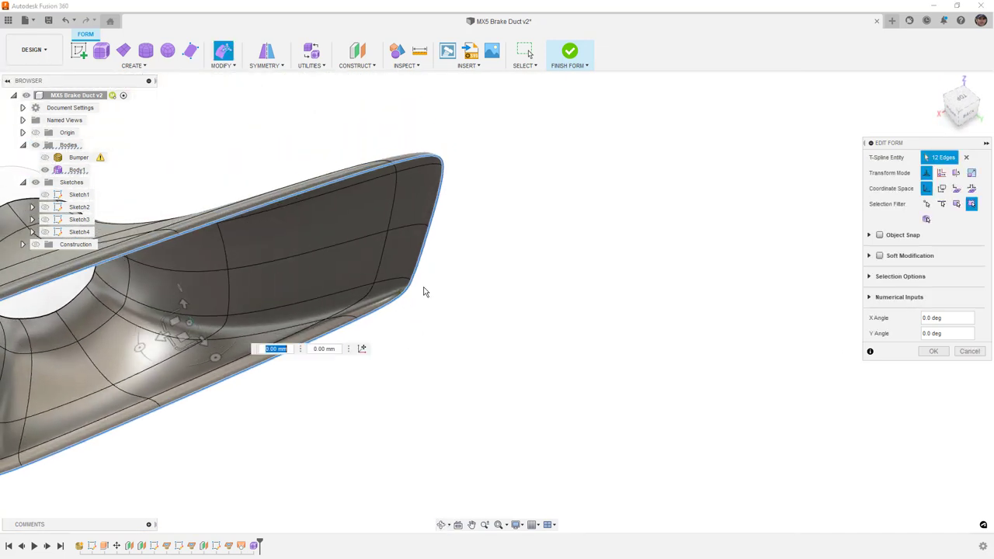
middle_click_drag(404, 216, 395, 190, "shift")
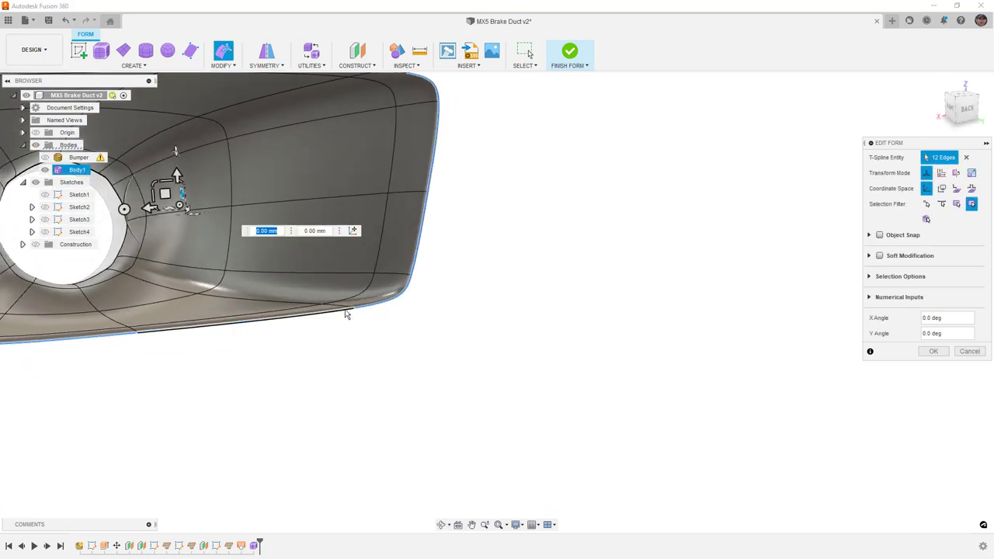
scroll(359, 308, "up", 5)
scroll(389, 309, "down", 3)
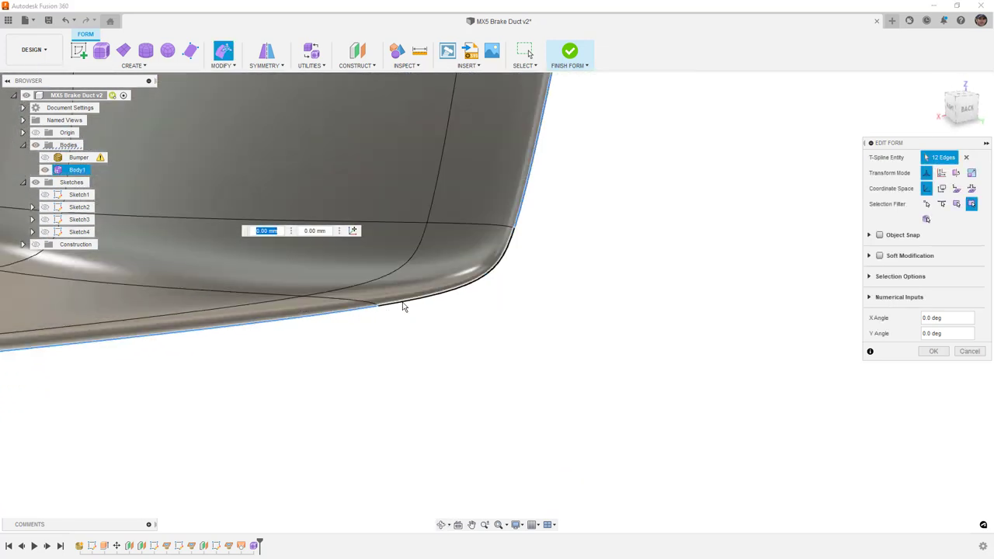
scroll(512, 258, "down", 2)
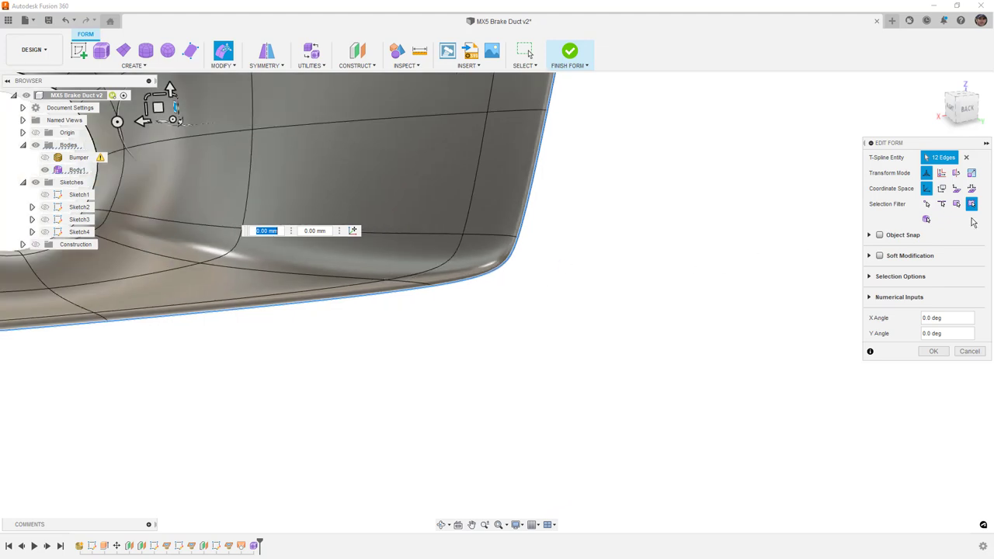
left_click(928, 205)
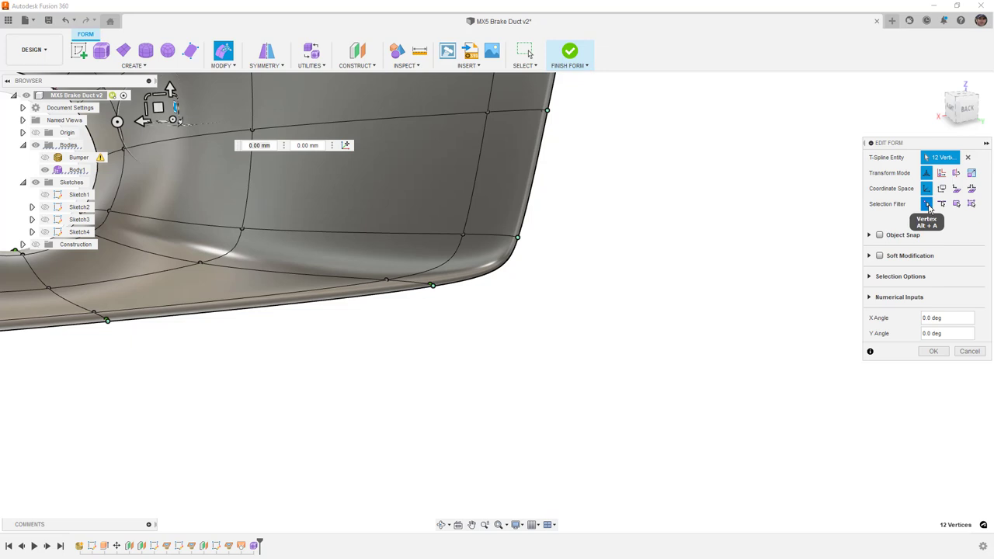
Try moving the tangency handle of the bottom rim vertex near the wide side's corner about 0.8 mm up, and relink the handle.
middle_click_drag(577, 294, 586, 292, "shift")
scroll(445, 283, "up", 4)
scroll(542, 303, "down", 2)
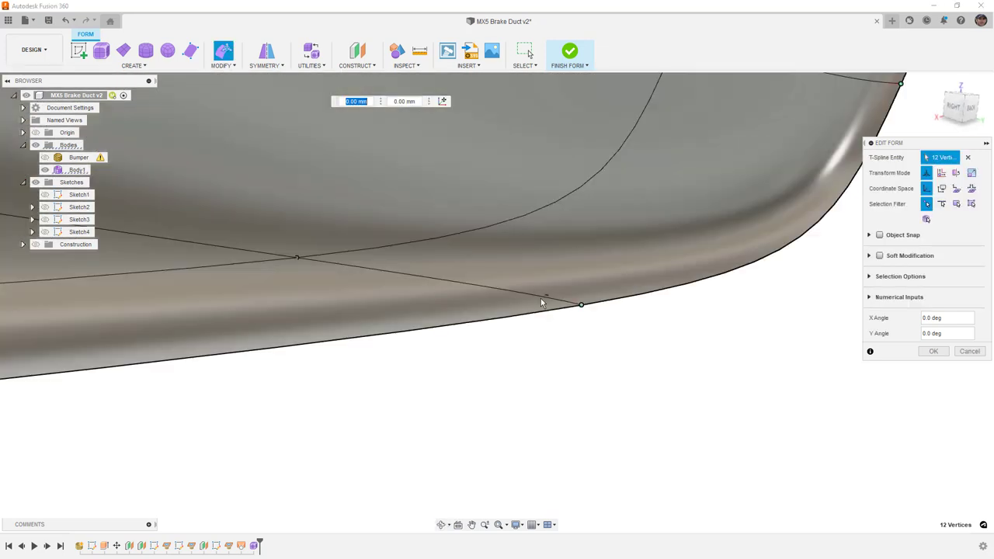
left_click(582, 306)
middle_click_drag(588, 316, 564, 334, "shift")
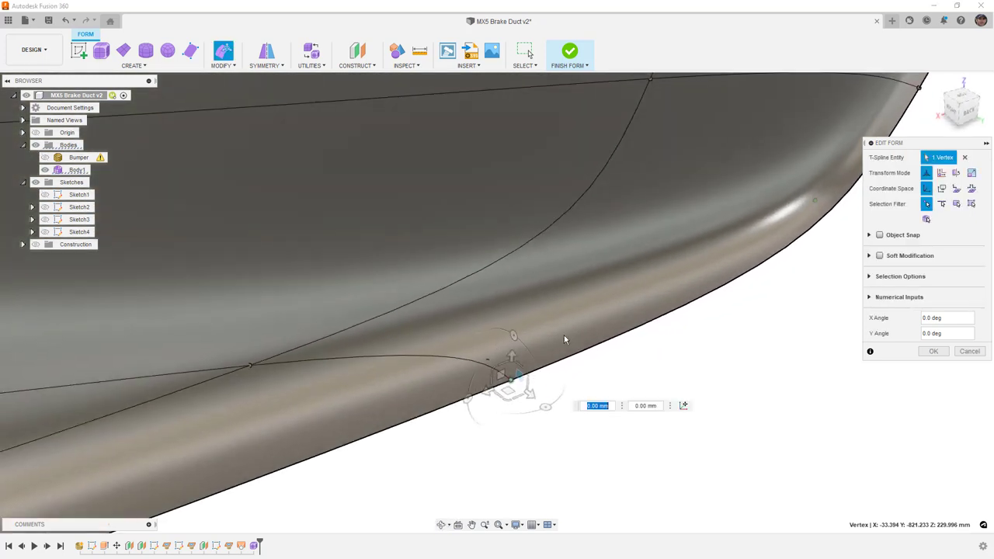
scroll(487, 364, "up", 3)
left_click(491, 366)
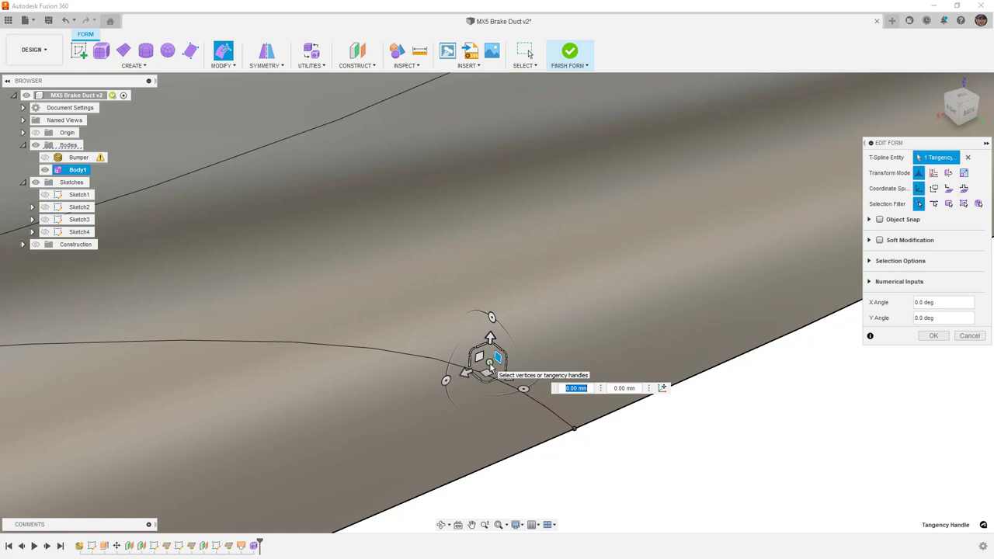
left_click_drag(497, 357, 490, 322)
scroll(527, 375, "down", 8)
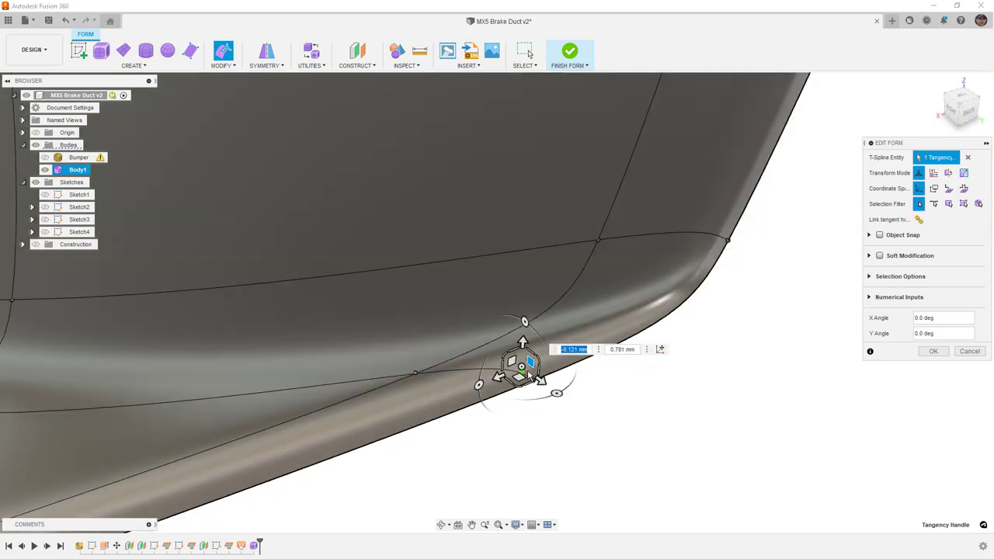
middle_click_drag(523, 412, 538, 334, "shift")
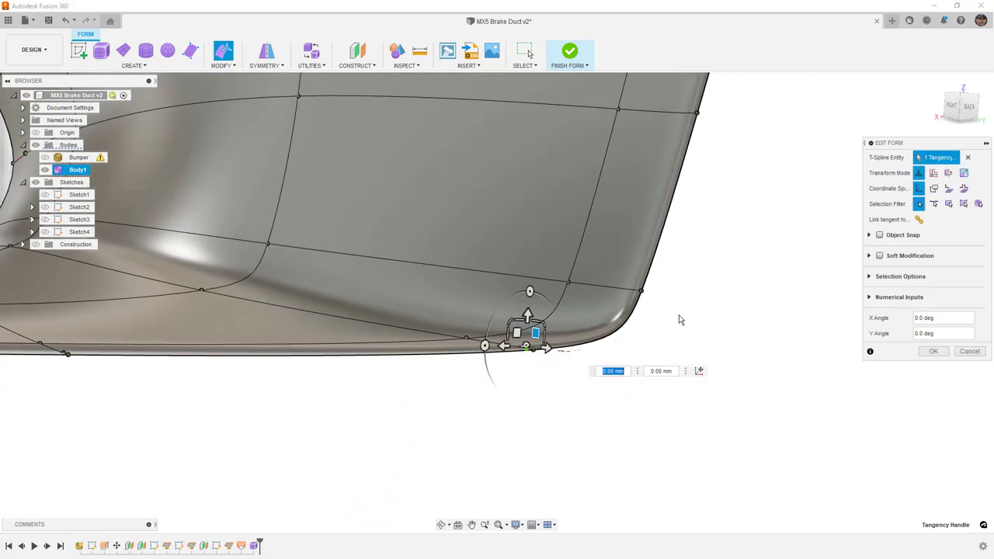
left_click(918, 221)
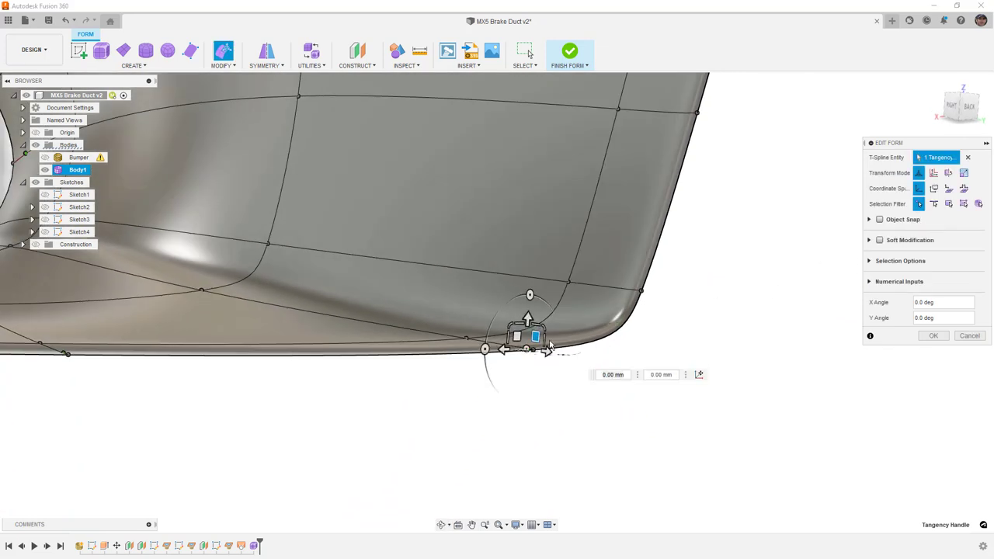
Move the tangency handle of the wide side's lower rim vertex inward to reshape the curled rim surface.
mouse_move(102, 368)
middle_mouse_down("shift")
mouse_move(114, 364)
mouse_move(98, 364)
middle_mouse_up("shift")
scroll(641, 293, "up", 4)
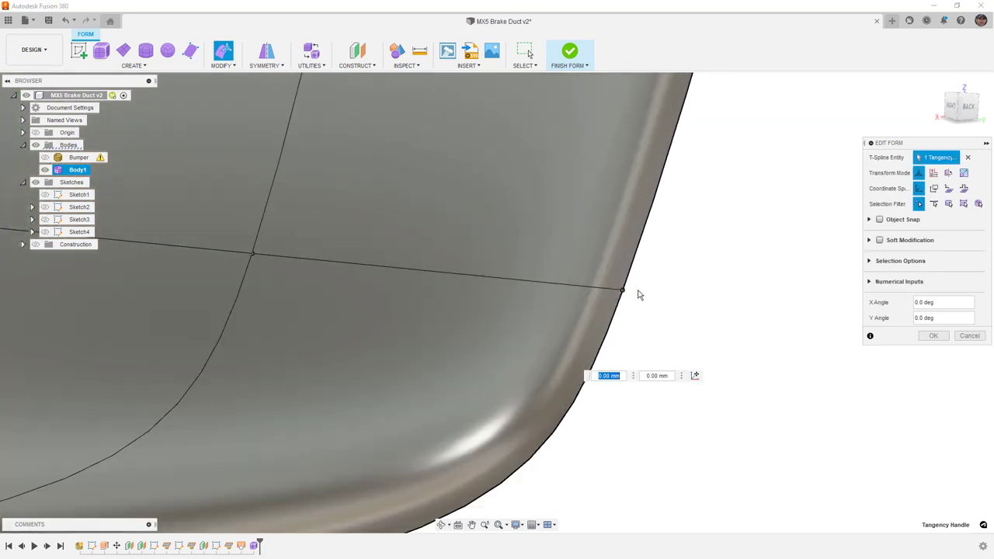
left_click(625, 292)
middle_click_drag(628, 297, 511, 333, "shift")
left_click(510, 332)
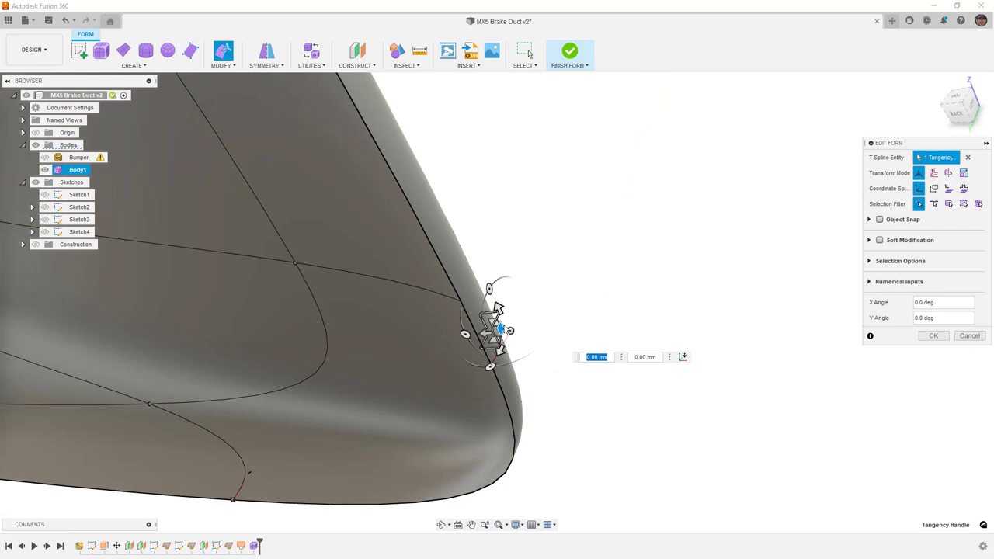
left_click_drag(489, 317, 455, 322)
middle_click_drag(541, 313, 560, 356, "shift")
Move the tangency handle of the wide side's middle rim vertex about 1.8 mm inward and 0.2 mm vertically.
scroll(560, 357, "down", 5)
scroll(556, 286, "up", 4)
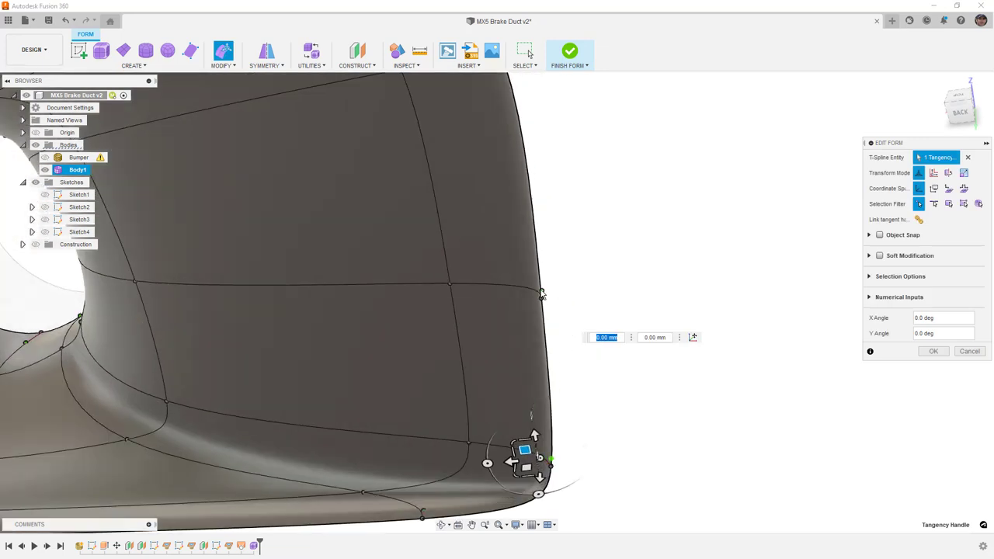
left_click(540, 293)
scroll(541, 293, "up", 3)
left_click_drag(528, 283, 511, 284)
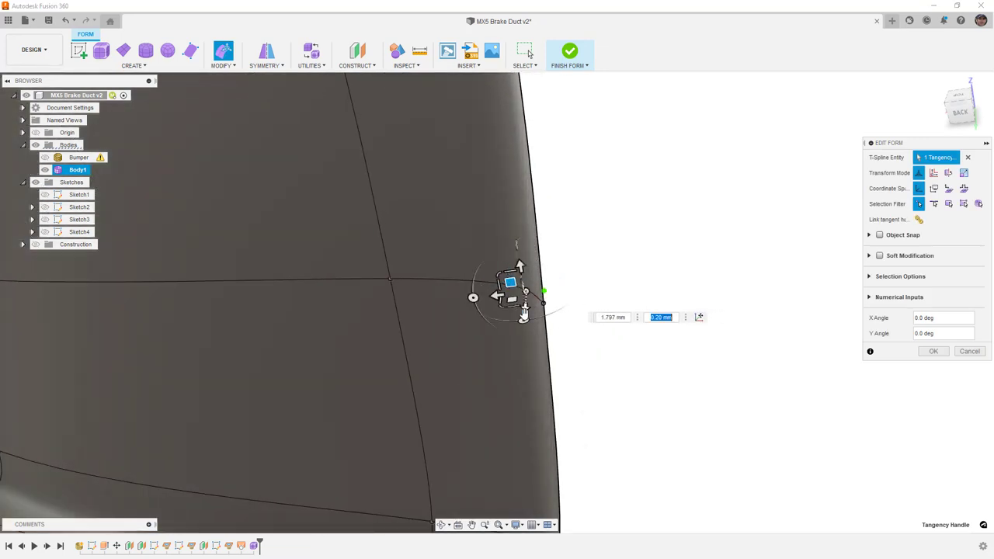
scroll(526, 317, "down", 6)
scroll(520, 213, "up", 5)
Move the tangency handle of the wide side's upper rim vertex about 2.8 mm inward.
left_click(518, 267)
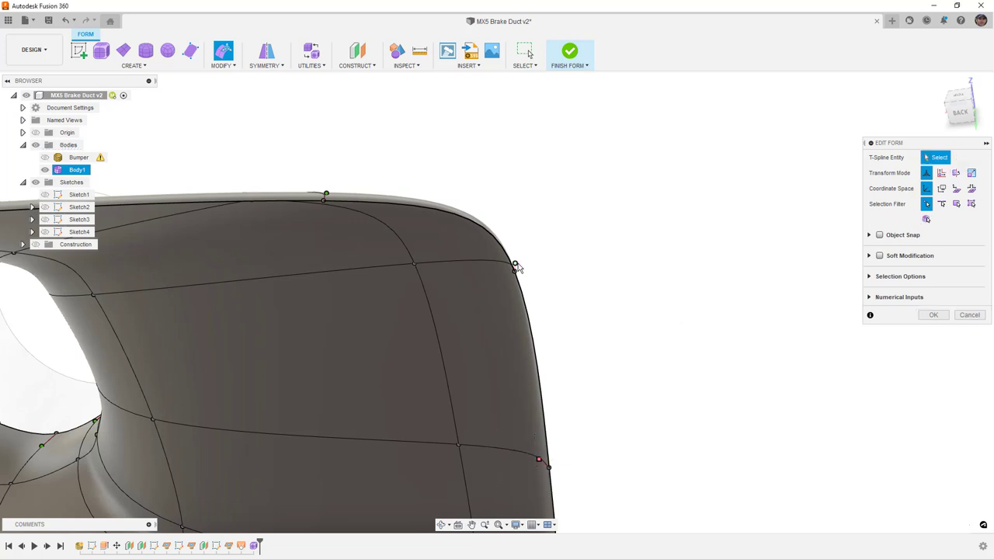
left_click(516, 266)
left_click_drag(504, 266, 482, 257)
scroll(482, 257, "down", 5)
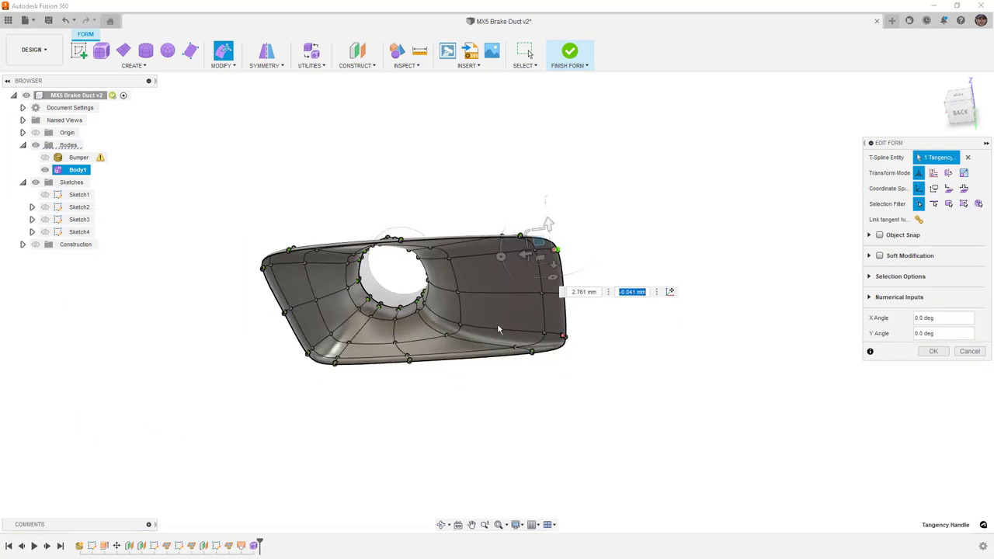
Adjust the tangency handle of the lower-corner rim vertex on the outlet side to smooth the curled rim, and finish editing the form.
scroll(316, 359, "up", 6)
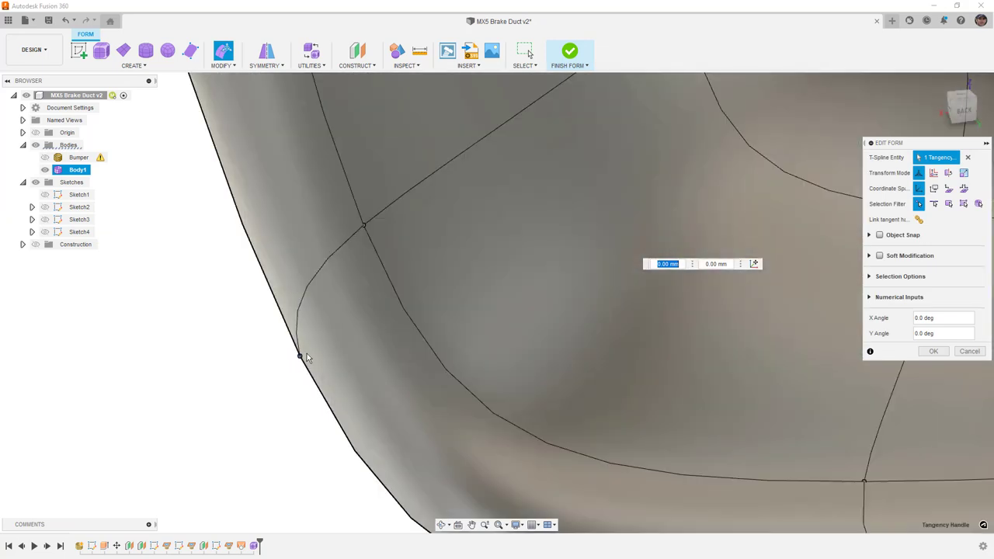
left_click(300, 357)
scroll(303, 330, "down", 5)
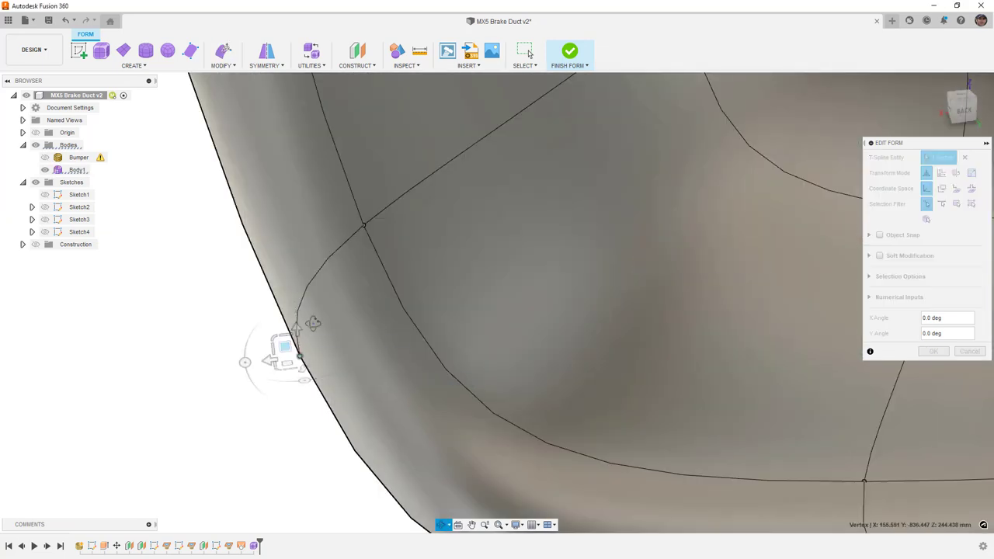
middle_click_drag(436, 335, 519, 301, "shift")
scroll(495, 299, "up", 4)
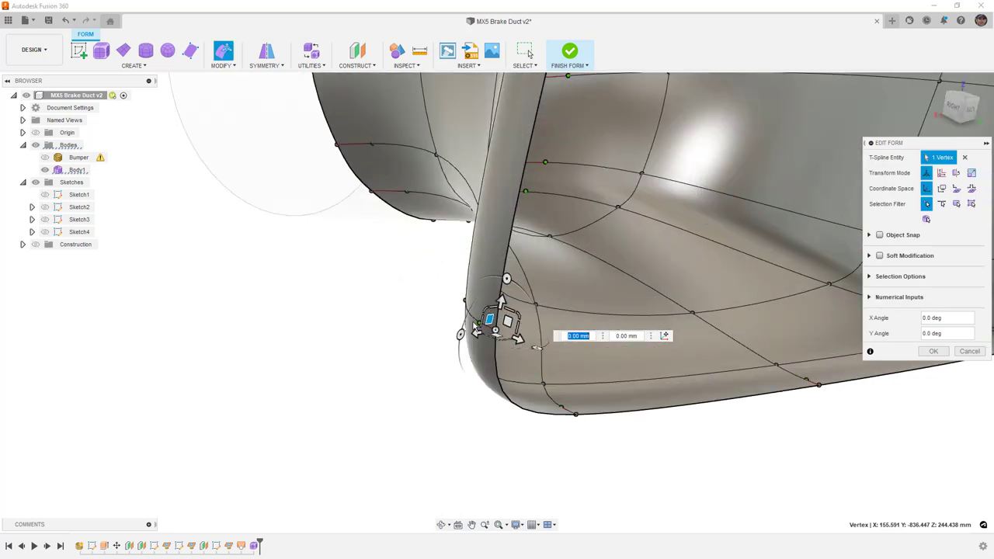
left_click(478, 325)
left_click_drag(472, 313, 482, 311)
scroll(513, 308, "down", 4)
middle_click_drag(514, 308, 491, 313, "shift")
left_click(933, 351)
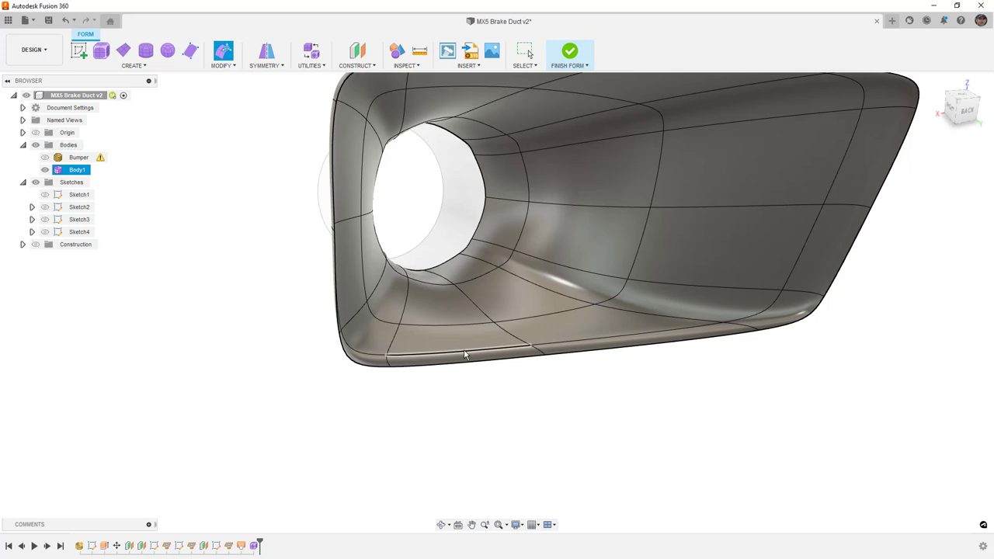
Insert an edge beside the upper lengthwise edge loop on the duct's outlet-side wall to tighten that corner.
scroll(465, 355, "down", 3)
middle_click_drag(458, 369, 487, 235, "shift")
scroll(487, 235, "up", 3)
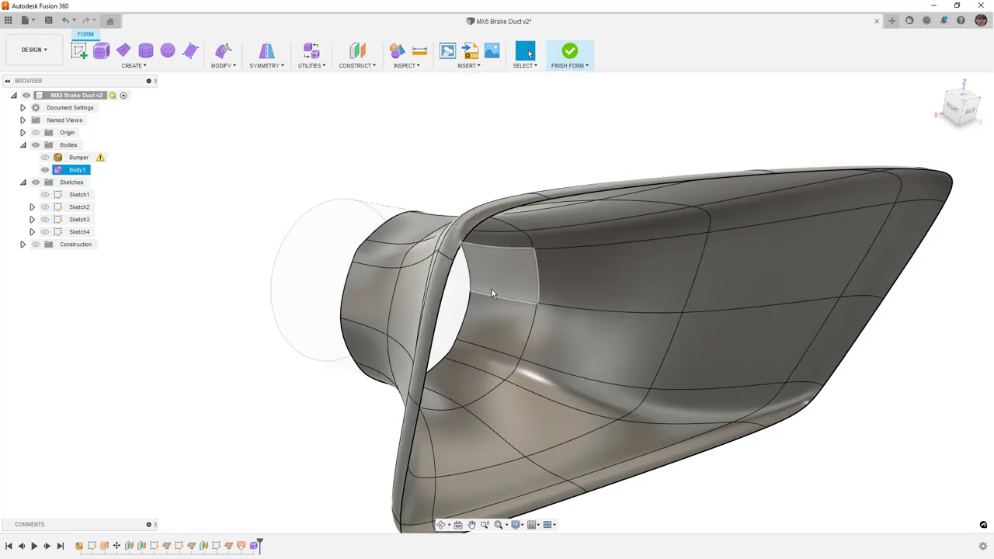
double_click(392, 267)
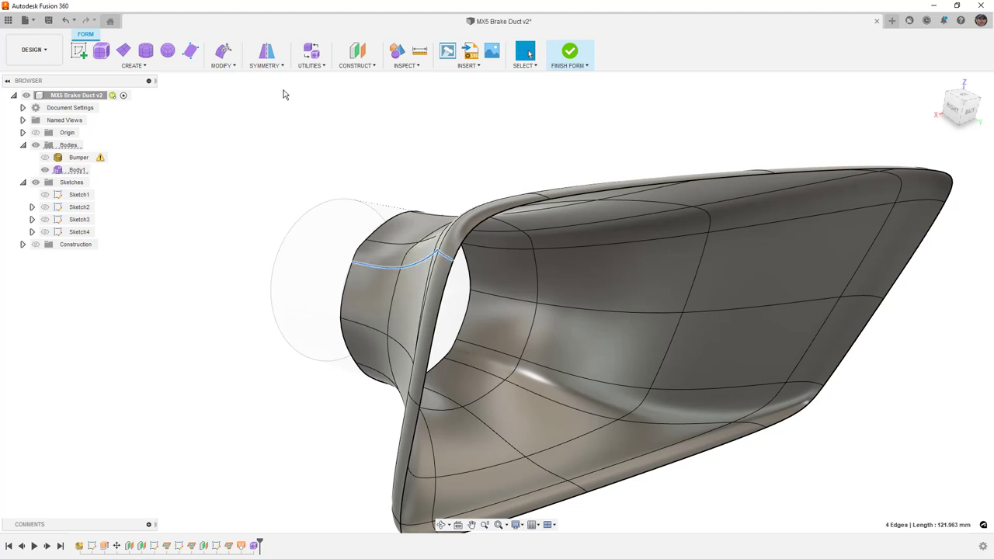
left_click(225, 65)
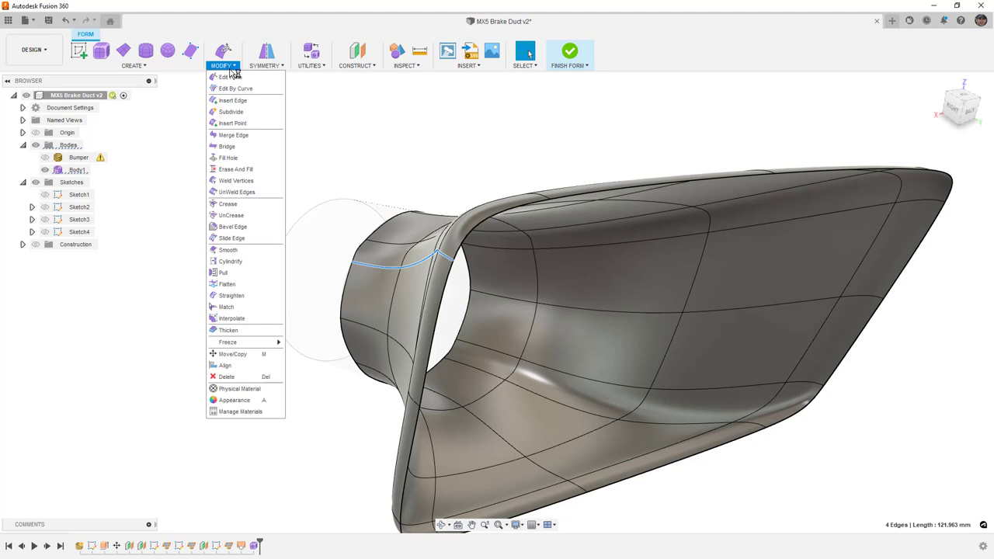
left_click(232, 100)
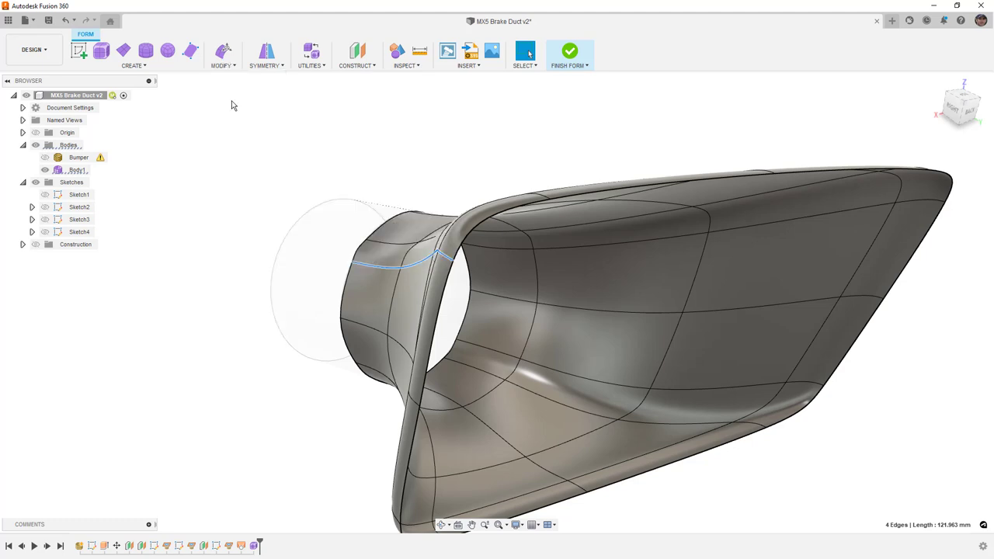
left_click(934, 237)
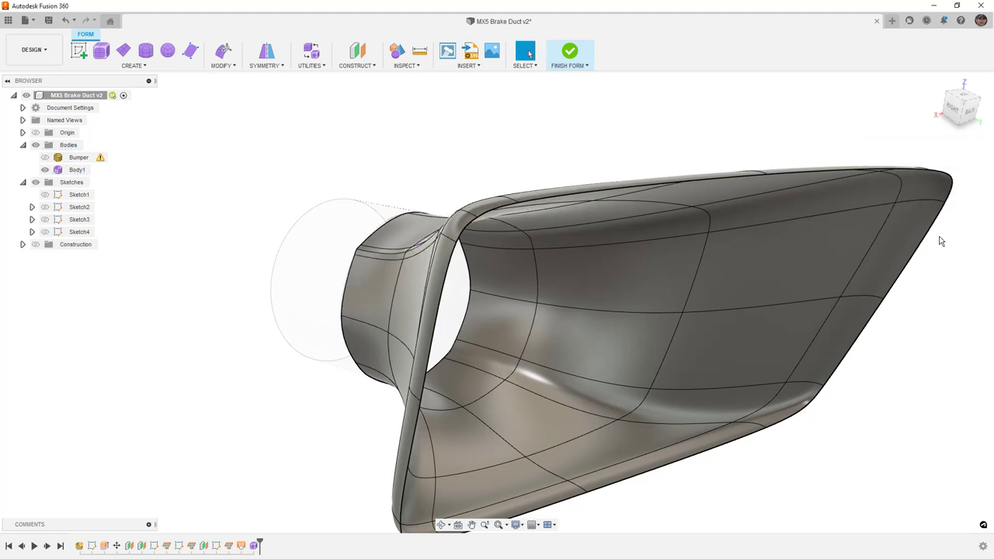
Insert single edges beside the lengthwise loops at both lower corners, using location -0.50 for the wide side's corner.
scroll(342, 265, "down", 3)
right_click_drag(249, 381, 252, 232)
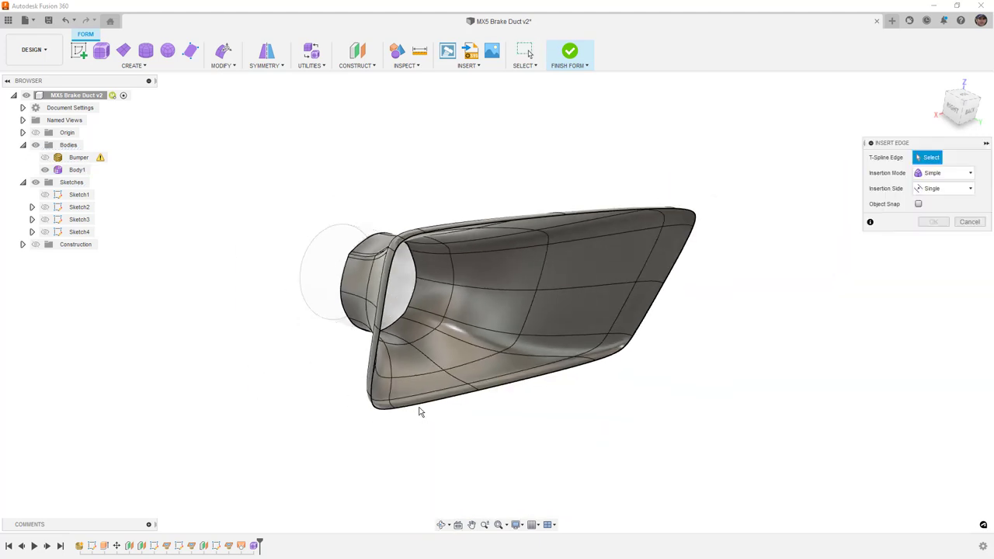
left_click(393, 396)
left_click(933, 240)
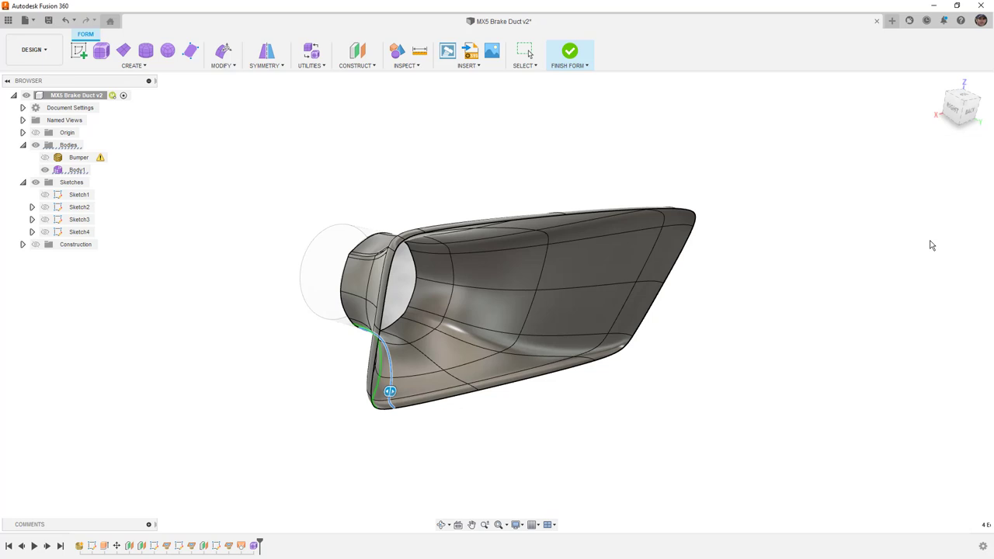
right_click_drag(792, 417, 798, 258)
double_click(587, 336)
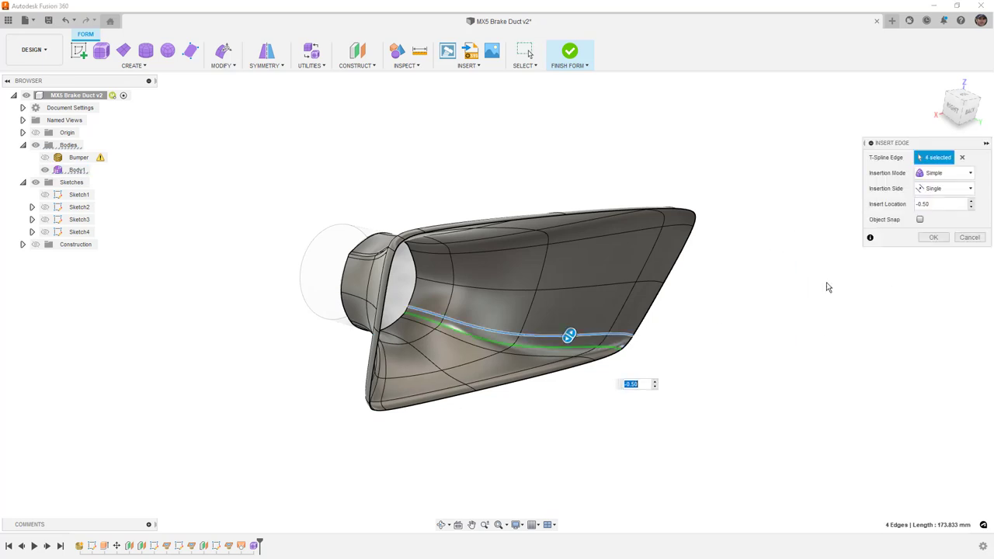
left_click(932, 237)
key("Return")
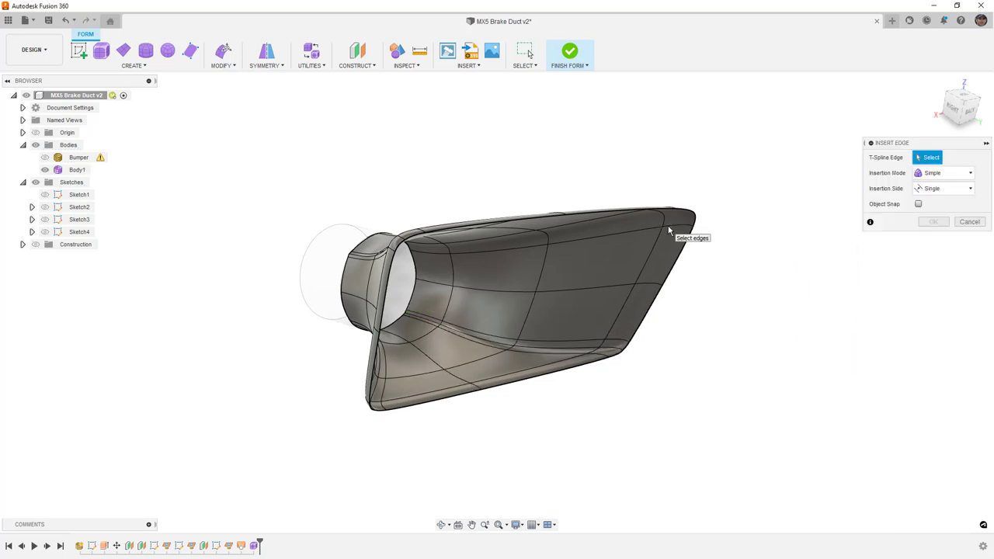
Insert a single edge beside the lengthwise edge loop at the wide side's upper corner of the duct.
double_click(668, 229)
left_click(674, 225)
left_click(932, 237)
middle_click_drag(773, 286, 771, 266, "shift")
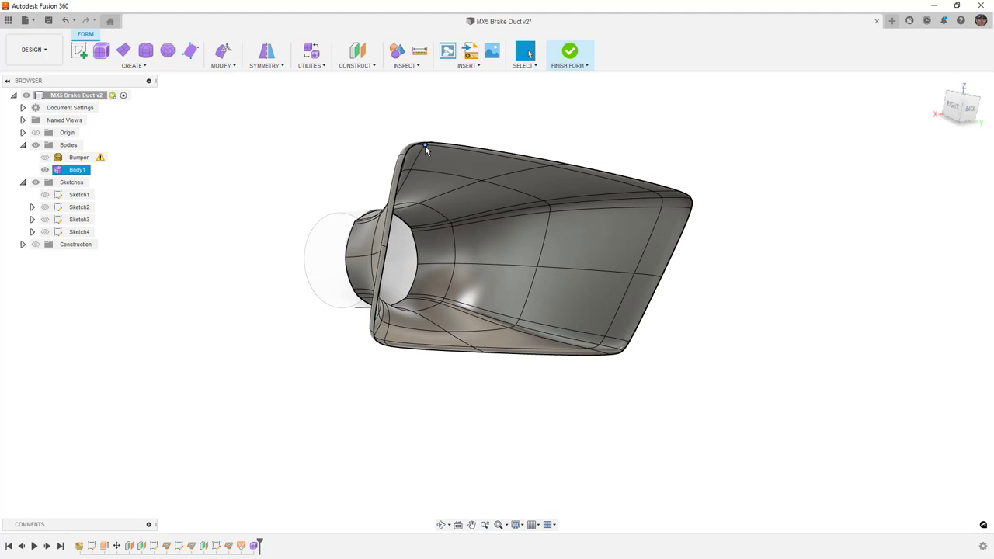
Show the bumper to check the duct's rim against the opening, and hide it again.
left_click(45, 157)
mouse_move(545, 236)
middle_mouse_down("shift")
mouse_move(553, 227)
mouse_move(549, 240)
middle_mouse_up("shift")
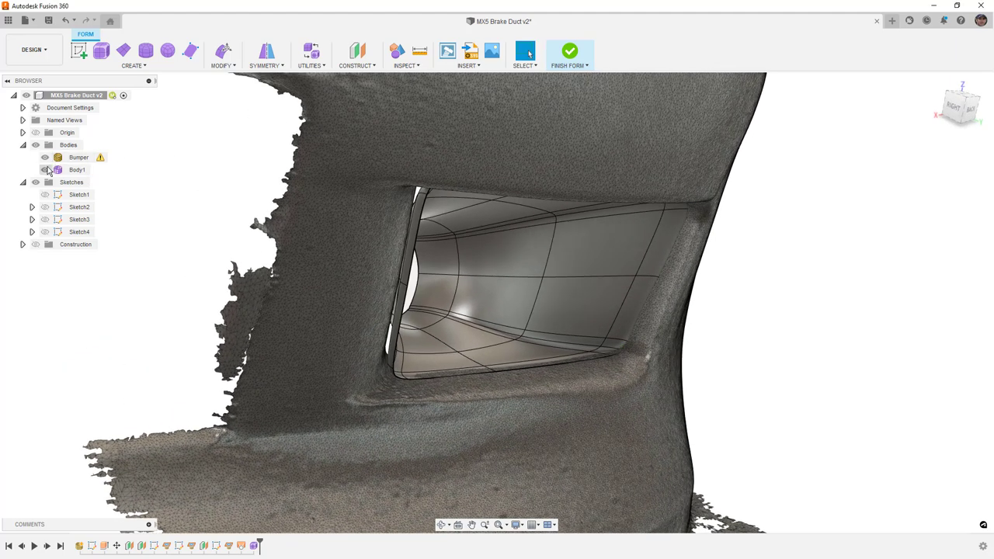
left_click(45, 158)
Show the bumper and try to Pull the duct's outer rim loop and the adjacent inner loop onto it as surface points.
double_click(686, 230)
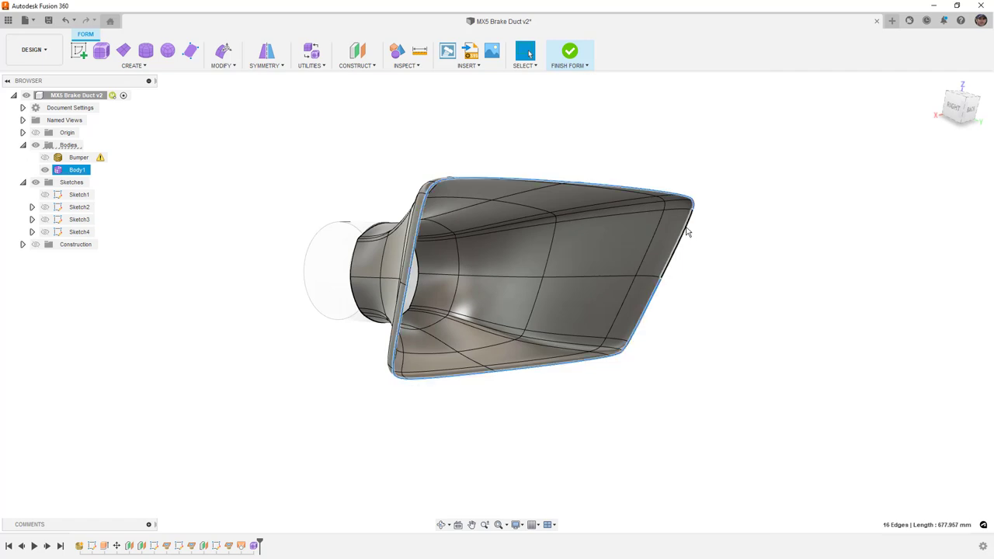
double_click(652, 239, "shift")
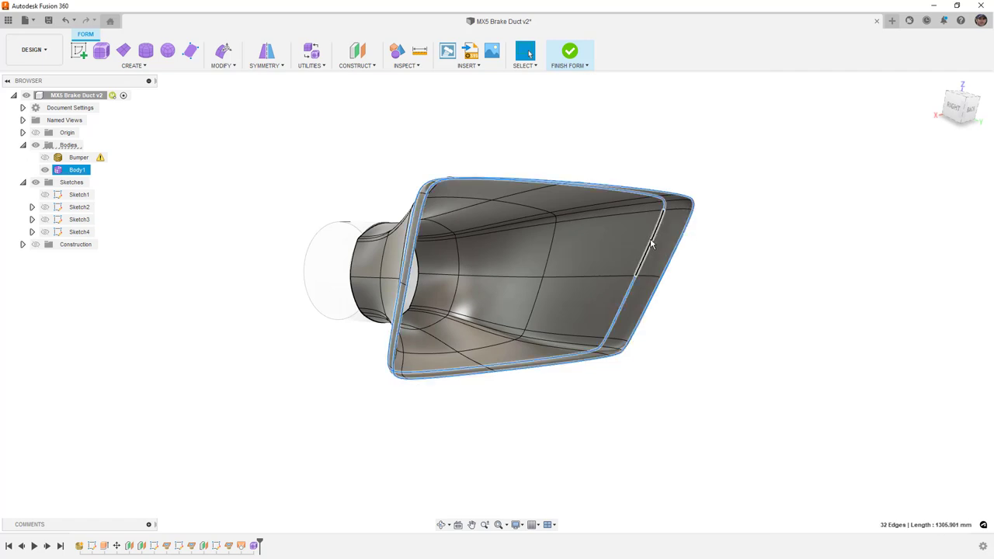
left_click(45, 157)
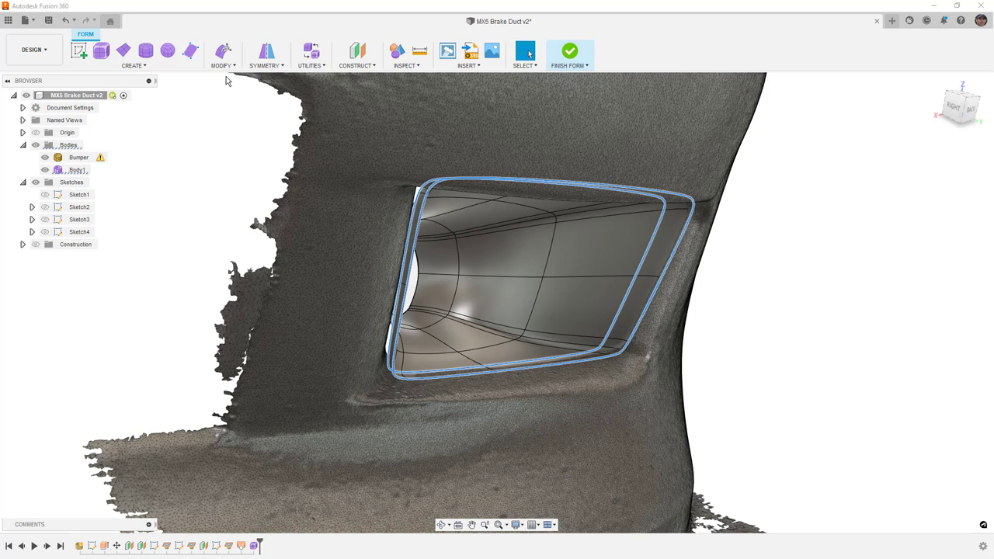
left_click(223, 65)
left_click(225, 272)
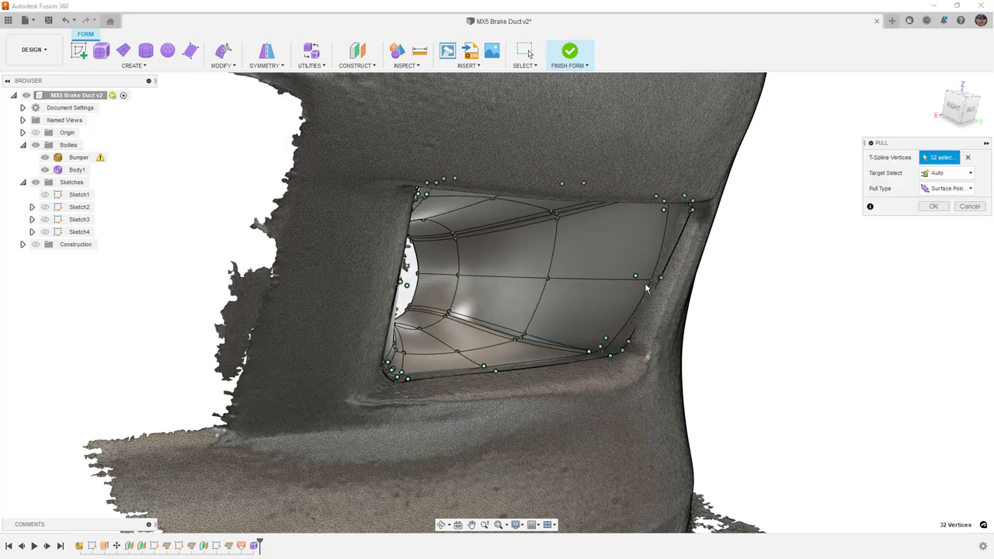
scroll(635, 308, "up", 3)
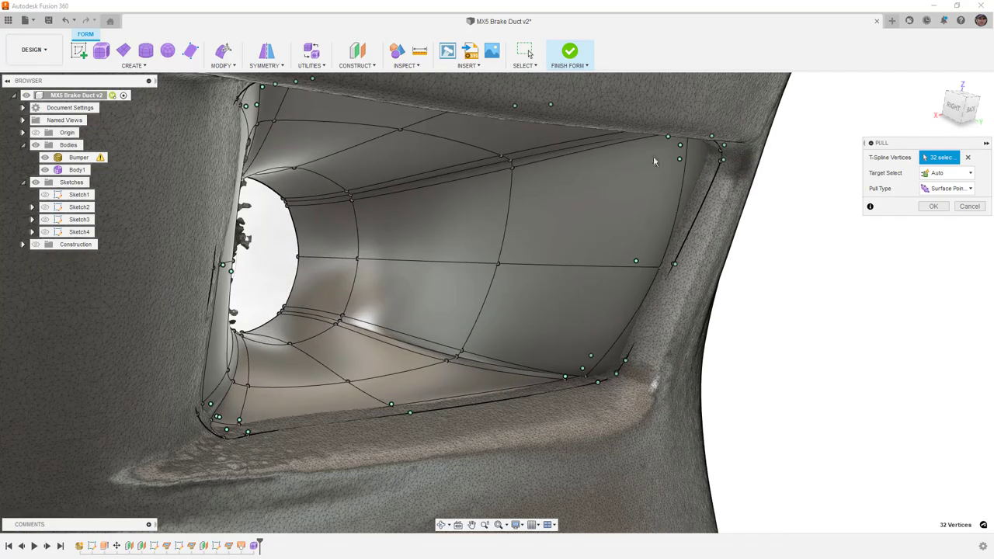
middle_click_drag(708, 249, 718, 299, "shift")
scroll(701, 318, "up", 5)
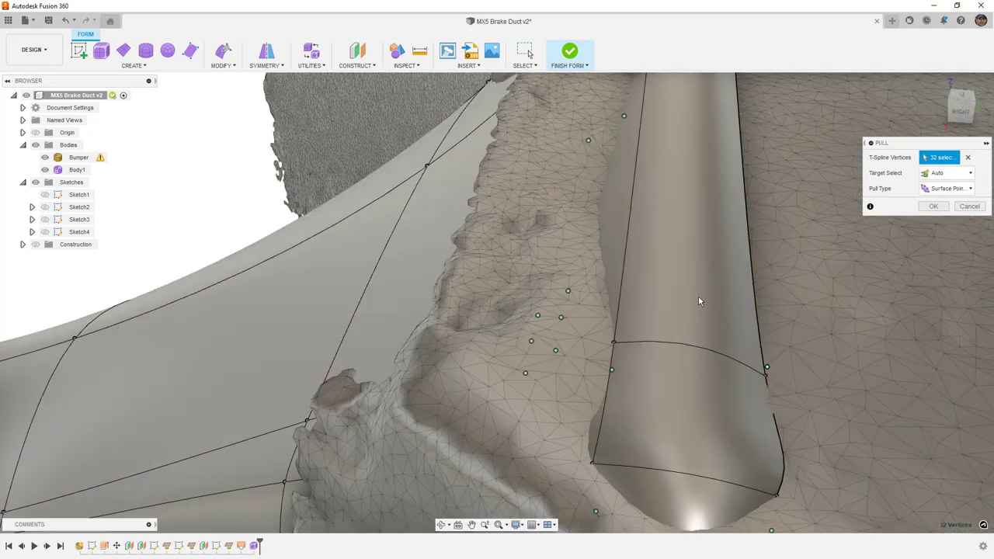
scroll(698, 295, "down", 3)
middle_click_drag(713, 246, 713, 238, "shift")
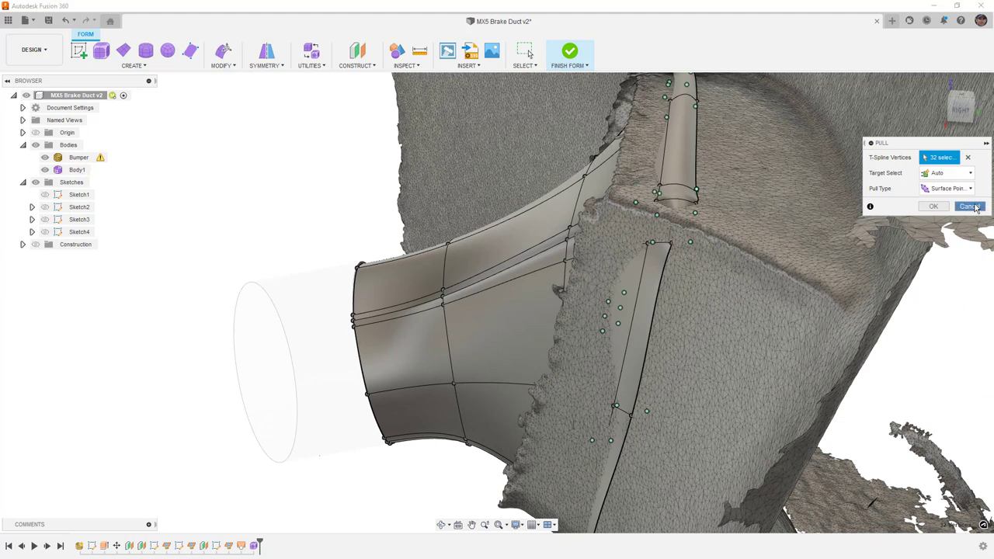
left_click(933, 206)
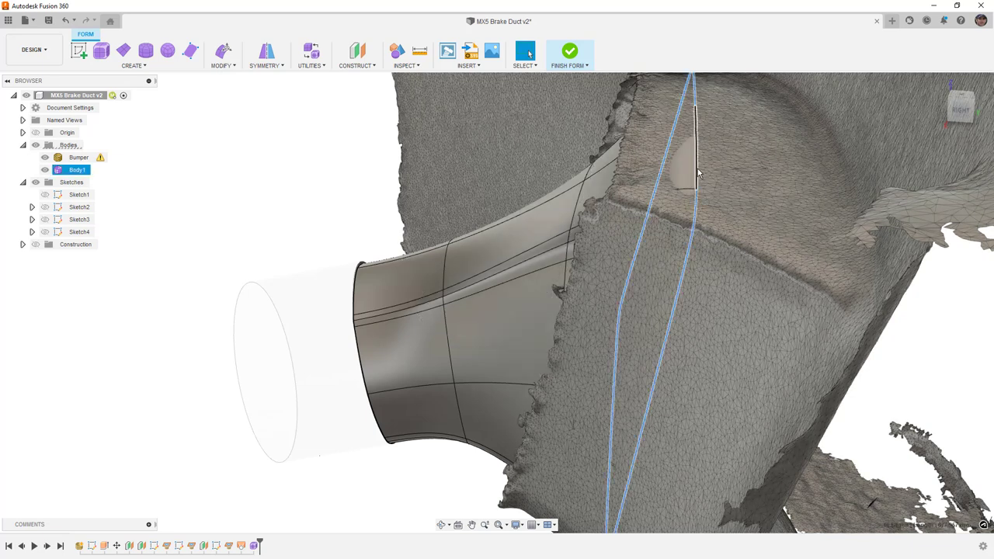
Try to Pull only the outermost rim loop onto the bumper and examine the fit around the opening.
scroll(698, 172, "down", 5)
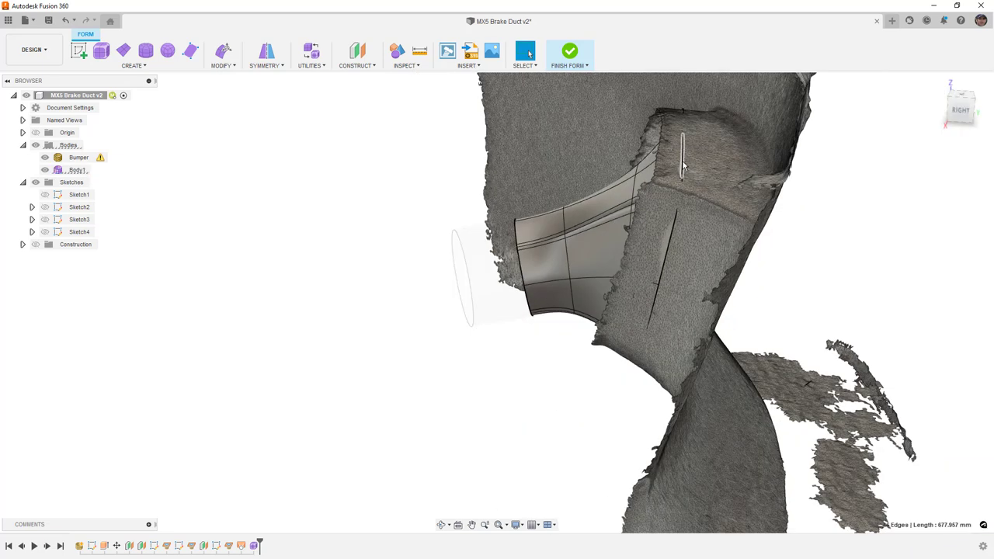
left_click(222, 65)
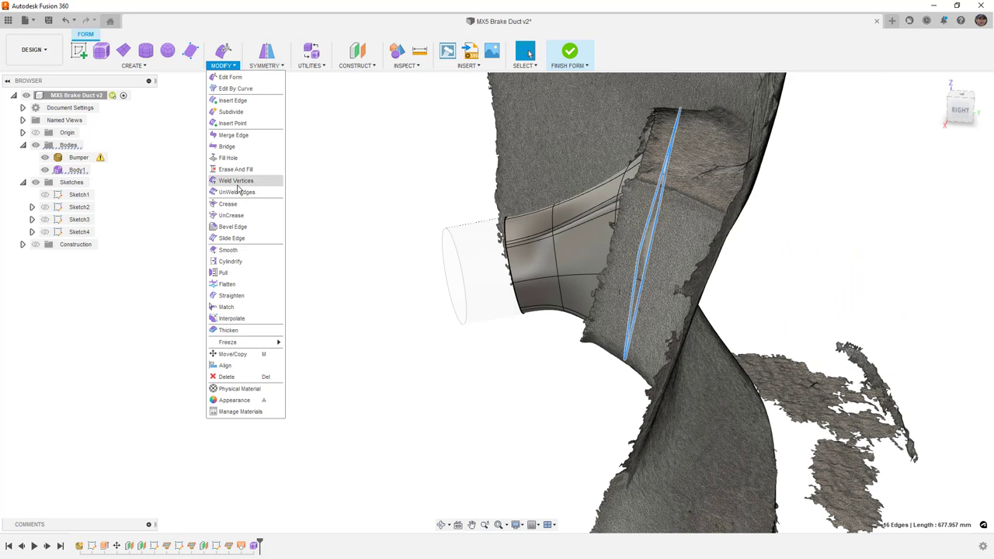
left_click(225, 272)
middle_click_drag(690, 267, 623, 246, "shift")
scroll(431, 113, "up", 3)
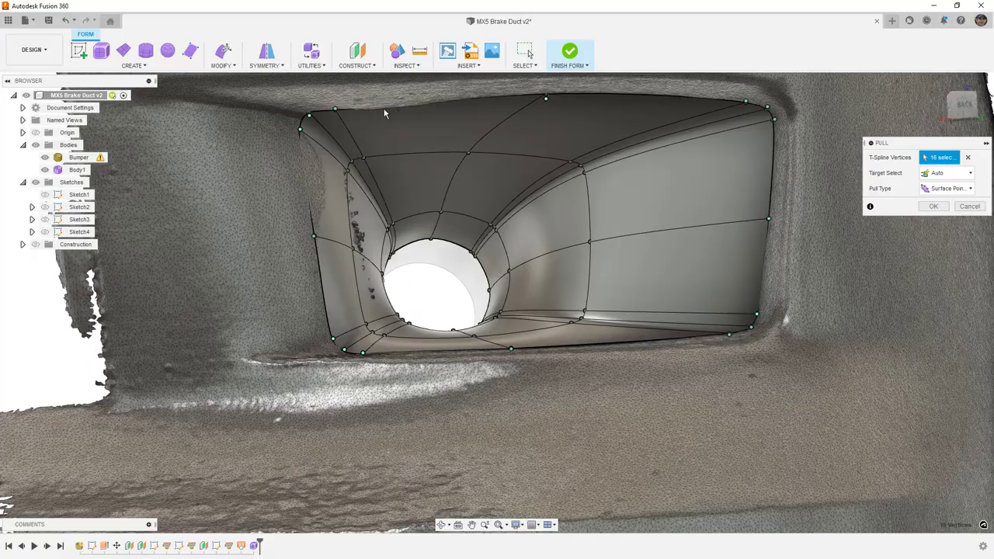
middle_click_drag(401, 124, 378, 231, "shift")
scroll(334, 196, "up", 2)
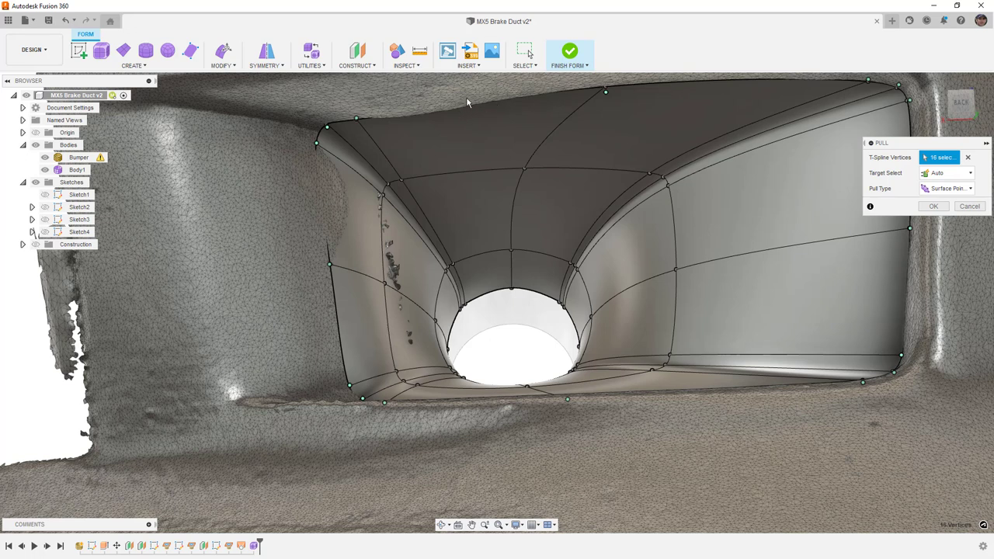
middle_click_drag(521, 198, 580, 278, "shift")
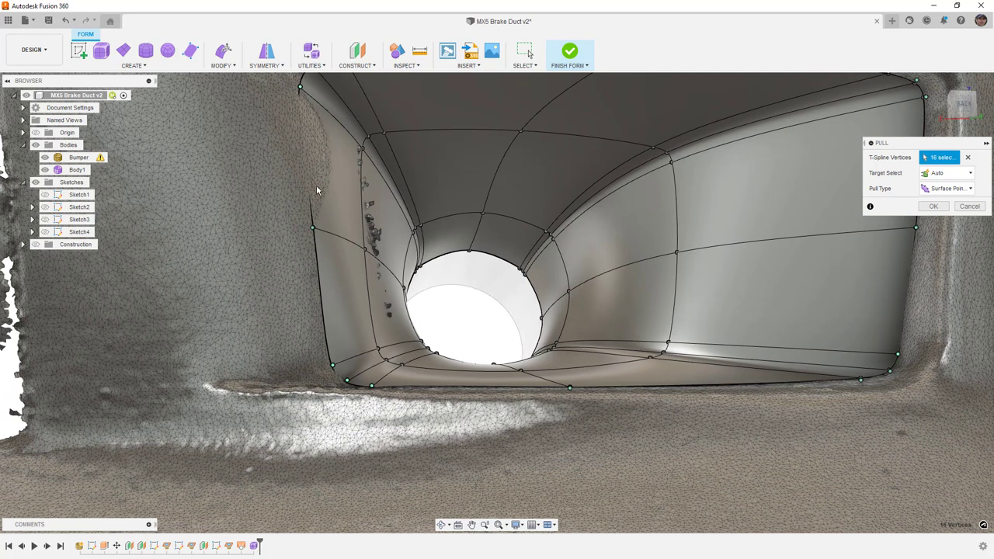
scroll(316, 188, "down", 2)
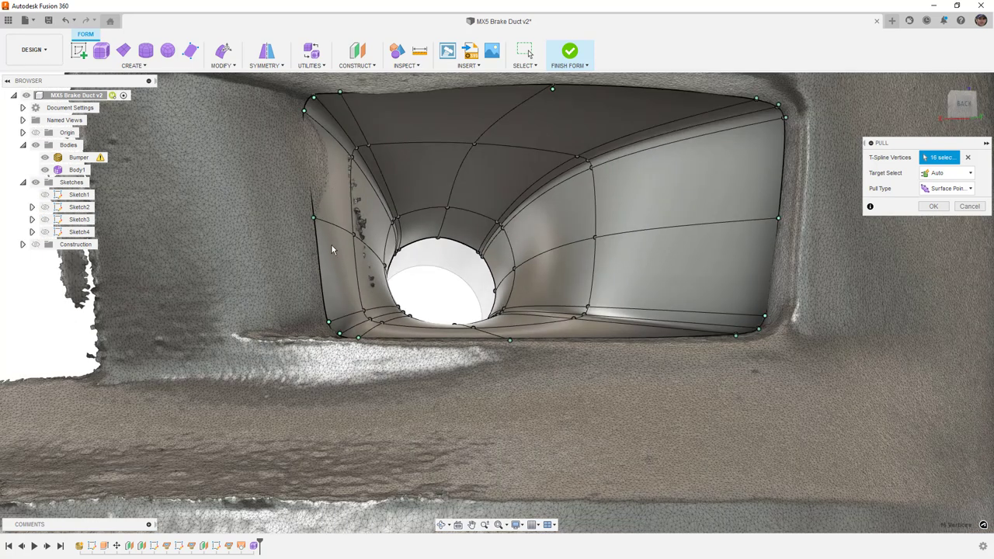
left_click(969, 206)
Insert a lengthwise edge at location 0.5 across the duct's upper face, starting from the edge near the outlet-side corner.
left_click(362, 135)
left_click(221, 66)
left_click(231, 101)
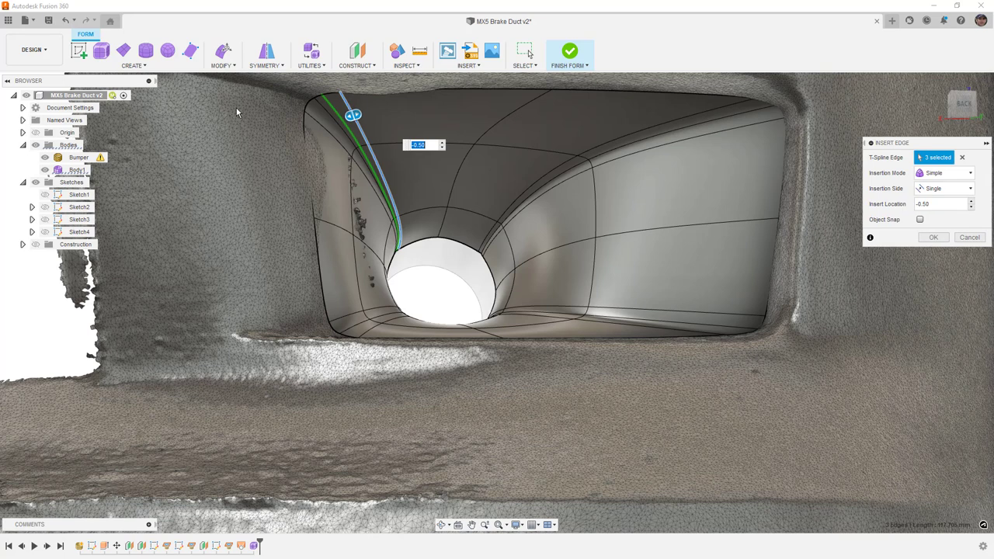
type(".5")
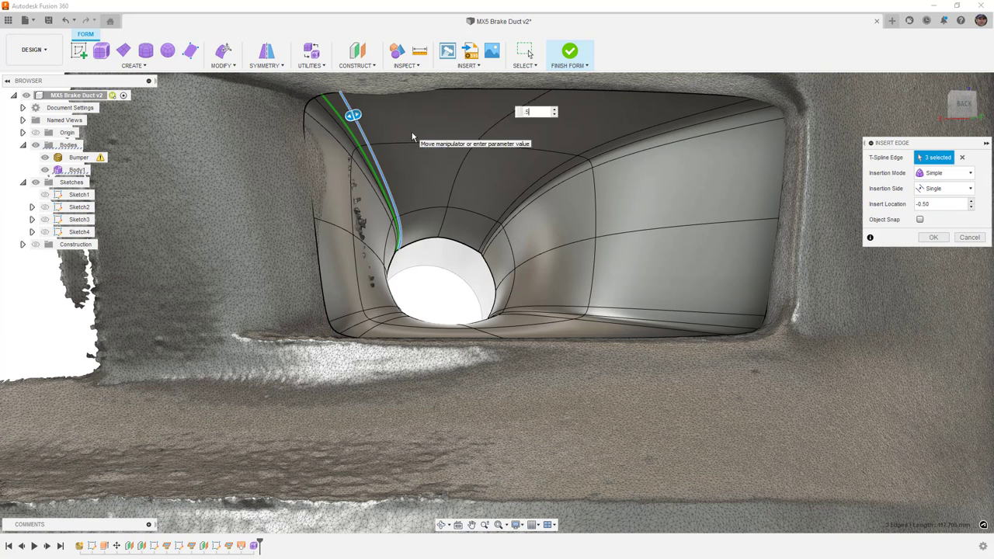
left_click(933, 237)
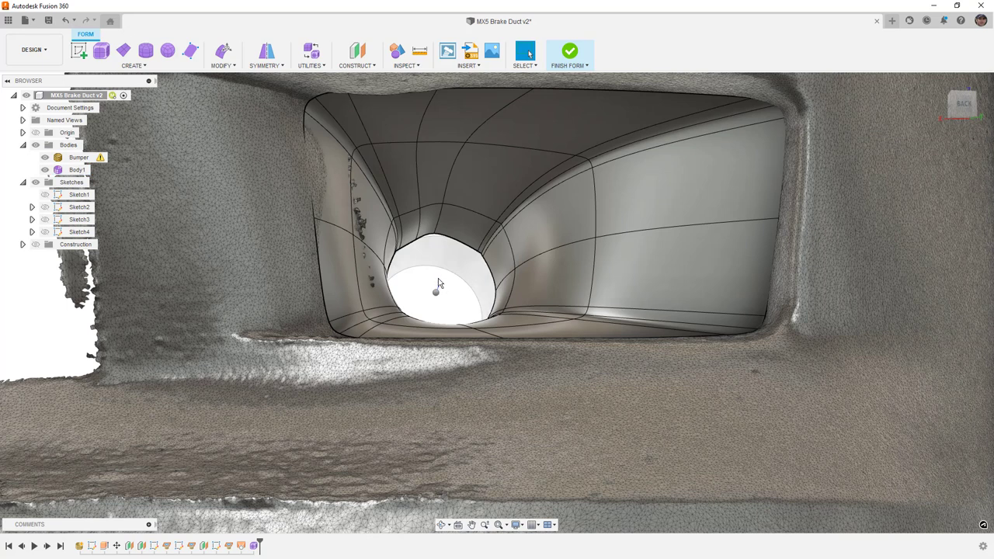
Insert edges at location 0.50 on both sides of the middle lengthwise edge of the duct's outlet-side wall.
right_click_drag(436, 292, 441, 202)
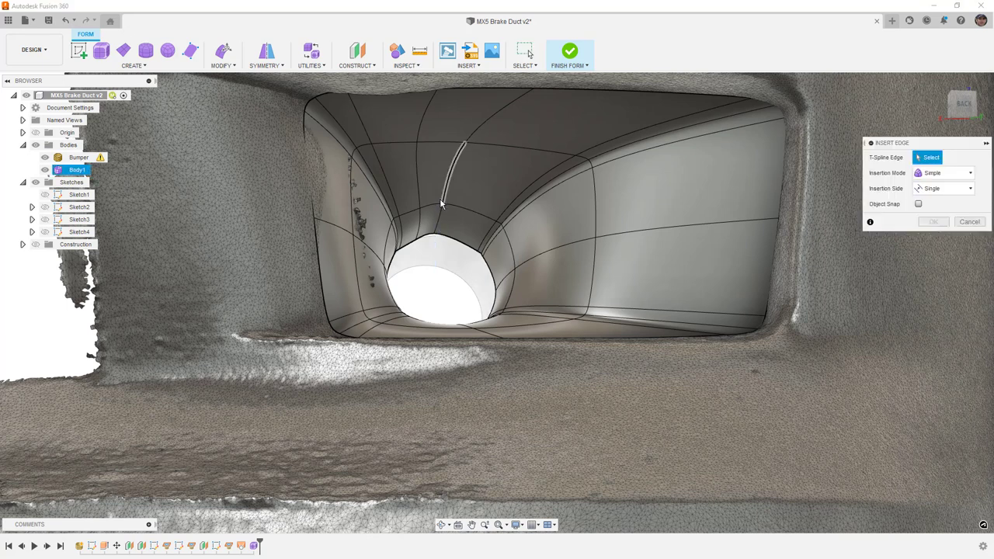
double_click(333, 223)
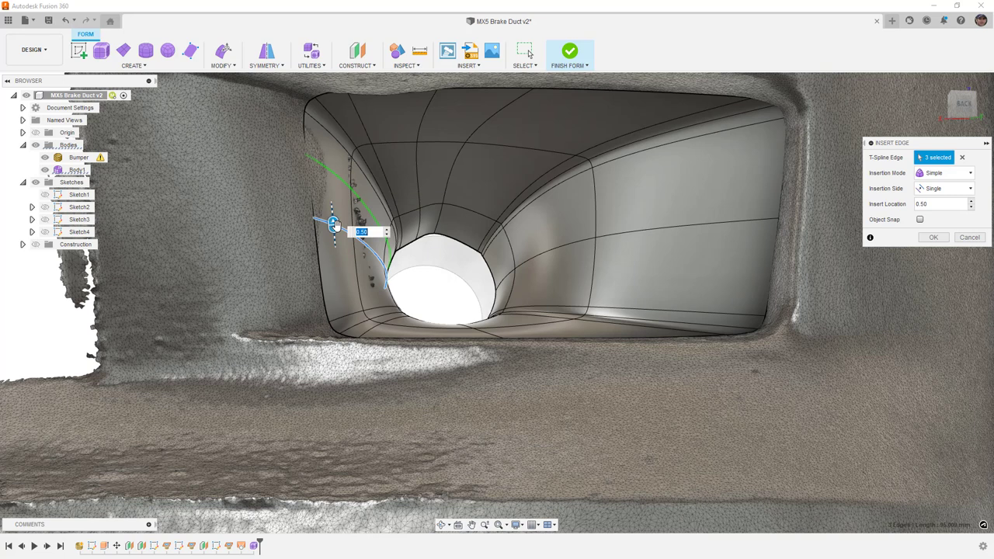
left_click(943, 187)
left_click(941, 216)
left_click(932, 237)
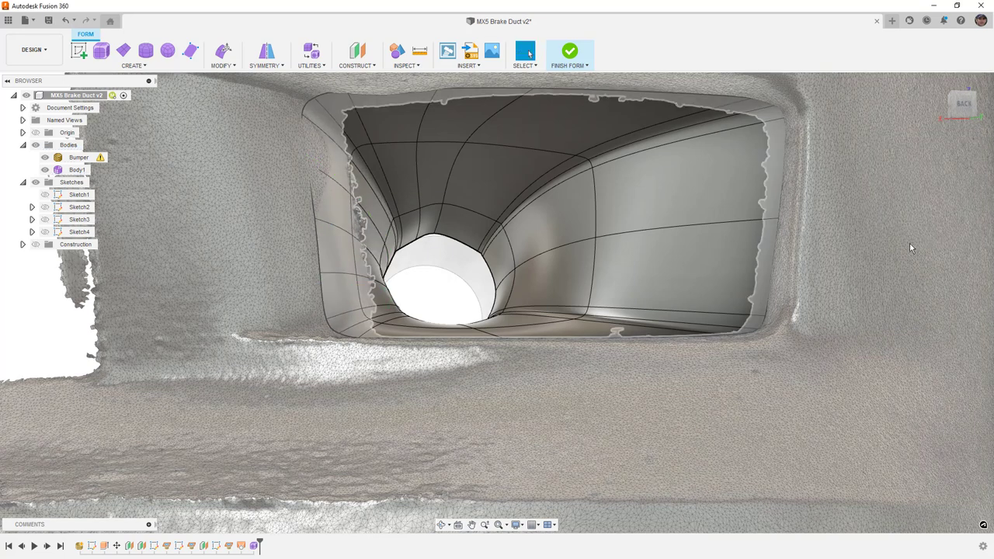
Display the duct as a box without the bumper and move the outlet-side wall's middle lengthwise edge loop by about 1.32 and -0.29 mm.
key("alt+1")
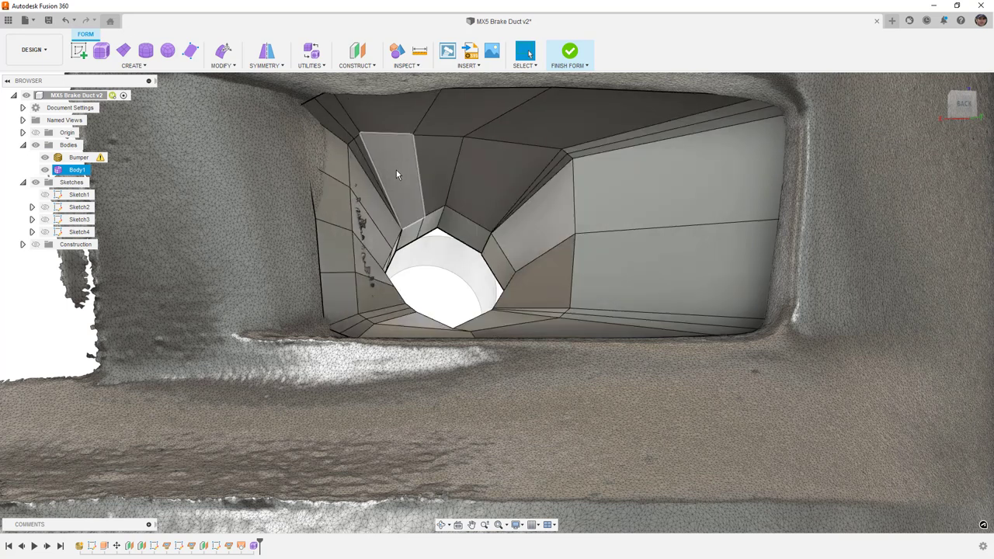
left_click(45, 158)
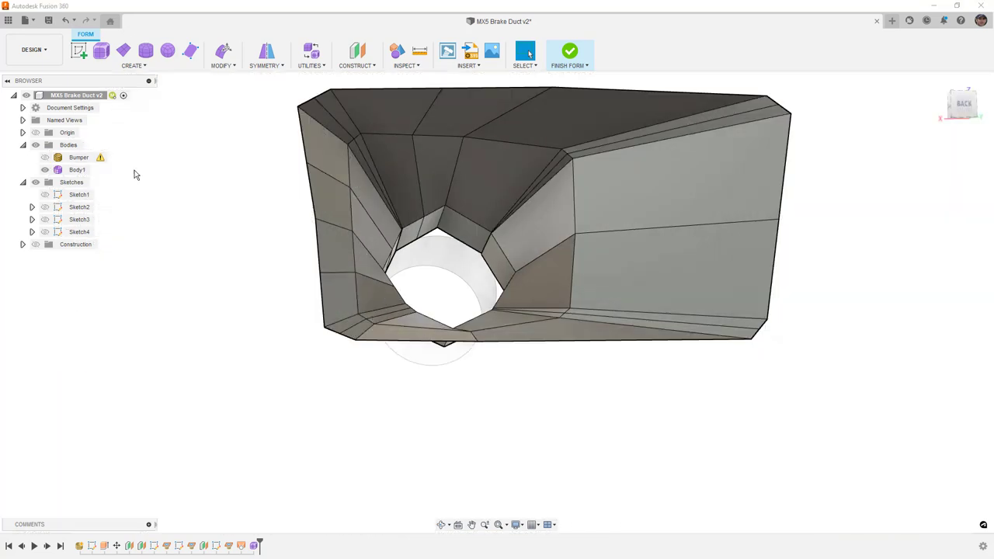
double_click(343, 228)
left_click(222, 53)
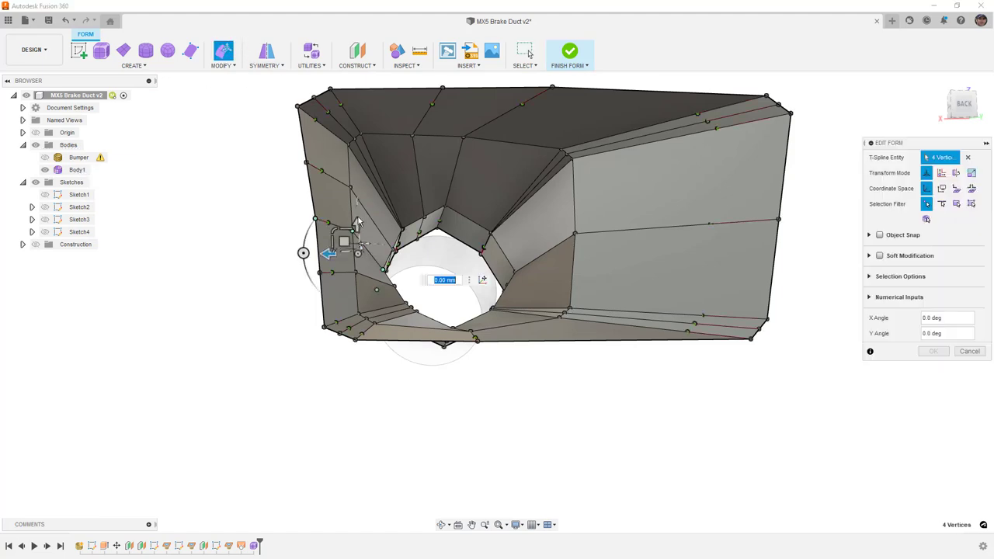
left_click_drag(342, 238, 340, 241)
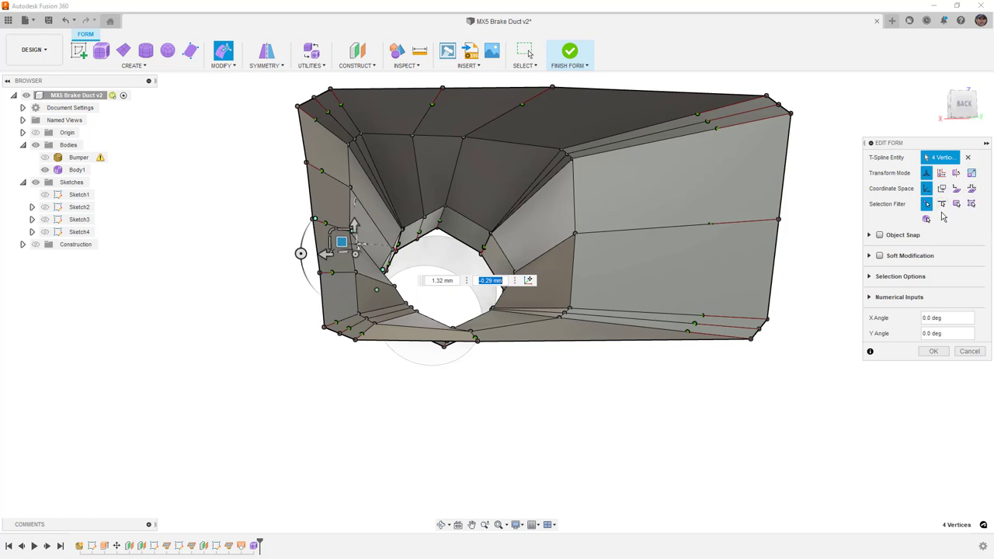
Allow all entity types for selection and adjust the outlet-side wall's inner edge, moving a neighbouring inner vertex by about 2.63 and -0.74 mm.
left_click(971, 204)
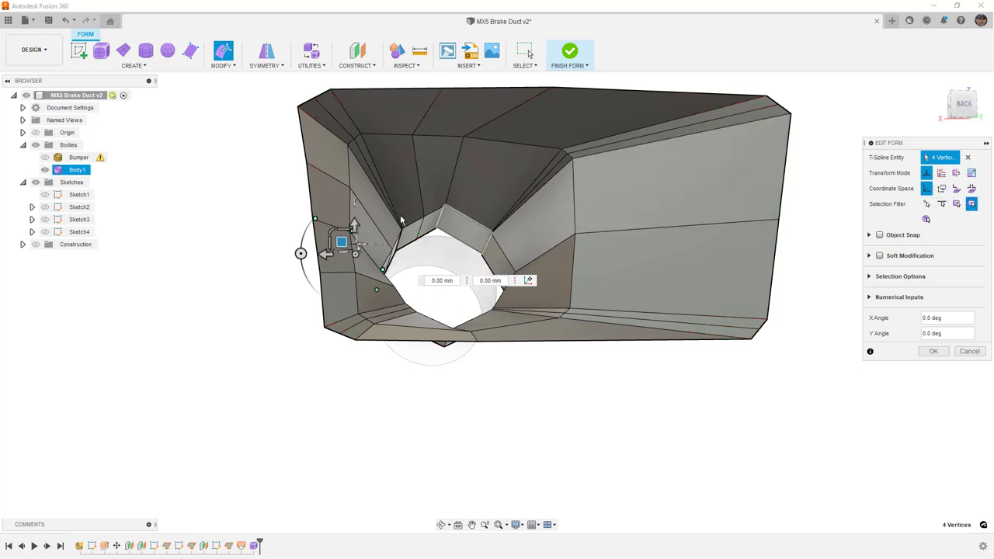
left_click(349, 195)
left_click_drag(342, 212, 347, 207)
double_click(350, 273)
left_click_drag(352, 273, 375, 275)
left_click(301, 288)
scroll(405, 288, "up", 1)
left_click(393, 285)
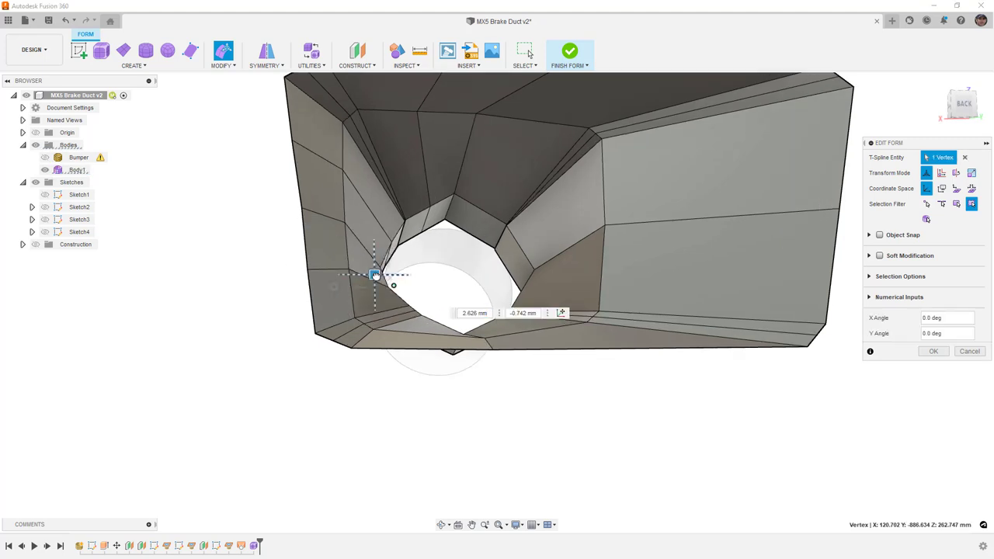
Move two rim vertices of the outlet-side wall outward, the middle one by about 1.05 mm and the upper one by about 0.63 mm.
left_click(288, 195)
left_click_drag(288, 196, 284, 195)
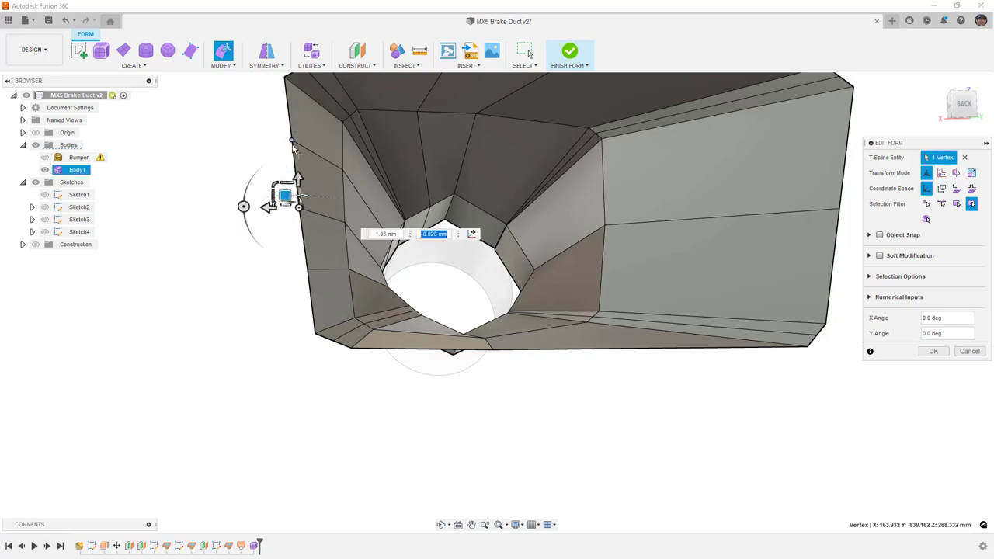
left_click(309, 270)
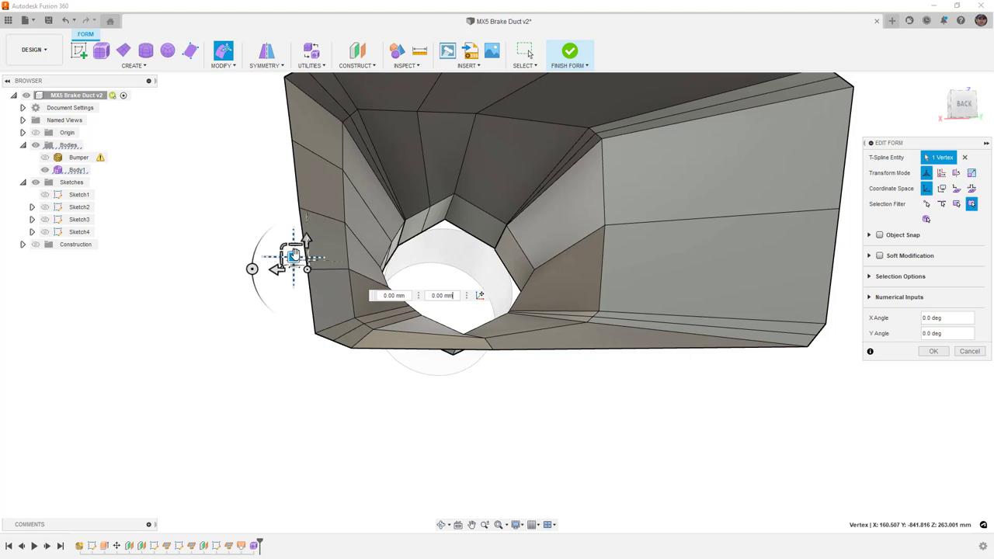
left_click(292, 140)
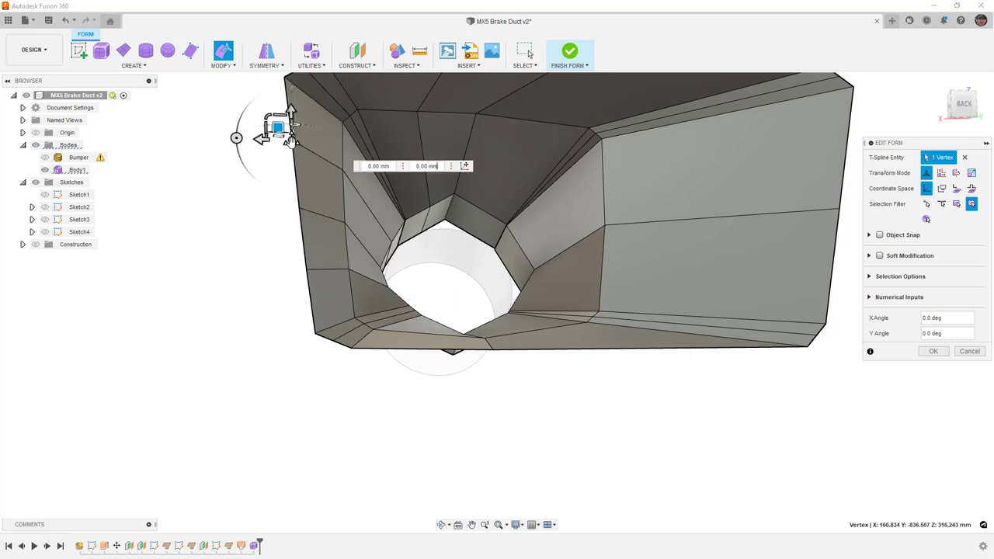
left_click_drag(278, 129, 276, 128)
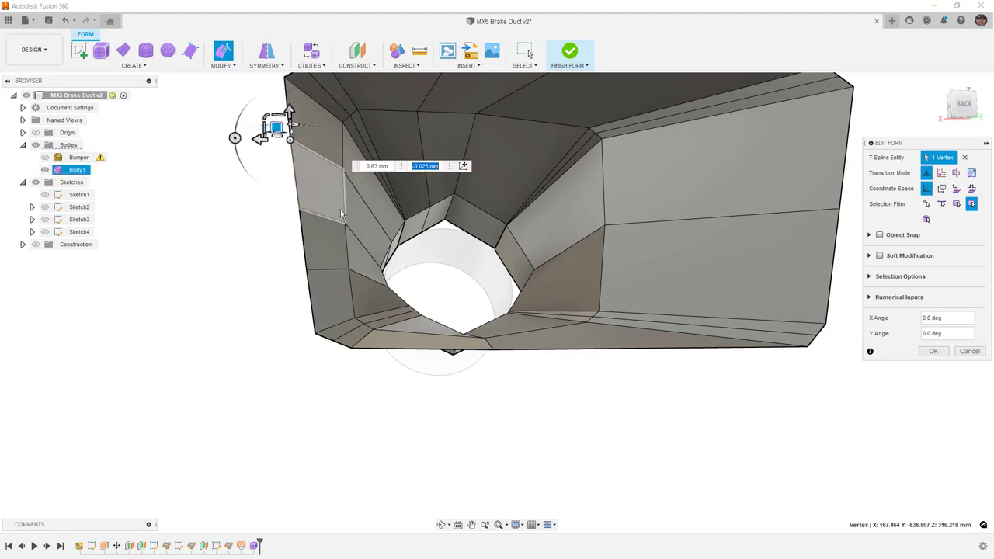
Raise the short edge near the rim on the duct's upper face by about 0.68 mm and return to smooth display.
middle_click_drag(481, 253, 450, 303)
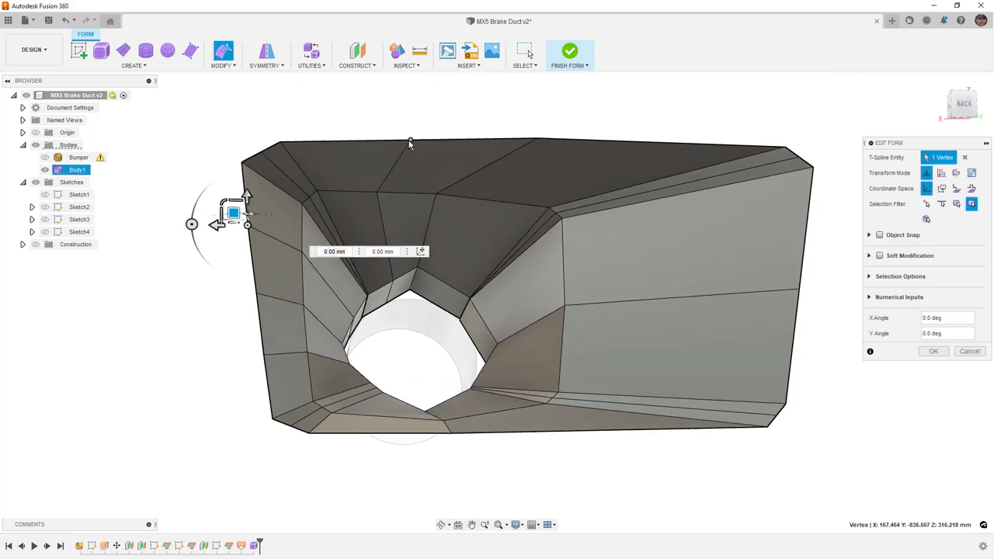
left_click(410, 144)
left_click_drag(379, 153, 380, 152)
scroll(396, 177, "down", 3)
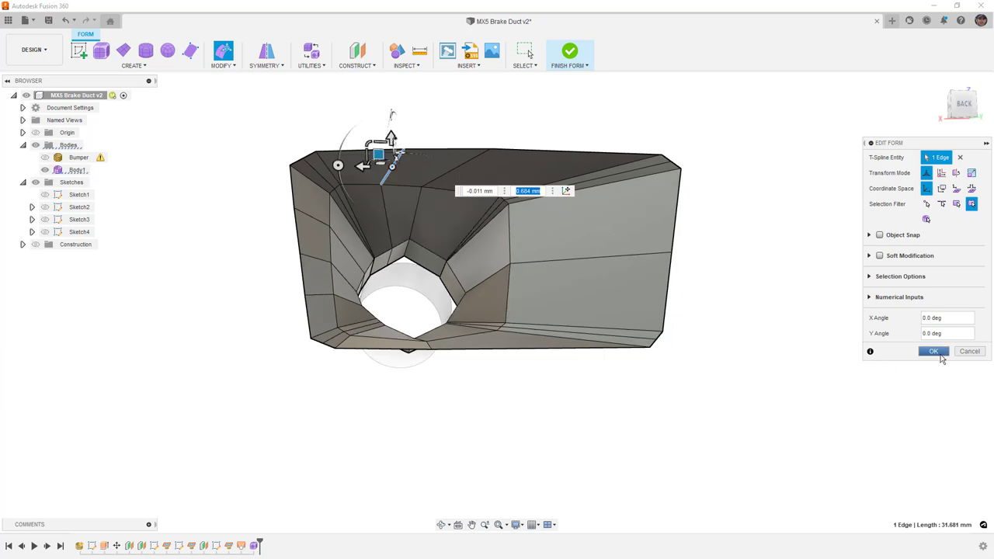
left_click(934, 352)
key("alt+3")
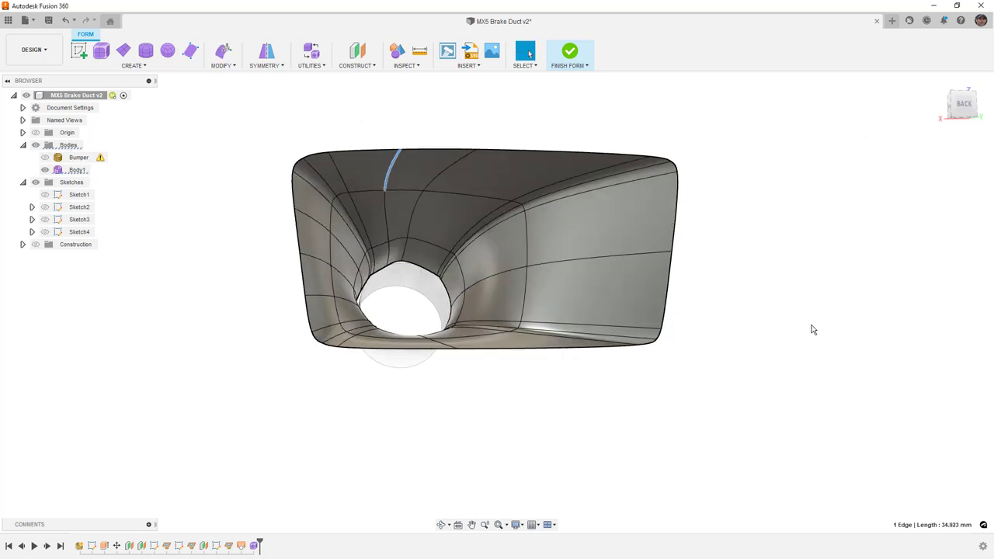
Check the smoothed duct, show the bumper, and try to Pull the outermost rim loop onto it as surface points.
middle_click_drag(292, 242, 281, 268, "shift")
scroll(381, 278, "up", 2)
scroll(388, 278, "up", 1)
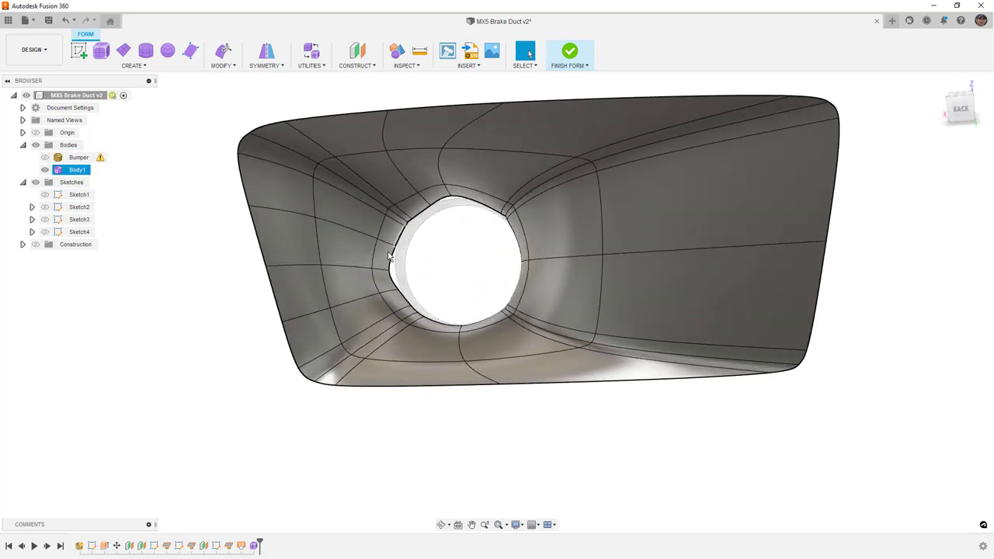
scroll(412, 270, "down", 2)
middle_click_drag(435, 266, 446, 255, "shift")
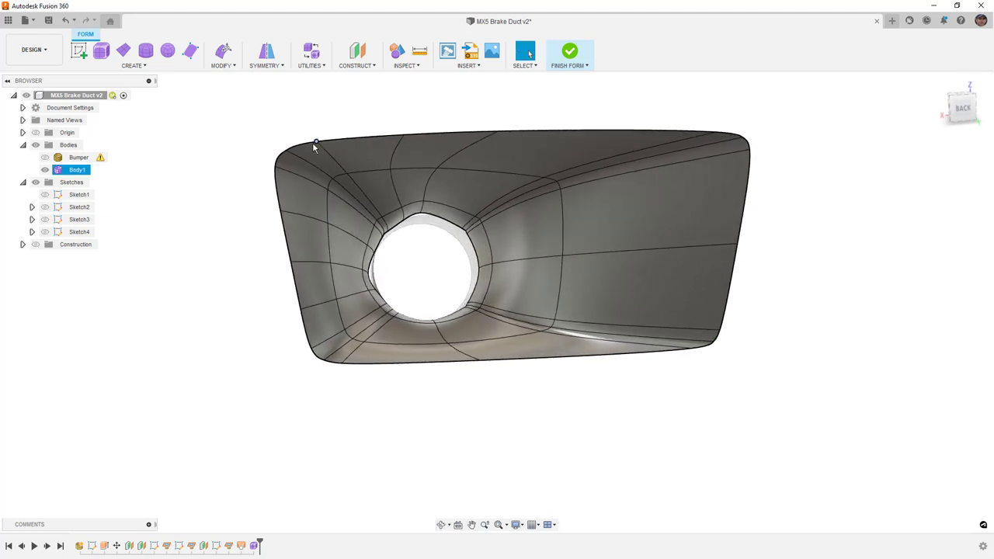
left_click(46, 157)
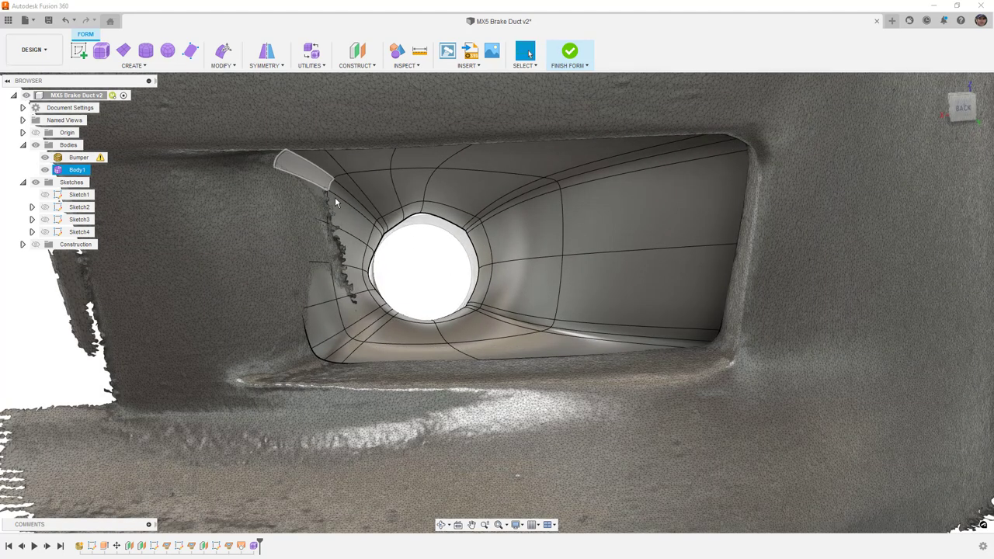
double_click(307, 342)
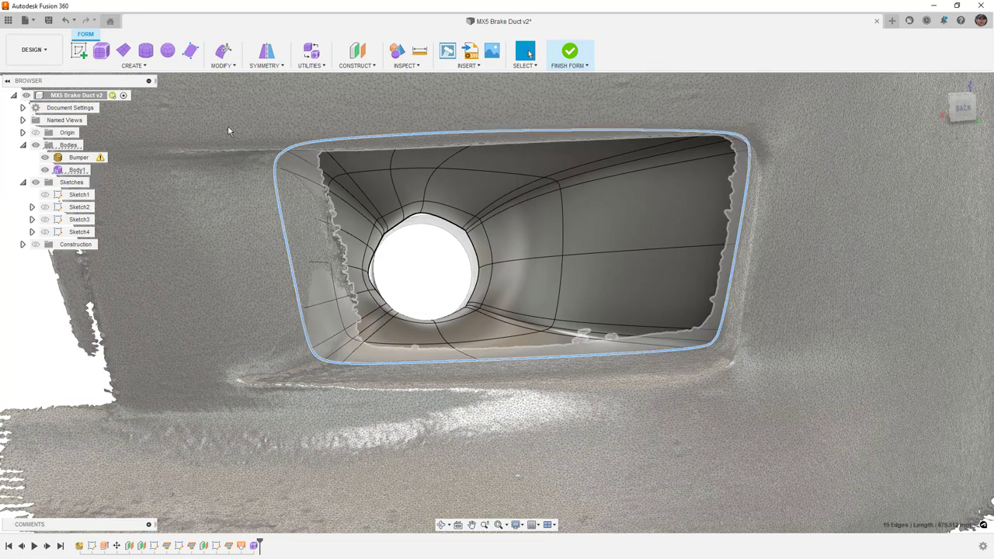
left_click(223, 58)
left_click(229, 273)
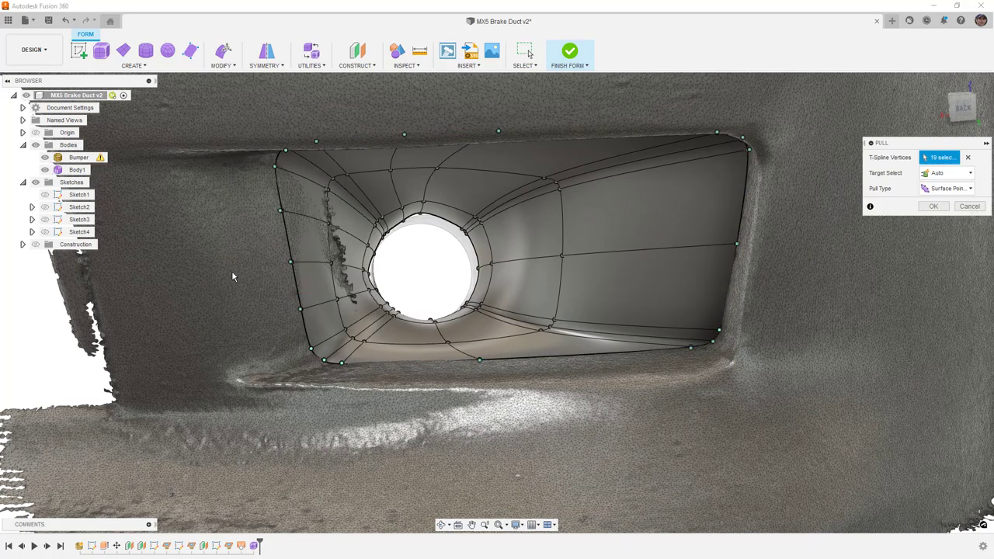
Examine the pulled rim's fit along the bumper opening, its ragged scan edge and lower corners, and leave the Pull unapplied.
middle_click_drag(471, 286, 294, 160, "shift")
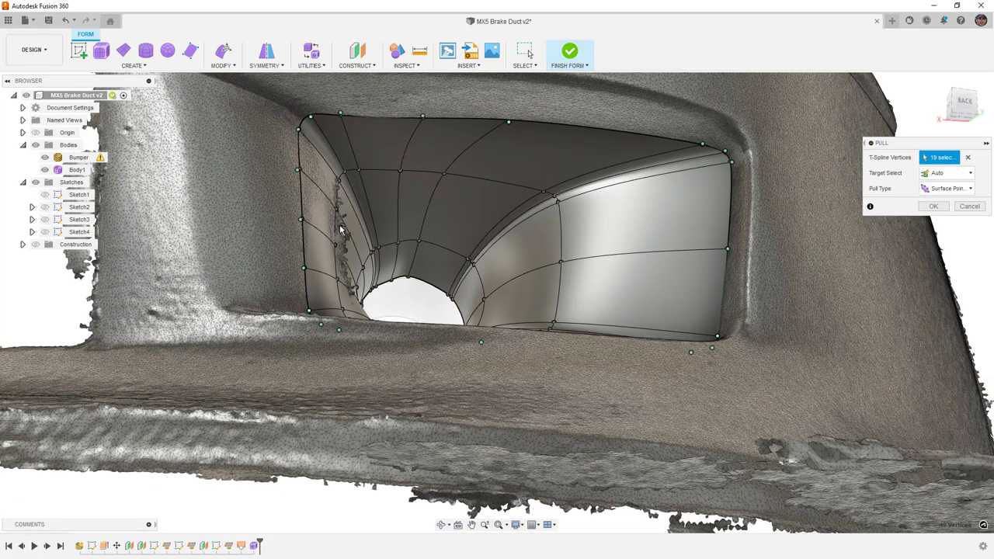
scroll(351, 239, "up", 5)
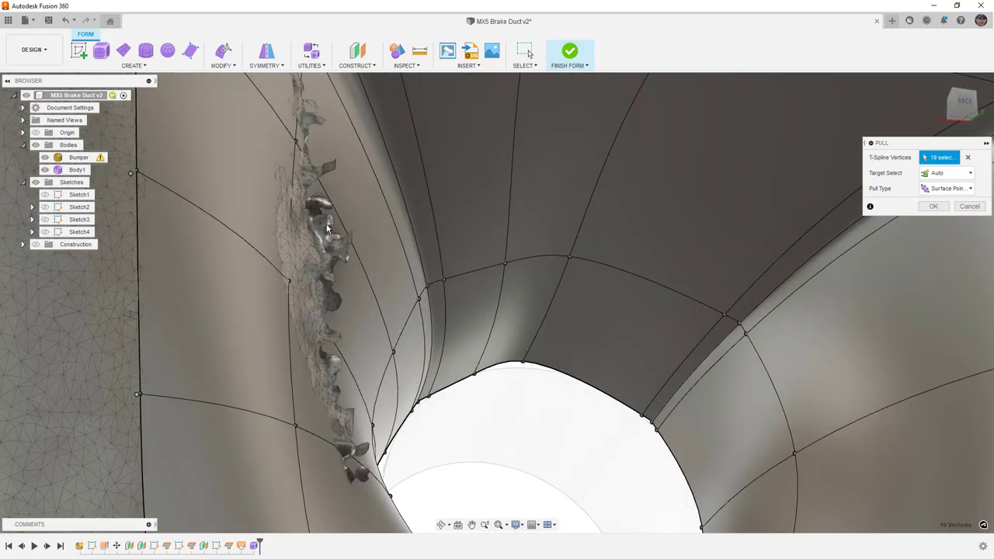
scroll(327, 227, "down", 10)
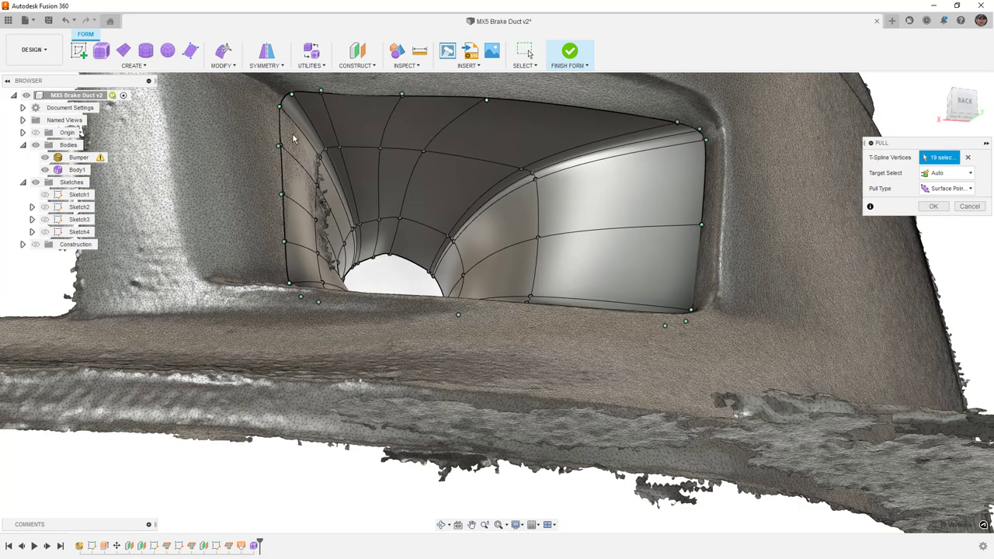
middle_click_drag(320, 194, 316, 218, "shift")
scroll(543, 301, "up", 10)
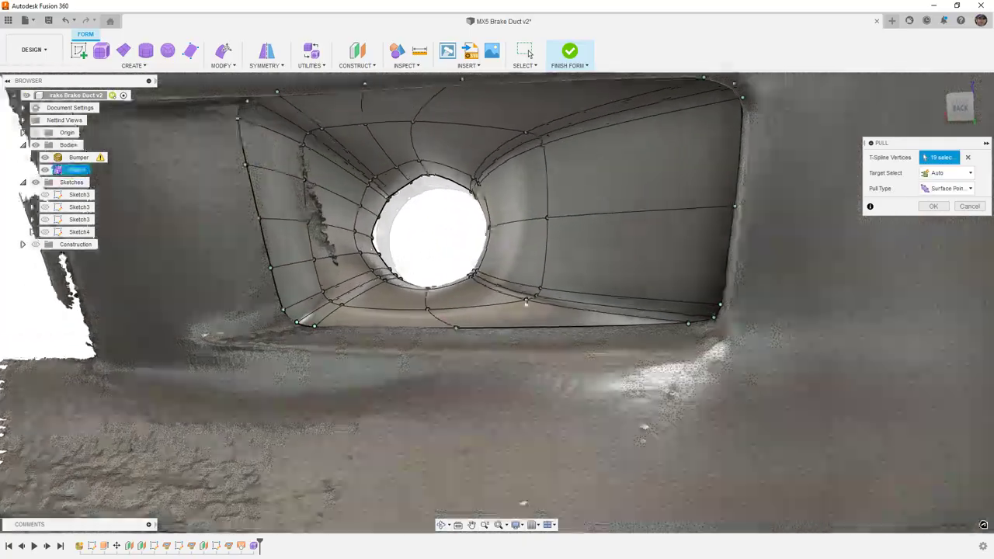
scroll(556, 300, "down", 5)
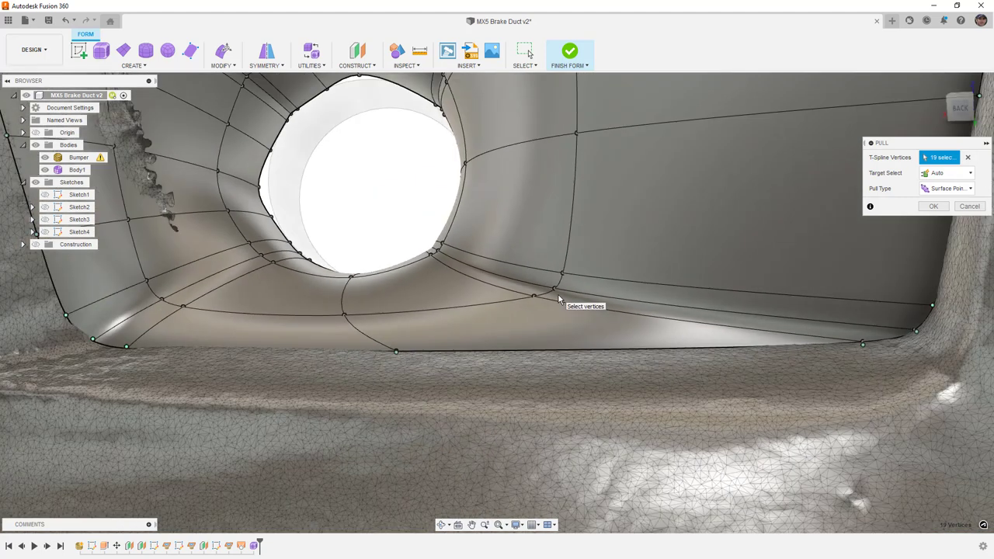
scroll(557, 301, "down", 2)
scroll(539, 298, "down", 5)
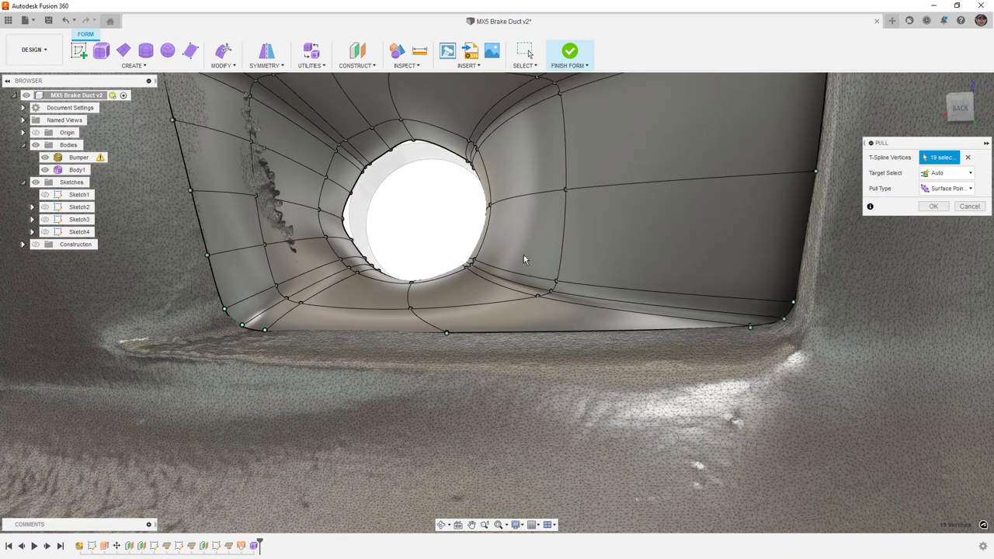
left_click(970, 206)
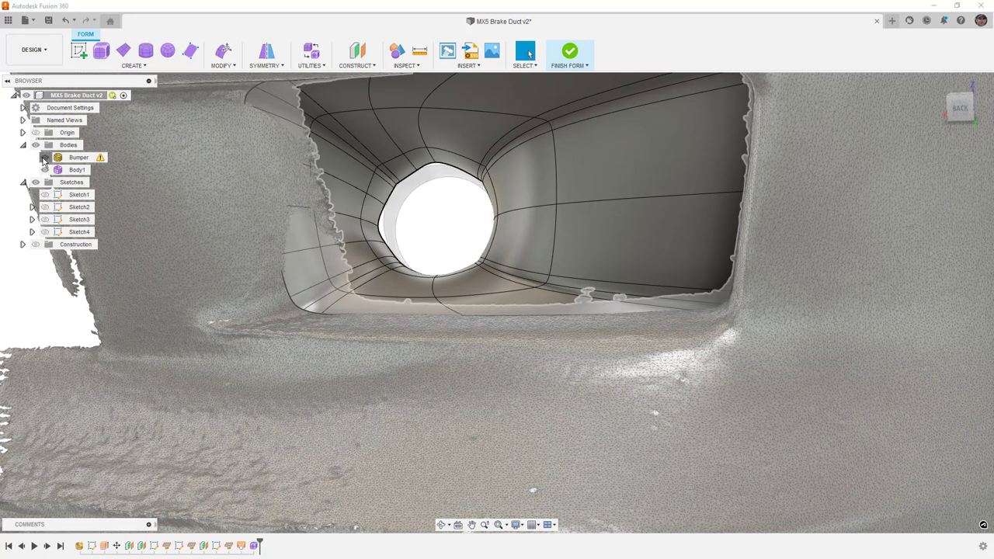
Hide the bumper, return to box display, and move the middle edge loop of the wide wall's upper corner slightly outward.
left_click(45, 158)
left_click(610, 183)
key("alt+1")
middle_click_drag(612, 184, 531, 316)
scroll(531, 316, "down", 1)
scroll(614, 217, "up", 2)
double_click(616, 209)
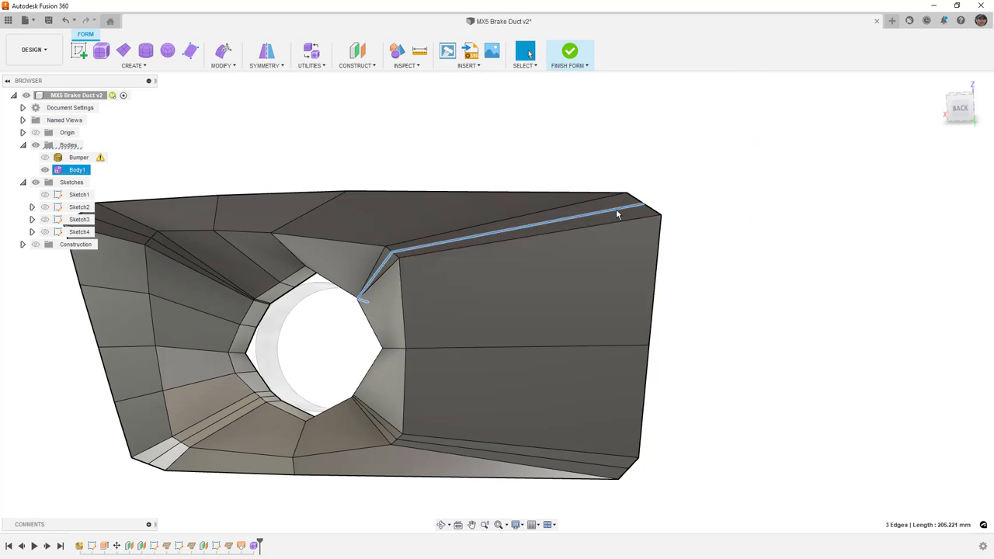
left_click(222, 52)
scroll(348, 280, "up", 2)
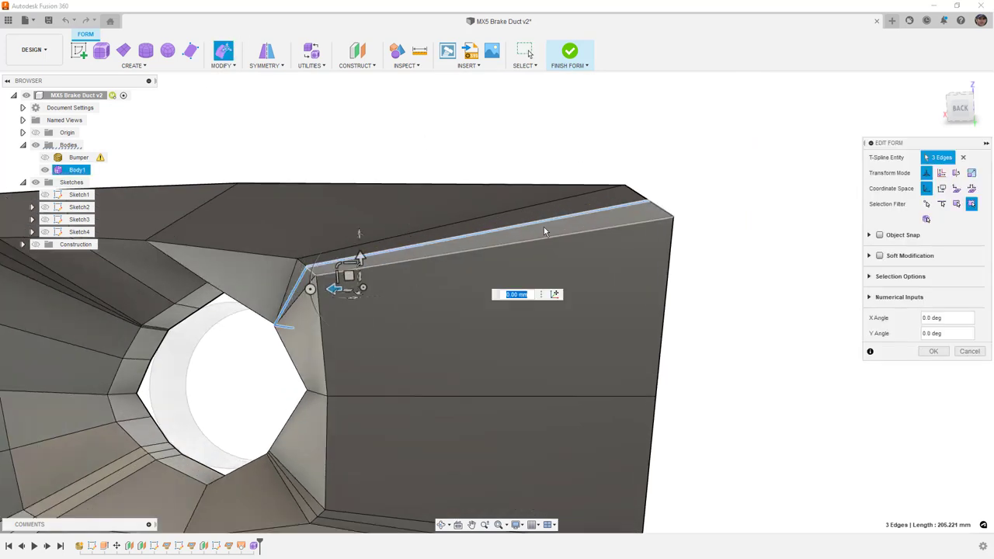
left_click_drag(351, 277, 354, 274)
scroll(543, 362, "down", 3)
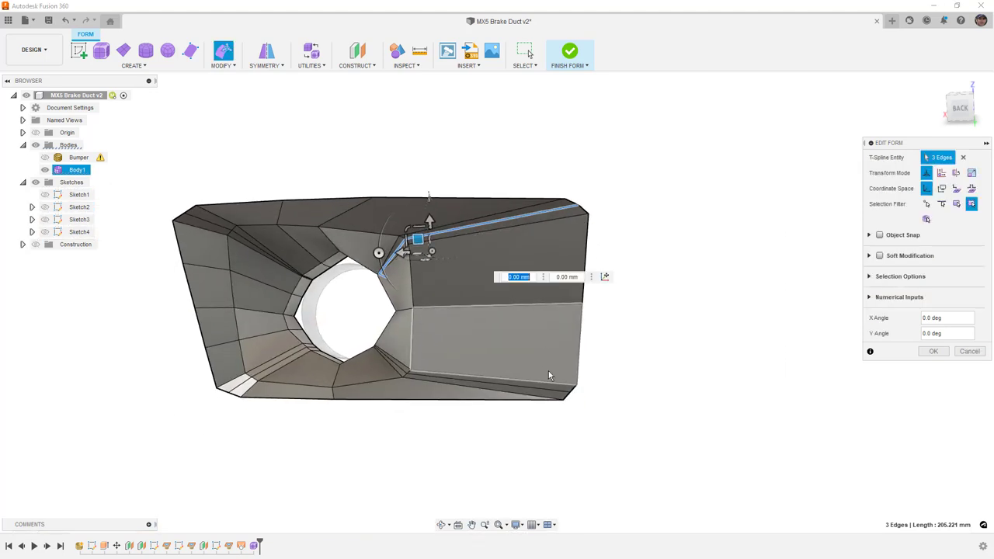
Move the middle edge loop of the wide wall's lower corner outward by about -0.46 and -0.52 mm, checking both corners at the outlet.
scroll(548, 370, "up", 4)
double_click(553, 397)
left_click_drag(301, 333, 302, 334)
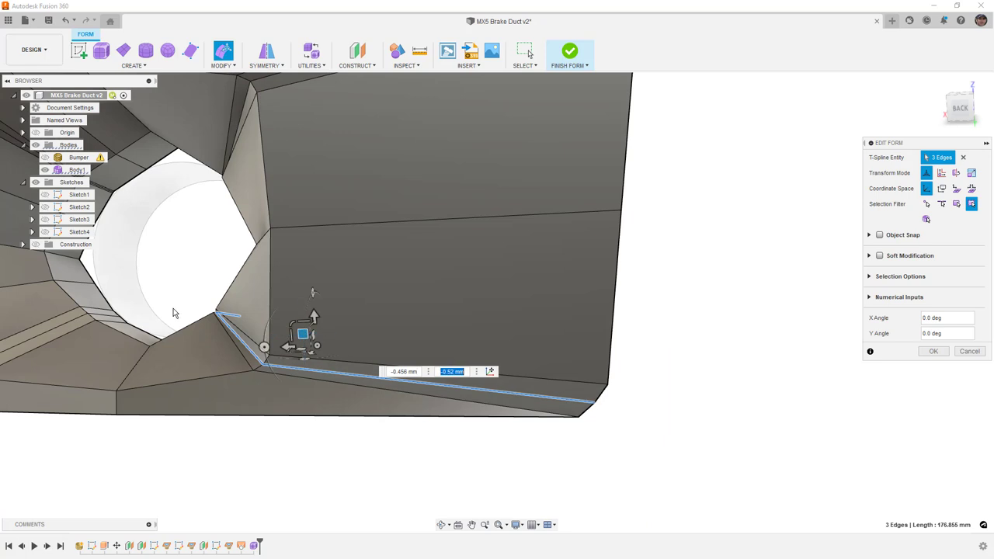
scroll(194, 314, "up", 5)
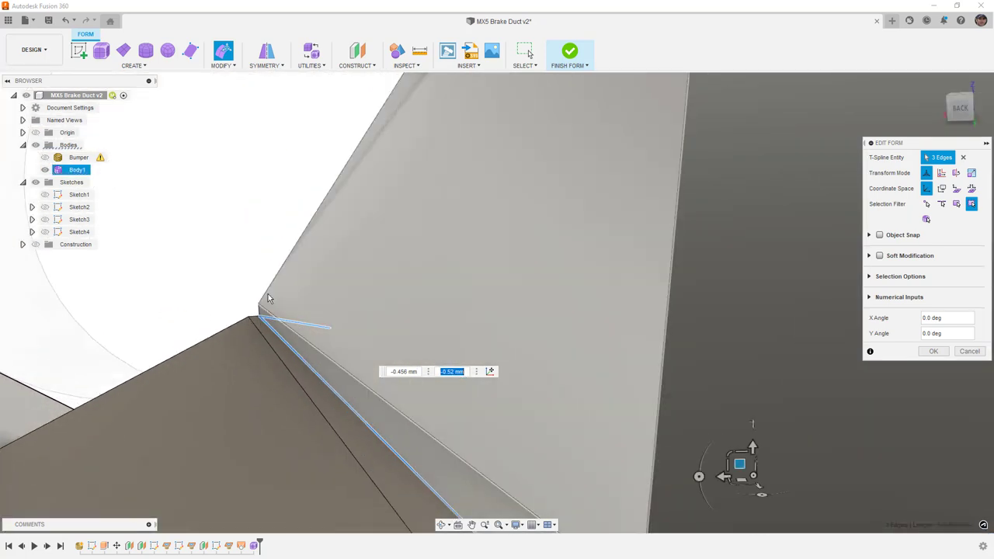
mouse_move(346, 293)
middle_mouse_down("shift")
mouse_move(334, 296)
mouse_move(335, 285)
mouse_move(344, 288)
middle_mouse_up("shift")
scroll(338, 302, "down", 2)
scroll(334, 295, "down", 5)
scroll(221, 136, "up", 3)
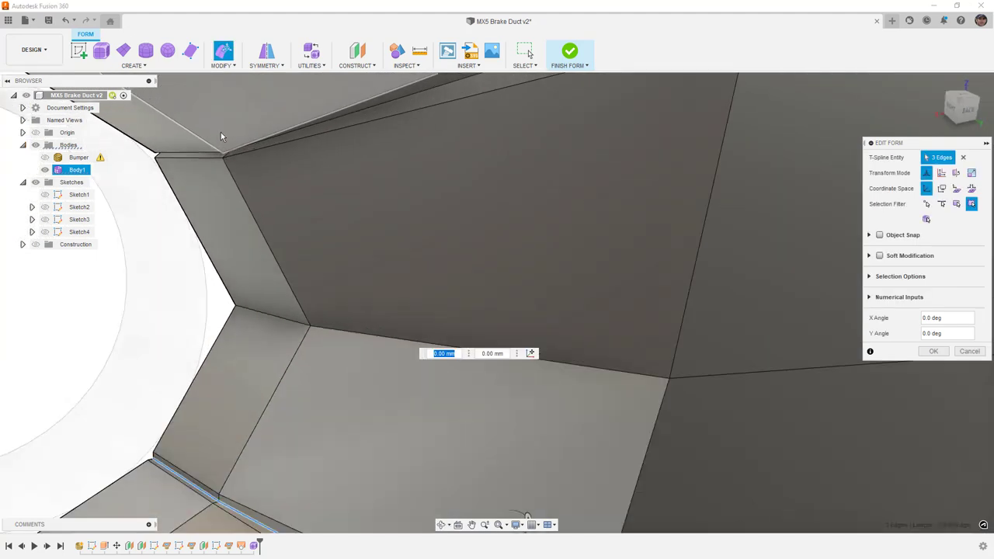
scroll(223, 155, "down", 4)
left_click(934, 352)
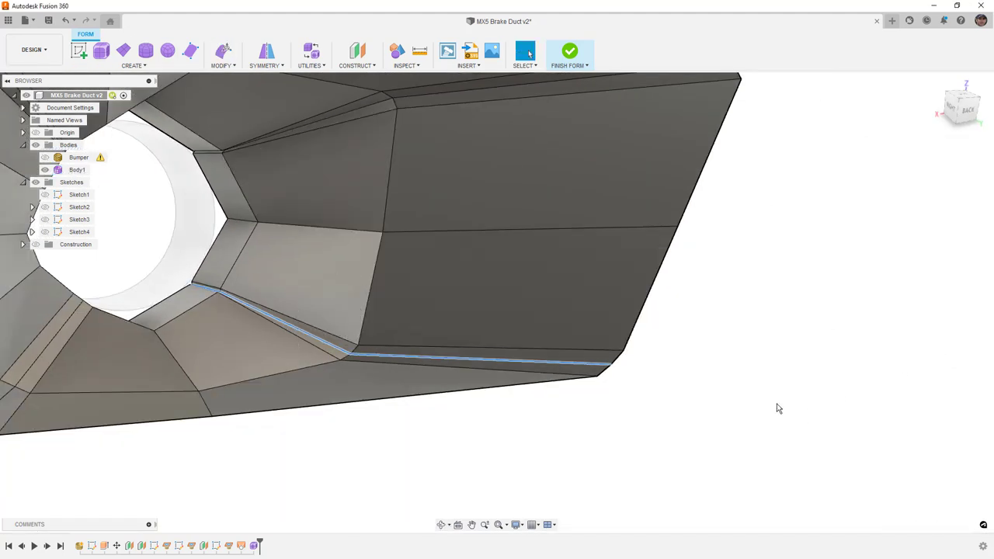
Insert points from the wide wall's lower corner to the outlet rim, adding an edge on the floor side of the corner.
left_click(223, 66)
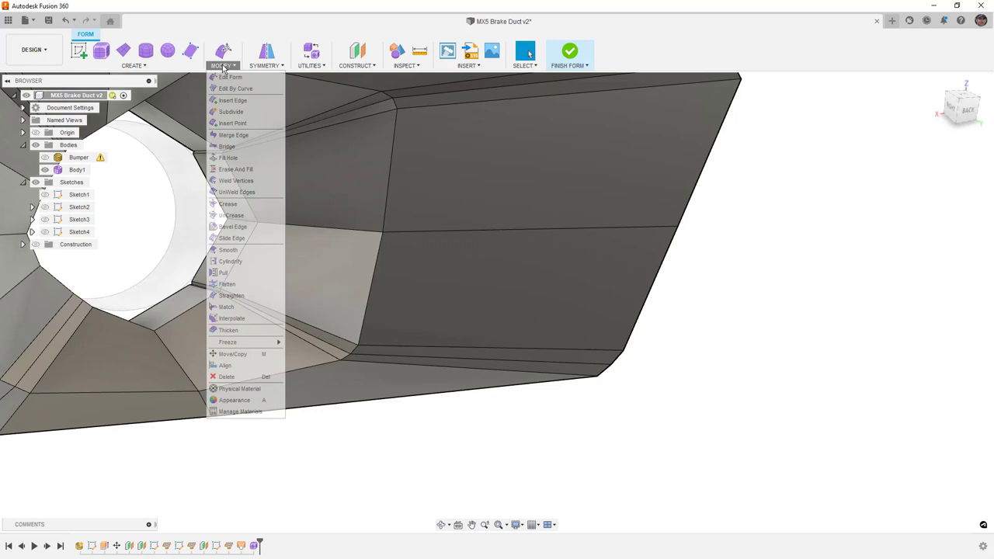
left_click(233, 123)
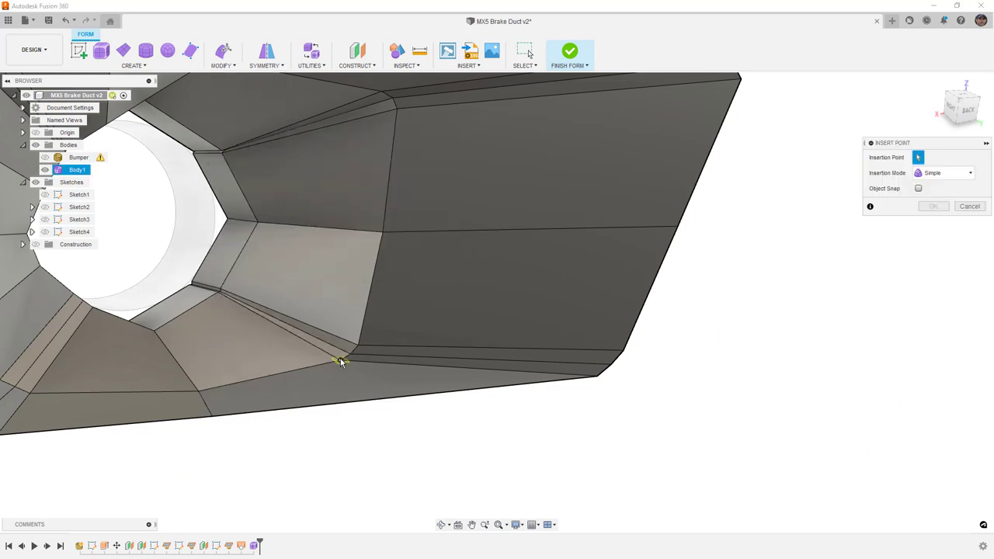
left_click(210, 297)
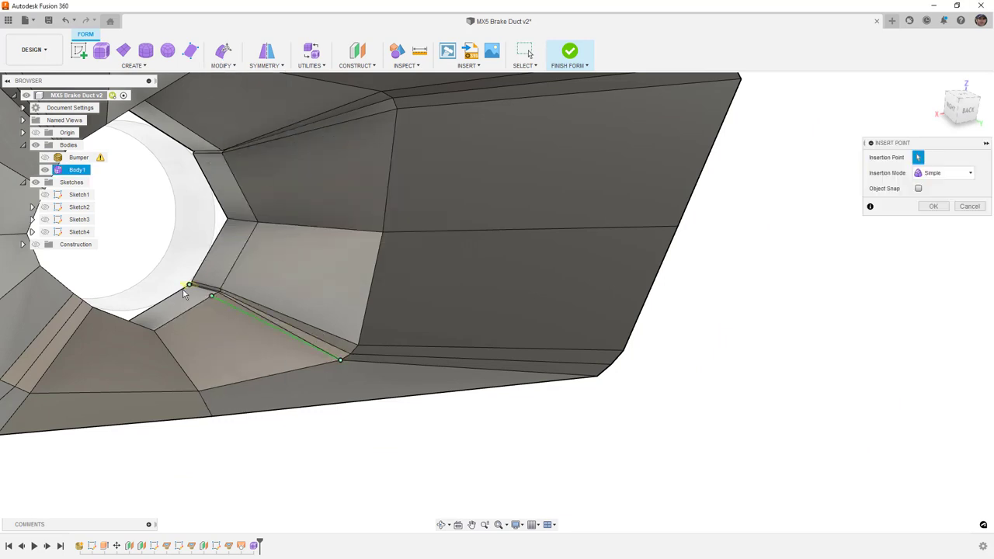
left_click(181, 291)
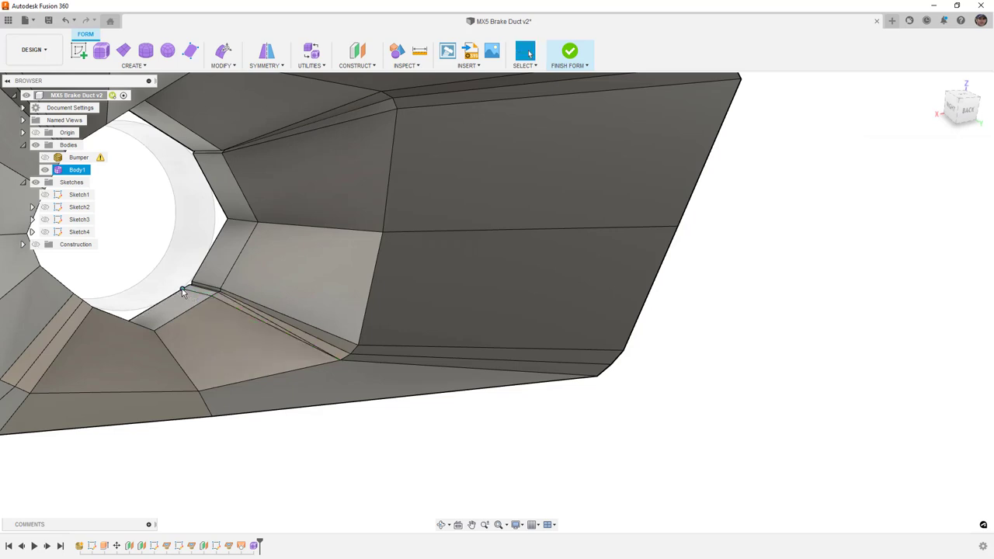
Insert points on the wall side of the same lower corner, adding an edge from its upper vertex to the outlet rim.
right_click(522, 452)
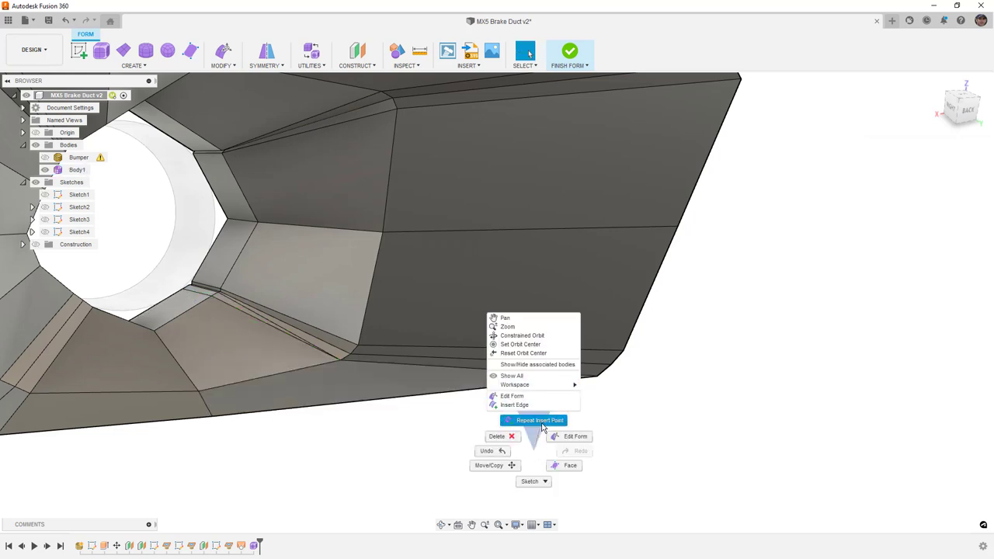
left_click(540, 420)
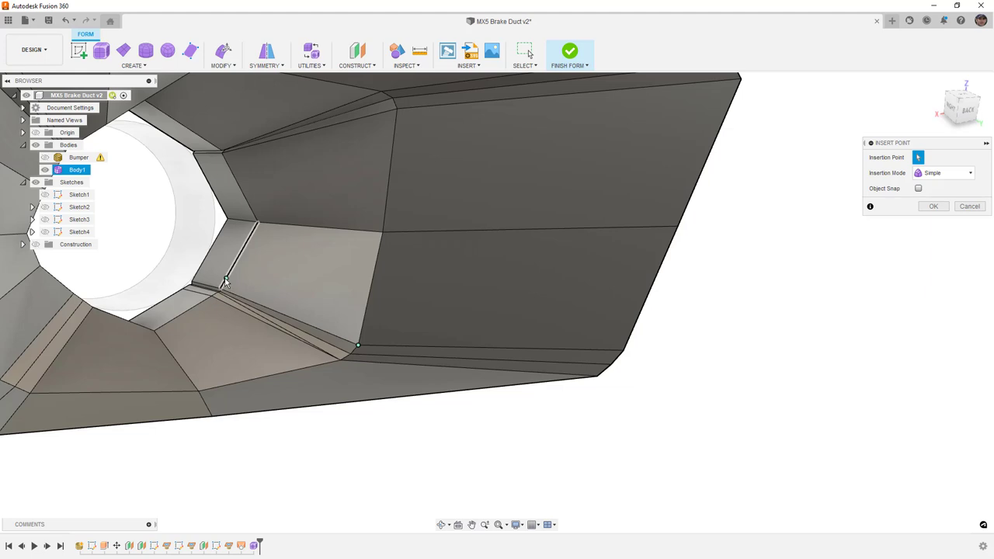
left_click(200, 272)
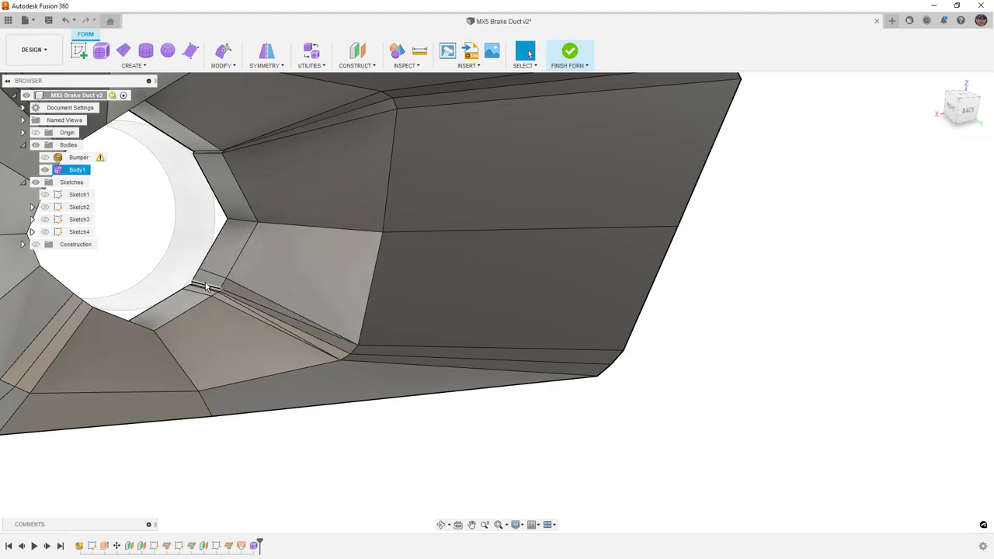
key("Escape")
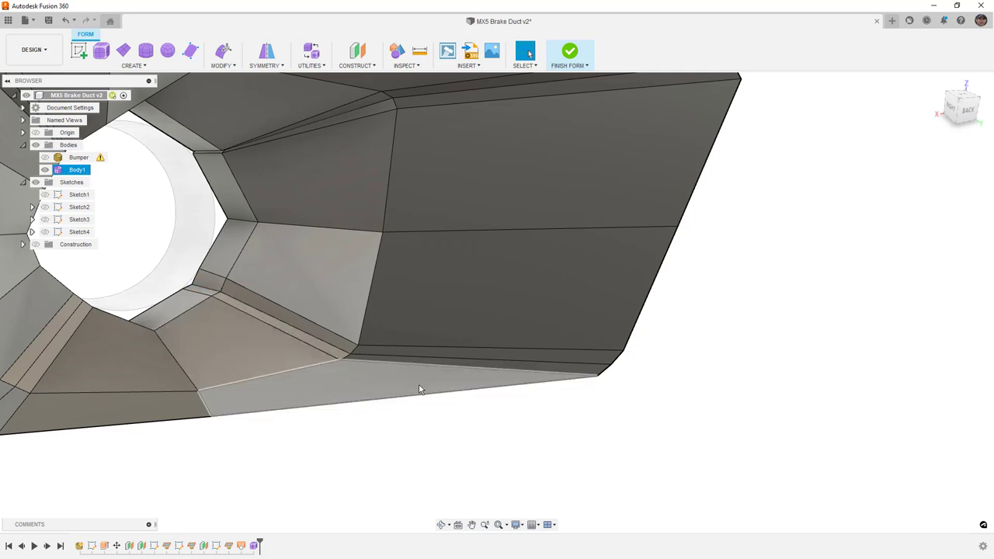
Check the lower corner's new edges near the outlet in smooth display and return to box display.
middle_click_drag(270, 300, 247, 293, "shift")
scroll(245, 294, "up", 3)
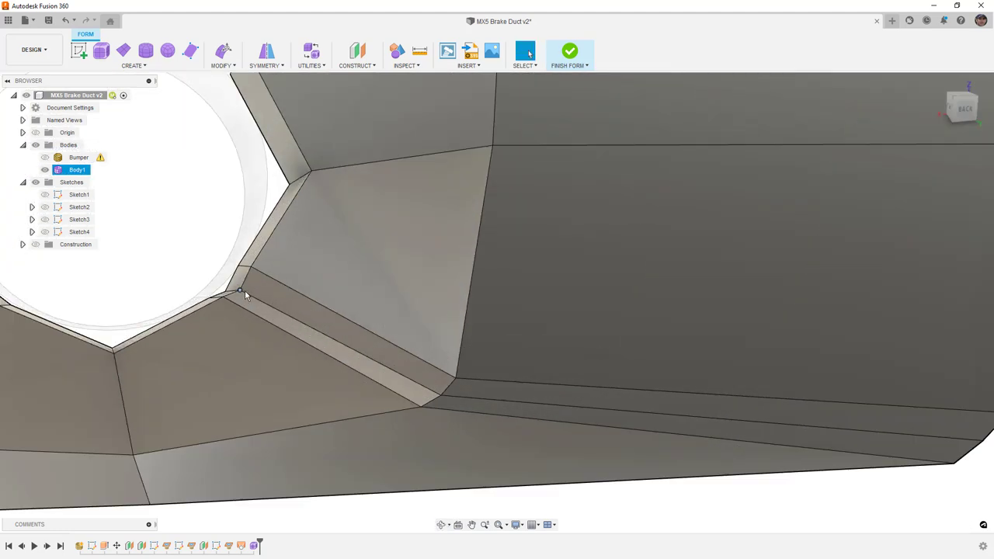
key("alt+3")
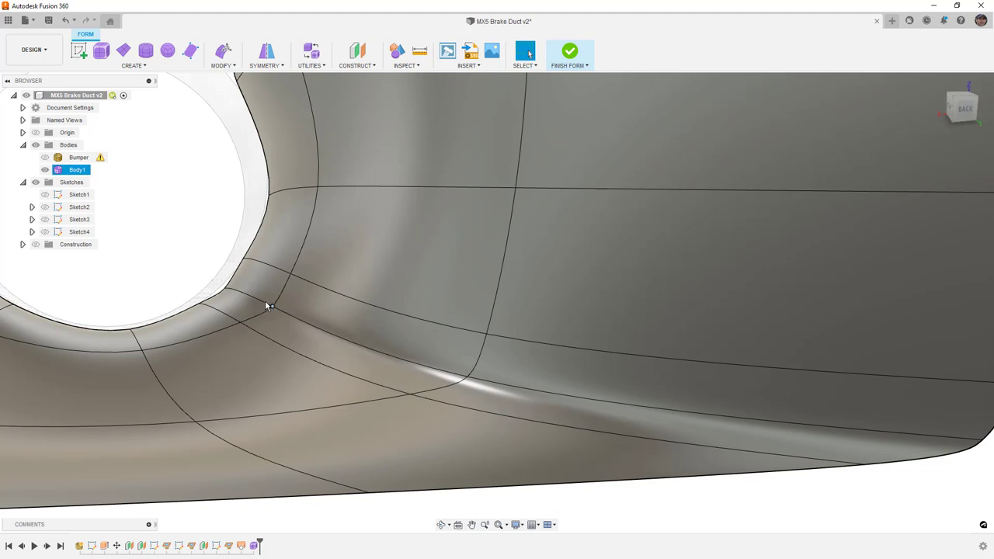
scroll(289, 286, "down", 4)
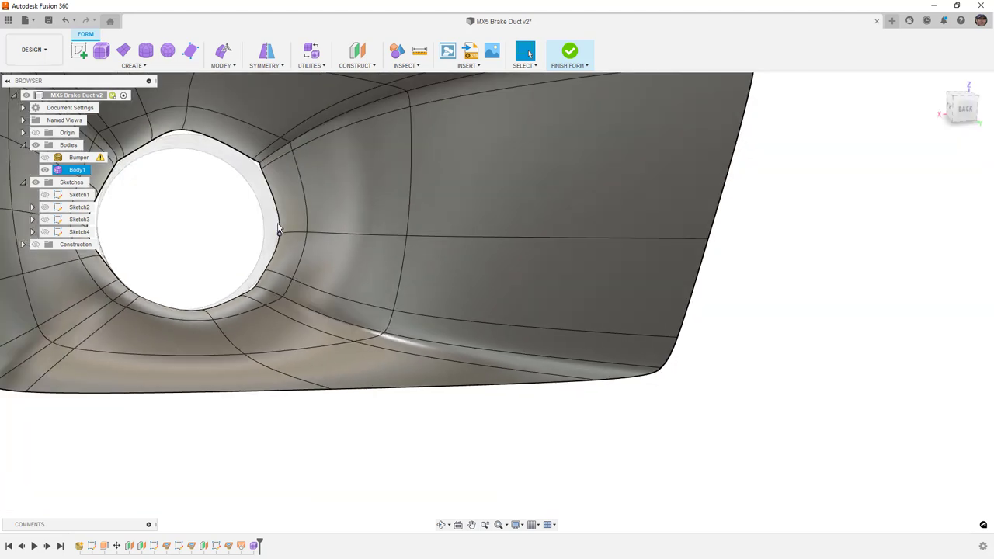
key("alt+1")
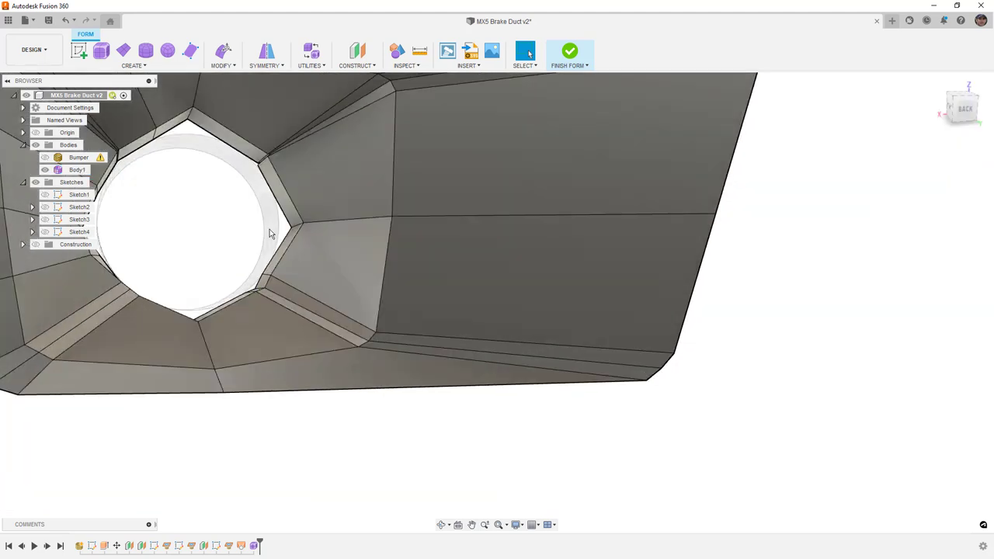
Insert points on the wall side of the wide wall's upper corner, adding an edge to the outlet rim.
middle_click_drag(291, 172, 304, 285)
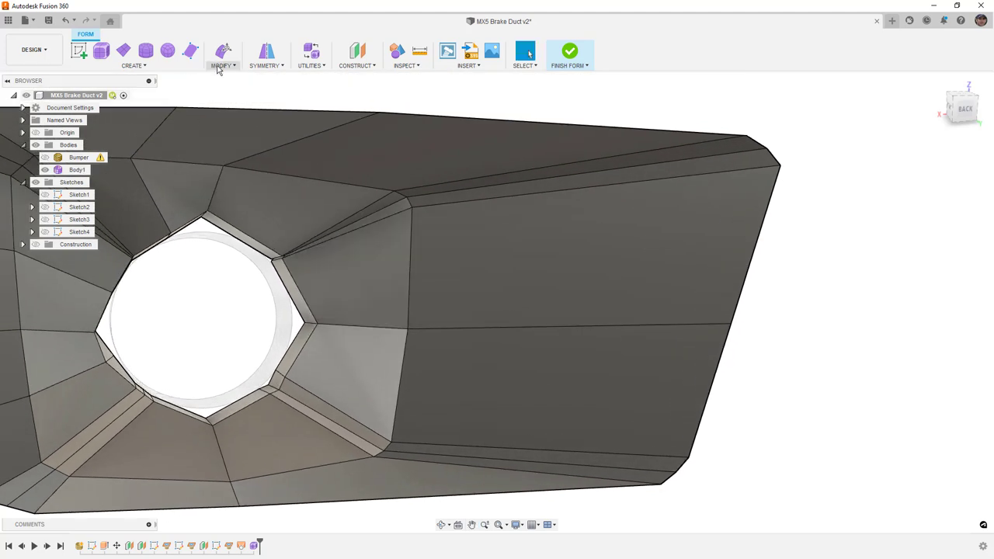
left_click(220, 67)
left_click(242, 123)
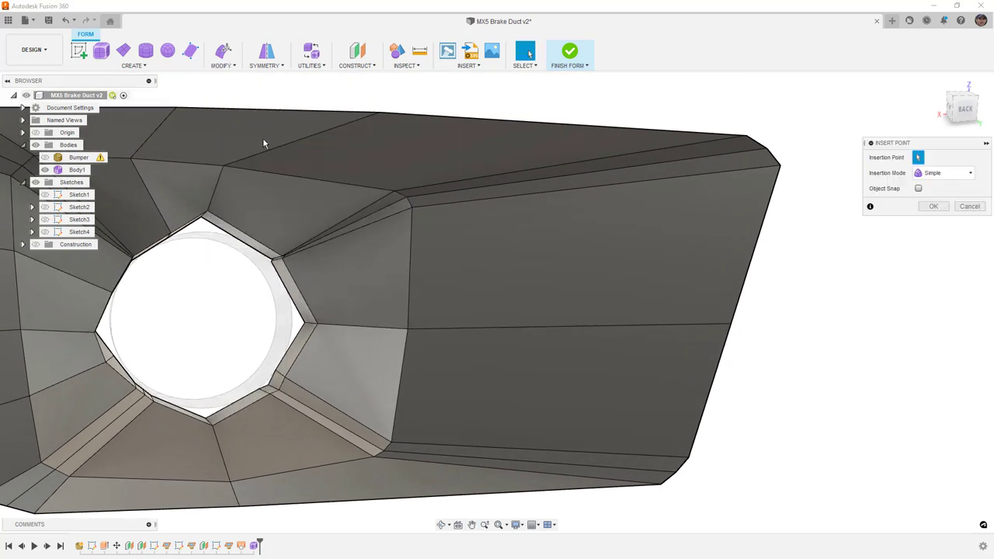
left_click(413, 208)
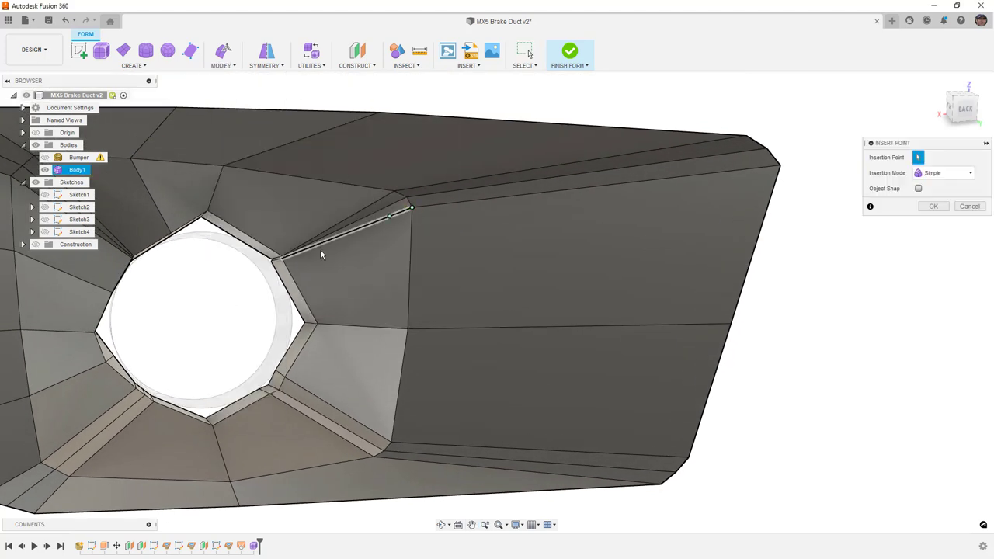
left_click(278, 273)
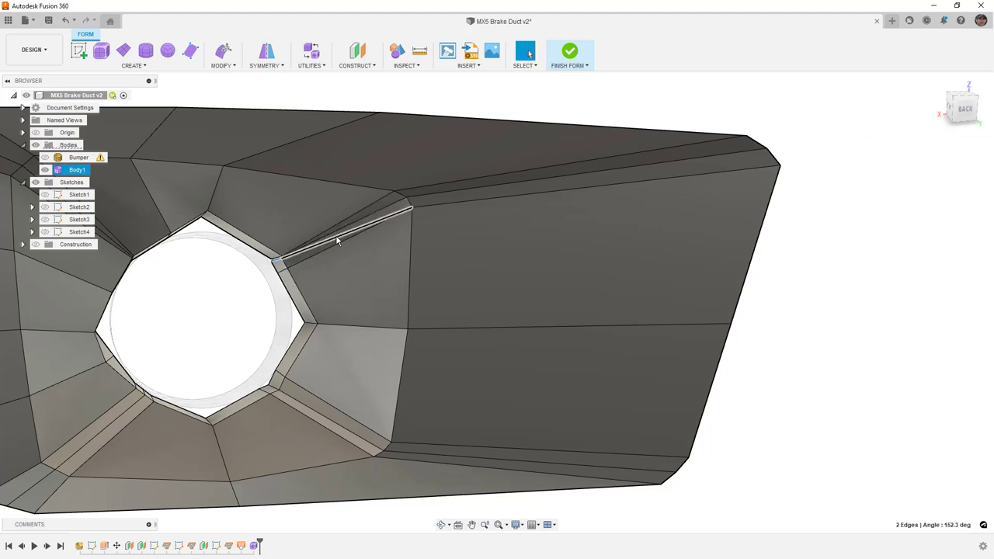
Insert points on the roof side of the upper corner, adding a matching edge to the outlet rim.
left_click(774, 309)
left_click(221, 65)
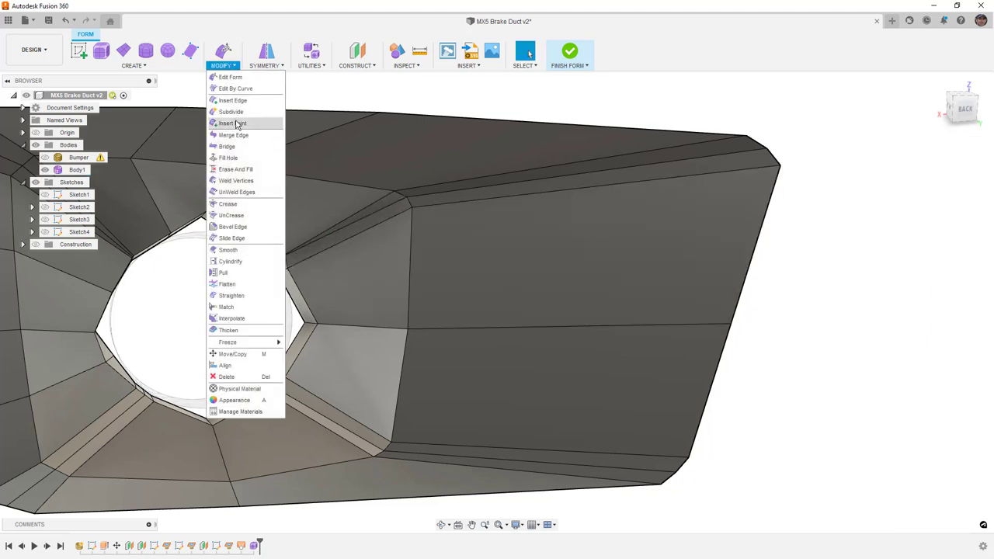
left_click(232, 123)
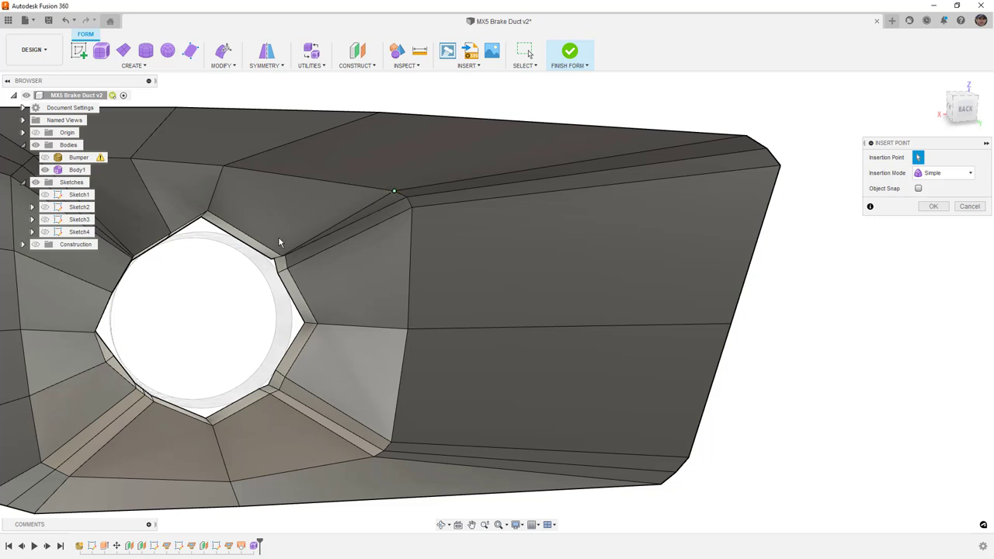
left_click(262, 257)
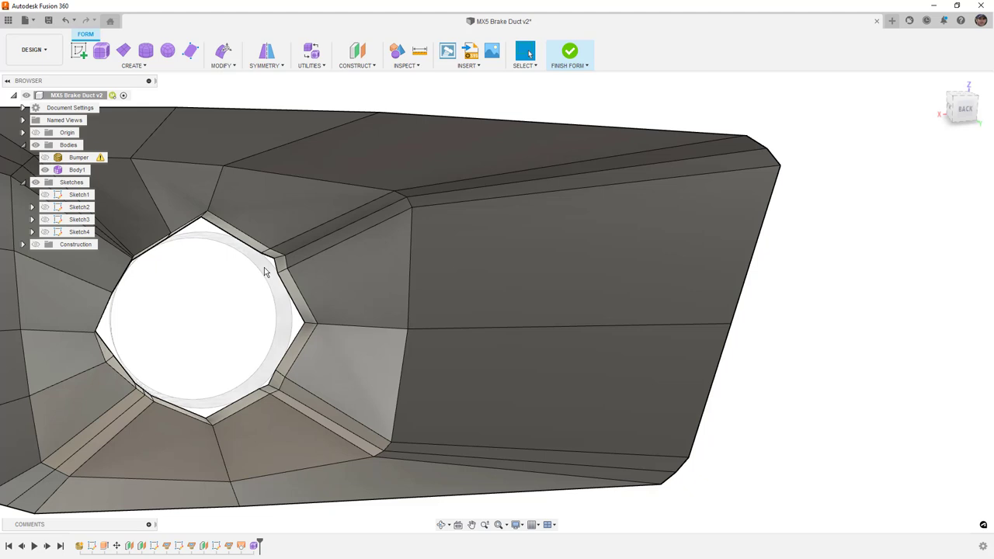
Reposition the upper corner's short edges at the outlet with Edit Form, moving the wall-side one about -0.85 and -0.22 mm.
scroll(275, 261, "up", 4)
left_click(288, 250)
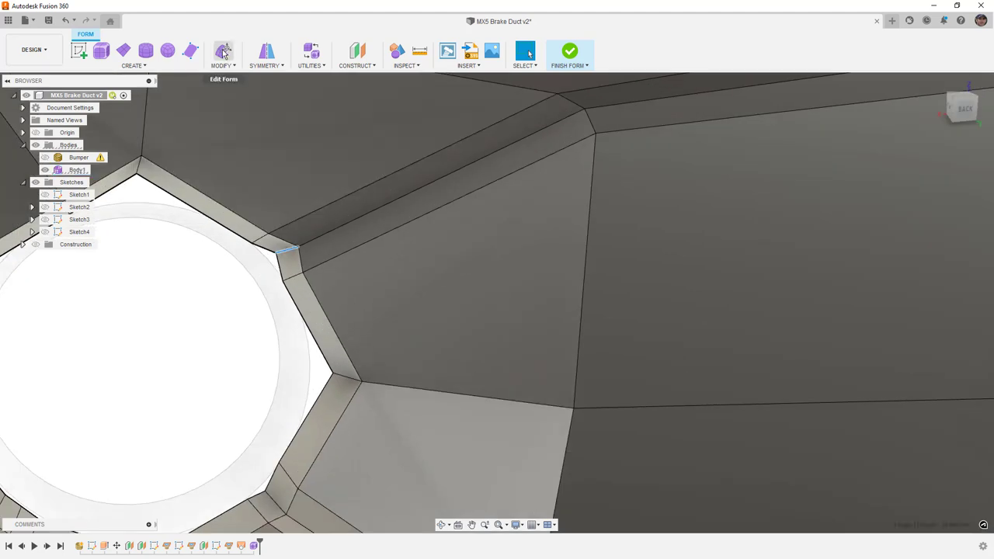
left_click(223, 52)
left_click_drag(272, 239, 281, 265)
left_click(270, 237)
left_click(261, 239)
left_click(292, 276)
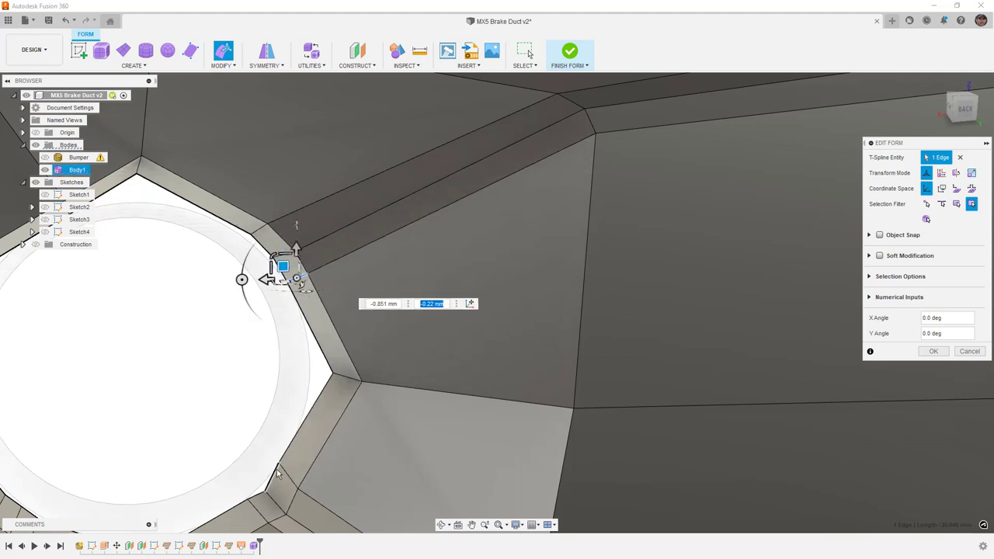
Spread the lower corner's outlet edges, moving the floor-side one about 1.96 and -2.04 mm and nudging the wall-side one outward twice.
left_click(286, 475)
left_click_drag(275, 466, 280, 457)
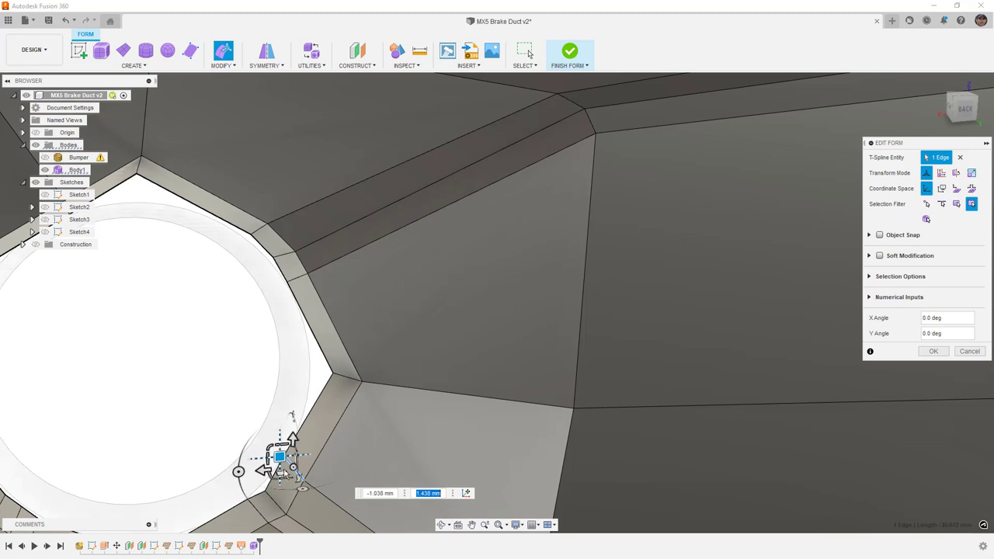
left_click(259, 517)
left_click_drag(241, 501, 231, 508)
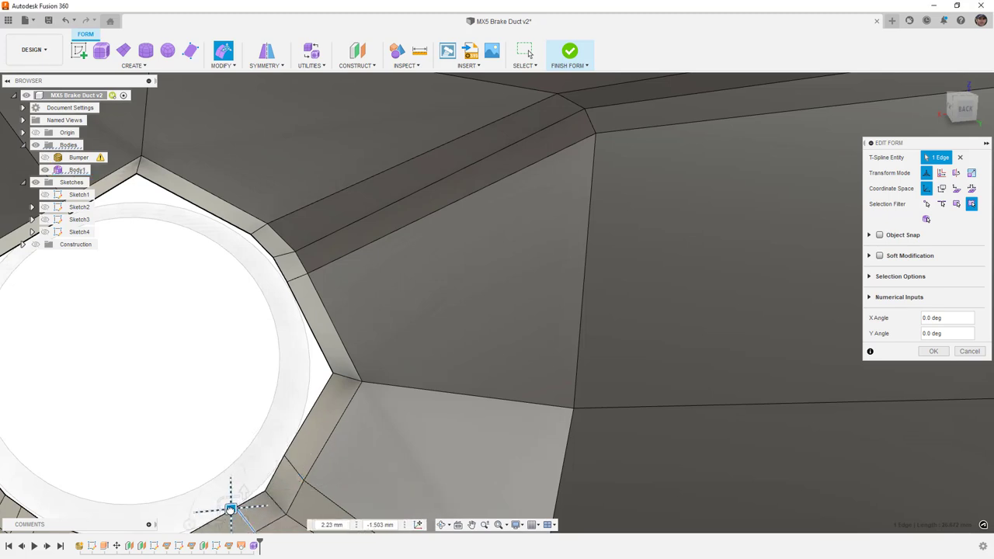
left_click(295, 468)
left_click_drag(281, 454, 284, 457)
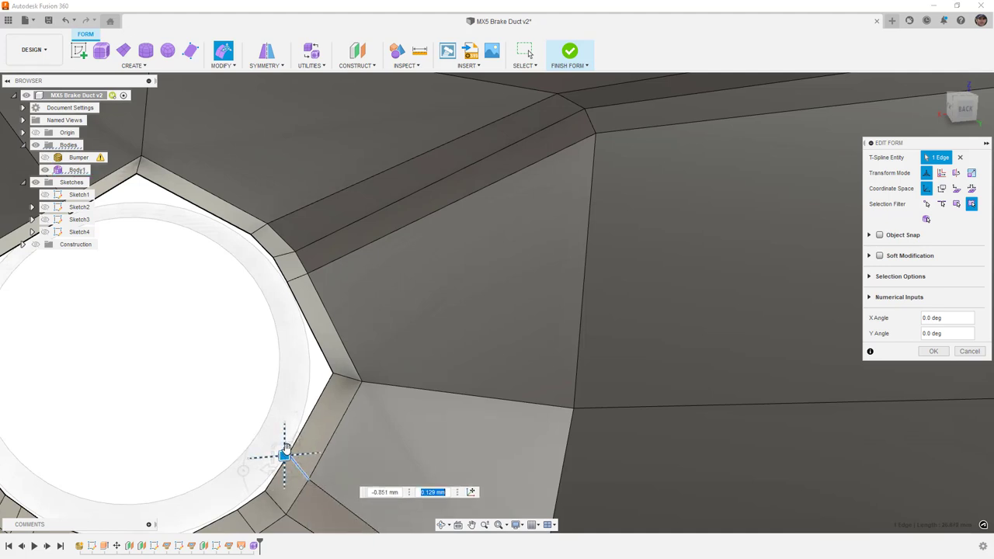
Switch the duct to smooth display and apply the outlet edge moves.
scroll(311, 442, "down", 5)
middle_click_drag(374, 425, 382, 386)
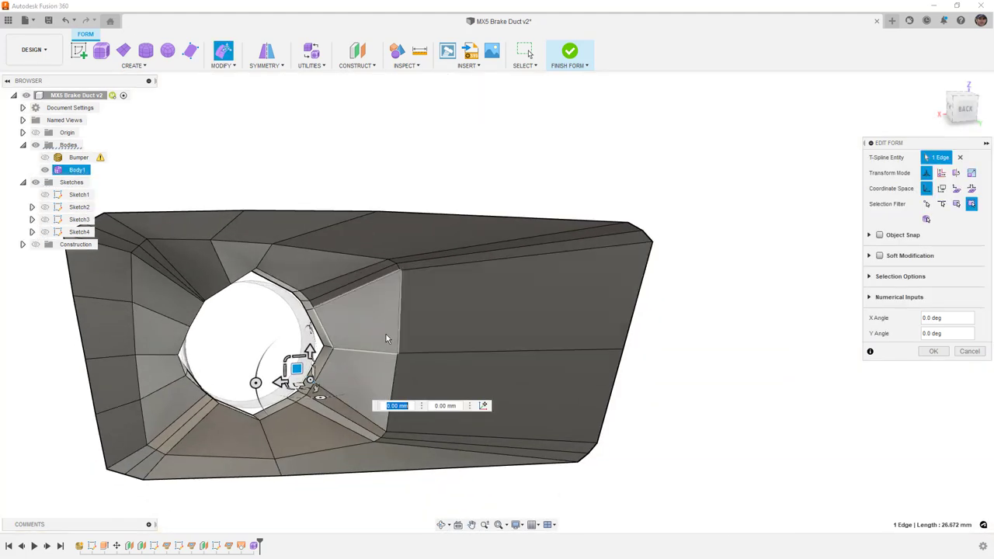
key("alt+3")
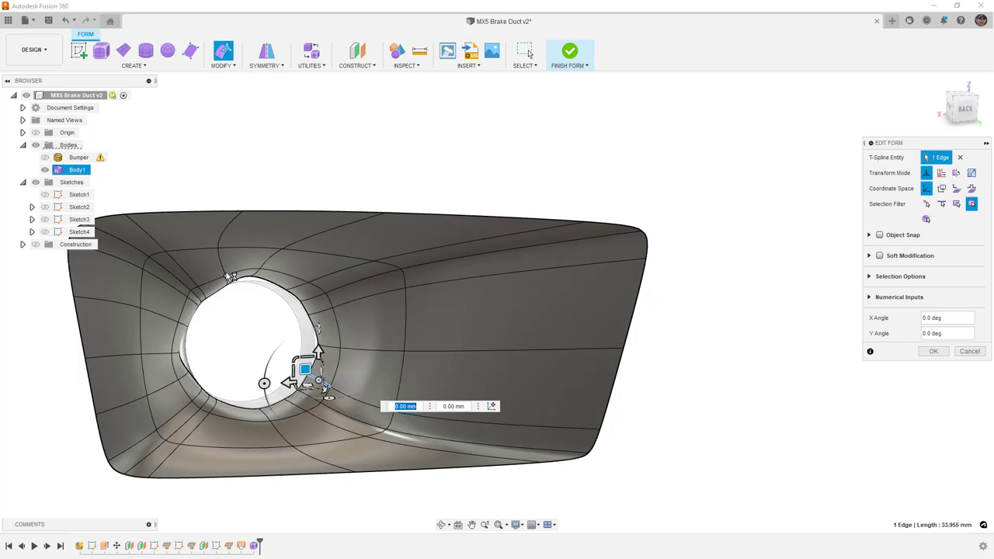
left_click(932, 351)
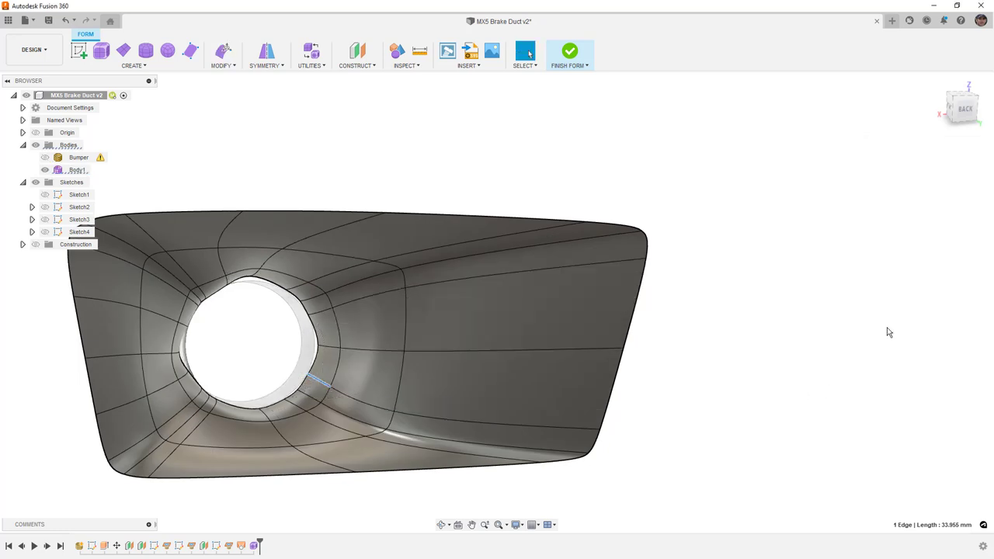
Make the duct's T-Spline body uniform.
left_click(308, 65)
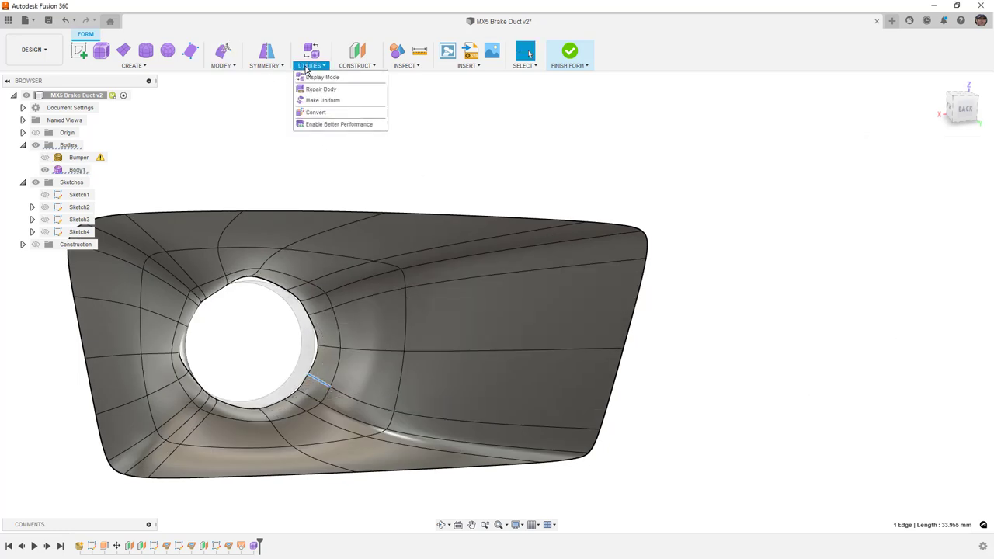
left_click(332, 100)
left_click(933, 190)
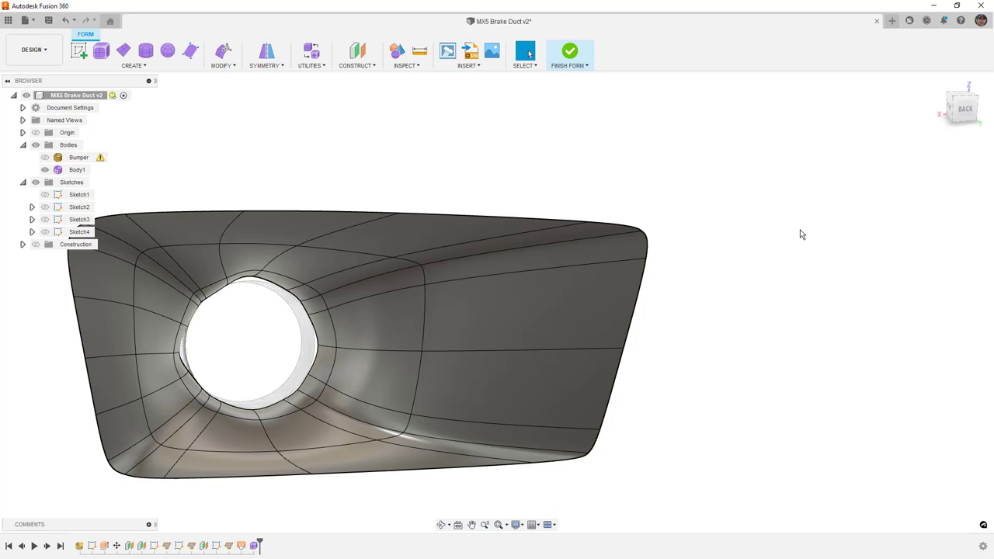
Match the duct's outlet rim loop to the circular tube edge with curvature continuity.
scroll(499, 205, "down", 2)
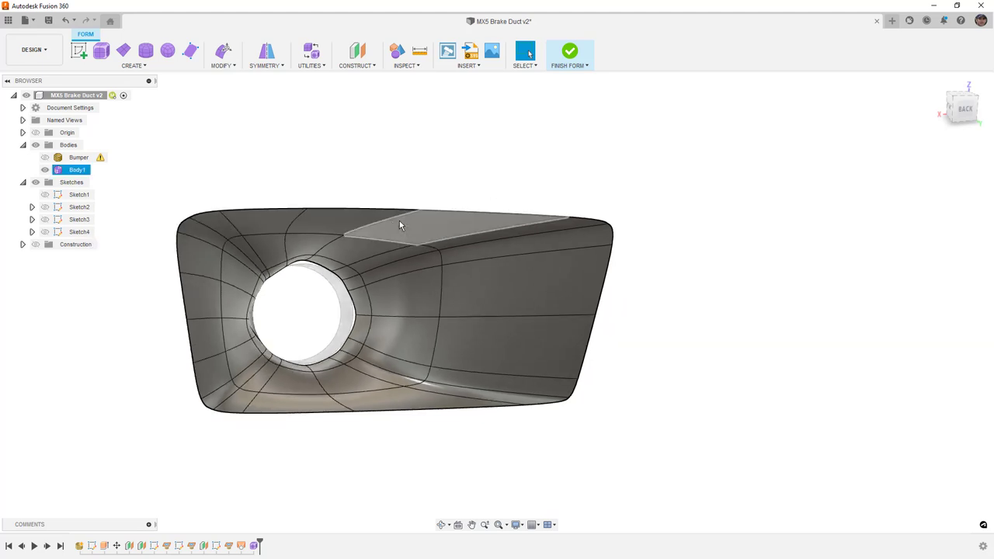
left_click(223, 56)
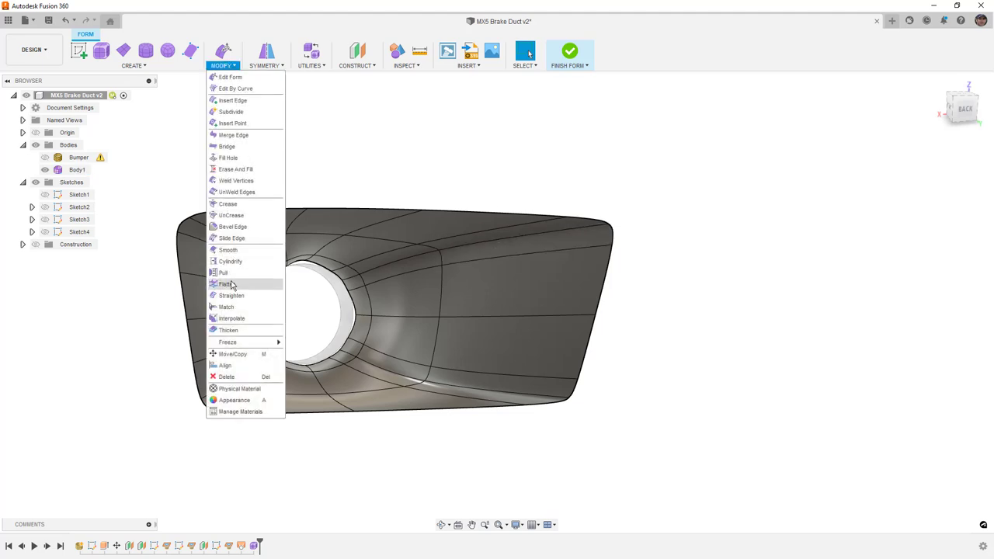
left_click(230, 307)
left_click(352, 305)
left_click(925, 189)
left_click(294, 285)
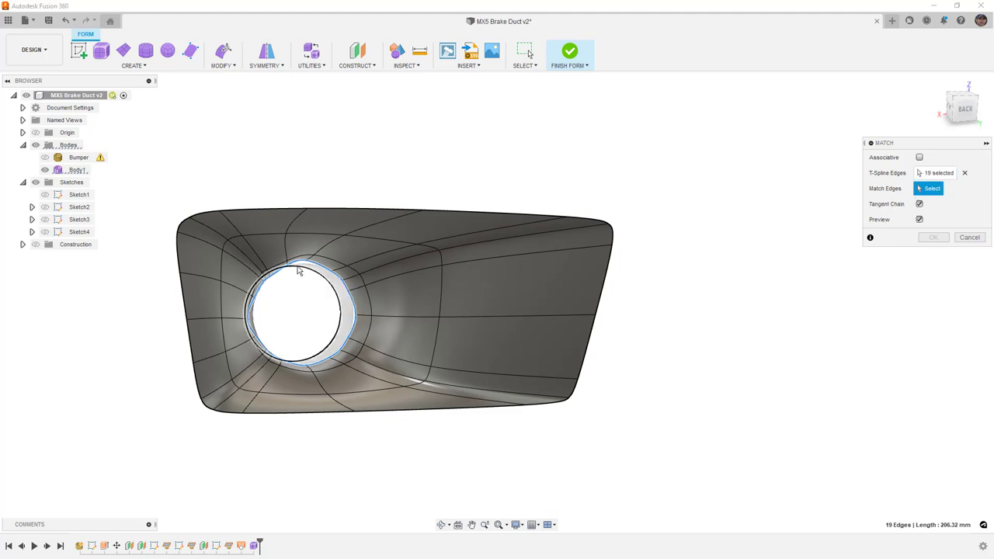
left_click(953, 234)
left_click(955, 272)
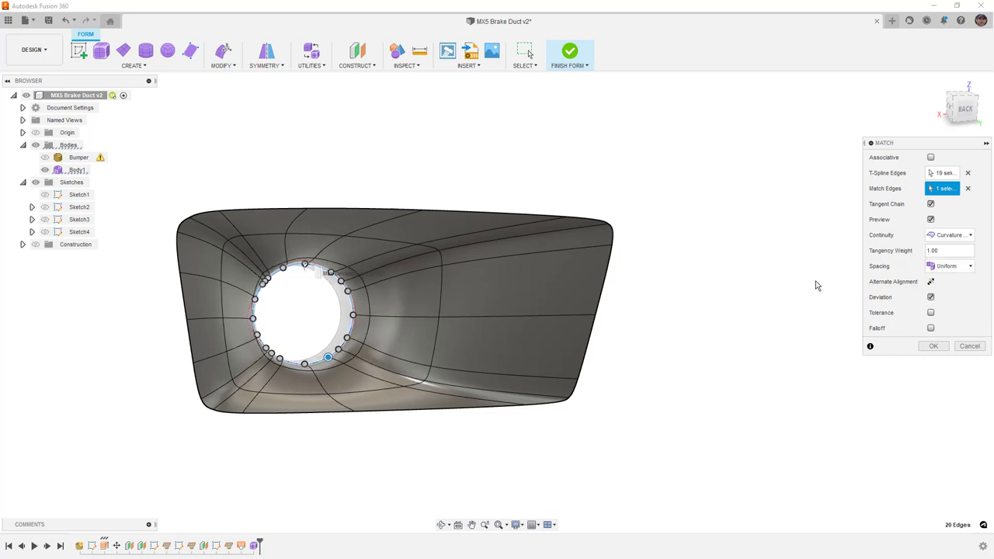
Inspect the matched outlet rim against the circular edge from several angles and apply the Match with uniform spacing.
scroll(295, 287, "up", 5)
middle_click_drag(279, 277, 331, 273, "shift")
mouse_move(246, 227)
middle_mouse_down("shift")
mouse_move(344, 225)
mouse_move(255, 232)
middle_mouse_up("shift")
middle_click_drag(328, 274, 403, 237, "shift")
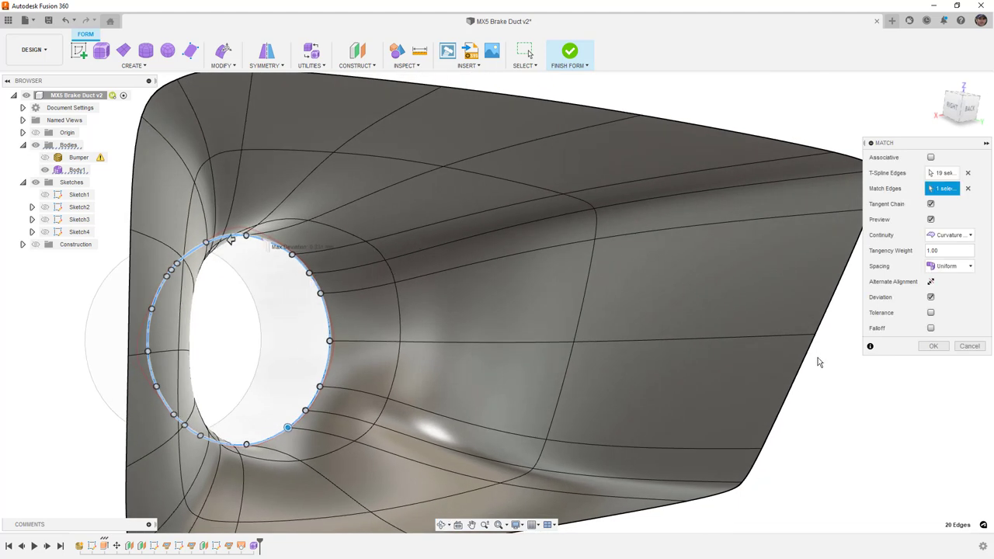
left_click(934, 347)
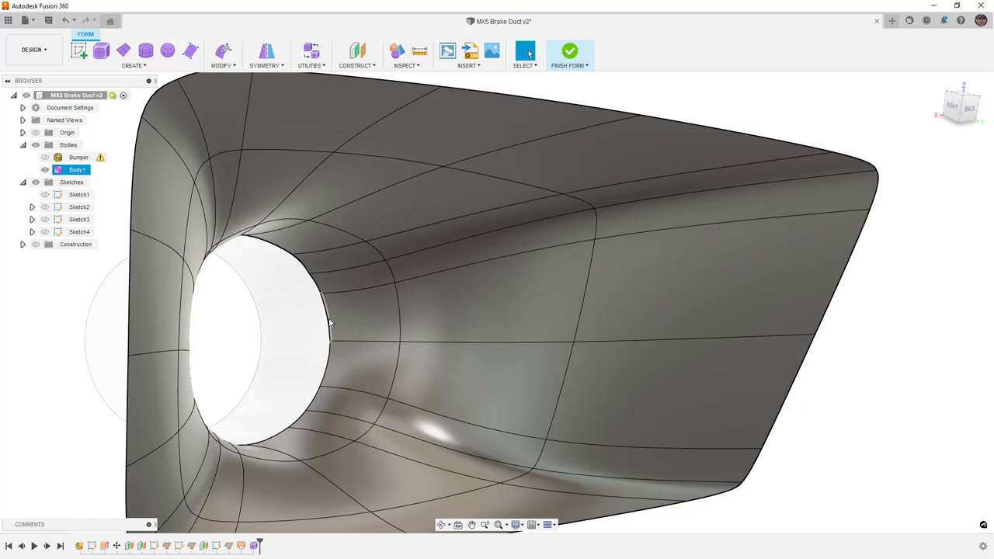
double_click(355, 241)
left_click(235, 67)
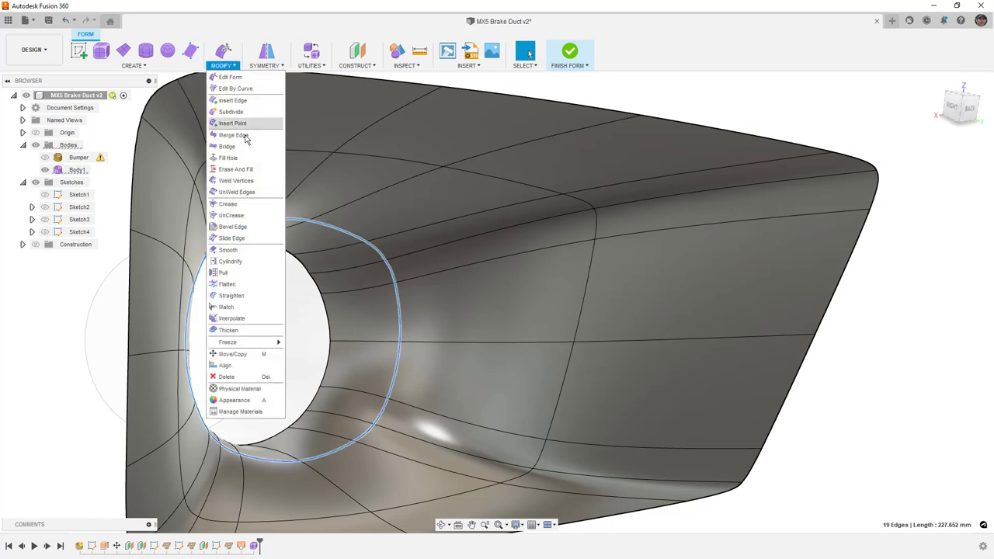
left_click(233, 261)
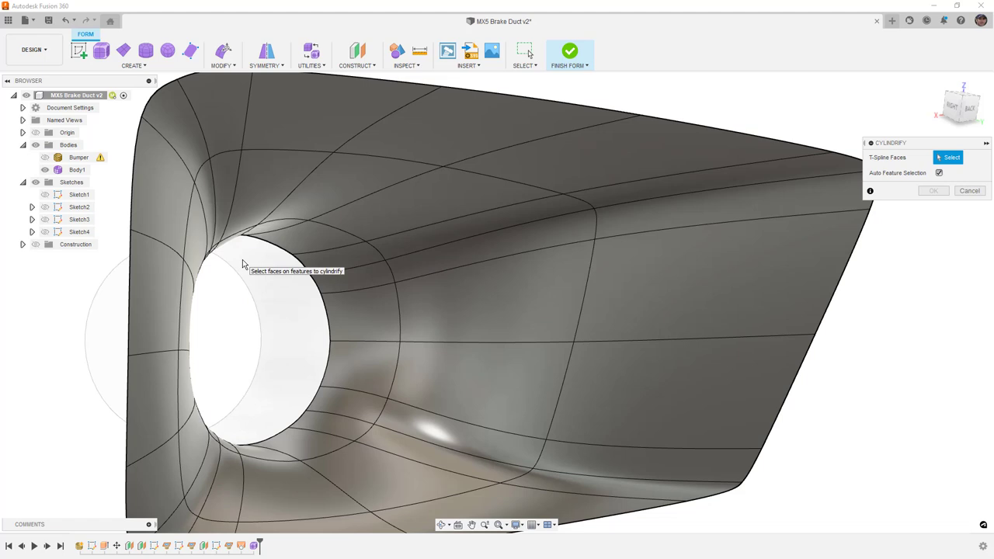
left_click(329, 237)
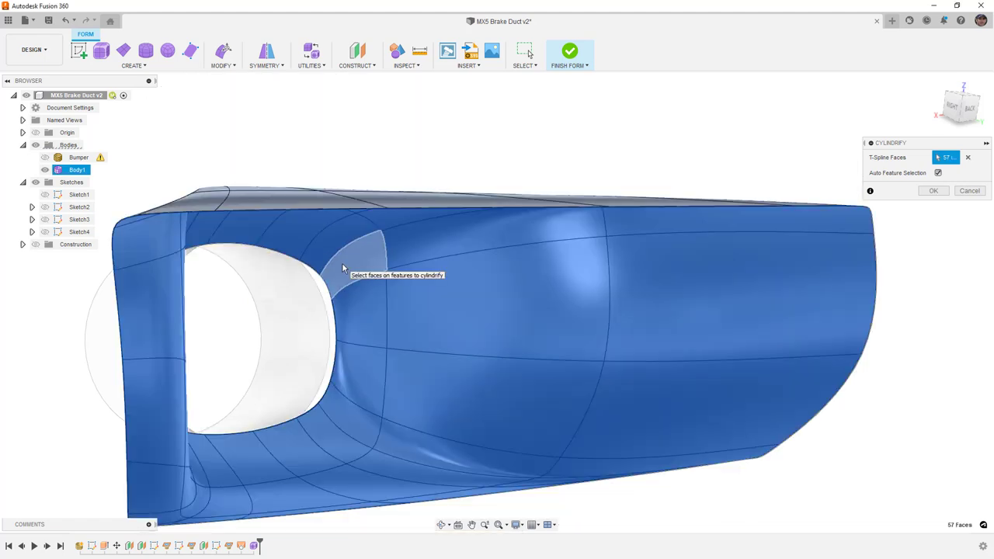
middle_click_drag(375, 326, 432, 280, "shift")
left_click(971, 191)
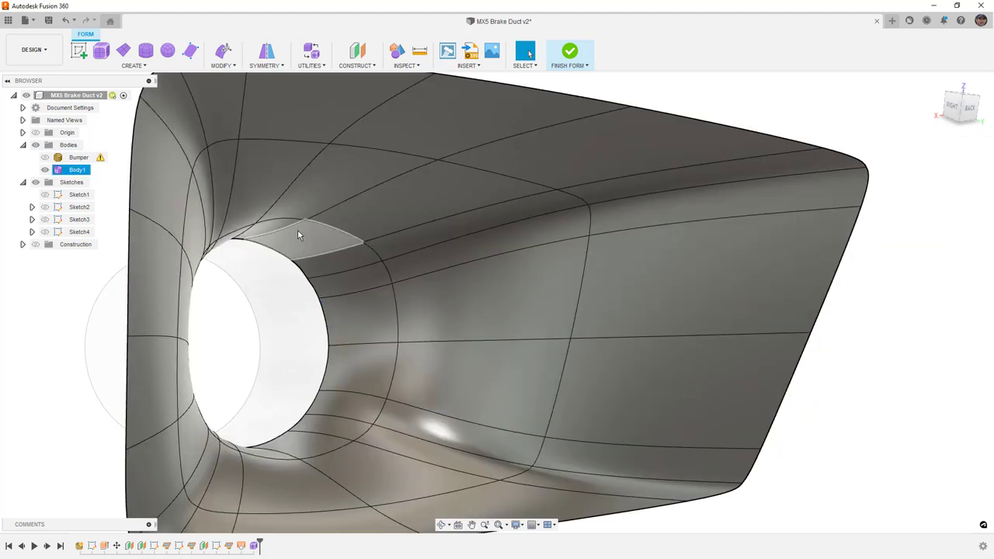
Insert an edge loop beside the outlet rim at location 0.49 and delete the neighbouring loop farther from the rim.
double_click(327, 330)
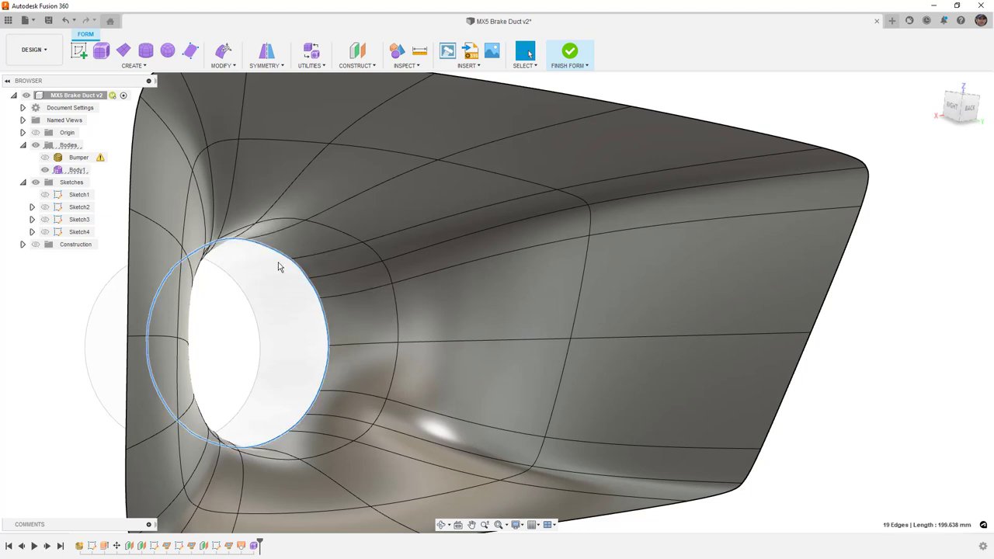
left_click(225, 65)
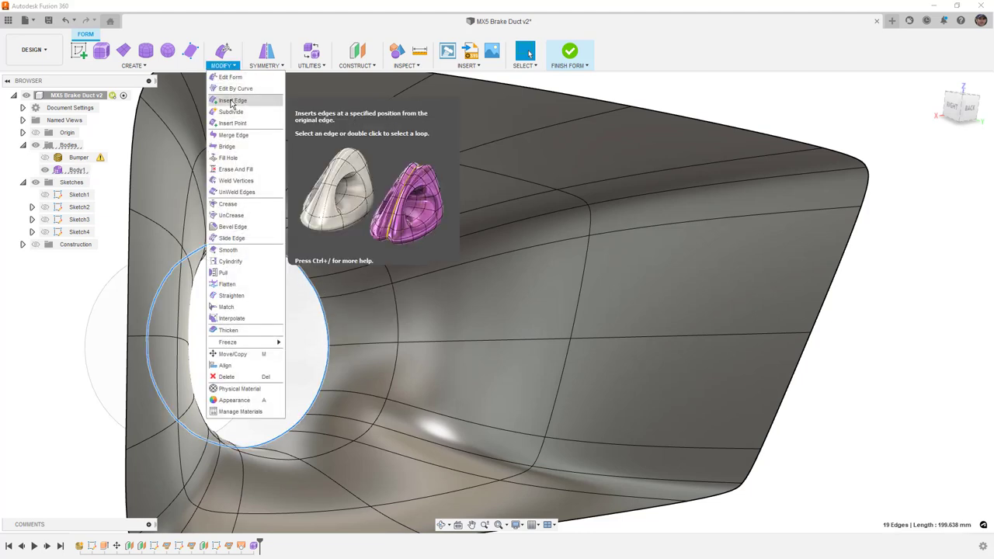
left_click(231, 101)
mouse_move(298, 421)
left_mouse_down()
mouse_move(328, 426)
mouse_move(307, 424)
left_mouse_up()
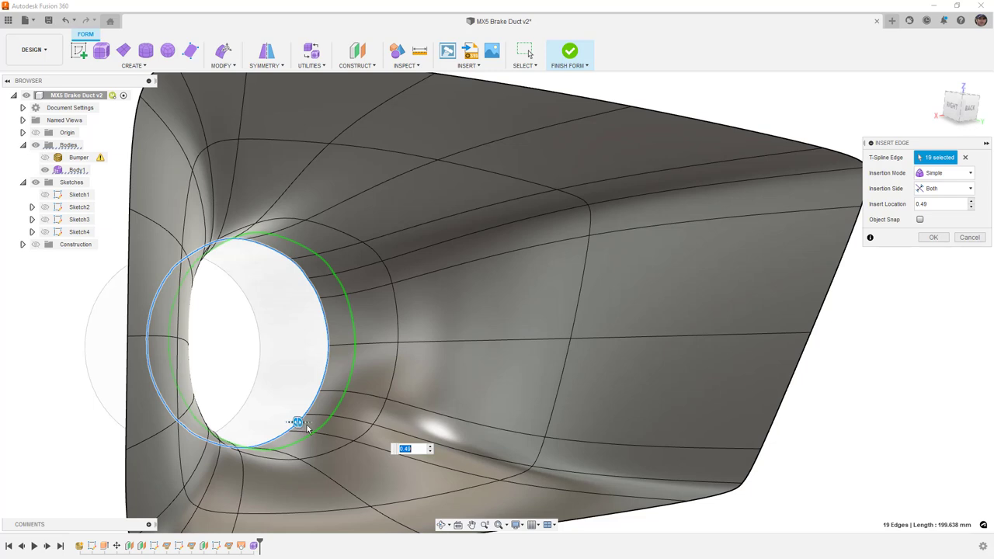
left_click(930, 238)
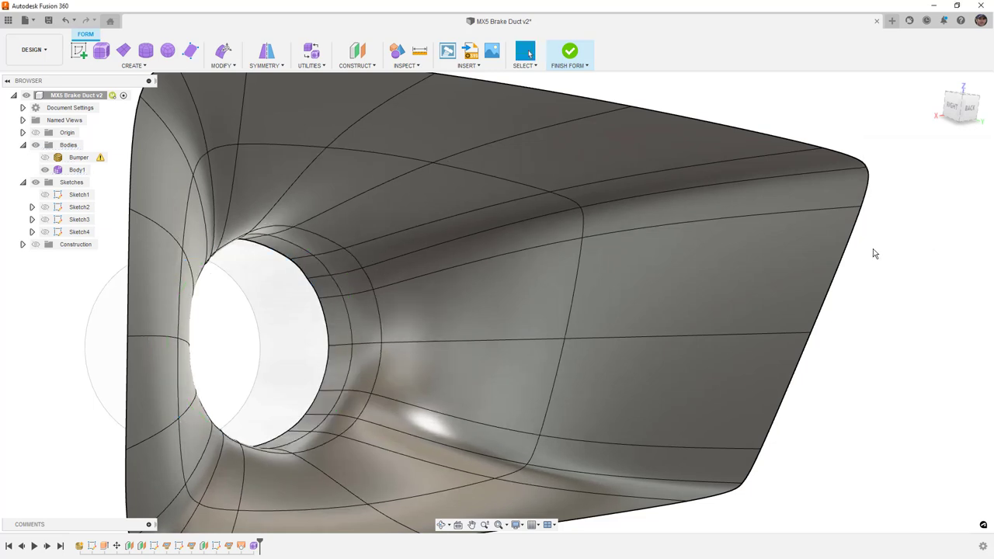
double_click(376, 305)
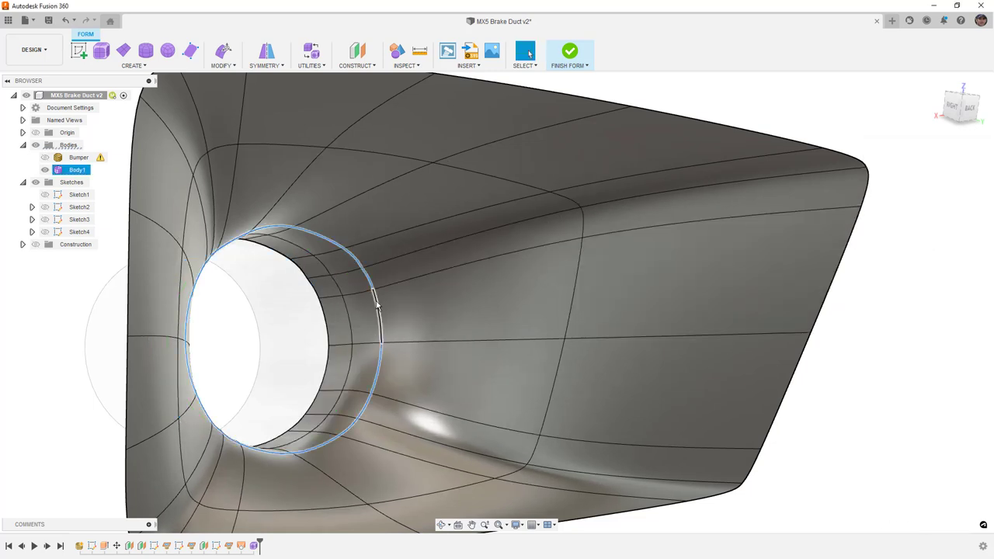
key("Delete")
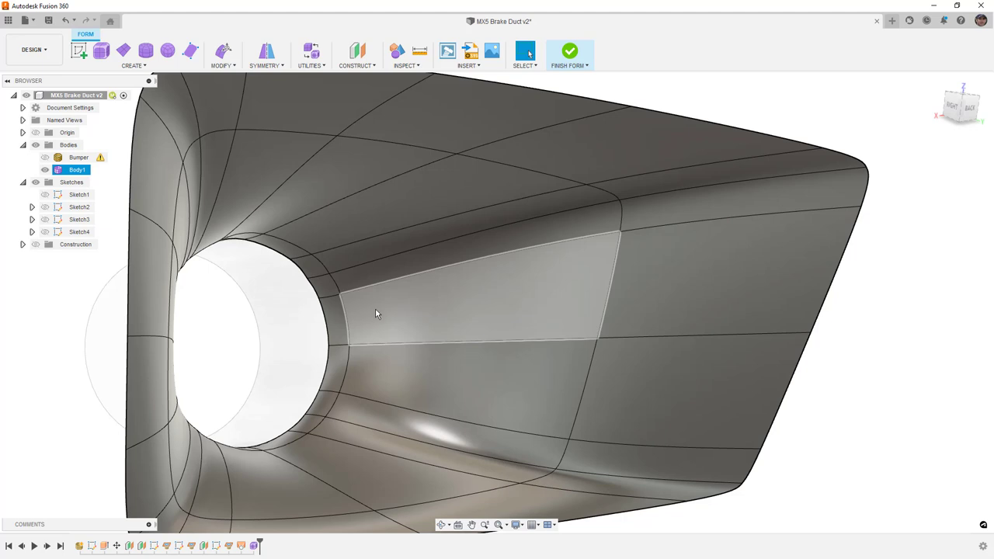
Insert a single-sided edge loop at -0.703 from the middle loop toward the outlet and delete the loop nearest the rim.
left_click(223, 65)
left_click(236, 90)
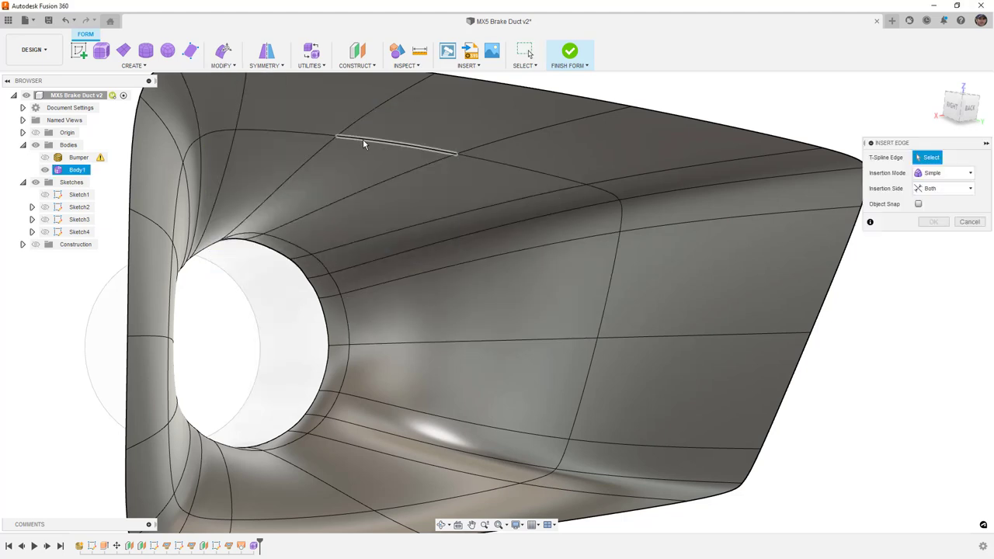
double_click(363, 144)
left_click(960, 191)
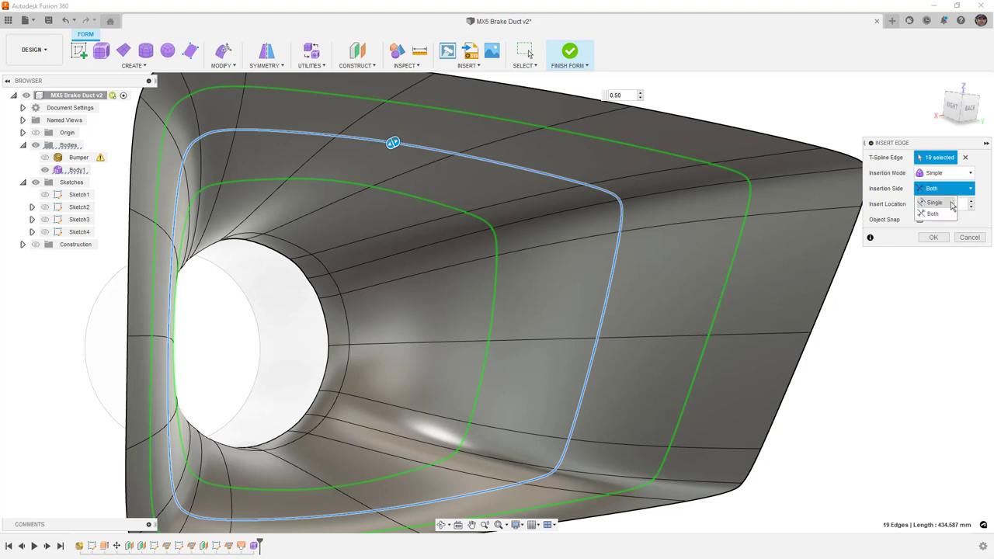
left_click(951, 203)
left_click_drag(393, 143, 308, 316)
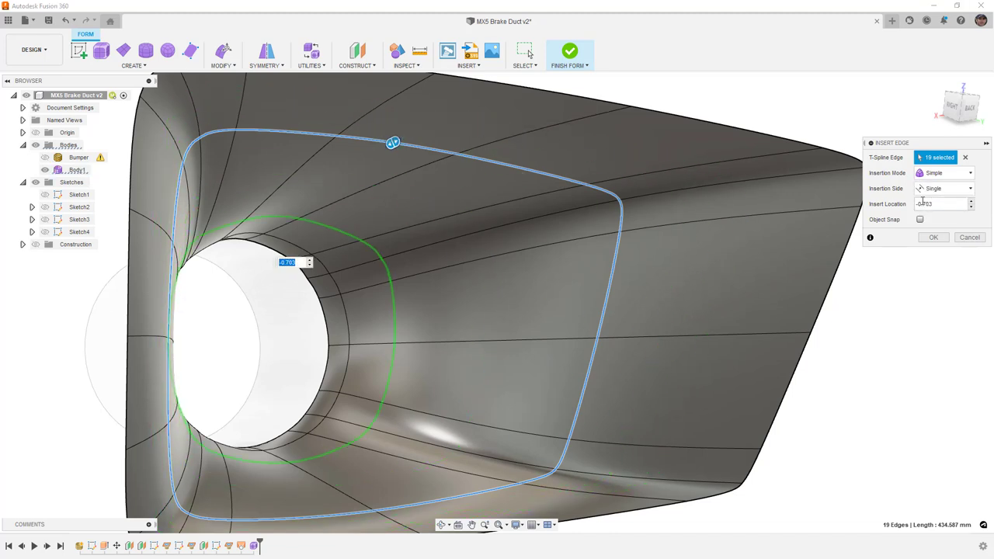
left_click(934, 237)
double_click(338, 288)
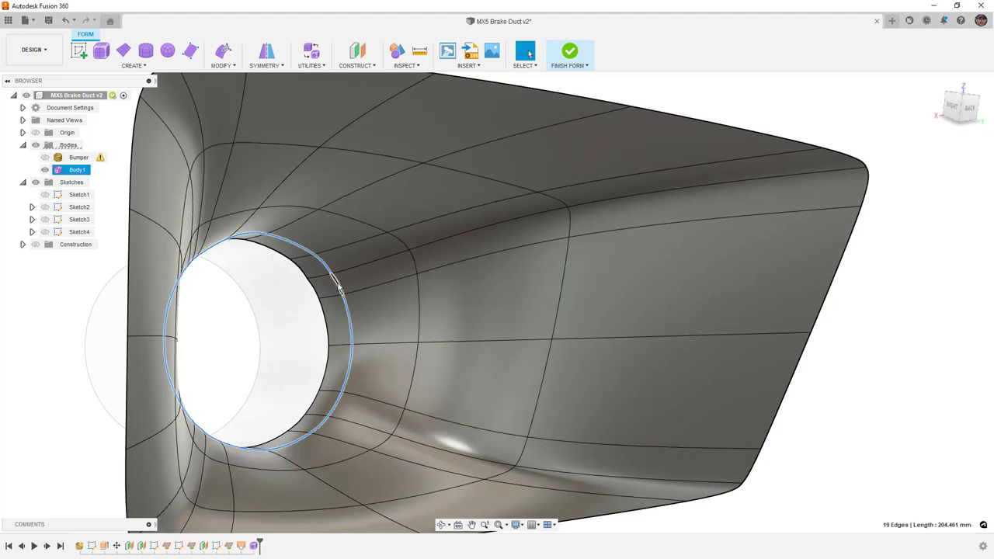
key("Delete")
Show the bumper scan and pull the vertices of the duct's outer opening edge onto it with automatic target selection.
scroll(429, 263, "down", 2)
mouse_move(435, 252)
middle_mouse_down("shift")
mouse_move(330, 239)
mouse_move(457, 246)
mouse_move(425, 243)
middle_mouse_up("shift")
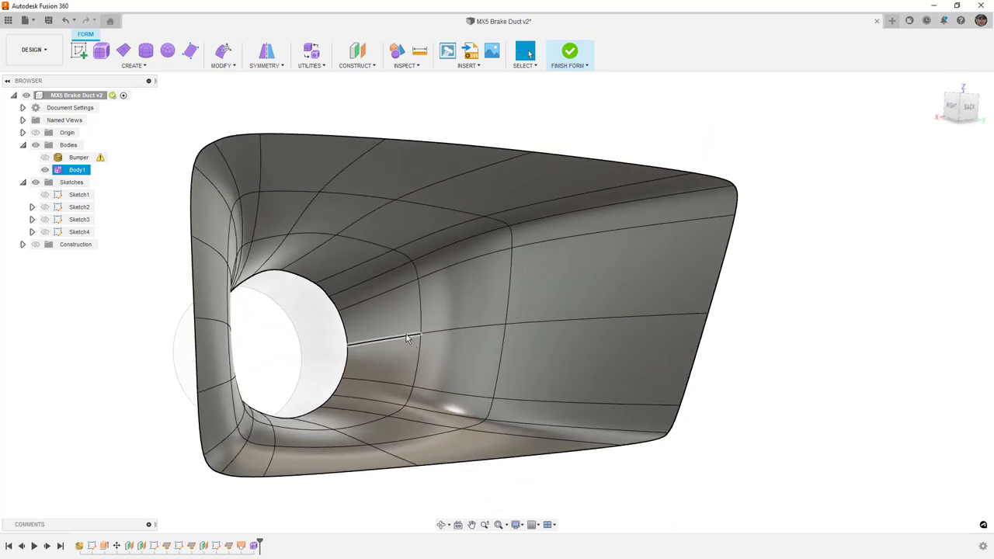
scroll(419, 306, "down", 2)
double_click(344, 200)
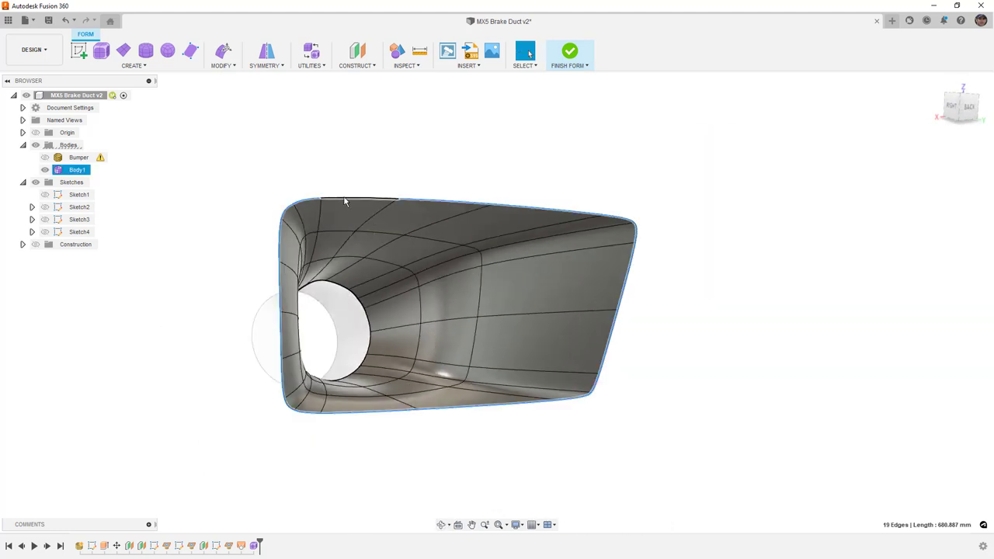
left_click(223, 65)
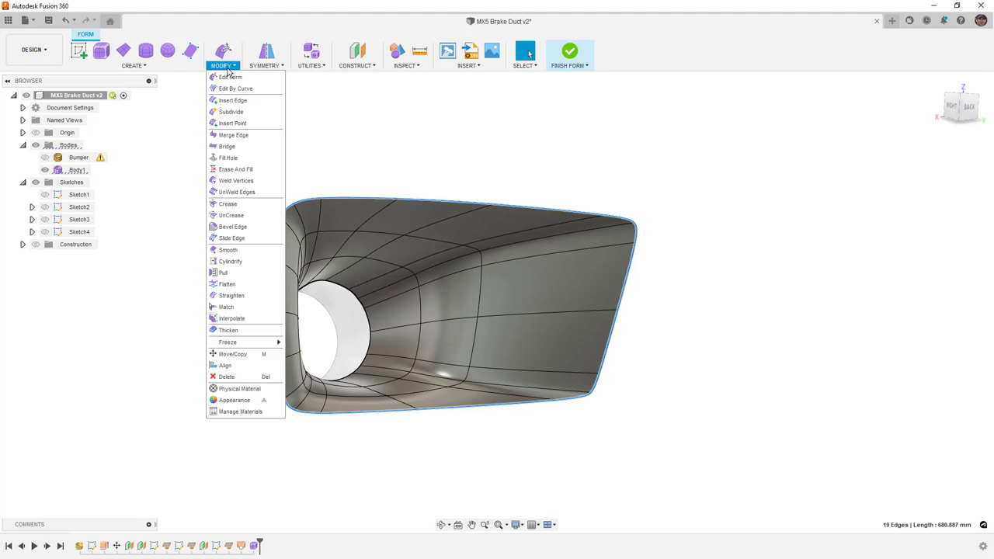
left_click(241, 277)
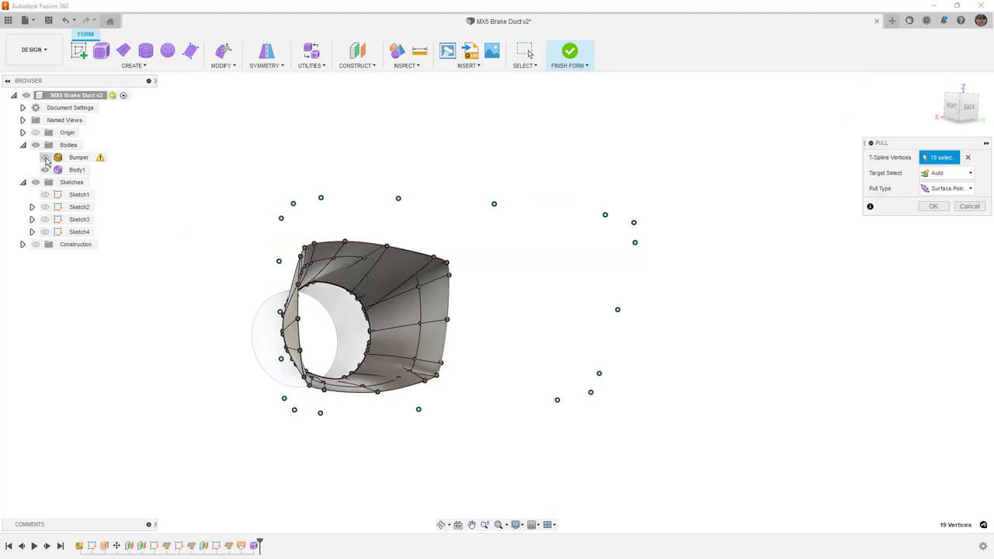
left_click(45, 158)
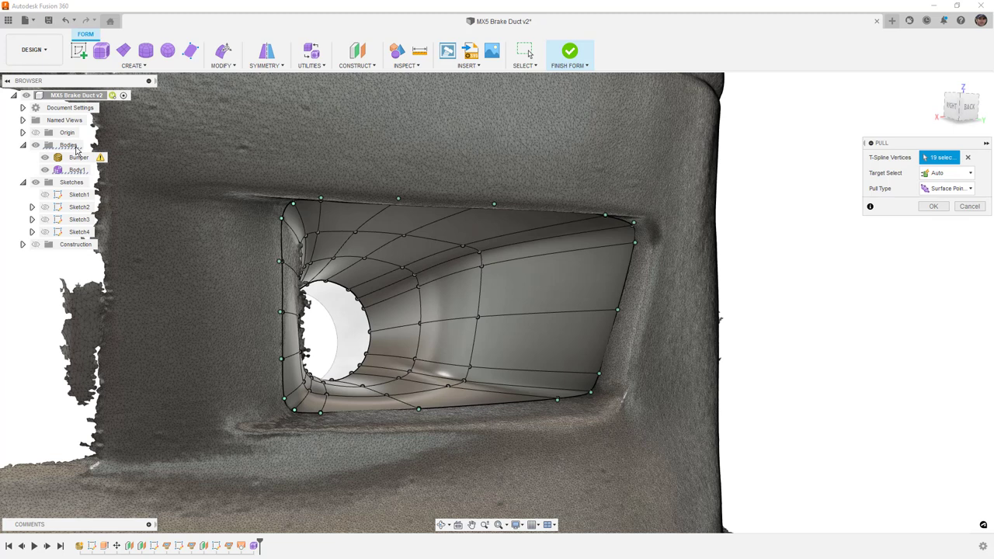
scroll(401, 377, "up", 1)
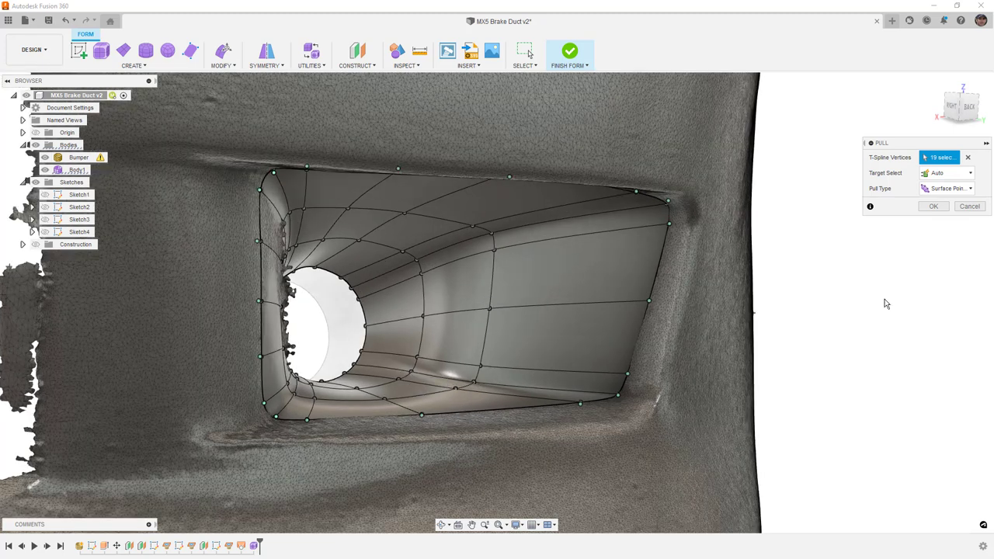
left_click(934, 206)
Inspect how the duct's outer opening edge fits the bumper scan, especially around its upper corner.
scroll(607, 244, "down", 2)
middle_click_drag(607, 244, 614, 268, "shift")
scroll(404, 172, "up", 5)
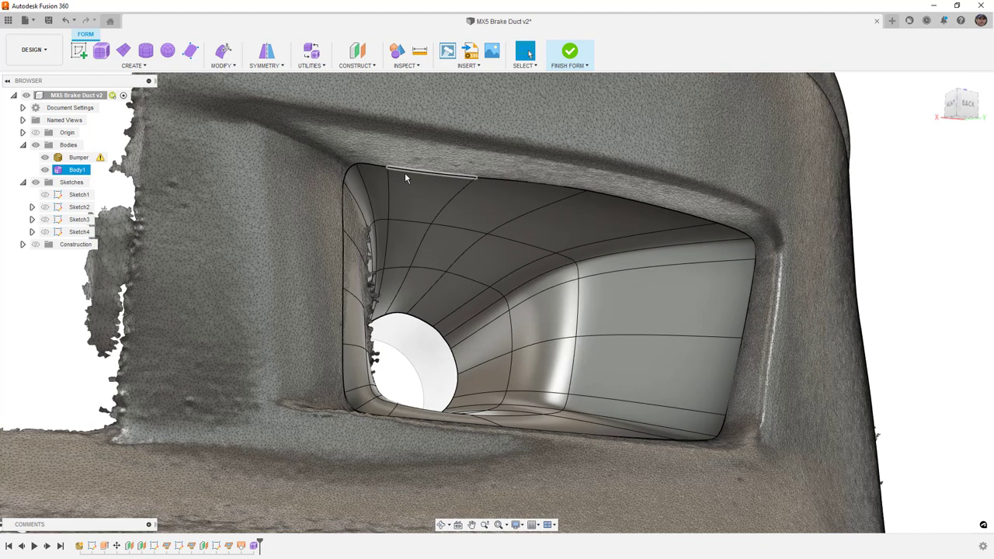
scroll(405, 177, "up", 2)
key("Escape")
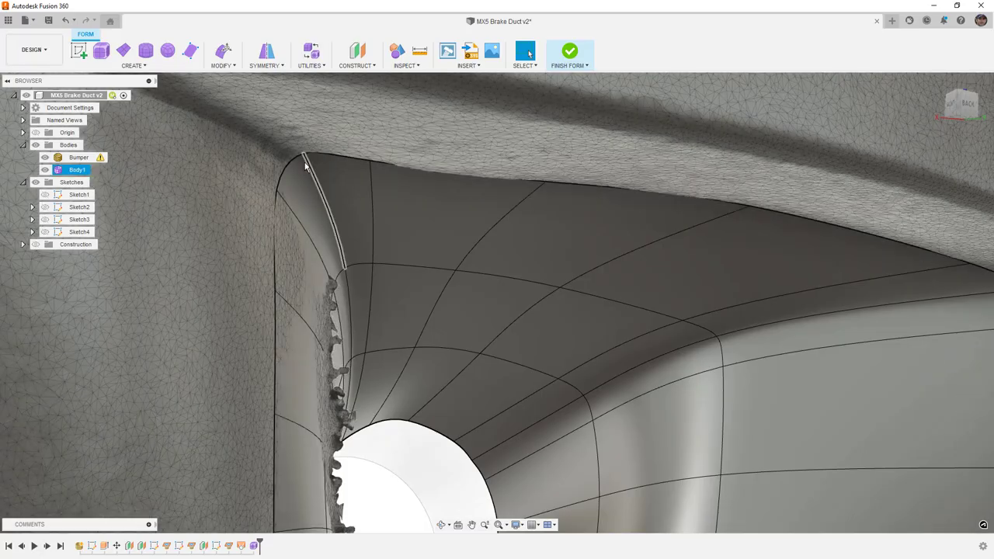
mouse_move(307, 163)
middle_mouse_down("shift")
mouse_move(341, 182)
mouse_move(295, 160)
middle_mouse_up("shift")
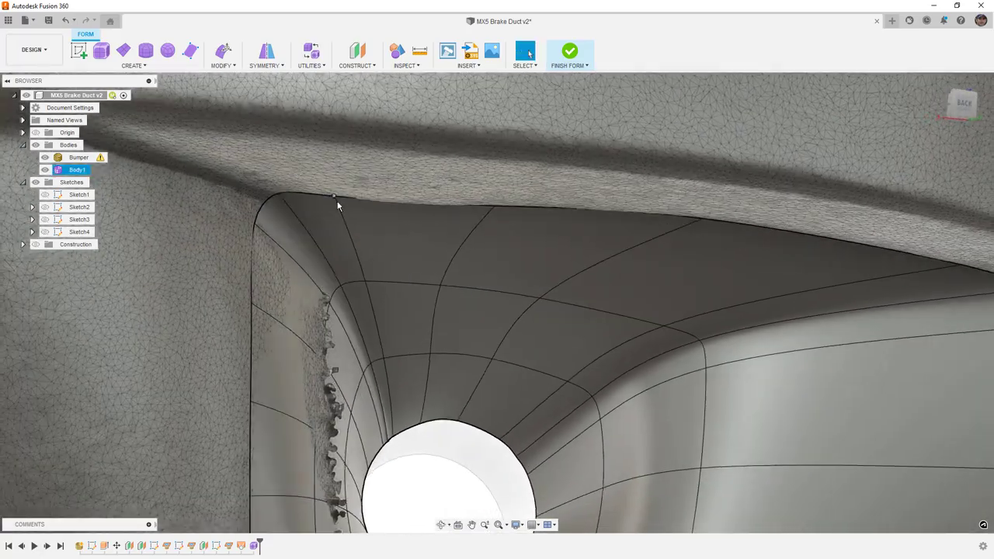
scroll(337, 204, "down", 5)
middle_click_drag(454, 299, 415, 311, "shift")
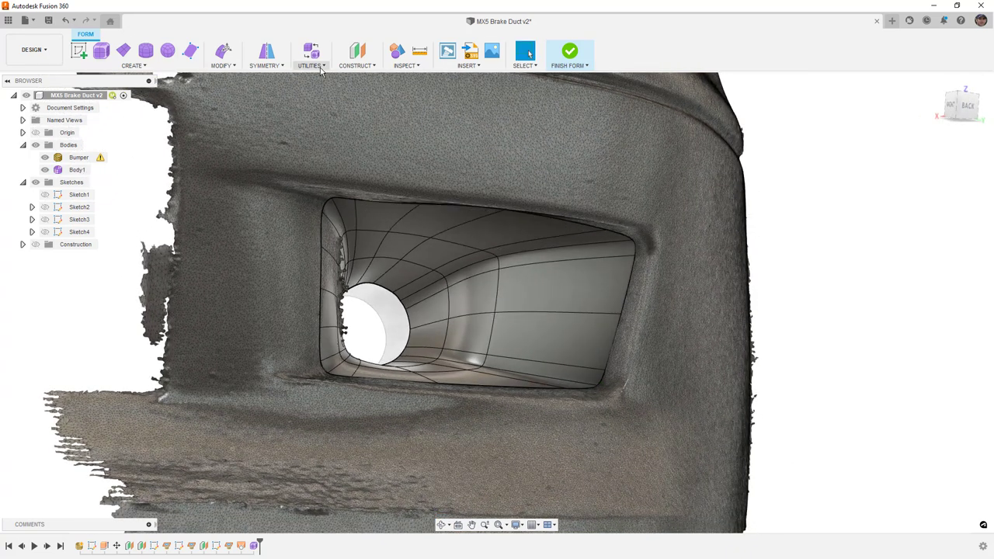
Set up a Match of the outlet rim loop to the circular tube edge with a 0.01 mm edge tolerance.
left_click(229, 67)
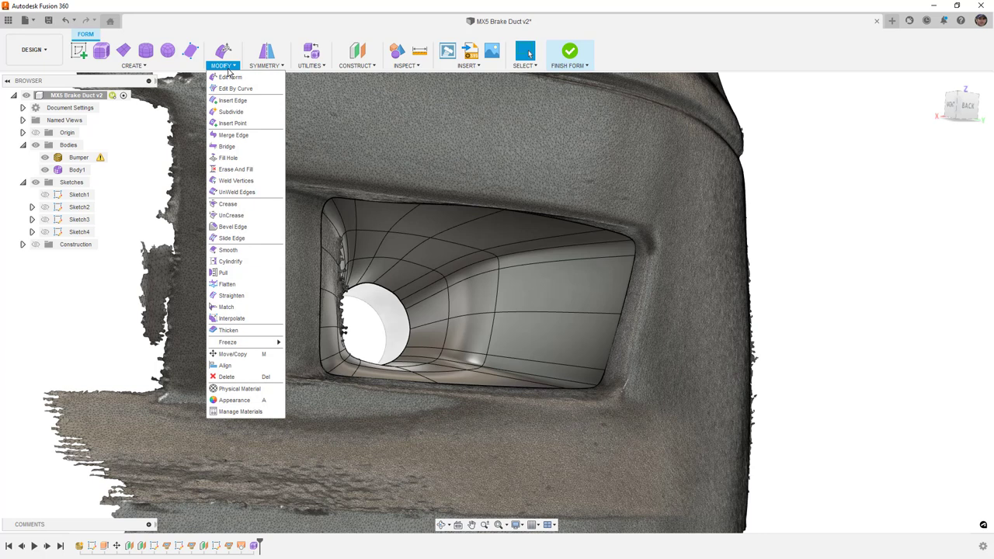
left_click(240, 310)
scroll(382, 304, "up", 5)
double_click(390, 284)
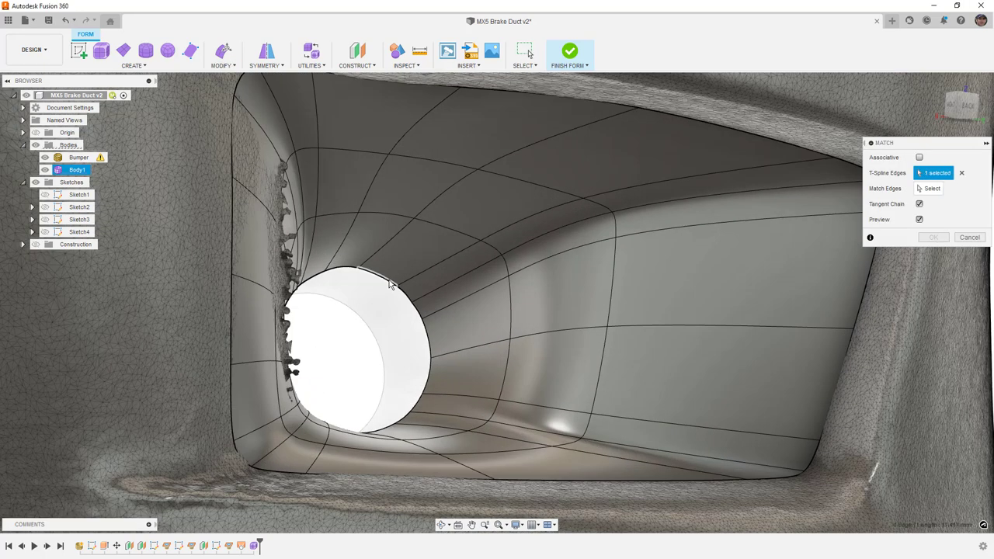
left_click(931, 188)
left_click(378, 275)
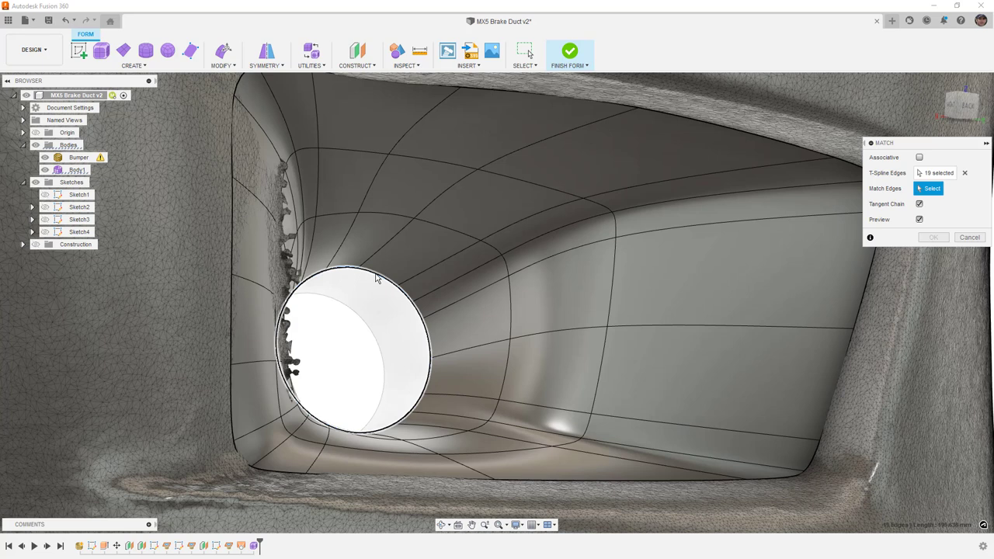
left_click(931, 297)
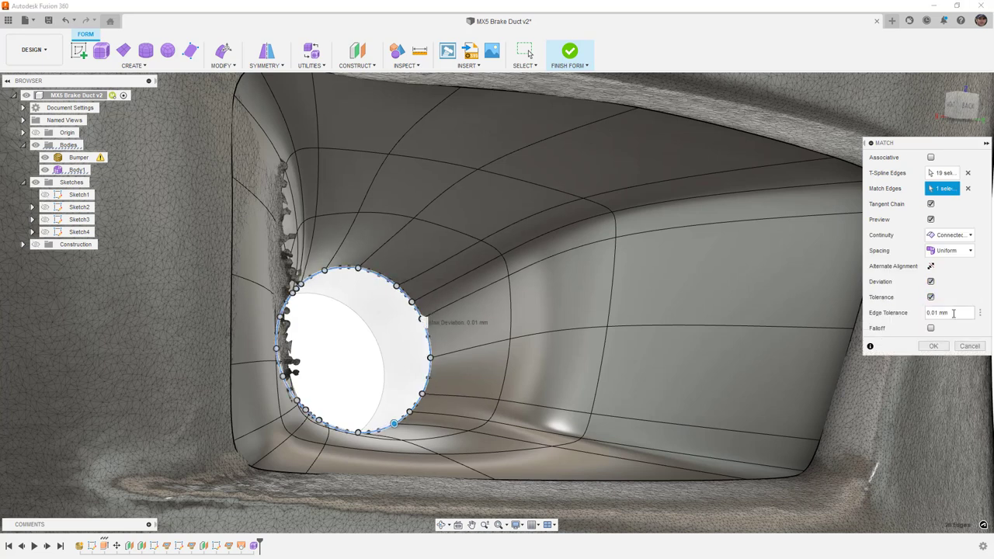
scroll(372, 285, "up", 2)
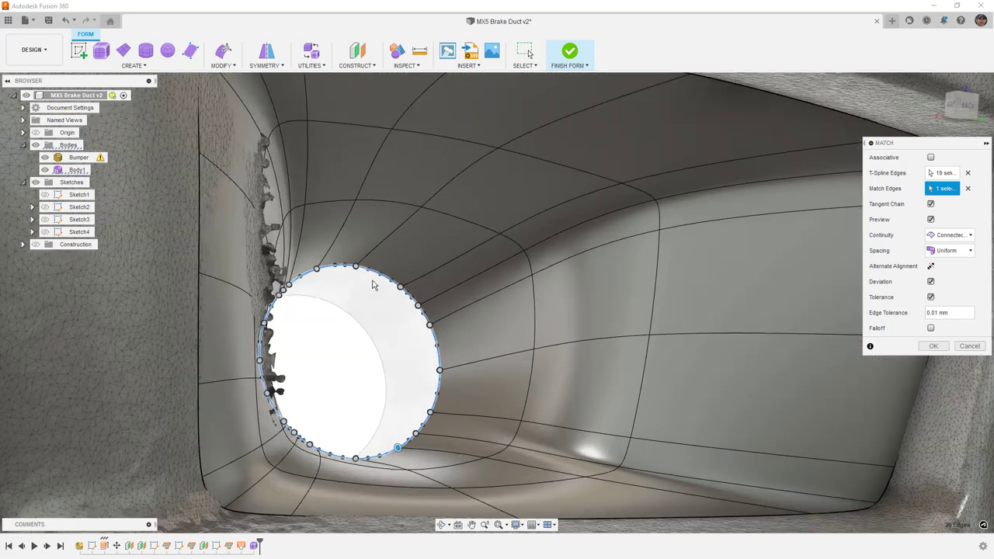
scroll(371, 285, "up", 3)
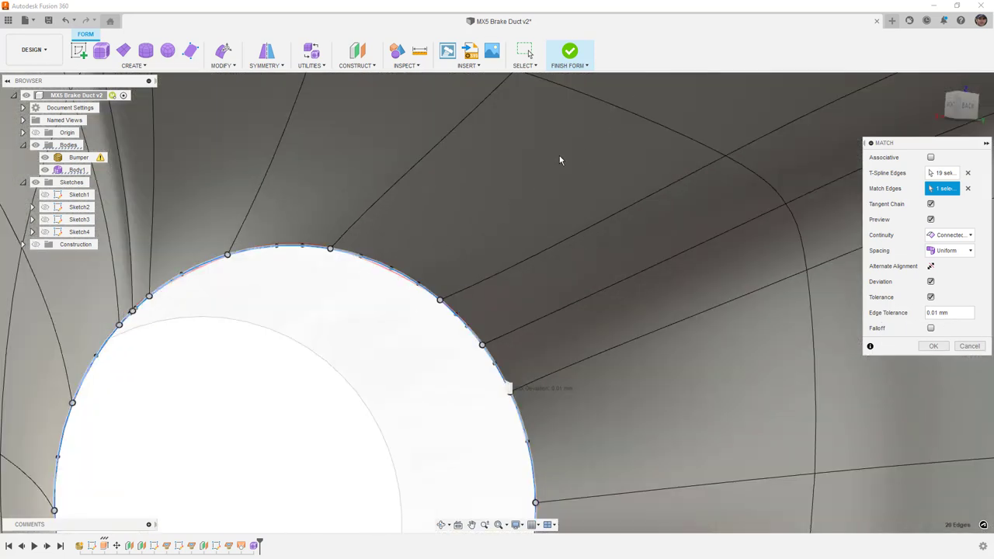
Set the Match to curvature continuity with a tangency weight of 0.5 and apply it to the outlet rim.
left_click(968, 237)
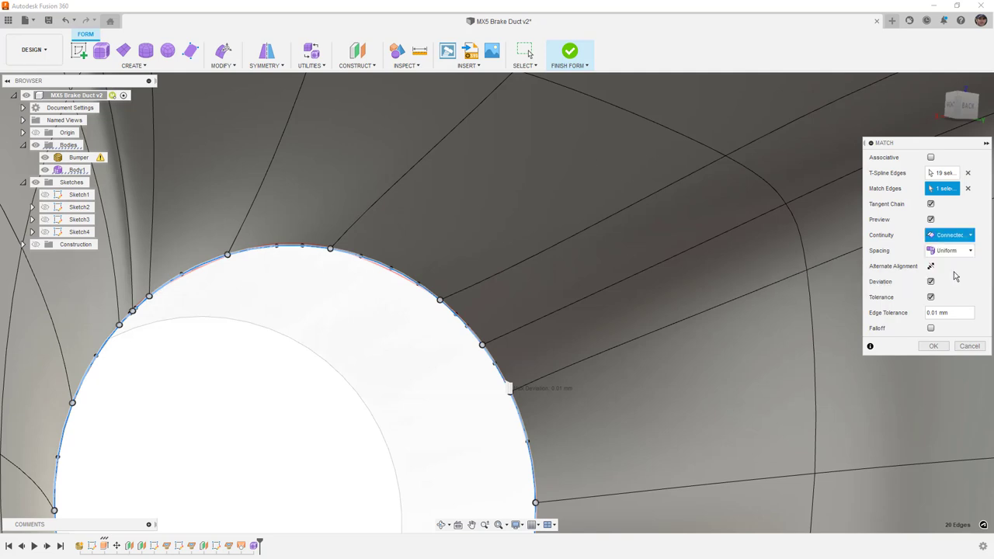
left_click(955, 273)
scroll(632, 263, "down", 5)
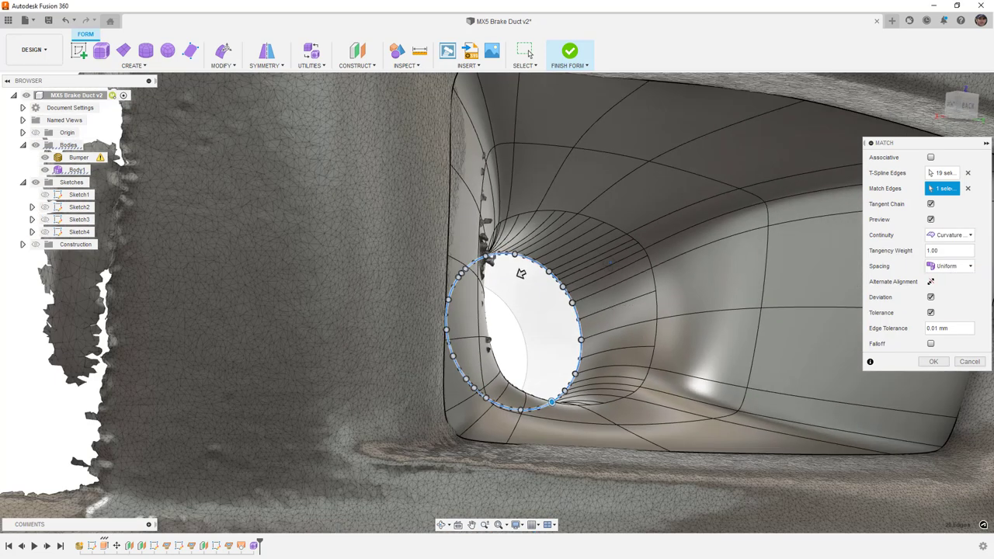
scroll(533, 254, "up", 2)
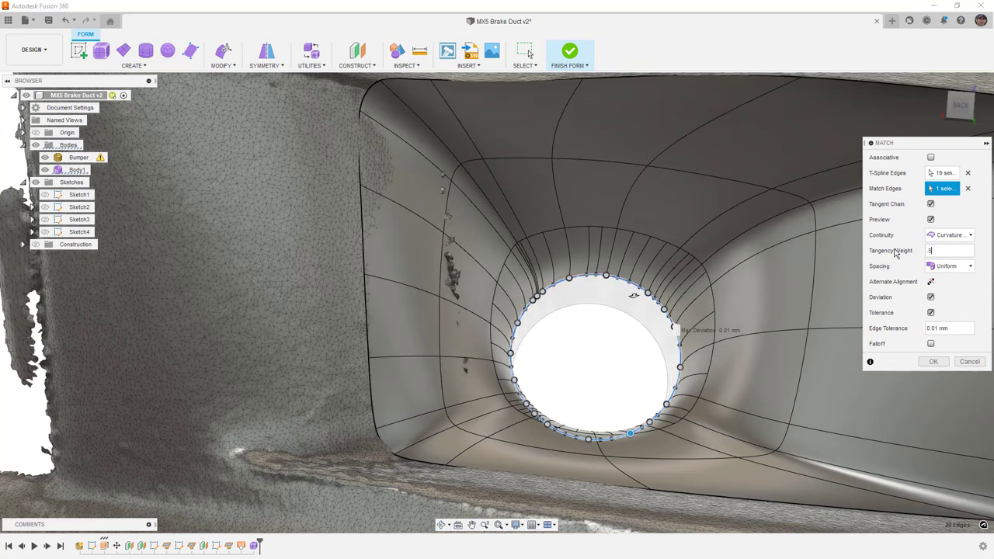
key("Return")
scroll(655, 253, "down", 3)
middle_click_drag(654, 255, 576, 270, "shift")
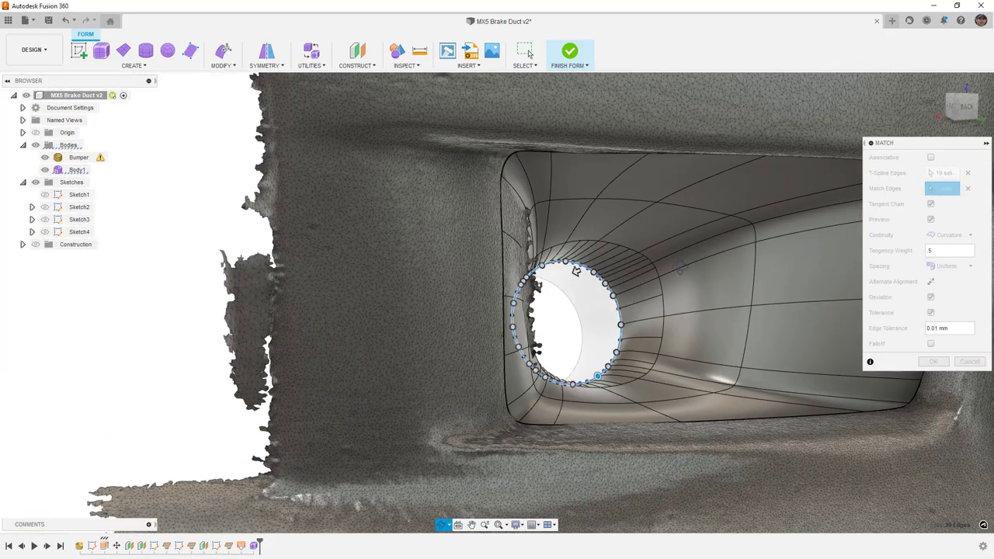
left_click(933, 361)
scroll(935, 365, "down", 5)
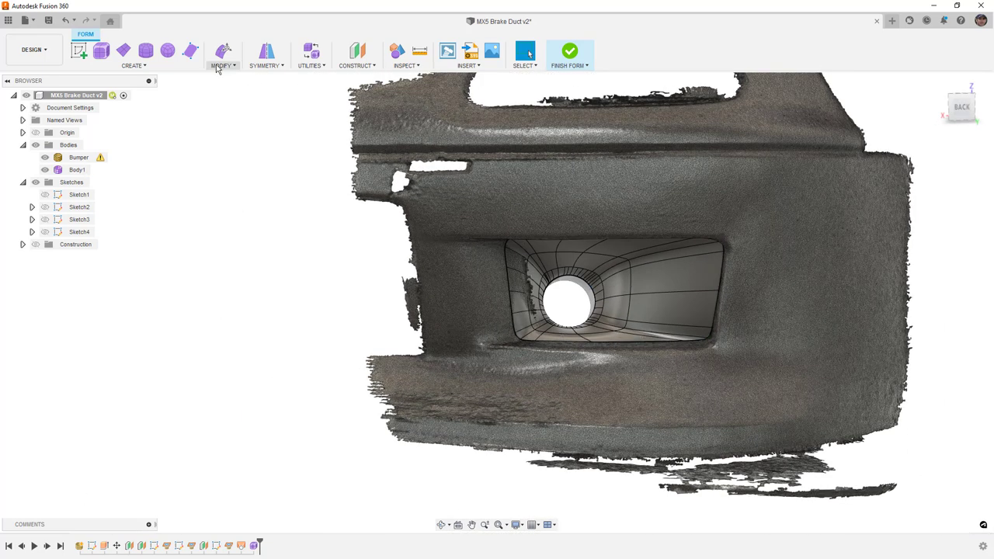
left_click(222, 66)
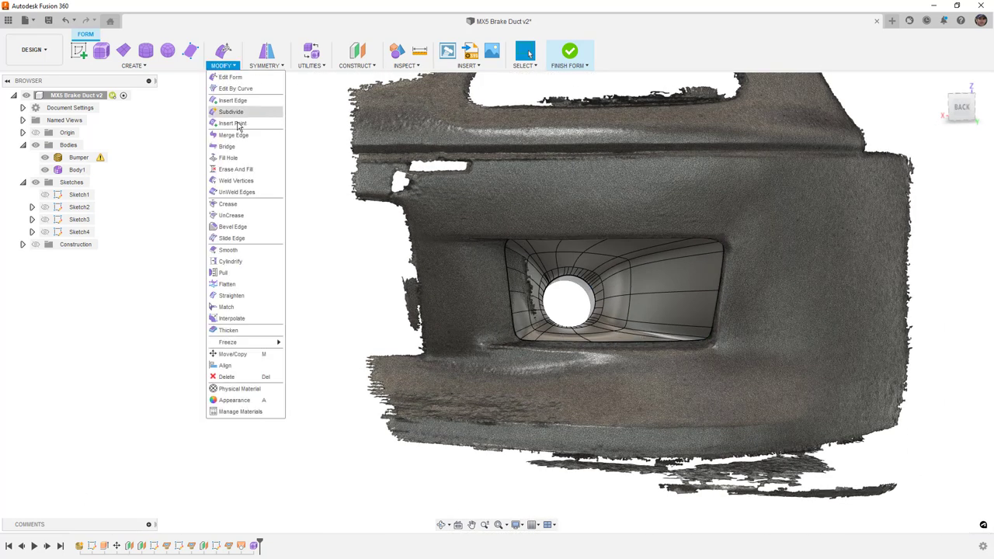
left_click(248, 308)
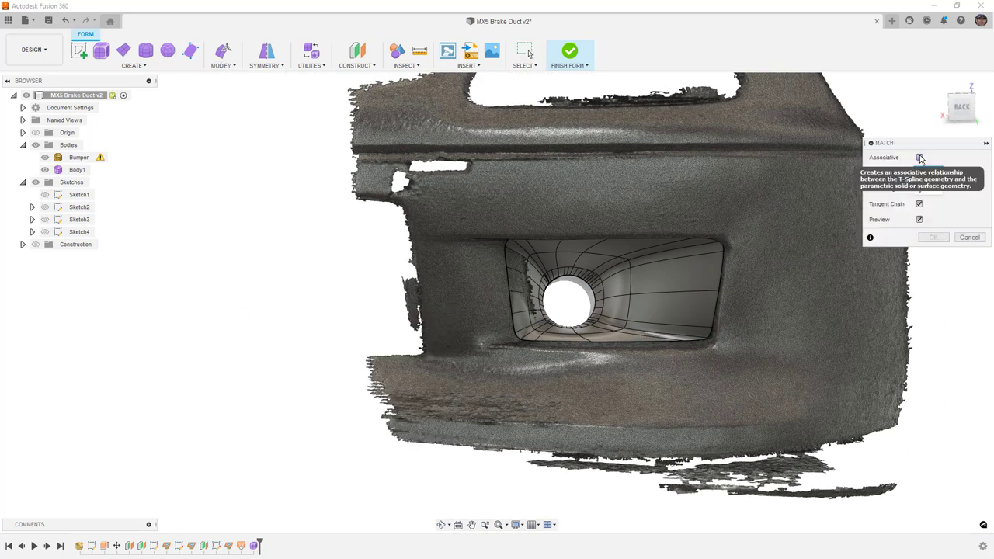
left_click(970, 238)
middle_click_drag(596, 301, 638, 304, "shift")
left_click(607, 306)
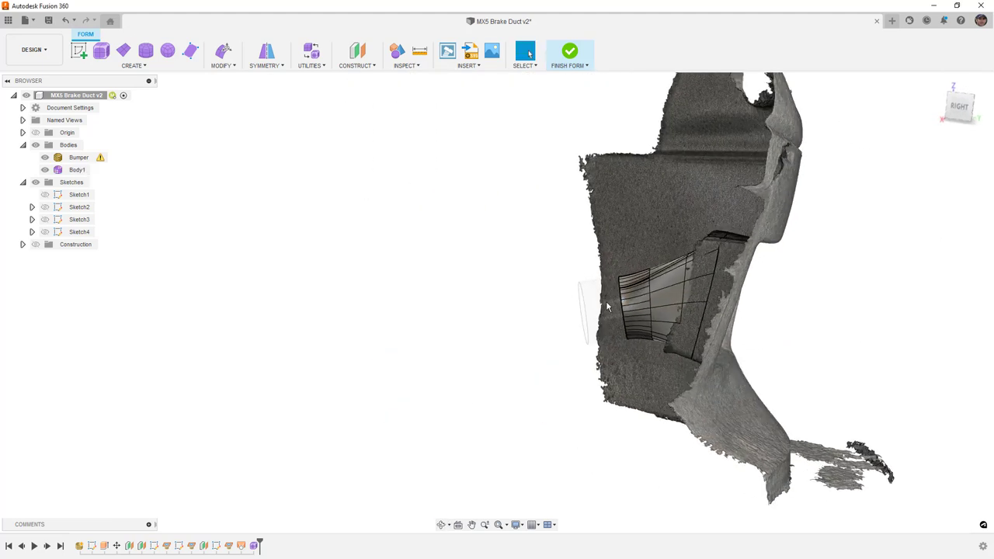
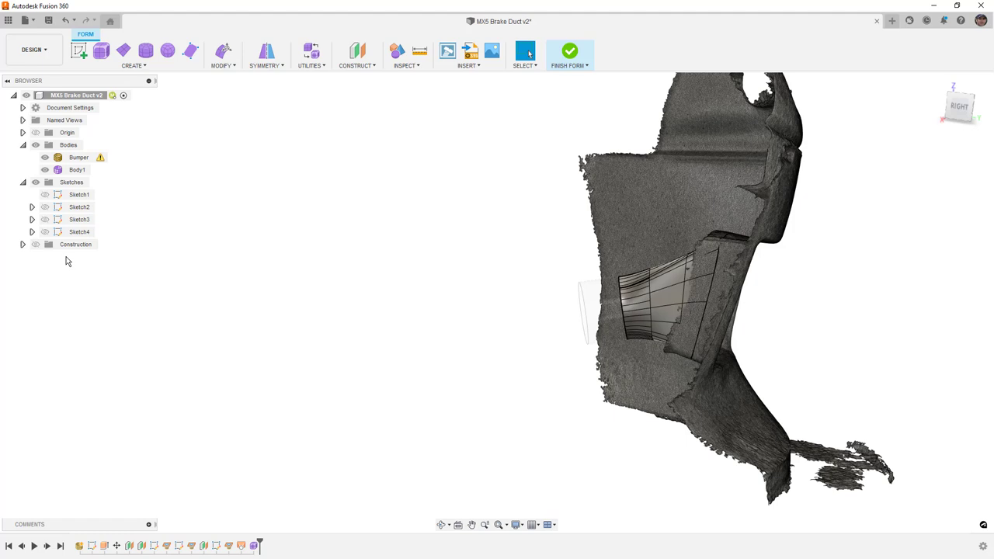
Finish the form of the duct and hide the bumper scan.
middle_click_drag(568, 150, 511, 148, "shift")
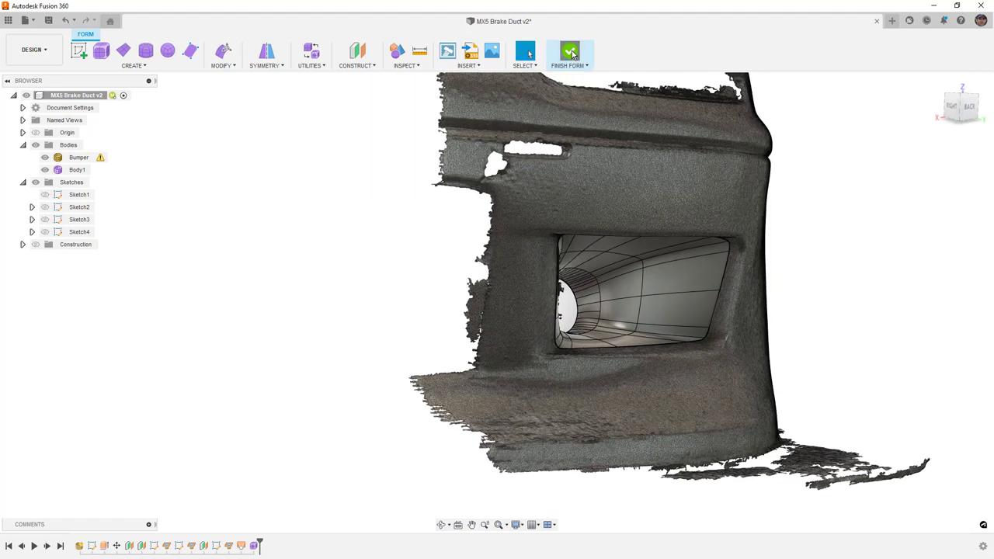
left_click(570, 52)
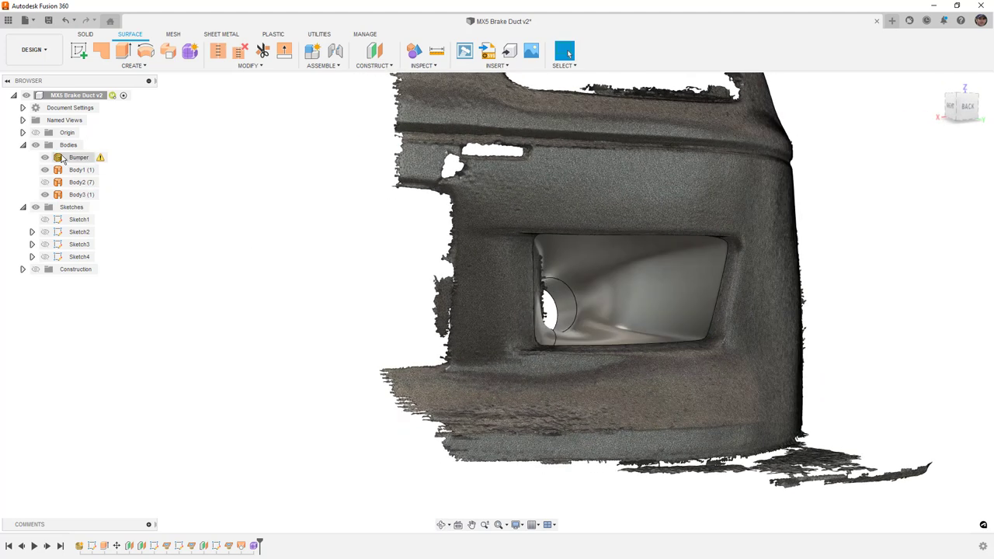
left_click(45, 157)
Stitch the duct surface and the circular tube surface into a new body with a 0.10 mm tolerance.
middle_click_drag(518, 300, 567, 293, "shift")
left_click(220, 52)
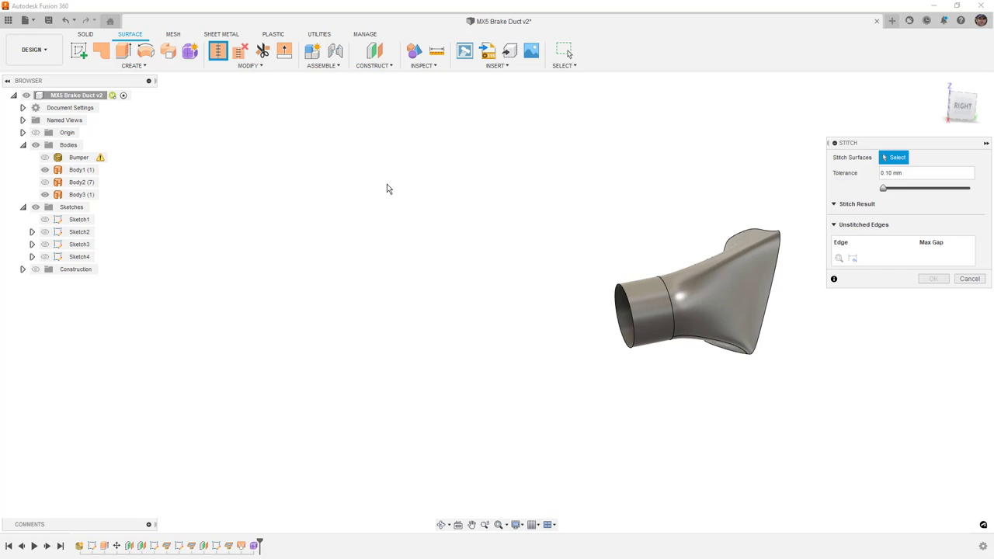
left_click(733, 246)
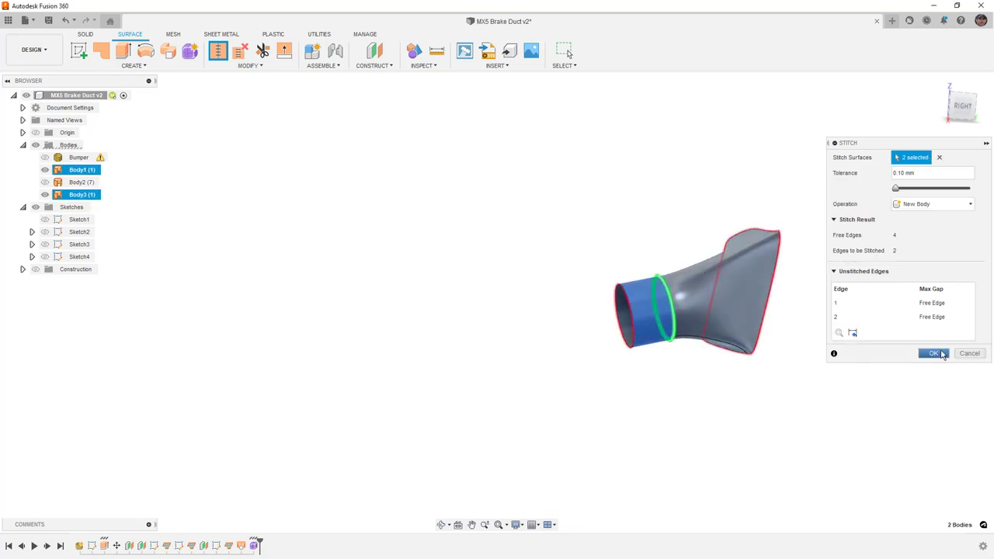
left_click(931, 356)
middle_click_drag(833, 344, 672, 316, "shift")
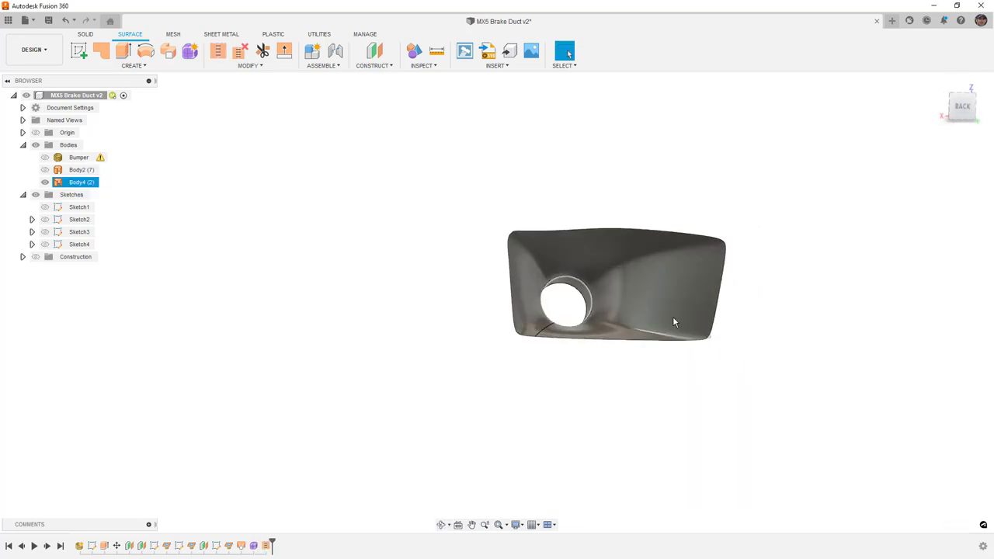
Show the bumper scan and inspect how the stitched duct's opening edge and corners sit against the bumper.
scroll(565, 326, "up", 3)
scroll(565, 326, "up", 5)
scroll(557, 318, "down", 5)
middle_click_drag(557, 315, 543, 295, "shift")
left_click(536, 295)
left_click(46, 158)
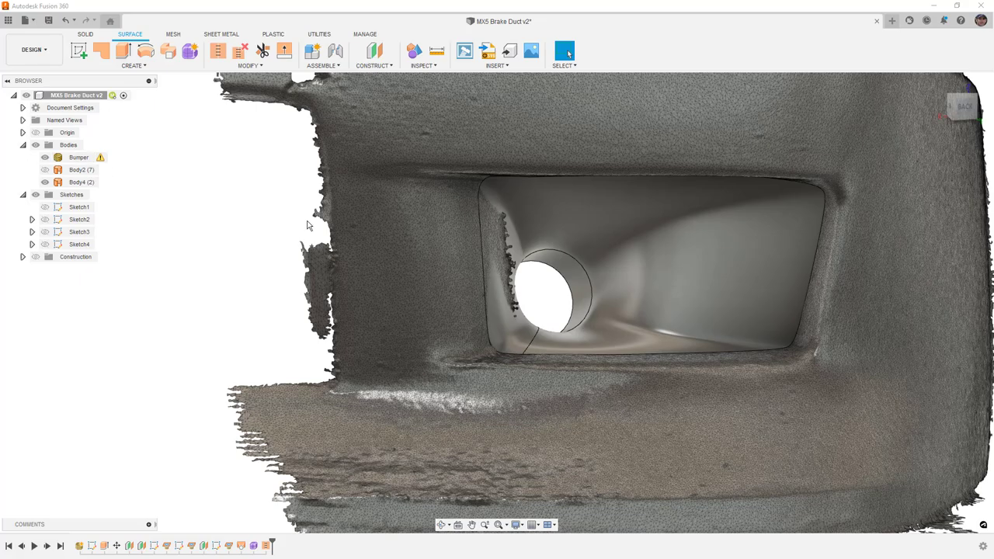
scroll(419, 237, "down", 4)
middle_click_drag(583, 256, 563, 251, "shift")
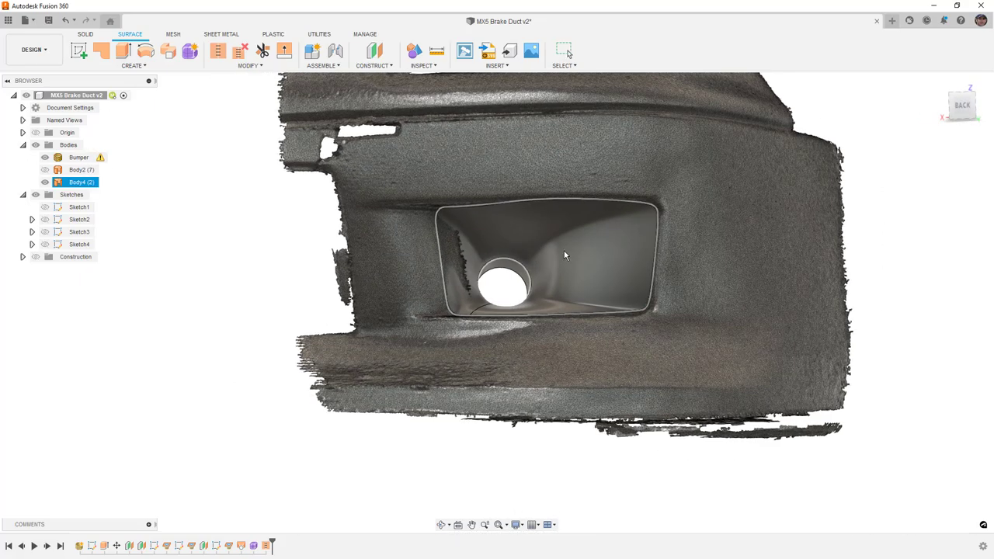
scroll(563, 251, "up", 3)
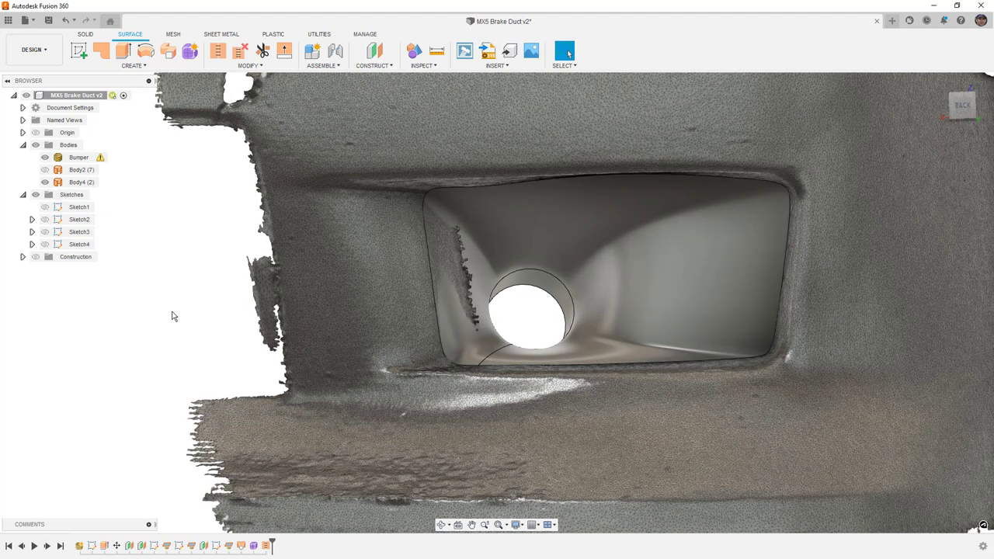
scroll(392, 312, "down", 4)
middle_click_drag(573, 280, 619, 288, "shift")
middle_click_drag(678, 310, 611, 303, "shift")
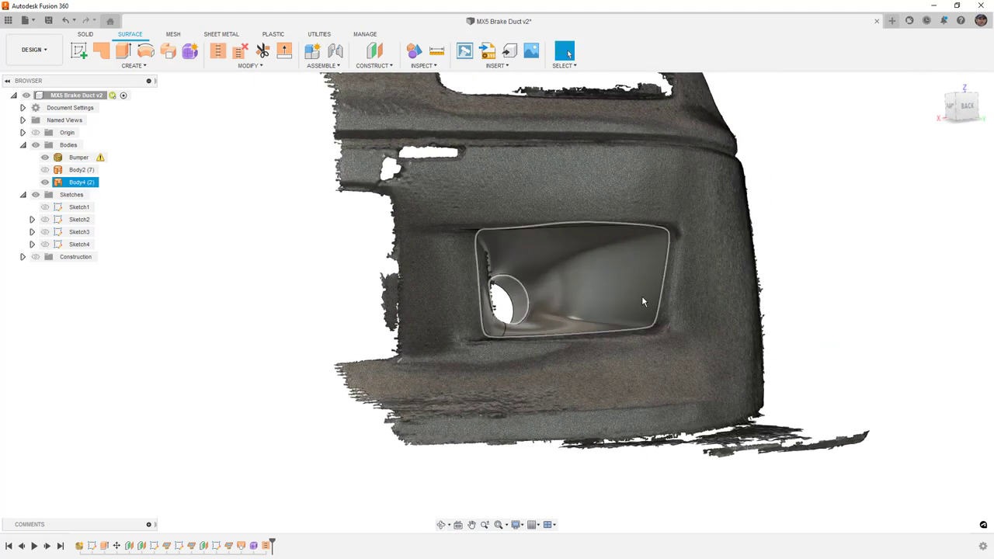
scroll(662, 248, "up", 5)
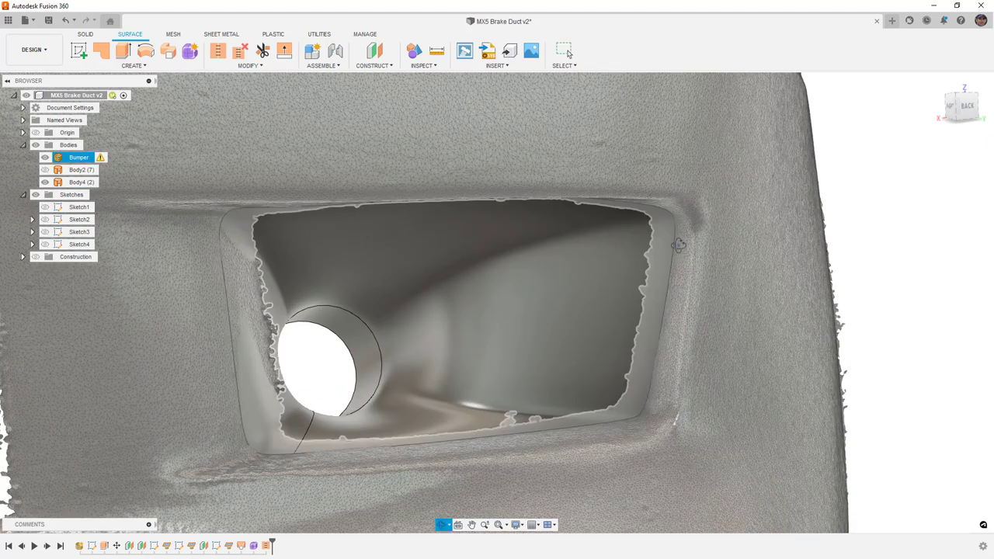
middle_click_drag(675, 242, 671, 212, "shift")
Temporarily show the seven-face reference surface body to compare its lower flange with the duct's upper edge, and check the overall fit.
left_click(694, 230)
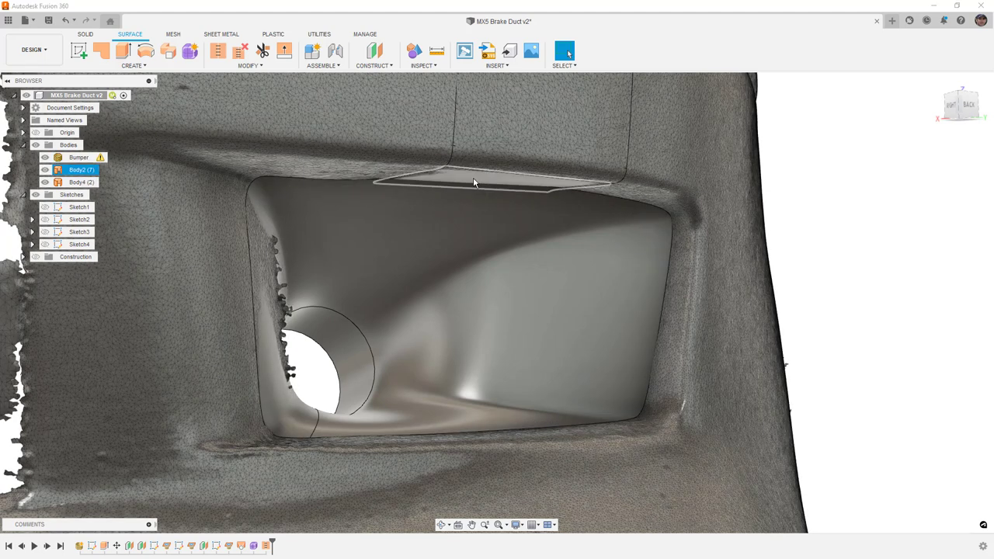
left_click(499, 201)
middle_click_drag(499, 200, 566, 175, "shift")
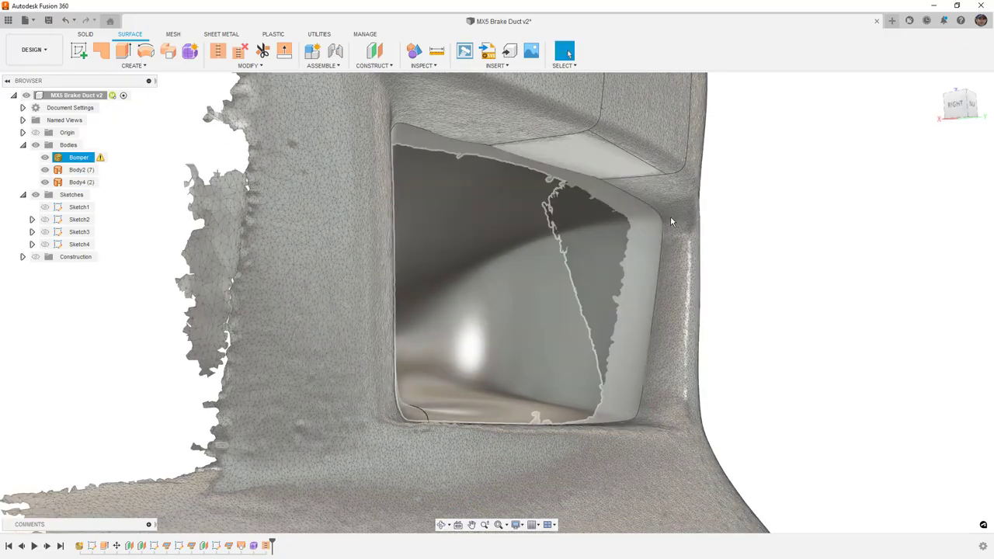
left_click(625, 296)
middle_click_drag(424, 222, 458, 289, "shift")
left_click(46, 171)
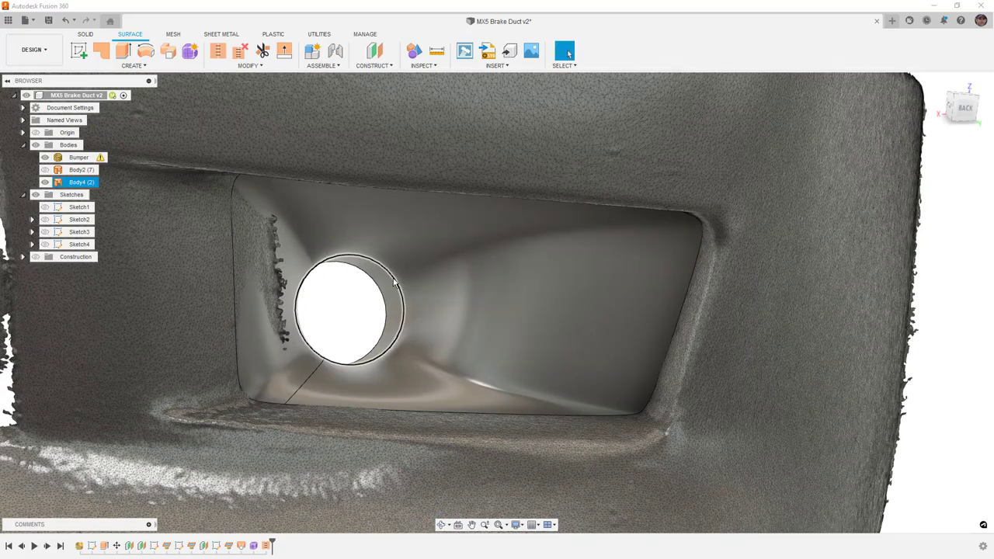
middle_click_drag(394, 282, 365, 279, "shift")
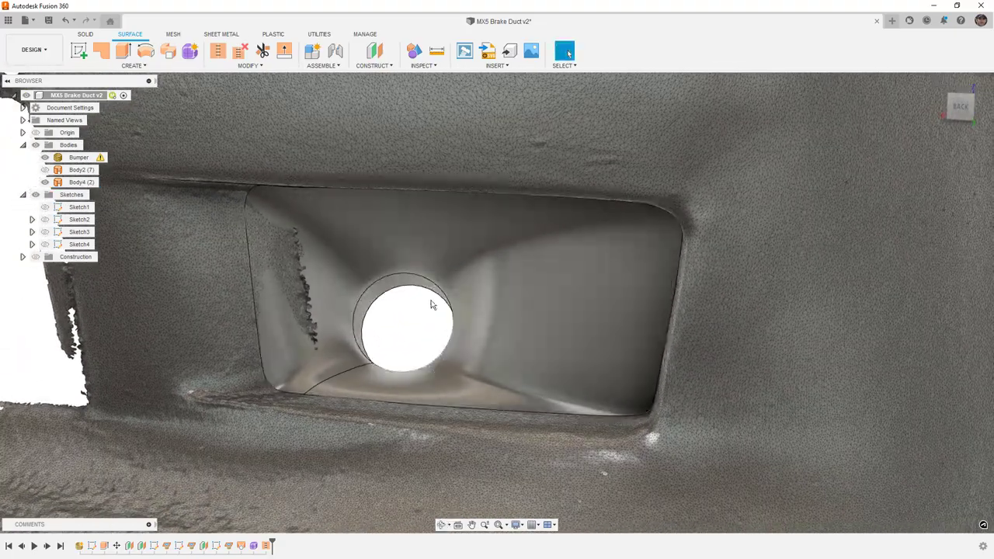
scroll(433, 302, "down", 3)
middle_click_drag(440, 302, 462, 283, "shift")
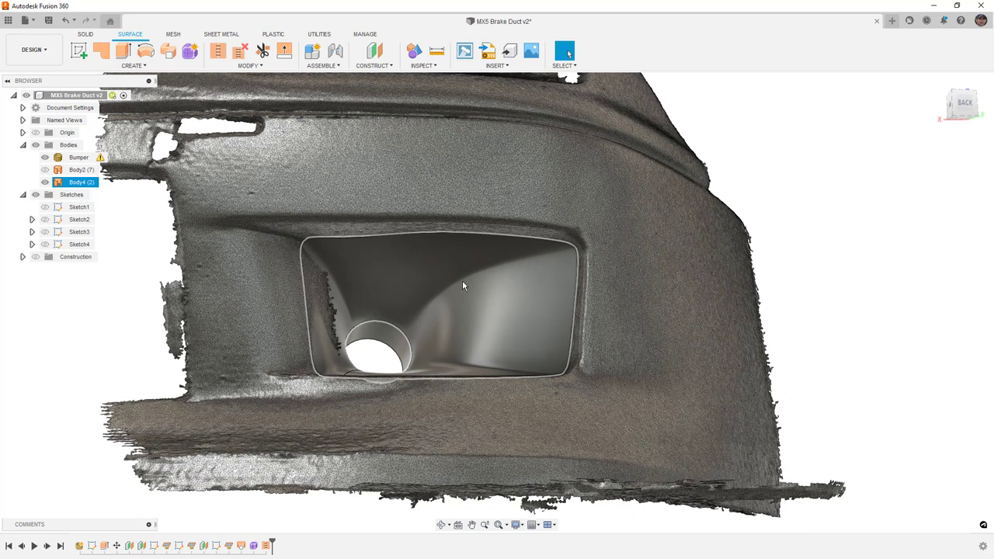
key("Escape")
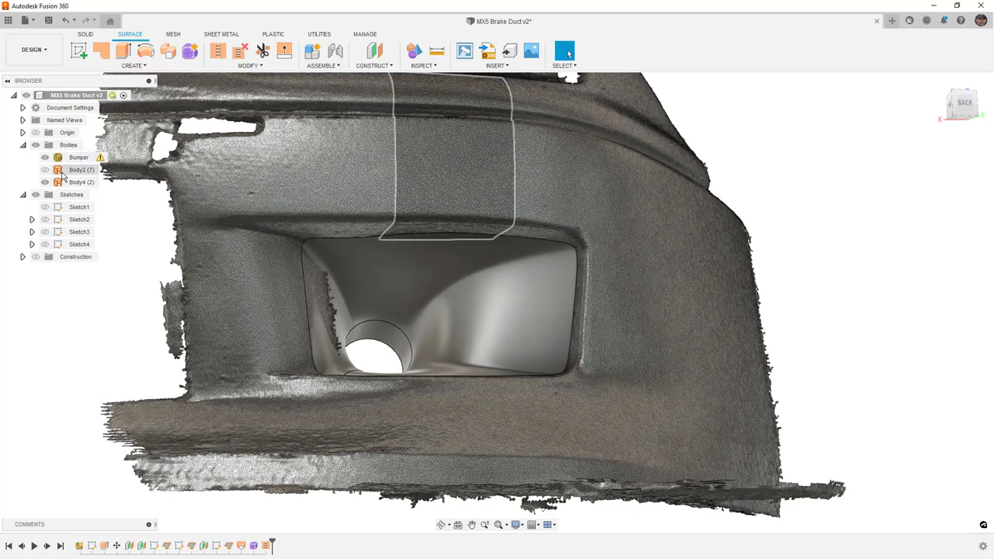
left_click(78, 181)
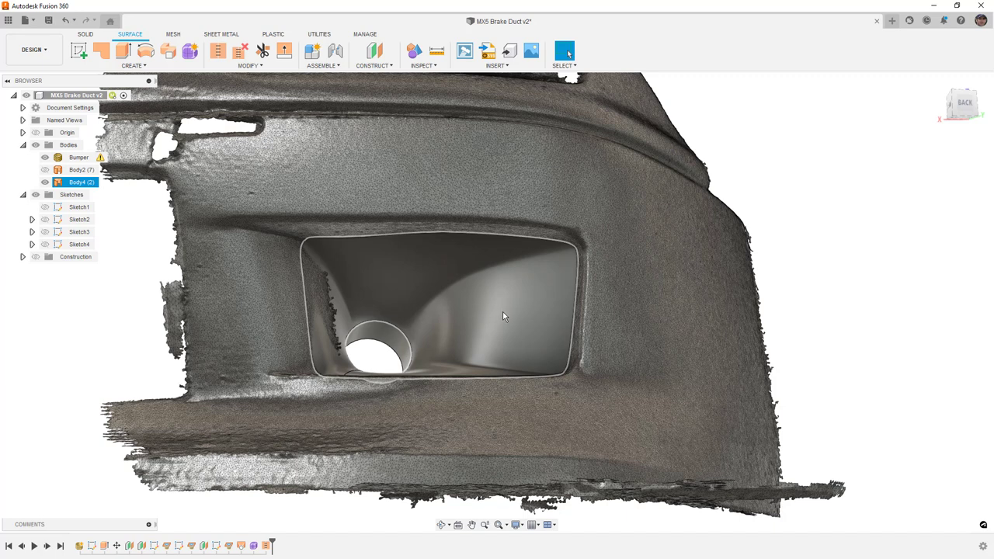
left_click(874, 171)
left_click(964, 103)
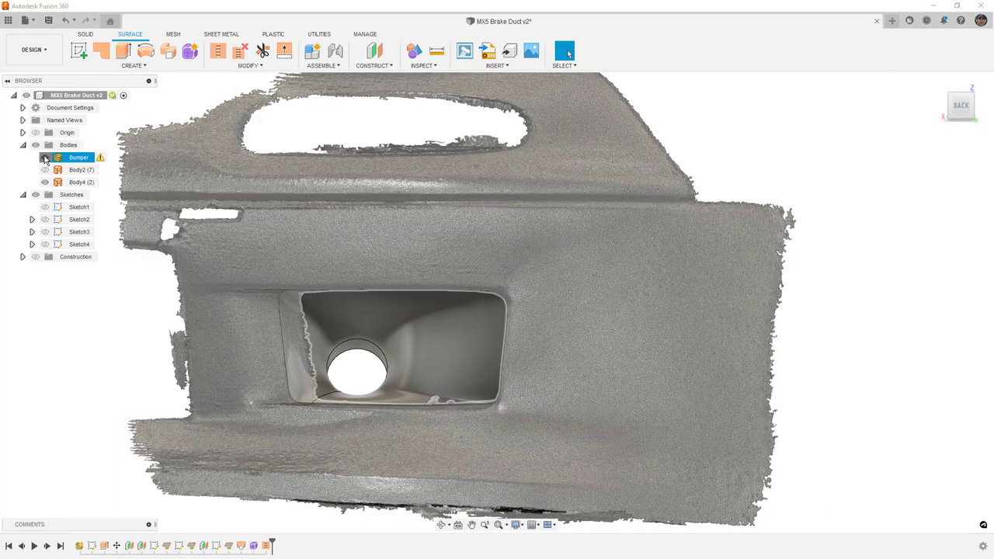
Hide the bumper scan and create a construction plane offset -800 mm from the XZ origin plane, just in front of the duct opening.
left_click(45, 158)
middle_click_drag(450, 305, 528, 384, "shift")
key("Escape")
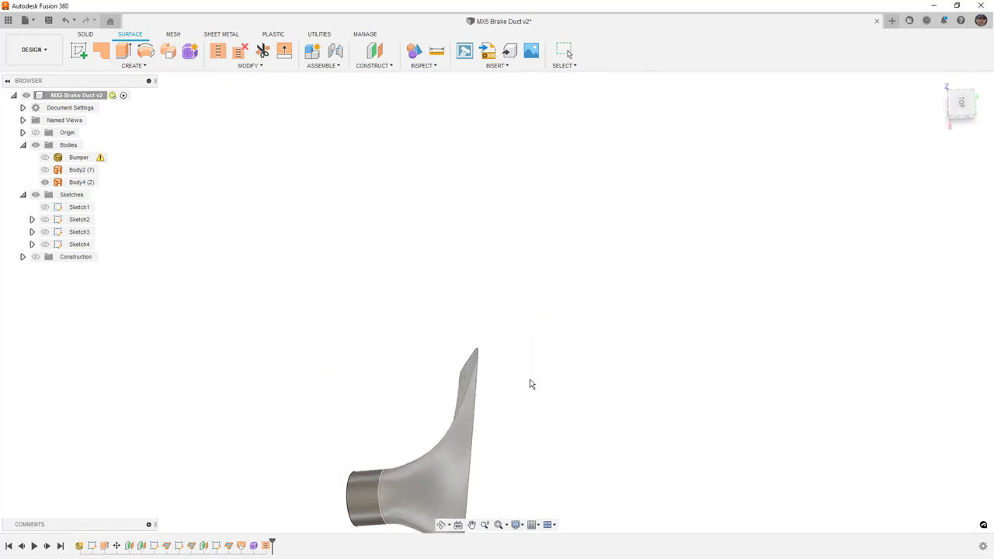
left_click(965, 103)
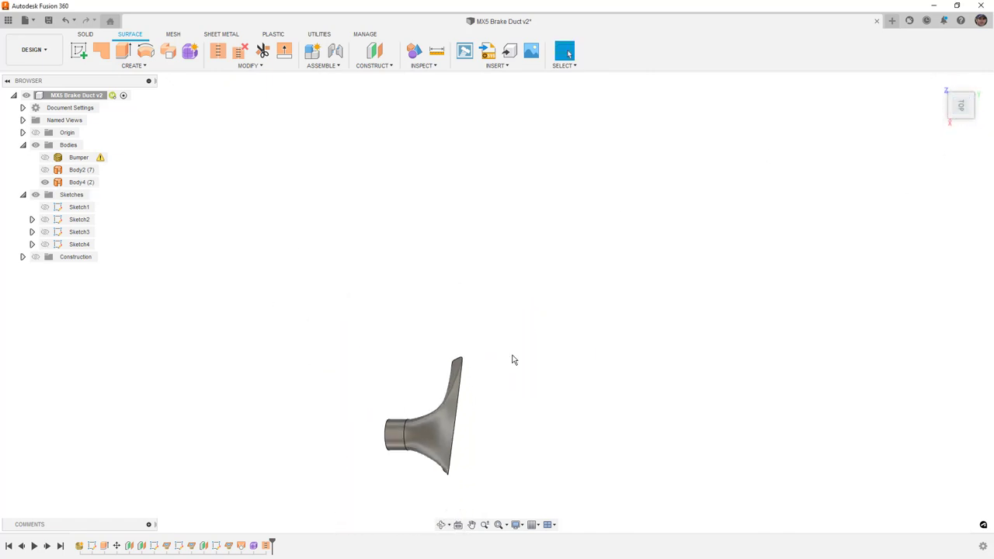
left_click(374, 50)
middle_click_drag(828, 382, 880, 370, "shift")
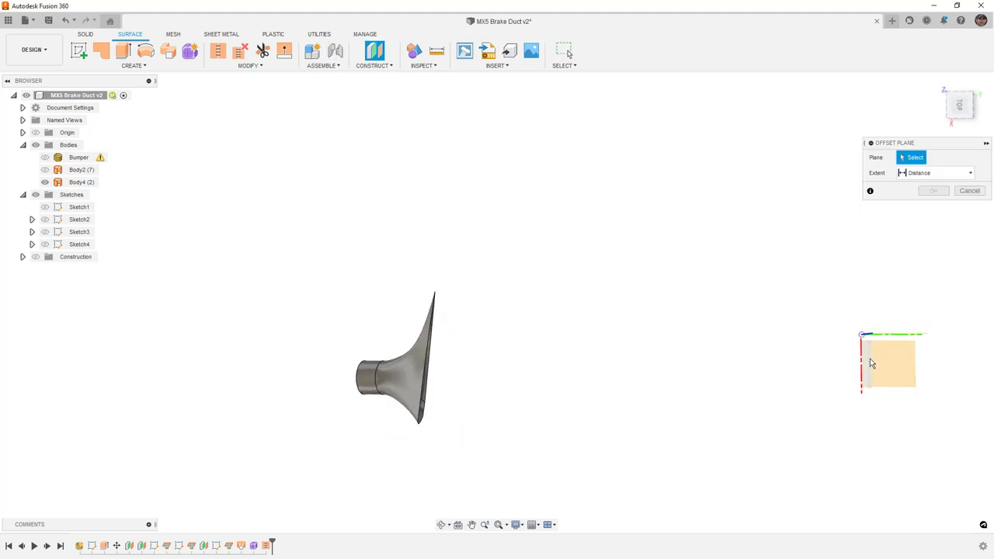
left_click(868, 364)
left_click(956, 108)
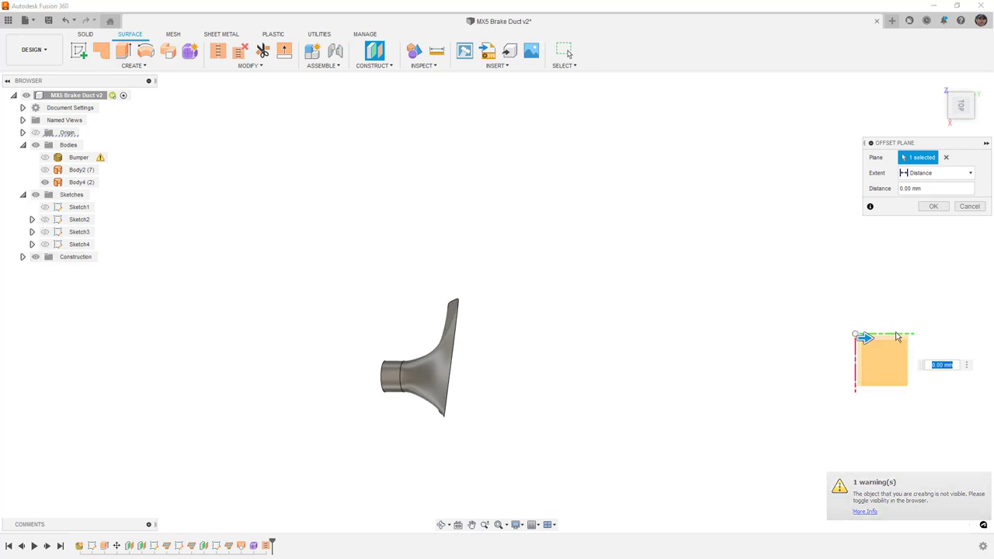
left_click_drag(866, 339, 426, 333)
scroll(479, 340, "up", 5)
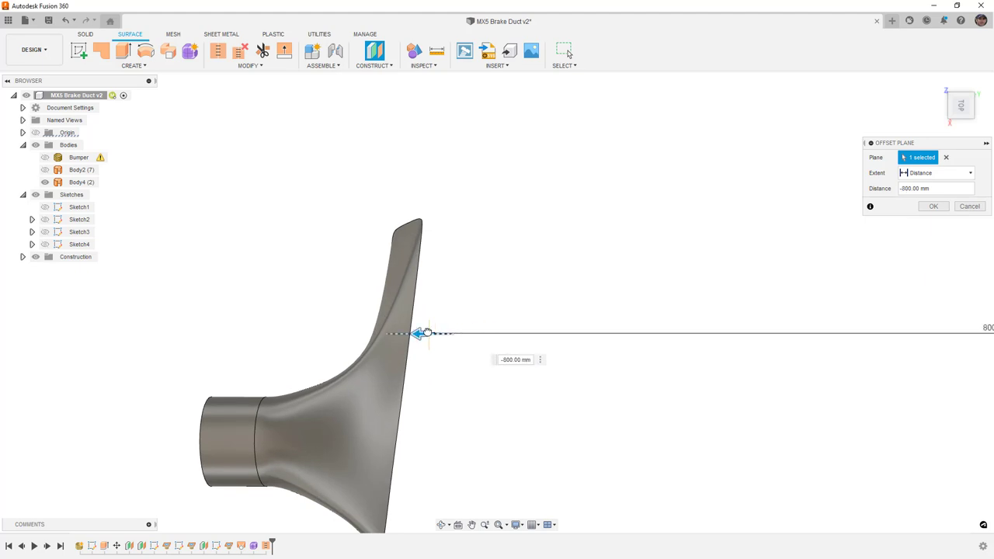
left_click(934, 206)
Create a second construction plane offset -50 mm from the plane in front of the duct opening.
left_click(369, 57)
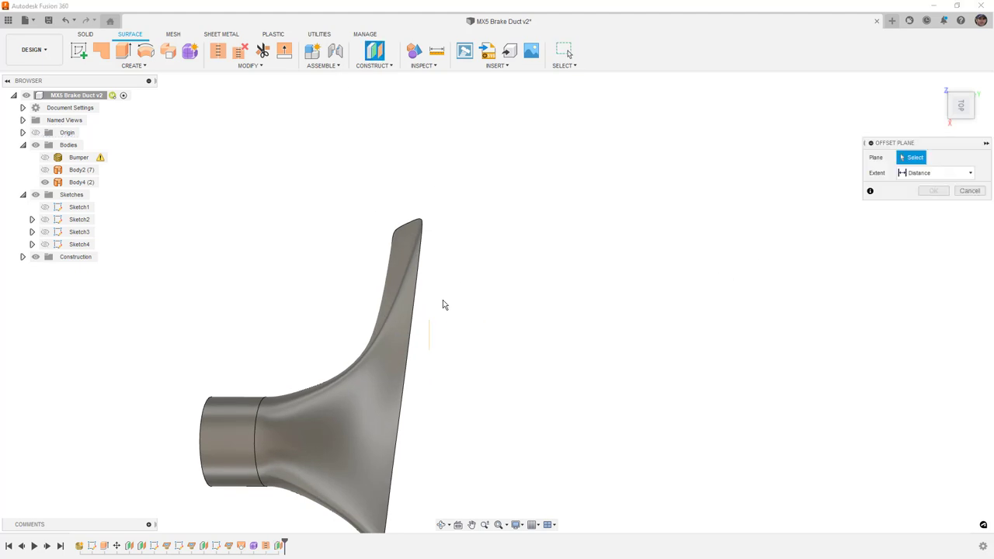
left_click(429, 337)
left_click_drag(438, 331, 363, 333)
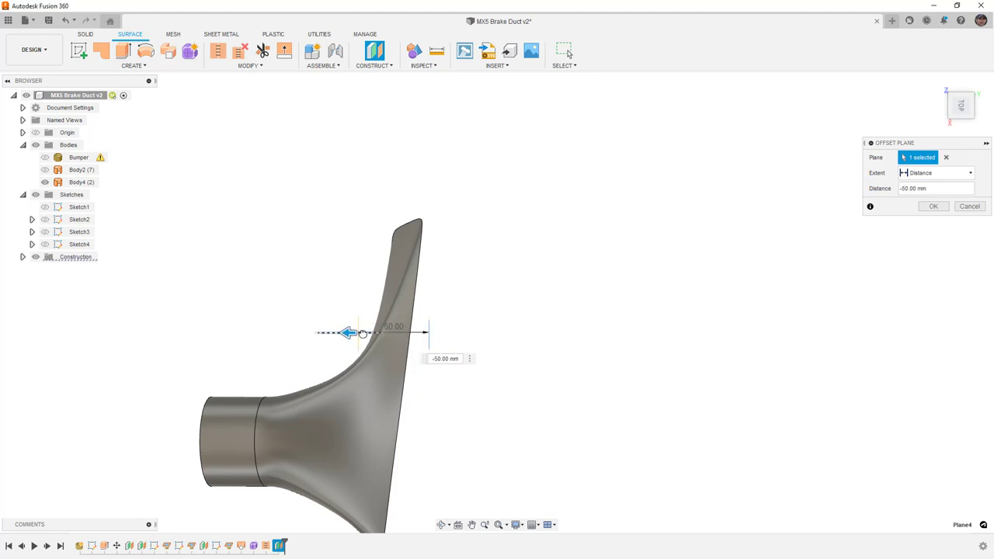
left_click(934, 207)
Create a third construction plane offset from the second one towards the junction of duct and tube.
key("Return")
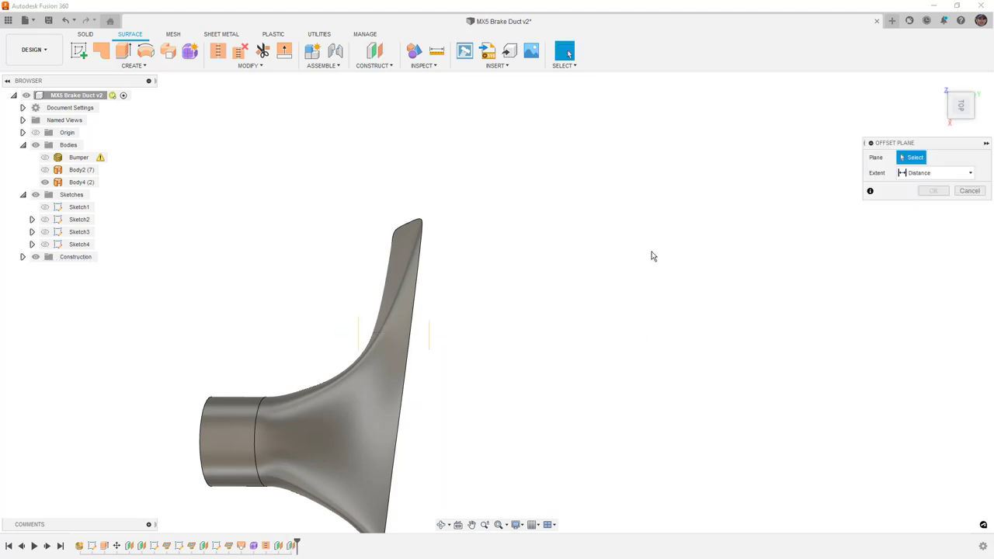
left_click(359, 335)
left_click_drag(367, 329, 264, 329)
left_click(934, 206)
Hide Plane2 so that only the three new offset planes are shown.
middle_click_drag(552, 278, 468, 450, "shift")
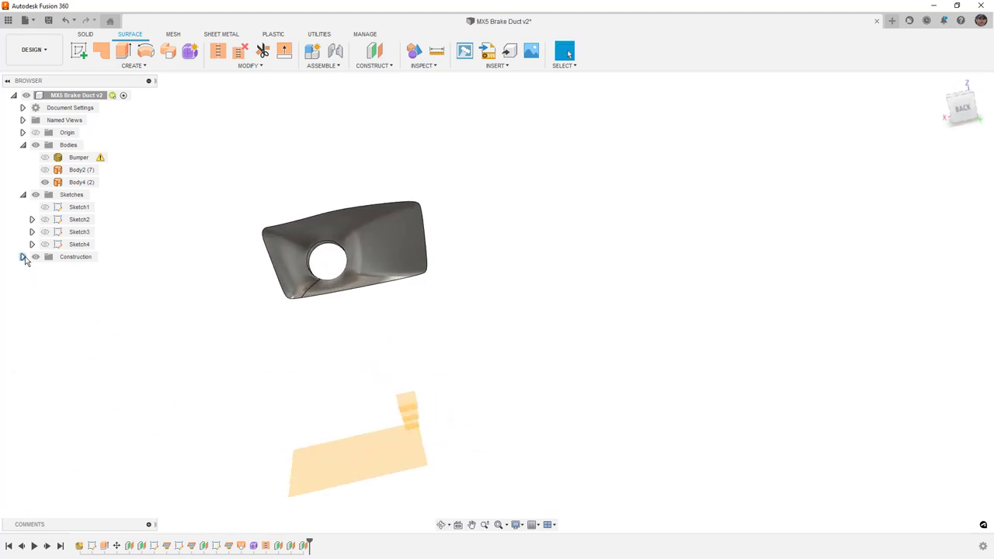
left_click(23, 257)
left_click(45, 282)
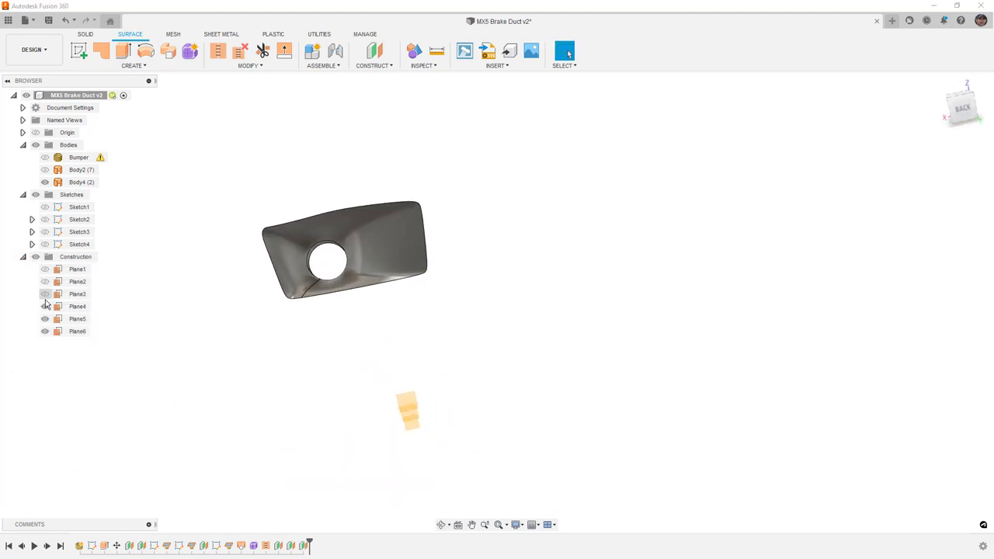
middle_click_drag(369, 425, 421, 431, "shift")
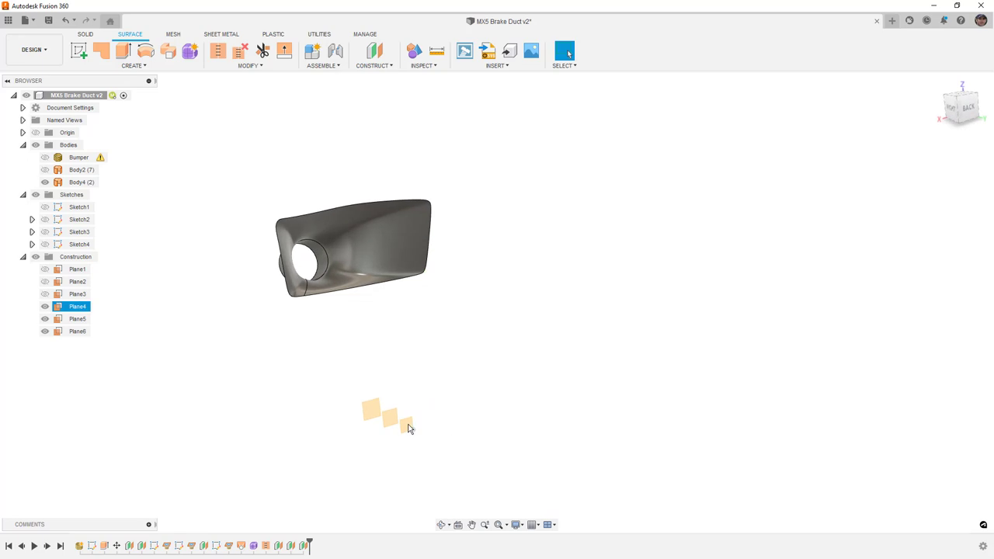
right_click(408, 429)
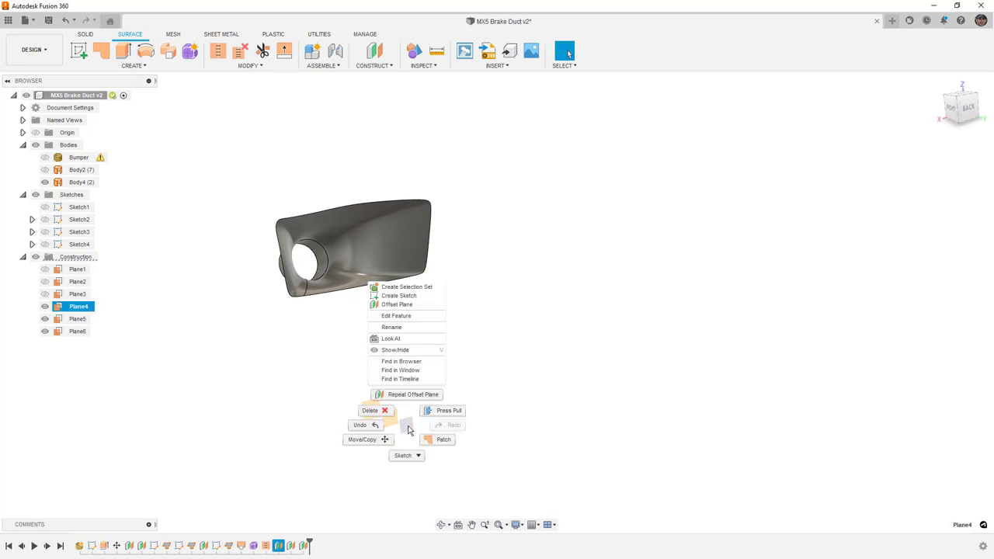
left_click(418, 305)
key("Escape")
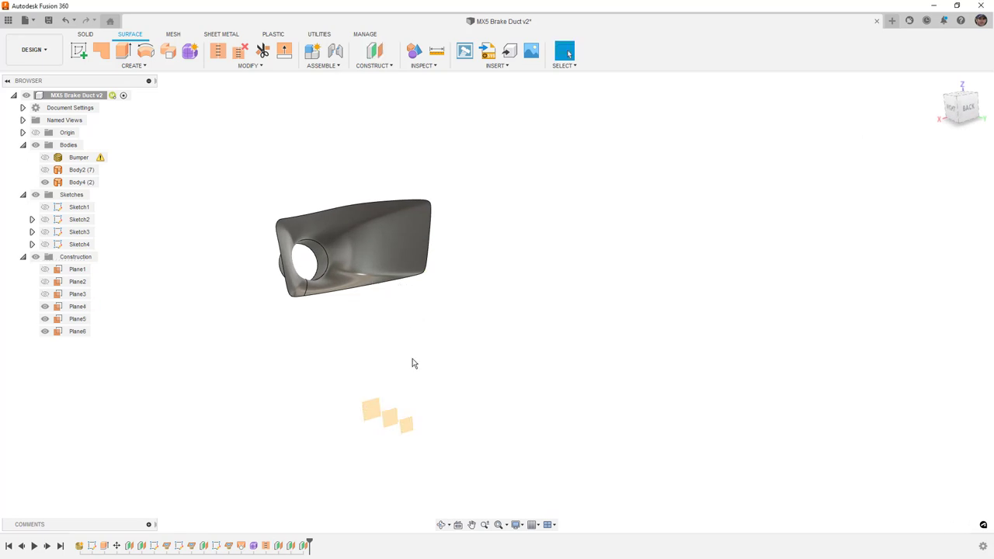
Sketch a horizontal ellipse on the foremost offset plane (Plane4), in front of the duct beside the tube hole, and finish the sketch.
scroll(407, 424, "up", 3)
right_click(407, 423)
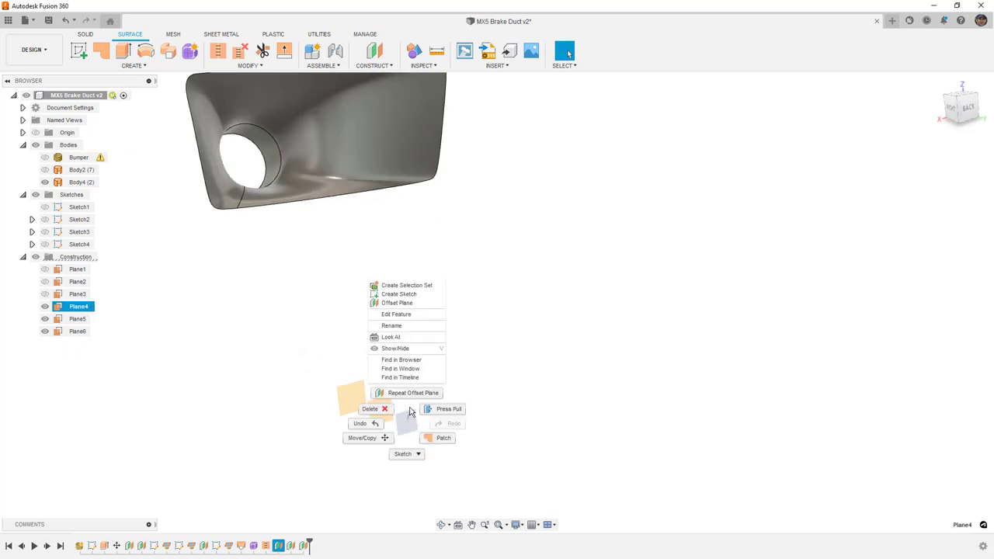
left_click(399, 295)
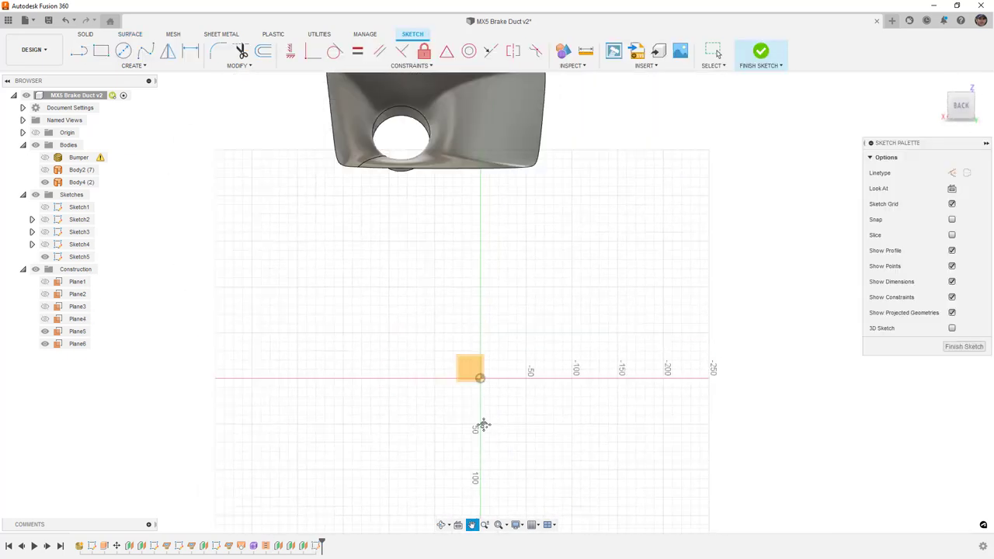
scroll(442, 247, "up", 5)
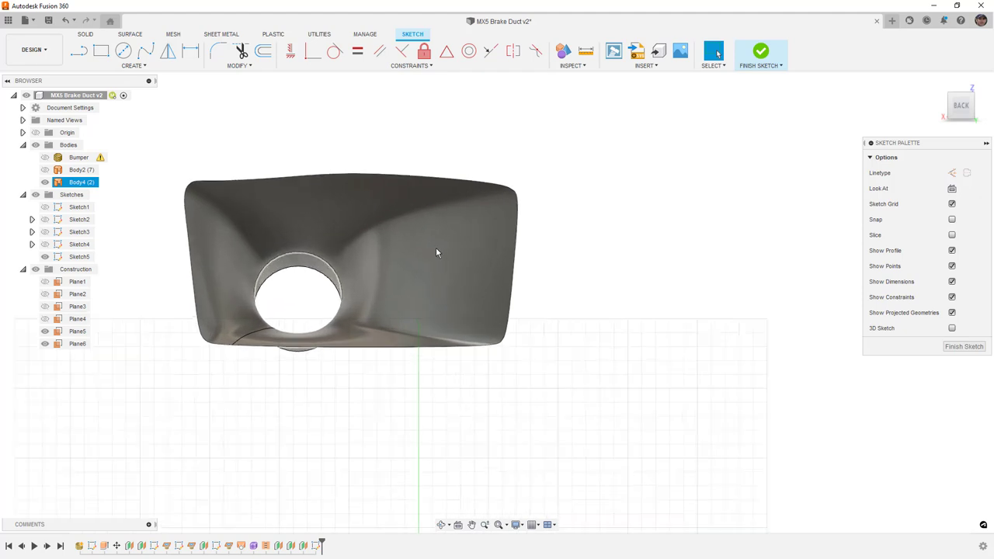
left_click(133, 65)
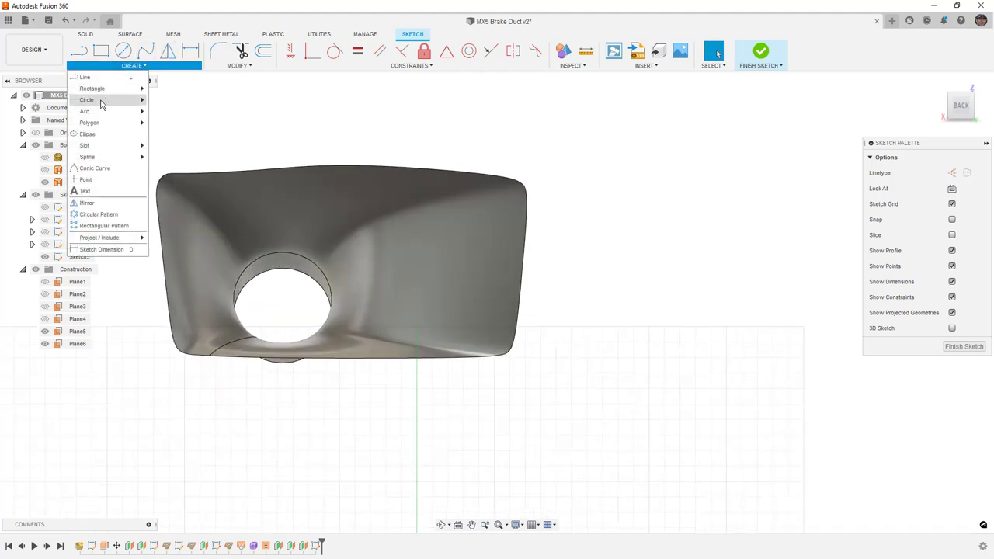
left_click(164, 158)
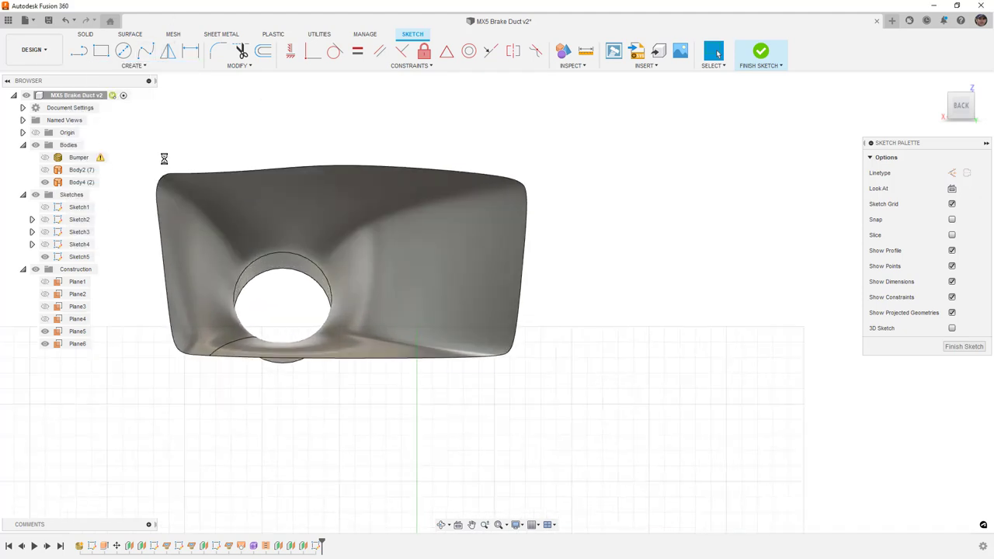
left_click(421, 268)
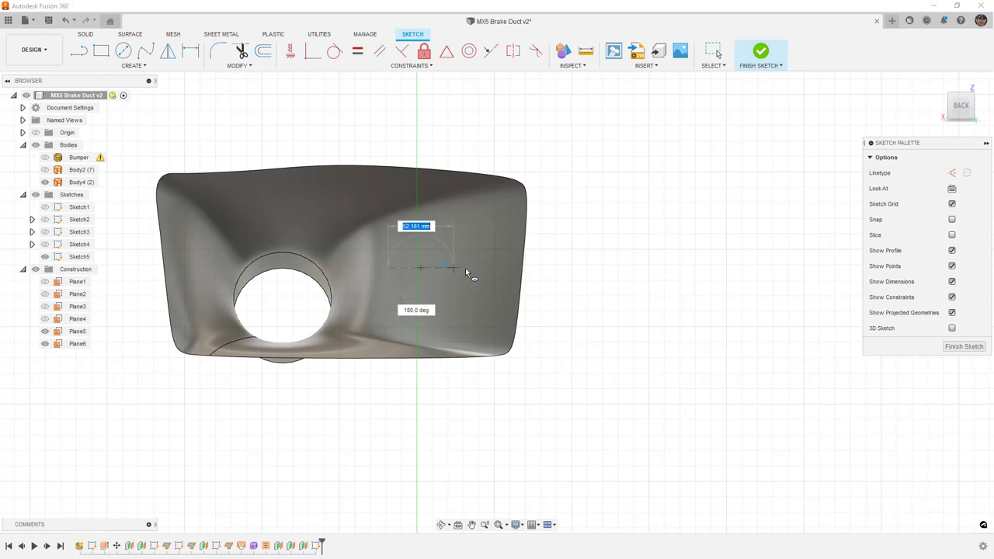
left_click(497, 268)
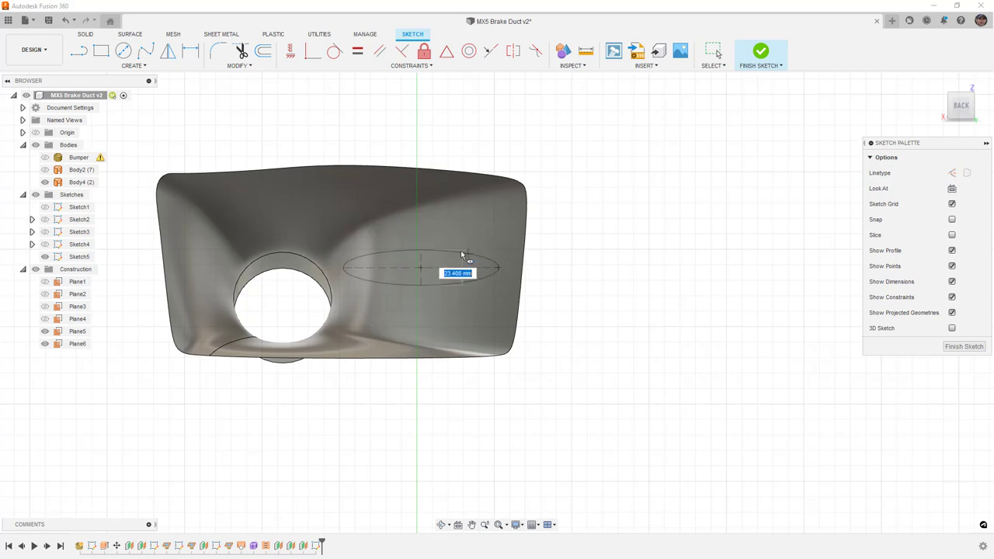
left_click(450, 217)
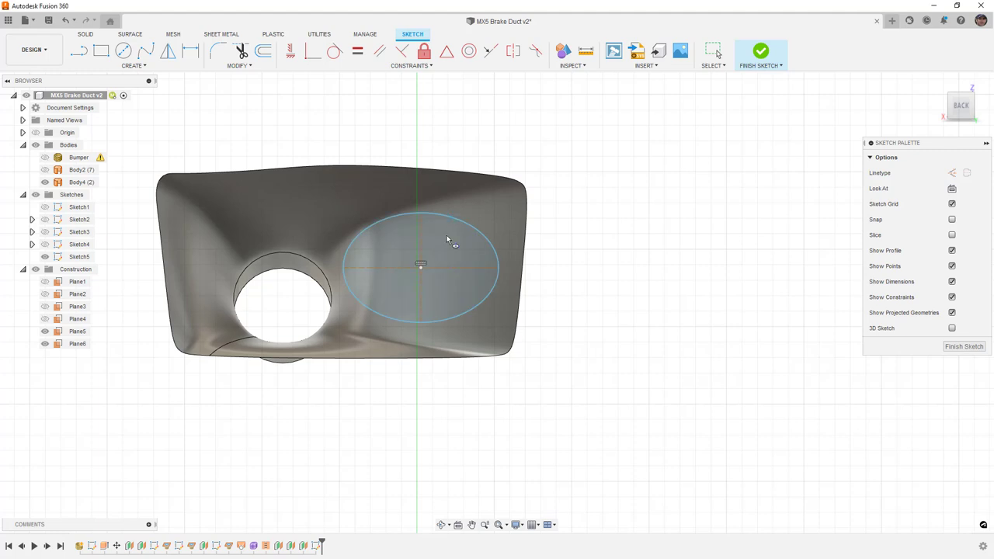
left_click(963, 347)
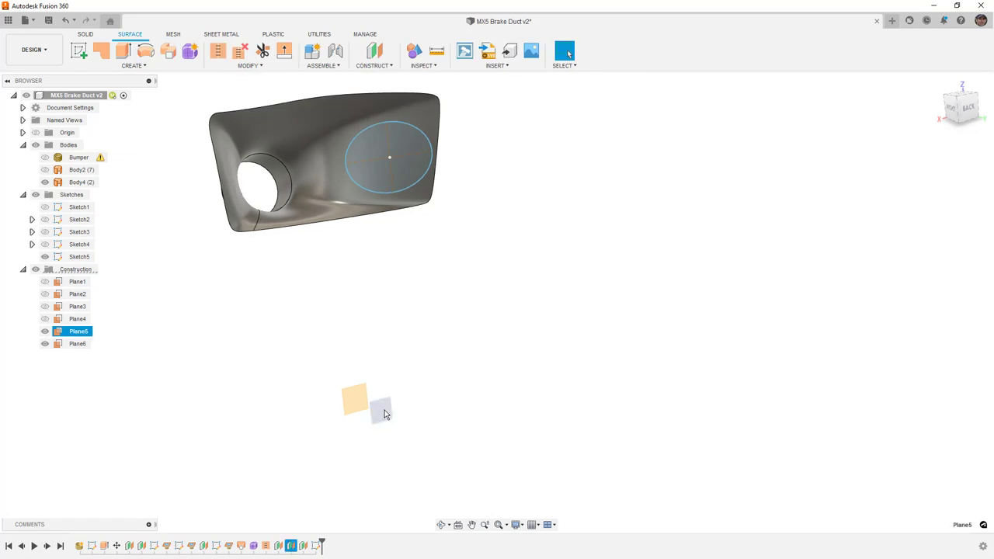
Start a sketch on the middle offset plane (Plane5) and project the ellipse's centre point into it.
right_click(384, 413)
left_click(387, 462)
mouse_move(566, 257)
middle_mouse_down()
mouse_move(572, 275)
mouse_move(489, 453)
middle_mouse_up()
scroll(398, 270, "up", 5)
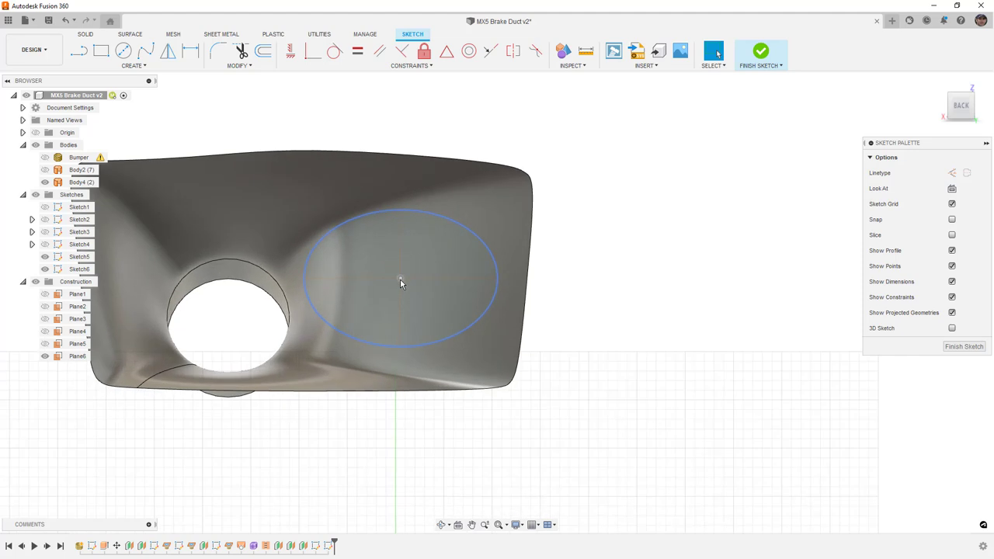
left_click(401, 280)
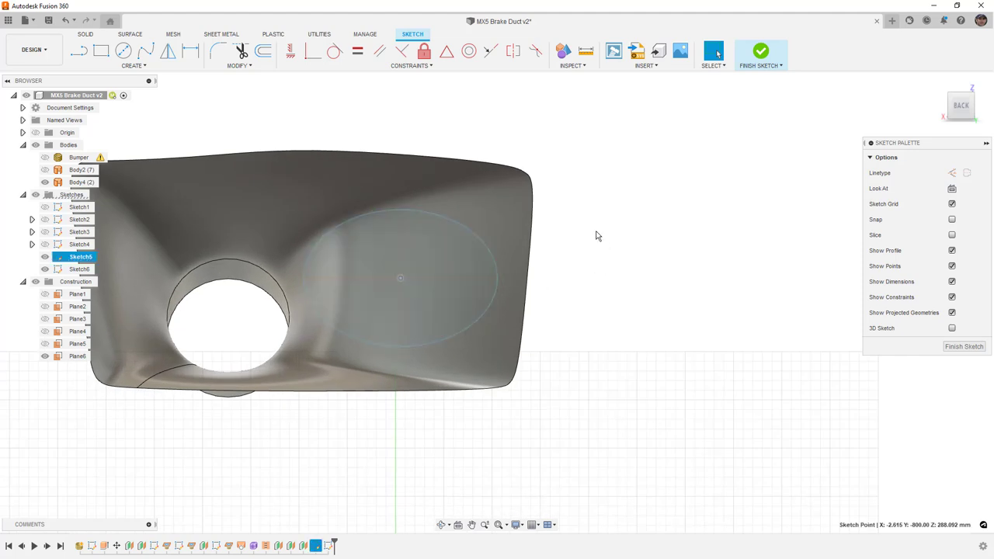
left_click(134, 65)
mouse_move(119, 239)
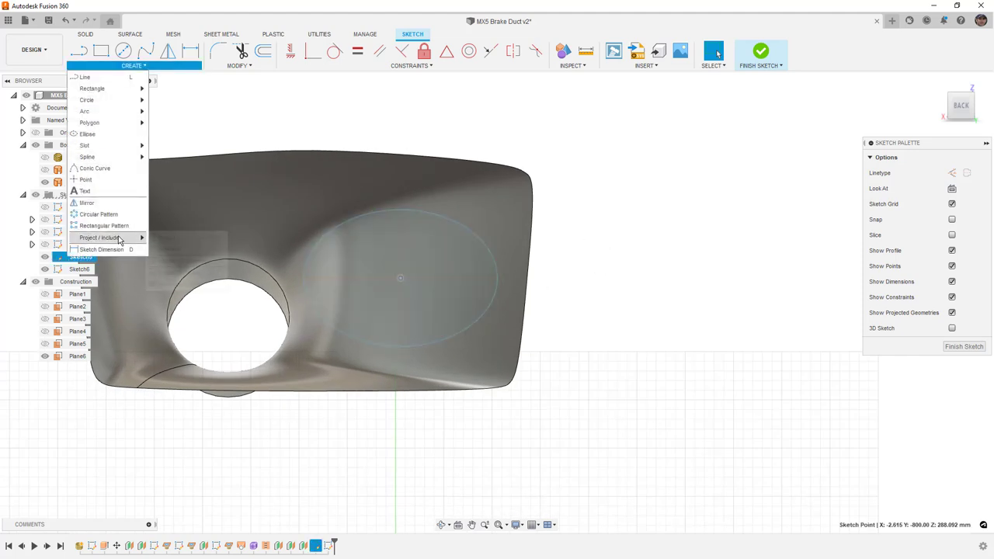
left_click(159, 239)
left_click(939, 205)
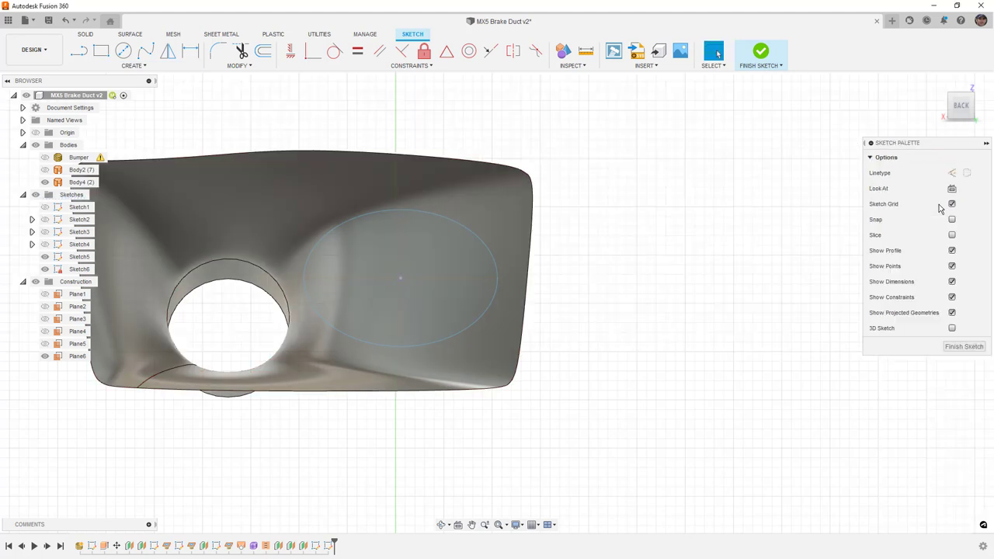
Draw a circle of about 60 mm diameter centred on the projected point and finish the sketch.
left_click(123, 52)
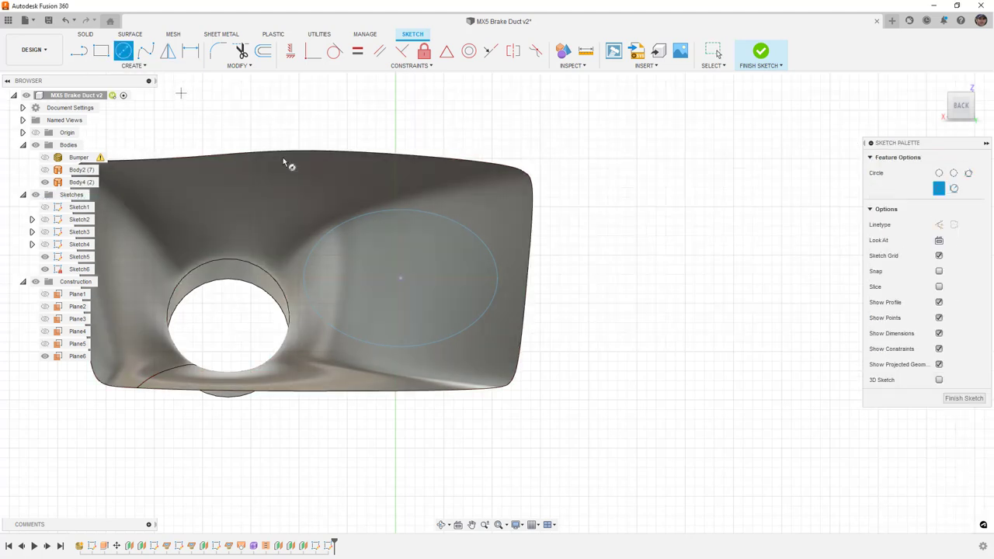
left_click(400, 279)
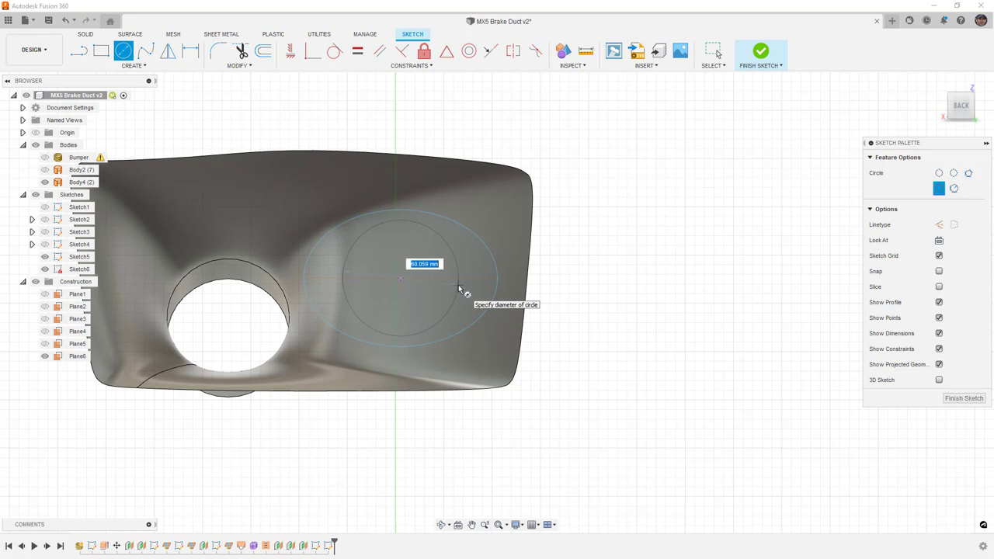
left_click(459, 289)
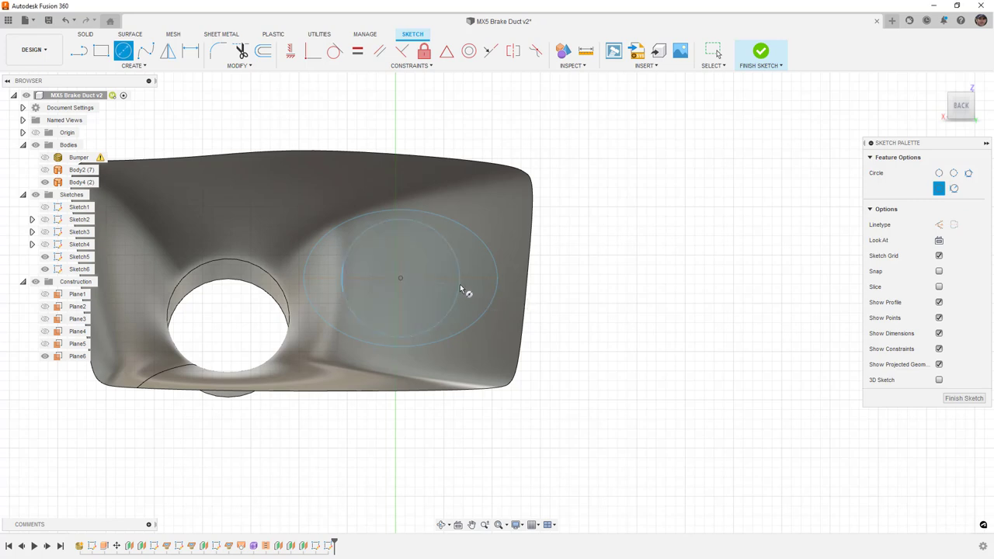
left_click(761, 56)
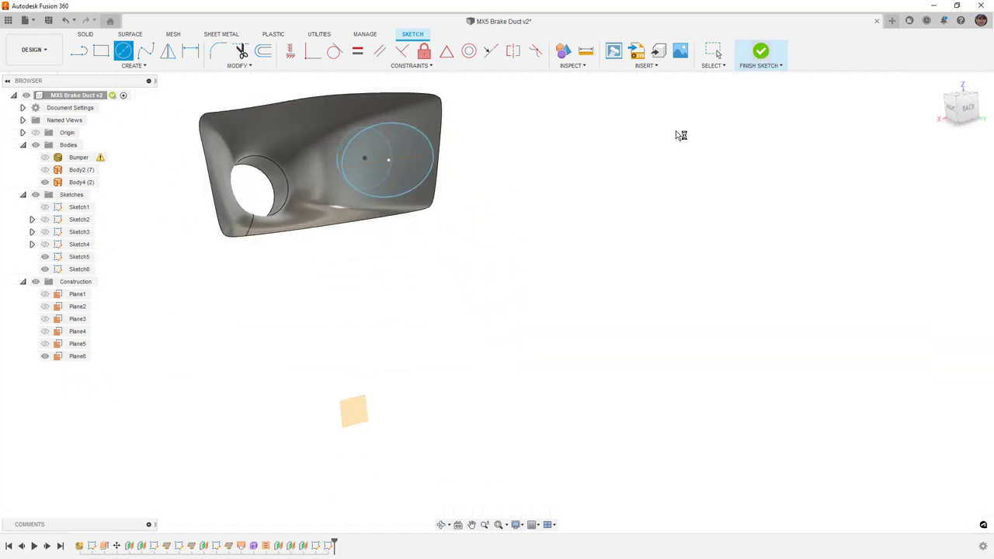
Sketch a circle on the rearmost offset plane (Plane6), centred slightly below the ellipse's centre and lower than the ellipse's height limits, and finish the sketch.
right_click(367, 417)
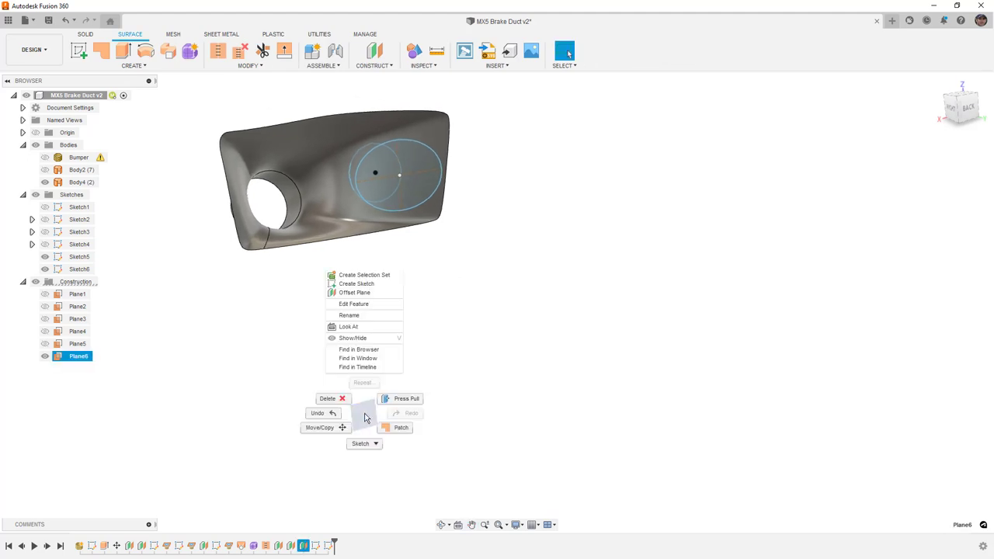
left_click(362, 284)
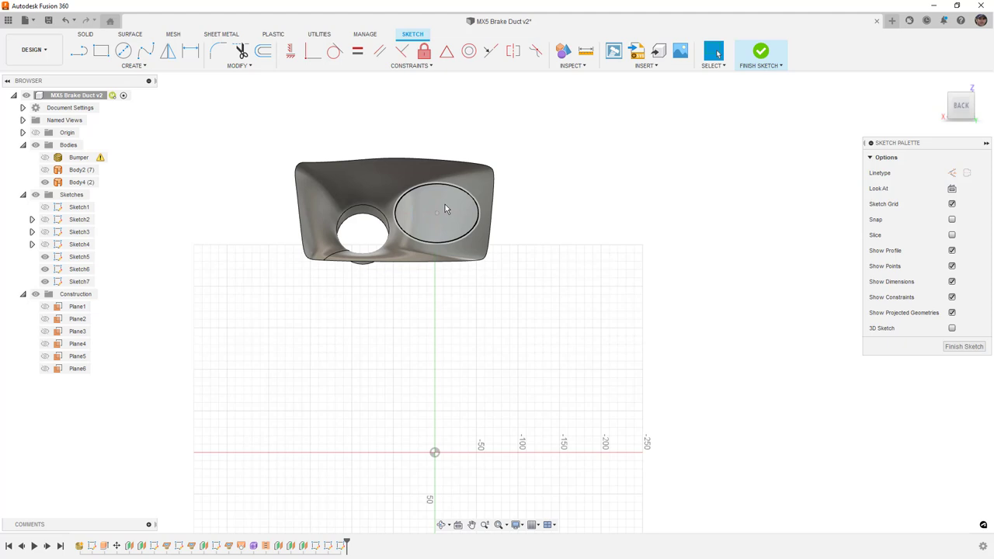
scroll(445, 204, "up", 4)
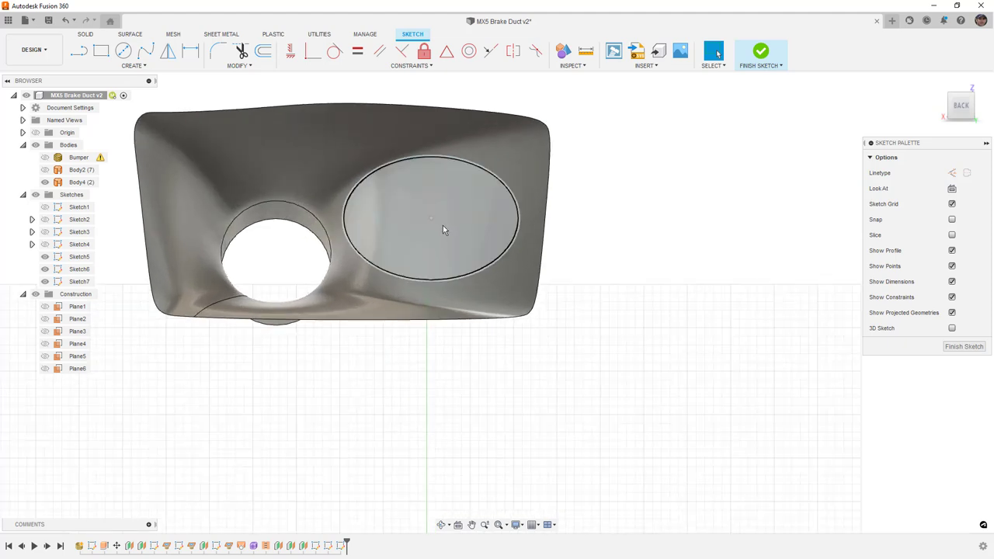
left_click(123, 51)
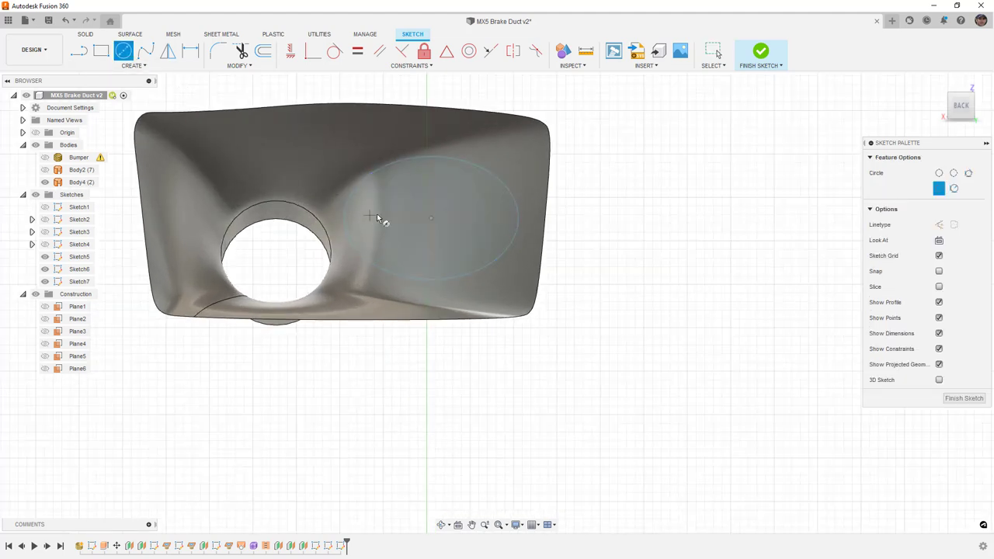
left_click(430, 231)
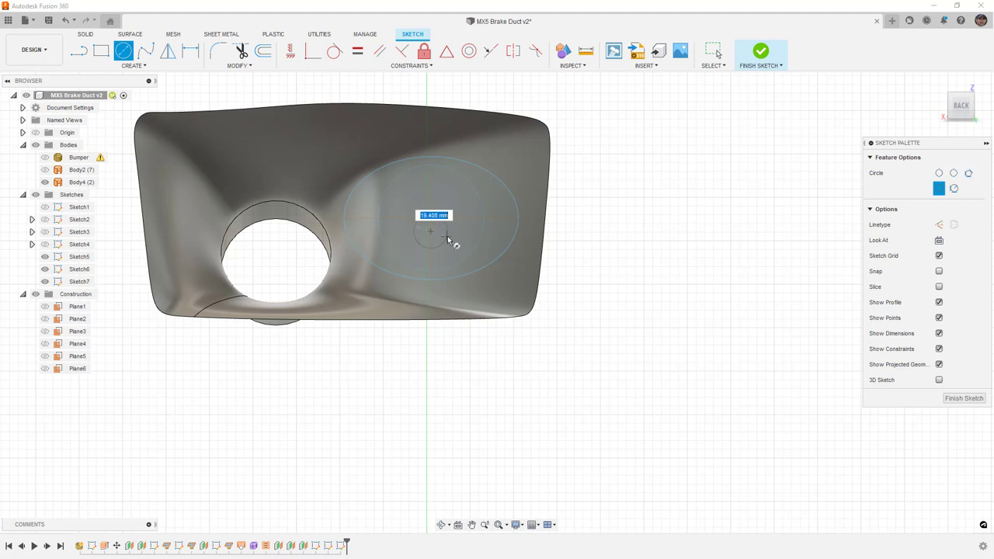
left_click(499, 245)
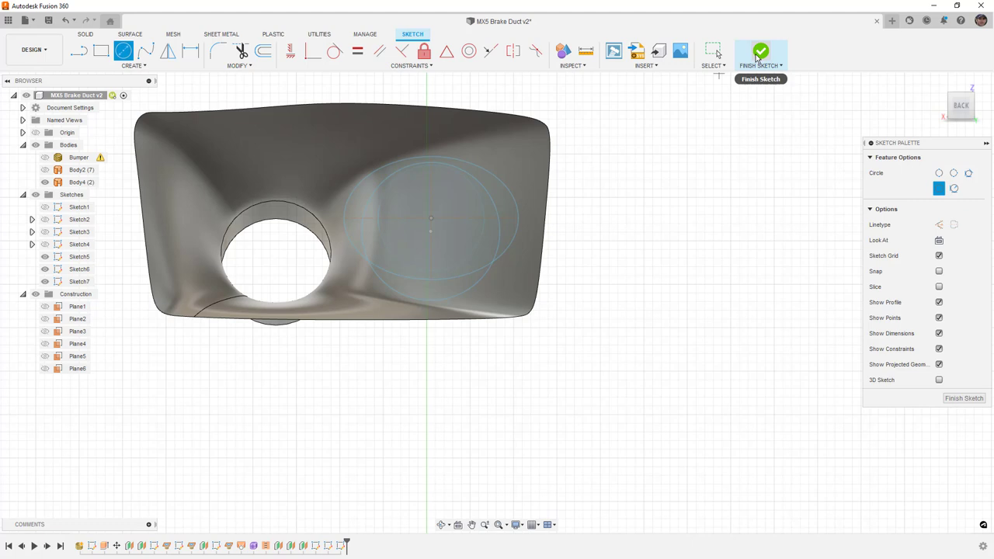
left_click(759, 53)
Extrude the rearmost circle as a surface tube, away from the duct opening, as a new body.
left_click(123, 50)
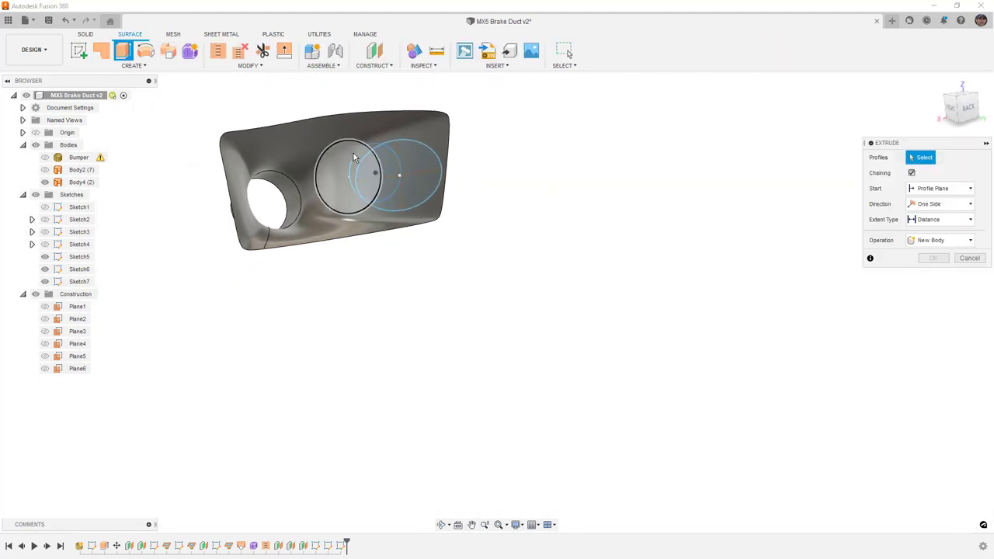
left_click(334, 206)
left_click_drag(332, 198, 301, 201)
middle_click_drag(317, 215, 355, 225, "shift")
left_click(931, 290)
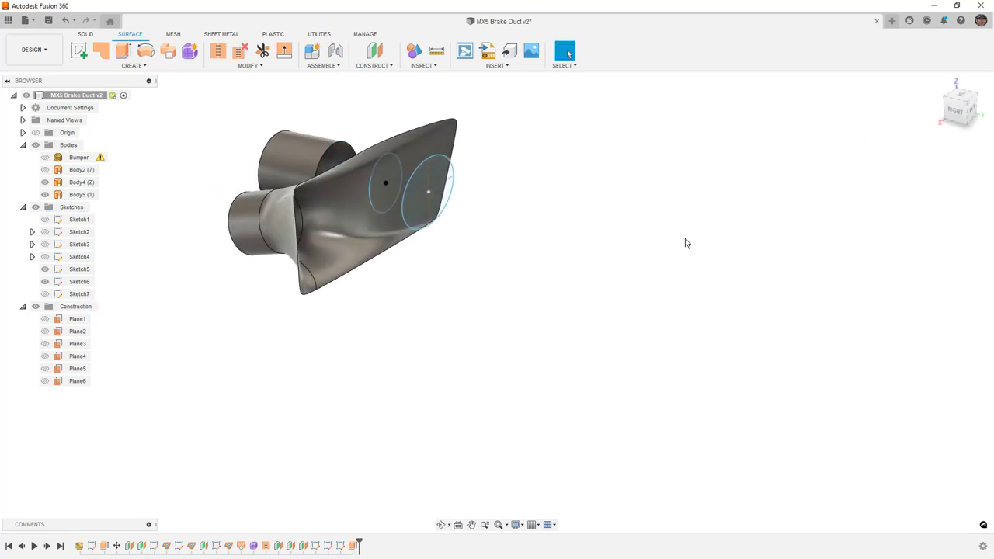
Tilt the new tube body in the side view and move it about -55 mm in Y and 46 mm in Z.
scroll(295, 150, "up", 2)
left_click(85, 196)
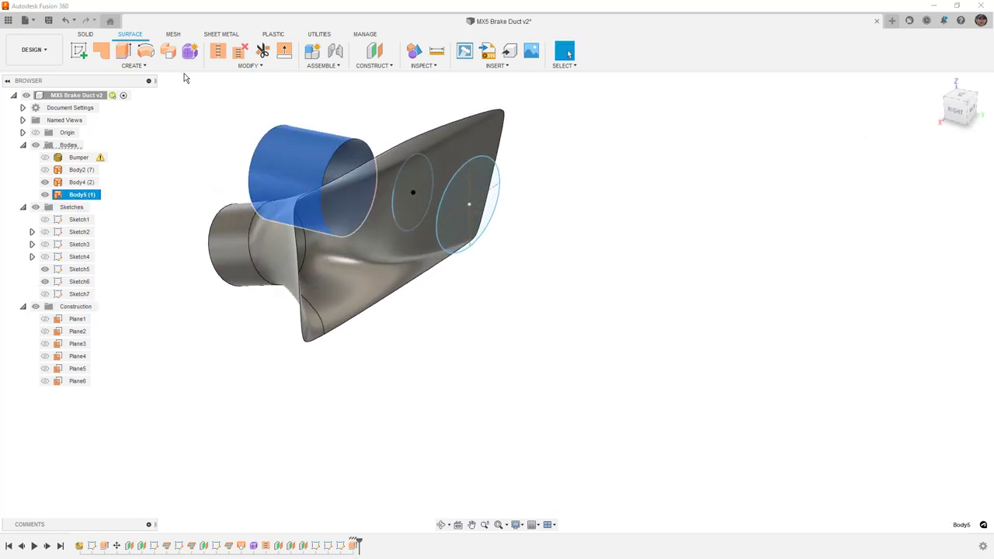
left_click(249, 65)
left_click(240, 218)
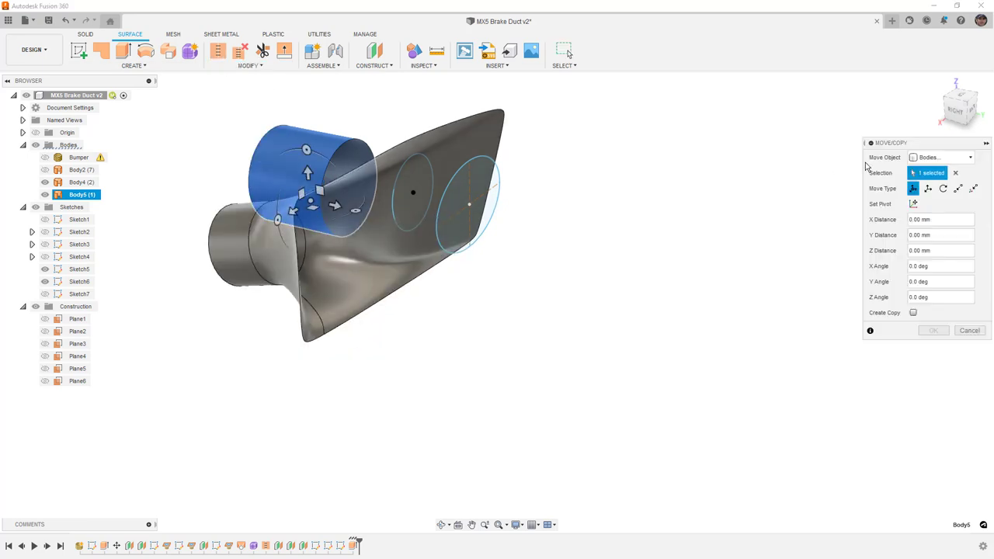
left_click(957, 110)
left_click_drag(362, 241, 380, 245)
left_click_drag(378, 288, 331, 208)
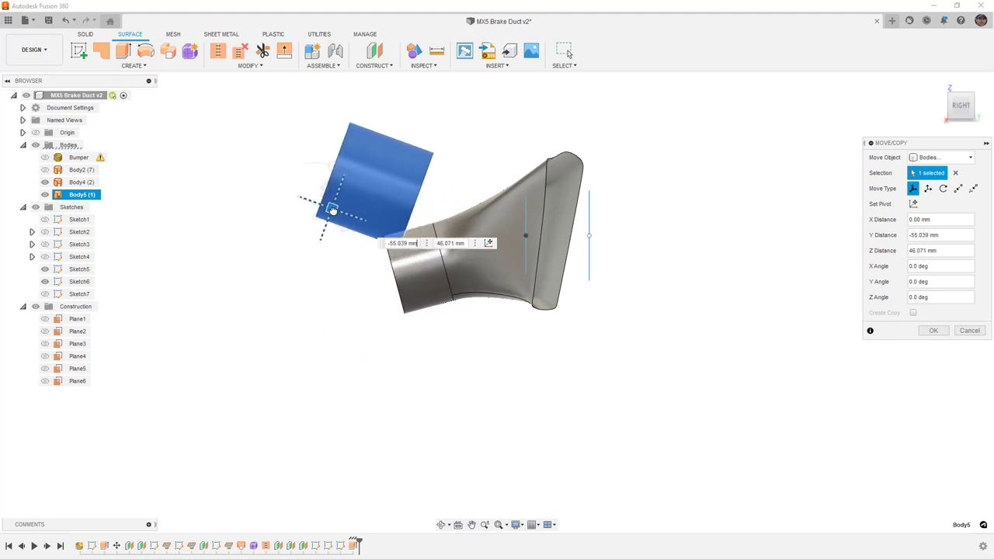
left_click(930, 332)
Start a surface loft with the ellipse, the middle circle and the tilted tube's front edge as profiles.
middle_click_drag(576, 234, 654, 273, "shift")
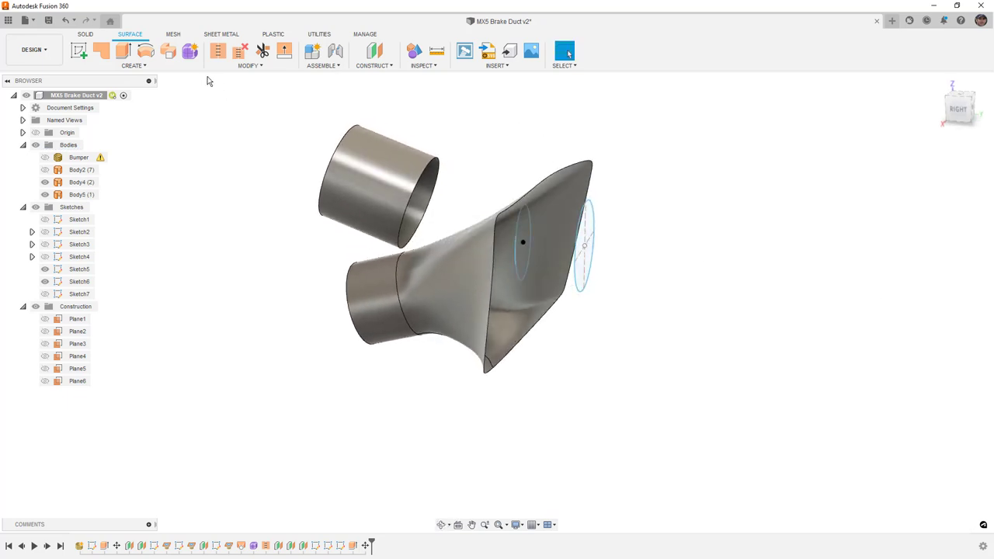
left_click(133, 66)
left_click(134, 157)
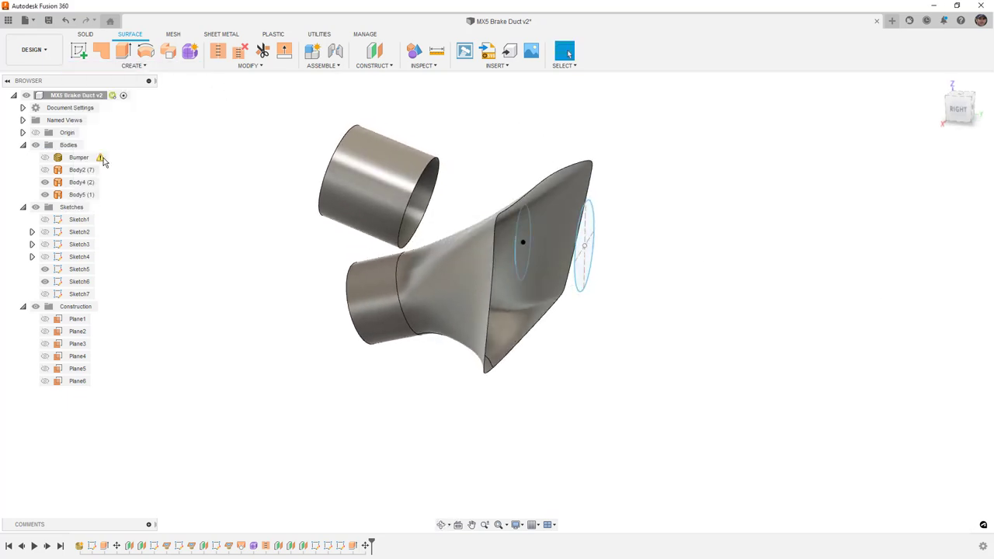
left_click(592, 210)
left_click(524, 214)
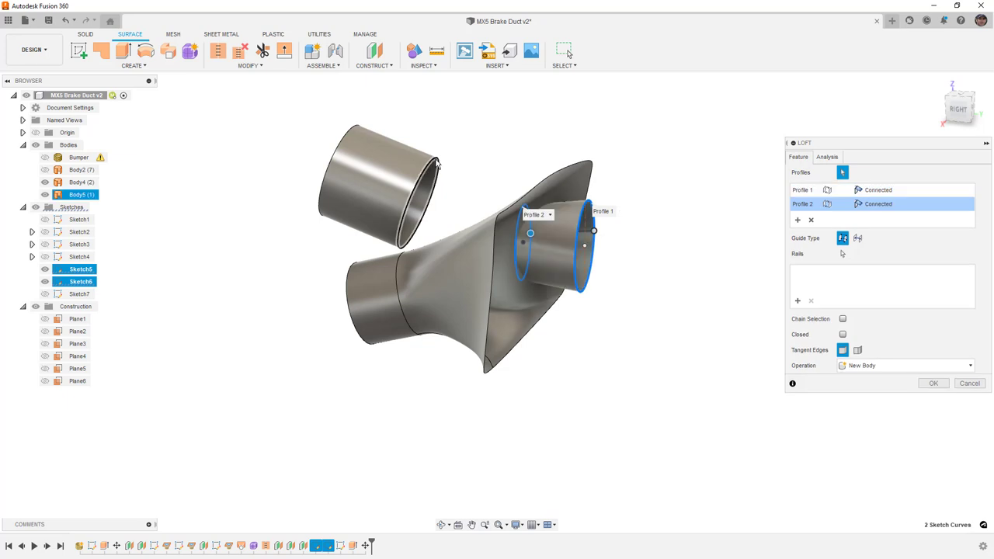
left_click(437, 163)
Set the loft's tube-edge profile to Curvature (G2) and its ellipse profile to Direction, and create it as a new body.
left_click(890, 217)
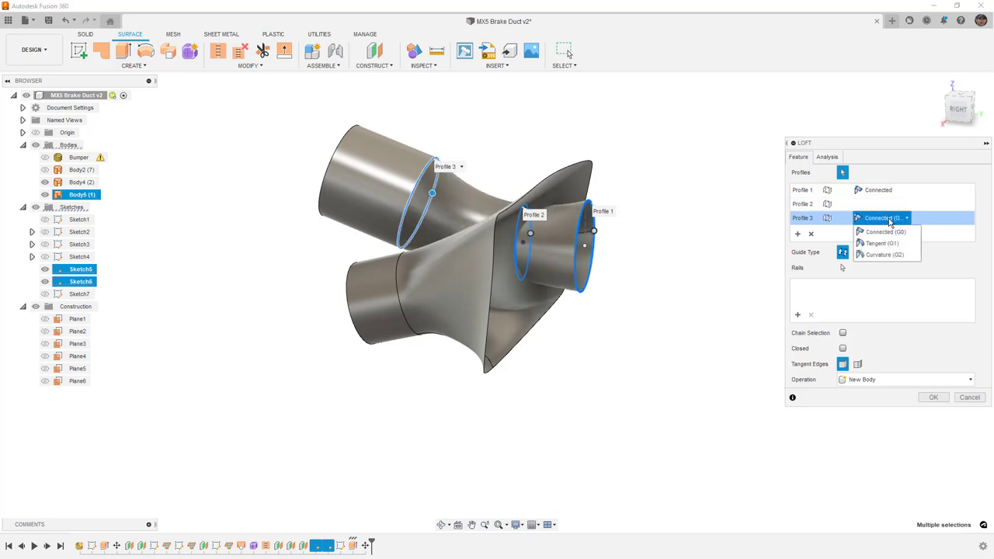
left_click(886, 255)
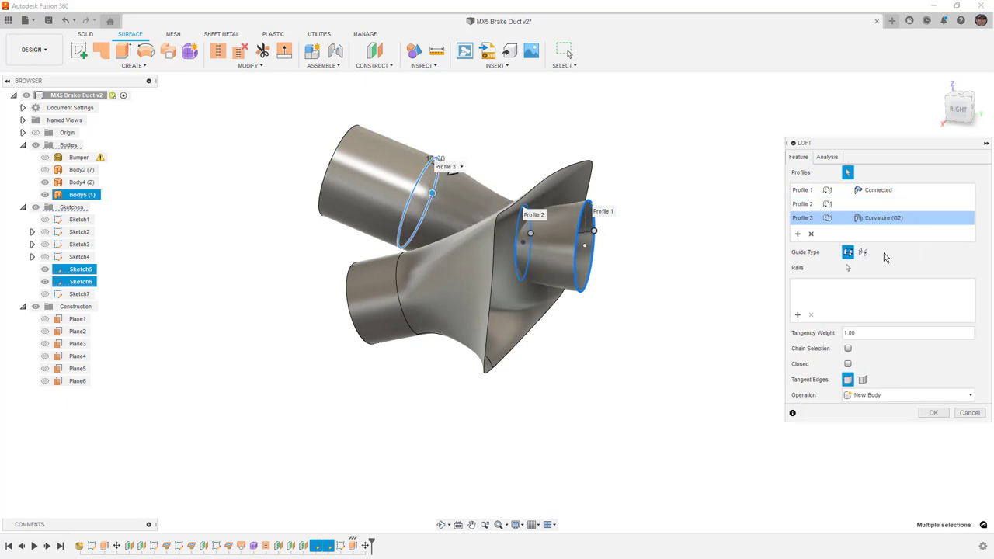
left_click(891, 189)
left_click(875, 208)
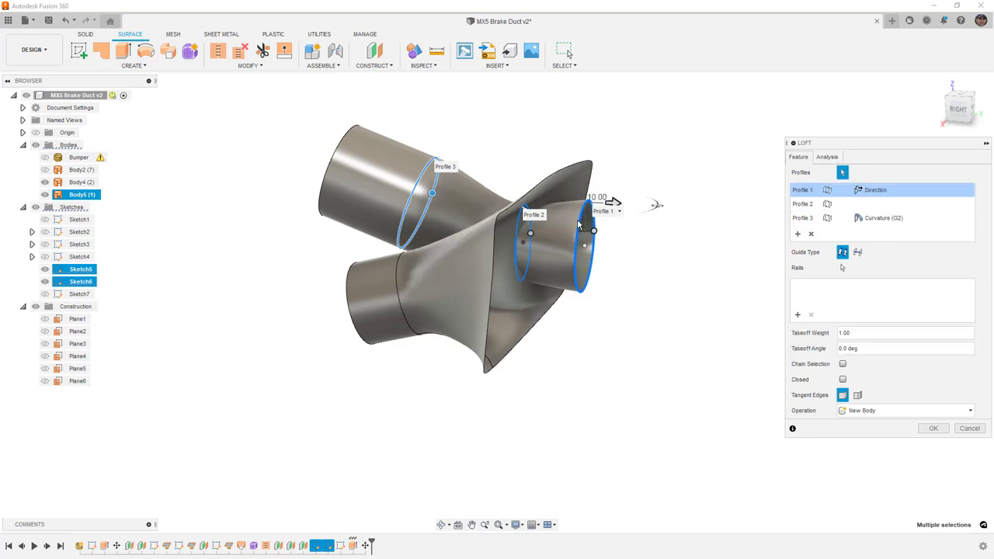
scroll(578, 225, "up", 3)
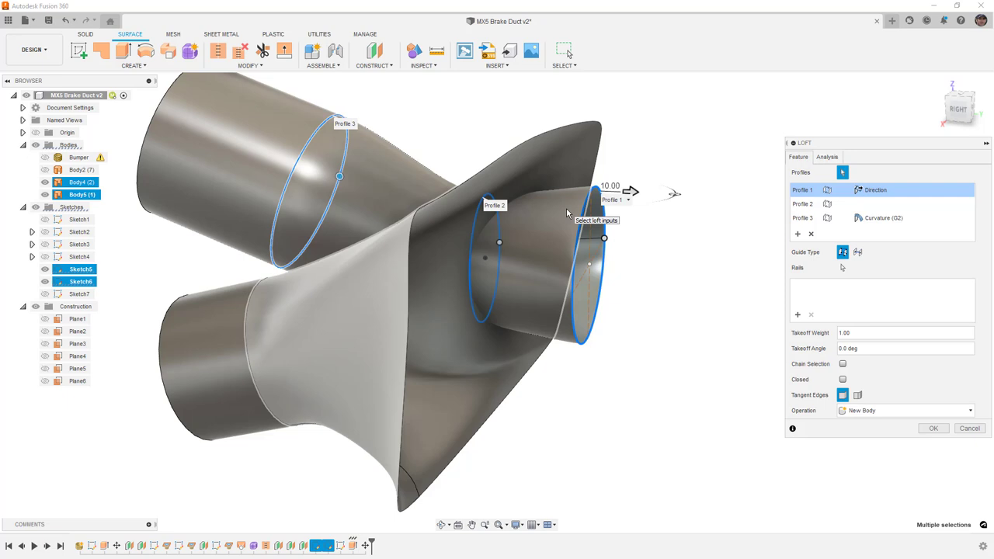
left_click(933, 428)
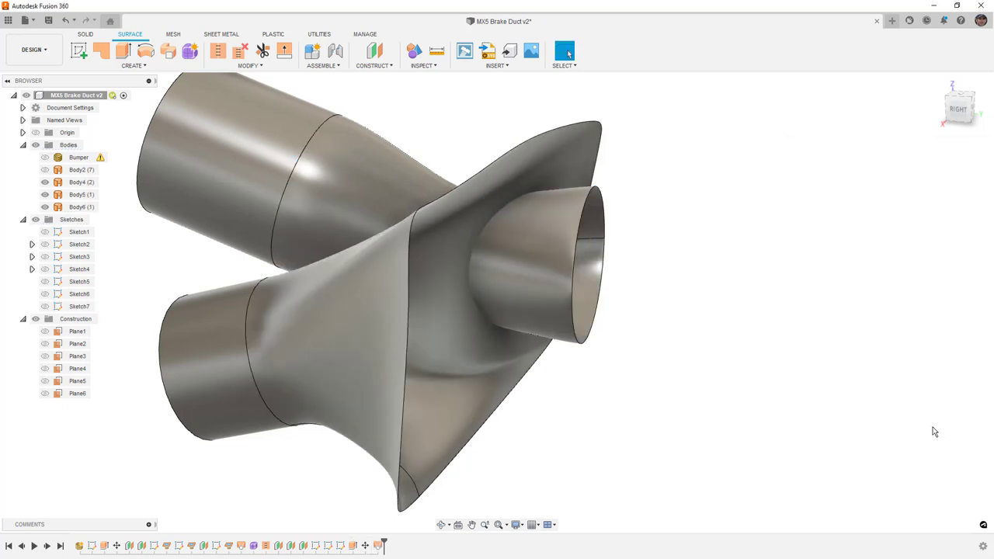
Stitch the lofted surface and the tilted tube together as a new body.
left_click(264, 66)
left_click(225, 146)
left_click(277, 142)
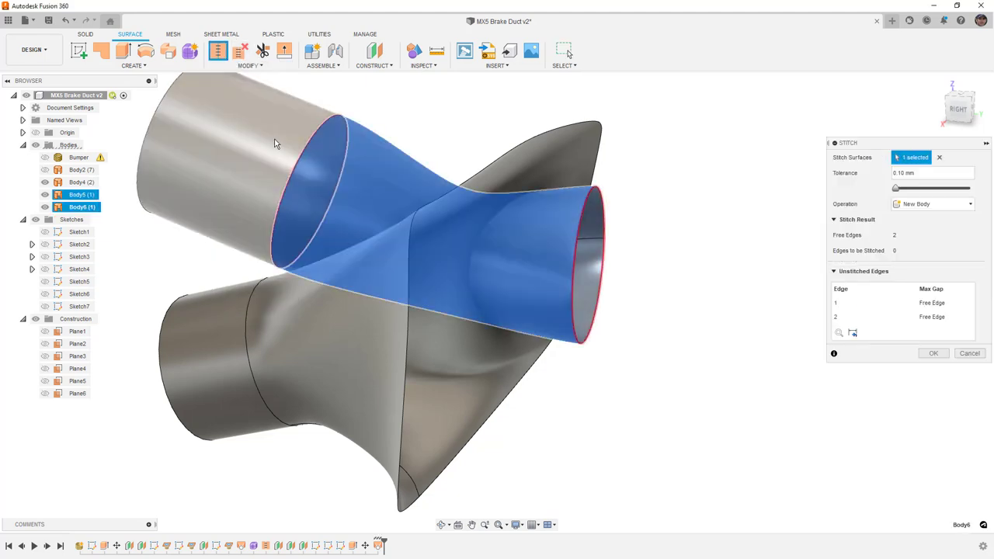
left_click(933, 354)
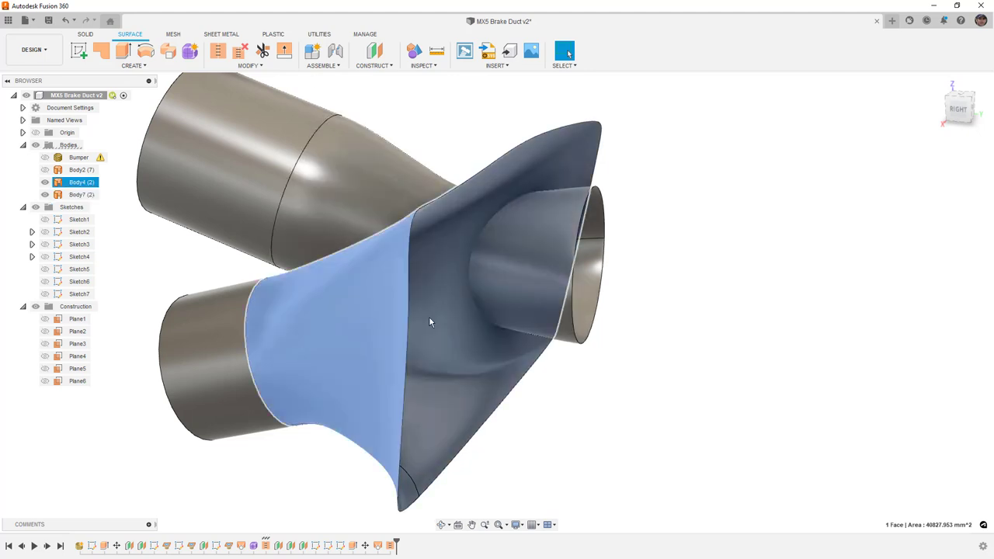
Copy the original duct surface body and paste the copy in place.
left_click(83, 183)
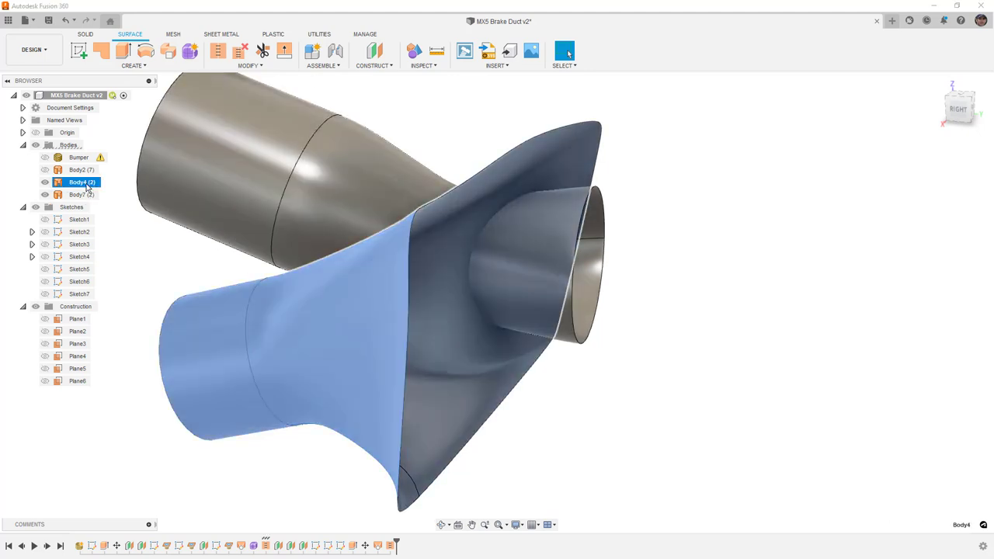
key("ctrl+c")
key("ctrl+v")
left_click(938, 333)
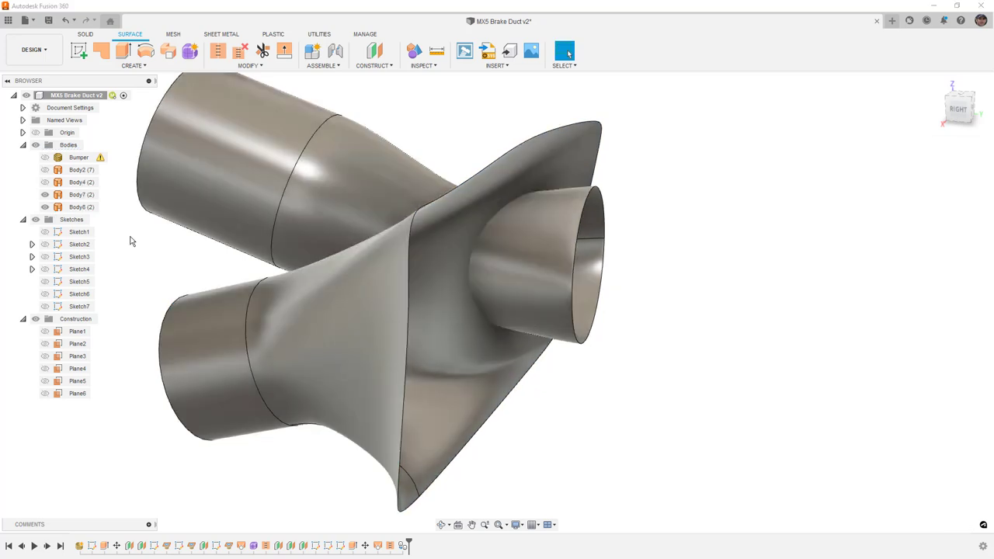
Trim off the end of the lofted tube protruding in front of the duct, using the copied duct body as trim tool.
left_click(81, 195)
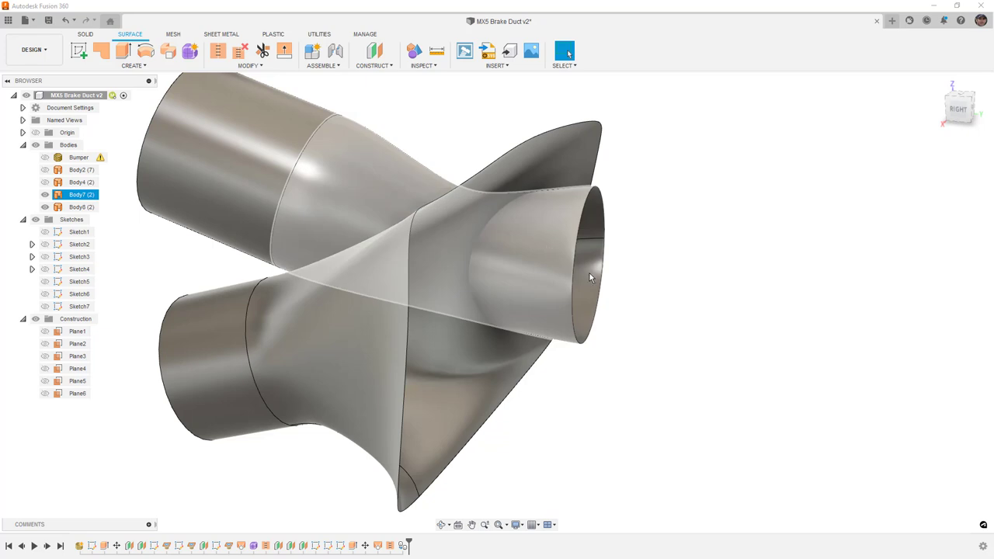
left_click(305, 86)
left_click(264, 50)
left_click(549, 168)
left_click(581, 208)
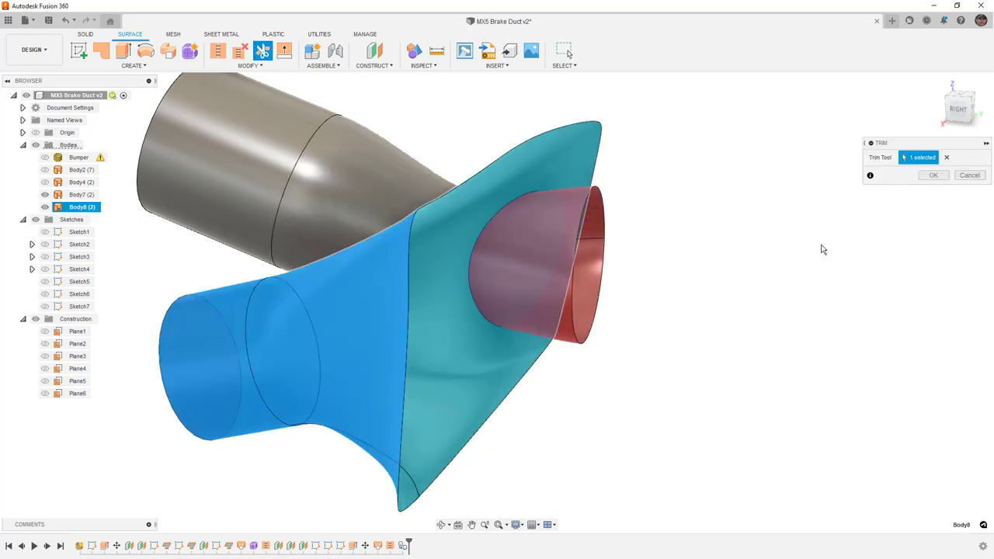
left_click(936, 176)
Trim away the duct face inside the tube opening, using the lofted tube body as trim tool.
right_click_drag(812, 372, 794, 160)
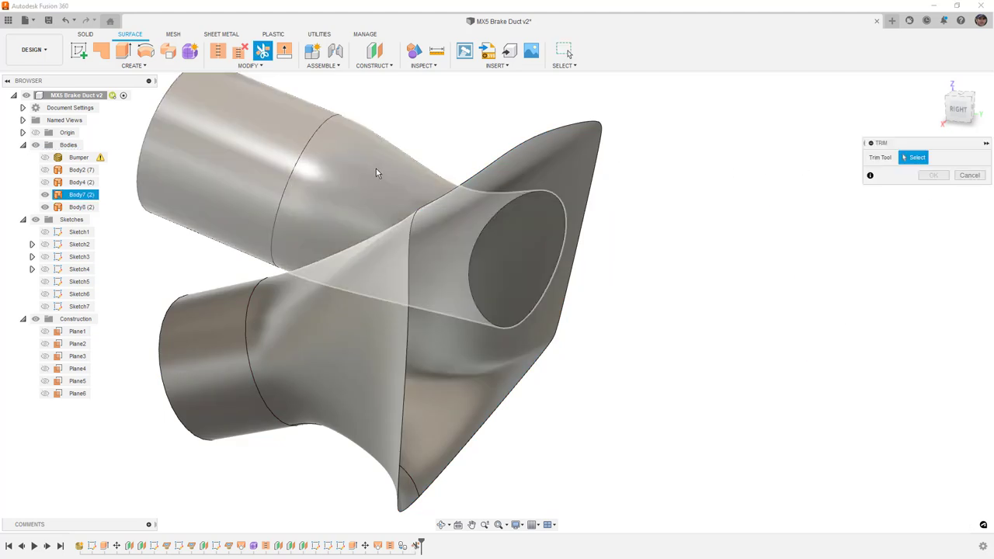
left_click(375, 172)
left_click(535, 248)
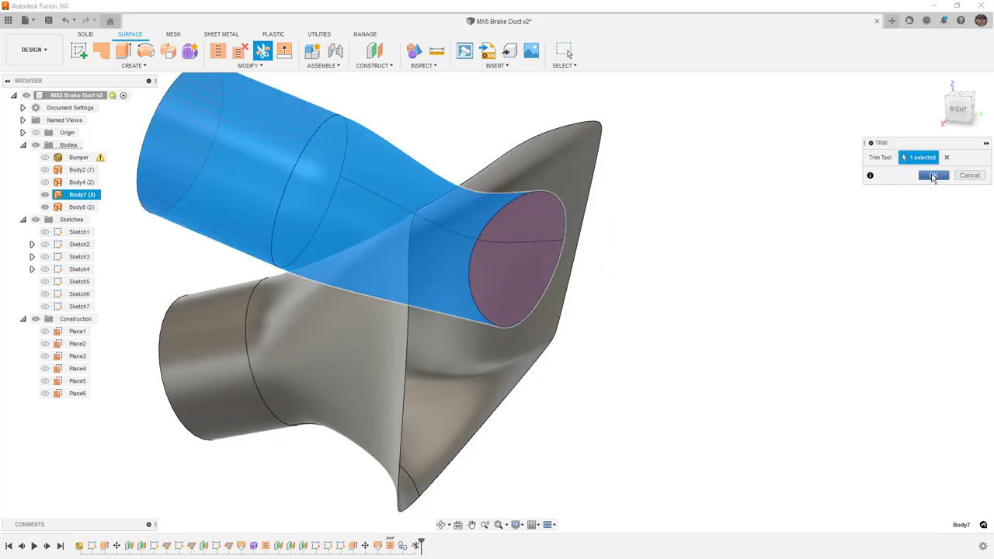
left_click(933, 175)
Stitch the lofted tube and the copied duct body together at 0.10 mm tolerance.
left_click(218, 56)
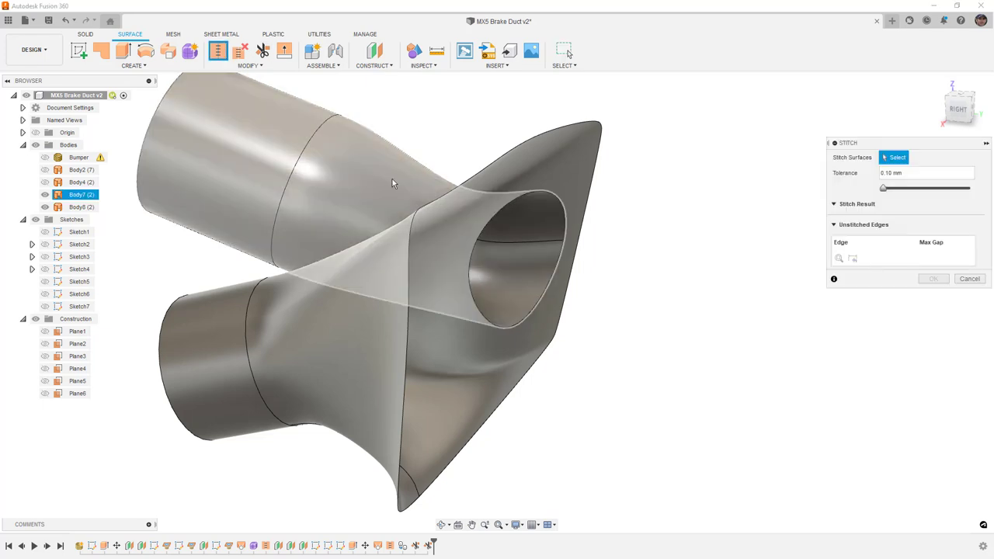
left_click(393, 179)
left_click(558, 167)
left_click(933, 367)
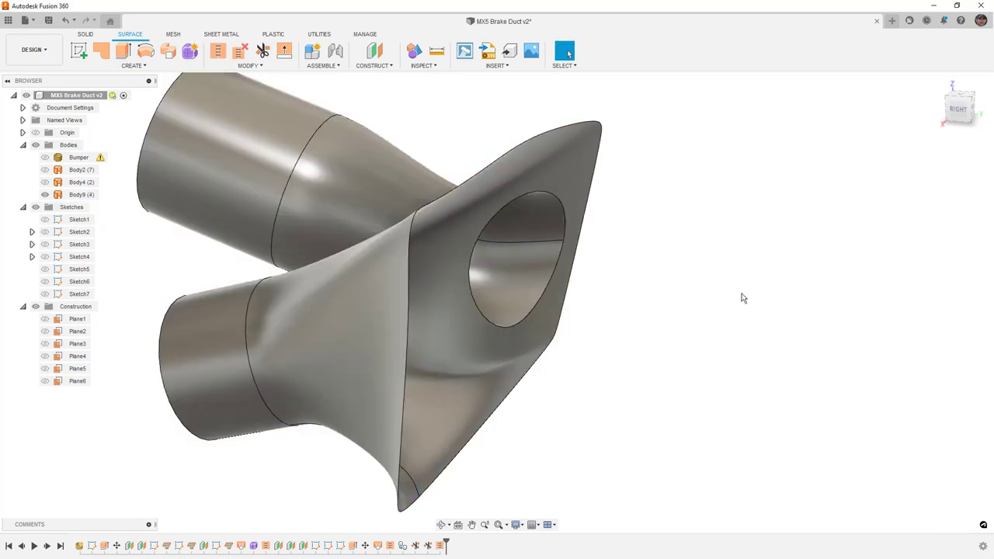
Try to fillet the edge where the lofted tube meets the duct face, with a 15 mm radius.
left_click(250, 65)
left_click(233, 91)
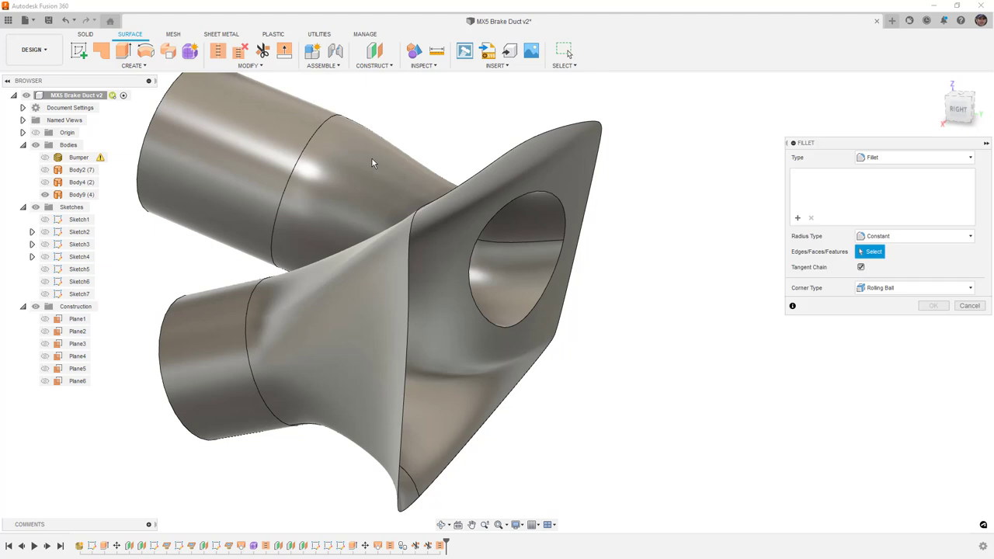
left_click(548, 197)
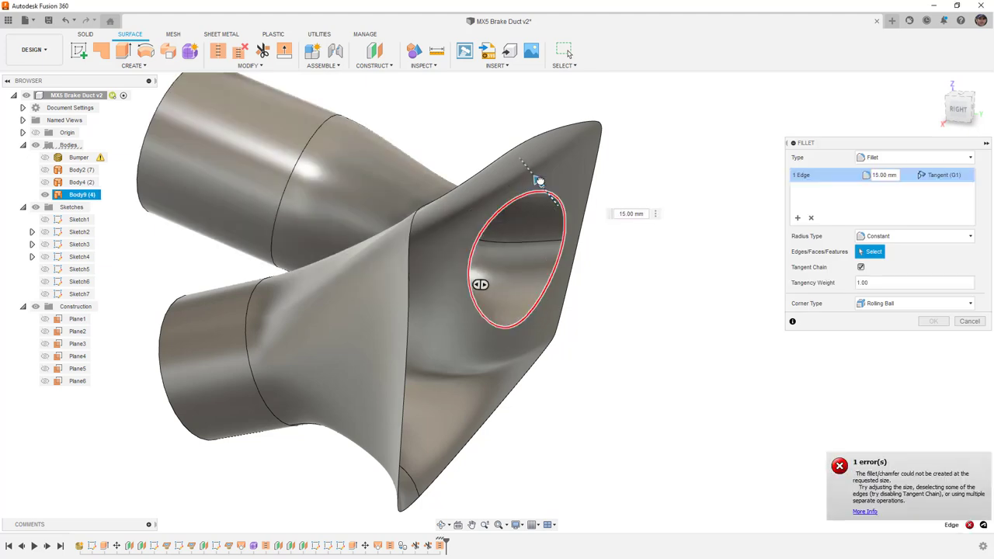
middle_click_drag(541, 182, 382, 279, "shift")
left_click(969, 321)
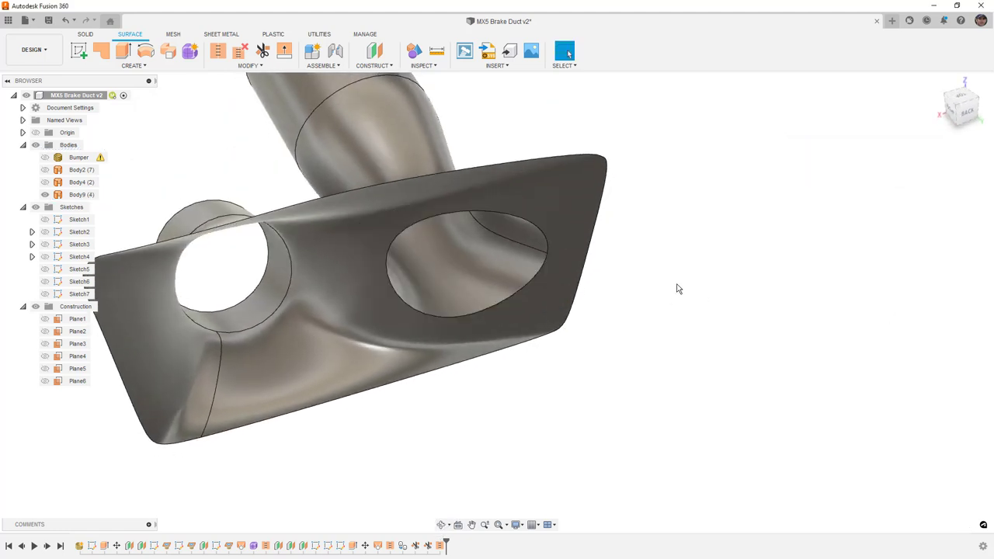
Undo the stitch and both trims of the lofted tube and copied duct.
key("ctrl+z")
key("ctrl+z")
key("ctrl+z")
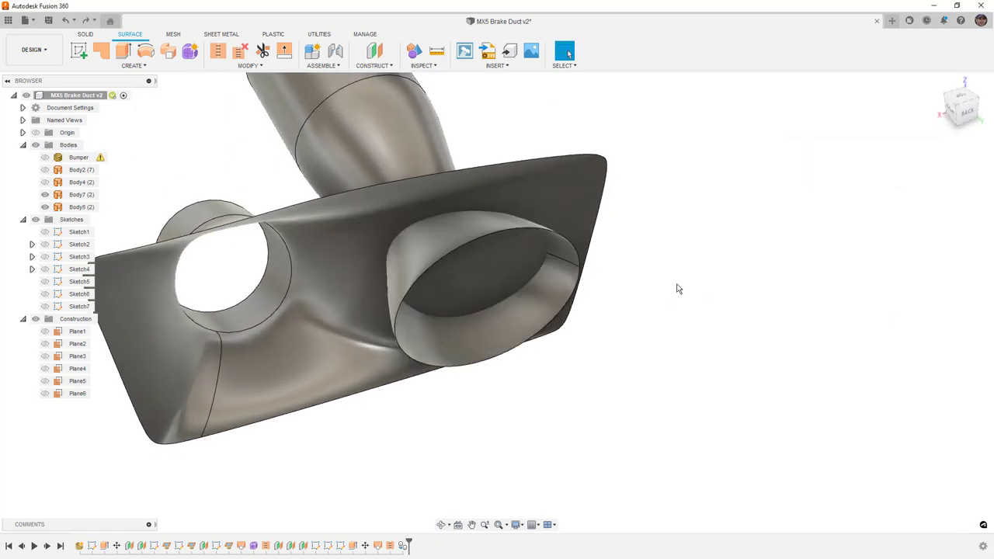
left_click(435, 234)
left_click(537, 220)
left_click(415, 137)
key("Escape")
Move the lofted tube body about 3 mm in X and -36 mm in Z in the back view.
left_click(81, 195)
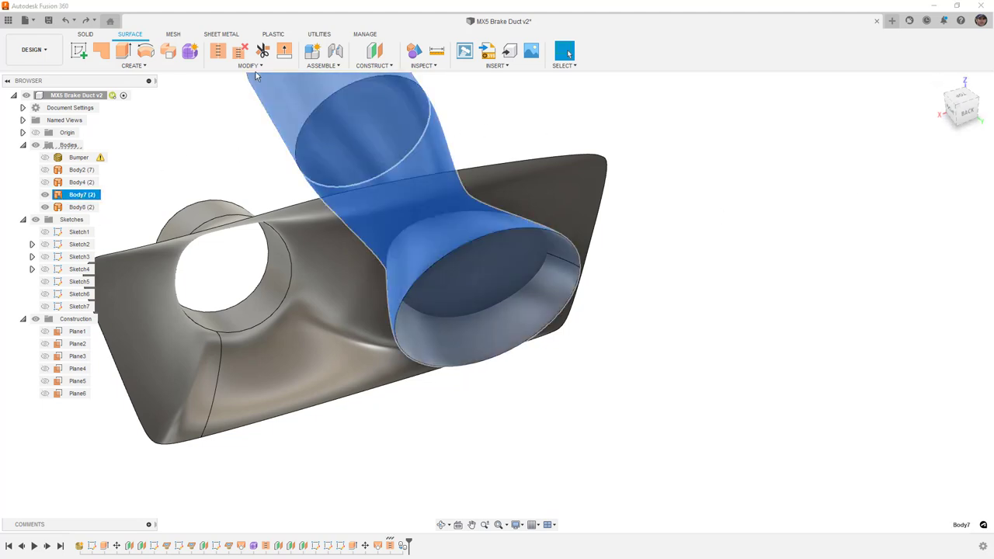
left_click(249, 65)
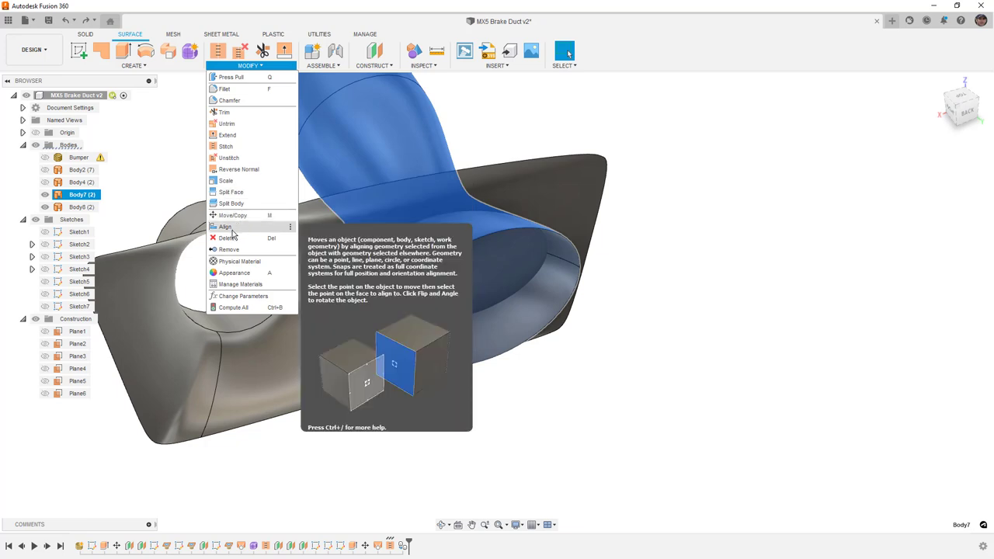
left_click(235, 216)
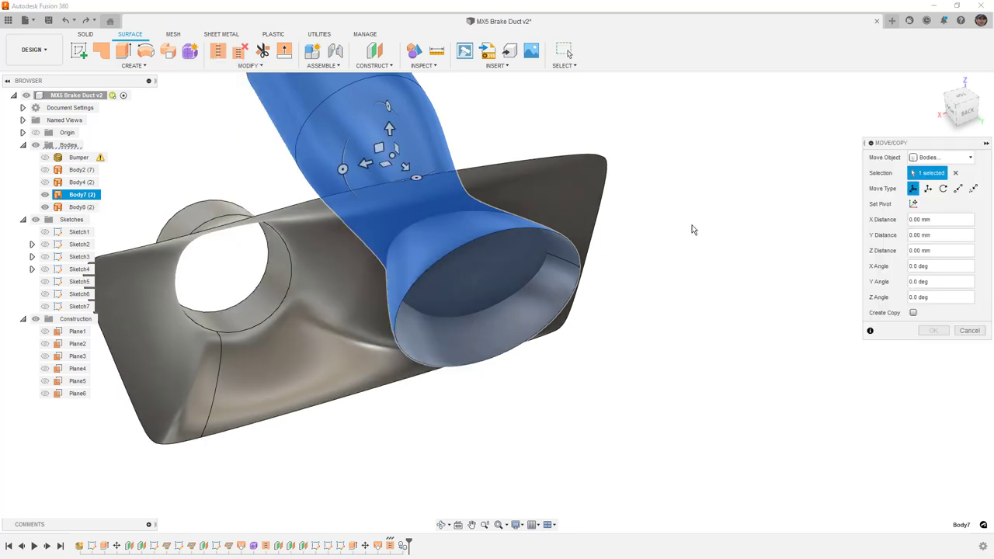
left_click(965, 113)
middle_click_drag(611, 178, 487, 221, "shift")
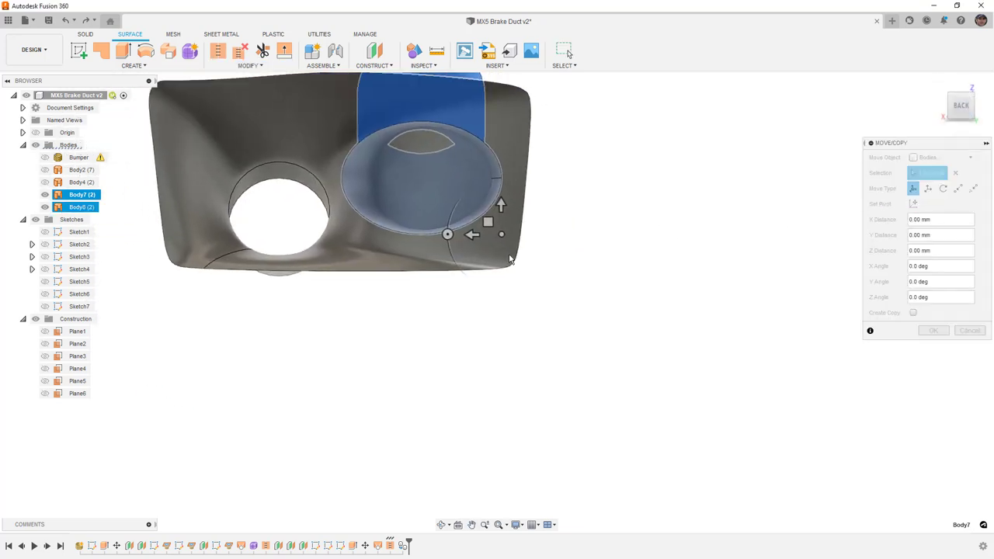
left_click_drag(485, 220, 453, 250)
middle_click_drag(452, 250, 470, 268, "shift")
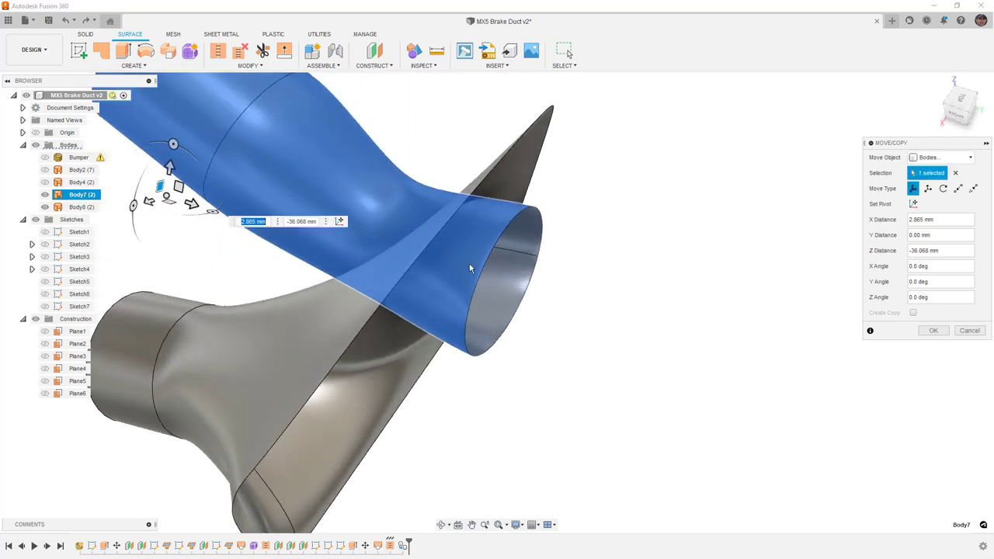
Move the lofted tube body a further -16 mm or so in Y and about -2 mm in Z.
left_click_drag(181, 185, 172, 183)
left_click_drag(153, 180, 155, 178)
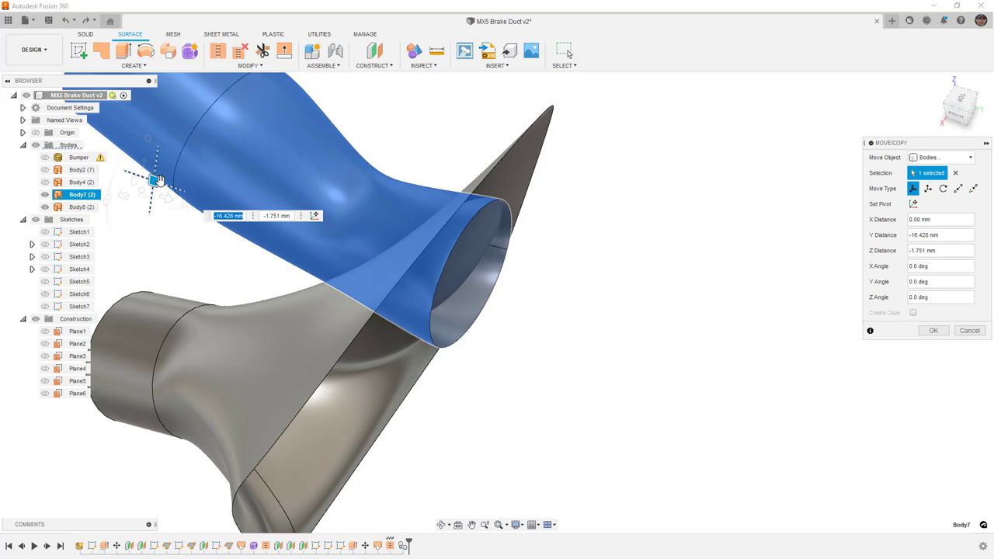
left_click(933, 329)
Trim off the part of the repositioned tube that protrudes in front of the duct, using the duct body as trim tool.
middle_click_drag(641, 339, 619, 295, "shift")
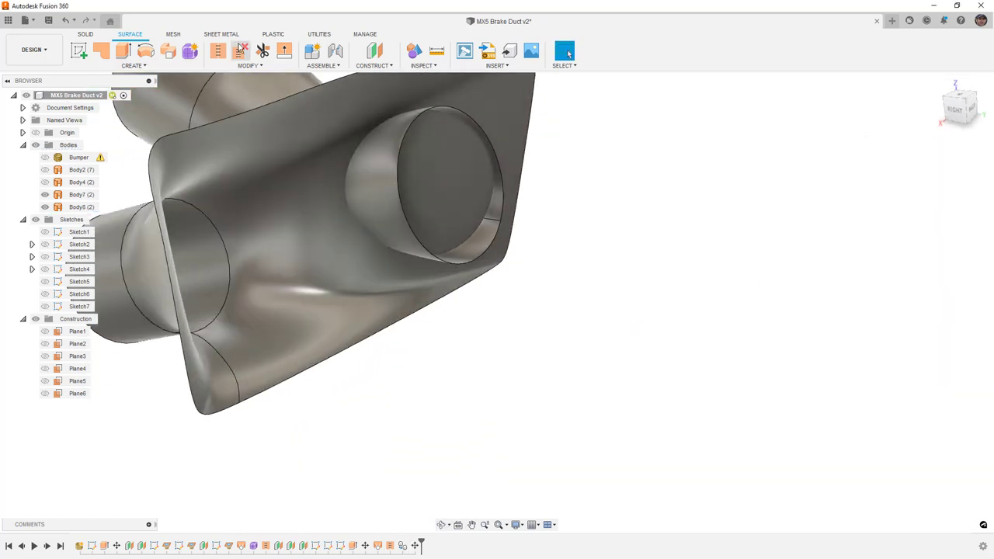
left_click(217, 50)
left_click(262, 51)
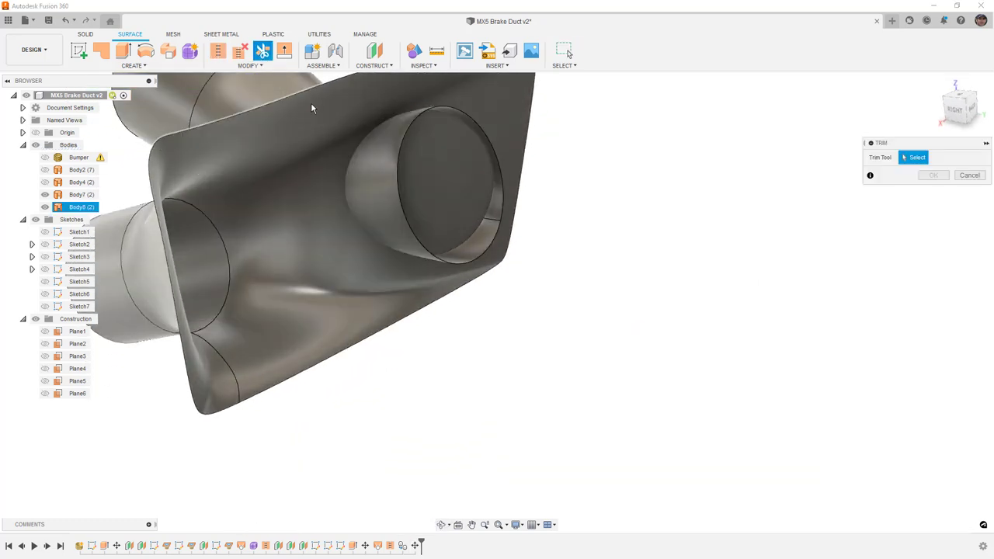
left_click(441, 139)
left_click(492, 238)
left_click(933, 175)
key("Return")
Trim the duct face inside the repositioned tube's opening, using the tube body as trim tool.
middle_click_drag(654, 169, 317, 211, "shift")
left_click(317, 211)
left_click(510, 308)
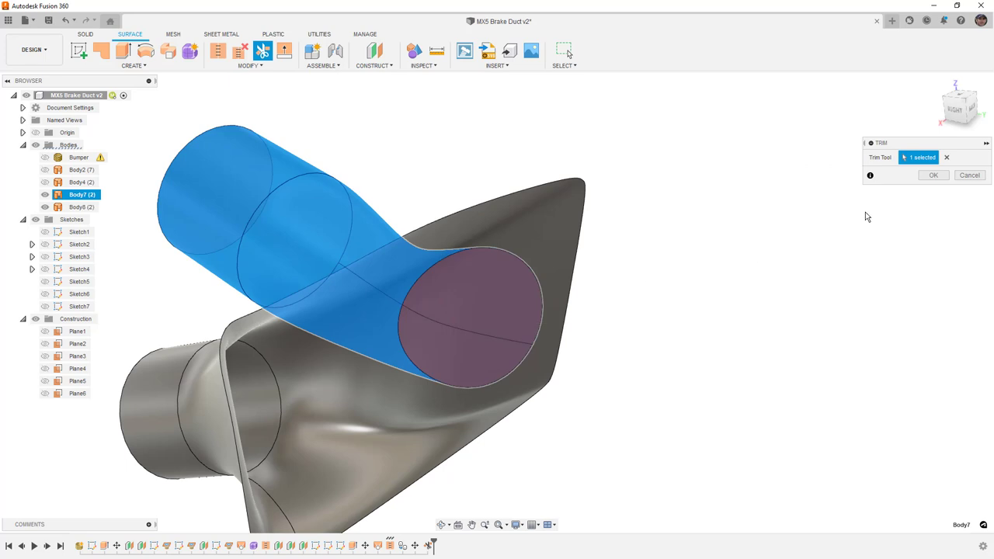
left_click(933, 175)
Stitch the repositioned tube and the duct body together at 0.10 mm tolerance.
left_click(219, 50)
left_click(332, 216)
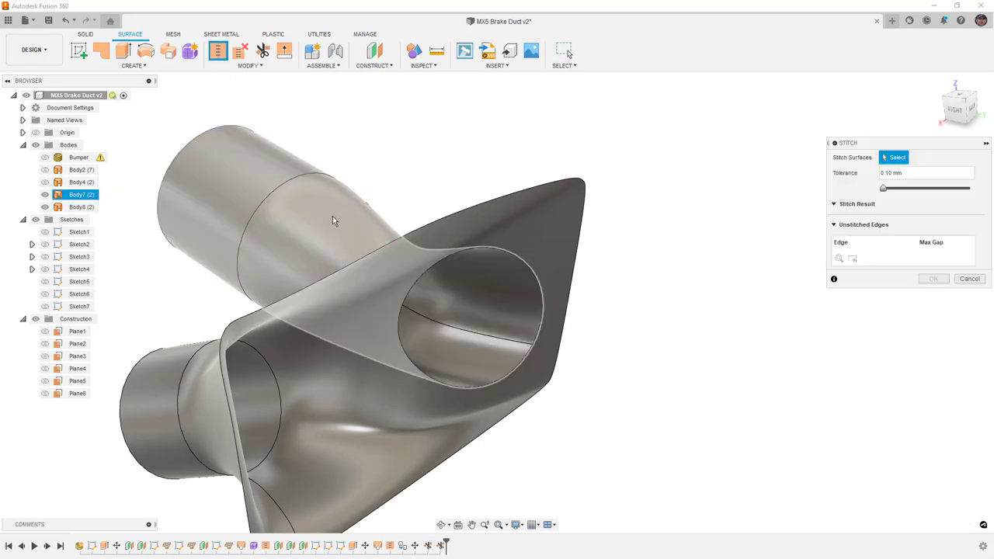
left_click(513, 229)
left_click(934, 367)
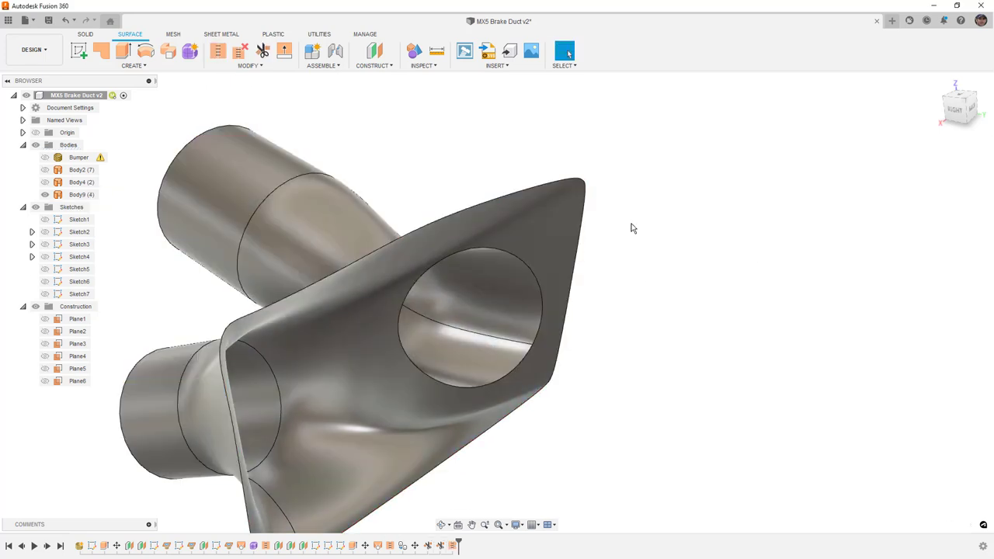
Try a 10 mm constant-radius fillet on the edge where the repositioned tube meets the duct face.
left_click(249, 65)
left_click(247, 91)
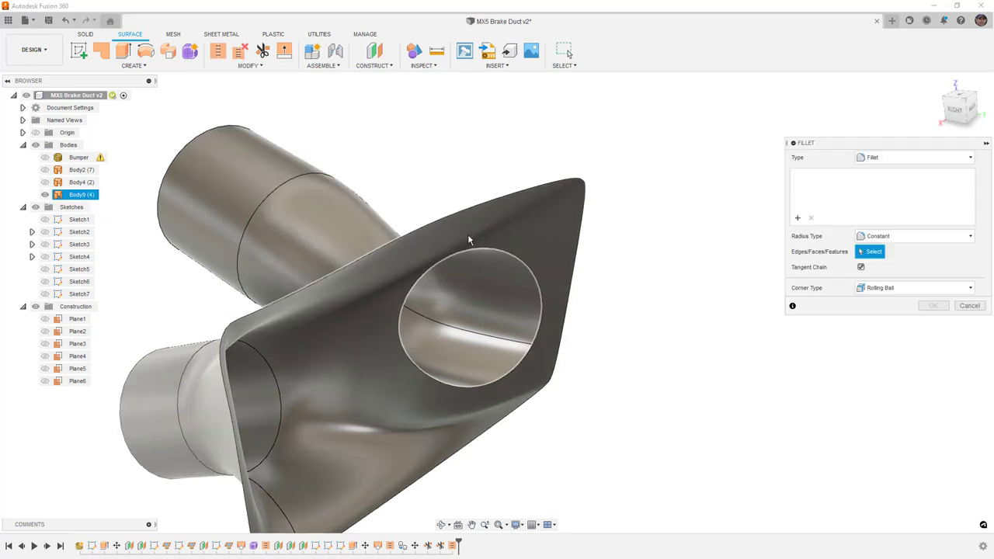
left_click(466, 241)
type("10")
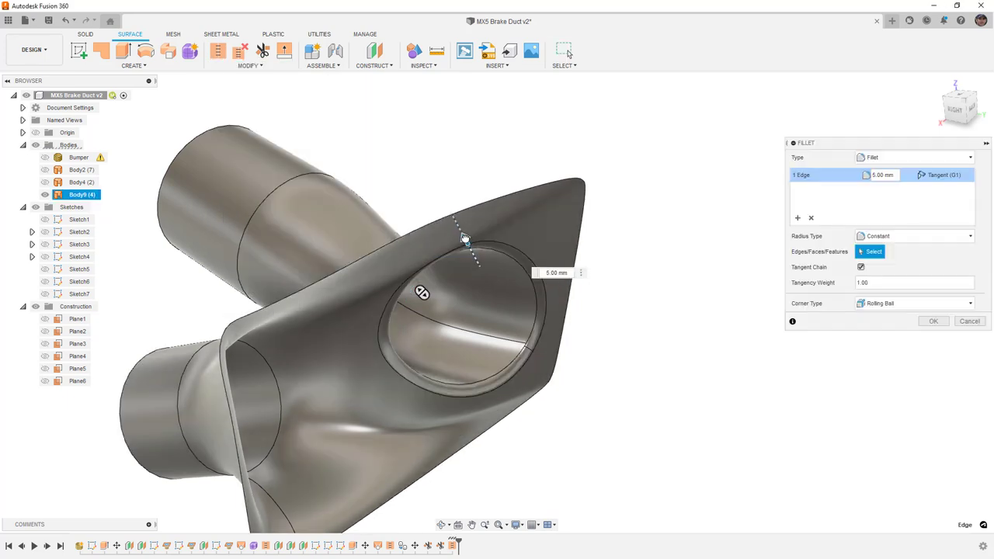
middle_click_drag(483, 294, 427, 346, "shift")
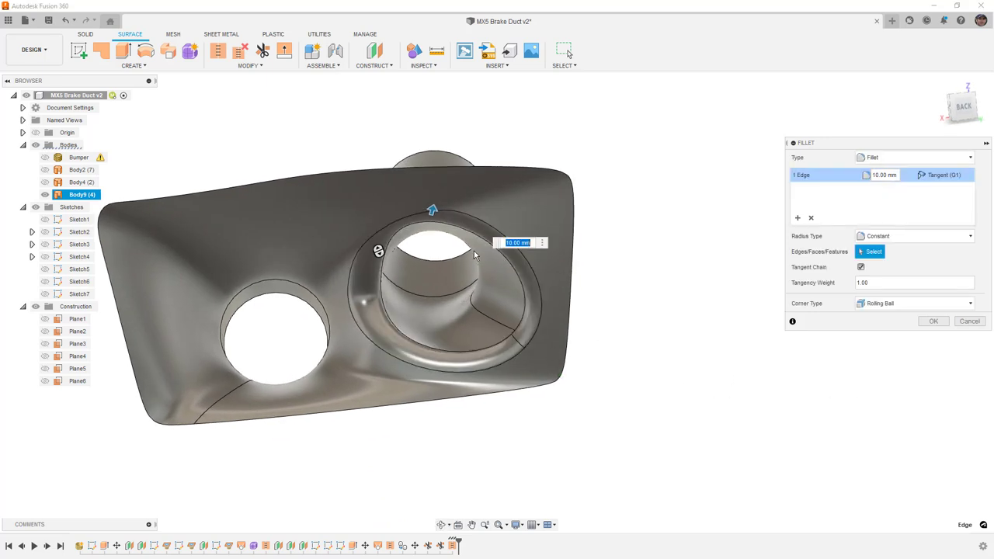
left_click(968, 320)
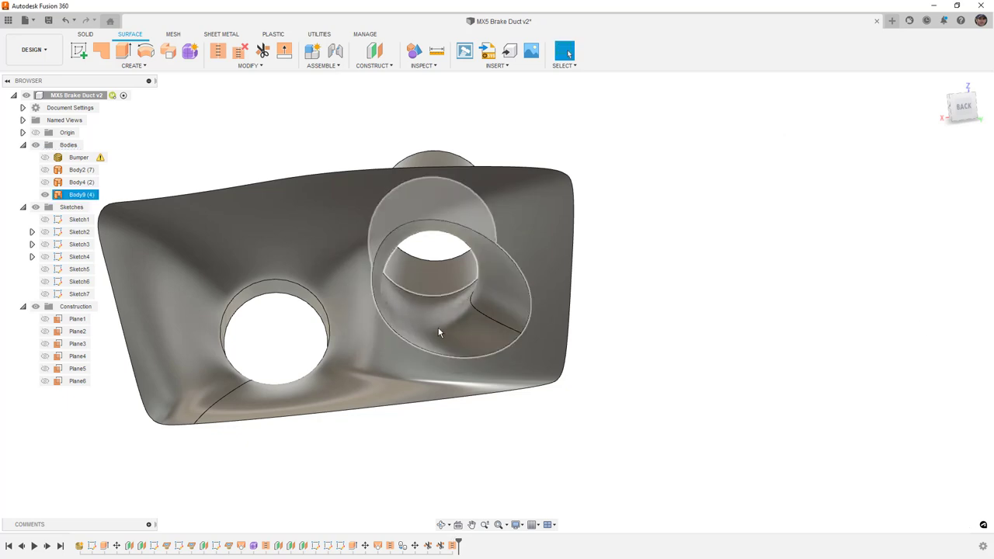
Delete the latest stitch feature so that the tube and duct are separate bodies.
middle_click_drag(440, 332, 466, 399, "shift")
left_click(453, 545)
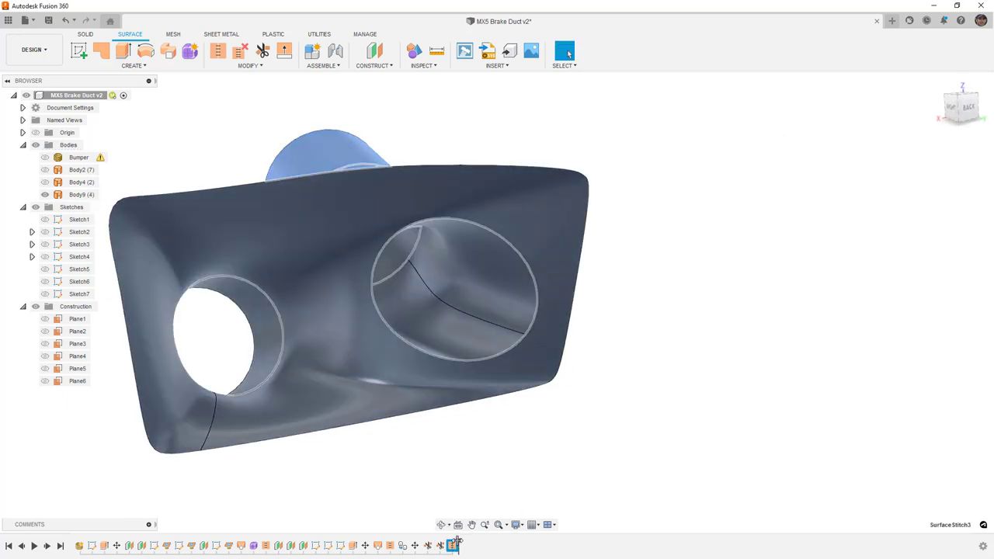
key("Delete")
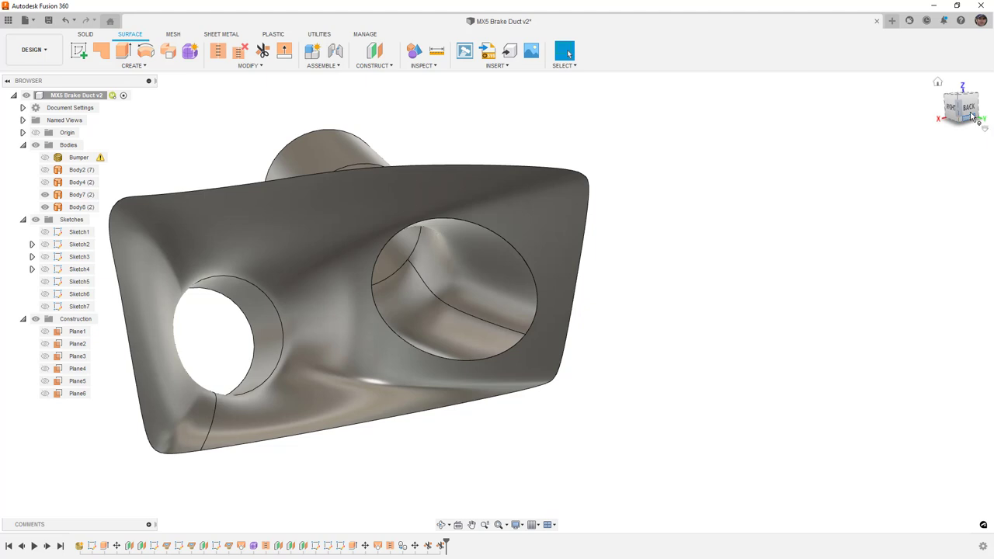
Create a sketch on the origin plane parallel to the back view of the duct.
left_click(968, 110)
scroll(659, 355, "down", 3)
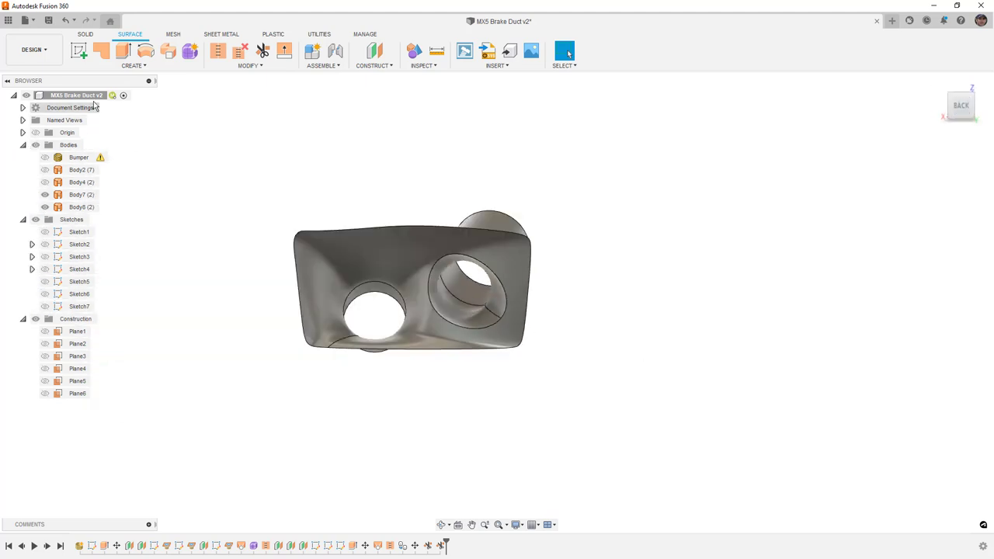
left_click(79, 51)
left_click(412, 480)
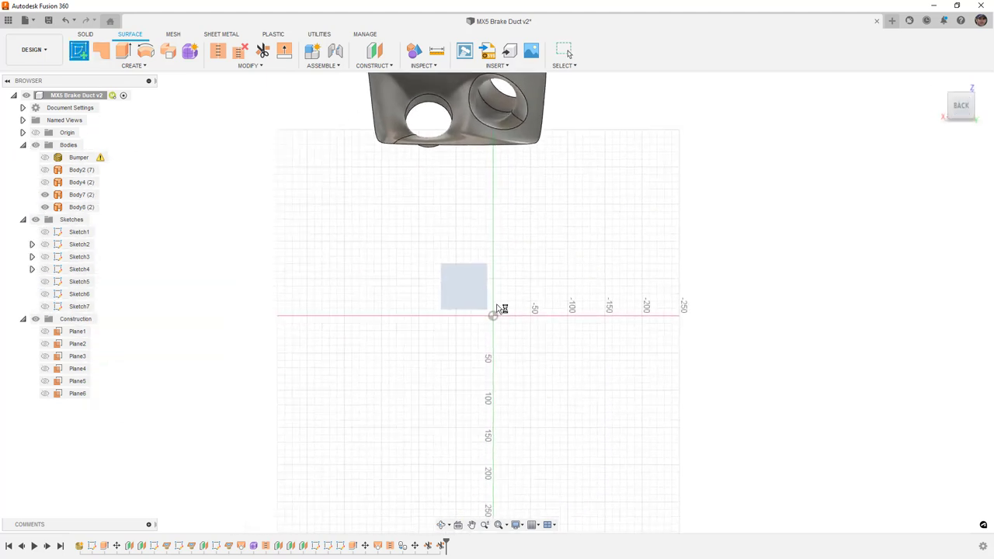
middle_click_drag(544, 222, 524, 361)
scroll(479, 228, "up", 4)
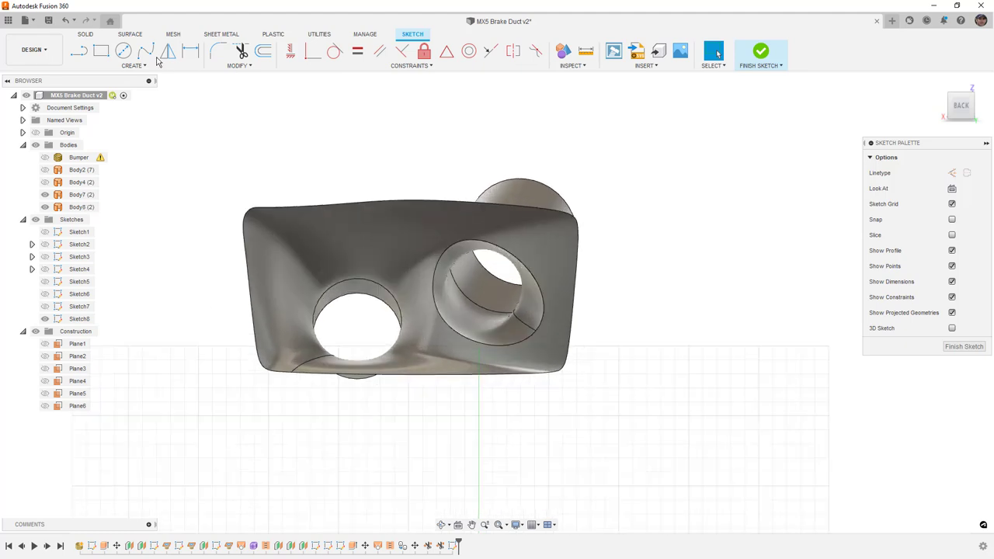
Sketch a closed fit point spline around the tilted tube's opening, just inside the duct's outer rim, and finish the sketch.
left_click(148, 54)
scroll(439, 246, "up", 1)
left_click(431, 225)
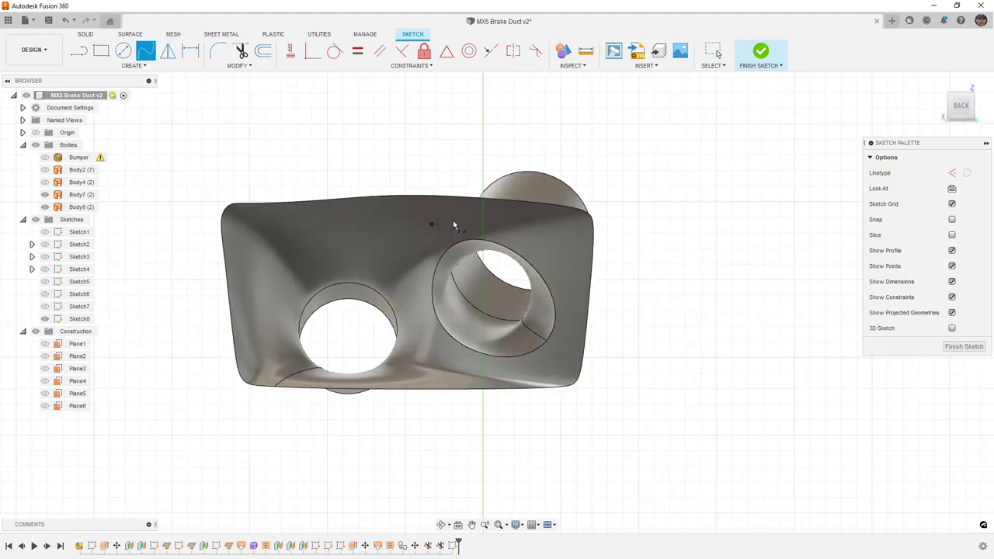
left_click(470, 220)
left_click(559, 232)
left_click(574, 309)
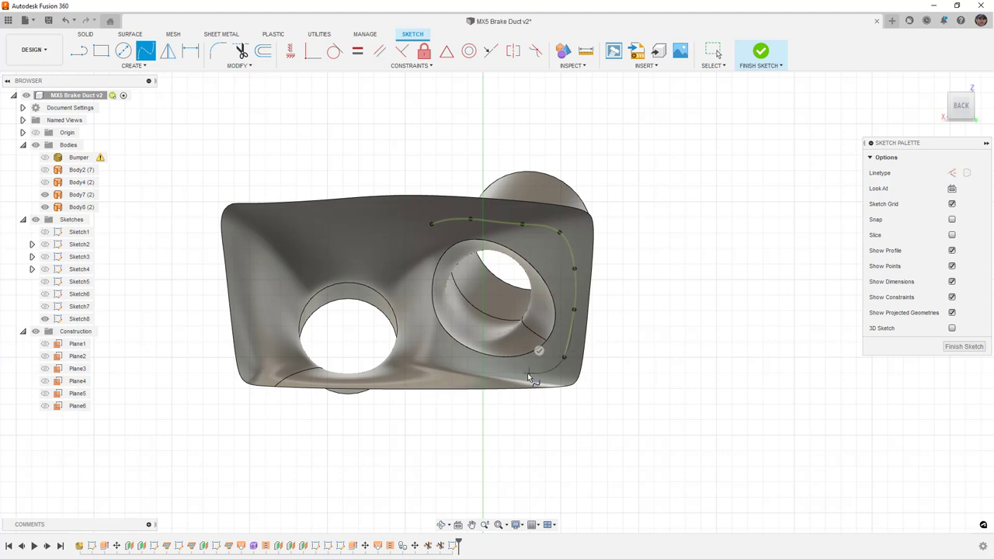
left_click(463, 369)
left_click(432, 225)
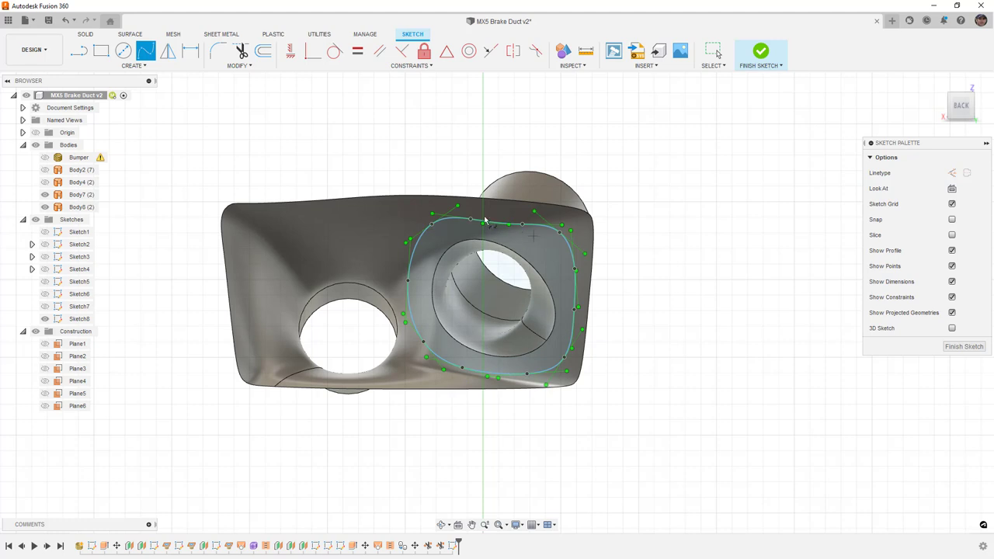
left_click(760, 51)
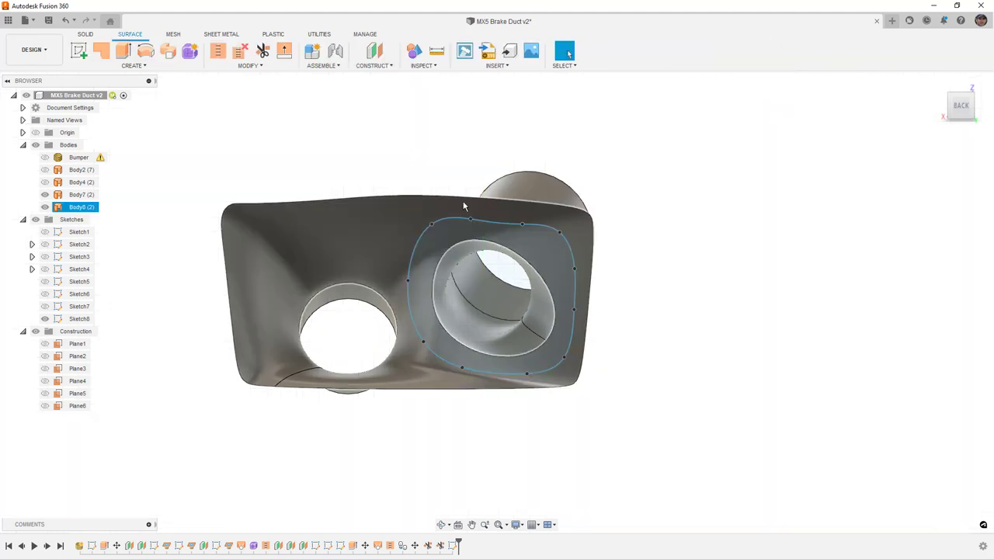
Trim away the duct surface inside the closed spline around the tilted tube and hide the spline sketch.
left_click(264, 68)
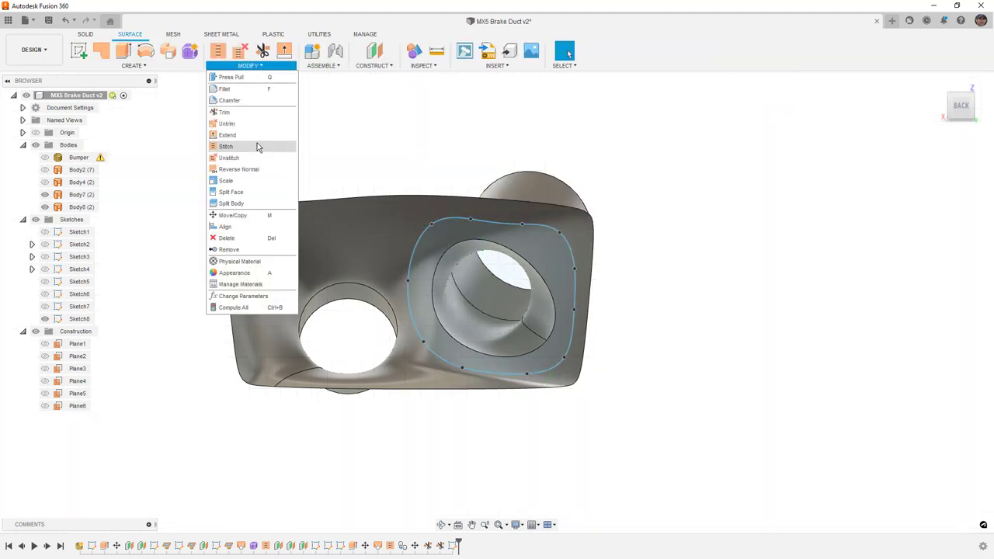
left_click(262, 51)
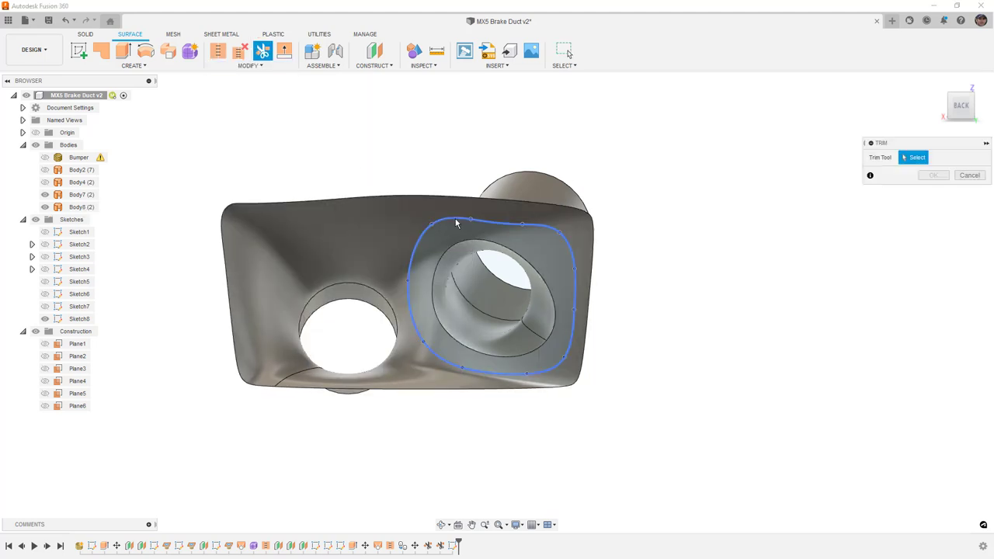
left_click(458, 233)
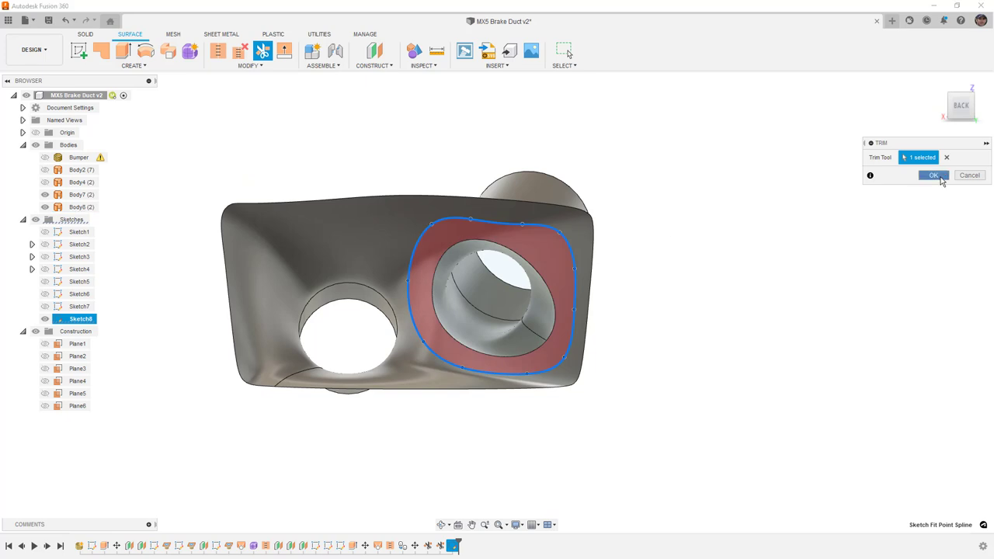
left_click(933, 175)
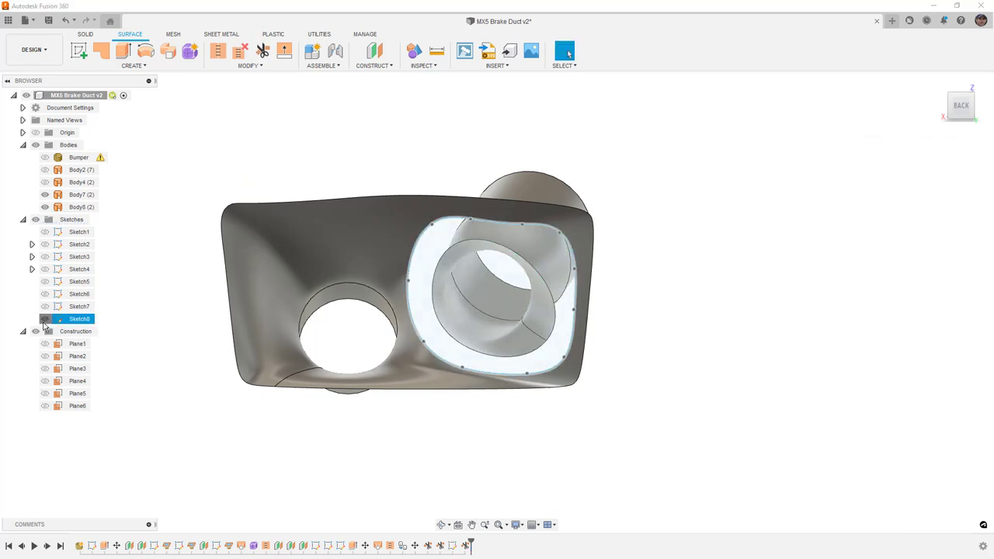
left_click(80, 207)
Move the tilted tube body away from the trimmed duct opening by -11.35 mm in Y and 3.686 mm in Z.
middle_click_drag(250, 323, 316, 345, "shift")
left_click(188, 319)
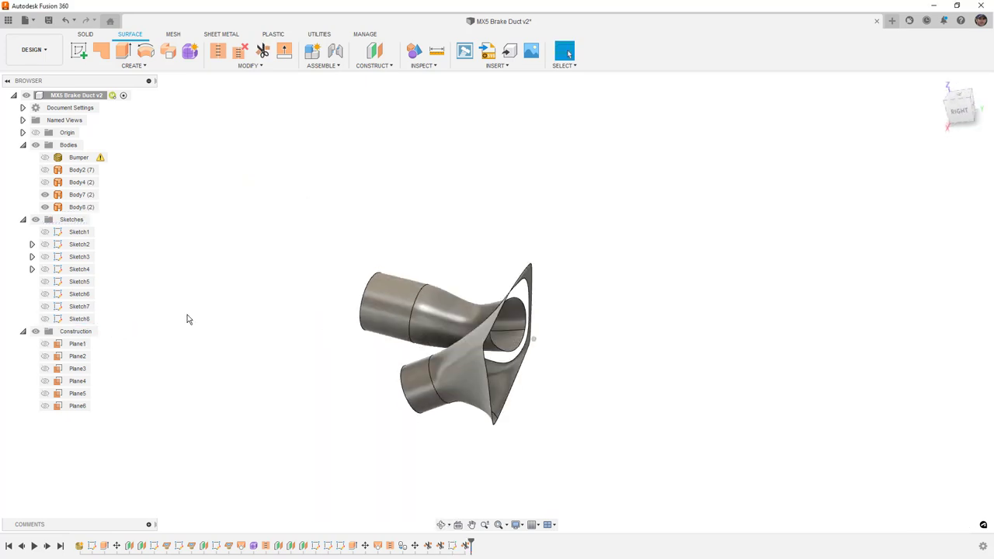
left_click(83, 208)
left_click(81, 206)
left_click(81, 194)
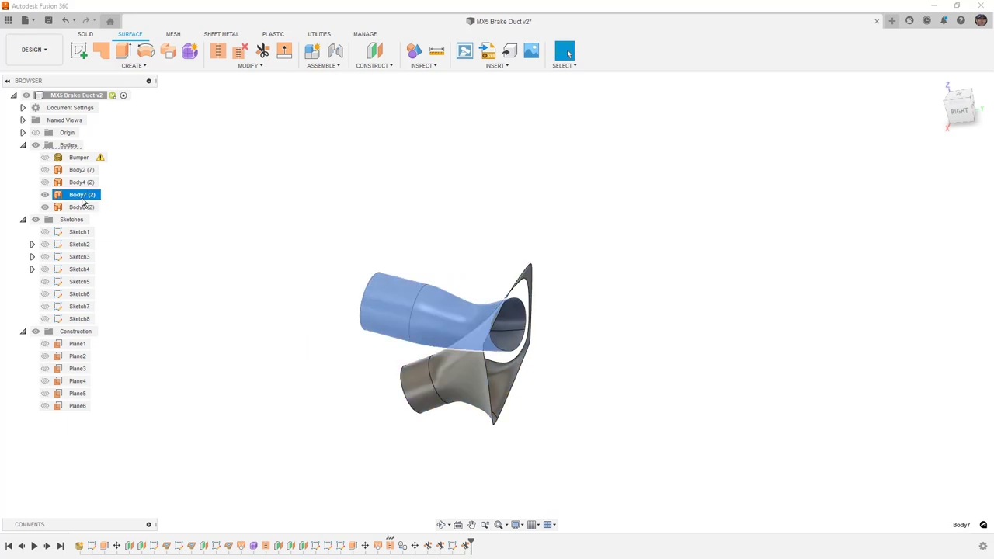
key("m")
scroll(412, 329, "up", 1)
left_click_drag(392, 332, 383, 330)
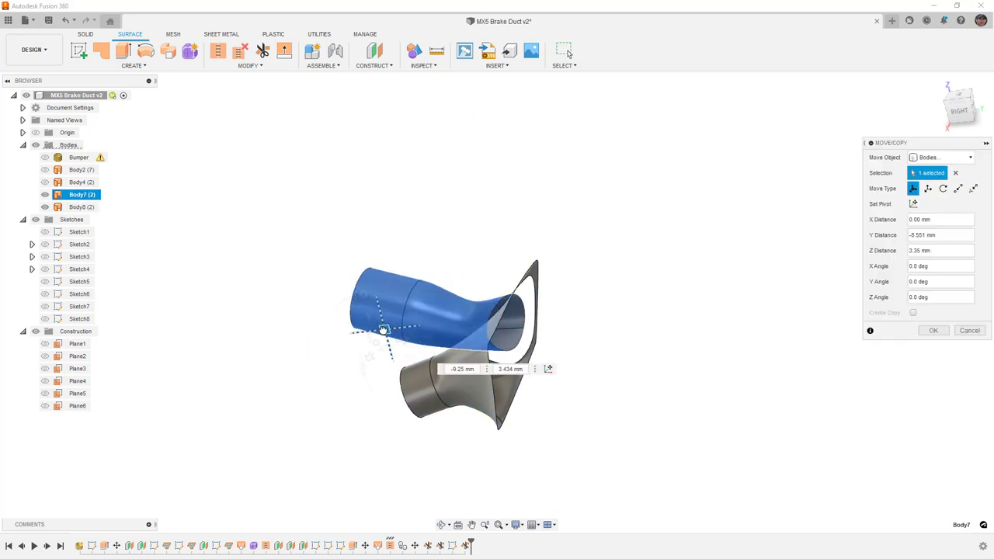
left_click(932, 330)
Loft a new surface body from the tube's end edge to the trimmed duct opening, with Tangent (G1) at both profiles.
left_click(132, 65)
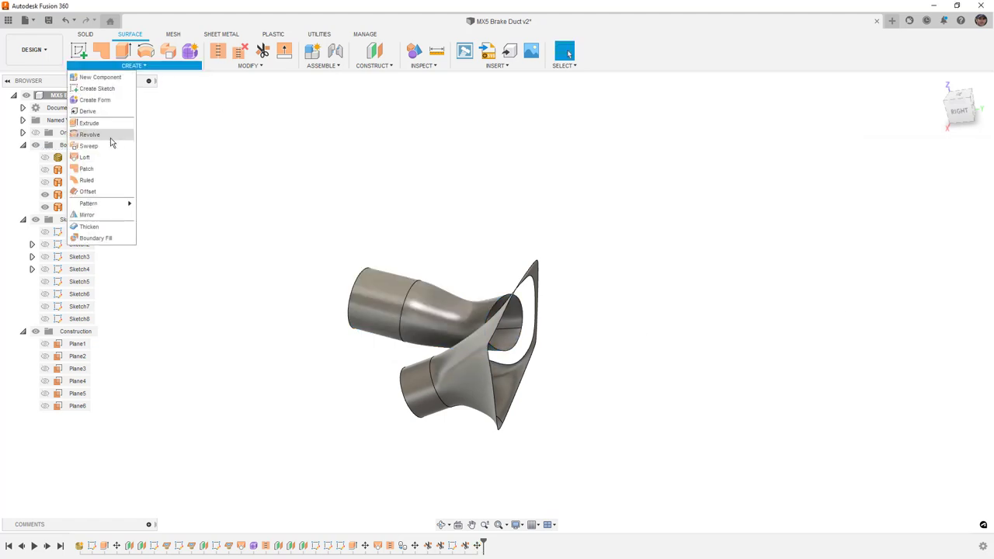
left_click(142, 139)
left_click(516, 302)
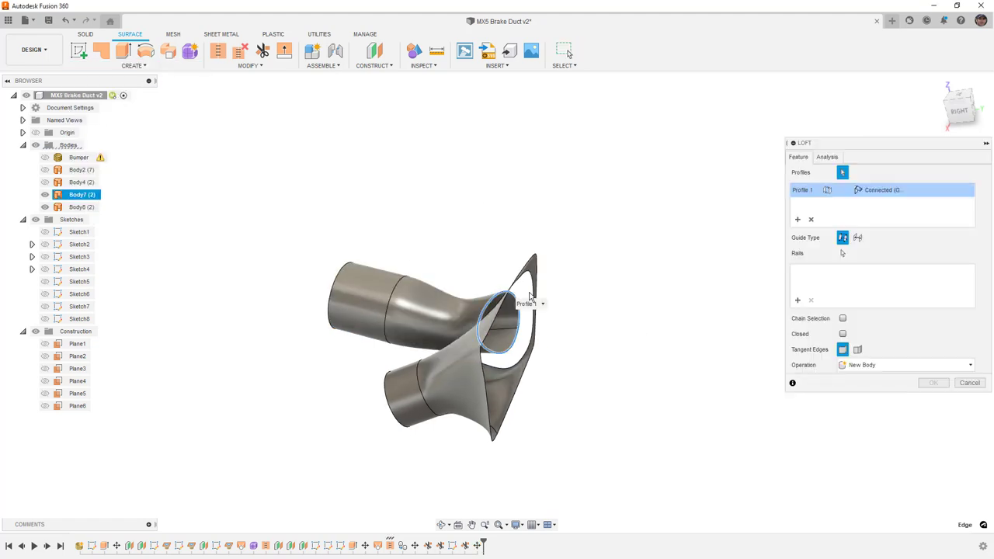
left_click(535, 315)
middle_click_drag(536, 315, 586, 357, "shift")
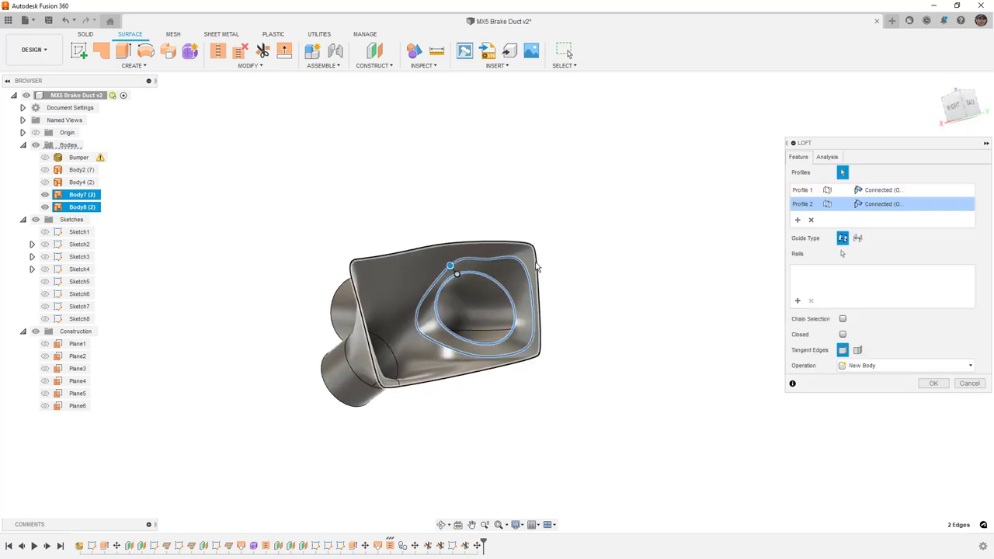
left_click(884, 204)
left_click(882, 229)
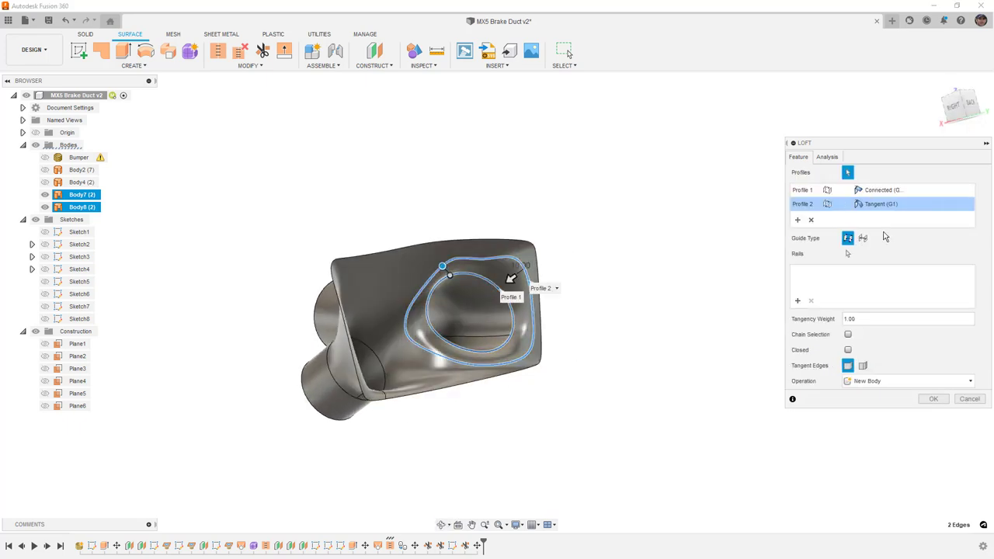
left_click(884, 191)
left_click(886, 216)
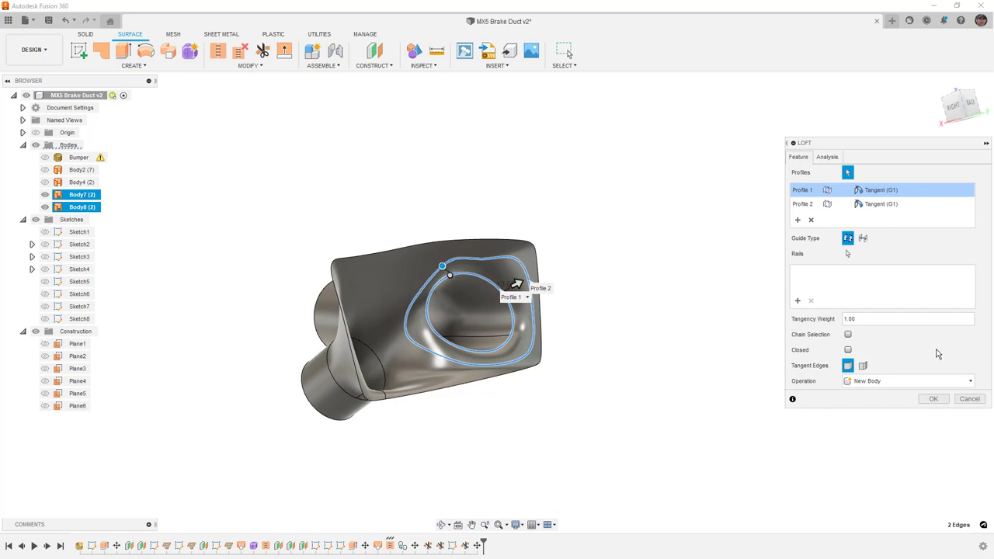
left_click(935, 399)
Stitch the duct, the tangent loft and the tilted tube into a new body at 0.10 mm tolerance.
left_click(217, 51)
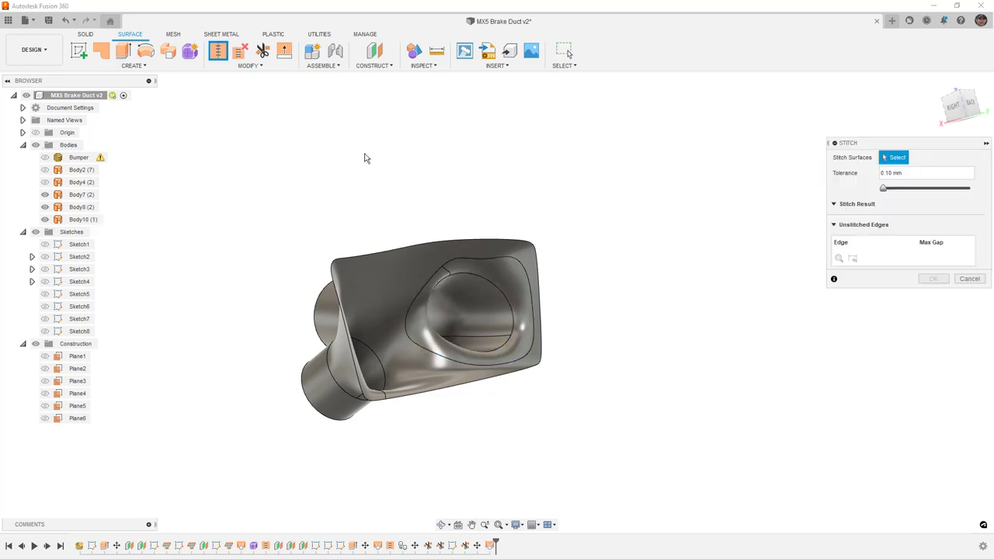
left_click(404, 237)
left_click(414, 287)
left_click(495, 275)
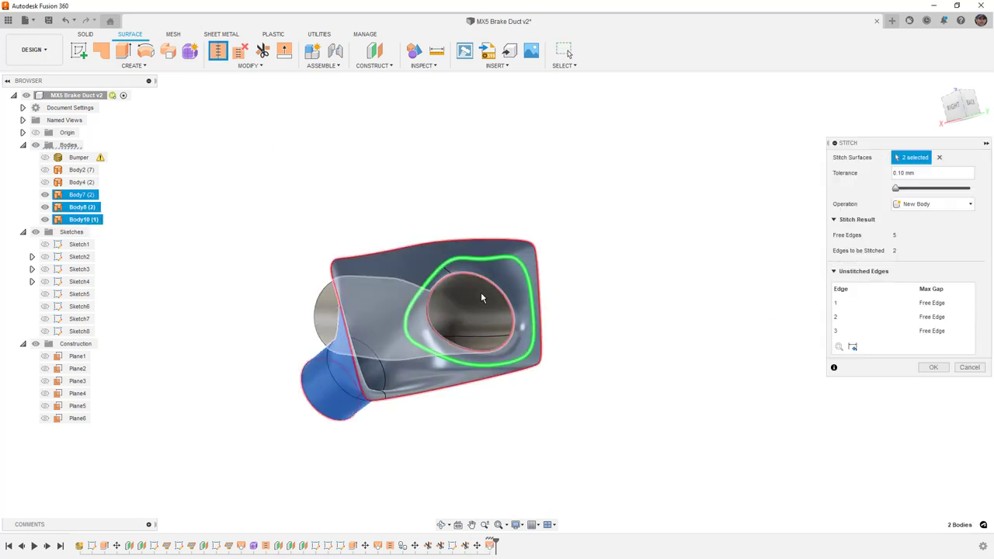
left_click(931, 368)
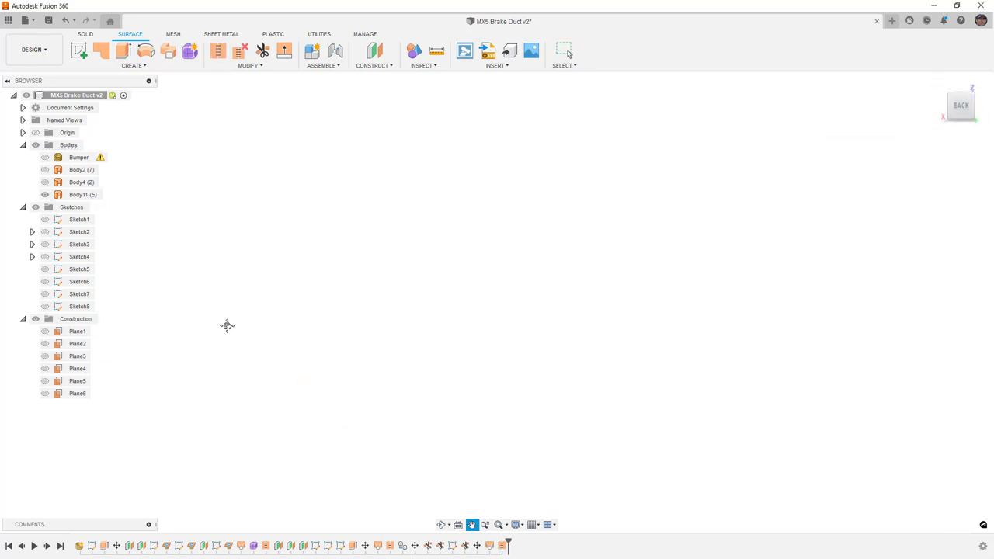
Switch the display to shaded without edges and show the scanned bumper body around the duct.
scroll(490, 297, "down", 5)
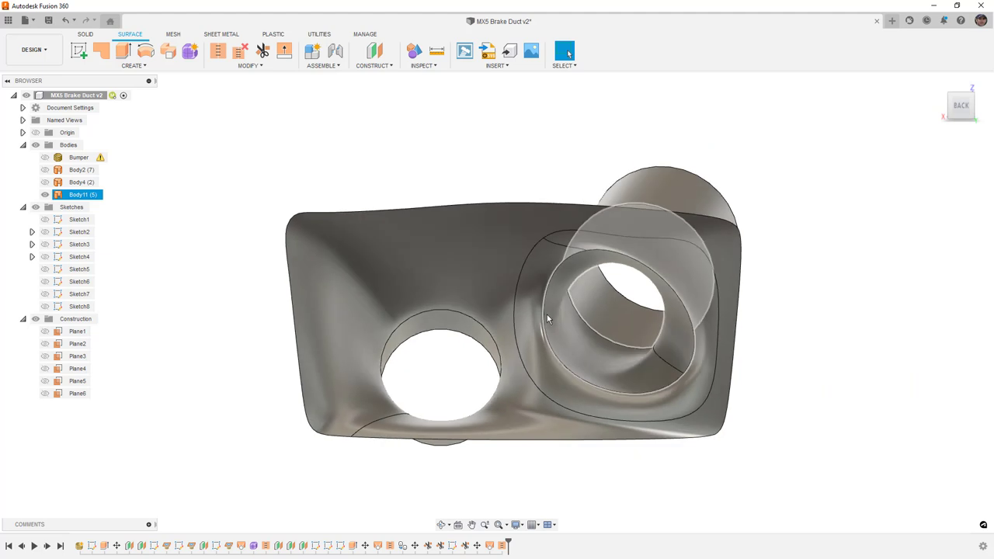
key("ctrl+4")
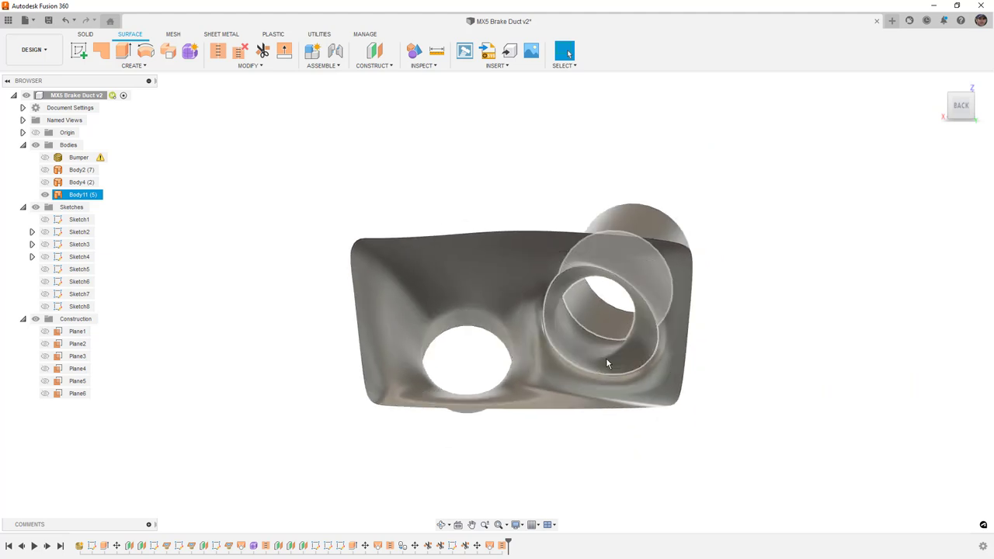
left_click(48, 157)
left_click(45, 158)
scroll(427, 297, "down", 5)
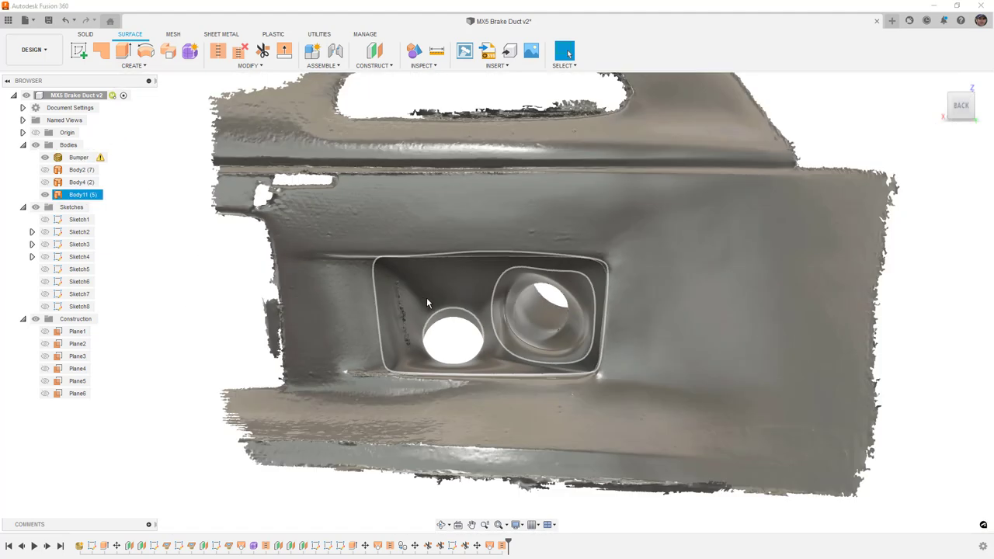
Examine the blended tube transition, both duct openings and how the duct rim fits the bumper opening.
scroll(466, 333, "up", 5)
left_click(445, 322)
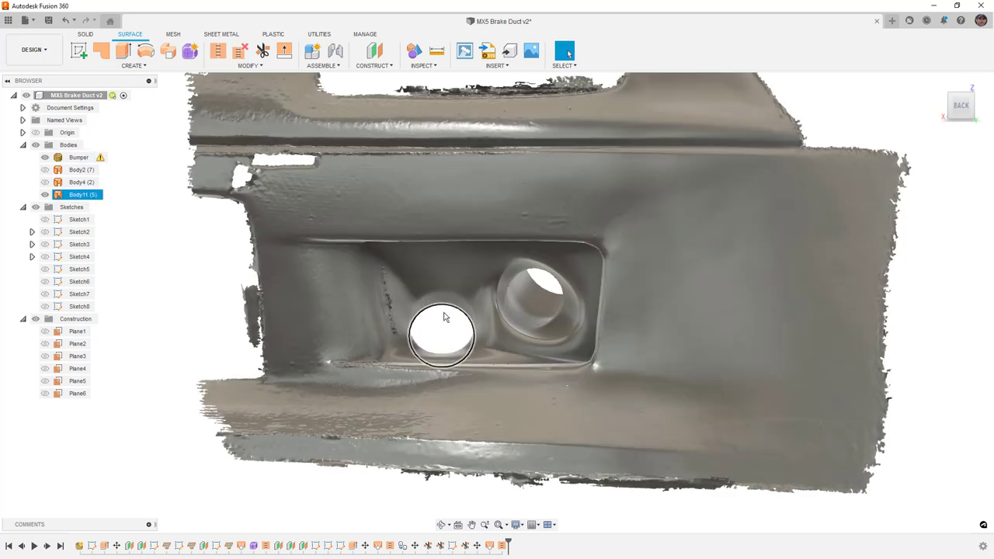
left_click(444, 318)
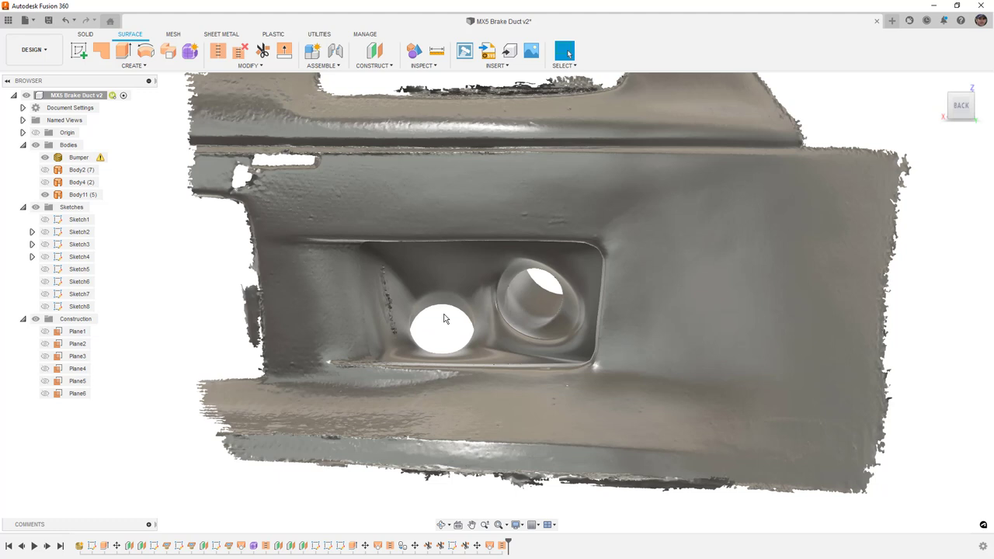
left_click(546, 314)
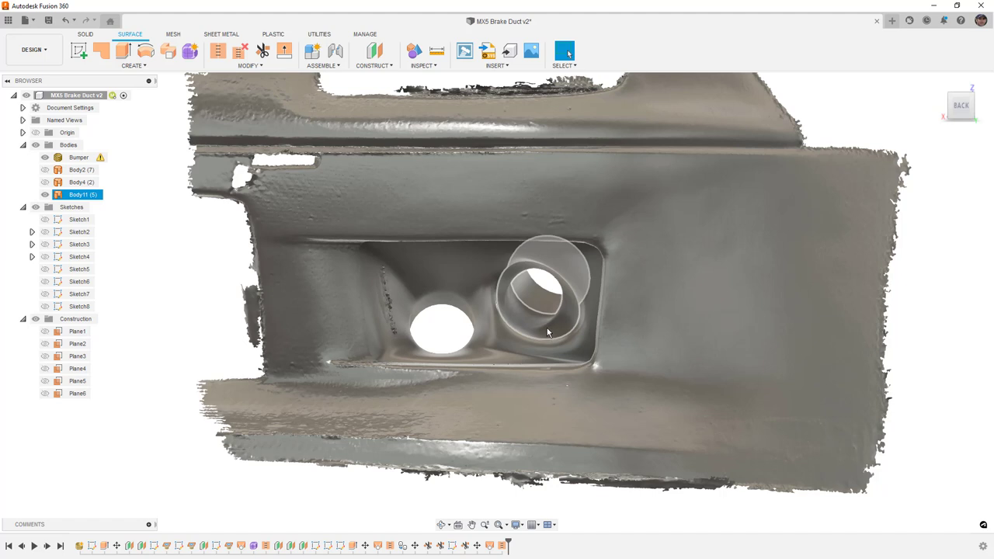
scroll(503, 286, "up", 3)
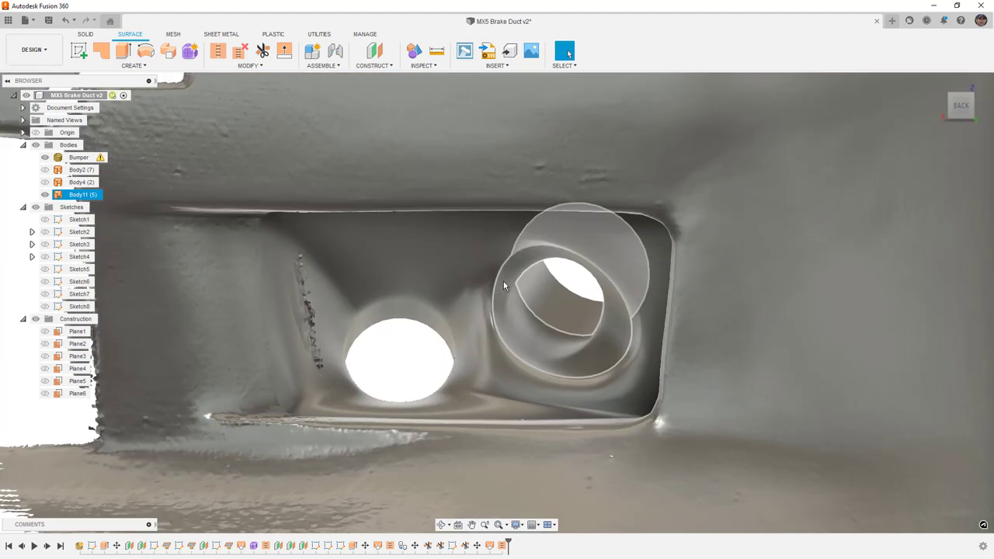
scroll(503, 284, "up", 3)
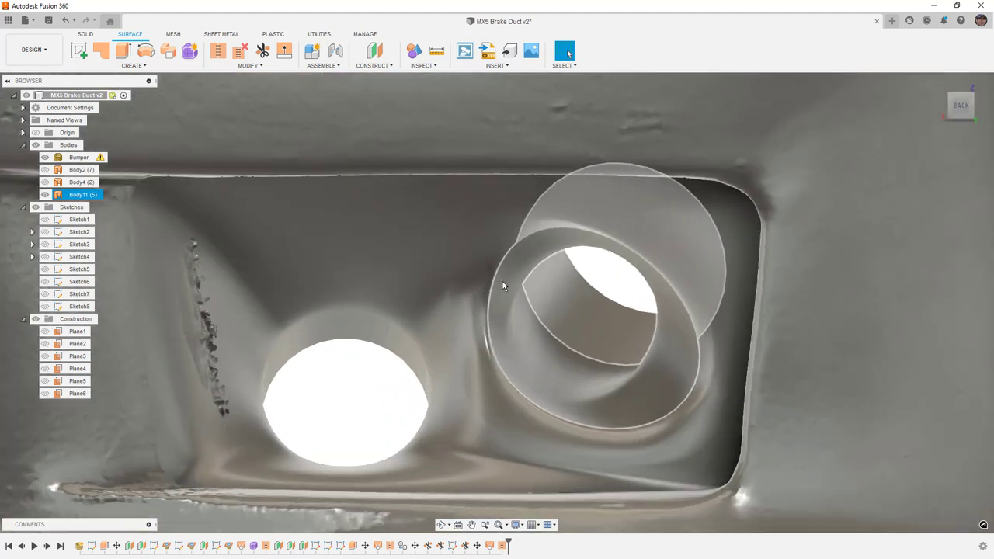
scroll(724, 343, "down", 5)
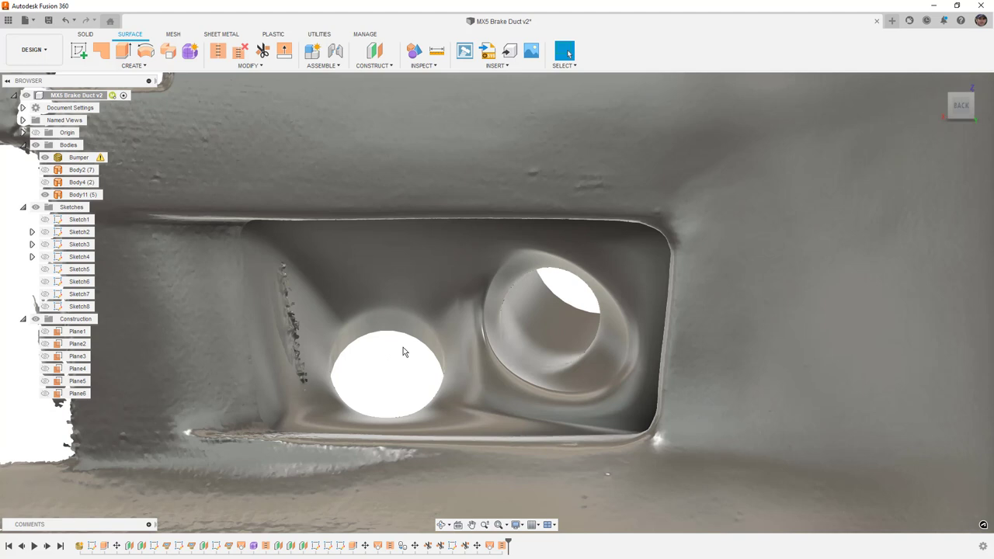
left_click(456, 214)
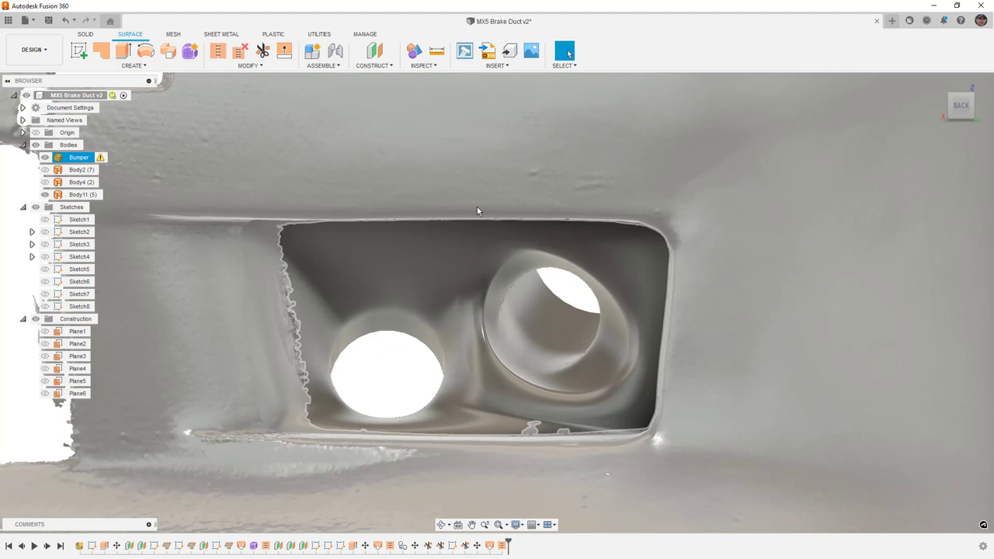
left_click(477, 329)
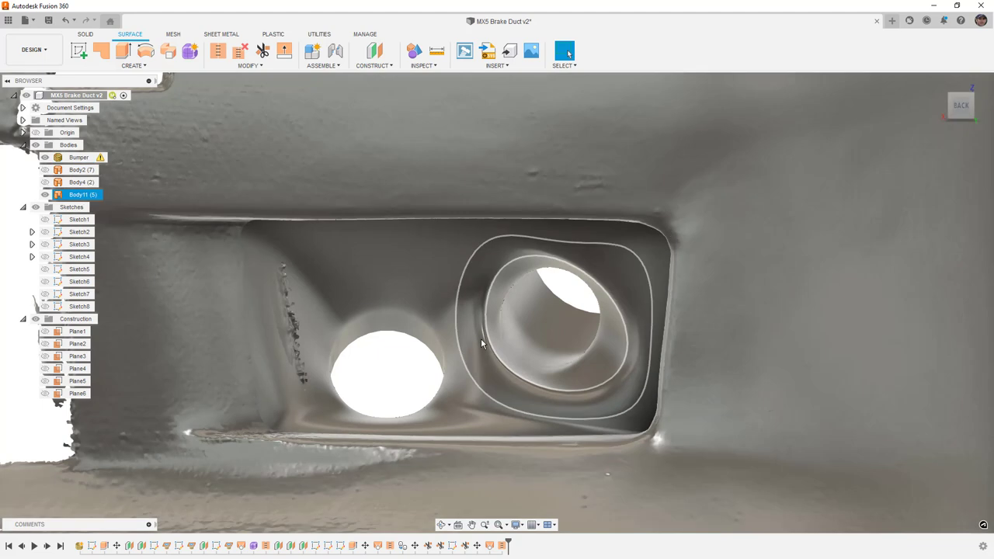
scroll(478, 329, "down", 5)
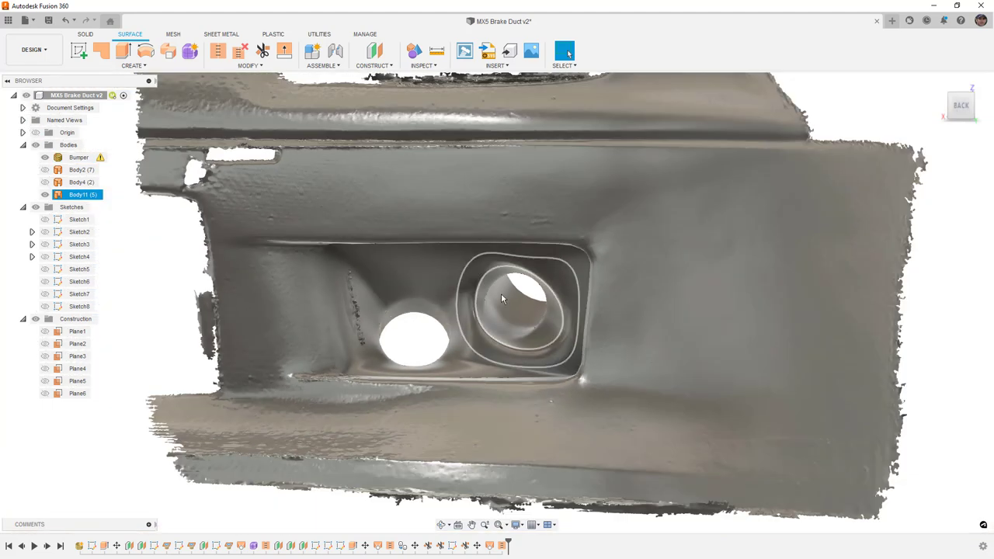
left_click(581, 380)
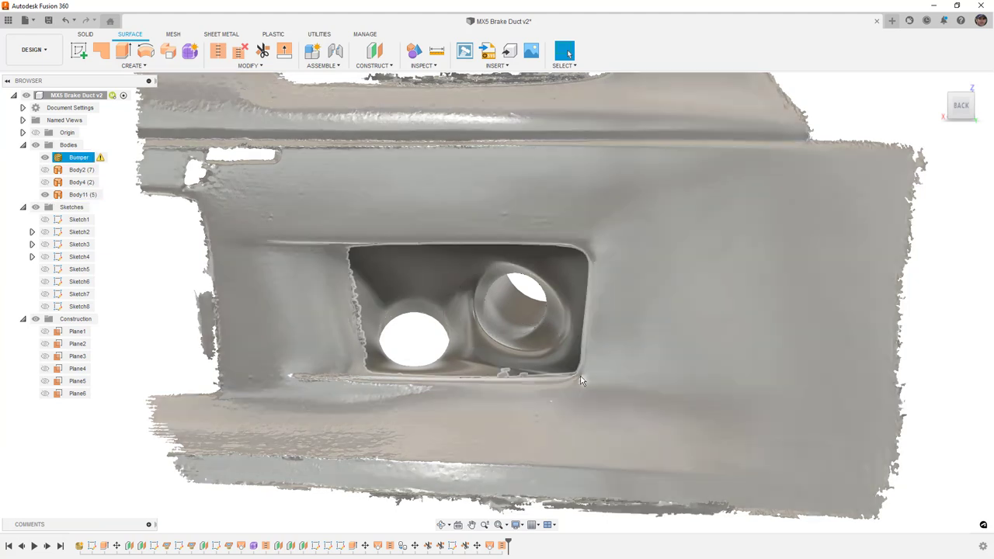
left_click(510, 383)
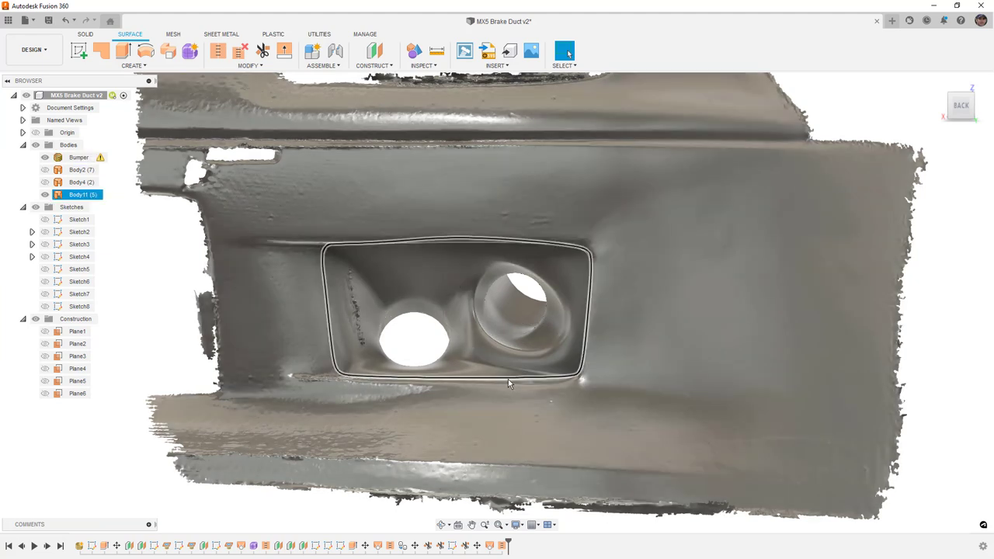
Switch the display back to shaded with visible edges, with the whole bumper and duct in view.
left_click(454, 342)
left_click(175, 289)
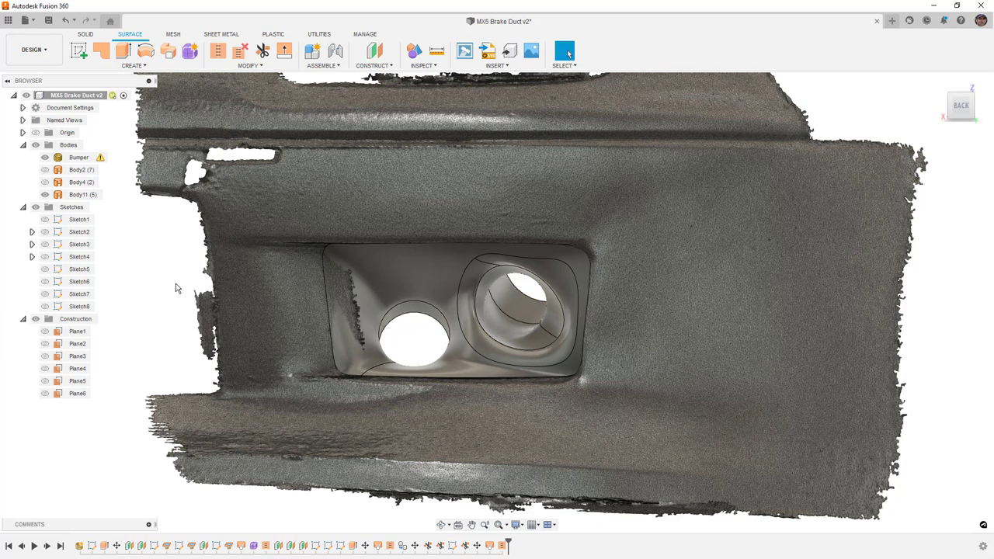
scroll(521, 292, "down", 5)
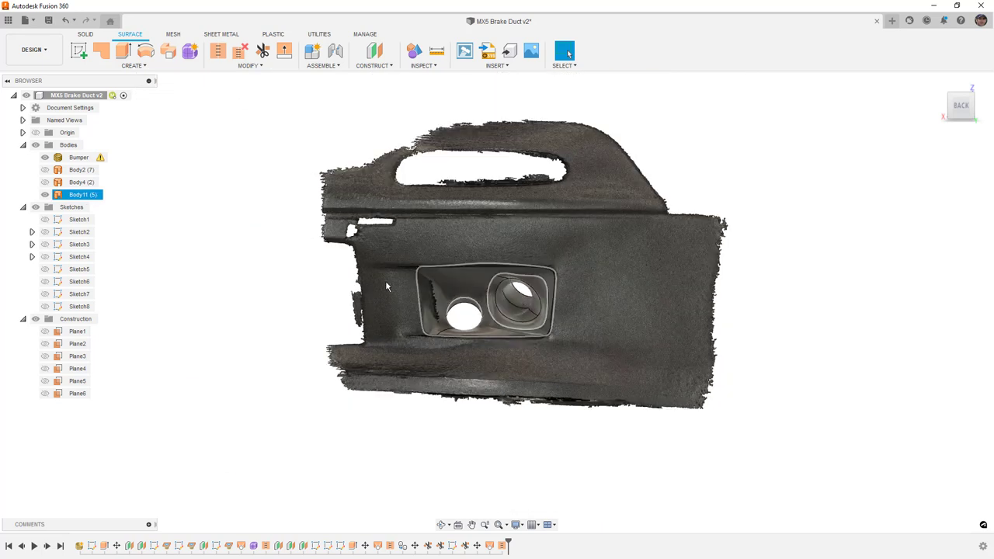
Mirror the stitched two-tube duct body about the origin YZ plane as a new body.
mouse_move(101, 160)
left_click(171, 66)
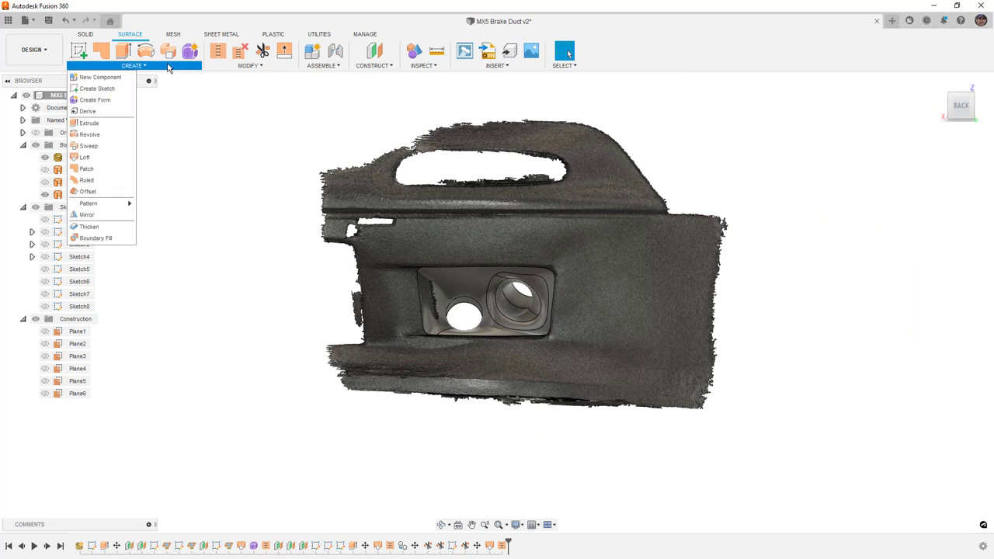
left_click(89, 215)
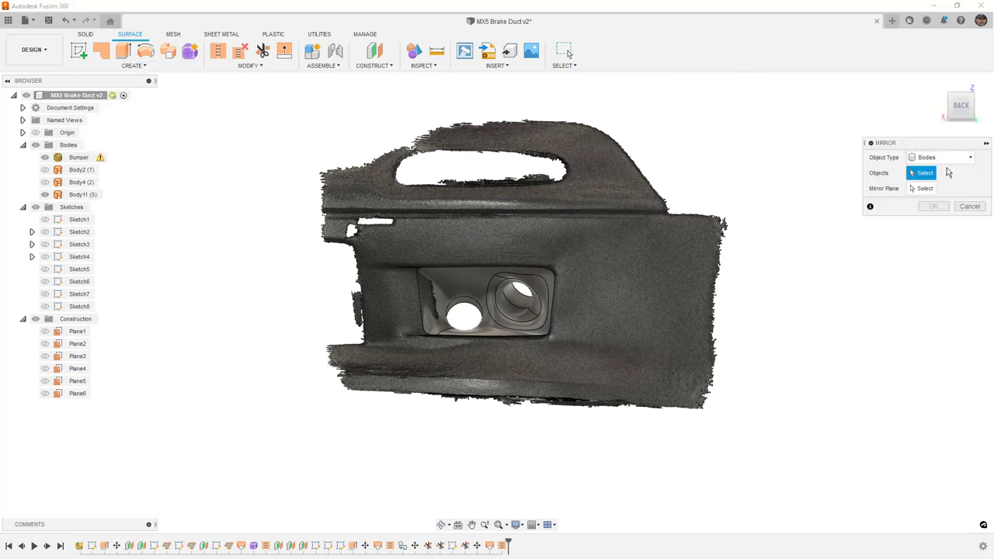
left_click(512, 295)
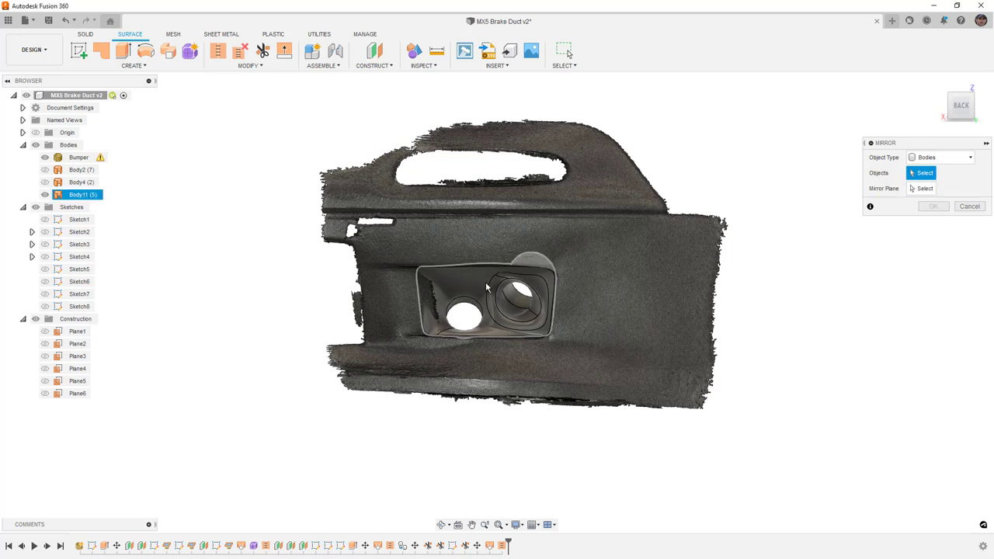
left_click(931, 191)
middle_click_drag(701, 202, 663, 197, "shift")
scroll(662, 202, "down", 5)
left_click(682, 303)
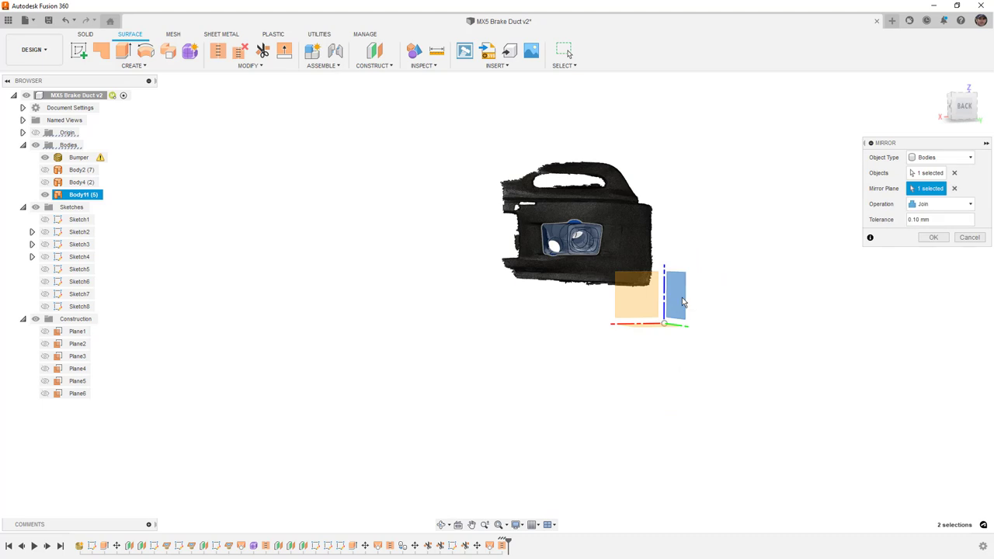
left_click(940, 203)
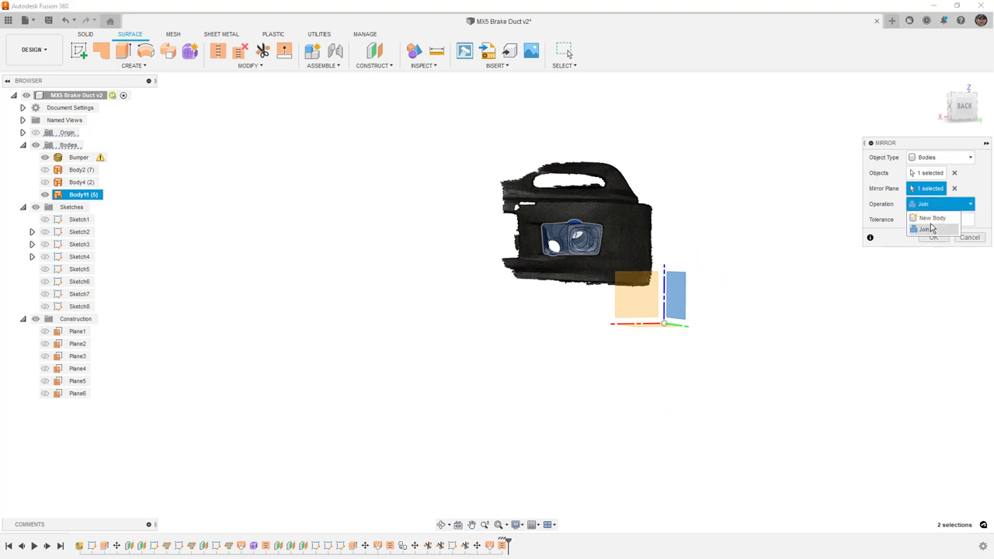
left_click(926, 227)
left_click(934, 222)
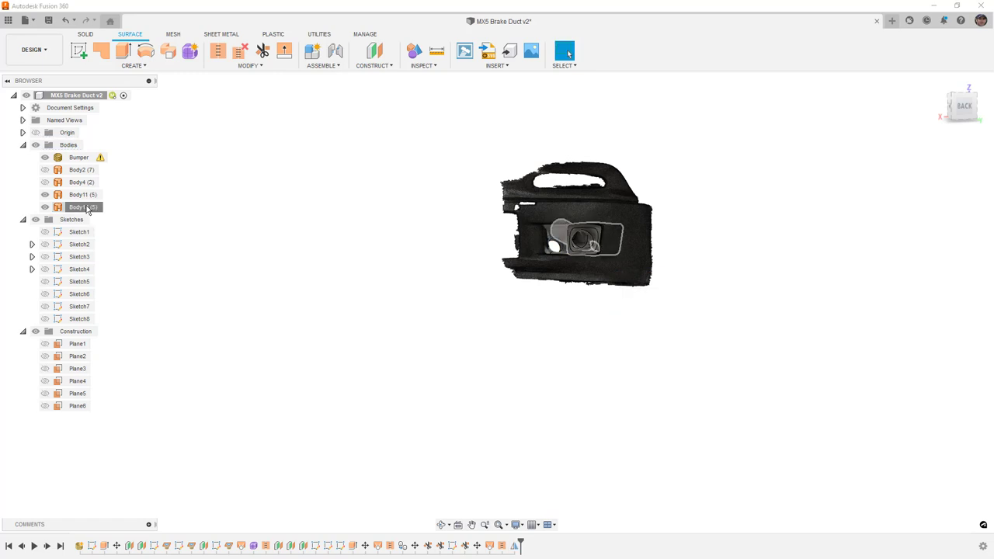
Move the mirrored duct body 900 mm along X, clear of the scanned bumper.
key("m")
left_click_drag(576, 256, 358, 258)
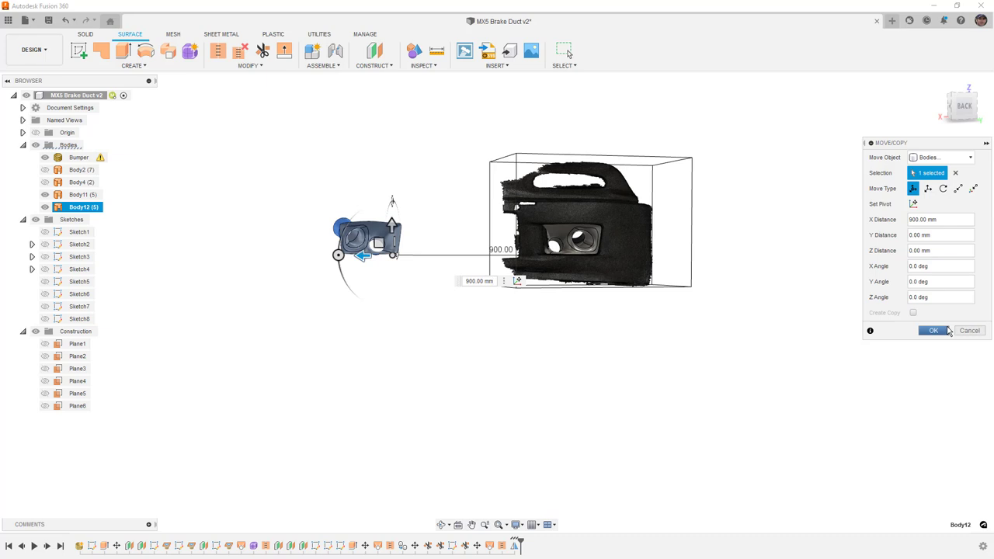
left_click(934, 330)
Show the single-tube duct Body4 in the bumper opening, hide Body11, and view both ducts from the back.
left_click(44, 182)
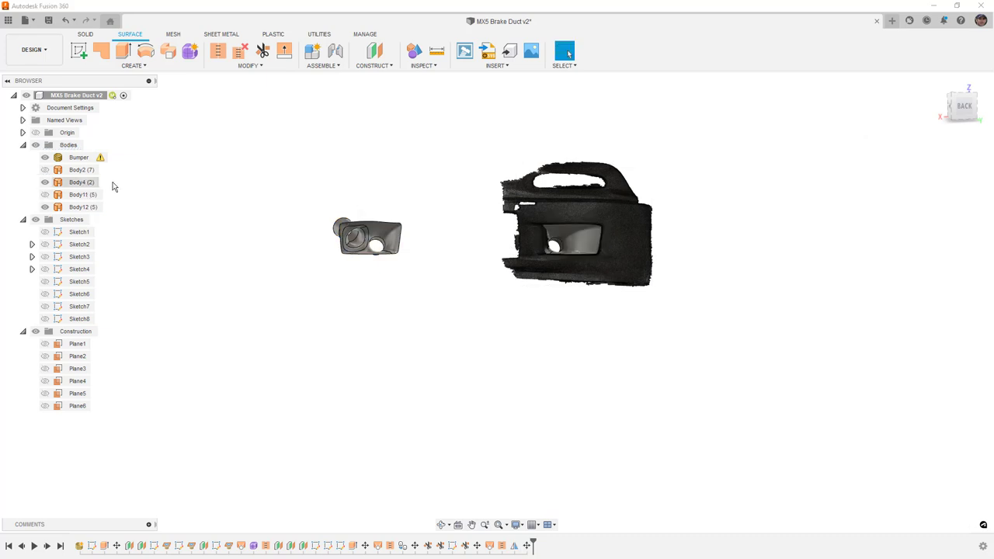
left_click(963, 107)
scroll(568, 257, "up", 4)
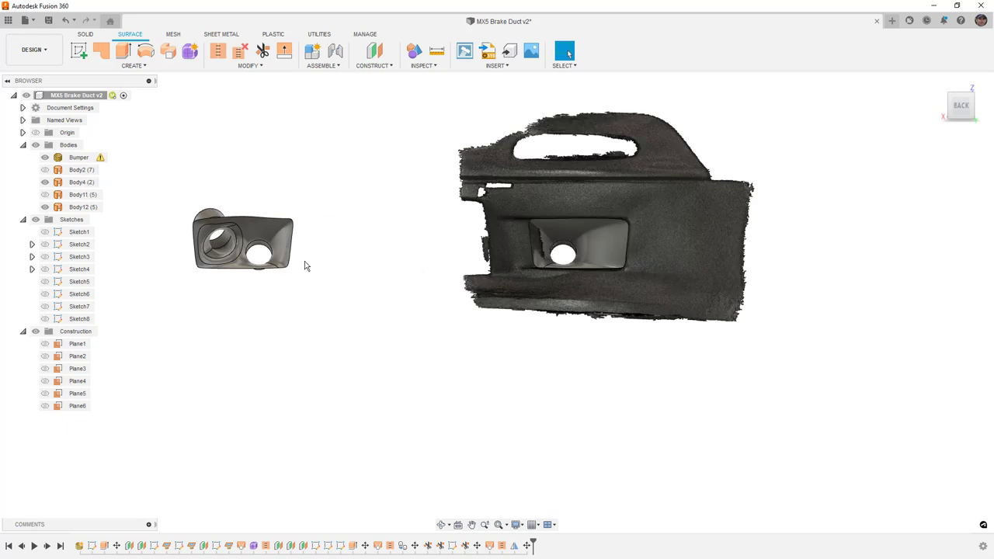
Examine the mirrored two-tube duct and compare it with the single-tube duct in the bumper.
scroll(260, 257, "up", 2)
scroll(259, 258, "up", 2)
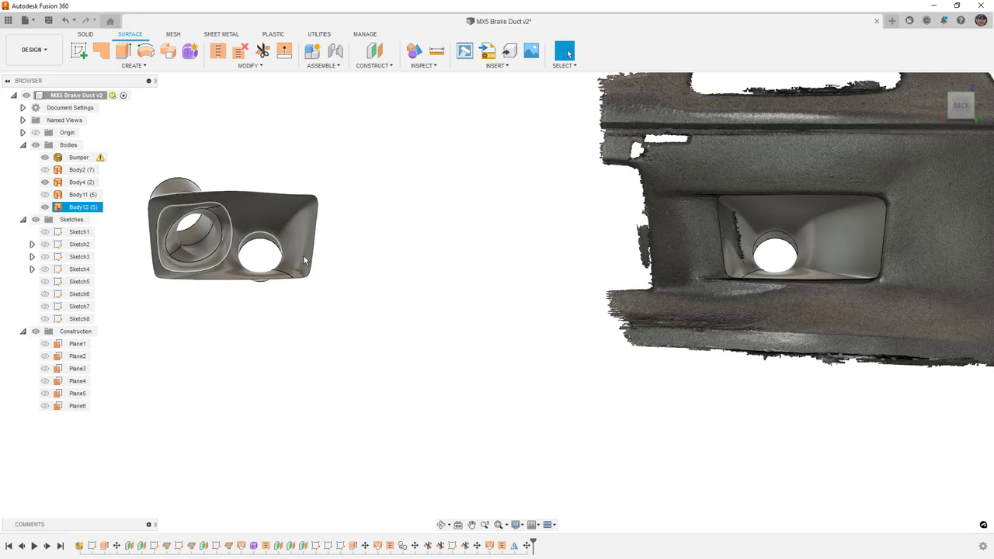
left_click(208, 259)
scroll(343, 233, "down", 2)
scroll(309, 239, "down", 2)
left_click(412, 269)
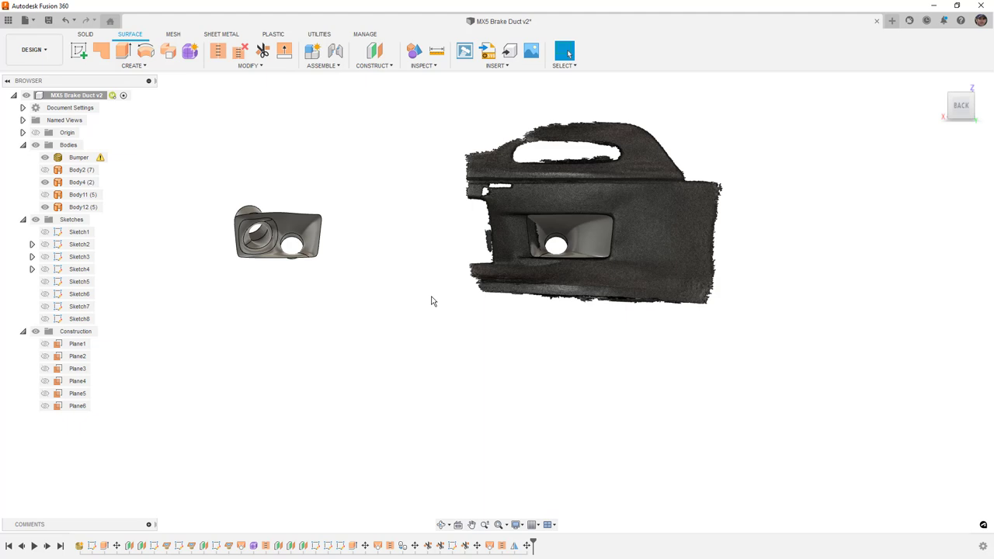
Examine how the single-tube duct's rim meets the scanned bumper opening, especially along its upper edge and ragged side.
left_click(472, 225)
scroll(496, 219, "up", 10)
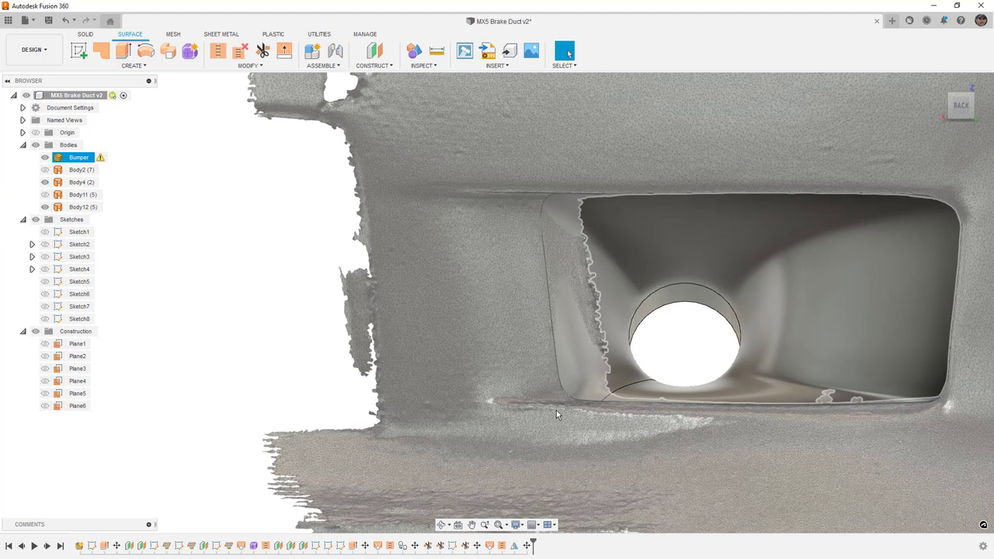
scroll(555, 414, "down", 10)
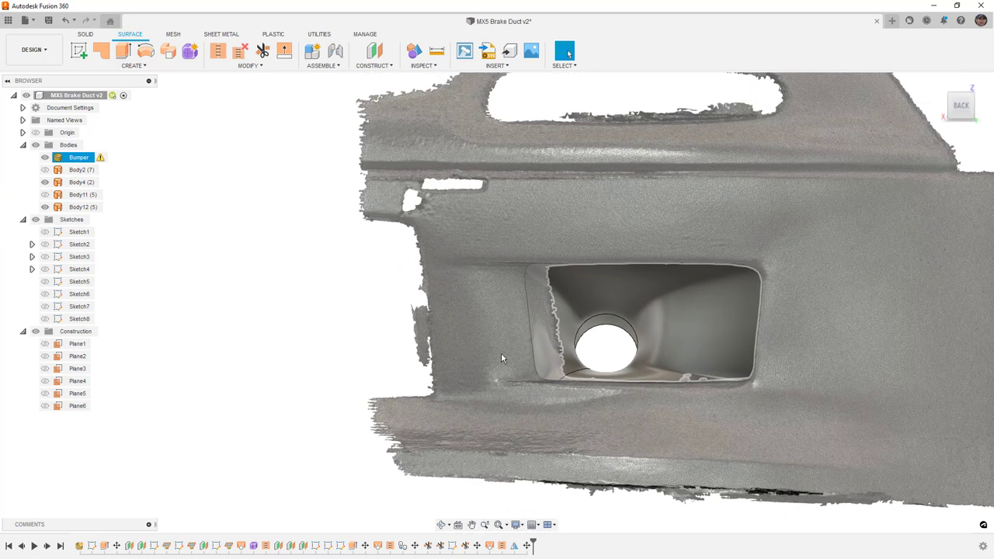
scroll(530, 315, "up", 6)
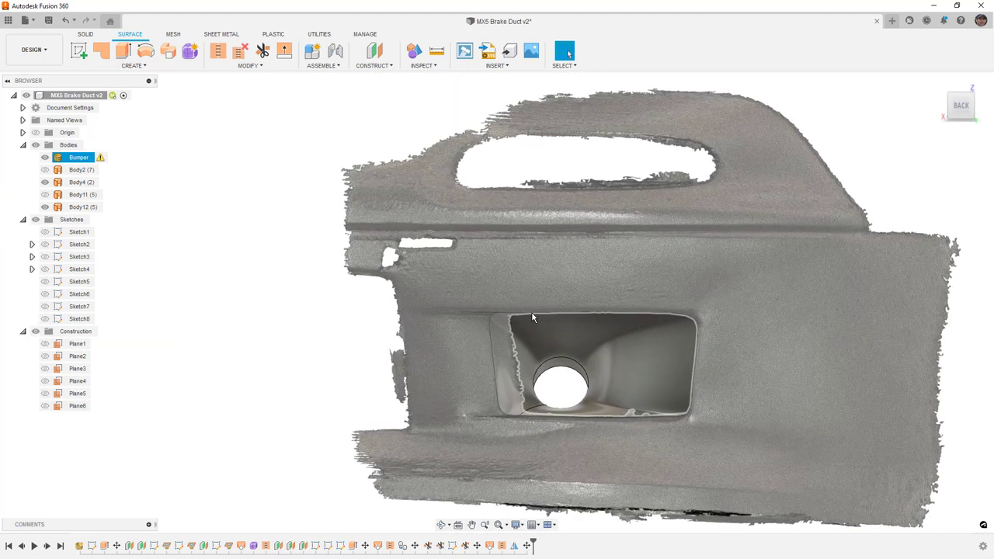
scroll(531, 316, "up", 3)
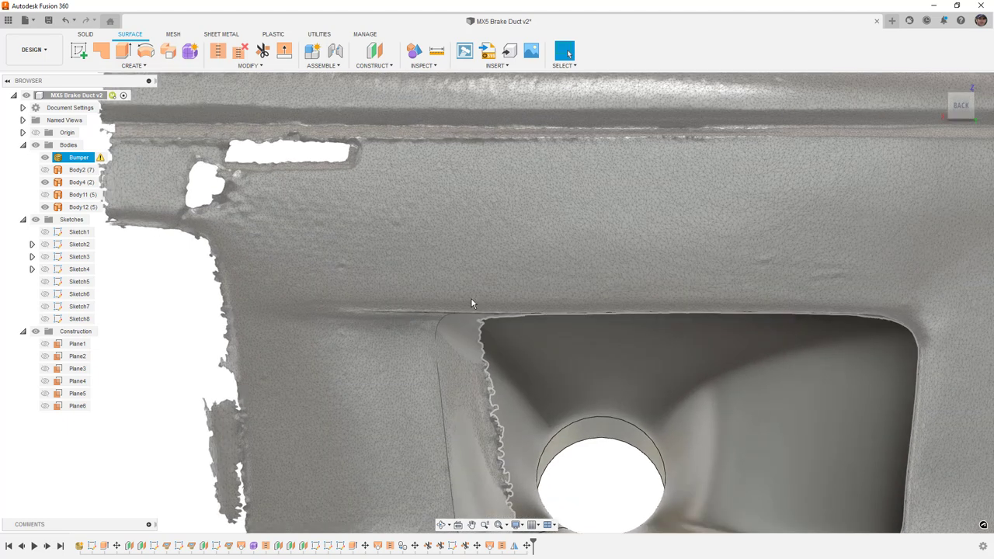
scroll(471, 299, "down", 3)
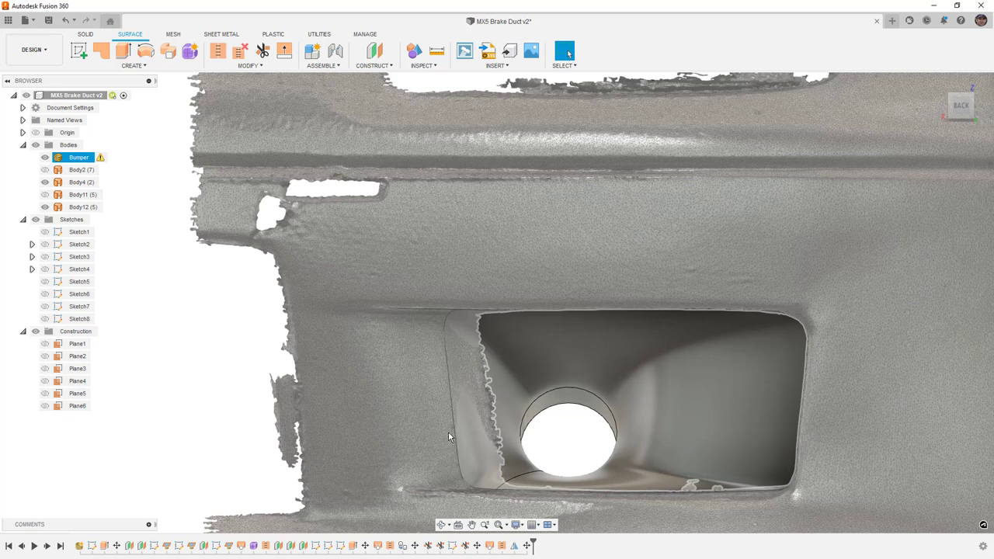
left_click(451, 373)
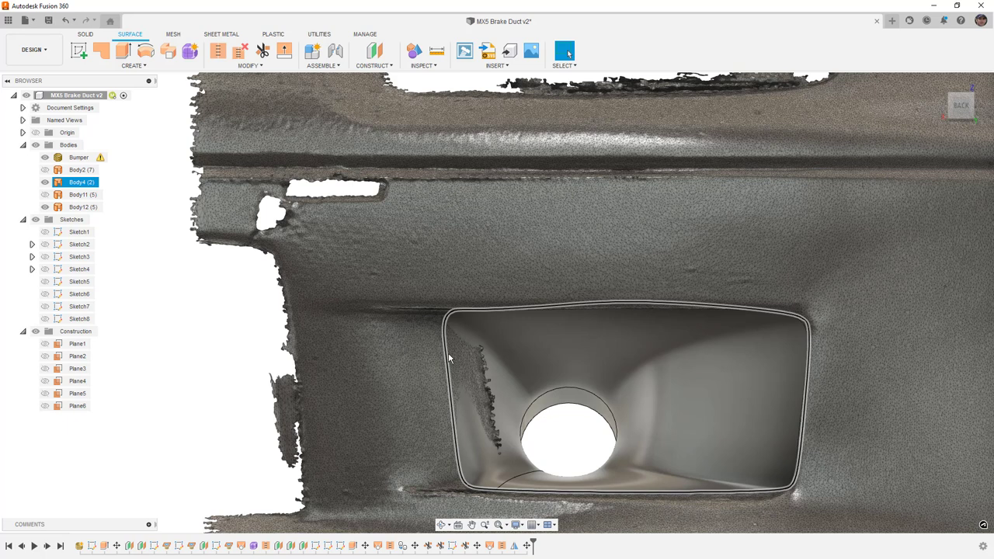
left_click(426, 308)
scroll(415, 272, "up", 5)
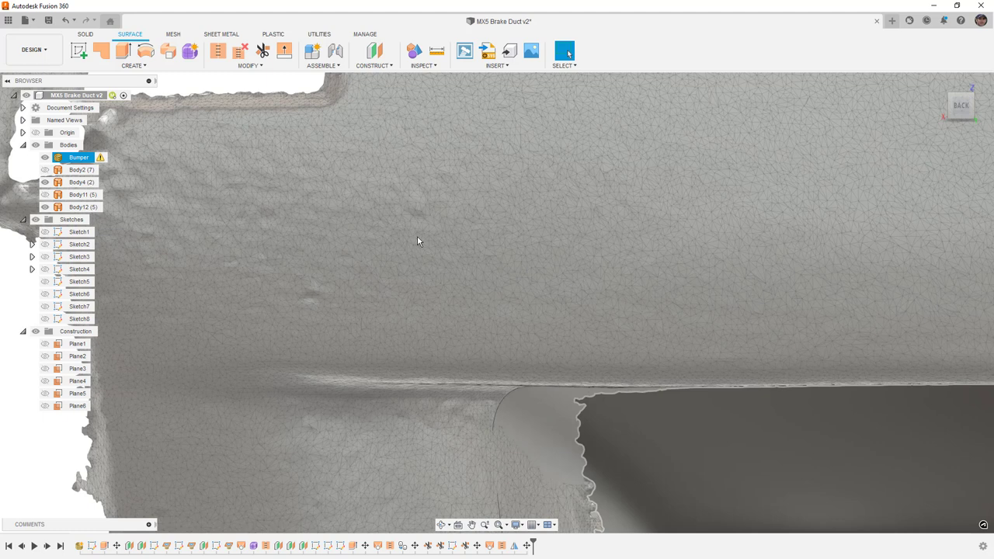
scroll(470, 371, "down", 5)
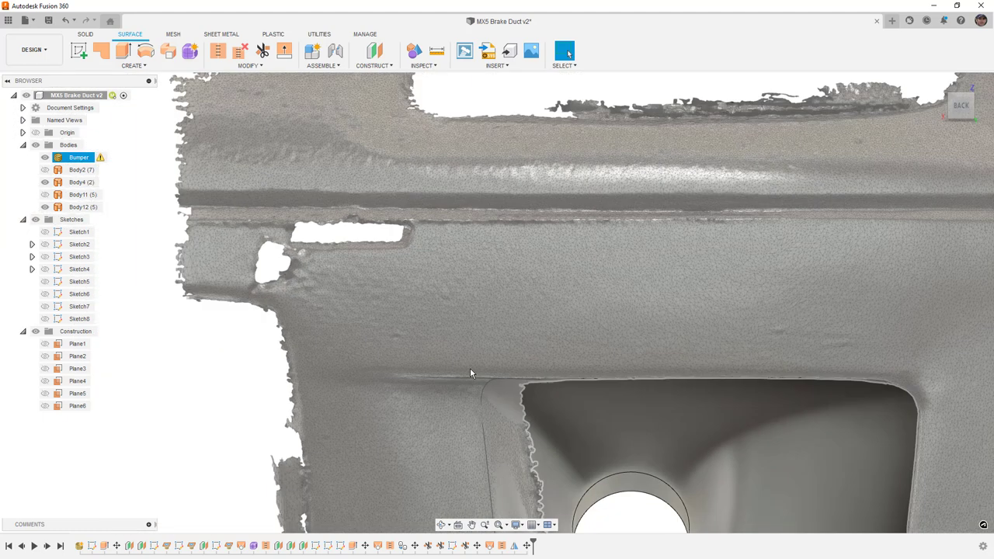
key("Escape")
scroll(474, 368, "down", 5)
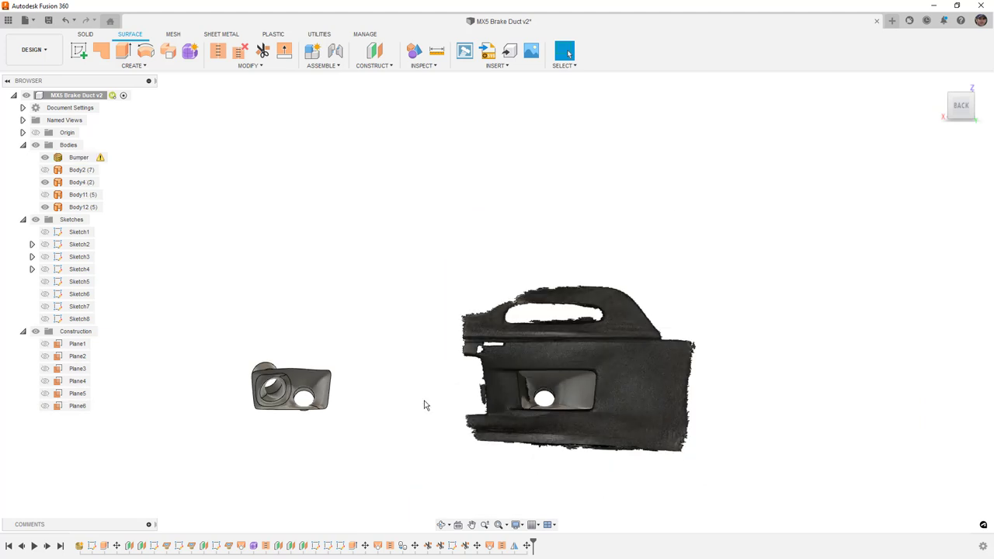